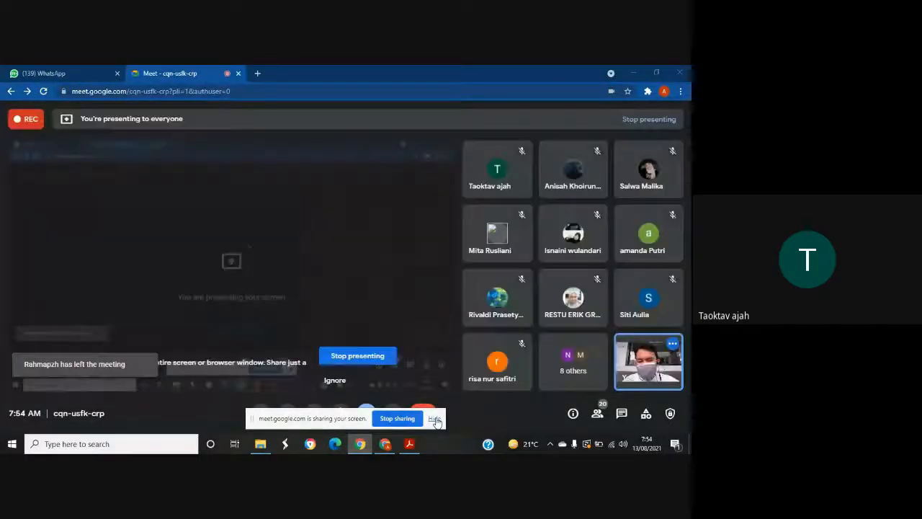
- Clear the desktop by hiding the screen-sharing notice and putting away the meeting browser and the 2122 folder window
{"action": "left_click", "coordinate": [436, 419]}
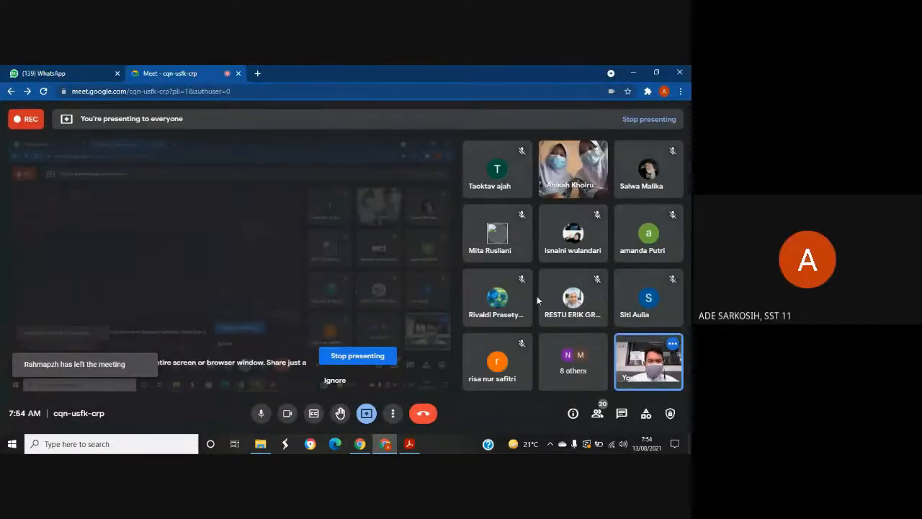
{"action": "left_click", "coordinate": [633, 75]}
{"action": "left_click", "coordinate": [635, 71]}
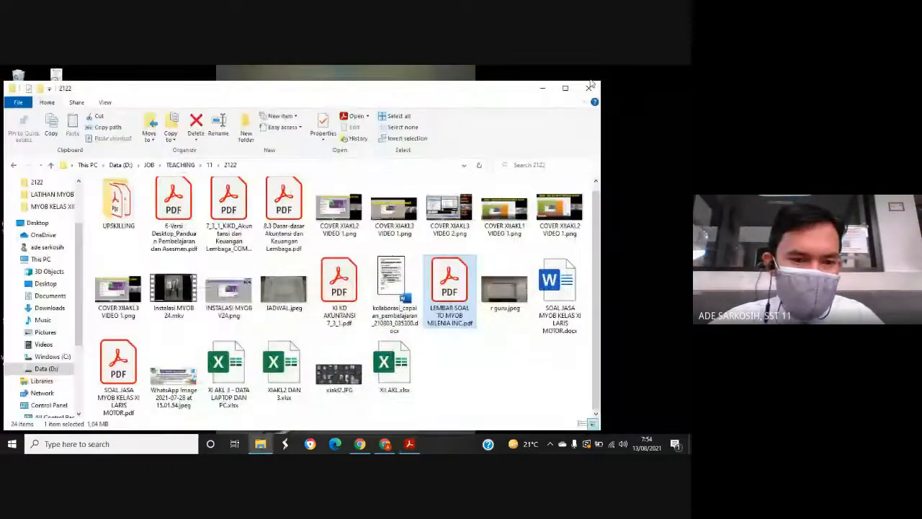
{"action": "left_click", "coordinate": [590, 87]}
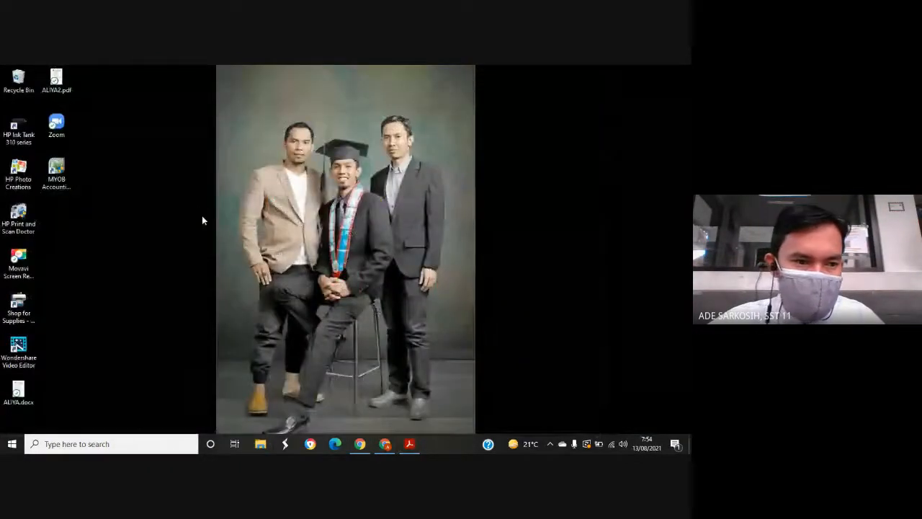
- Launch MYOB Accounting v24 from the desktop
{"action": "right_click", "coordinate": [67, 168]}
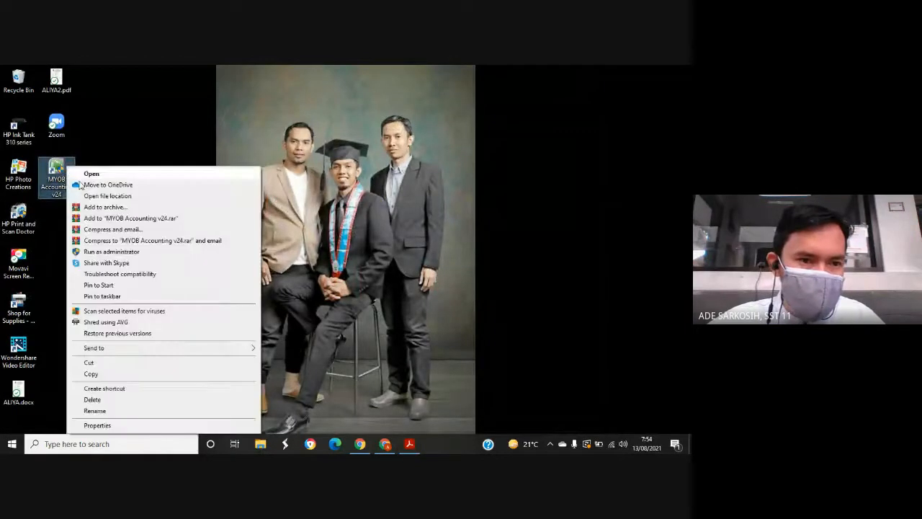
{"action": "left_click", "coordinate": [87, 175]}
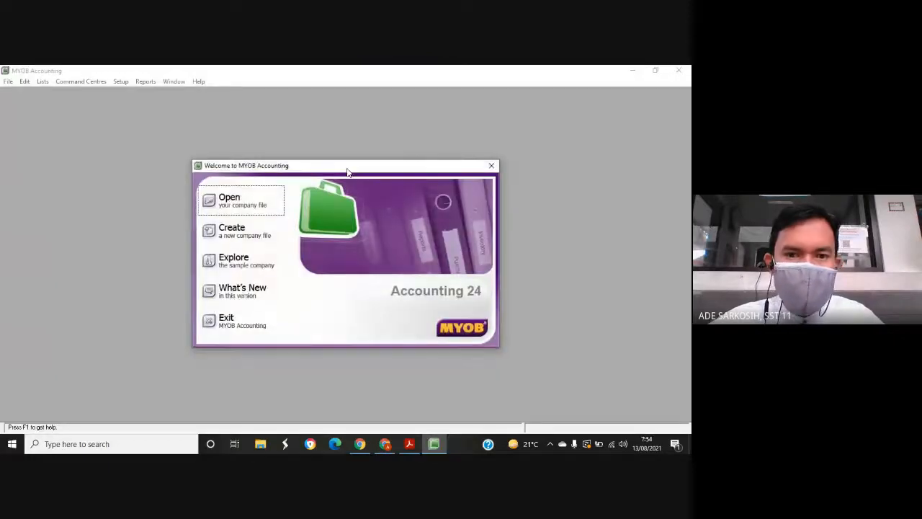
{"action": "left_click_drag", "start_coordinate": [346, 168], "coordinate": [357, 154]}
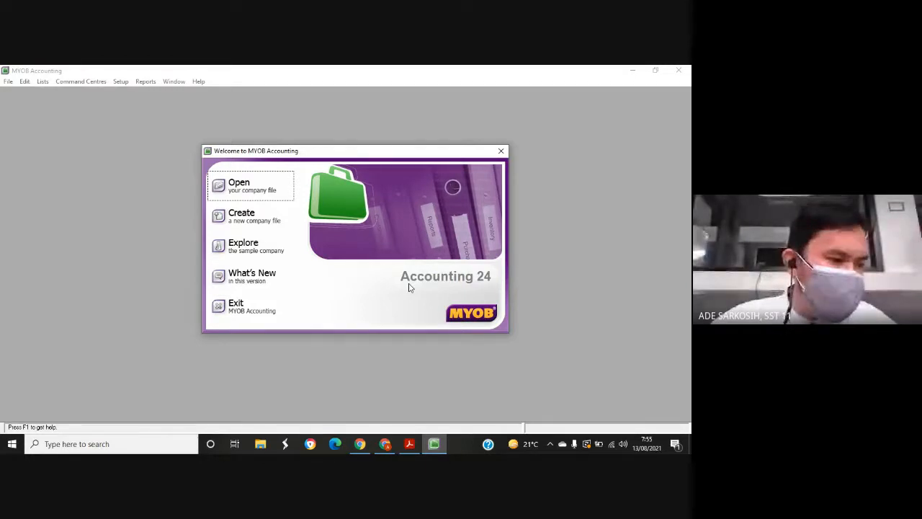
- Open the Milenia Inc AKL2 company file from the MYOB KELAS XII folder and sign on as Administrator
{"action": "left_click", "coordinate": [246, 190]}
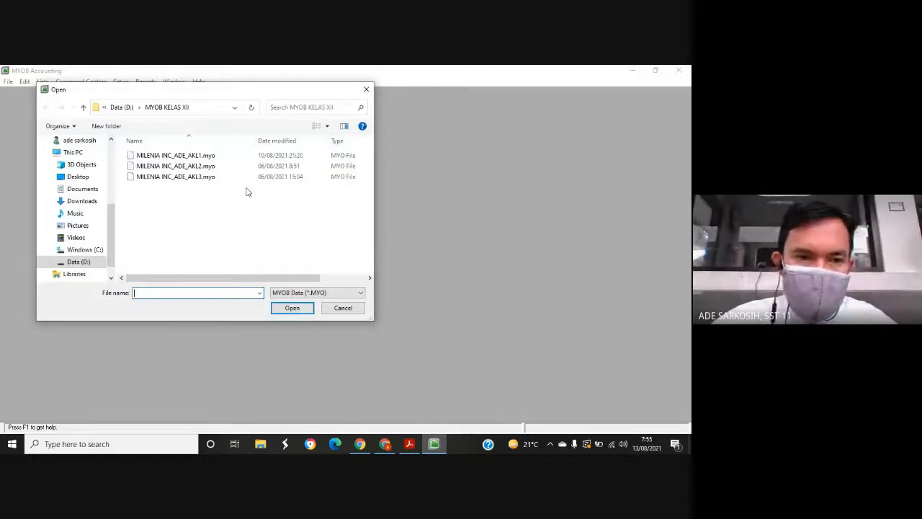
{"action": "left_click_drag", "start_coordinate": [242, 94], "coordinate": [376, 124]}
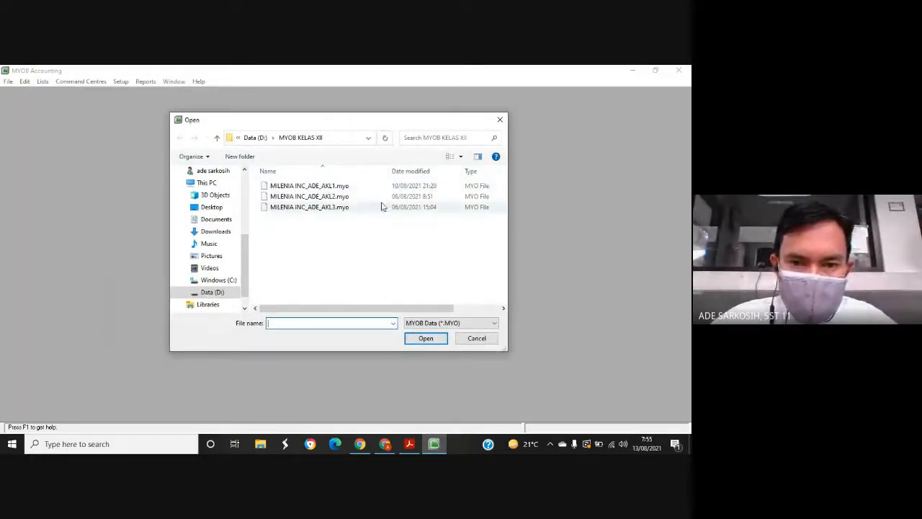
{"action": "left_click", "coordinate": [330, 196]}
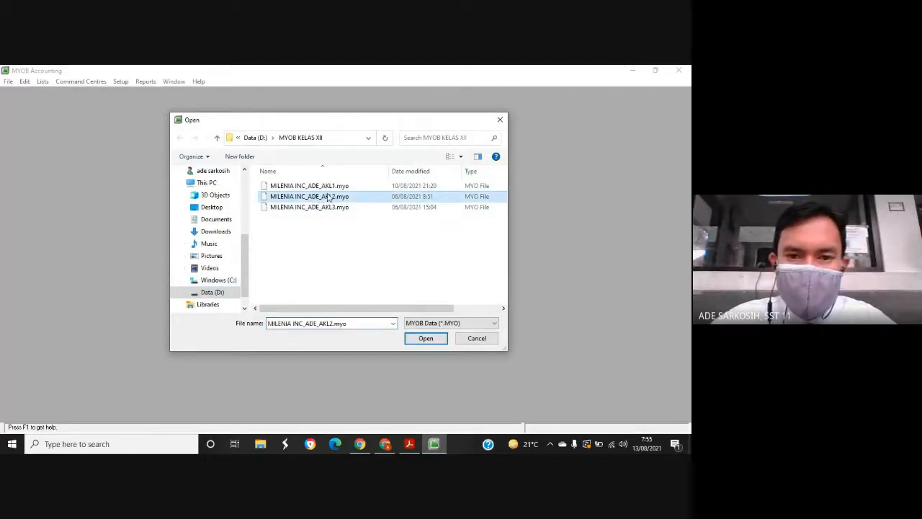
{"action": "left_click", "coordinate": [436, 342]}
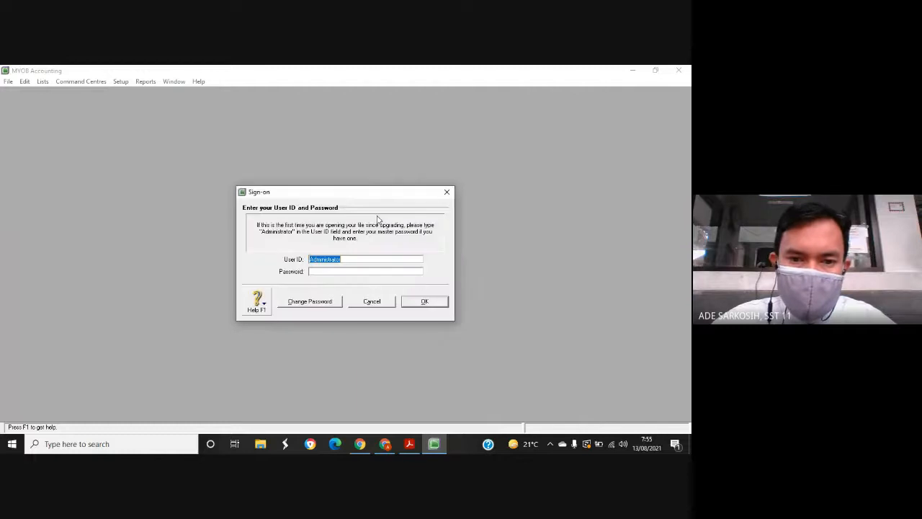
{"action": "left_click_drag", "start_coordinate": [375, 194], "coordinate": [376, 157]}
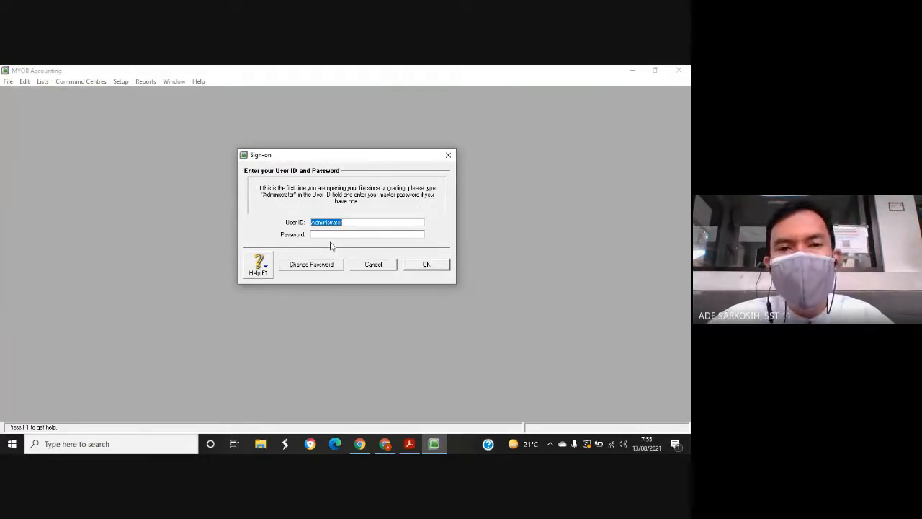
{"action": "left_click", "coordinate": [441, 267]}
- Choose to activate the company file later and decline running data verification
{"action": "left_click_drag", "start_coordinate": [376, 147], "coordinate": [385, 131]}
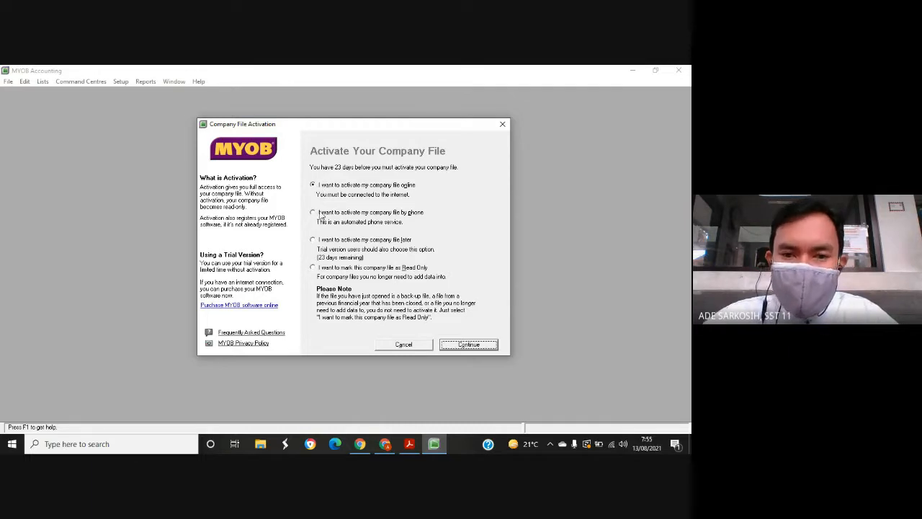
{"action": "left_click", "coordinate": [315, 241]}
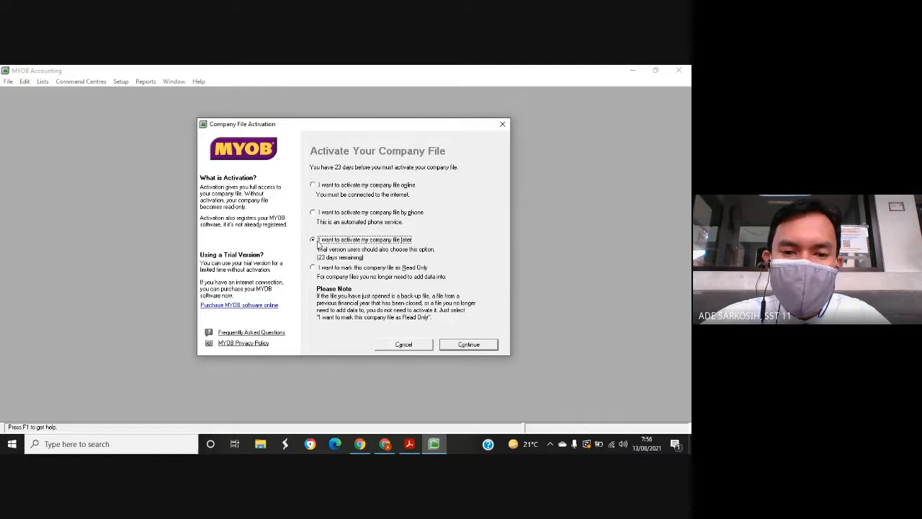
{"action": "left_click", "coordinate": [482, 346]}
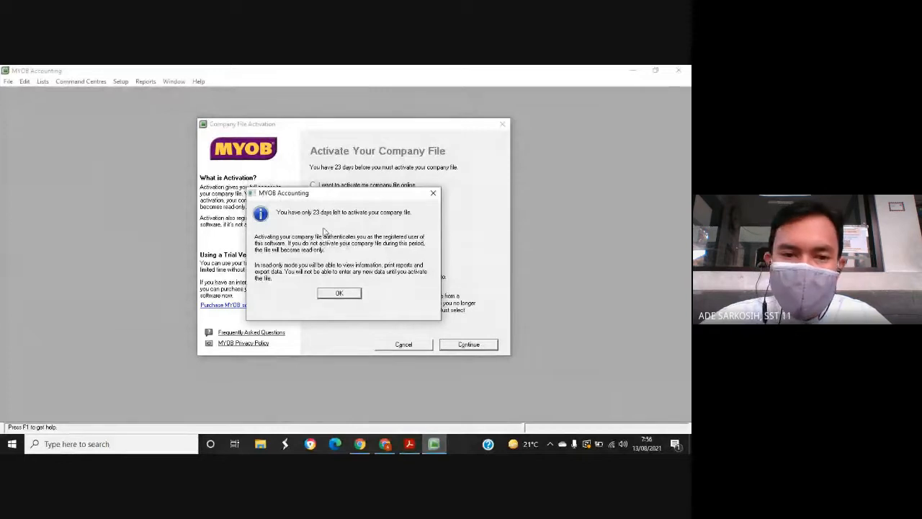
{"action": "left_click", "coordinate": [349, 294]}
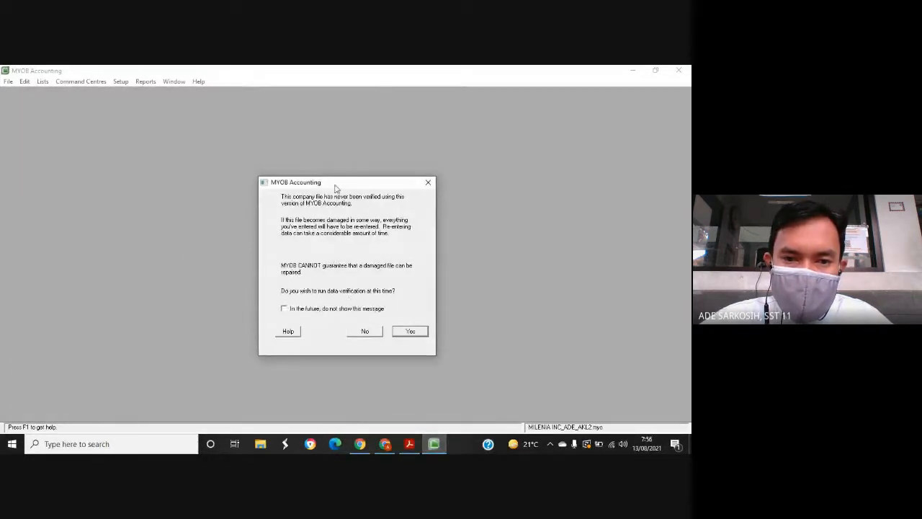
{"action": "left_click_drag", "start_coordinate": [334, 184], "coordinate": [336, 159]}
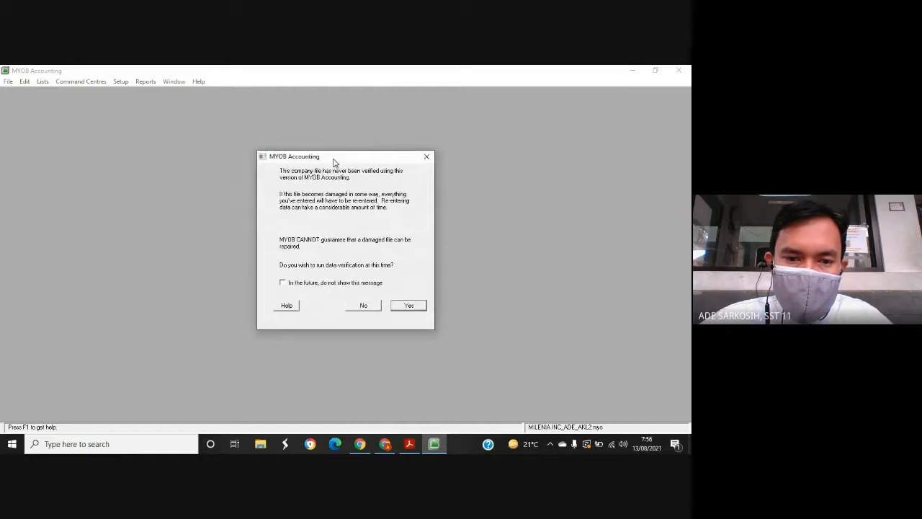
{"action": "left_click", "coordinate": [371, 306]}
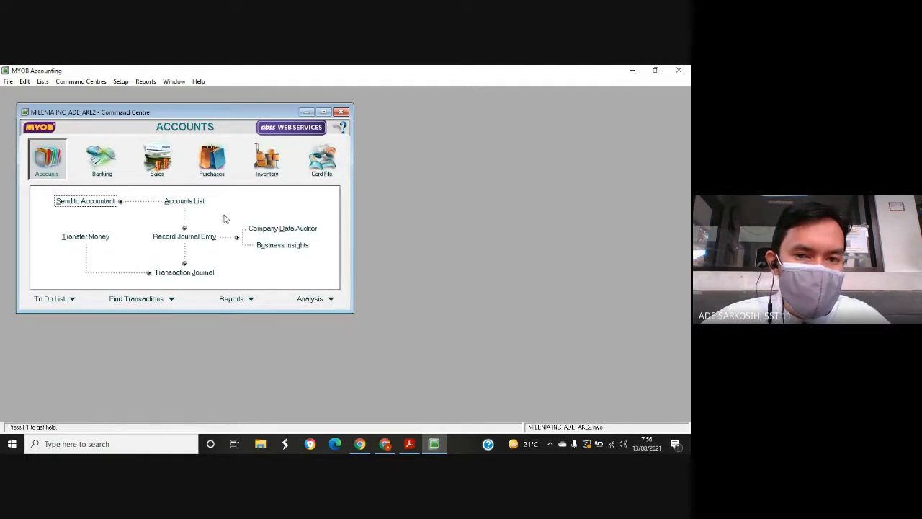
- Set the Windows display resolution to 800 × 600 and keep the change
{"action": "left_click", "coordinate": [633, 69]}
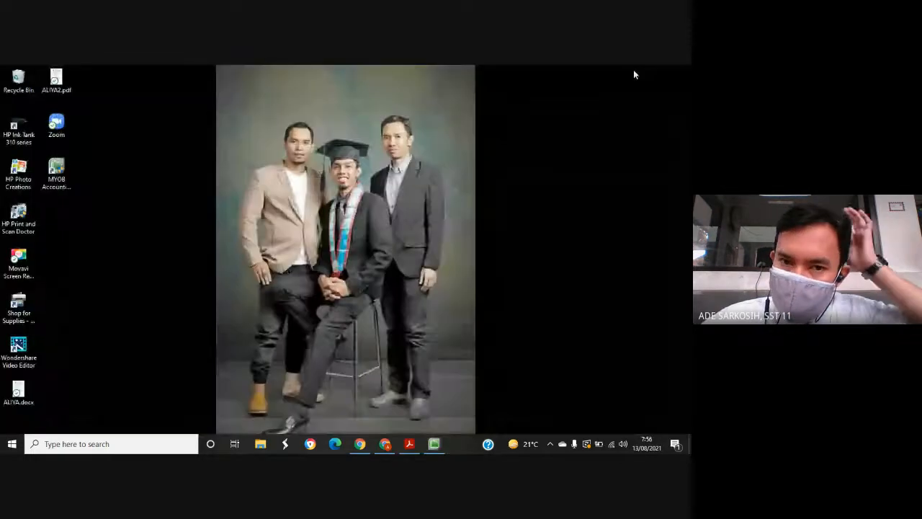
{"action": "right_click", "coordinate": [478, 120]}
{"action": "left_click", "coordinate": [516, 278]}
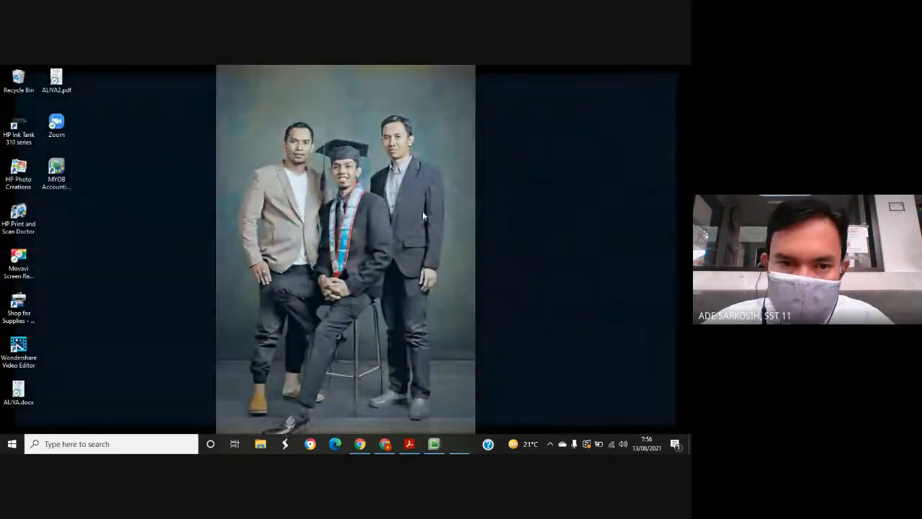
{"action": "scroll", "coordinate": [249, 303], "scroll_direction": "down", "scroll_amount": 4}
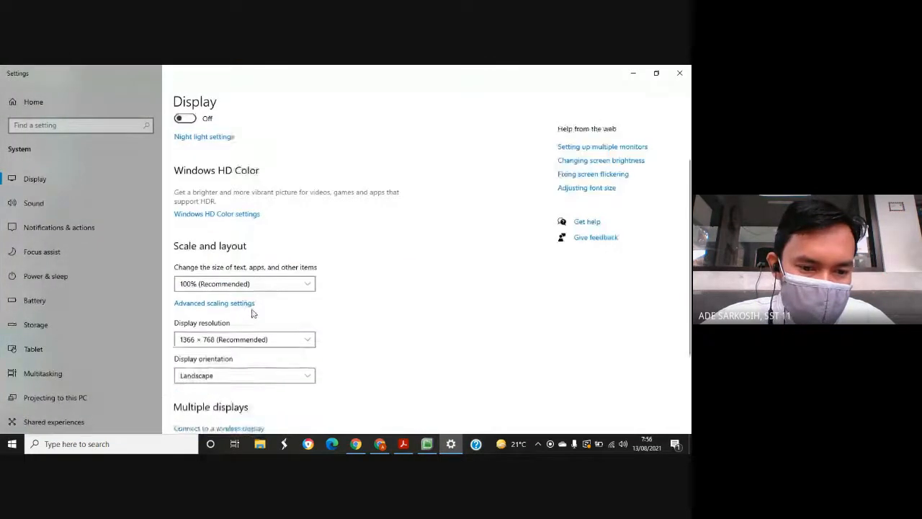
{"action": "left_click", "coordinate": [241, 249]}
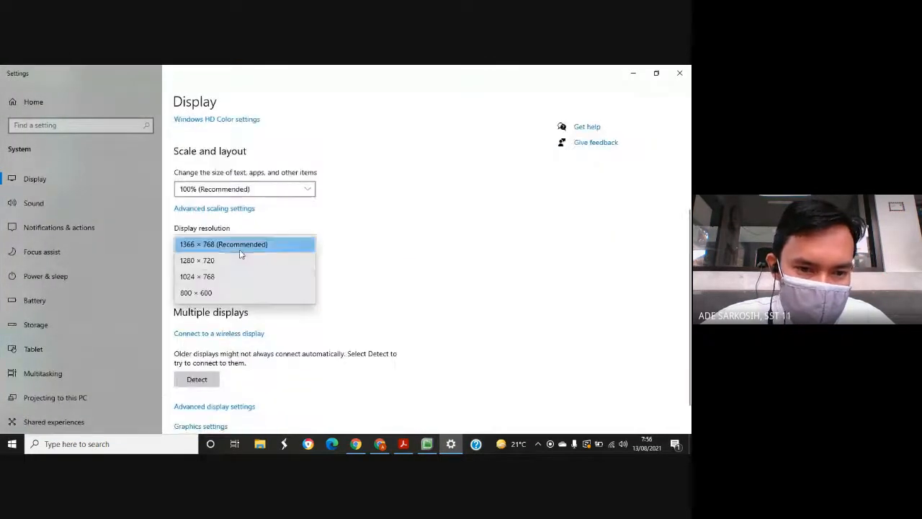
{"action": "left_click", "coordinate": [205, 292]}
{"action": "left_click", "coordinate": [481, 281]}
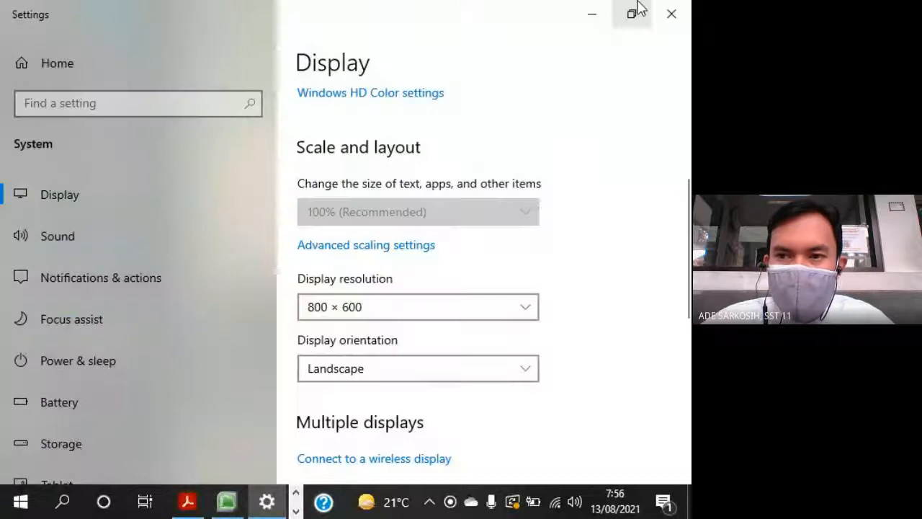
{"action": "left_click", "coordinate": [672, 16]}
- Switch back to MYOB Accounting and open the Accounts List showing only the asset accounts
{"action": "left_click", "coordinate": [296, 493]}
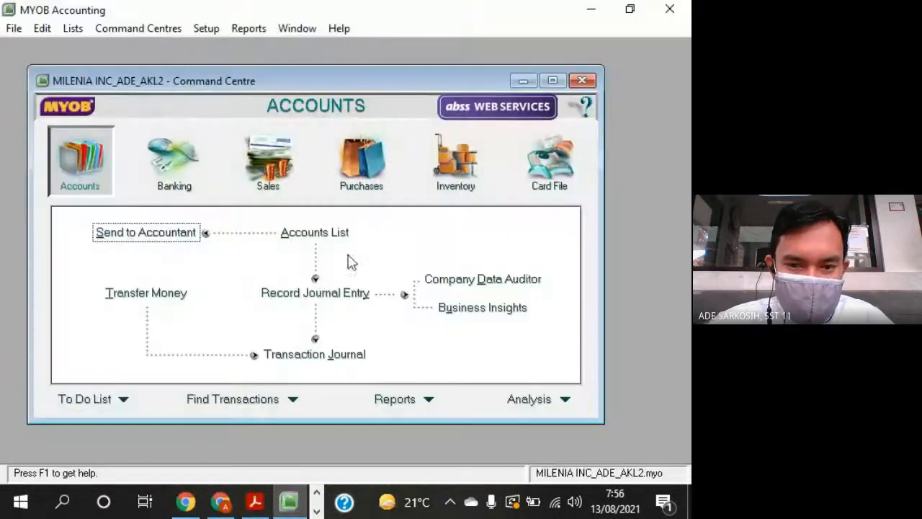
{"action": "left_click_drag", "start_coordinate": [425, 87], "coordinate": [443, 86]}
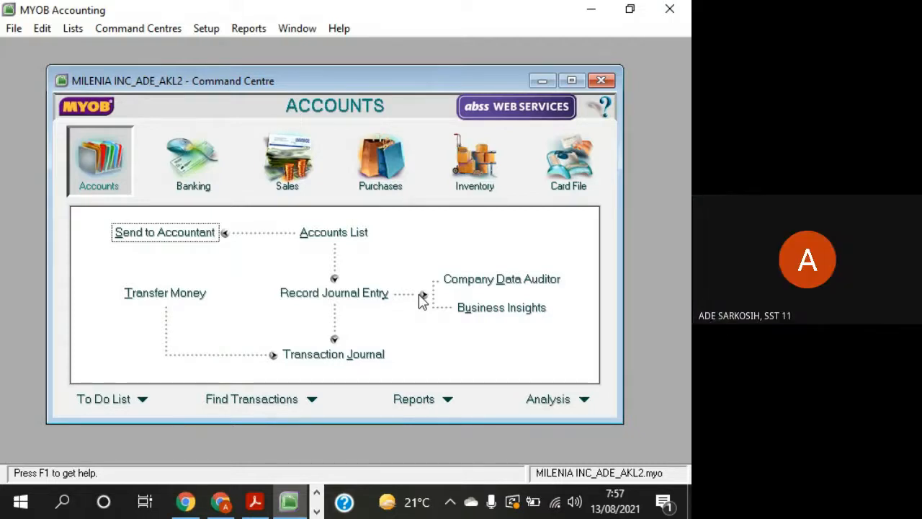
{"action": "left_click", "coordinate": [350, 238]}
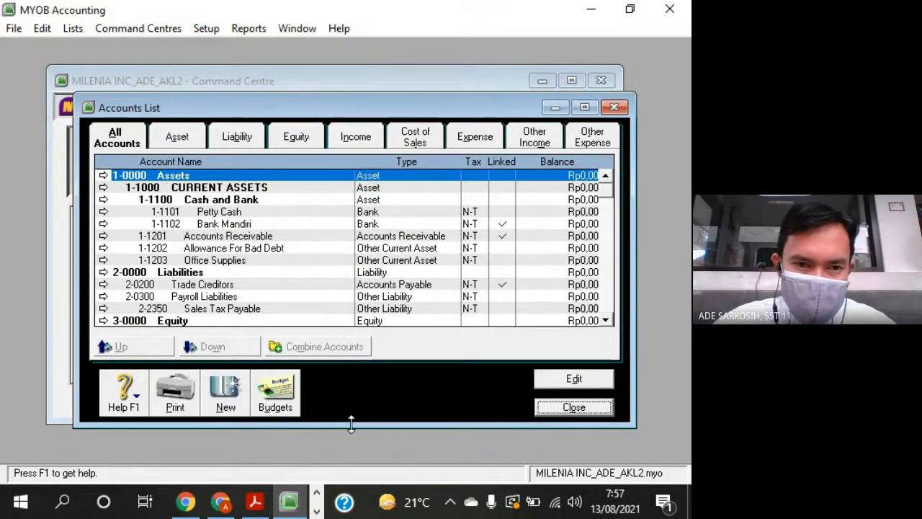
{"action": "left_click_drag", "start_coordinate": [204, 107], "coordinate": [193, 79]}
{"action": "left_click", "coordinate": [165, 108]}
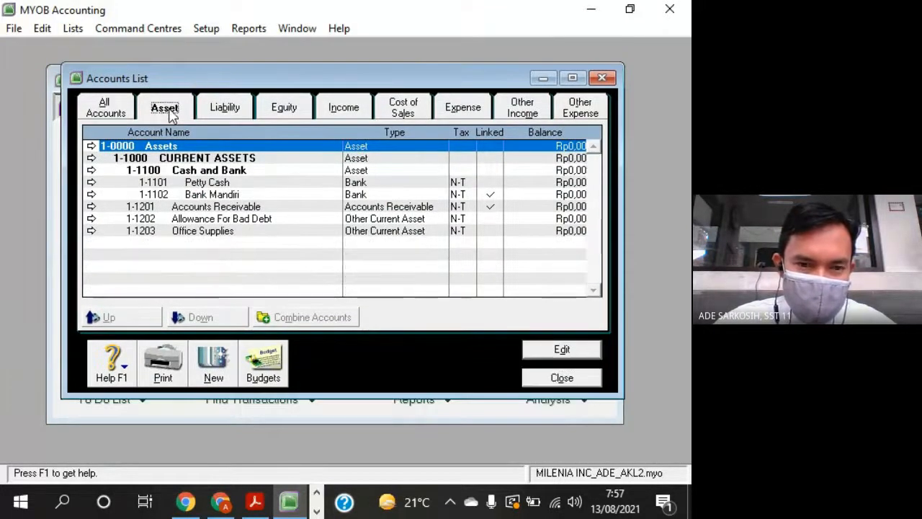
- Select the Office Supplies account and enlarge the Accounts List window to fit more rows
{"action": "left_click", "coordinate": [220, 234]}
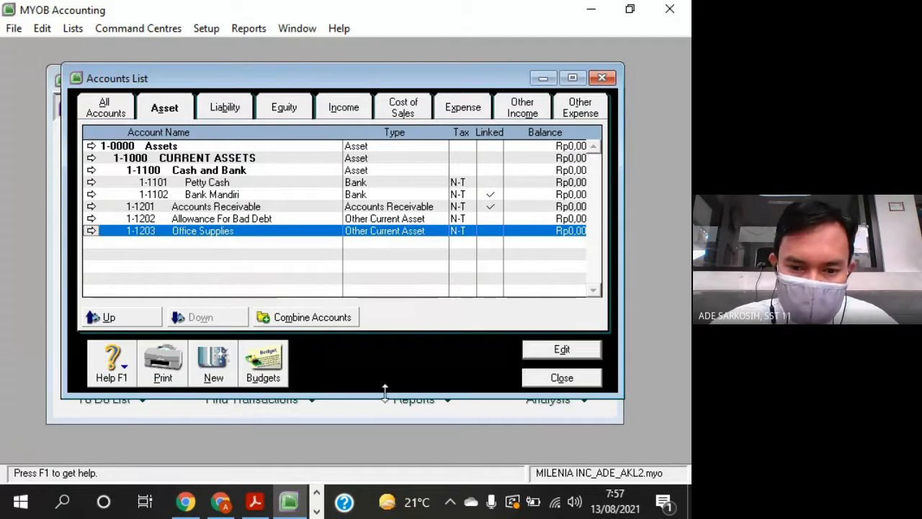
{"action": "left_click_drag", "start_coordinate": [385, 395], "coordinate": [381, 463]}
{"action": "left_click_drag", "start_coordinate": [444, 65], "coordinate": [447, 45]}
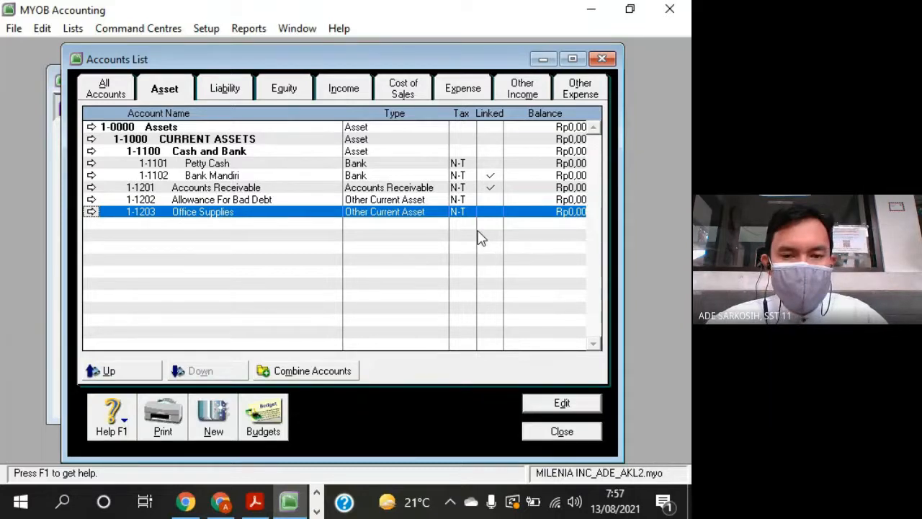
- Switch to LEMBAR SOAL TO MYOB MILENIA INC.pdf in Acrobat Reader and find the DAFTAR AKUN table on page 4
{"action": "left_click", "coordinate": [254, 503]}
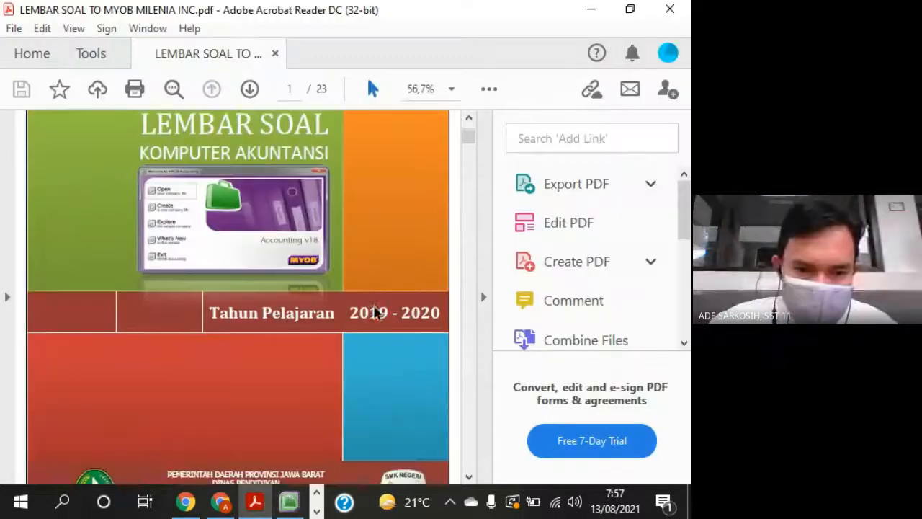
{"action": "scroll", "coordinate": [374, 311], "scroll_direction": "down", "scroll_amount": 2}
{"action": "left_click", "coordinate": [482, 296]}
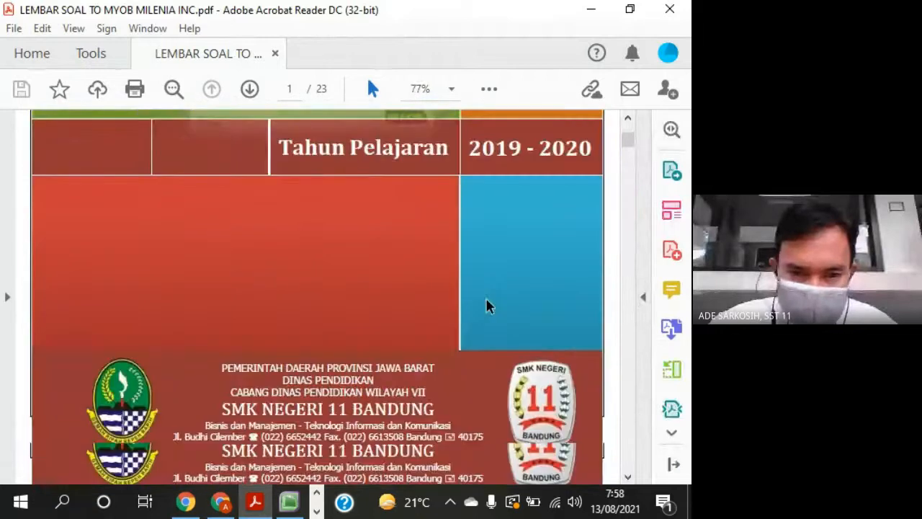
{"action": "scroll", "coordinate": [484, 304], "scroll_direction": "down", "scroll_amount": 15}
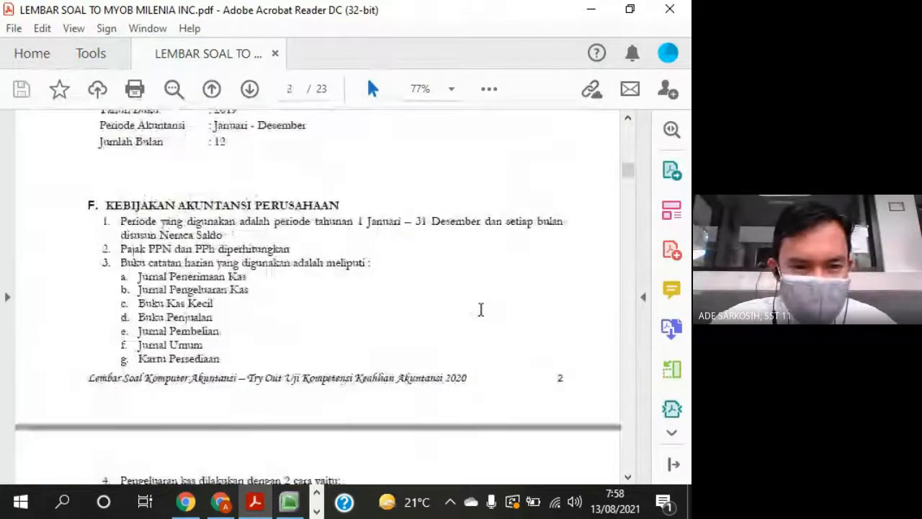
{"action": "scroll", "coordinate": [481, 309], "scroll_direction": "down", "scroll_amount": 20}
{"action": "scroll", "coordinate": [476, 308], "scroll_direction": "up", "scroll_amount": 4}
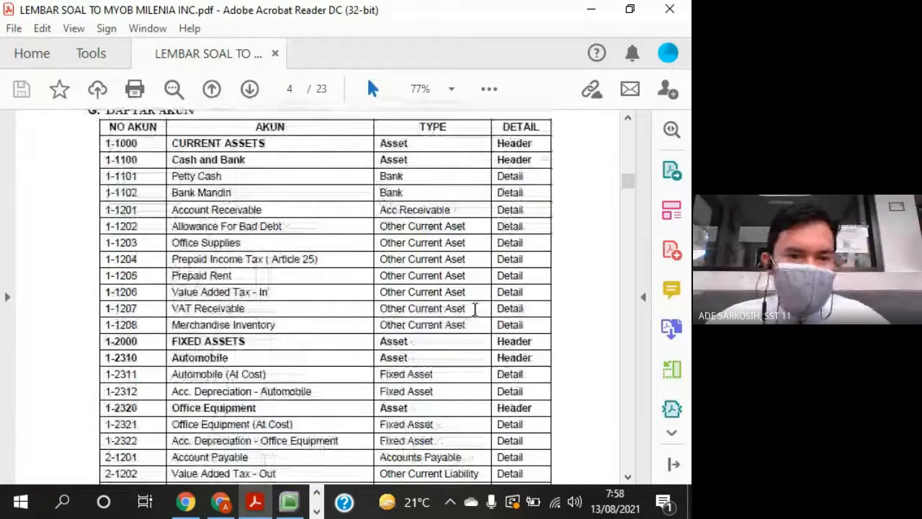
- Locate Office Supplies in the account table and mark the following asset accounts from 1-1204 through 1-2322
{"action": "left_click_drag", "start_coordinate": [156, 243], "coordinate": [218, 241]}
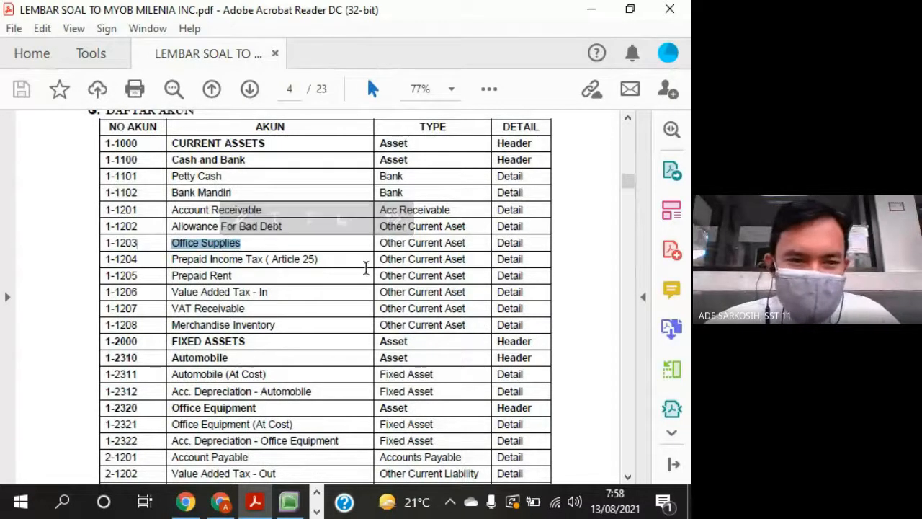
{"action": "scroll", "coordinate": [366, 268], "scroll_direction": "down", "scroll_amount": 1}
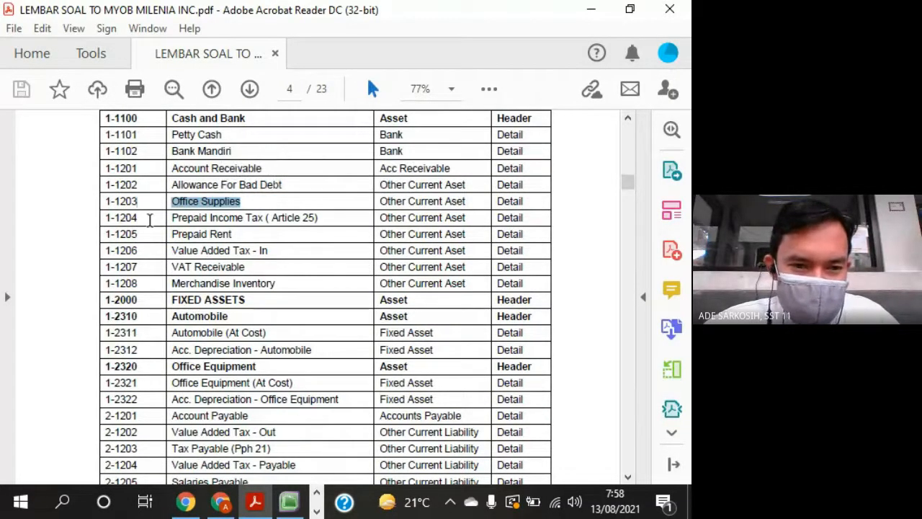
{"action": "mouse_move", "coordinate": [149, 220]}
{"action": "left_mouse_down"}
{"action": "mouse_move", "coordinate": [205, 227]}
{"action": "mouse_move", "coordinate": [270, 295]}
{"action": "mouse_move", "coordinate": [263, 395]}
{"action": "mouse_move", "coordinate": [527, 397]}
{"action": "left_mouse_up"}
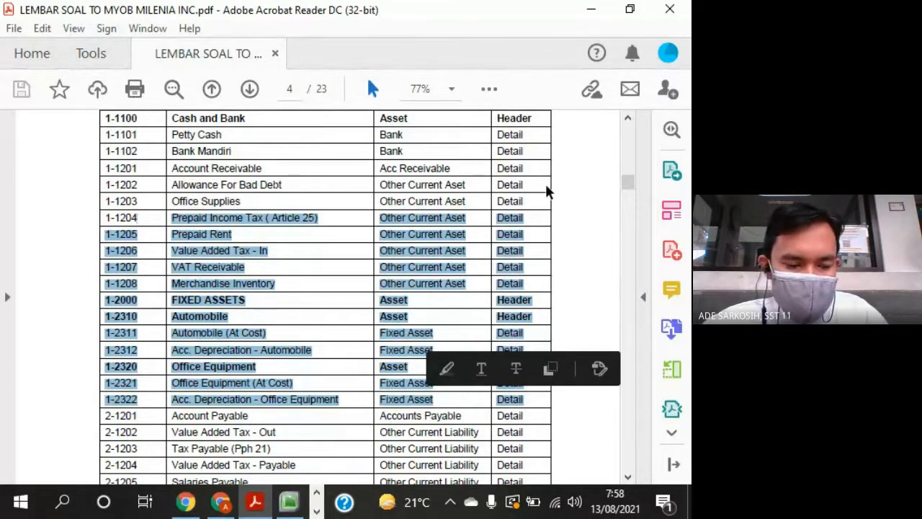
- Switch back to MYOB Accounting, start a new account, and place its Edit Accounts window beside the Accounts List
{"action": "key", "text": "alt+Tab"}
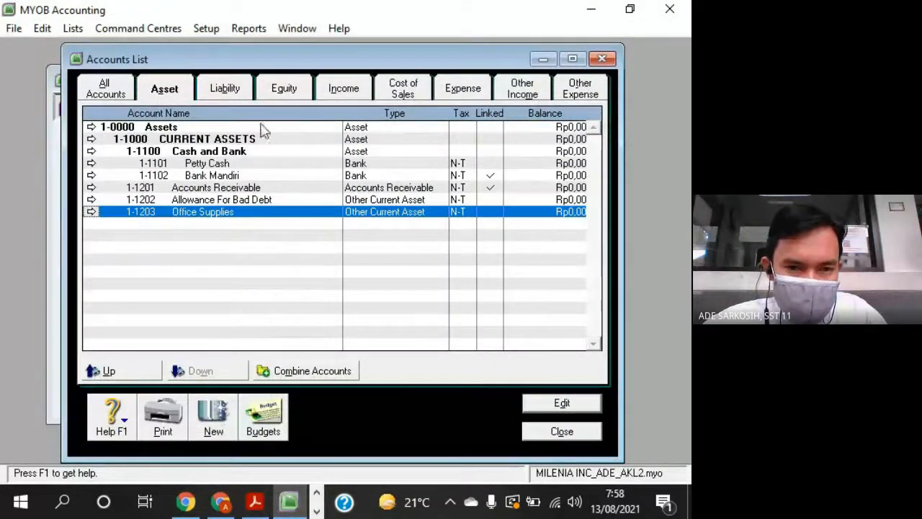
{"action": "left_click_drag", "start_coordinate": [346, 61], "coordinate": [289, 62]}
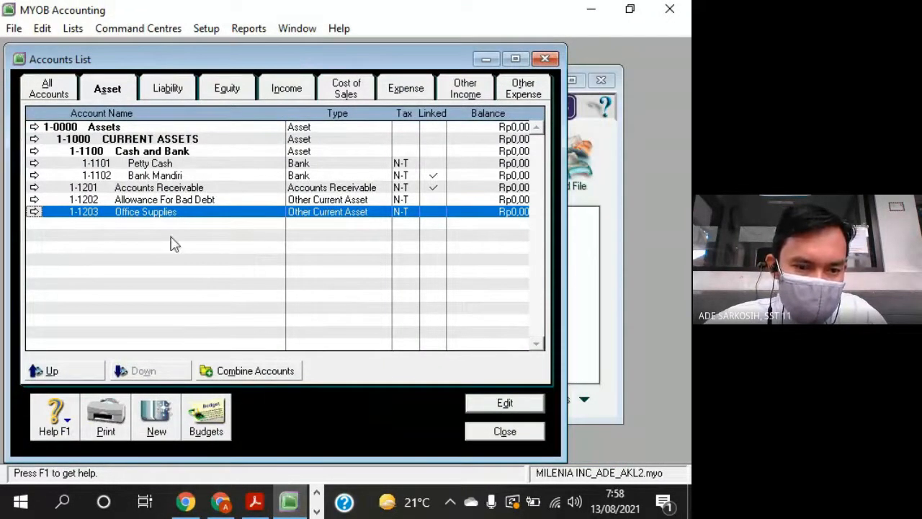
{"action": "left_click", "coordinate": [157, 418]}
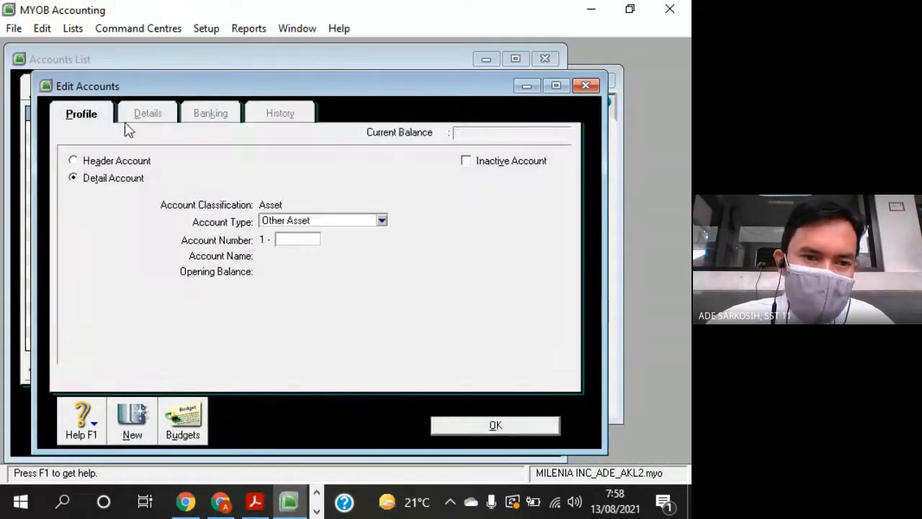
{"action": "left_click_drag", "start_coordinate": [130, 92], "coordinate": [404, 65]}
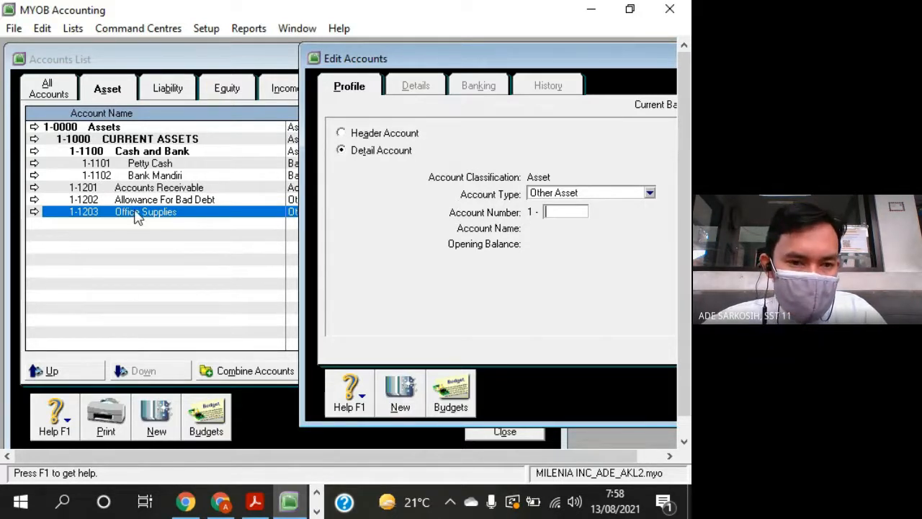
- Check the number, name and type of the account following Office Supplies in the Acrobat Reader question sheet
{"action": "key", "text": "alt+Tab"}
{"action": "left_click", "coordinate": [212, 201]}
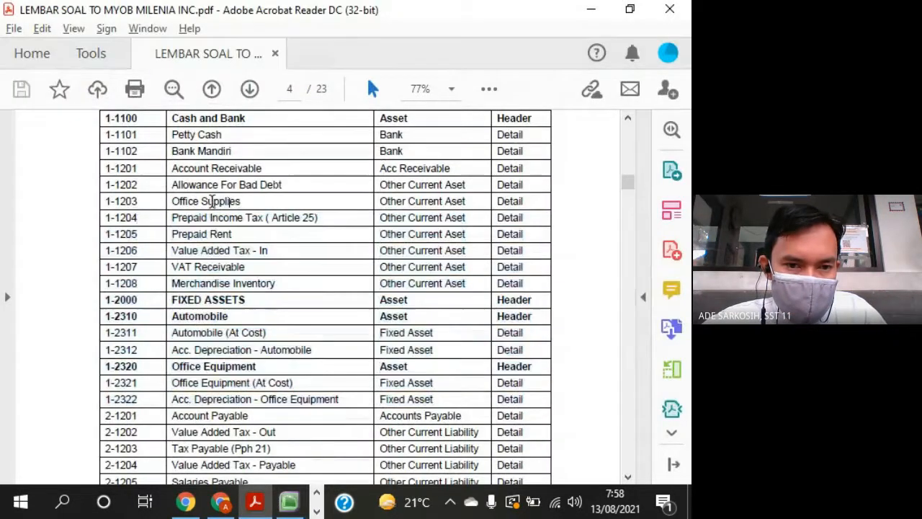
{"action": "left_click_drag", "start_coordinate": [160, 218], "coordinate": [243, 219]}
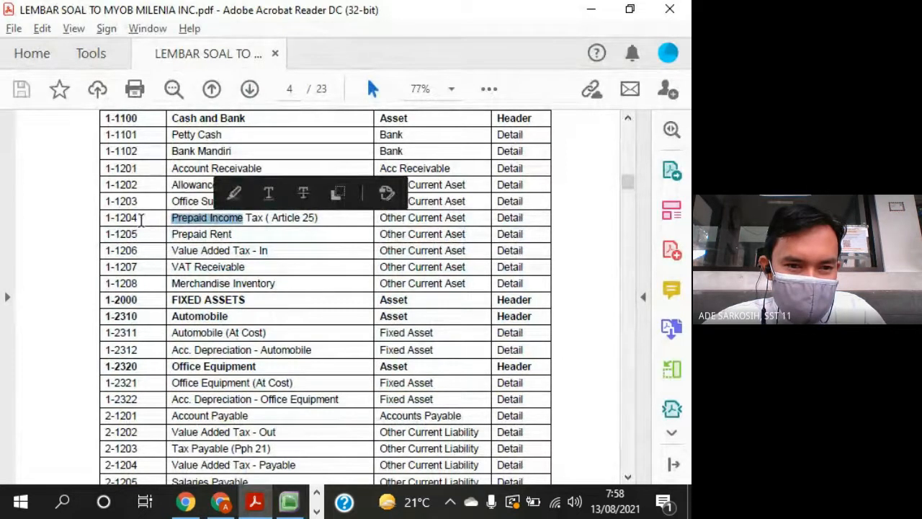
{"action": "left_click", "coordinate": [141, 220]}
{"action": "key", "text": "alt+Tab"}
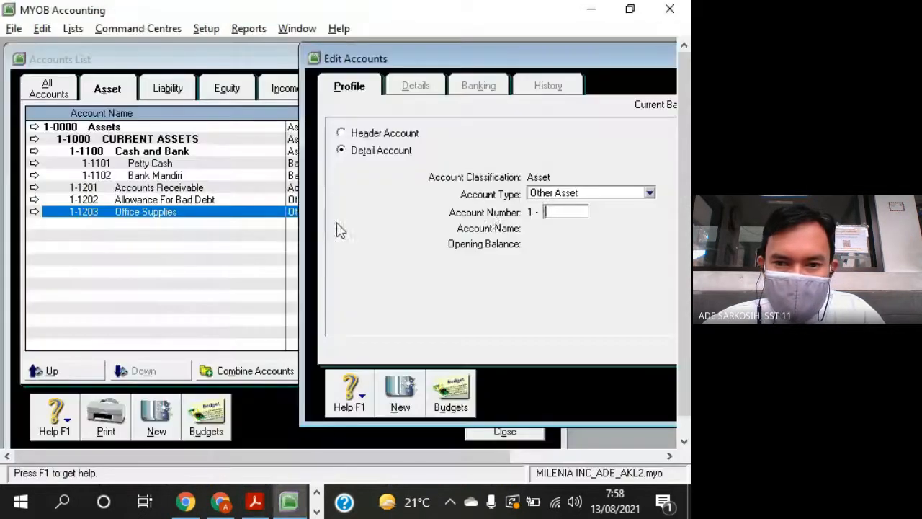
{"action": "key", "text": "alt+Tab"}
{"action": "left_click_drag", "start_coordinate": [470, 218], "coordinate": [379, 219]}
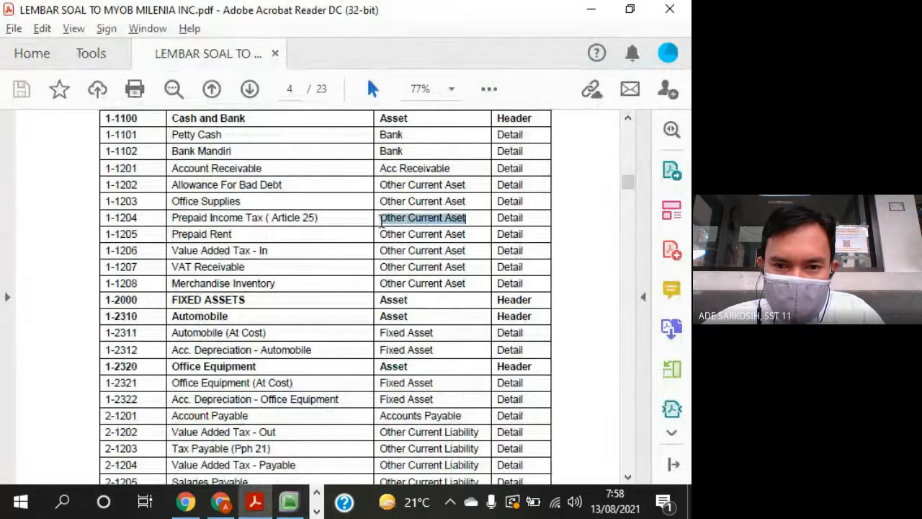
- In MYOB Accounting, set the new detail account's type to Other Current Asset and its number to 1-1204
{"action": "key", "text": "alt+Tab"}
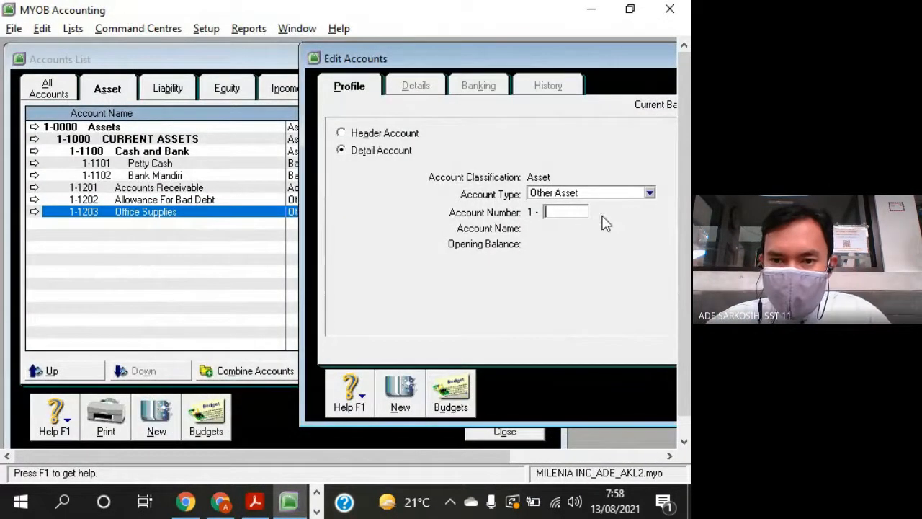
{"action": "left_click", "coordinate": [629, 196]}
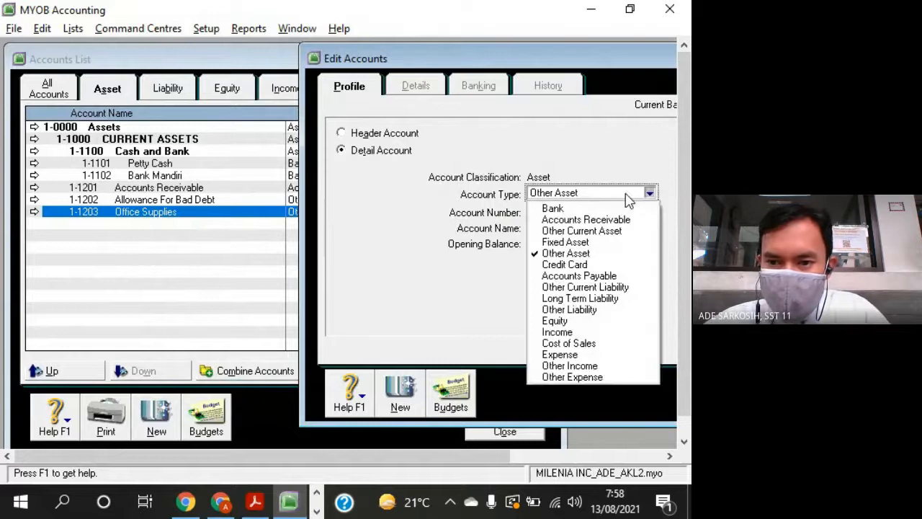
{"action": "left_click", "coordinate": [618, 234]}
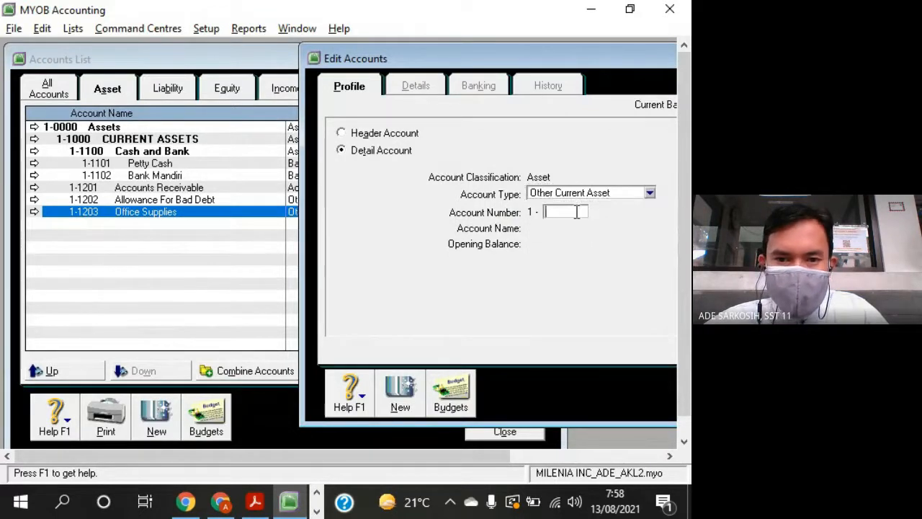
{"action": "key", "text": "alt+Tab"}
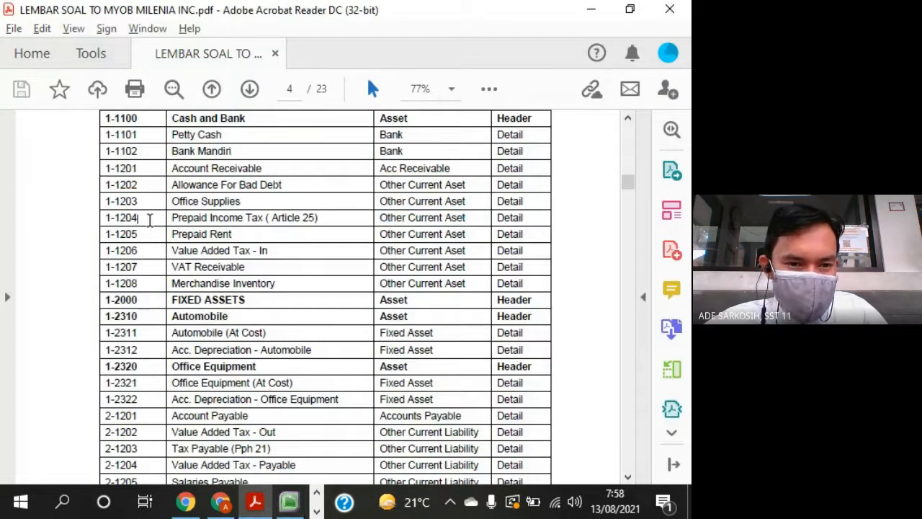
{"action": "key", "text": "alt+Tab"}
{"action": "type", "text": "1204"}
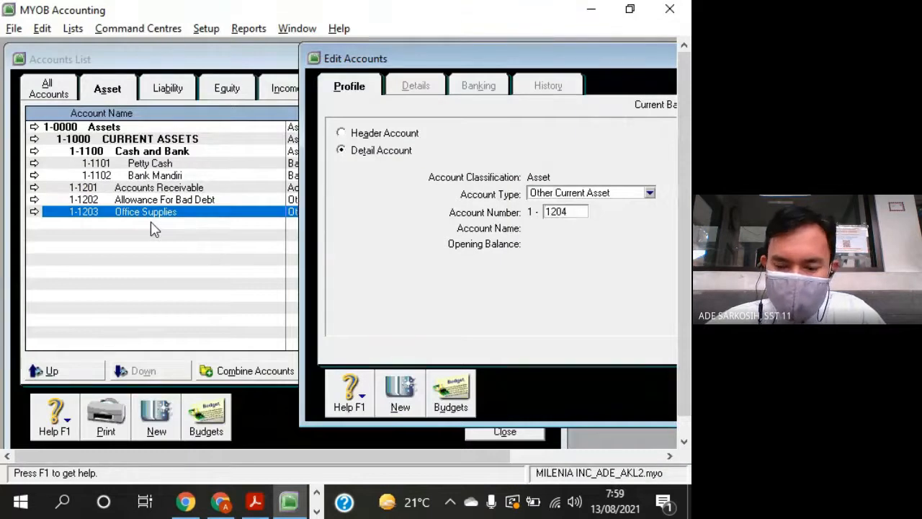
{"action": "key", "text": "Tab"}
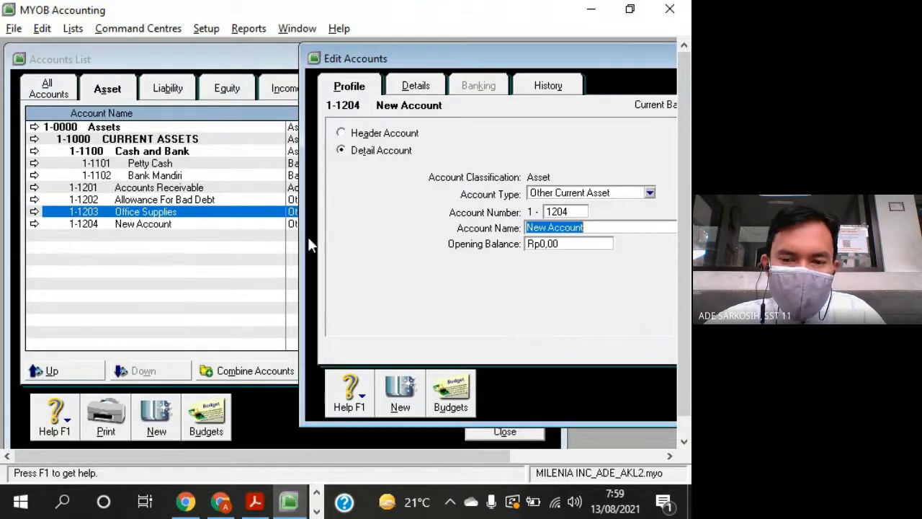
- Try to copy the full name "Prepaid Income Tax ( Article 25)" from the question sheet into account 1-1204's name
{"action": "key", "text": "alt+Tab"}
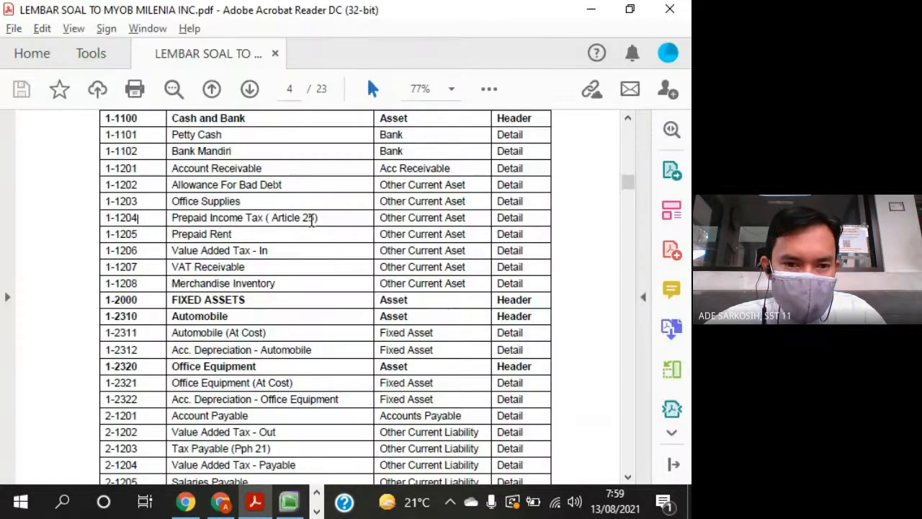
{"action": "mouse_move", "coordinate": [324, 217]}
{"action": "left_mouse_down"}
{"action": "mouse_move", "coordinate": [173, 218]}
{"action": "mouse_move", "coordinate": [189, 225]}
{"action": "left_mouse_up"}
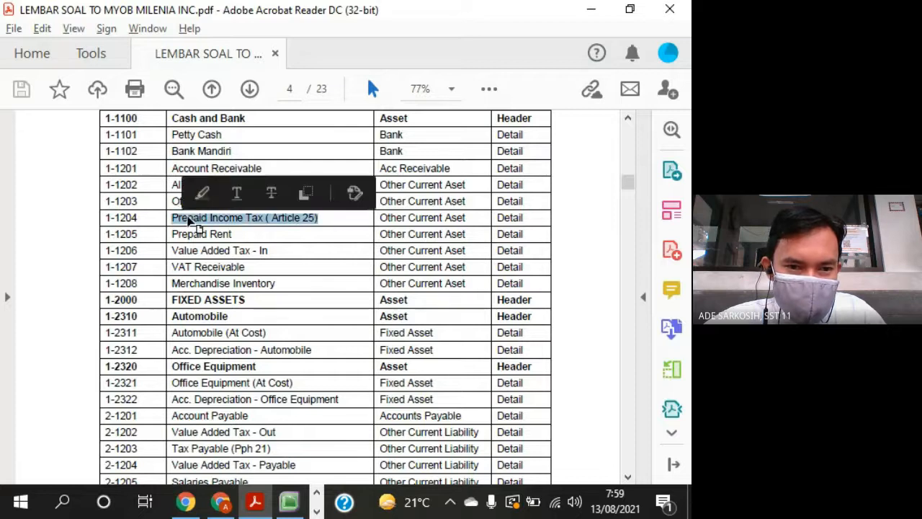
{"action": "right_click", "coordinate": [194, 225]}
{"action": "left_click", "coordinate": [205, 242]}
{"action": "key", "text": "alt+Tab"}
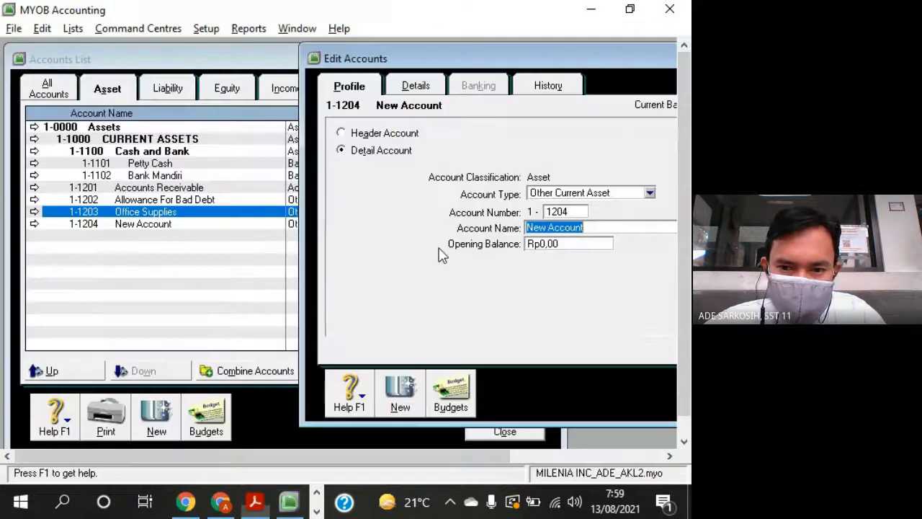
{"action": "right_click", "coordinate": [559, 229]}
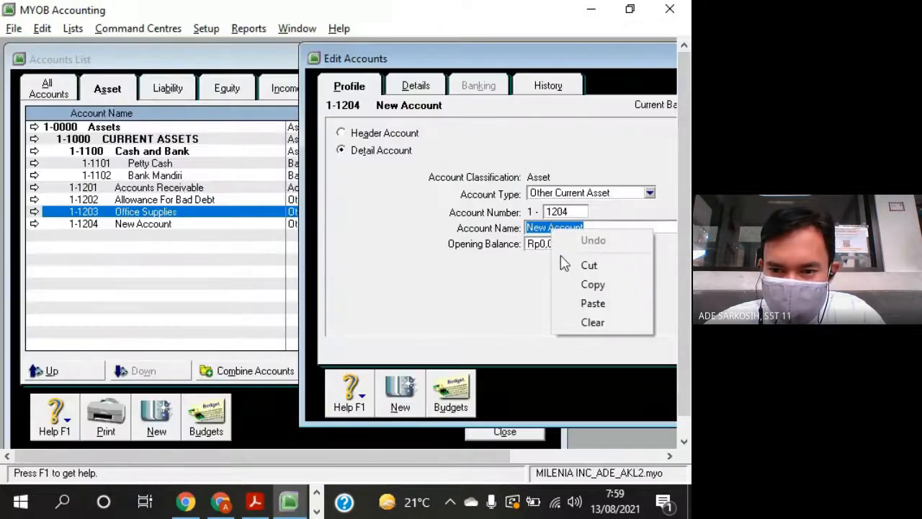
{"action": "left_click", "coordinate": [583, 303]}
- Copy "Prepaid Income Tax" from the question sheet into account 1-1204's name and complete it as "Prepaid Income Tax (Art 25)"
{"action": "key", "text": "alt+Tab"}
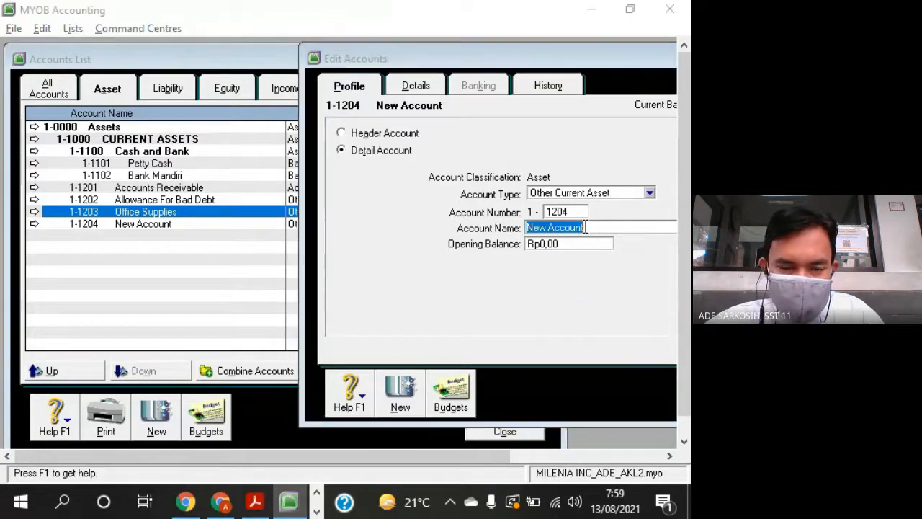
{"action": "left_click", "coordinate": [267, 219]}
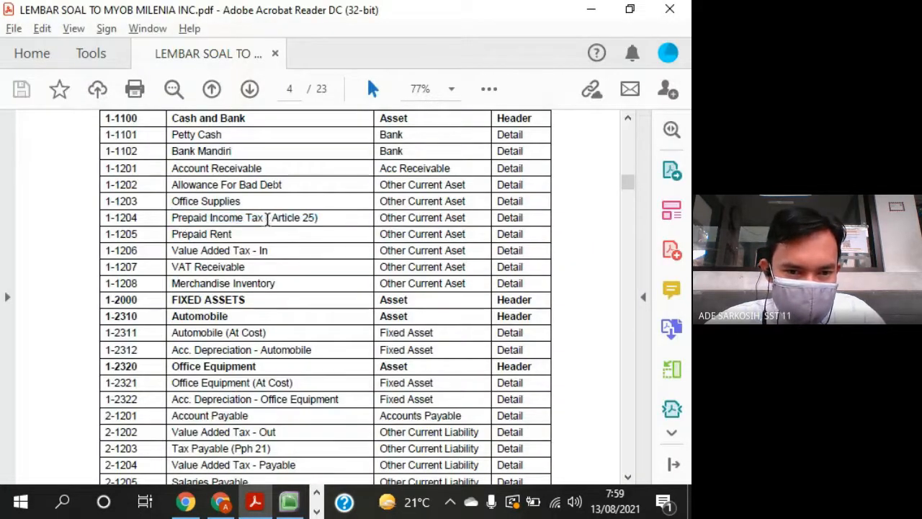
{"action": "left_click_drag", "start_coordinate": [266, 219], "coordinate": [173, 218]}
{"action": "right_click", "coordinate": [184, 222]}
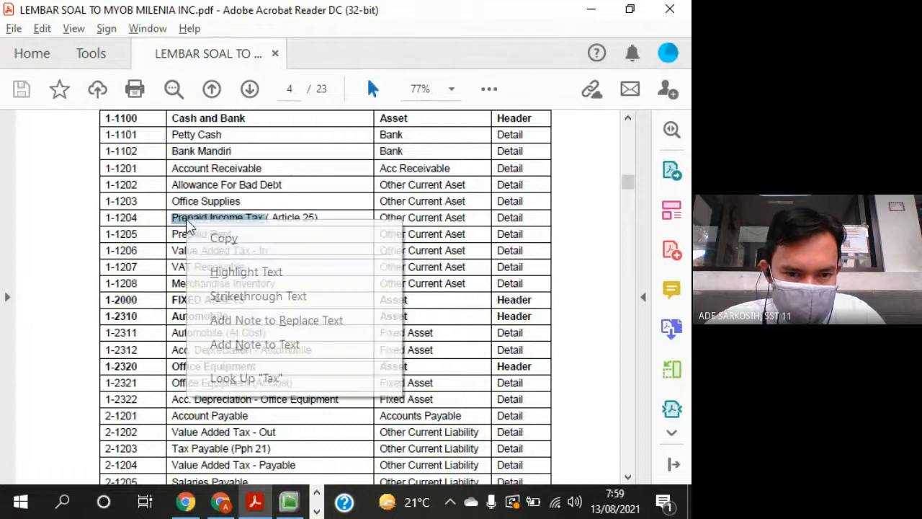
{"action": "left_click", "coordinate": [196, 229]}
{"action": "key", "text": "alt+Tab"}
{"action": "right_click", "coordinate": [548, 228]}
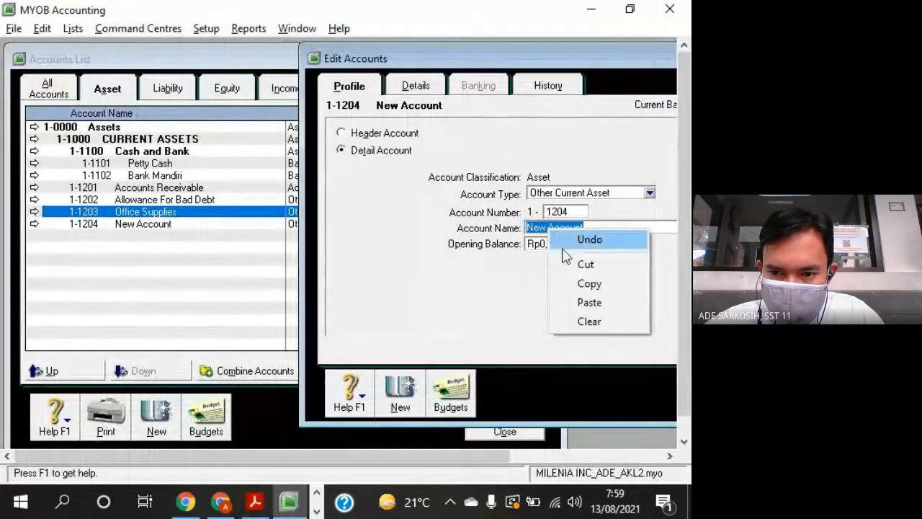
{"action": "left_click", "coordinate": [587, 302]}
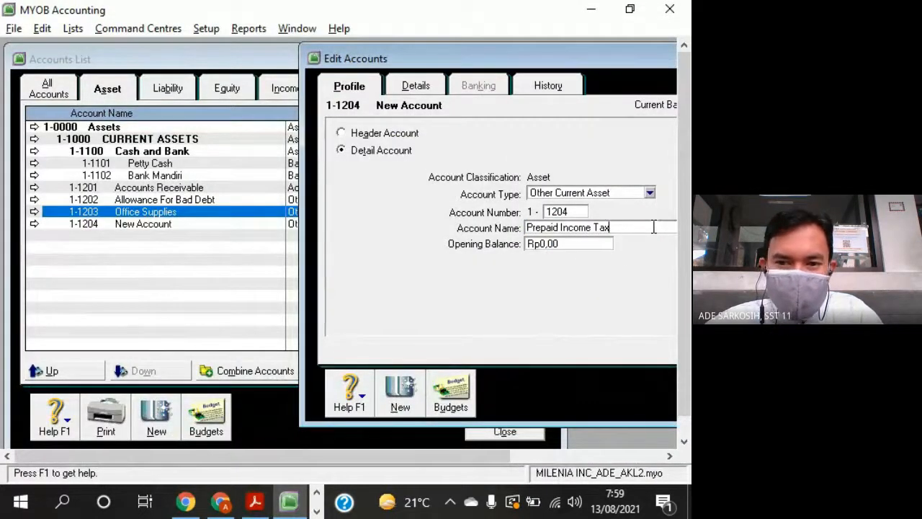
{"action": "type", "text": "(Art"}
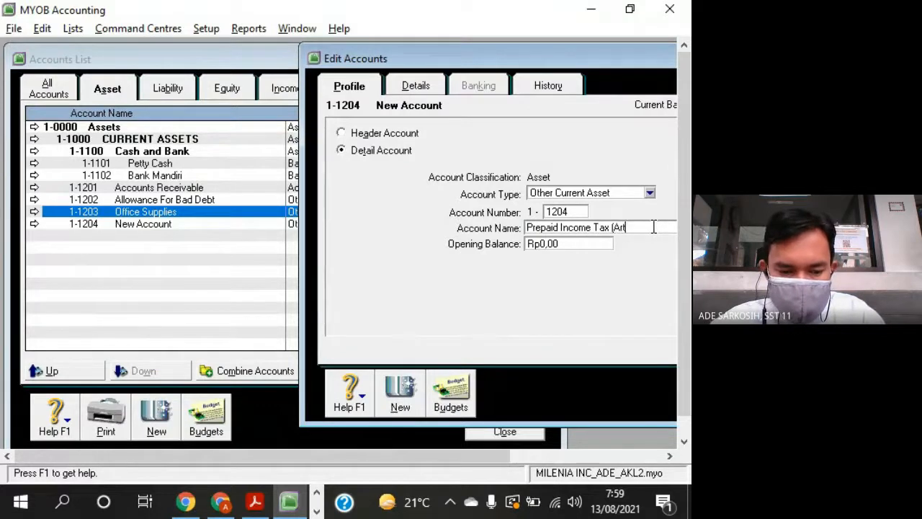
{"action": "type", "text": " 25"}
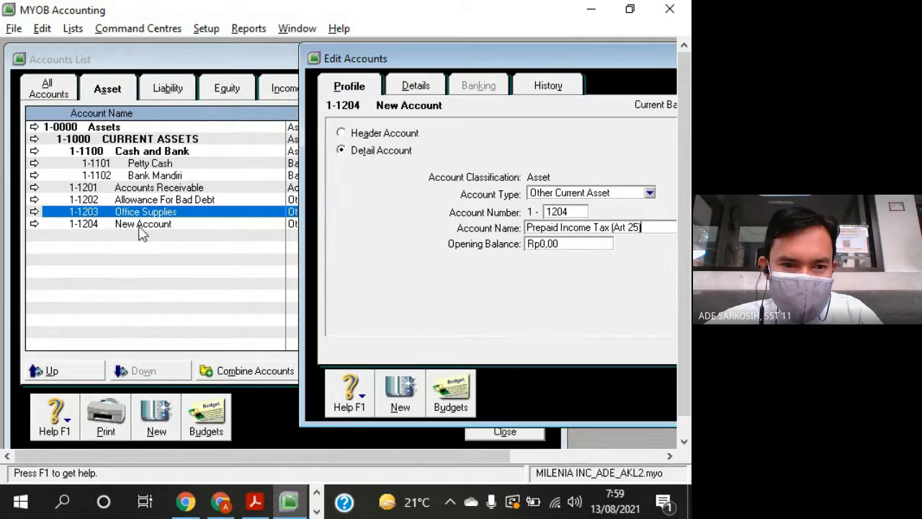
- Add another Other Current Asset account numbered 1-1205 and name it "Prepaid Rent", checking against the question sheet
{"action": "left_click", "coordinate": [401, 389]}
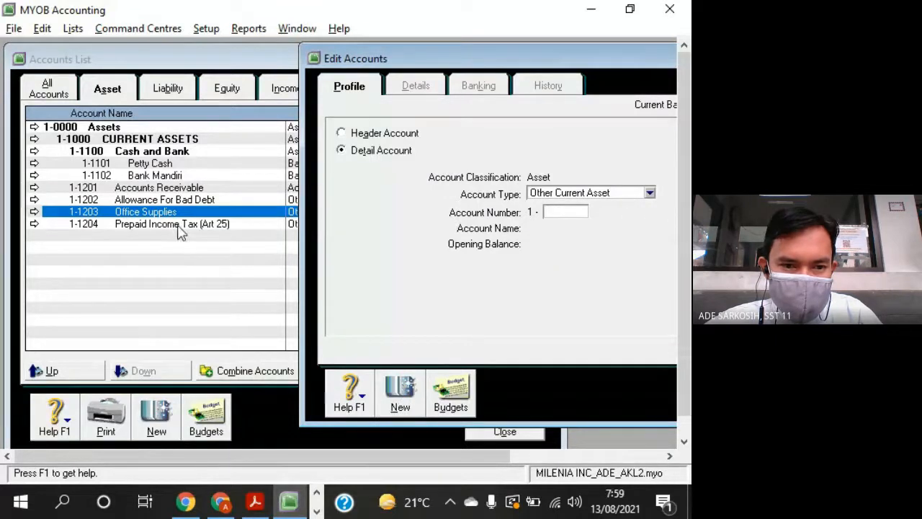
{"action": "key", "text": "alt+Tab"}
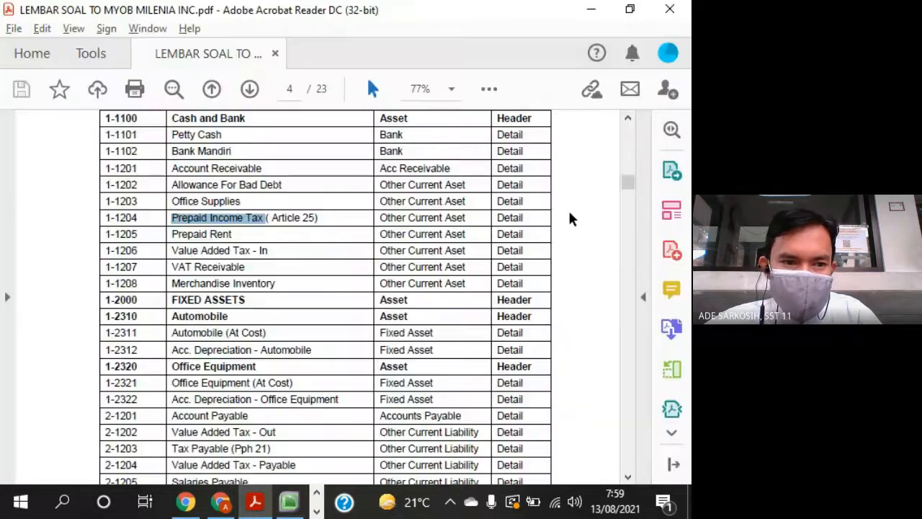
{"action": "key", "text": "alt+Tab"}
{"action": "type", "text": "120"}
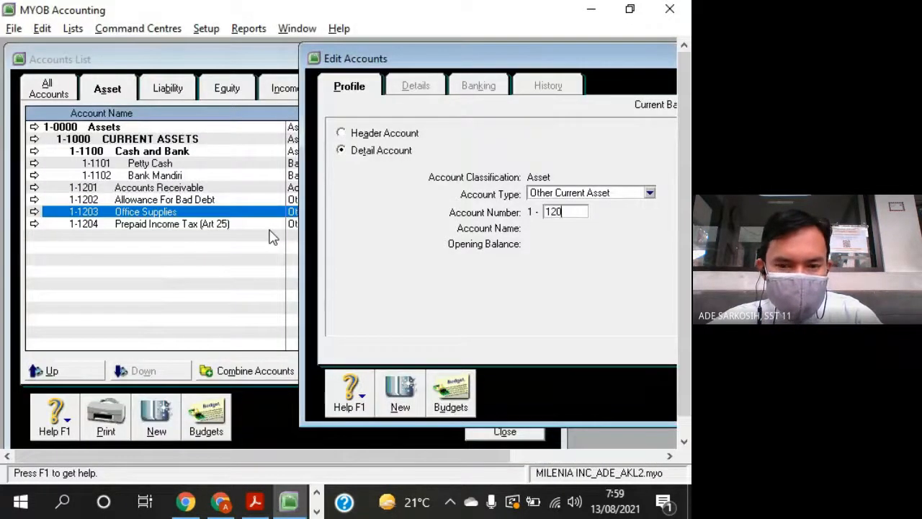
{"action": "key", "text": "Tab"}
{"action": "key", "text": "alt+Tab"}
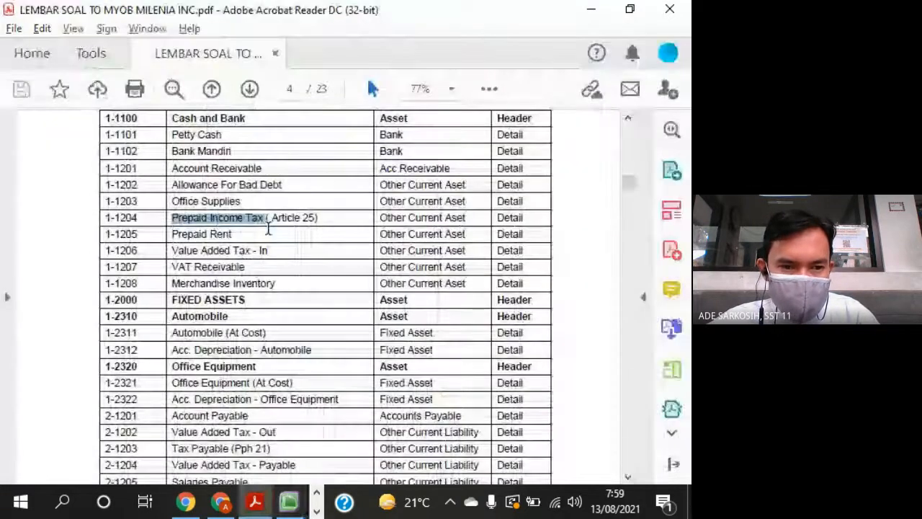
{"action": "key", "text": "alt+Tab"}
{"action": "type", "text": "prep"}
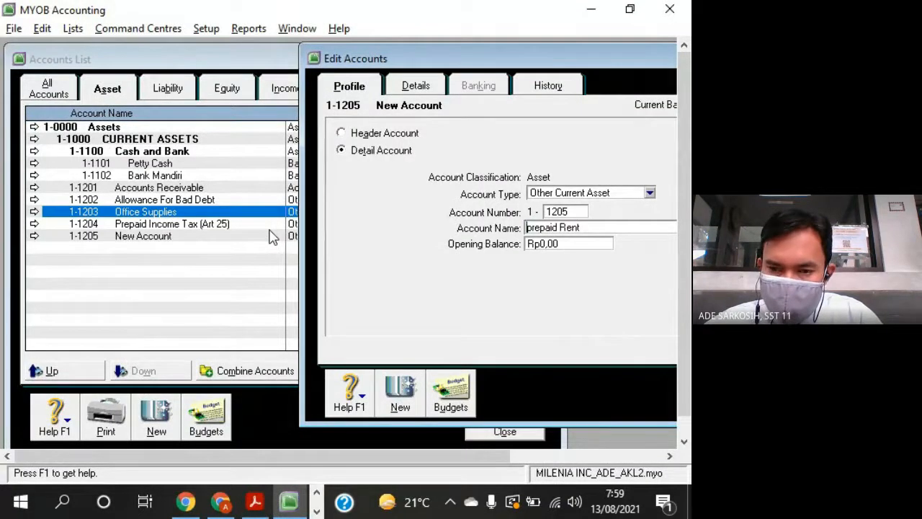
{"action": "key", "text": "Delete"}
{"action": "type", "text": "P"}
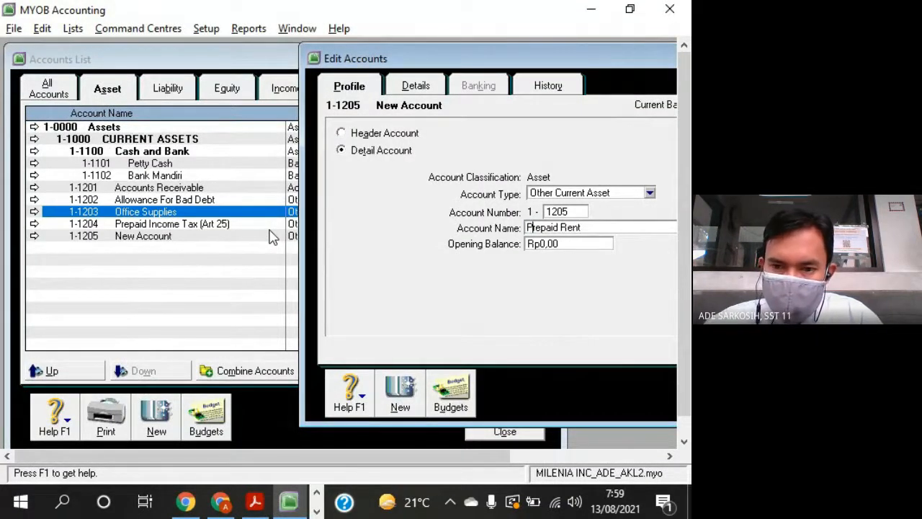
- Add another Other Current Asset account numbered 1-1206 and name it "Value Added Tax In", checking against the question sheet
{"action": "left_click", "coordinate": [398, 395]}
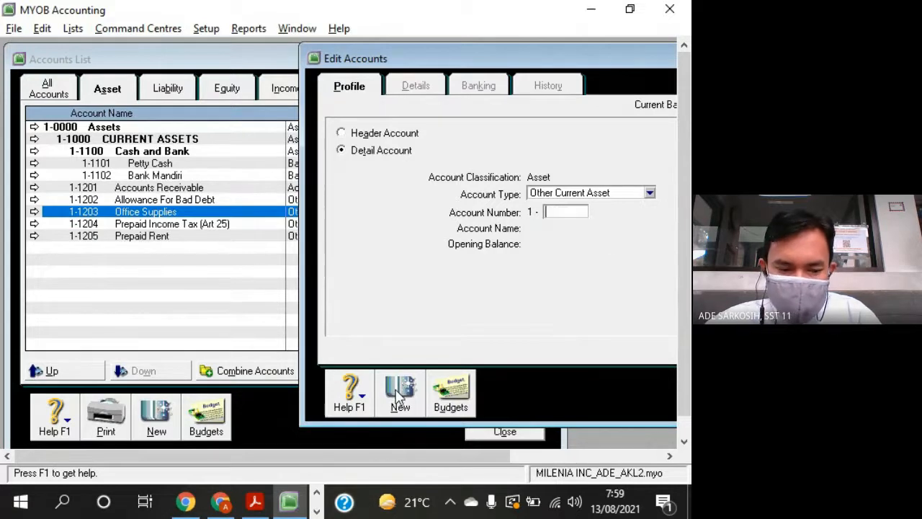
{"action": "key", "text": "Tab"}
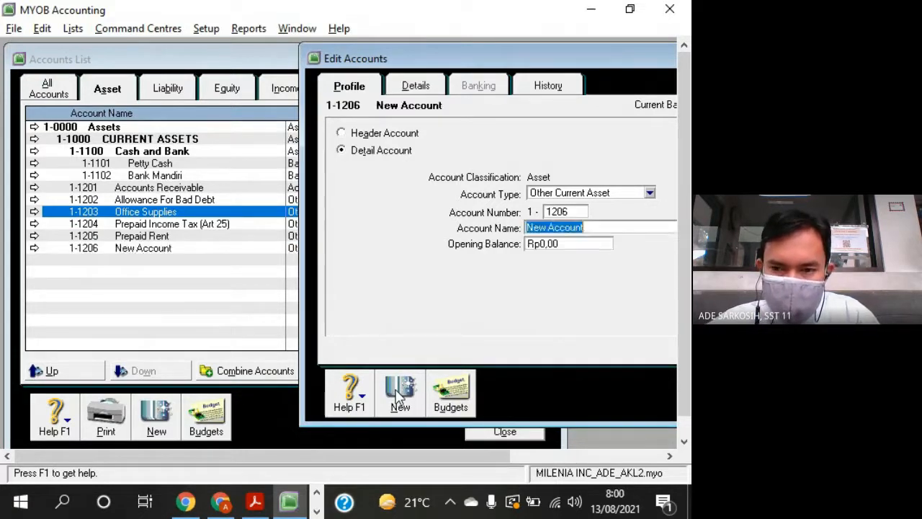
{"action": "key", "text": "alt+Tab"}
{"action": "key", "text": "alt+Tab"}
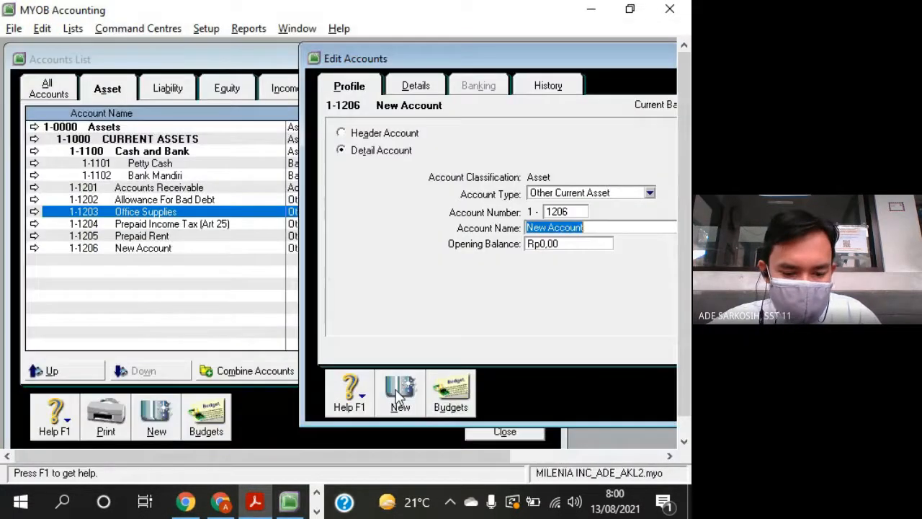
{"action": "type", "text": "Value Added Tax In"}
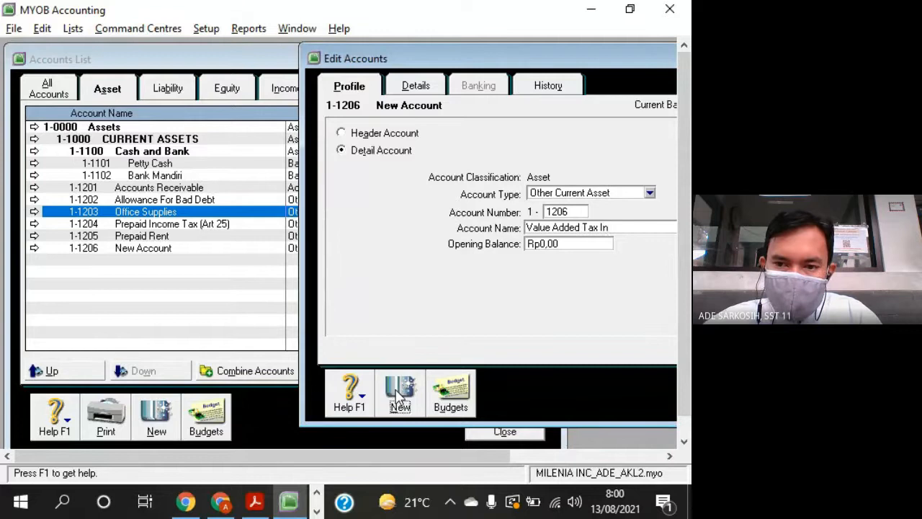
- Add the Other Current Asset account 1-1207 and name it "VAT Receivable", checking the number and name against the question sheet
{"action": "left_click", "coordinate": [401, 395]}
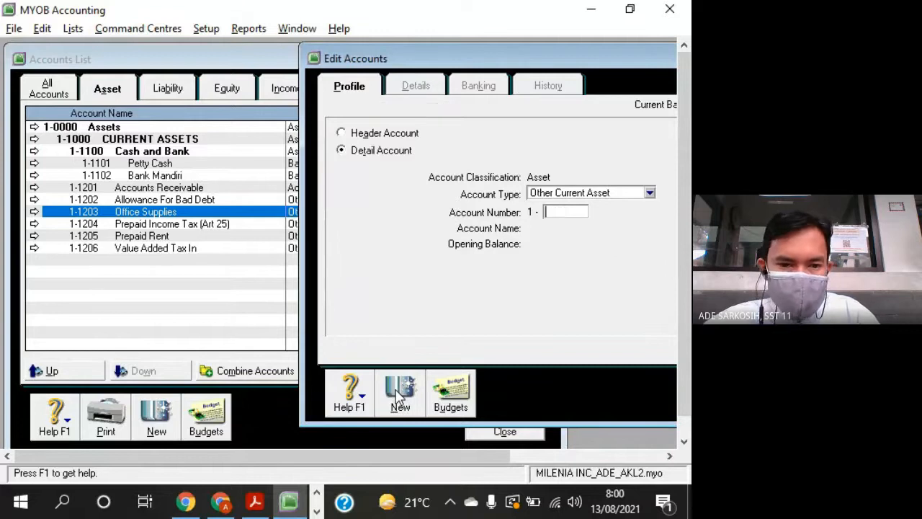
{"action": "key", "text": "alt+Tab"}
{"action": "key", "text": "alt+Tab"}
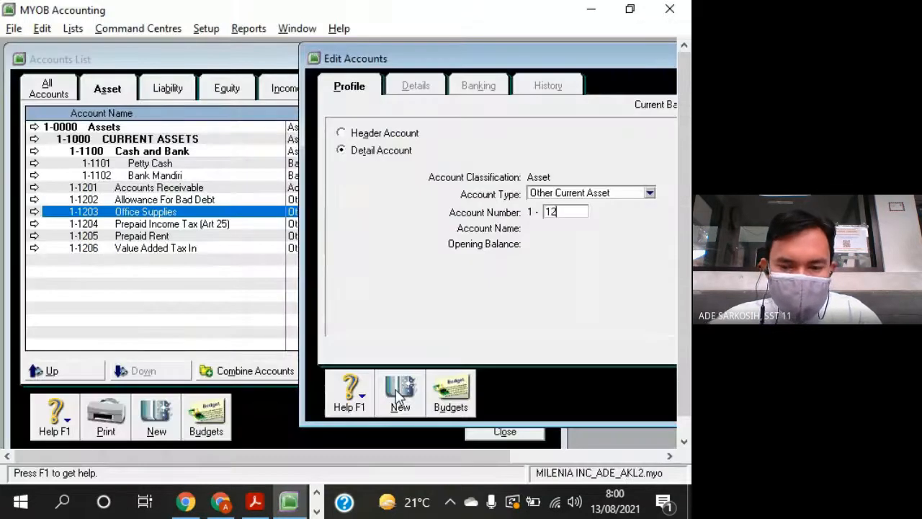
{"action": "type", "text": "1207"}
{"action": "key", "text": "Tab"}
{"action": "key", "text": "alt+Tab"}
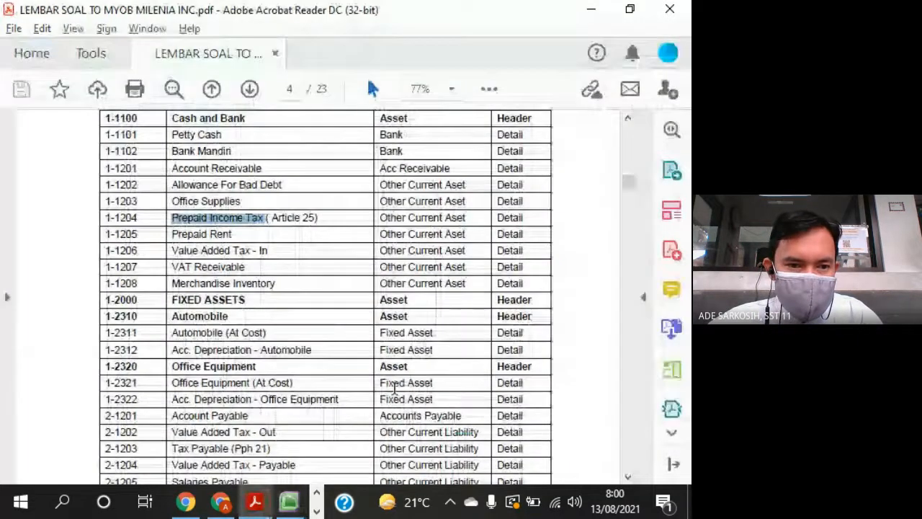
{"action": "key", "text": "alt+Tab"}
{"action": "type", "text": "VAT "}
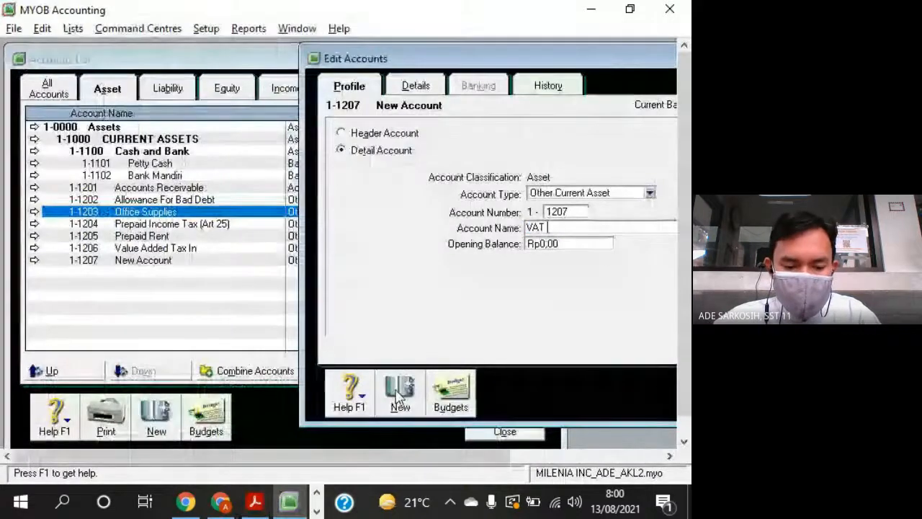
{"action": "type", "text": "Receivab"}
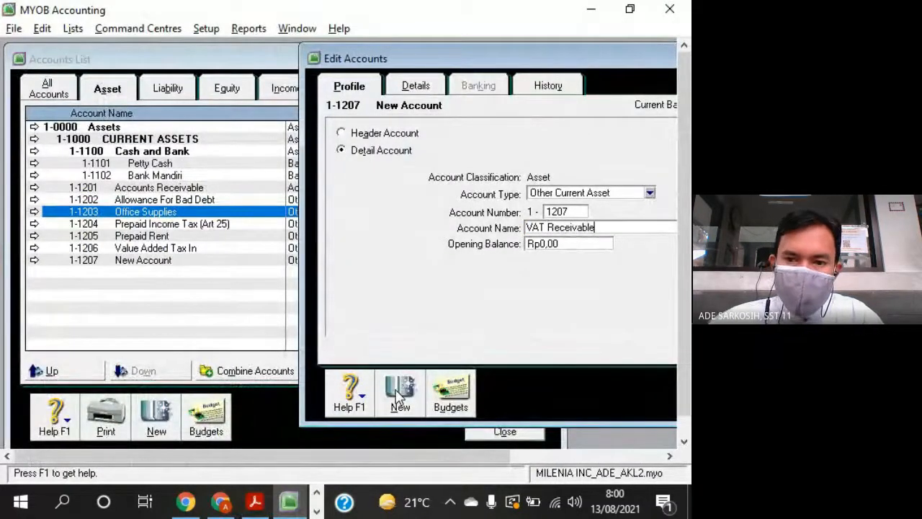
{"action": "type", "text": "le"}
- Add the Other Current Asset account 1-1208 named "Merchandise Inventory" from the question sheet and shift the Edit Accounts window to uncover the account types
{"action": "left_click", "coordinate": [399, 395]}
{"action": "type", "text": "120"}
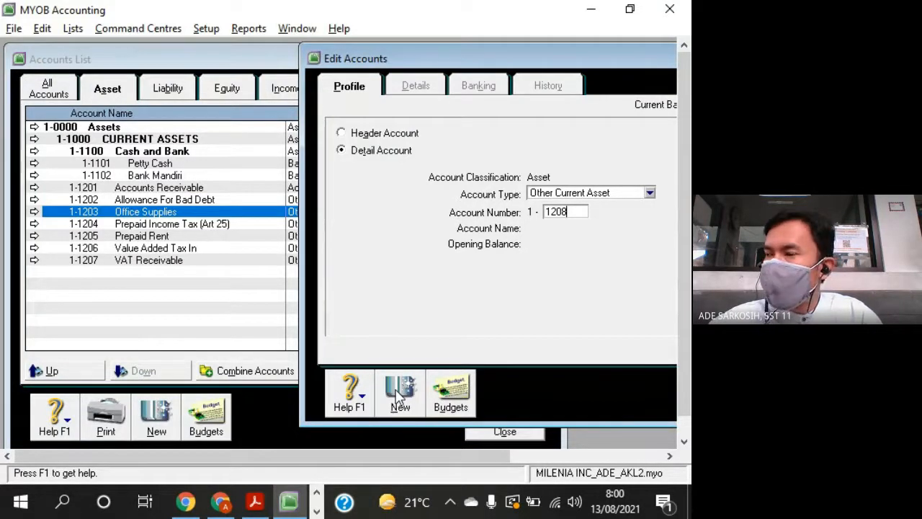
{"action": "key", "text": "alt+Tab"}
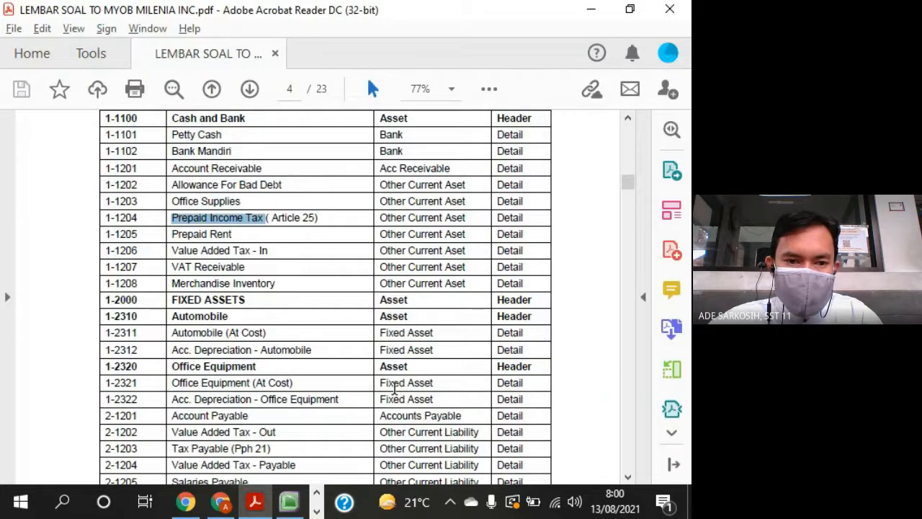
{"action": "key", "text": "alt+Tab"}
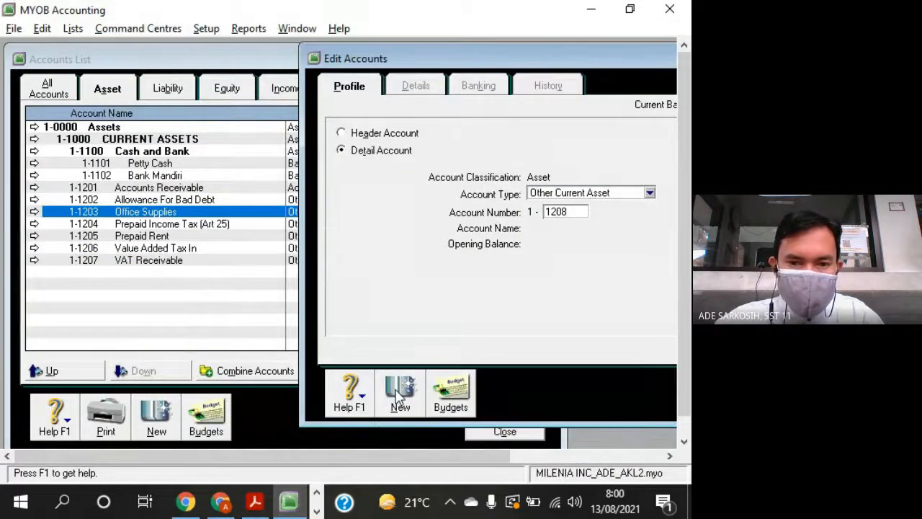
{"action": "key", "text": "Tab"}
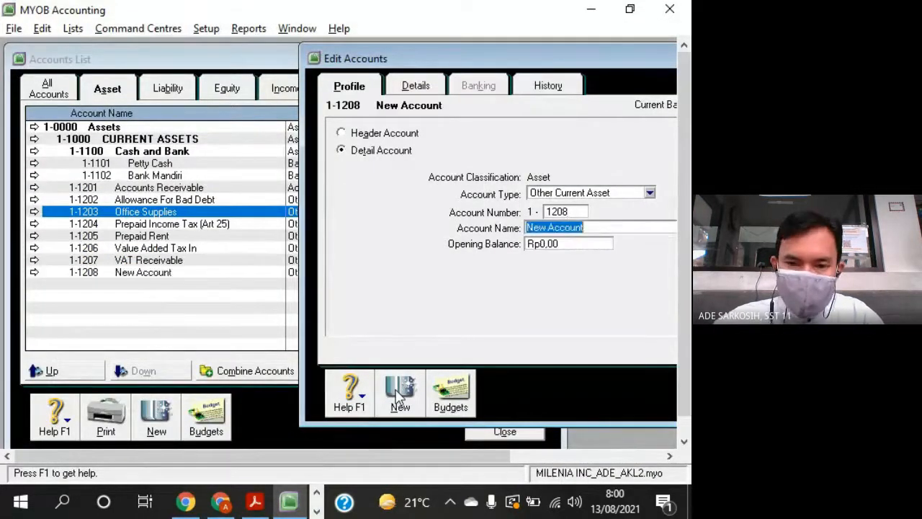
{"action": "type", "text": "Merchandise Inventory"}
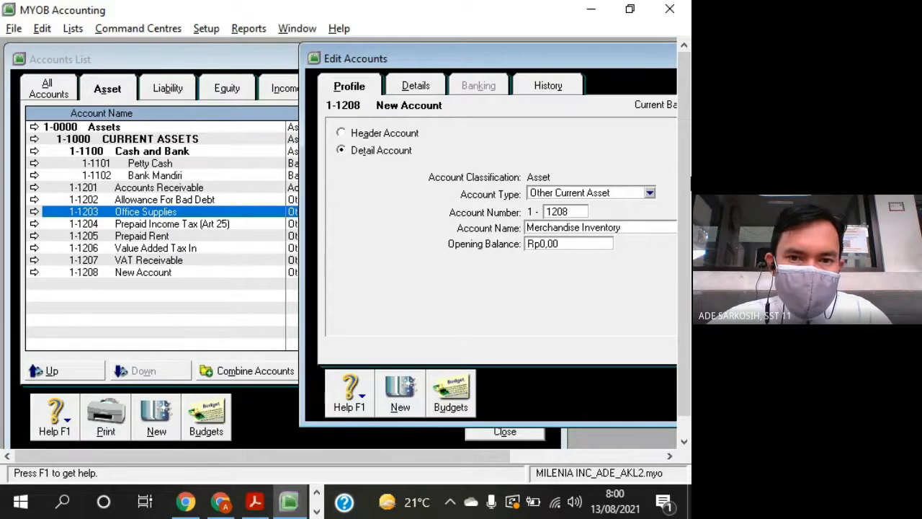
{"action": "left_click_drag", "start_coordinate": [391, 61], "coordinate": [420, 64]}
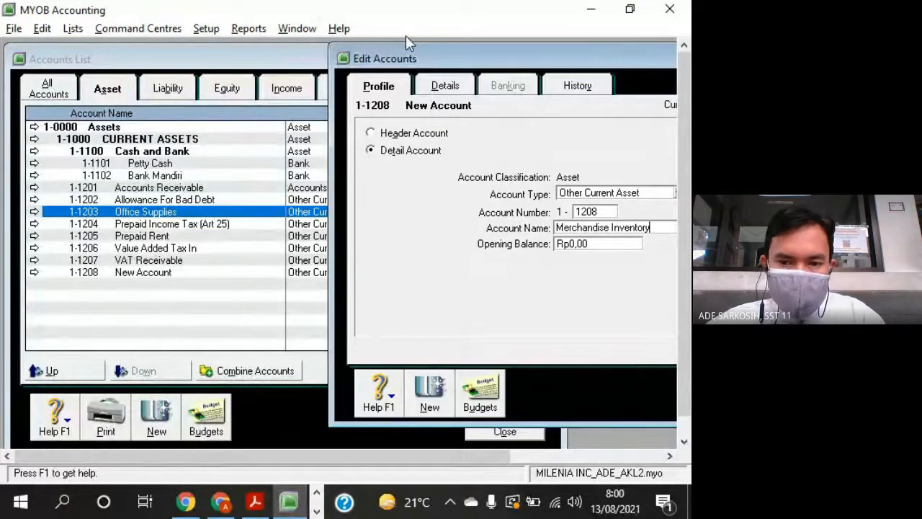
- Check the FIXED ASSETS row in the question sheet and add a header account of type Asset numbered 1-2000 in MYOB Accounting
{"action": "key", "text": "alt+Tab"}
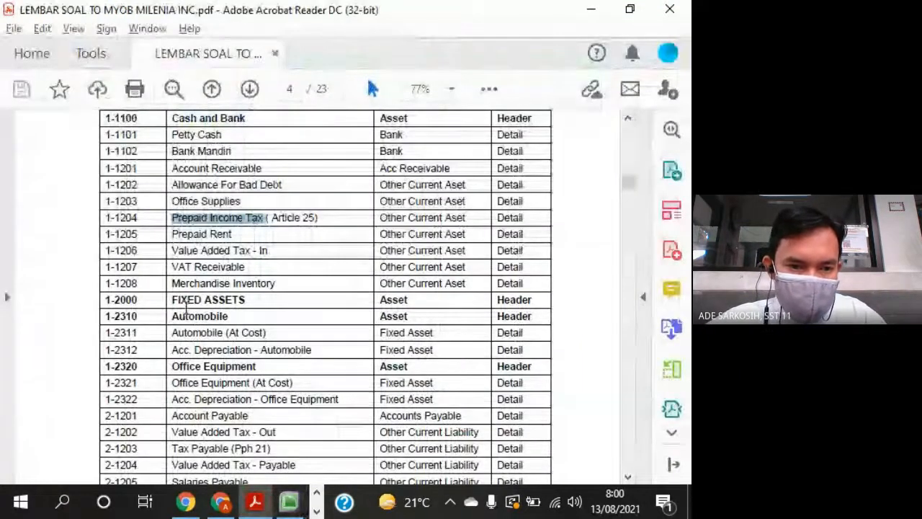
{"action": "left_click_drag", "start_coordinate": [172, 300], "coordinate": [502, 304]}
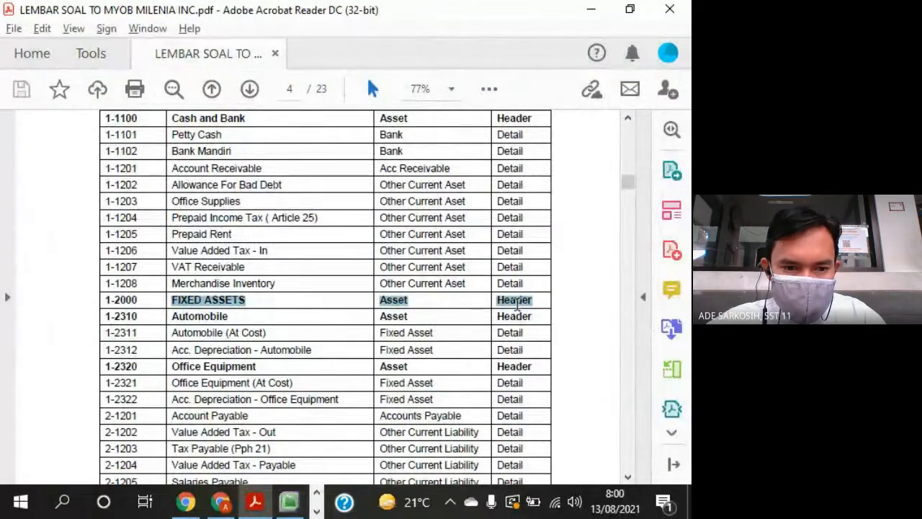
{"action": "key", "text": "alt+Tab"}
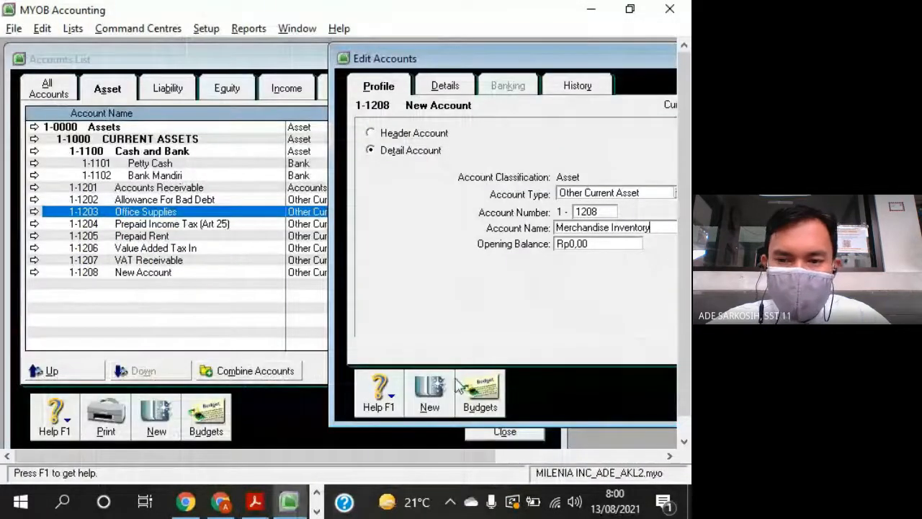
{"action": "left_click", "coordinate": [426, 401]}
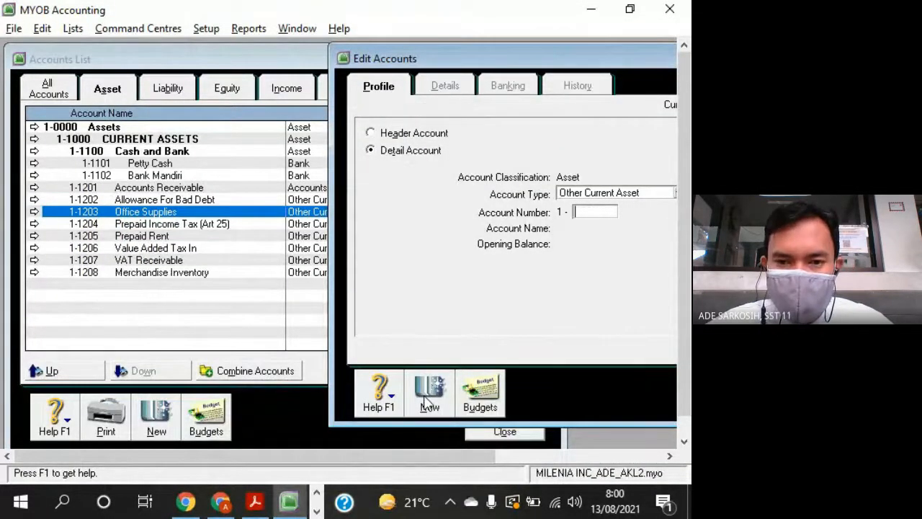
{"action": "left_click", "coordinate": [374, 135]}
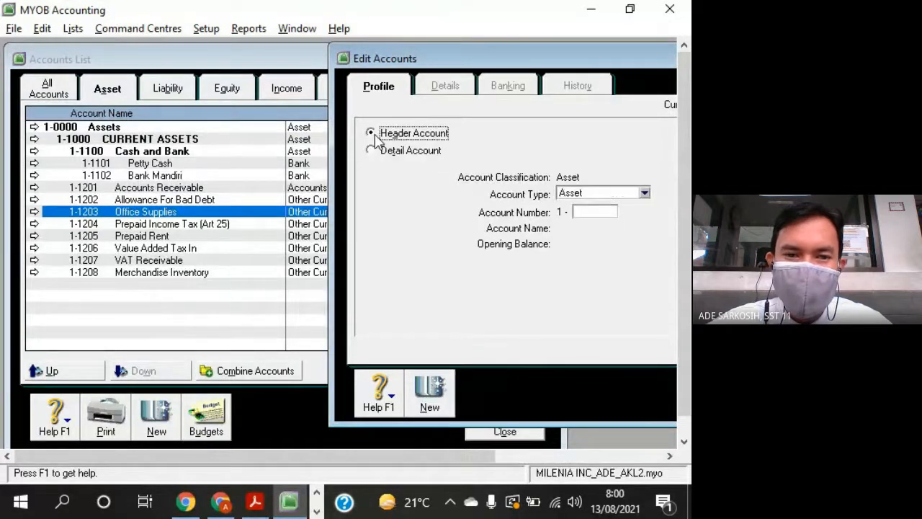
{"action": "left_click", "coordinate": [593, 211]}
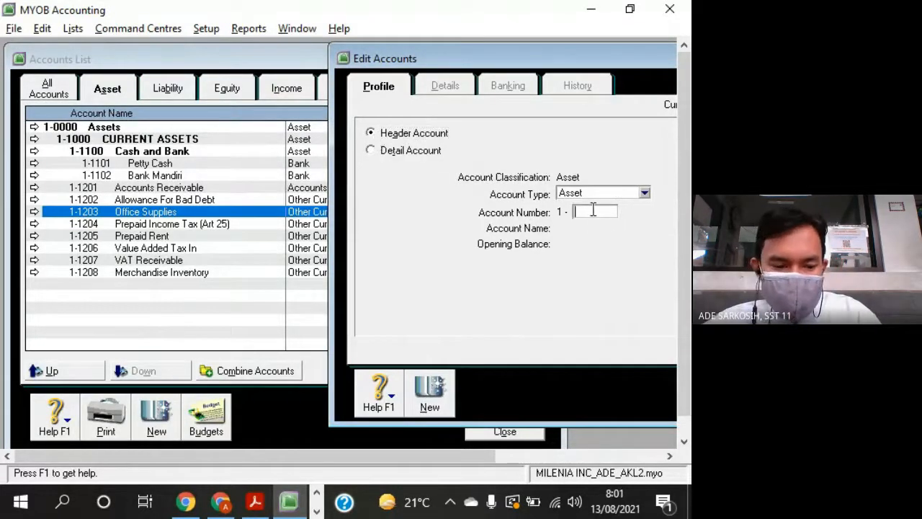
{"action": "type", "text": "2000"}
{"action": "key", "text": "Tab"}
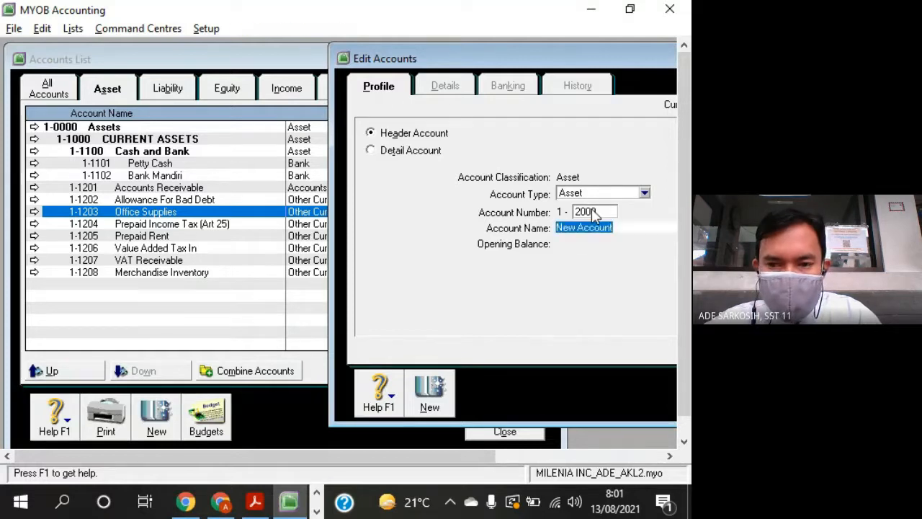
- Name header account 1-2000 "FIXED ASSETS", checking the name against the question sheet
{"action": "key", "text": "alt+Tab"}
{"action": "key", "text": "alt+Tab"}
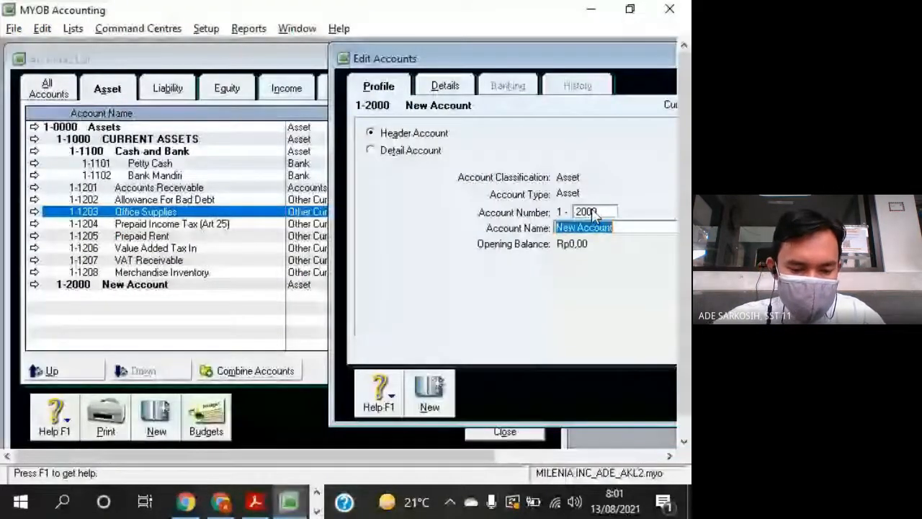
{"action": "type", "text": "FIXED "}
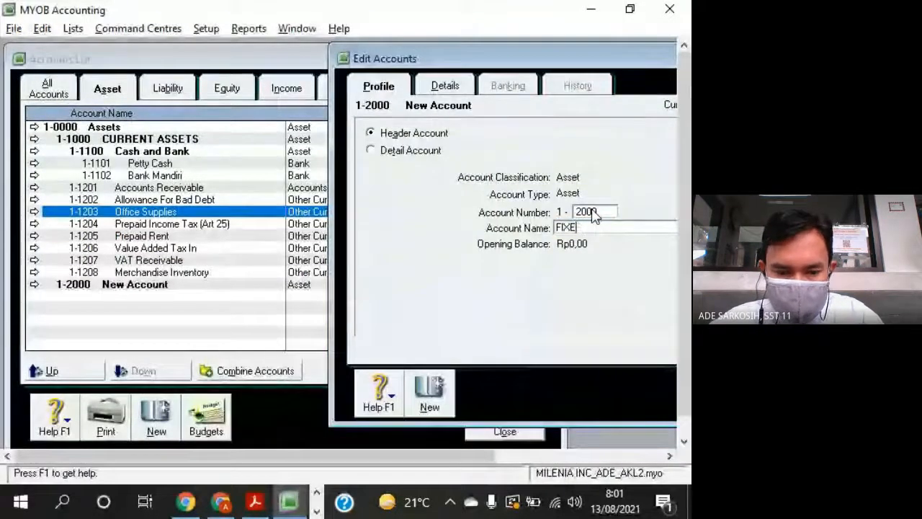
{"action": "type", "text": "ASSETS"}
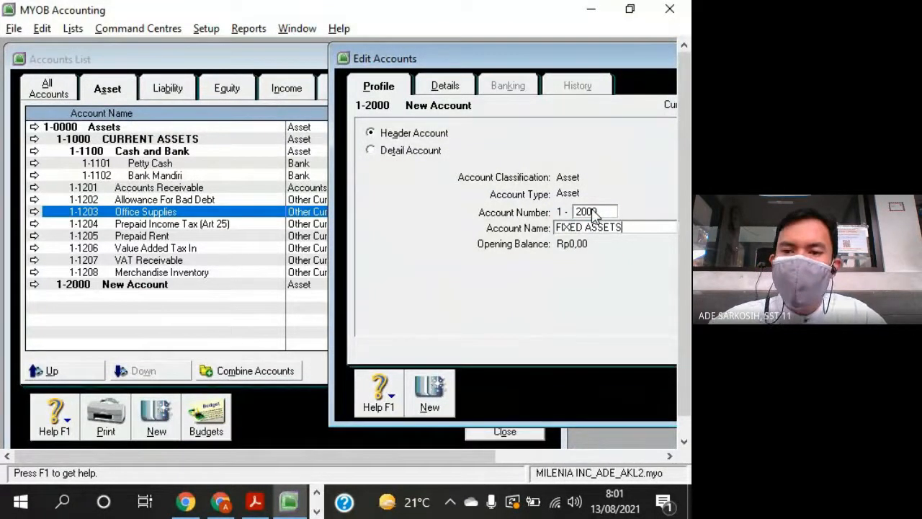
- Look up the row after FIXED ASSETS in the question sheet and add it in MYOB Accounting as header account 1-2310 named "Automobile"
{"action": "key", "text": "alt+Tab"}
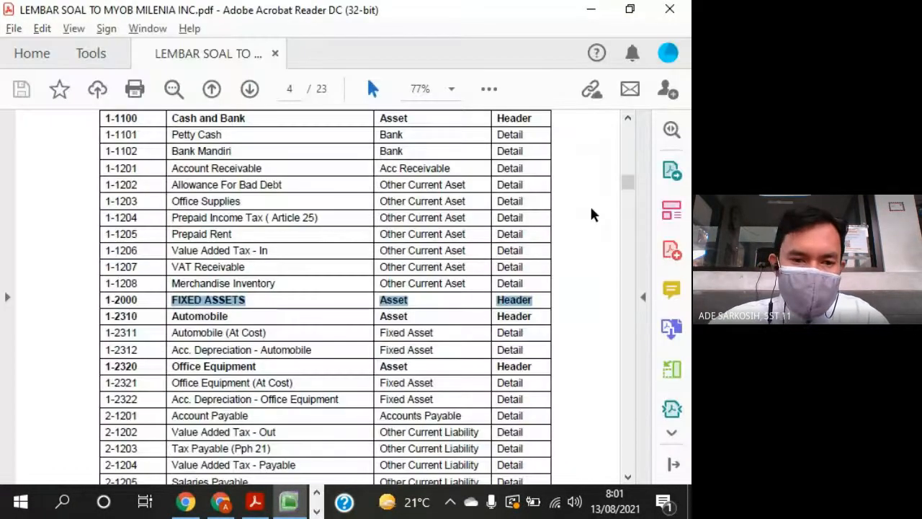
{"action": "mouse_move", "coordinate": [166, 319]}
{"action": "left_mouse_down"}
{"action": "mouse_move", "coordinate": [311, 323]}
{"action": "mouse_move", "coordinate": [257, 326]}
{"action": "mouse_move", "coordinate": [255, 313]}
{"action": "mouse_move", "coordinate": [167, 316]}
{"action": "left_mouse_up"}
{"action": "key", "text": "alt+Tab"}
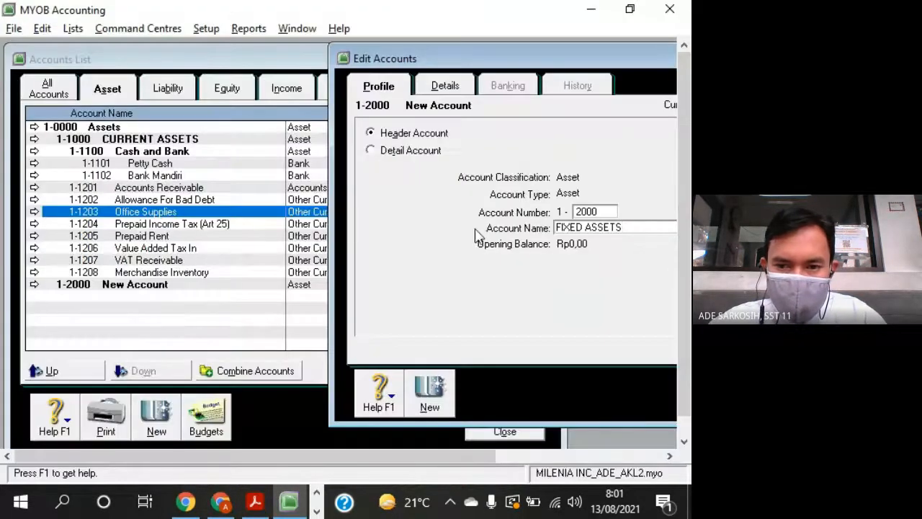
{"action": "left_click", "coordinate": [427, 393]}
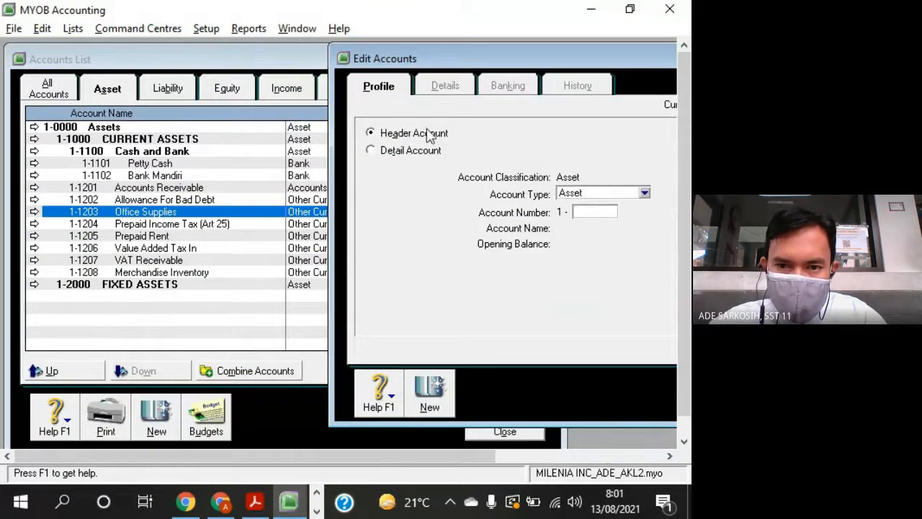
{"action": "type", "text": "2310"}
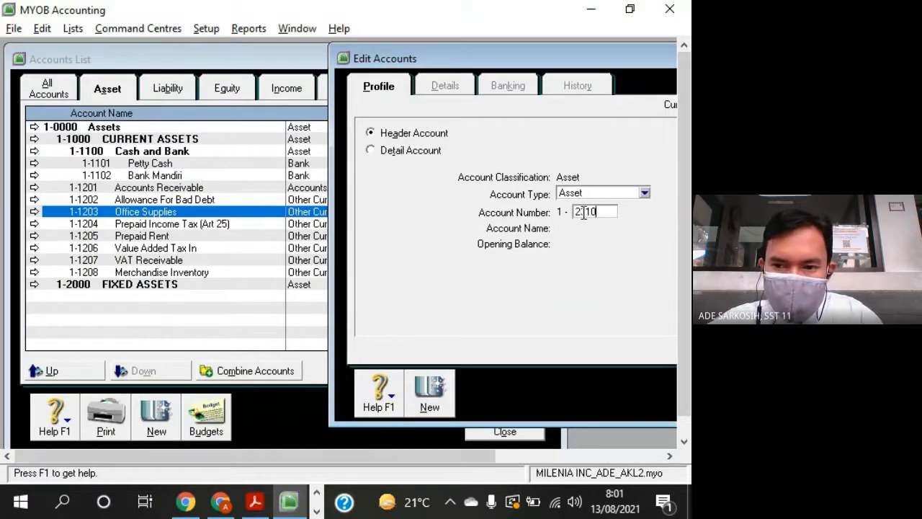
{"action": "key", "text": "Tab"}
{"action": "type", "text": "A"}
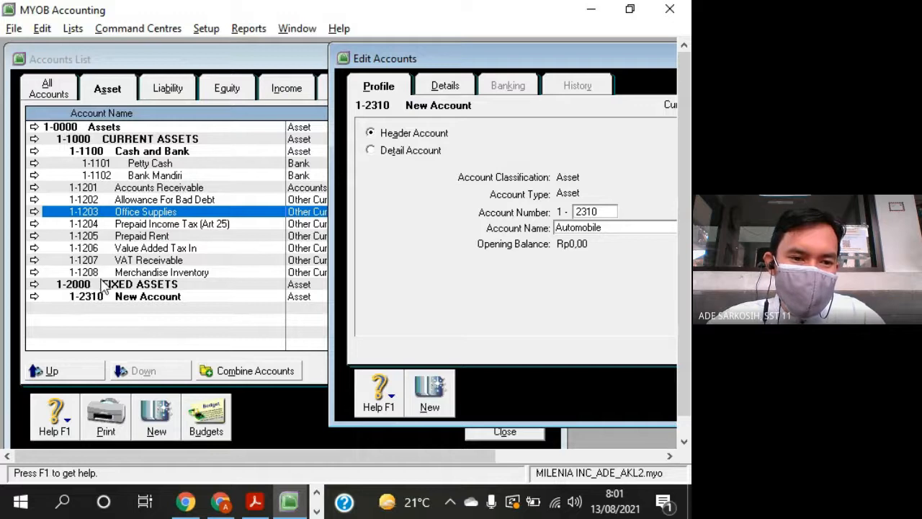
- Check the Automobile (At Cost) row in the question sheet and start a new detail account of type Fixed Asset in MYOB Accounting
{"action": "key", "text": "alt+Tab"}
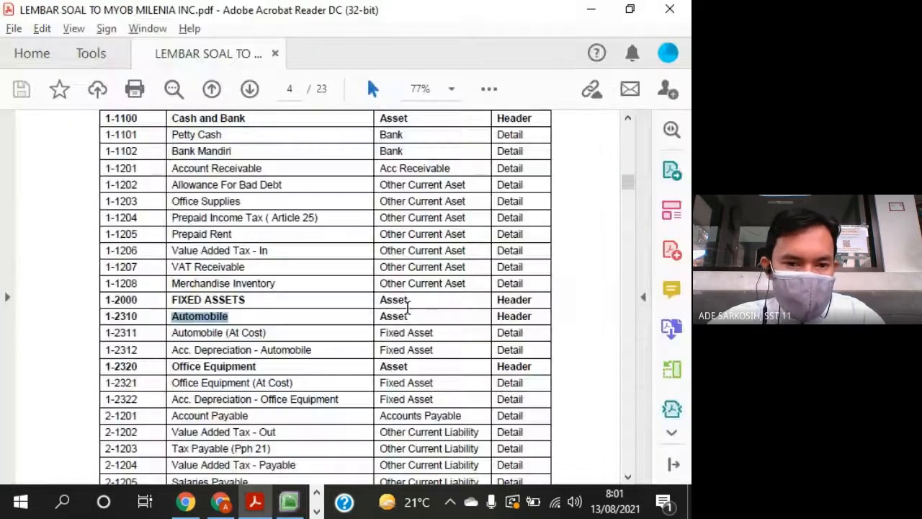
{"action": "left_click", "coordinate": [173, 333]}
{"action": "left_click_drag", "start_coordinate": [173, 333], "coordinate": [266, 333]}
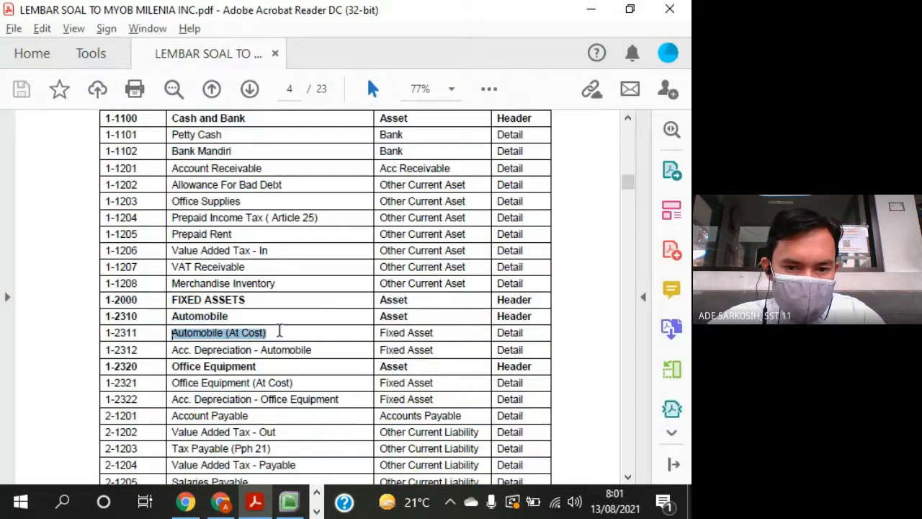
{"action": "left_click", "coordinate": [521, 332]}
{"action": "left_click_drag", "start_coordinate": [444, 332], "coordinate": [383, 336]}
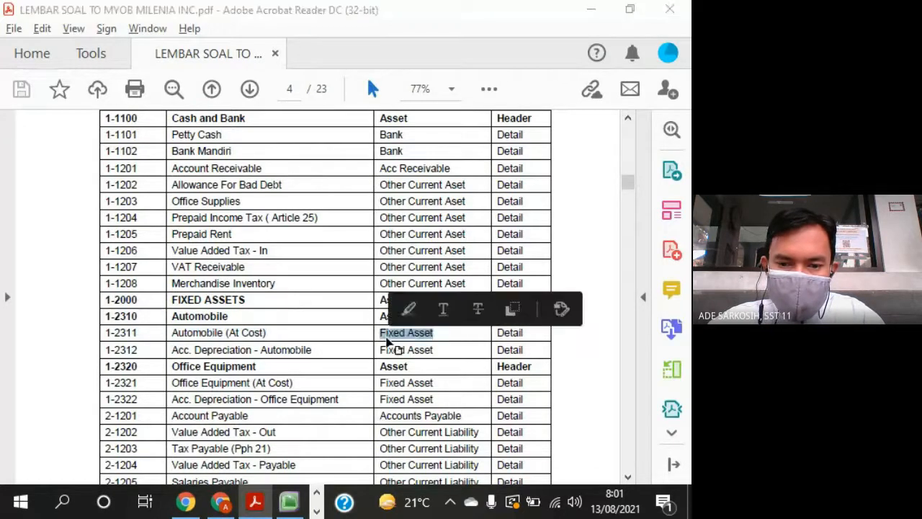
{"action": "key", "text": "alt+Tab"}
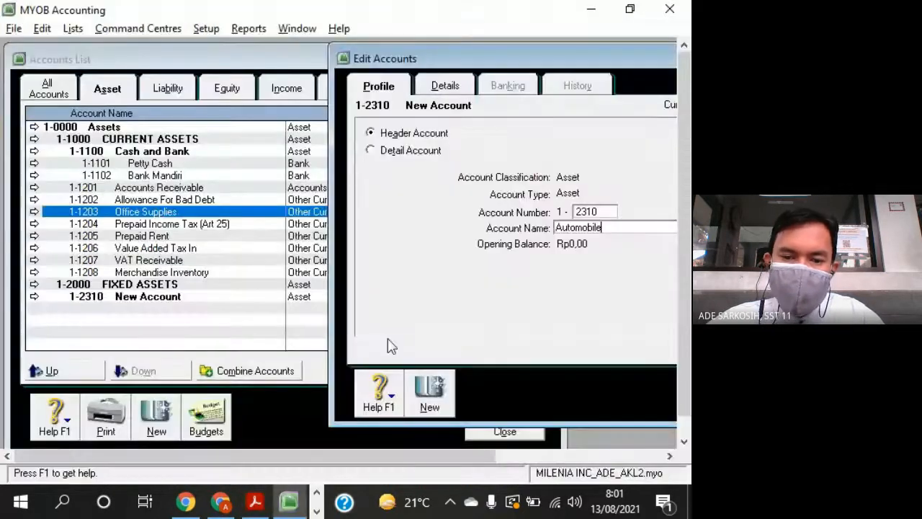
{"action": "left_click", "coordinate": [431, 395]}
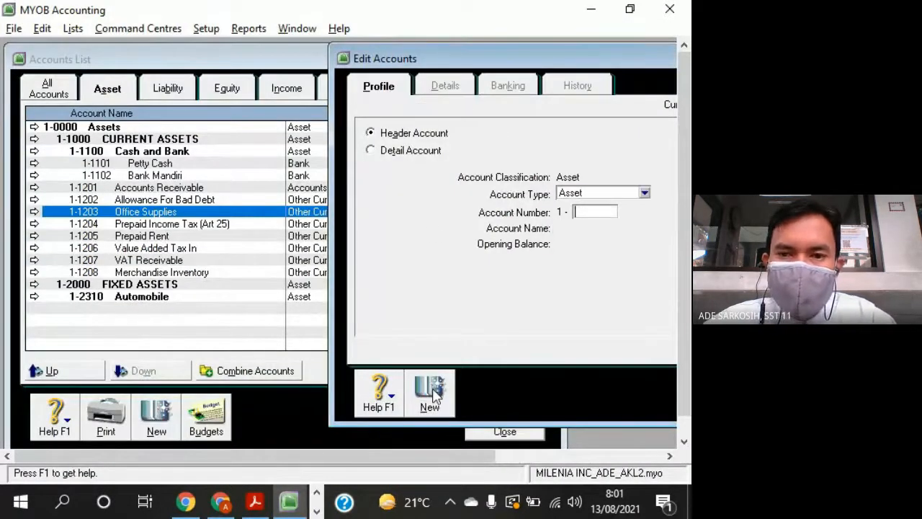
{"action": "left_click", "coordinate": [371, 151]}
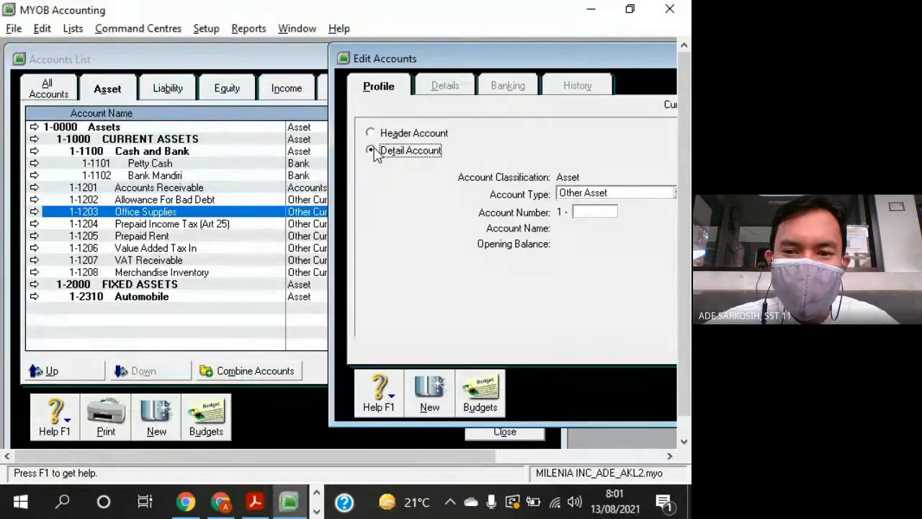
{"action": "left_click", "coordinate": [618, 202]}
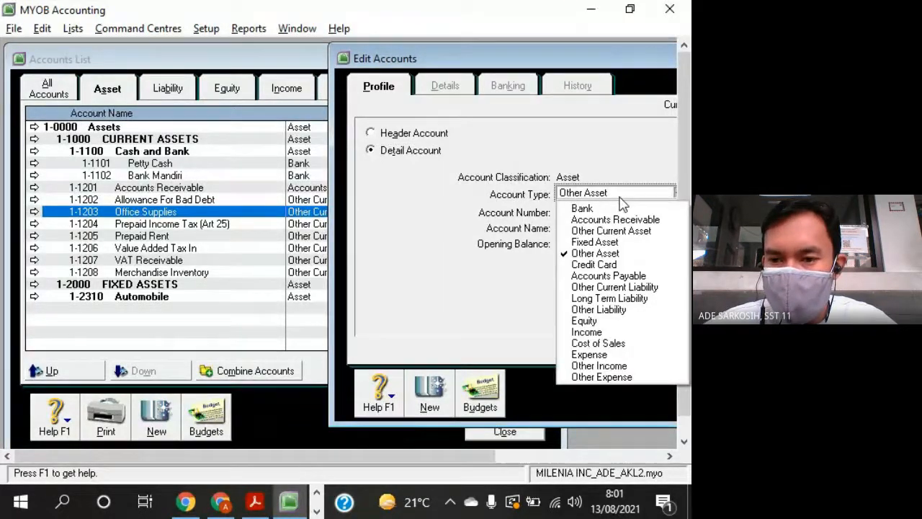
{"action": "left_click", "coordinate": [617, 243]}
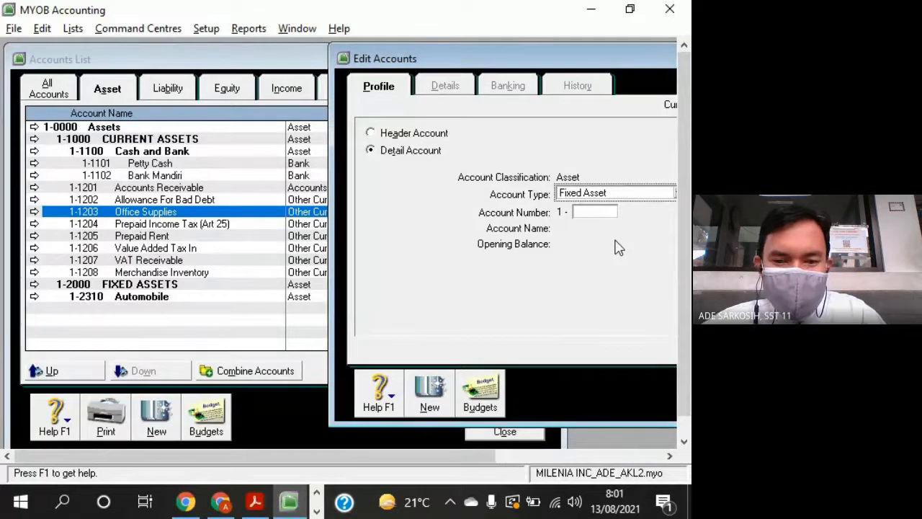
- Look up the account number in the question sheet, number the new Fixed Asset account 1-2311 and name it "Automobile at Cost"
{"action": "key", "text": "alt+Tab"}
{"action": "left_click_drag", "start_coordinate": [393, 342], "coordinate": [385, 328]}
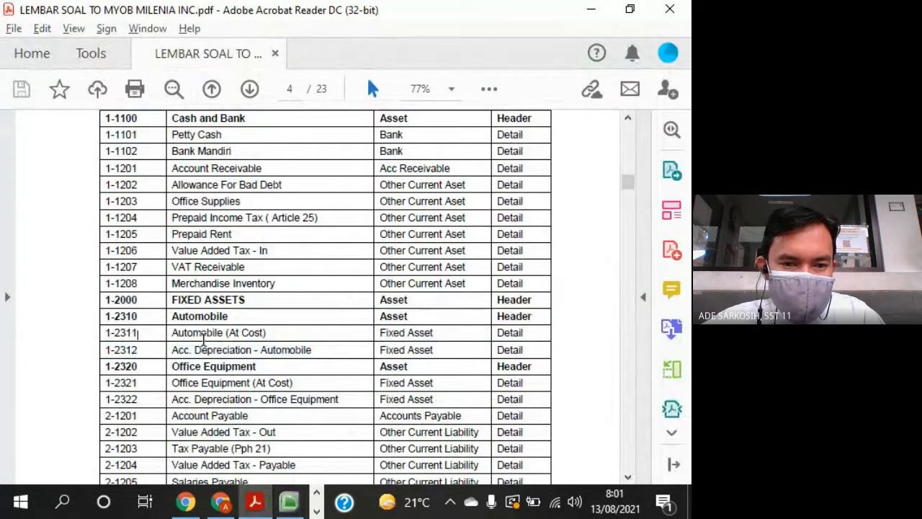
{"action": "key", "text": "alt+Tab"}
{"action": "type", "text": "2"}
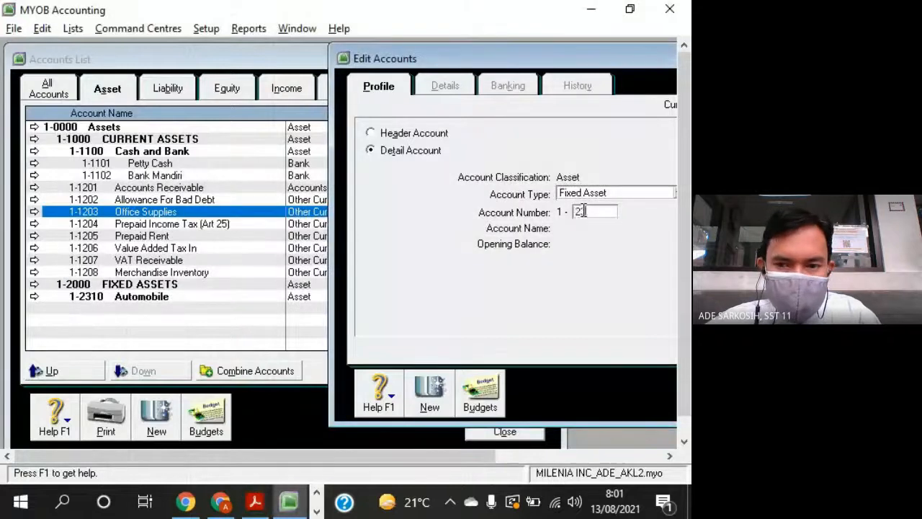
{"action": "key", "text": "Tab"}
{"action": "type", "text": "A"}
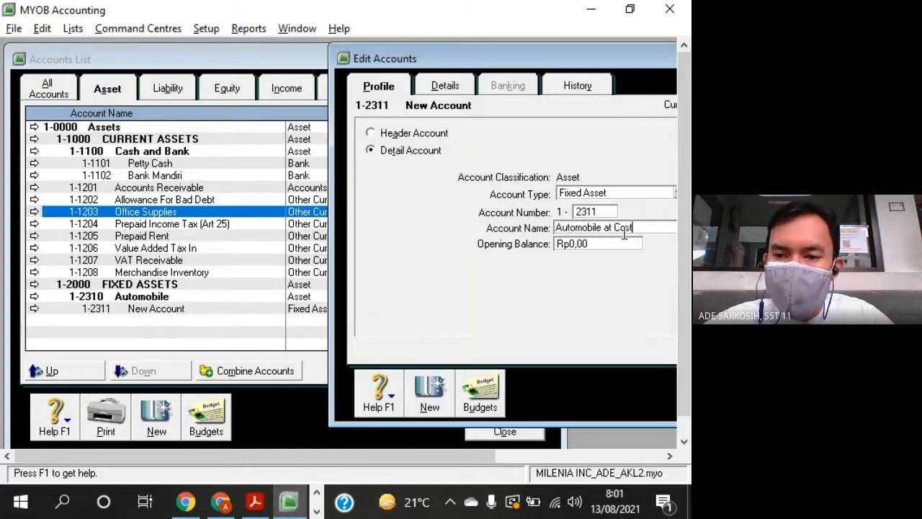
- Look up the row after Automobile (At Cost) in the question sheet and add Fixed Asset detail account 1-2312 in MYOB Accounting
{"action": "key", "text": "alt+Tab"}
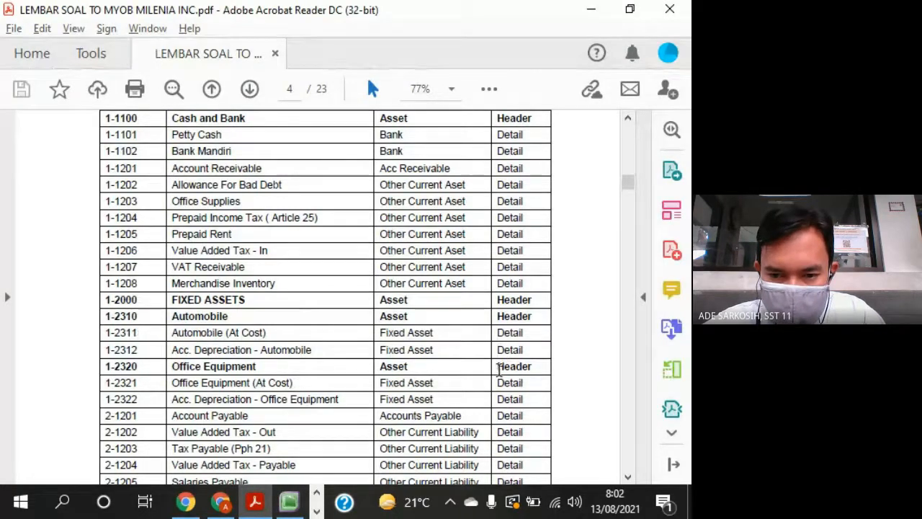
{"action": "double_click", "coordinate": [499, 369]}
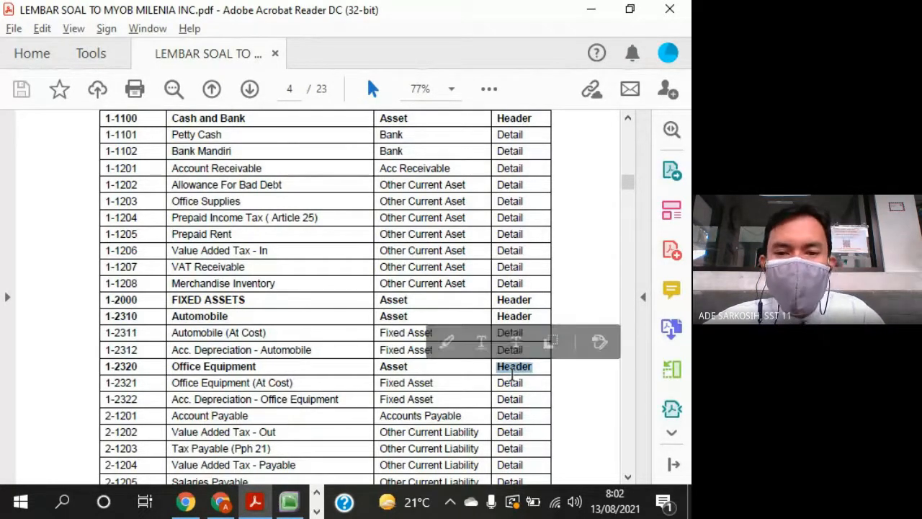
{"action": "key", "text": "alt+Tab"}
{"action": "left_click", "coordinate": [430, 393]}
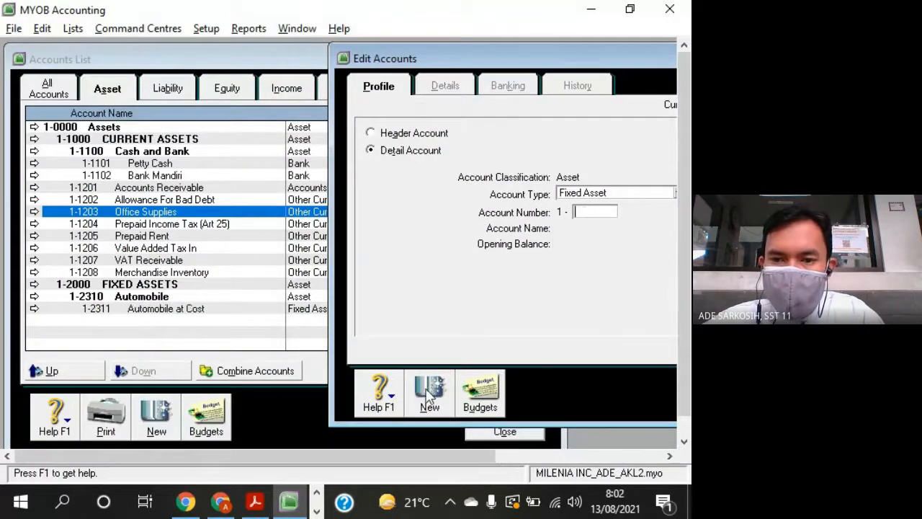
{"action": "key", "text": "alt+Tab"}
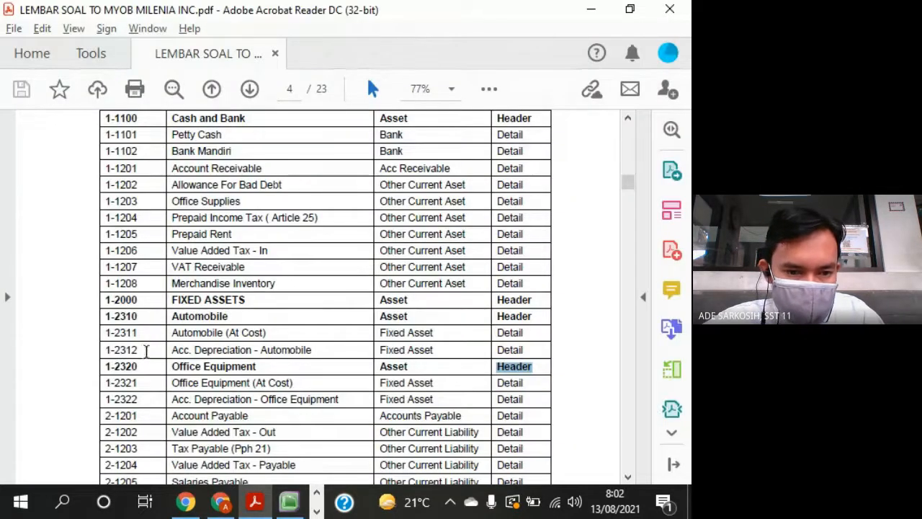
{"action": "left_click", "coordinate": [132, 351]}
{"action": "key", "text": "alt+Tab"}
{"action": "type", "text": "2312"}
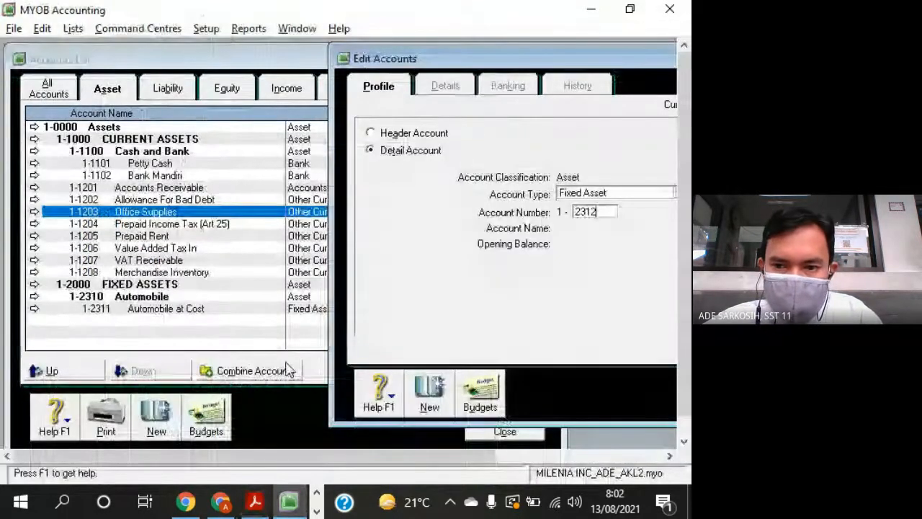
{"action": "key", "text": "Tab"}
- Name account 1-2312 "Acc. Depreciation Automobile", checking the name against the question sheet
{"action": "key", "text": "alt+Tab"}
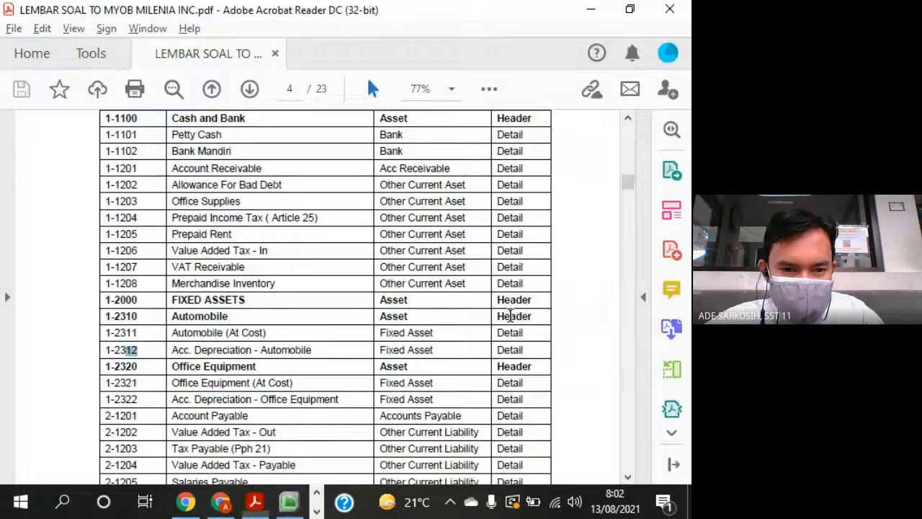
{"action": "key", "text": "alt+Tab"}
{"action": "type", "text": "Acc"}
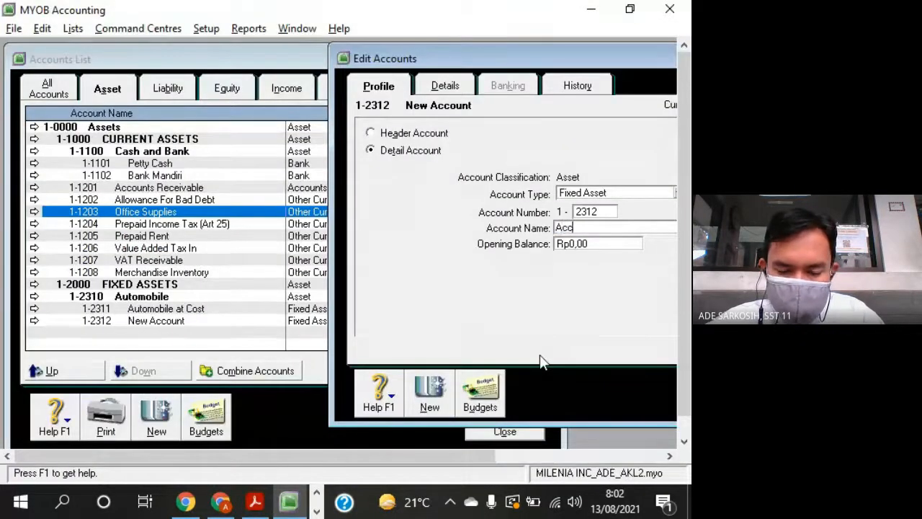
{"action": "type", "text": ". Depre"}
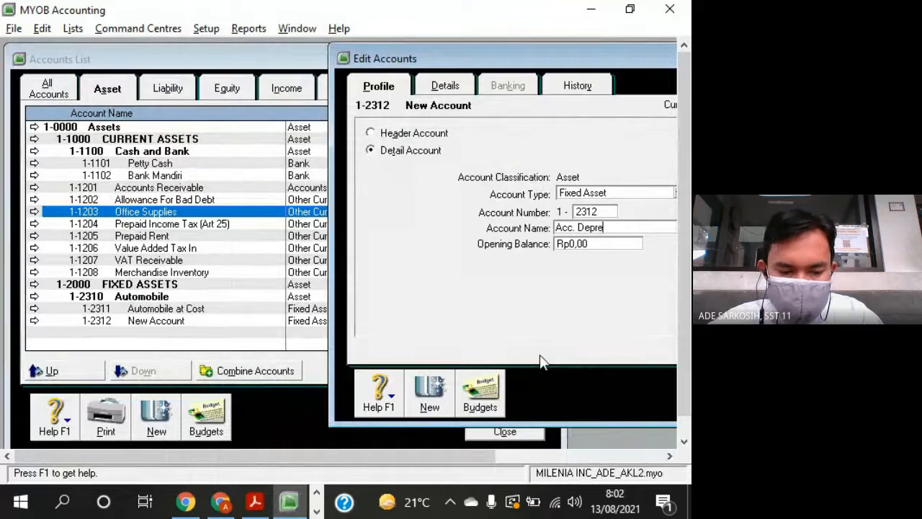
{"action": "type", "text": "ciation"}
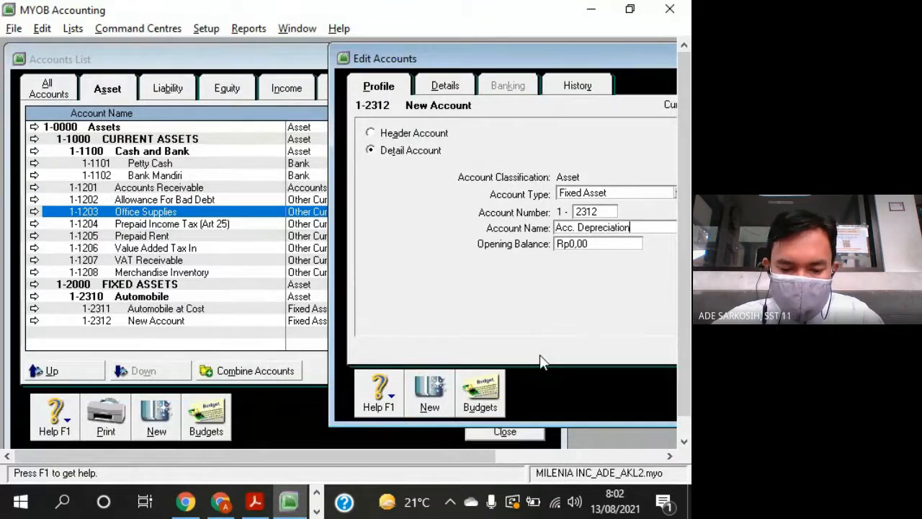
{"action": "type", "text": " Automobile"}
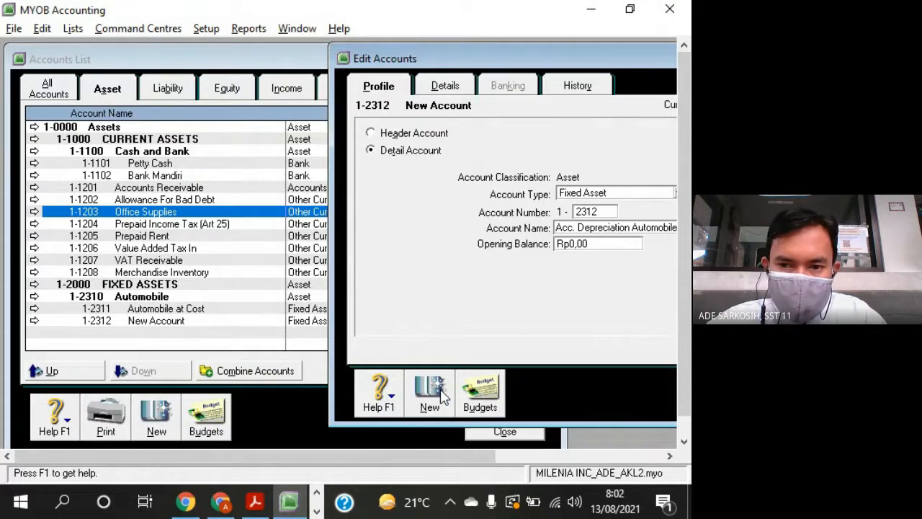
- Check the Office Equipment row in the question sheet and add a header account of type Asset numbered 1-2320 in MYOB Accounting
{"action": "left_click", "coordinate": [441, 395]}
{"action": "key", "text": "alt+Tab"}
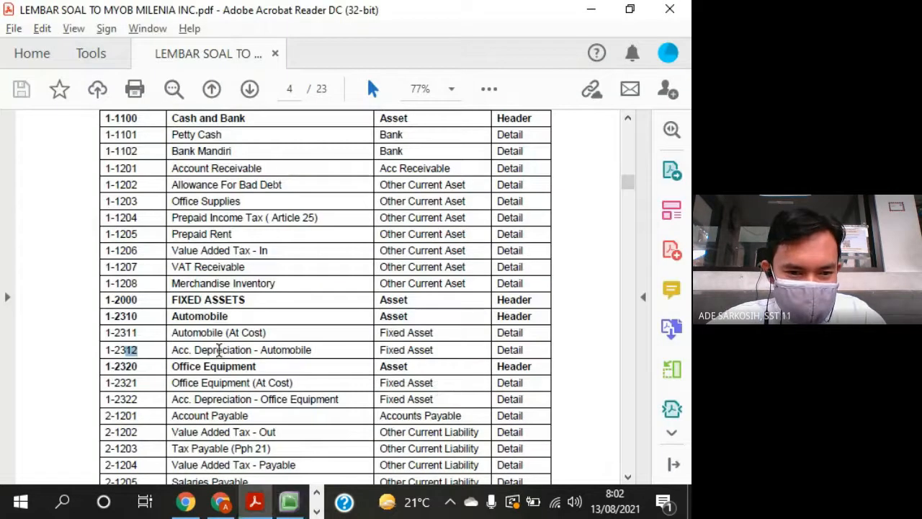
{"action": "left_click_drag", "start_coordinate": [167, 370], "coordinate": [257, 369]}
{"action": "key", "text": "alt+Tab"}
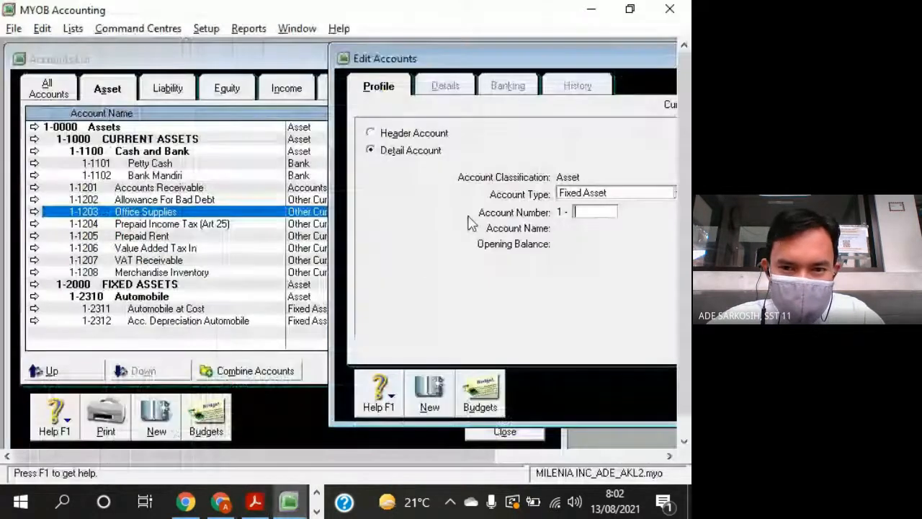
{"action": "left_click", "coordinate": [372, 133]}
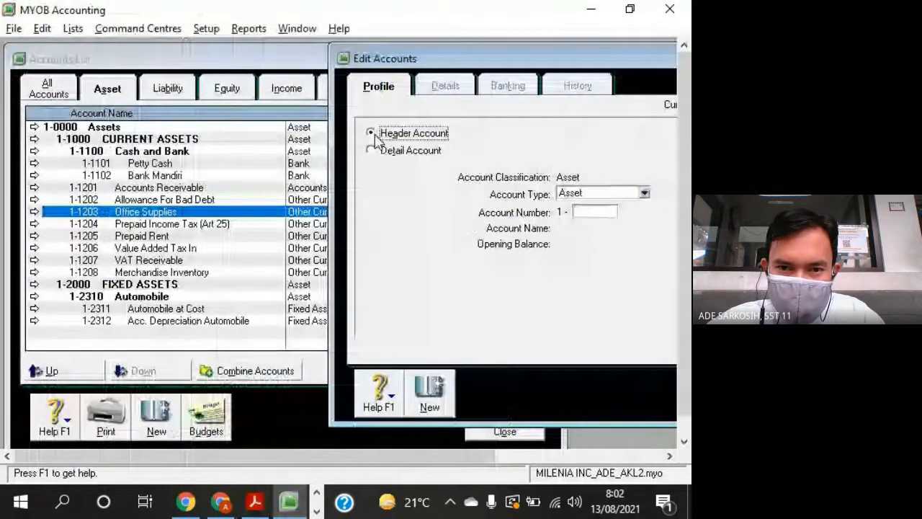
{"action": "left_click", "coordinate": [598, 214]}
{"action": "type", "text": "23"}
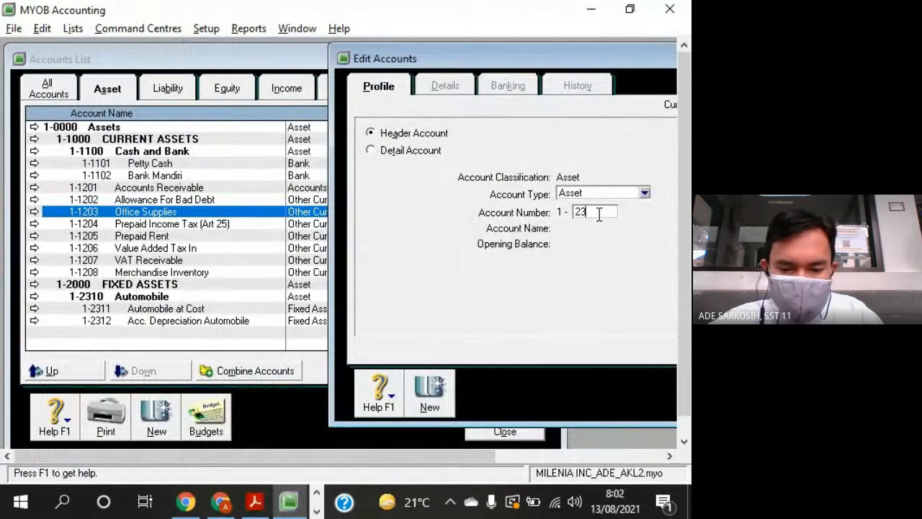
{"action": "type", "text": "20"}
{"action": "key", "text": "Tab"}
- Name header account 1-2320 "Office Equipment", checking the name against the question sheet
{"action": "key", "text": "alt+Tab"}
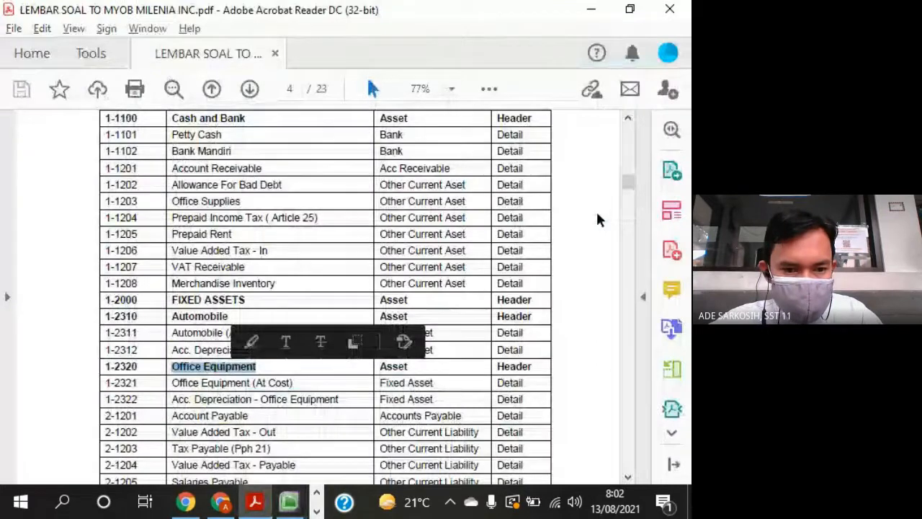
{"action": "key", "text": "alt+Tab"}
{"action": "type", "text": "Office"}
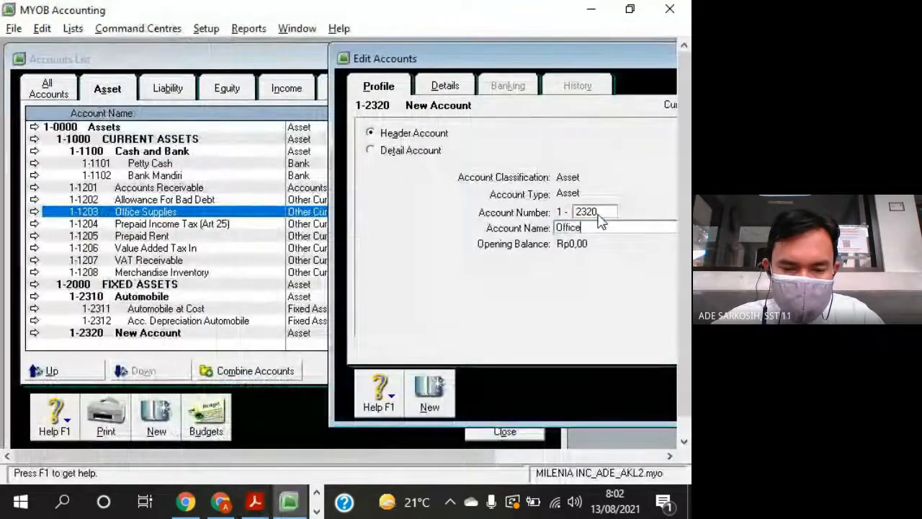
{"action": "type", "text": " E"}
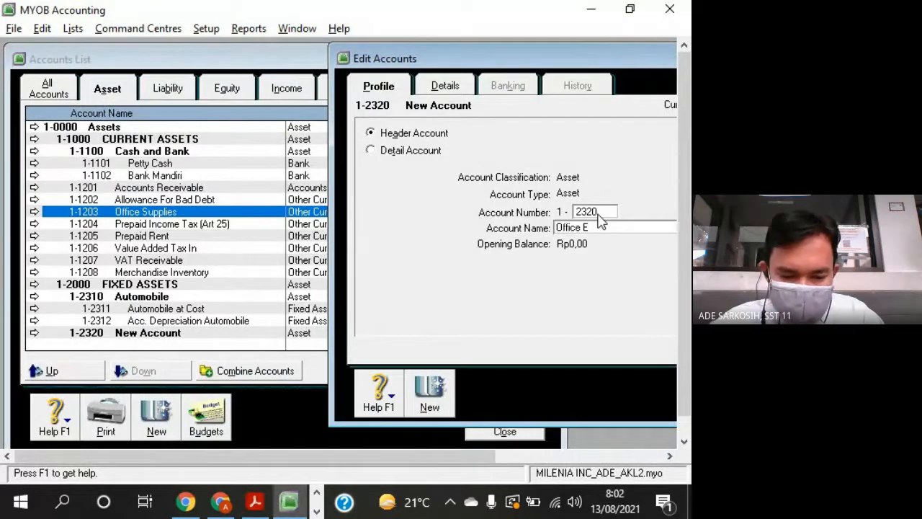
{"action": "type", "text": "quipment"}
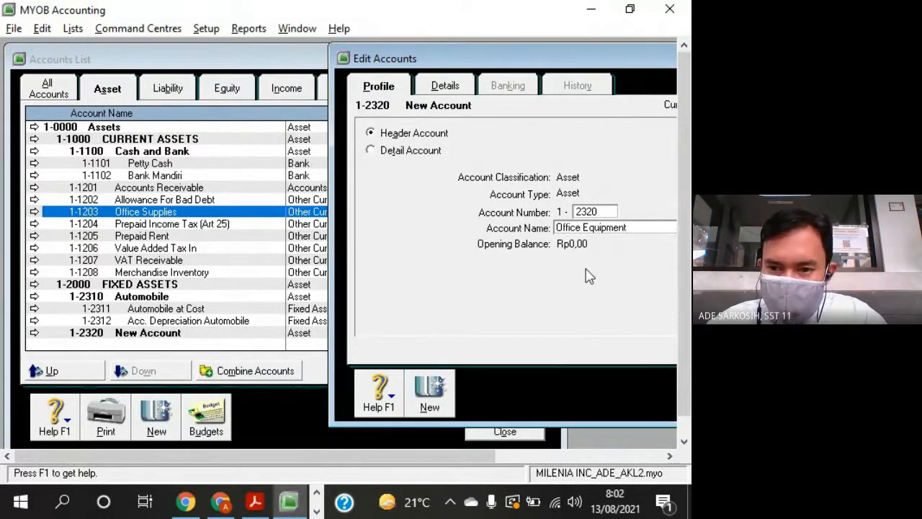
- Check the Office Equipment (At Cost) row in the question sheet and start a new Fixed Asset detail account in MYOB Accounting
{"action": "left_click", "coordinate": [425, 399]}
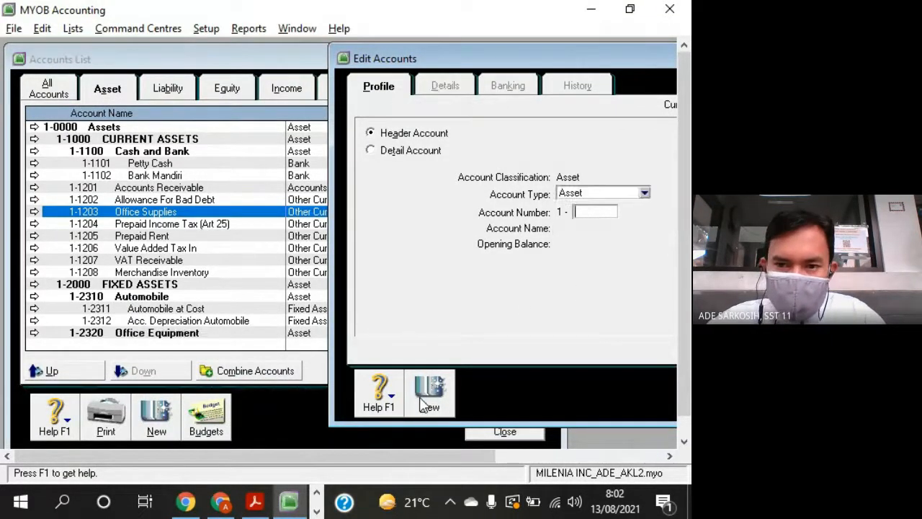
{"action": "key", "text": "alt+Tab"}
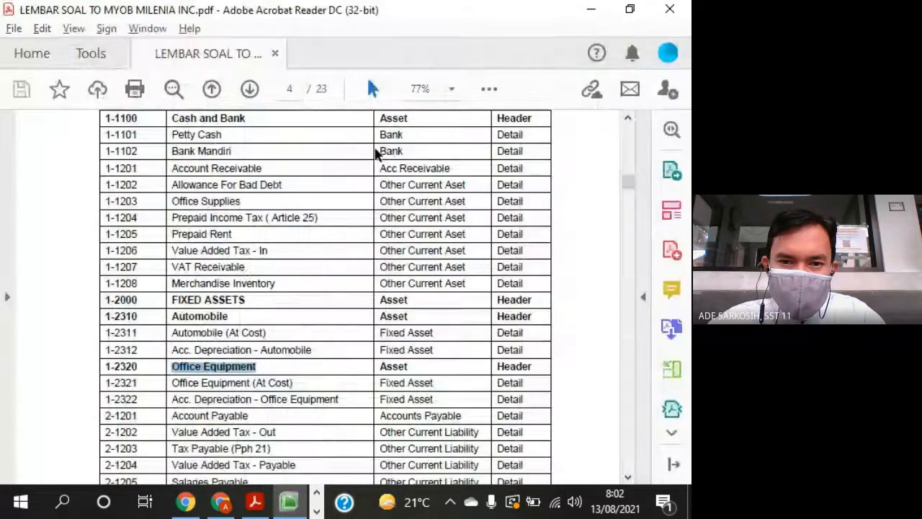
{"action": "left_click_drag", "start_coordinate": [172, 383], "coordinate": [196, 387]}
{"action": "key", "text": "alt+Tab"}
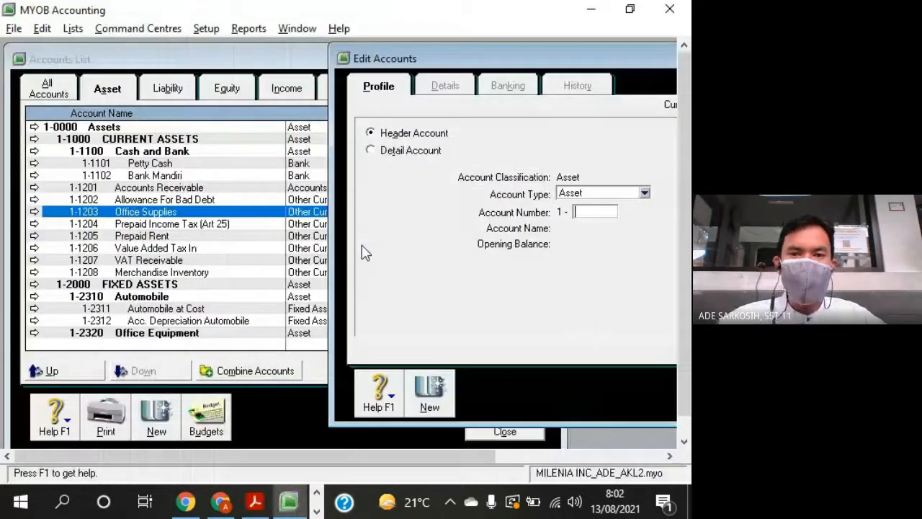
{"action": "left_click", "coordinate": [419, 151]}
{"action": "left_click", "coordinate": [588, 195]}
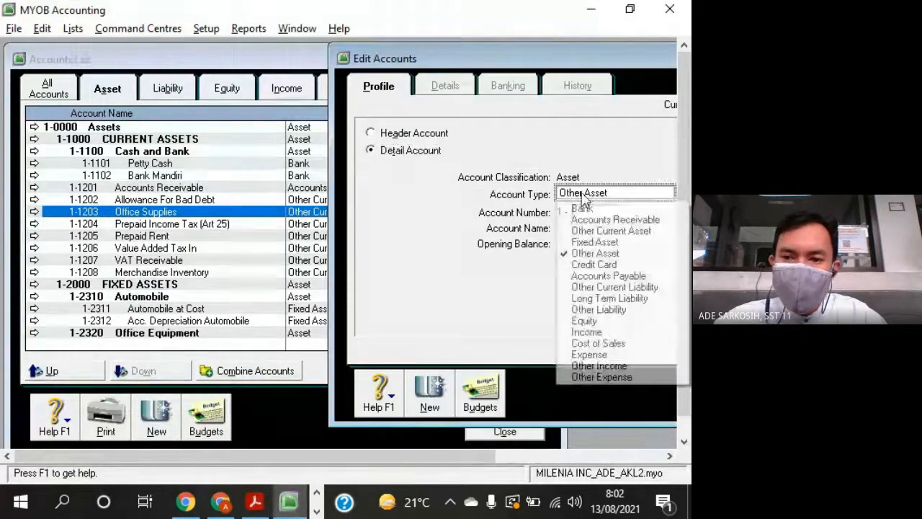
{"action": "left_click", "coordinate": [594, 242]}
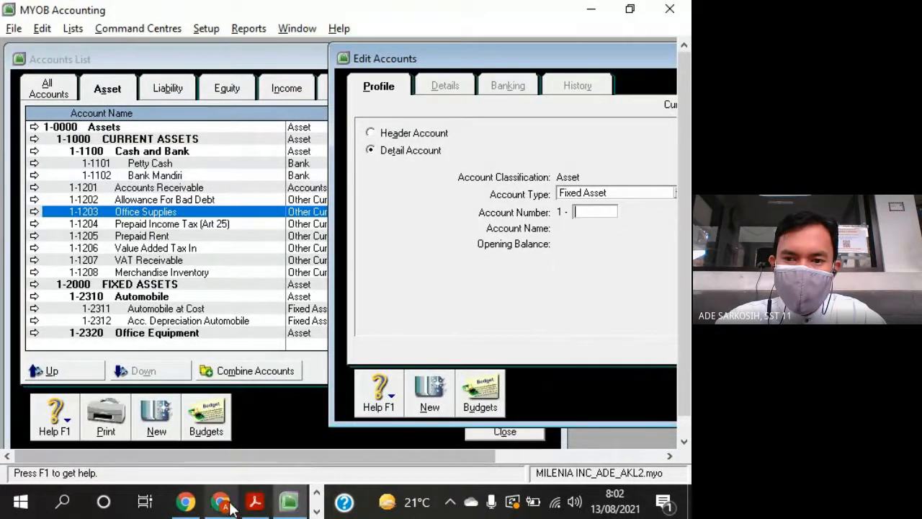
- Admit the waiting participant to the Google Meet call and return to MYOB Accounting
{"action": "left_click", "coordinate": [221, 499]}
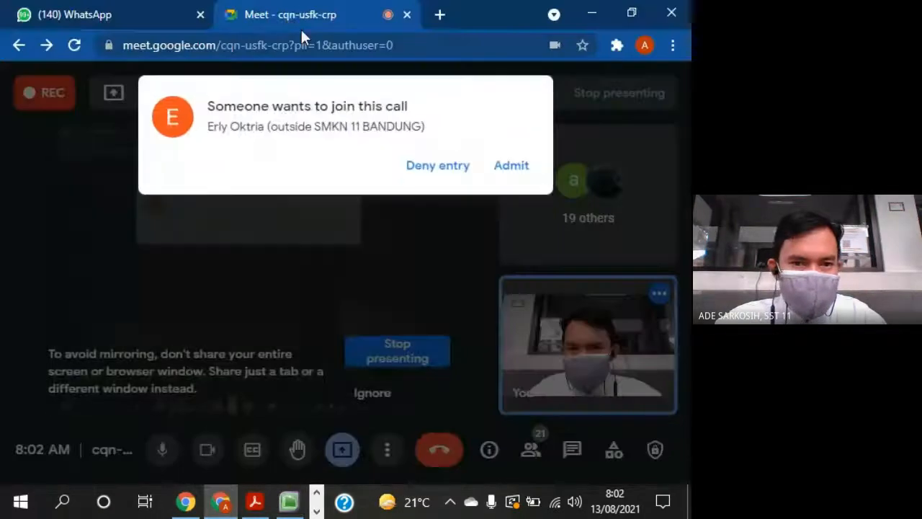
{"action": "left_click", "coordinate": [509, 170]}
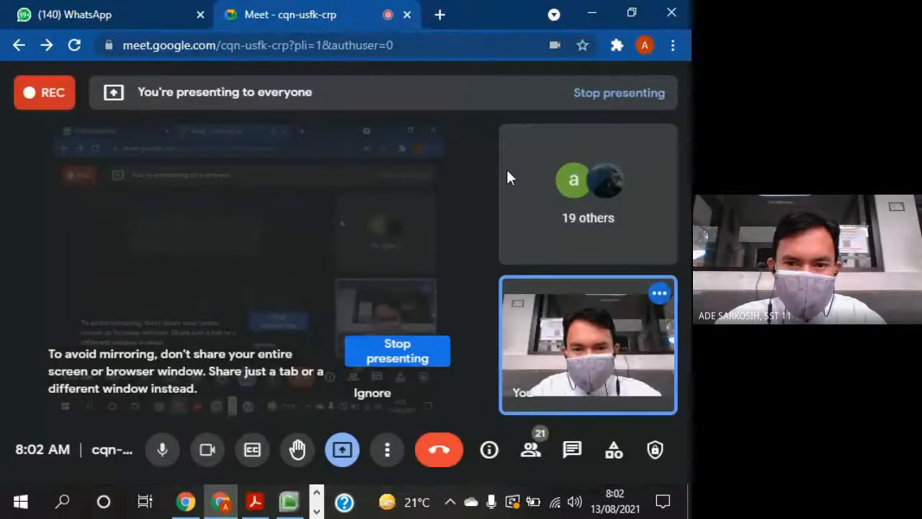
{"action": "left_click", "coordinate": [592, 13]}
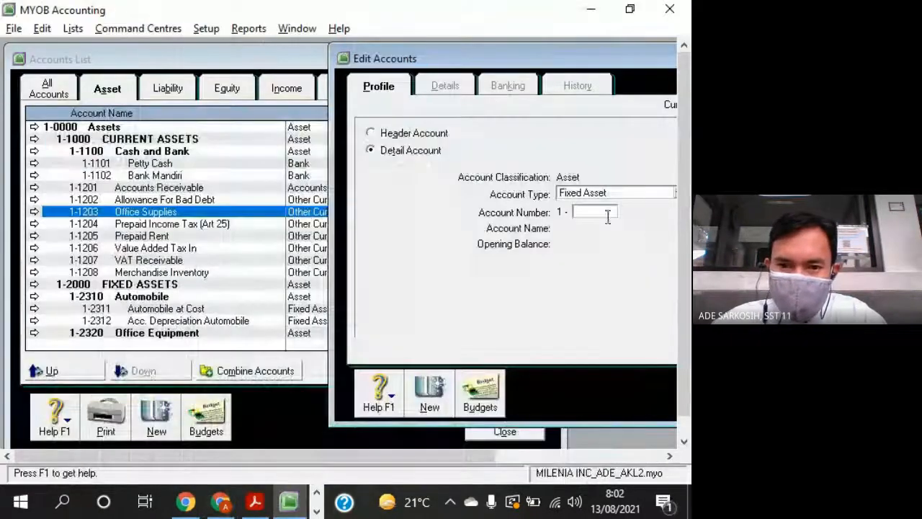
- Check the Office Equipment (At Cost) row in the question sheet and number the new Fixed Asset account 1-2321 in MYOB Accounting
{"action": "key", "text": "alt+Tab"}
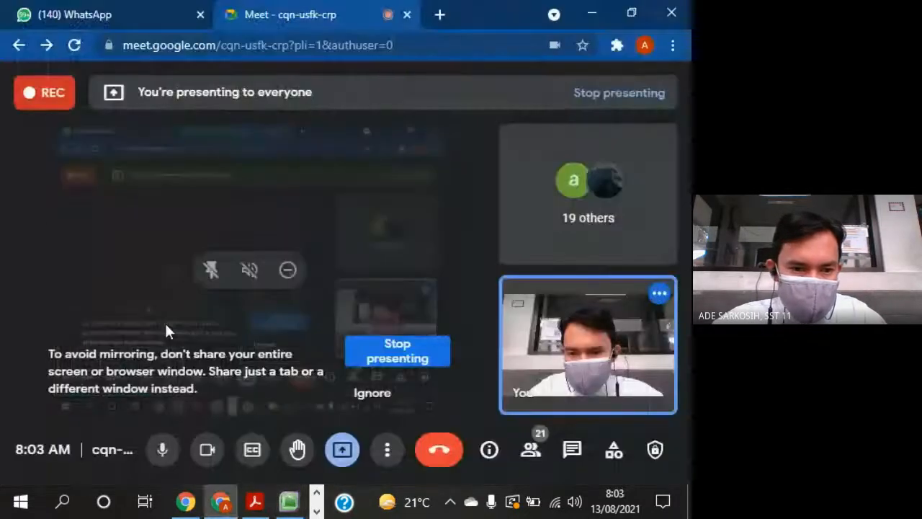
{"action": "key", "text": "alt+Tab"}
{"action": "left_click", "coordinate": [255, 502]}
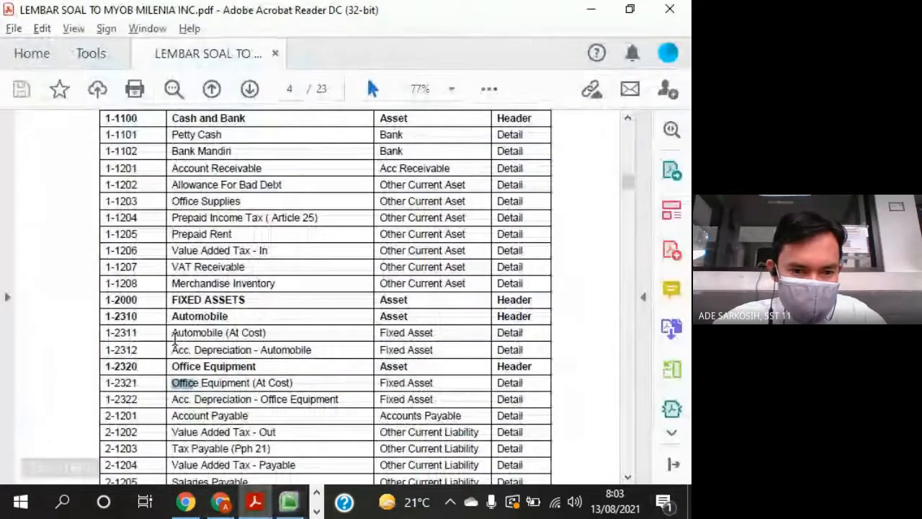
{"action": "key", "text": "alt+Tab"}
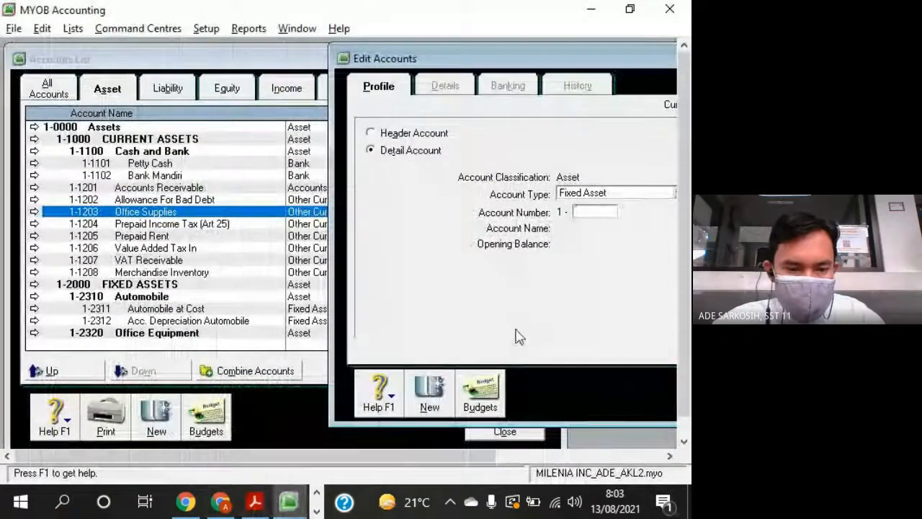
{"action": "type", "text": "2321"}
{"action": "key", "text": "Tab"}
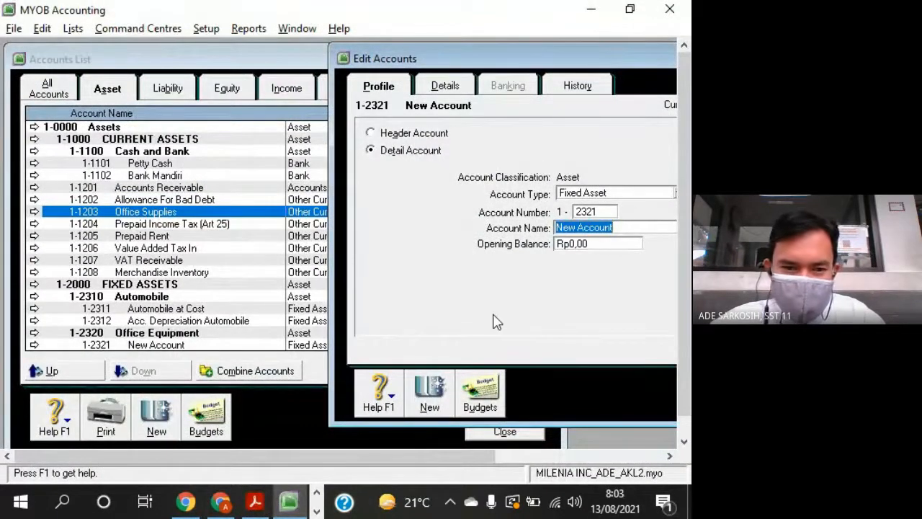
- Name account 1-2321 "Office Equipment at Cost"
{"action": "type", "text": "Of"}
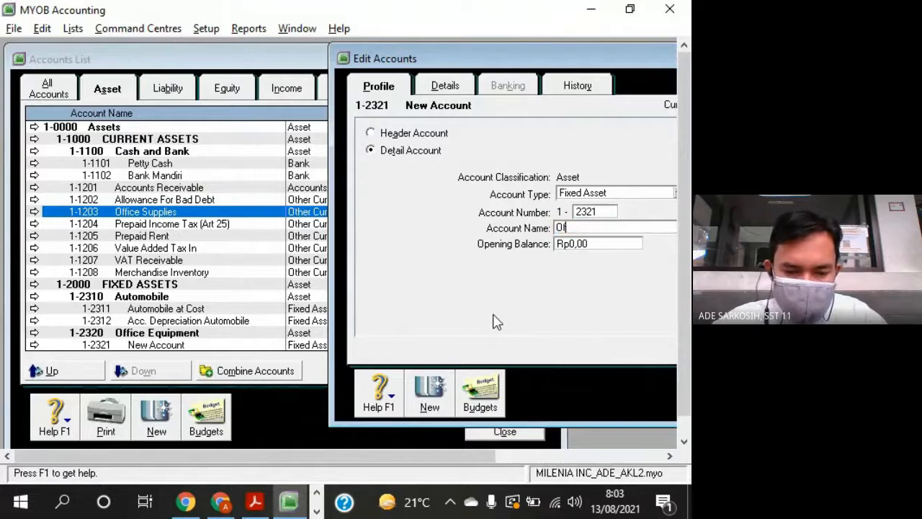
{"action": "type", "text": "fice Equipme"}
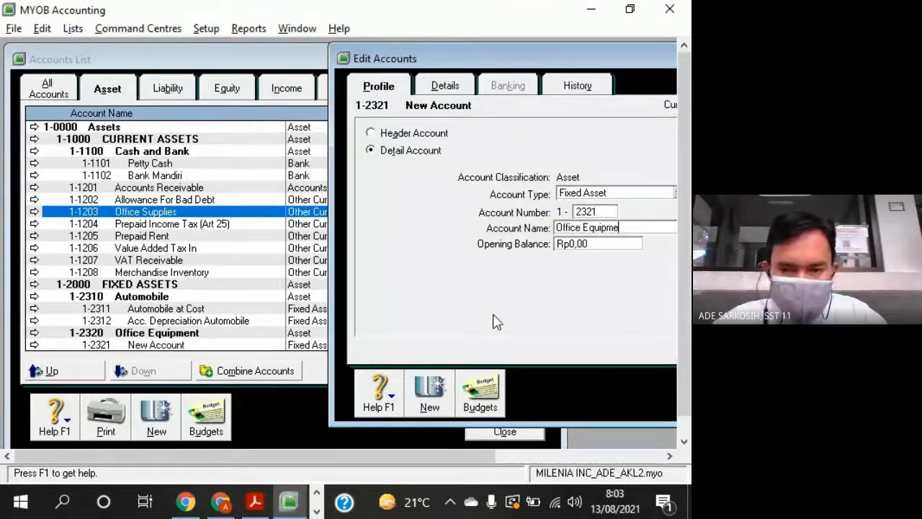
{"action": "type", "text": "nt at Cost"}
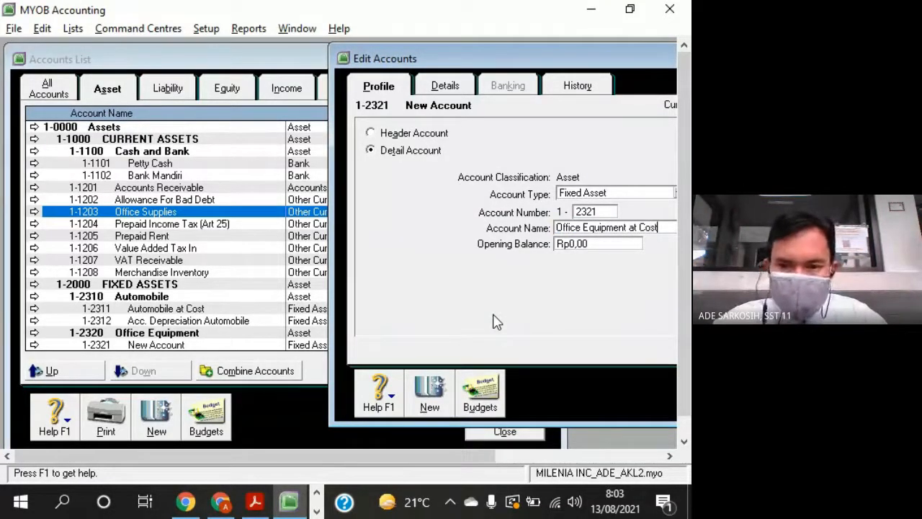
- Add a Fixed Asset detail account numbered 1-2322 and check its name in the question sheet
{"action": "left_click", "coordinate": [430, 395]}
{"action": "type", "text": "23"}
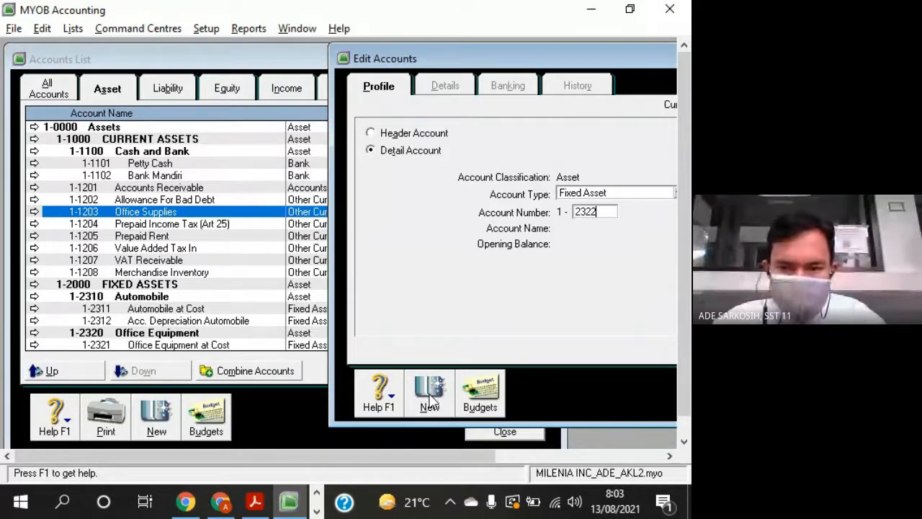
{"action": "key", "text": "Tab"}
{"action": "key", "text": "alt+Tab"}
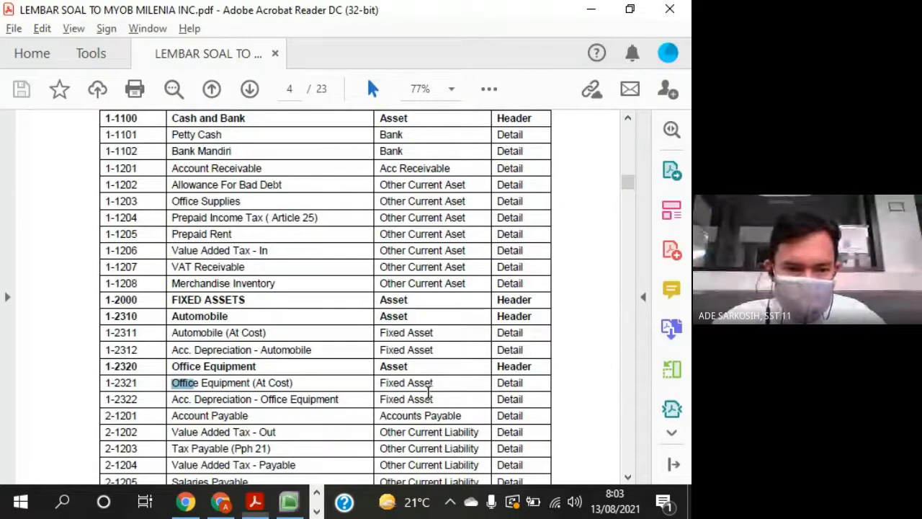
{"action": "scroll", "coordinate": [429, 392], "scroll_direction": "down", "scroll_amount": 5}
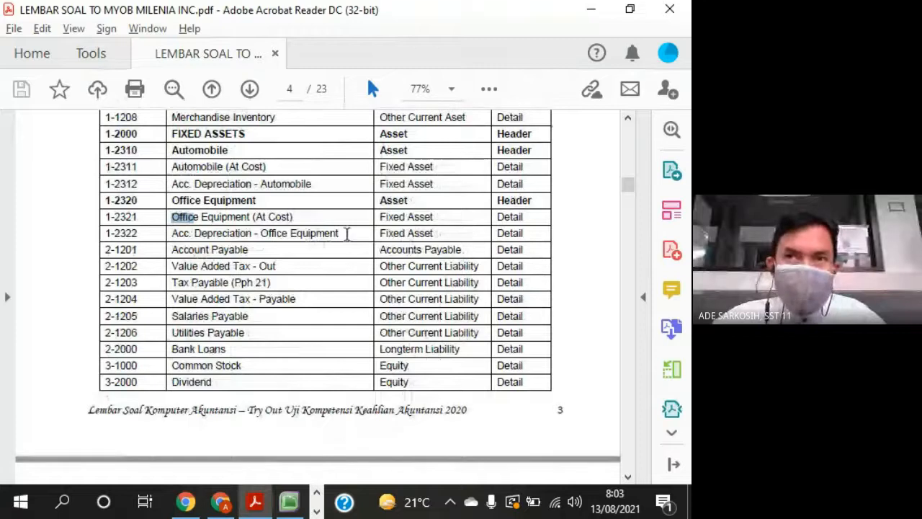
{"action": "left_click", "coordinate": [347, 233]}
{"action": "key", "text": "alt+Tab"}
- Name account 1-2322 "Acc Depreciation - Office Equi" and save it
{"action": "type", "text": "Acc"}
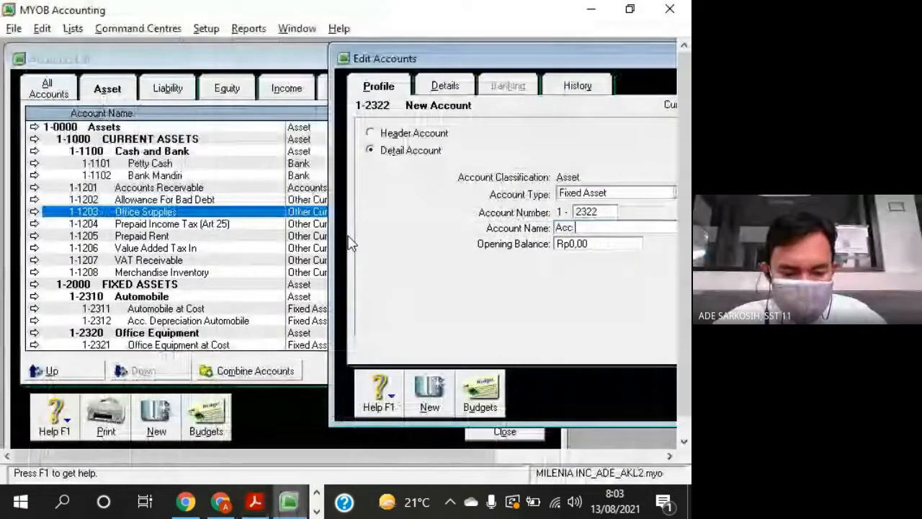
{"action": "type", "text": " Depreciation - Office Equ"}
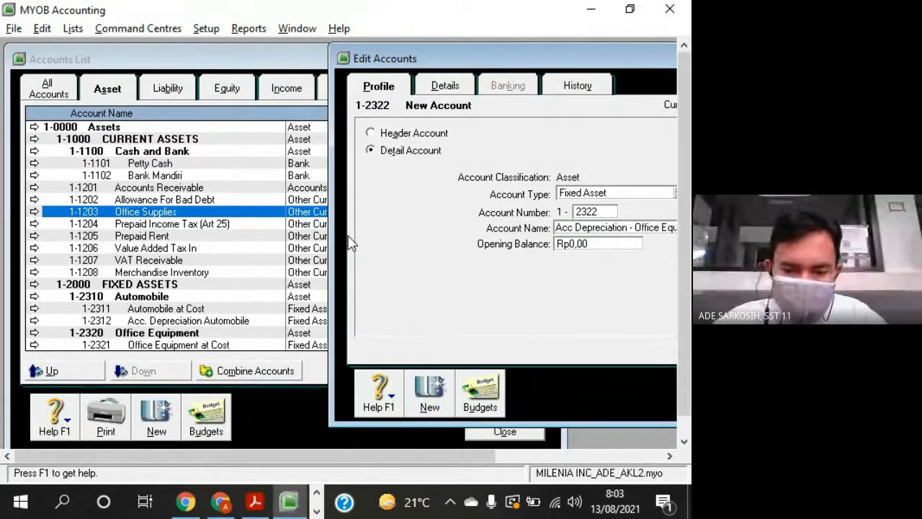
{"action": "left_click_drag", "start_coordinate": [649, 64], "coordinate": [593, 63]}
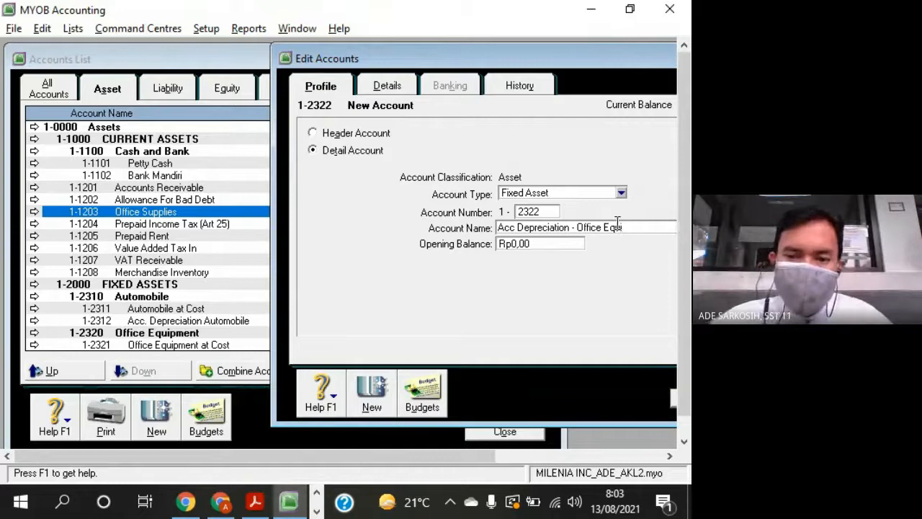
{"action": "left_click_drag", "start_coordinate": [598, 58], "coordinate": [497, 47]}
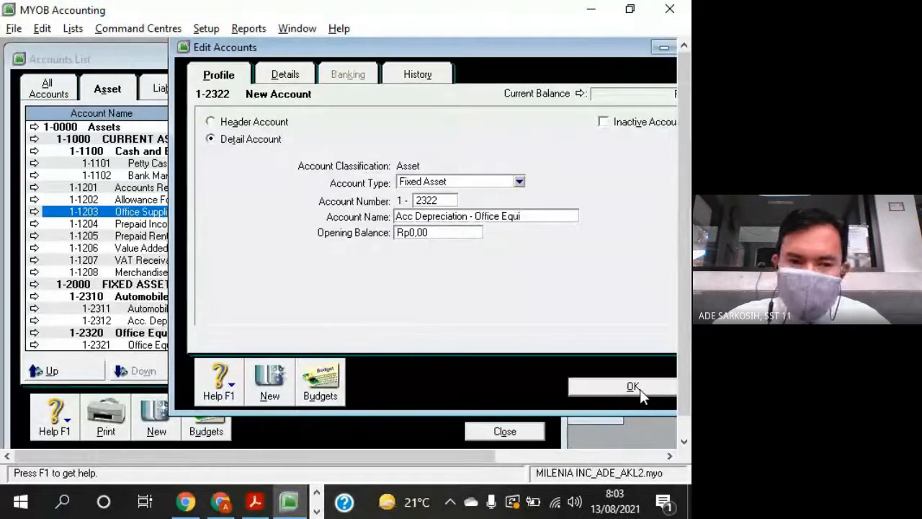
{"action": "left_click", "coordinate": [638, 388]}
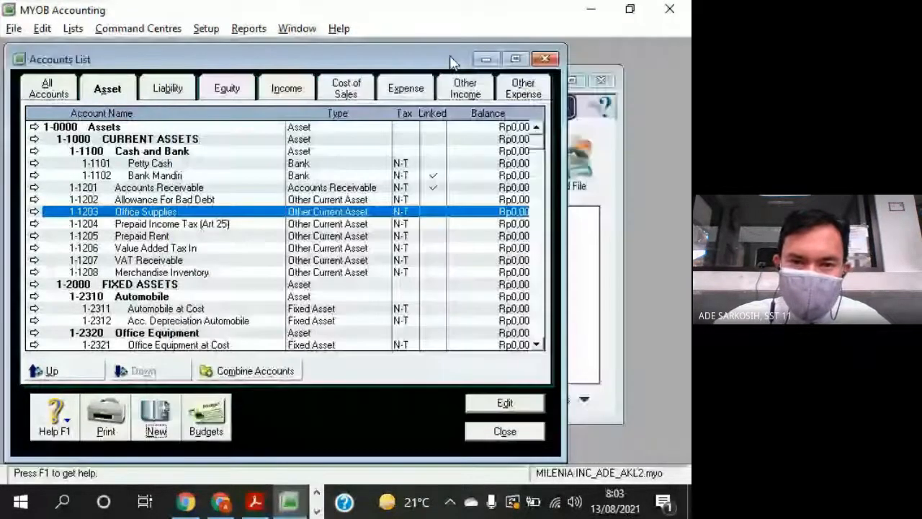
- Enlarge the Accounts List window to fit the asset accounts and go through the accounts from Bank Mandiri to VAT Receivable
{"action": "left_click_drag", "start_coordinate": [451, 62], "coordinate": [511, 54]}
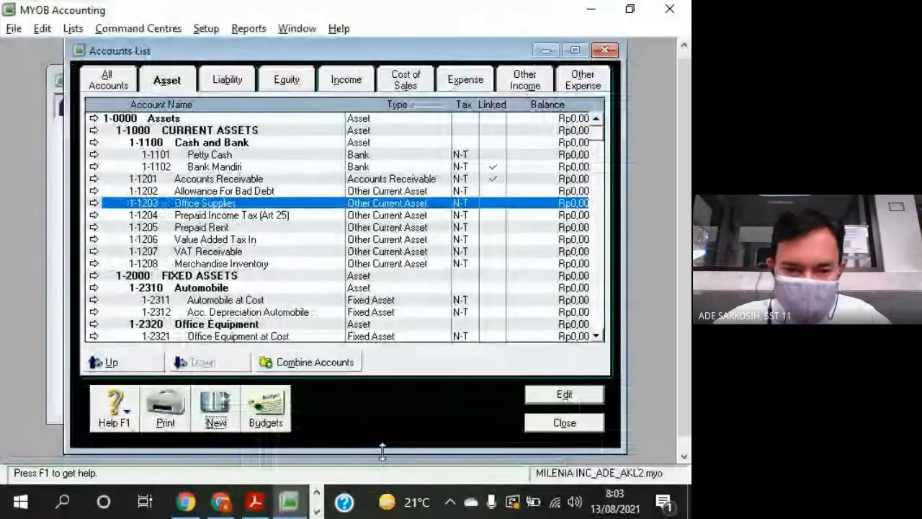
{"action": "left_click_drag", "start_coordinate": [382, 451], "coordinate": [385, 463]}
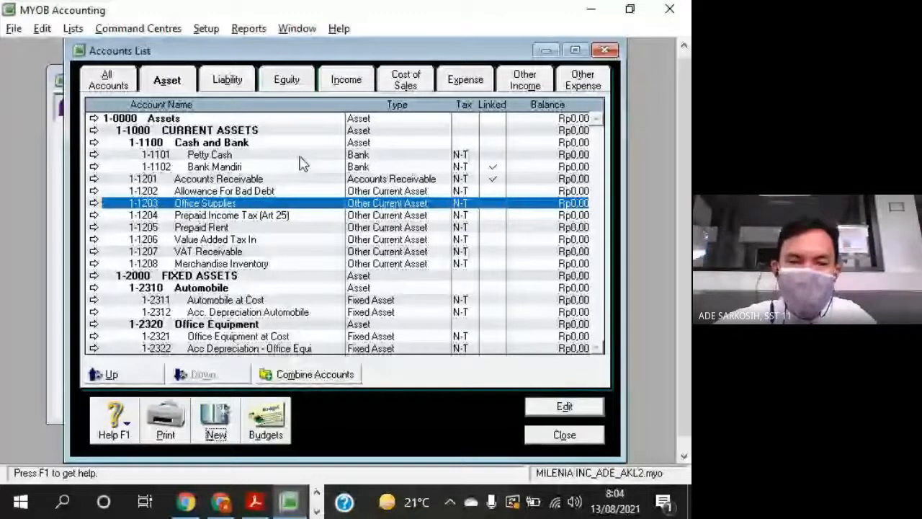
{"action": "left_click", "coordinate": [299, 167]}
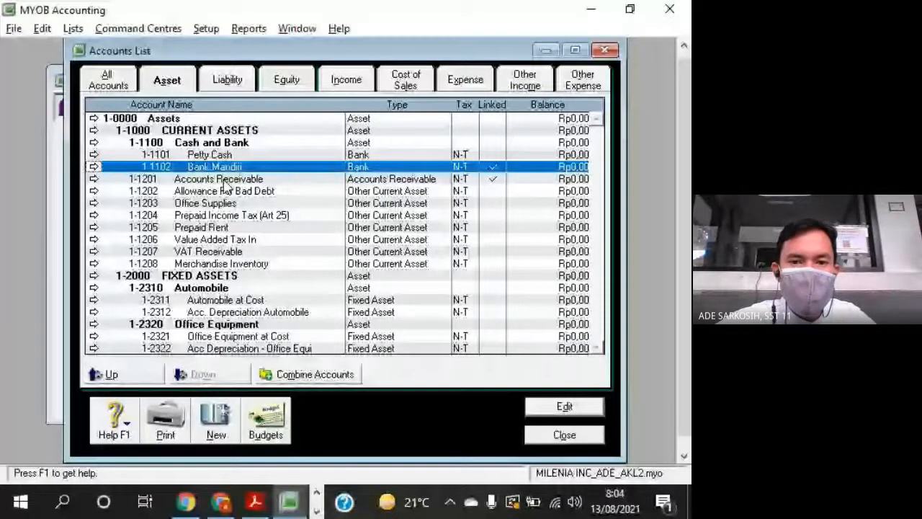
{"action": "key", "text": "Down"}
{"action": "key", "text": "Down"}
{"action": "key", "text": "Down"}
{"action": "key", "text": "Down"}
{"action": "key", "text": "Down"}
{"action": "key", "text": "Down"}
{"action": "key", "text": "Down"}
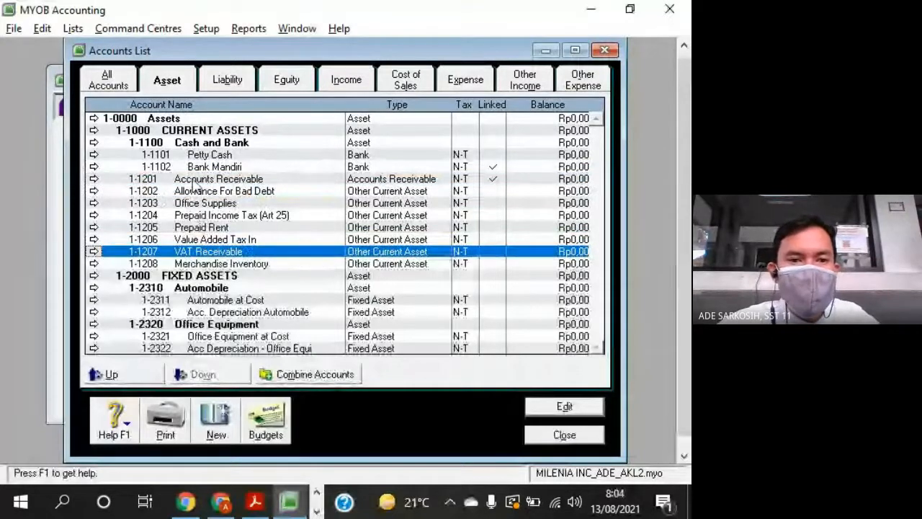
- Review the header and detail levels of the asset accounts under Current Assets, Fixed Assets, Automobile and Office Equipment
{"action": "left_click", "coordinate": [216, 143]}
{"action": "left_click", "coordinate": [216, 163]}
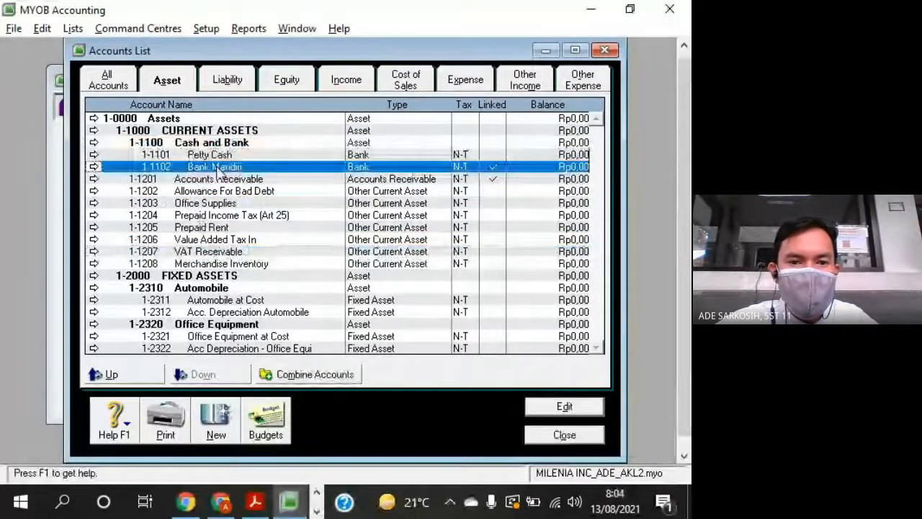
{"action": "left_click", "coordinate": [185, 131]}
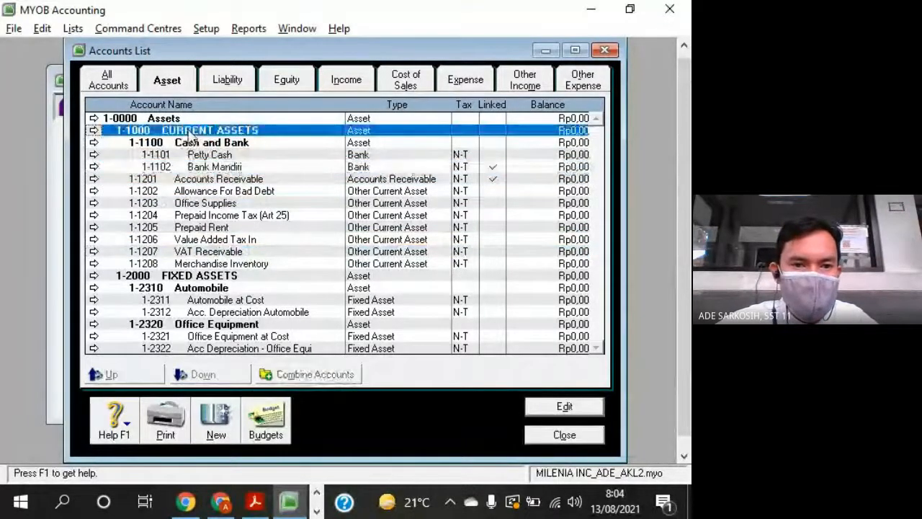
{"action": "left_click", "coordinate": [145, 143]}
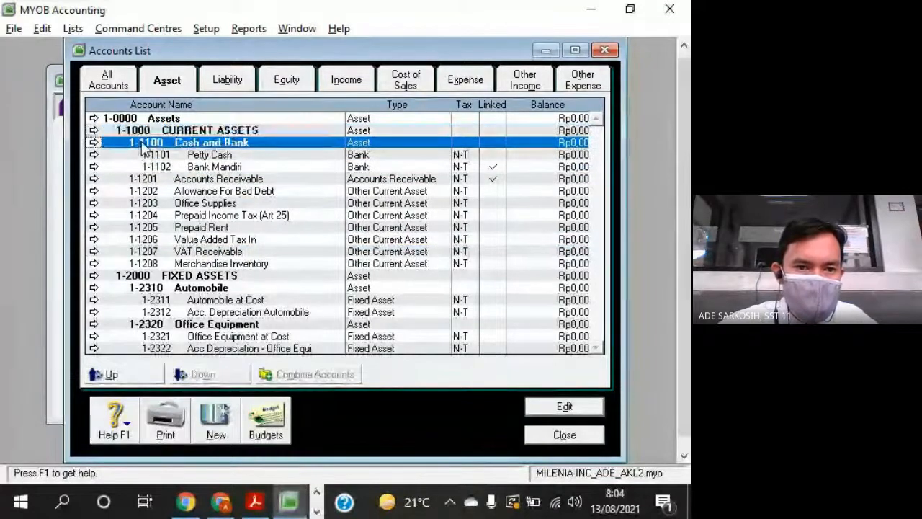
{"action": "left_click", "coordinate": [198, 179]}
{"action": "left_click", "coordinate": [197, 266]}
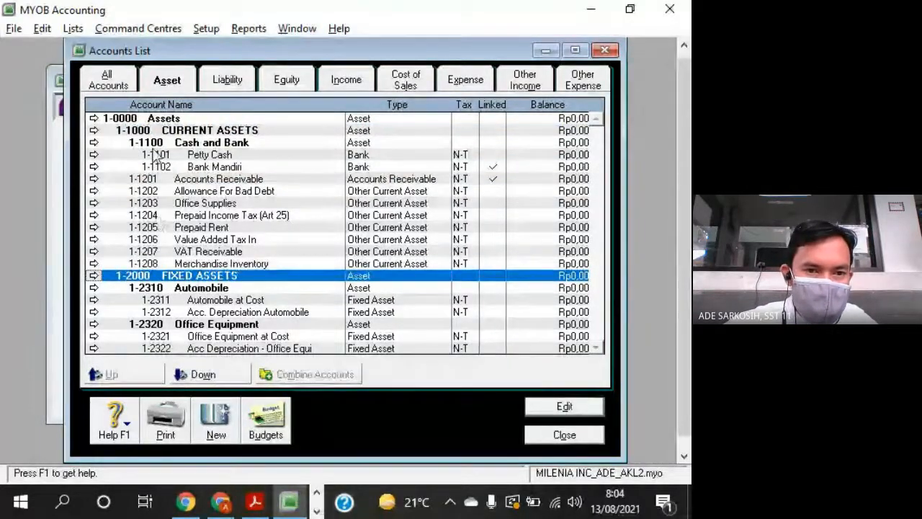
{"action": "left_click", "coordinate": [137, 131]}
{"action": "left_click", "coordinate": [144, 275]}
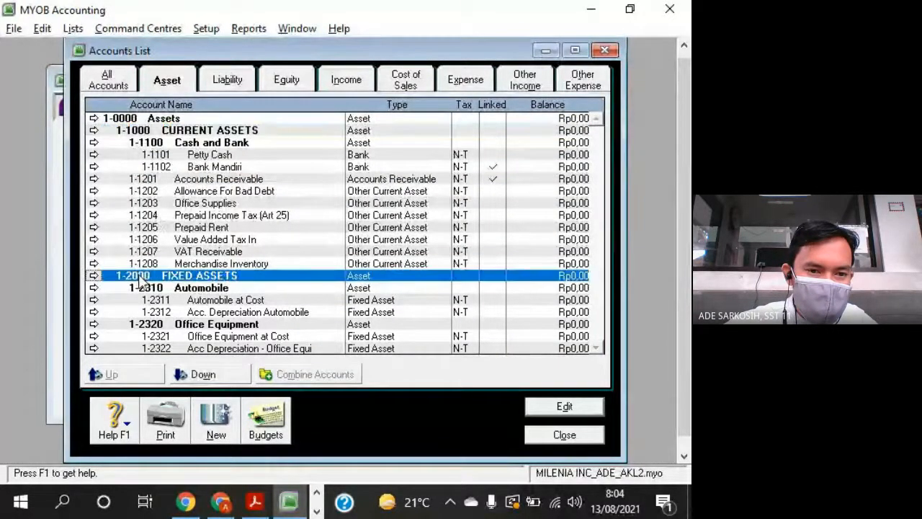
{"action": "left_click", "coordinate": [204, 288]}
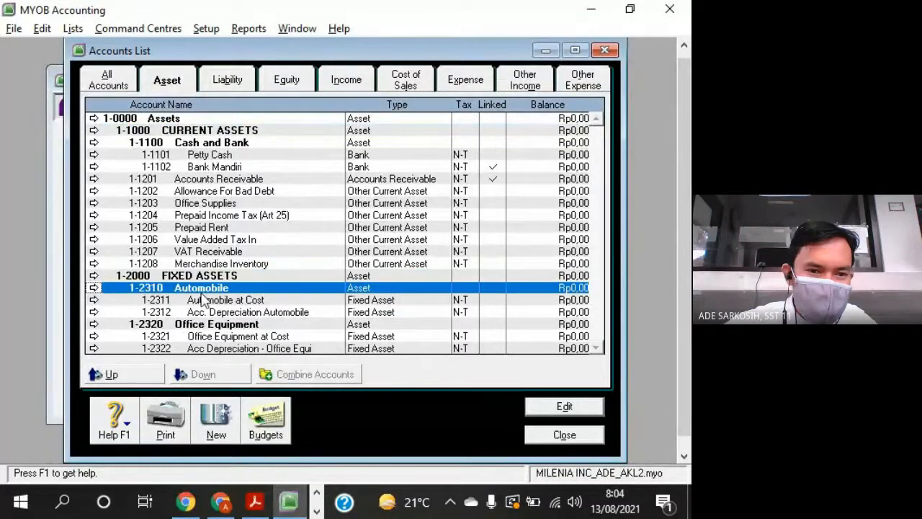
{"action": "left_click", "coordinate": [200, 326]}
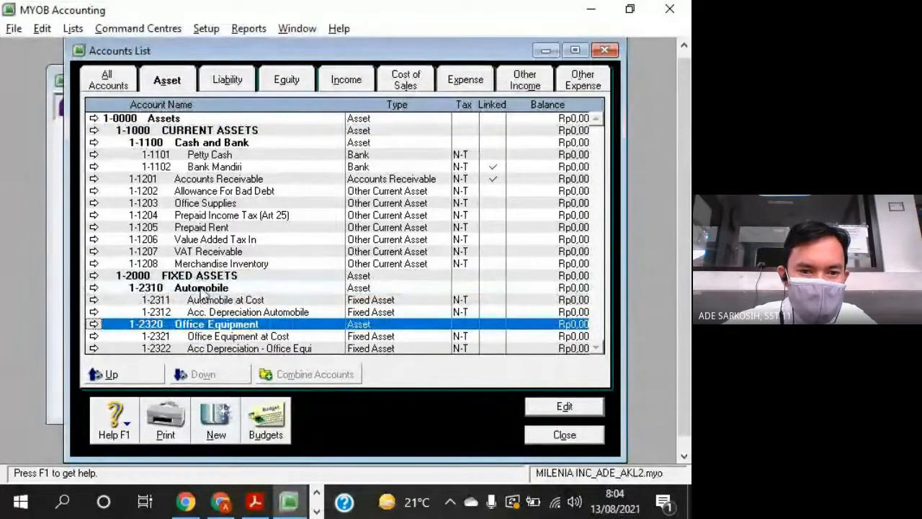
{"action": "left_click", "coordinate": [201, 288]}
{"action": "left_click", "coordinate": [206, 301]}
{"action": "left_click", "coordinate": [213, 312]}
- Inspect the profiles of Acc. Depreciation Automobile and Allowance For Bad Debt, closing each without changes
{"action": "double_click", "coordinate": [220, 312]}
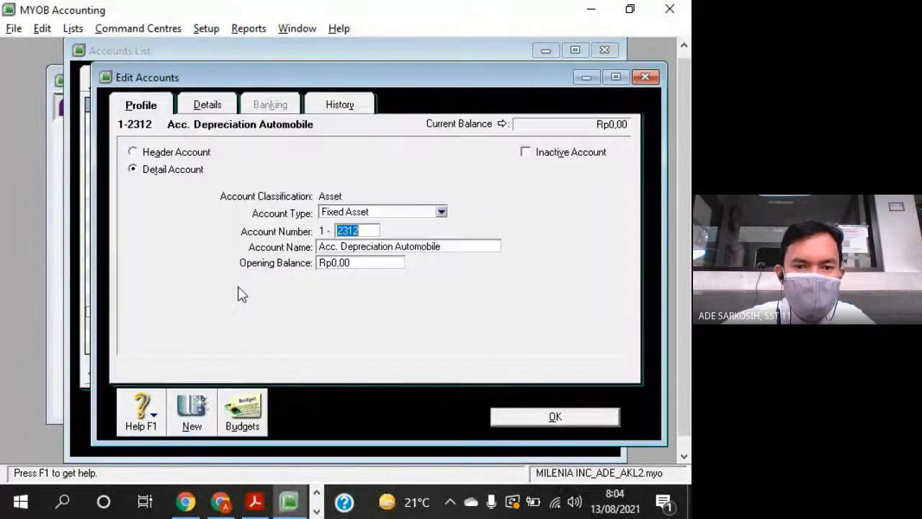
{"action": "left_click", "coordinate": [647, 77]}
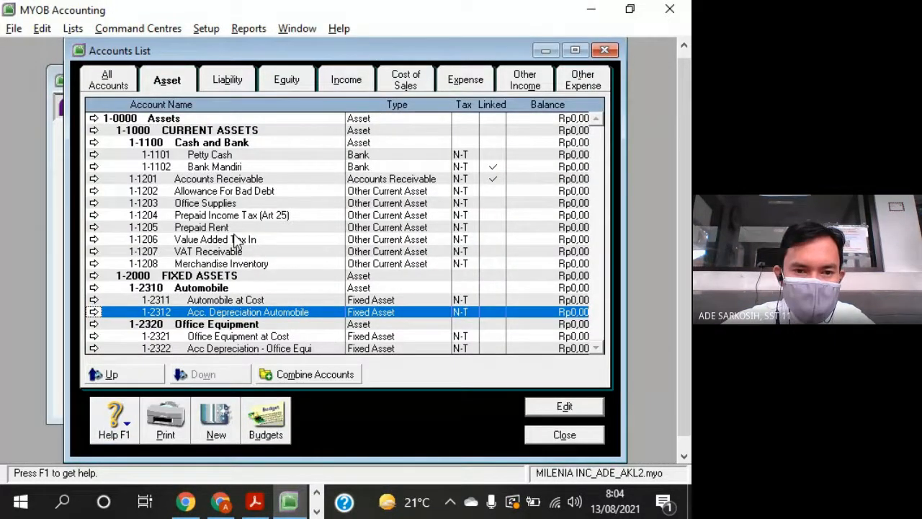
{"action": "double_click", "coordinate": [239, 191]}
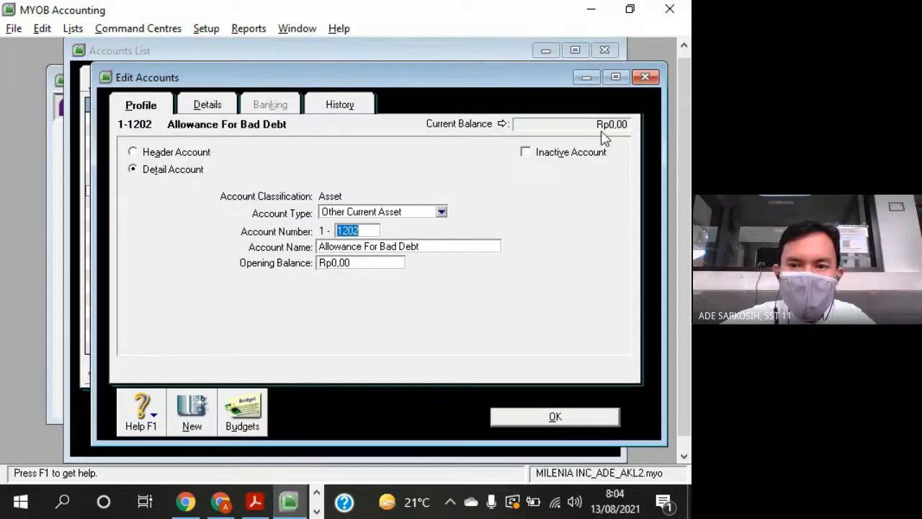
{"action": "left_click", "coordinate": [645, 77]}
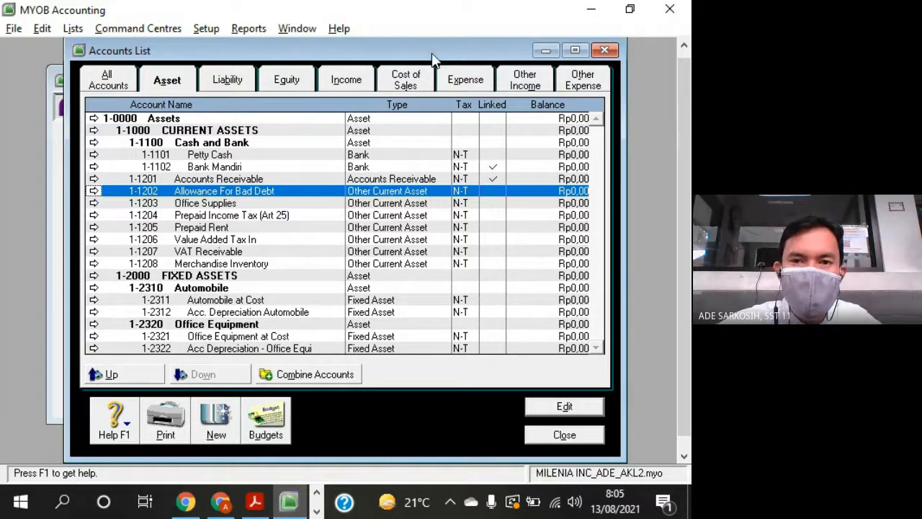
{"action": "left_click_drag", "start_coordinate": [435, 46], "coordinate": [454, 55]}
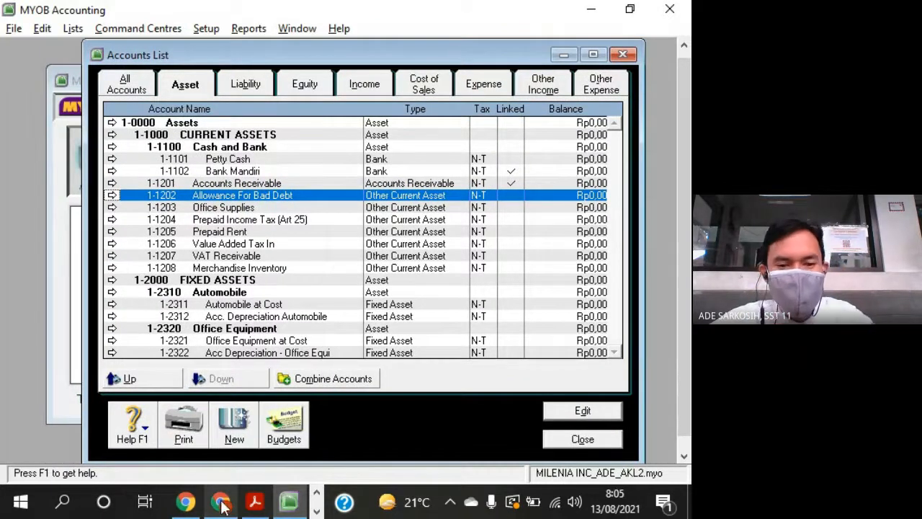
{"action": "mouse_move", "coordinate": [222, 505]}
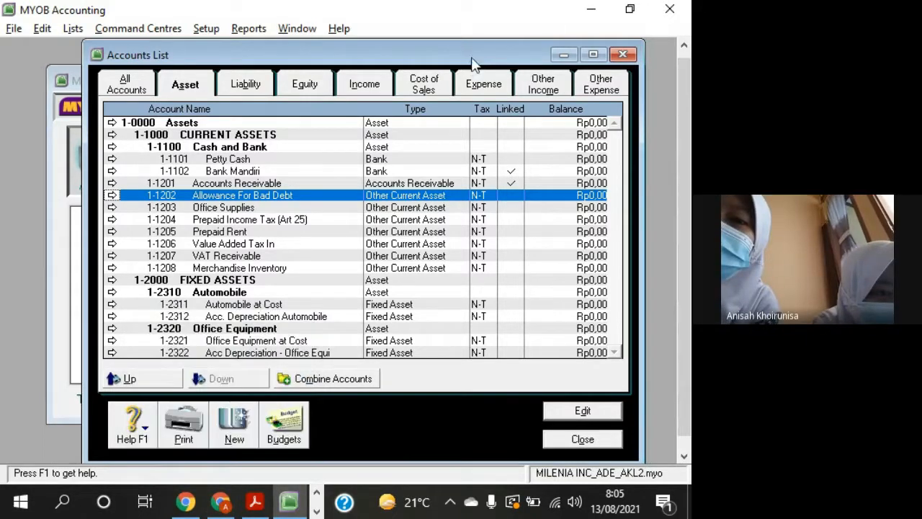
- Compare the detail accounts Petty Cash and Bank Mandiri with Automobile at Cost and Acc. Depreciation Automobile in the asset list
{"action": "left_click_drag", "start_coordinate": [469, 58], "coordinate": [463, 57]}
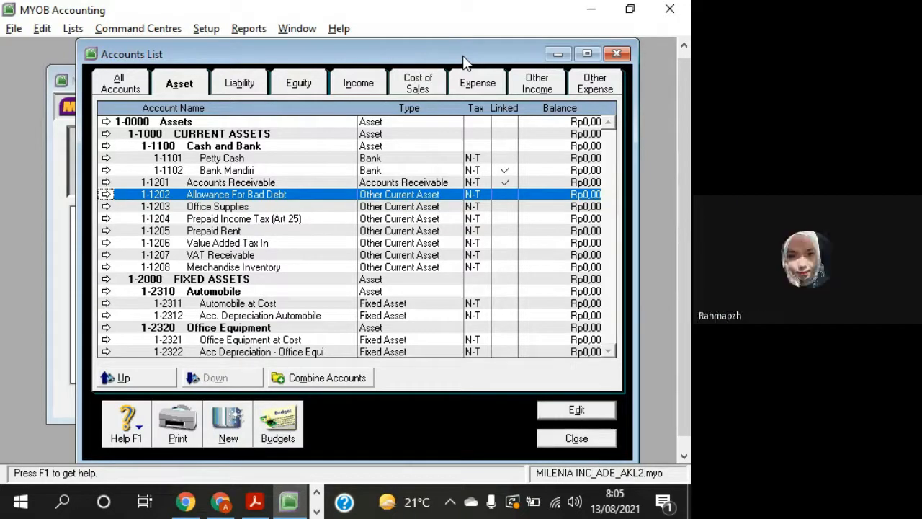
{"action": "left_click_drag", "start_coordinate": [382, 58], "coordinate": [374, 59]}
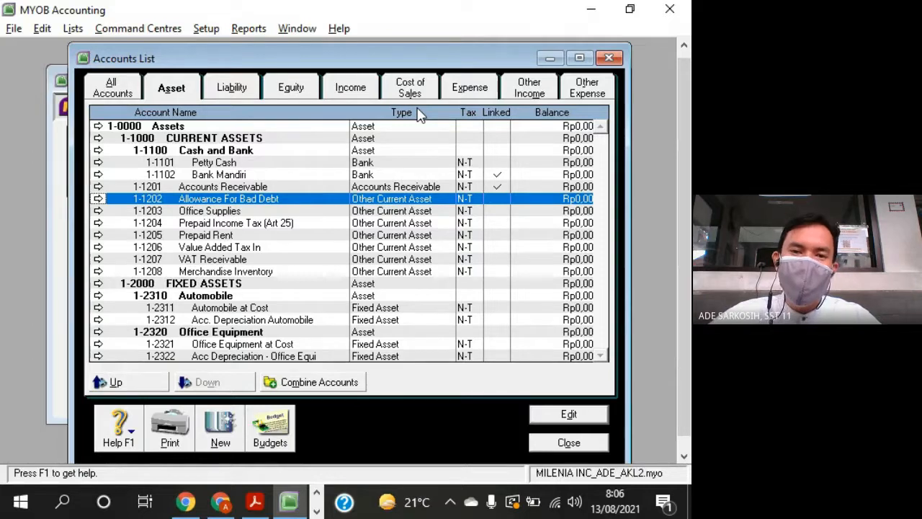
{"action": "left_click", "coordinate": [207, 189]}
{"action": "left_click", "coordinate": [209, 176]}
{"action": "key", "text": "Up"}
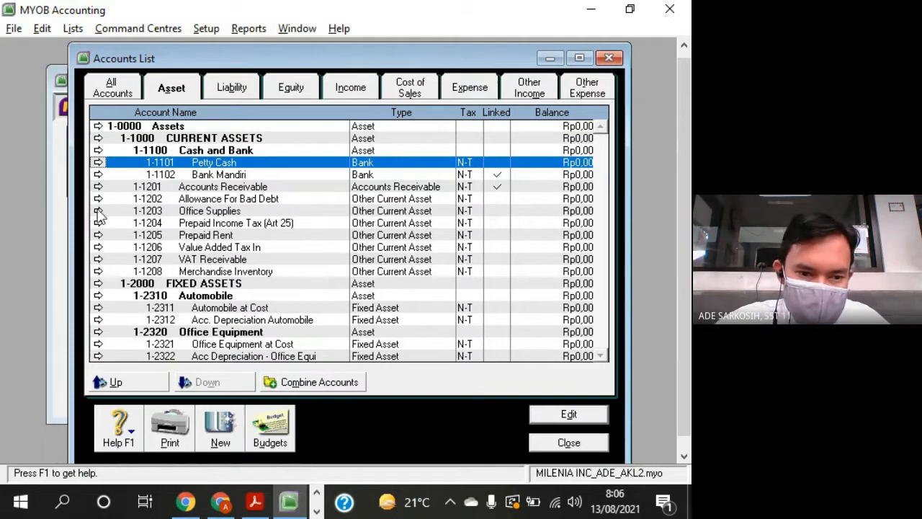
{"action": "left_click", "coordinate": [213, 308]}
{"action": "left_click", "coordinate": [227, 321]}
{"action": "left_click", "coordinate": [224, 308]}
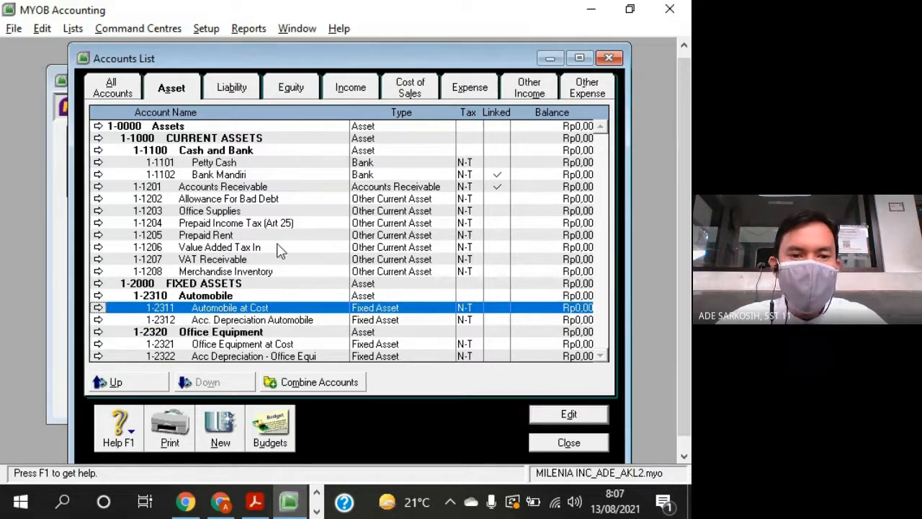
- Examine the level of the Cash and Bank header against its detail accounts, Accounts Receivable and the current assets down to Value Added Tax In
{"action": "left_click", "coordinate": [245, 176]}
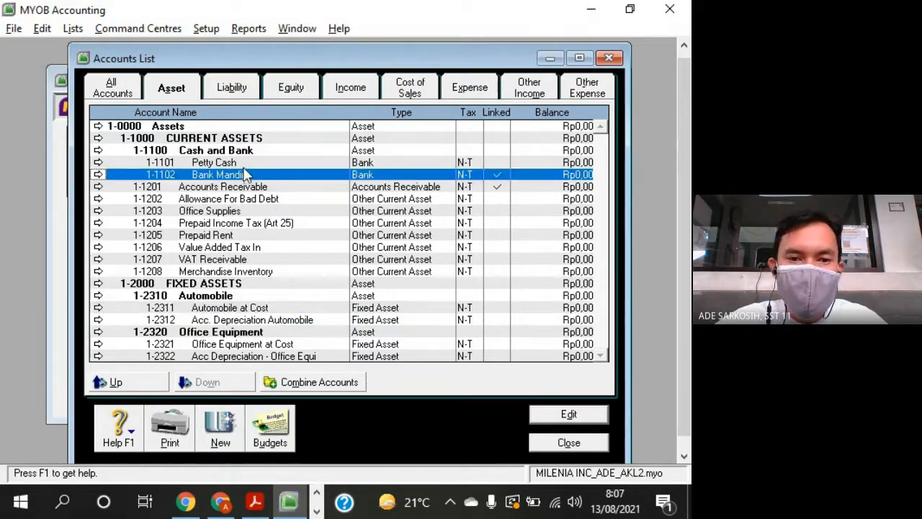
{"action": "left_click", "coordinate": [244, 166]}
{"action": "left_click", "coordinate": [242, 187]}
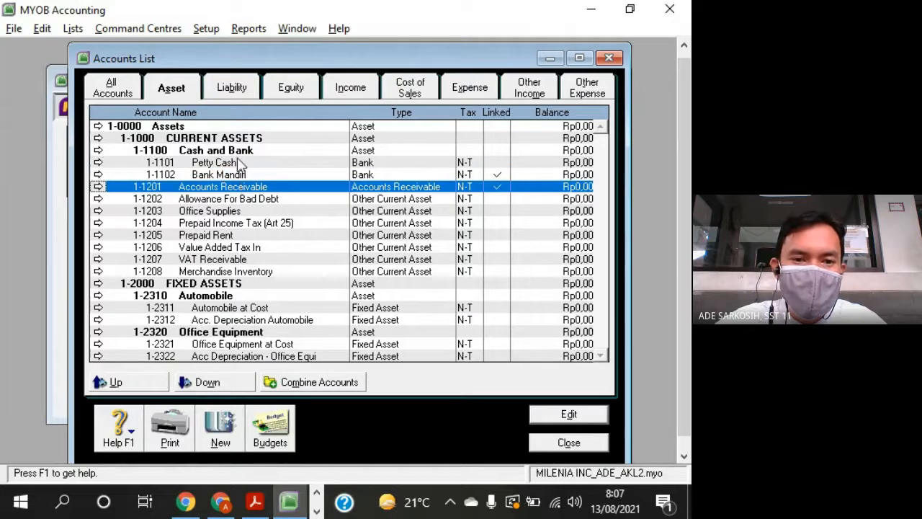
{"action": "left_click", "coordinate": [238, 151]}
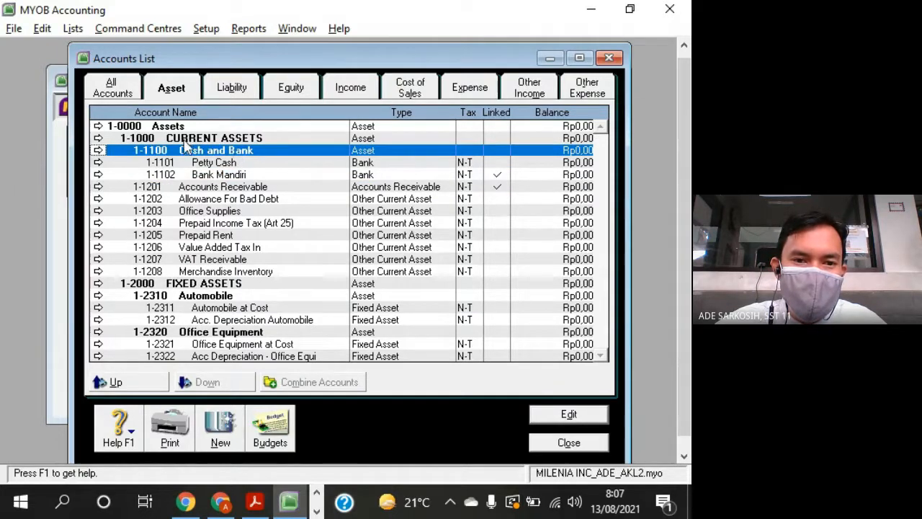
{"action": "left_click", "coordinate": [185, 140]}
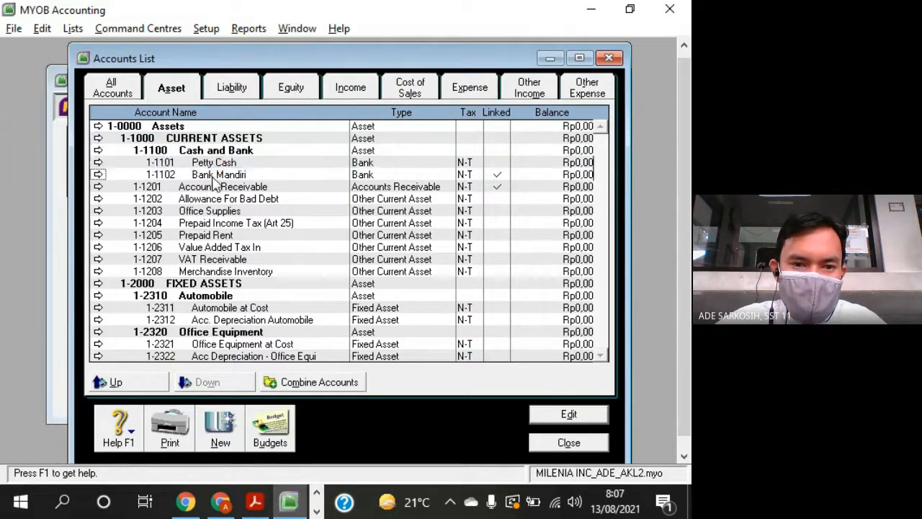
{"action": "left_click", "coordinate": [214, 151]}
{"action": "left_click", "coordinate": [211, 189]}
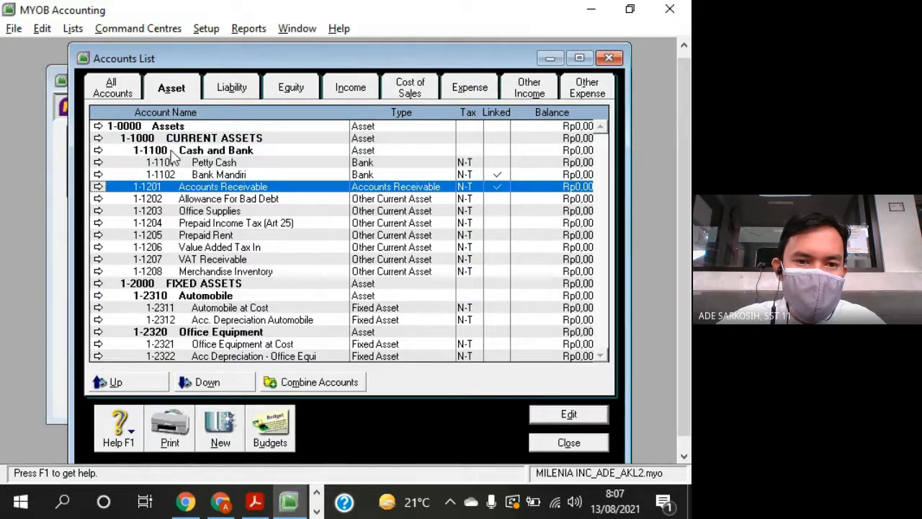
{"action": "left_click", "coordinate": [201, 153]}
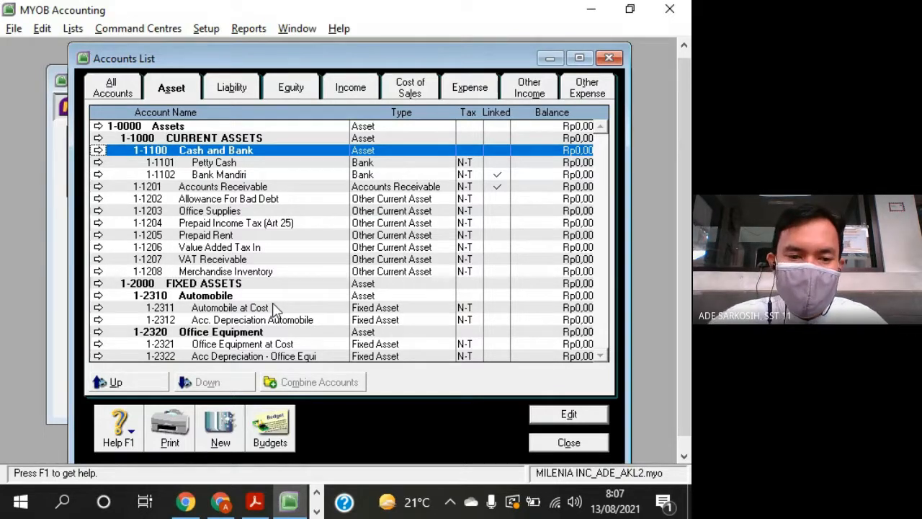
{"action": "left_click", "coordinate": [193, 200]}
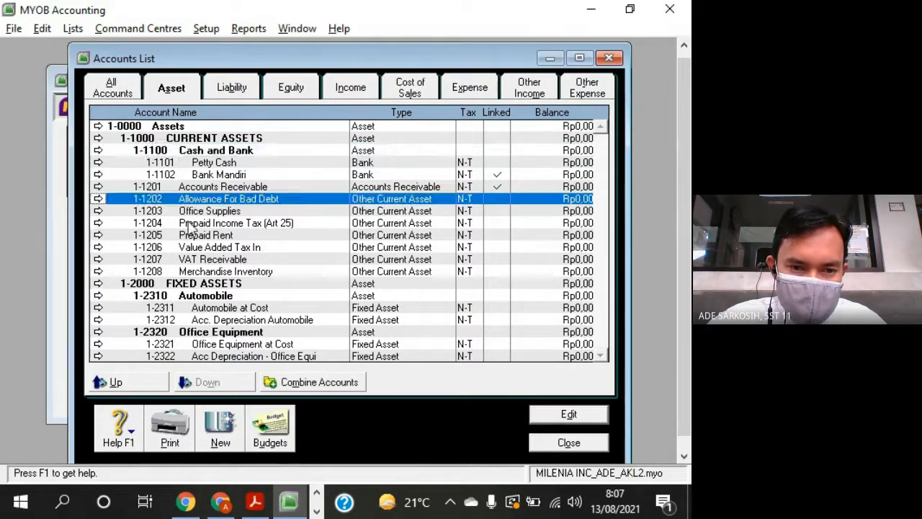
{"action": "left_click", "coordinate": [194, 235]}
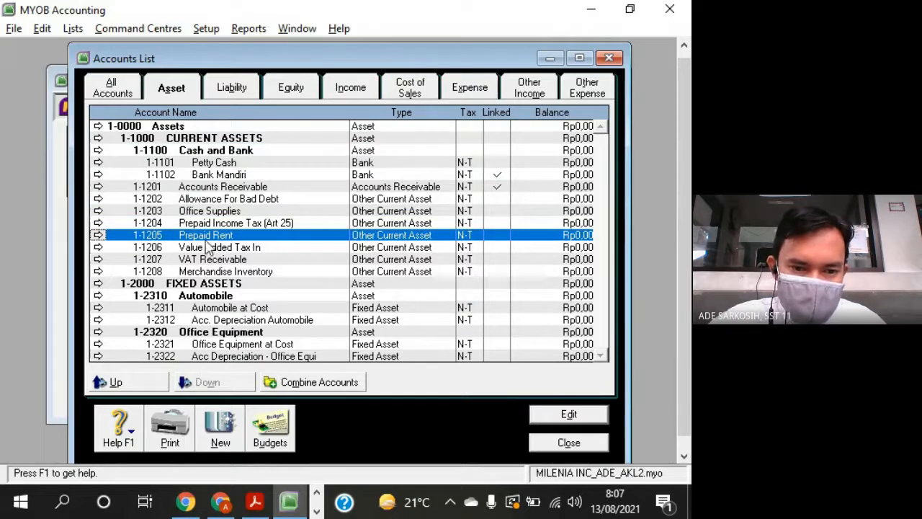
{"action": "left_click", "coordinate": [218, 248]}
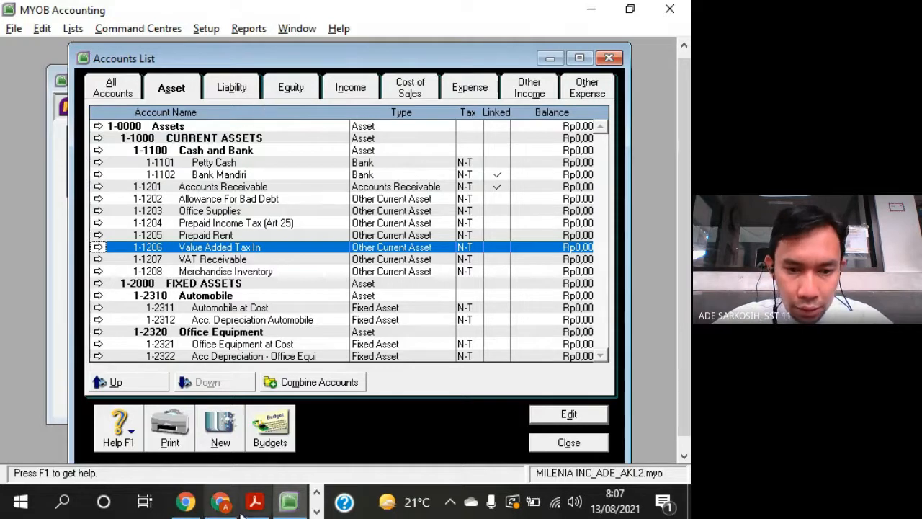
- Switch to the Google Meet call, admit the waiting participant, and return to MYOB
{"action": "left_click", "coordinate": [220, 502]}
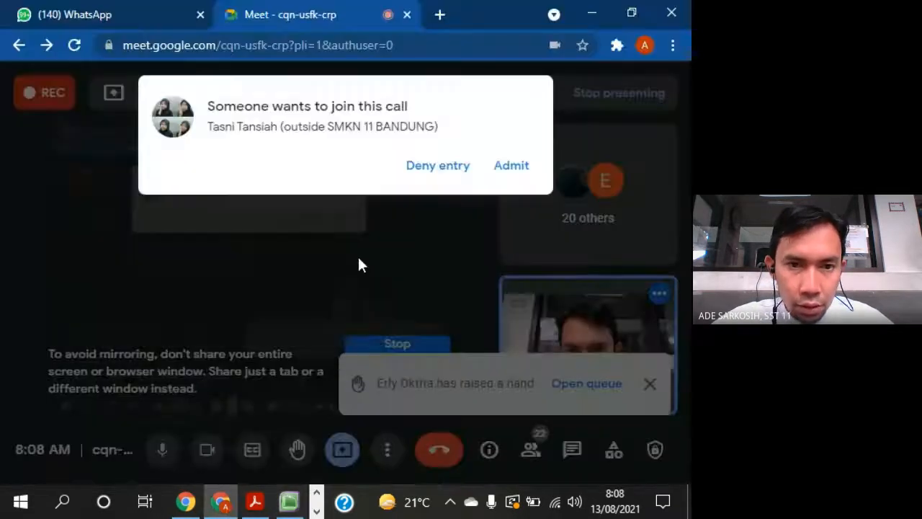
{"action": "left_click", "coordinate": [511, 170]}
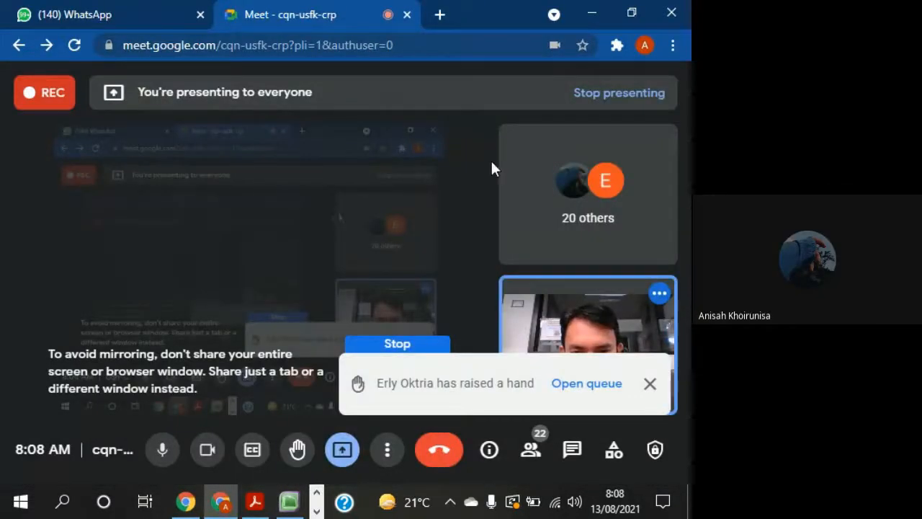
{"action": "left_click", "coordinate": [221, 508]}
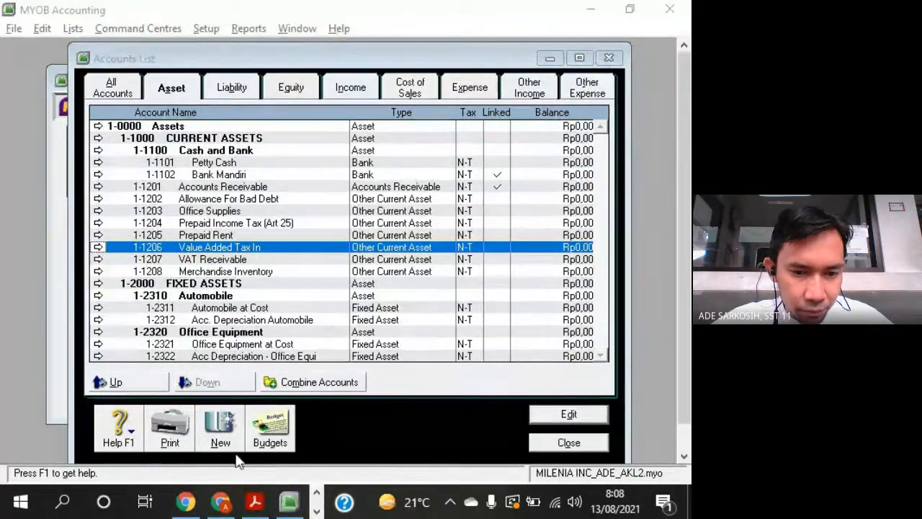
- Open File Explorer and go to the TEACHING folder inside JOB on drive Data (D:)
{"action": "key", "text": "super+e"}
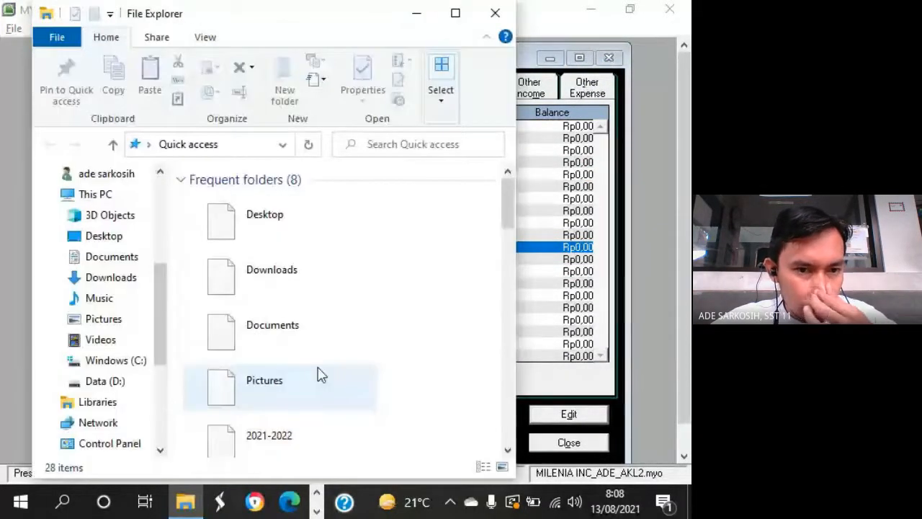
{"action": "scroll", "coordinate": [162, 407], "scroll_direction": "down", "scroll_amount": 4}
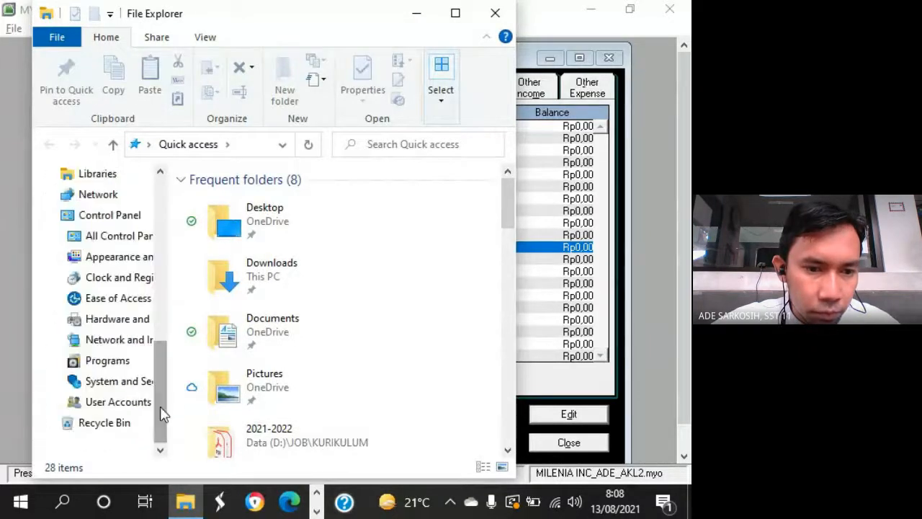
{"action": "scroll", "coordinate": [173, 361], "scroll_direction": "up", "scroll_amount": 5}
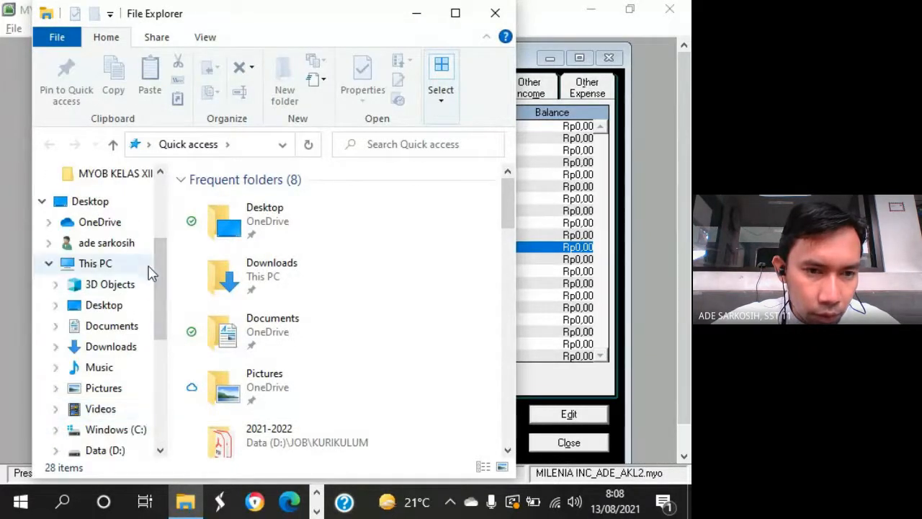
{"action": "scroll", "coordinate": [154, 267], "scroll_direction": "down", "scroll_amount": 2}
{"action": "left_click", "coordinate": [115, 326]}
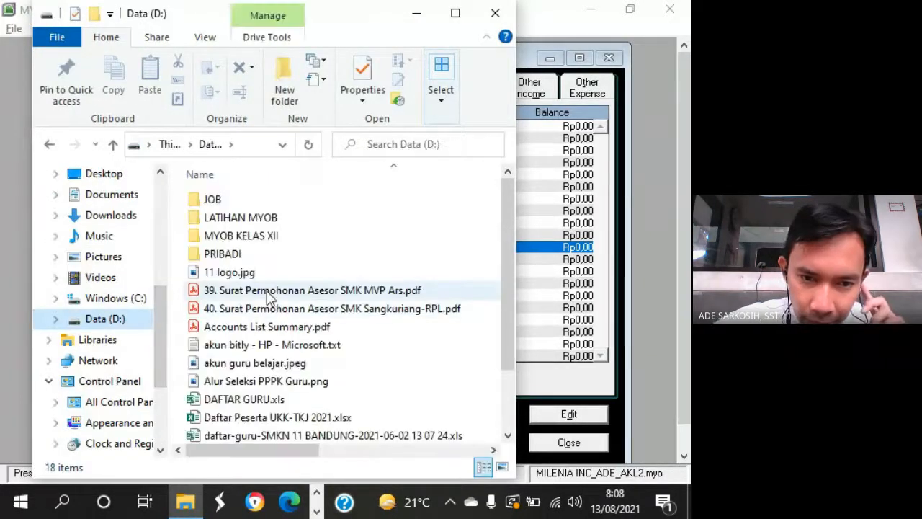
{"action": "left_click", "coordinate": [222, 203]}
{"action": "double_click", "coordinate": [216, 200]}
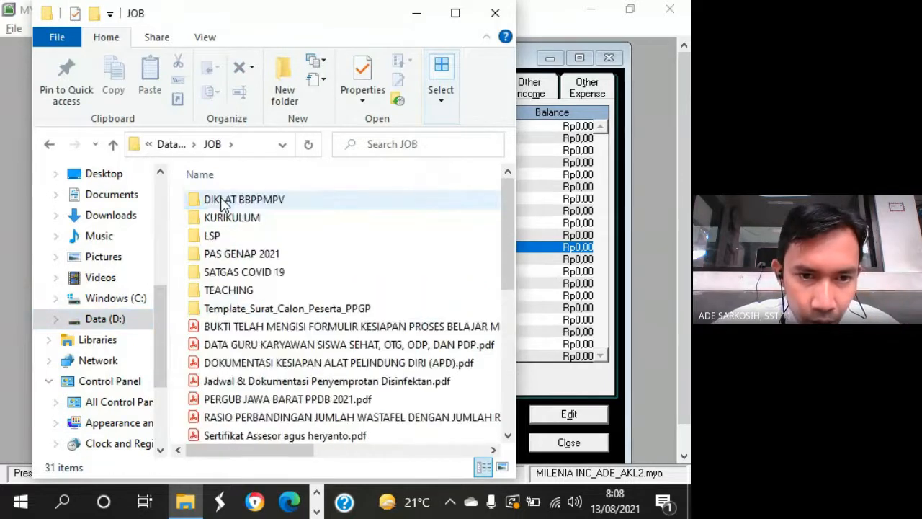
{"action": "double_click", "coordinate": [215, 290]}
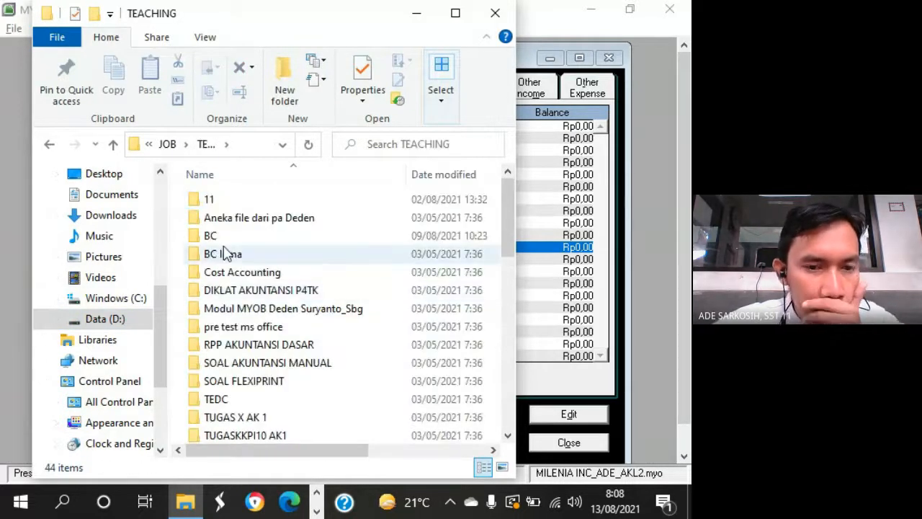
- Open the workbook XII AKL.xlsx from the 2122 subfolder of folder 11
{"action": "double_click", "coordinate": [209, 199]}
{"action": "double_click", "coordinate": [213, 348]}
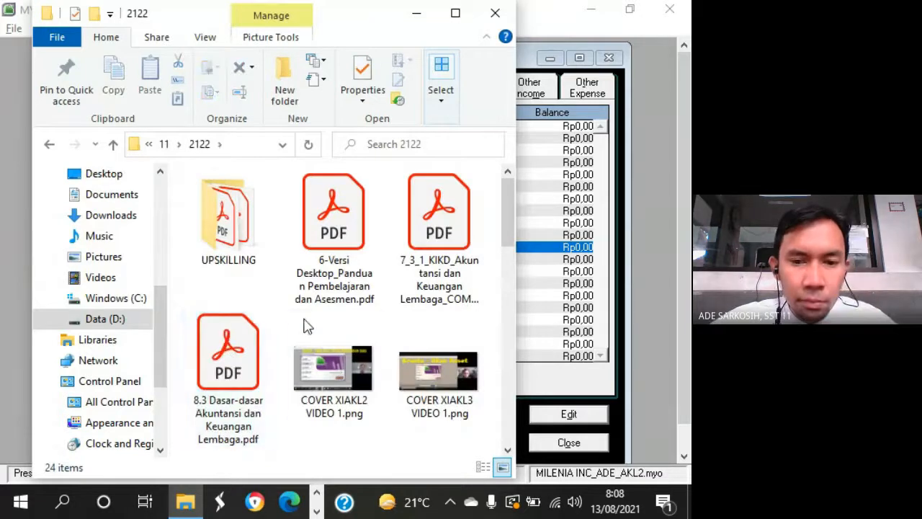
{"action": "scroll", "coordinate": [370, 366], "scroll_direction": "down", "scroll_amount": 3}
{"action": "scroll", "coordinate": [369, 366], "scroll_direction": "down", "scroll_amount": 3}
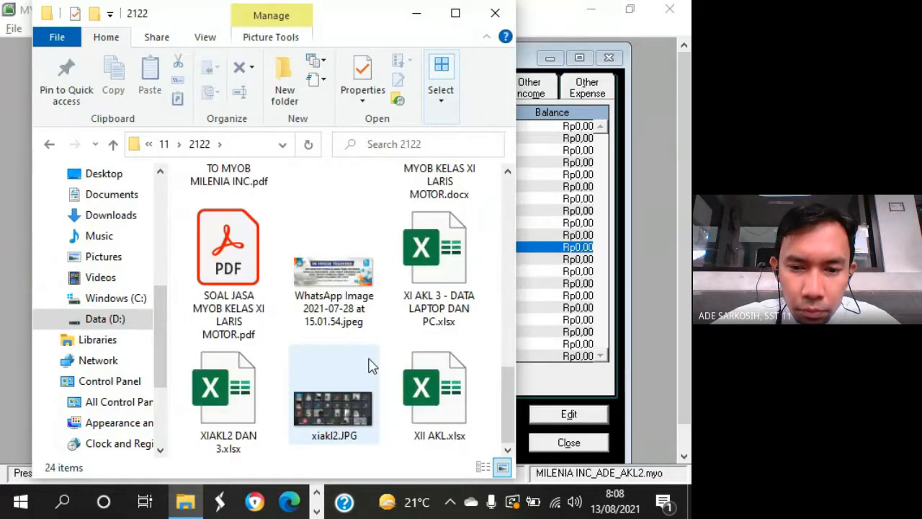
{"action": "left_click", "coordinate": [432, 409]}
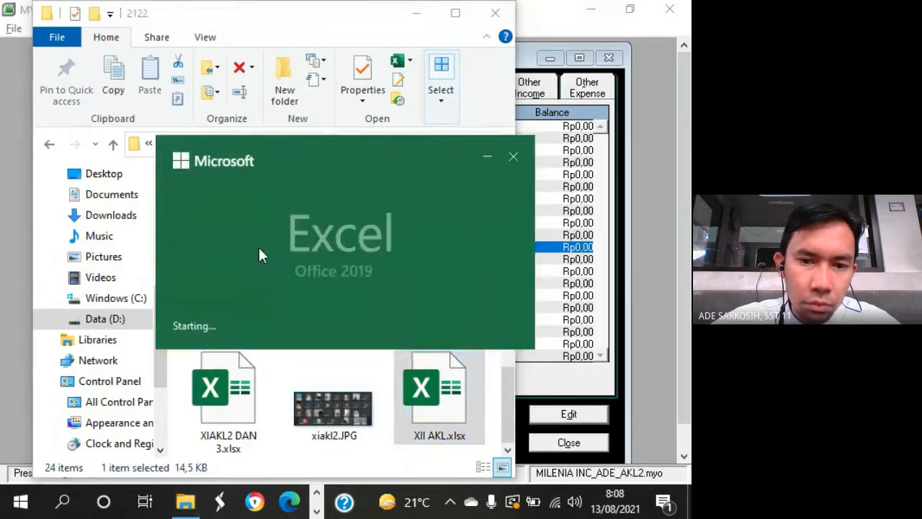
- Enter V in cells E15 and E10 of the akl2 attendance sheet, close the workbook, and return to MYOB
{"action": "scroll", "coordinate": [402, 210], "scroll_direction": "down", "scroll_amount": 3}
{"action": "scroll", "coordinate": [403, 210], "scroll_direction": "up", "scroll_amount": 4}
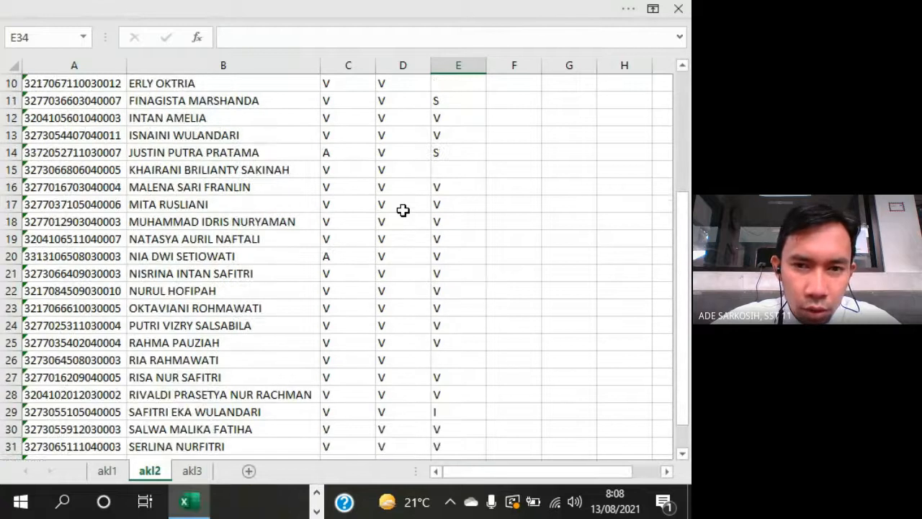
{"action": "left_click", "coordinate": [453, 171]}
{"action": "type", "text": "V"}
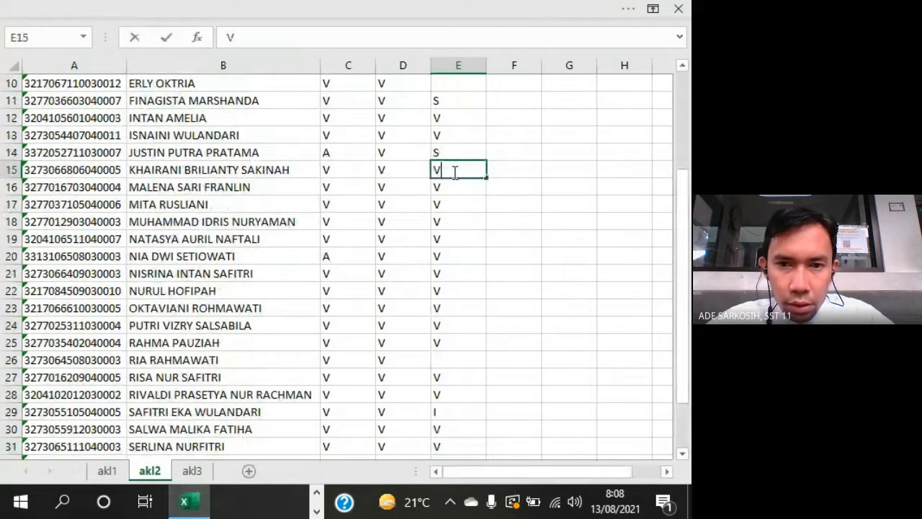
{"action": "left_click", "coordinate": [448, 81]}
{"action": "type", "text": "V"}
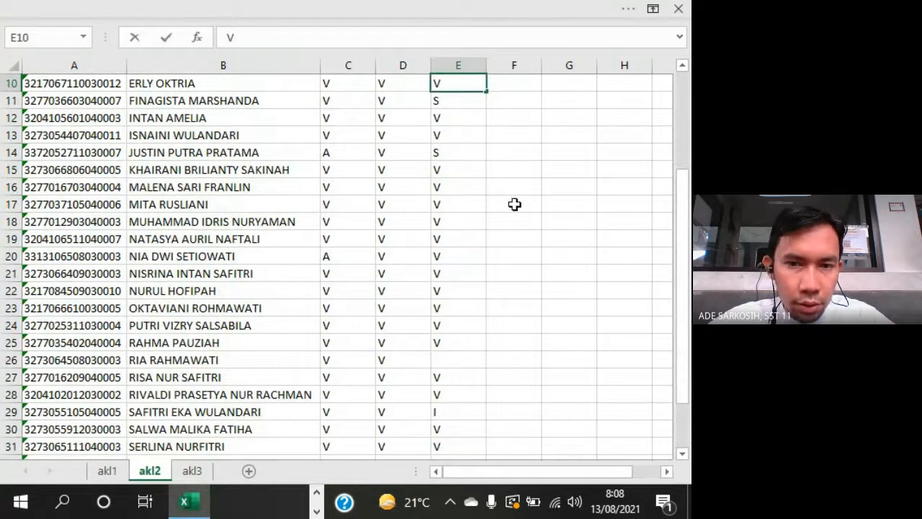
{"action": "key", "text": "ctrl+Return"}
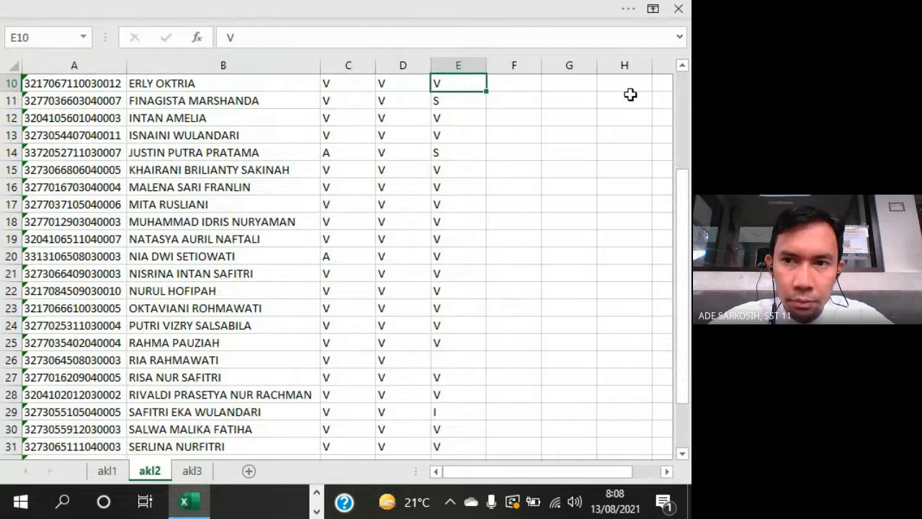
{"action": "left_click", "coordinate": [679, 9]}
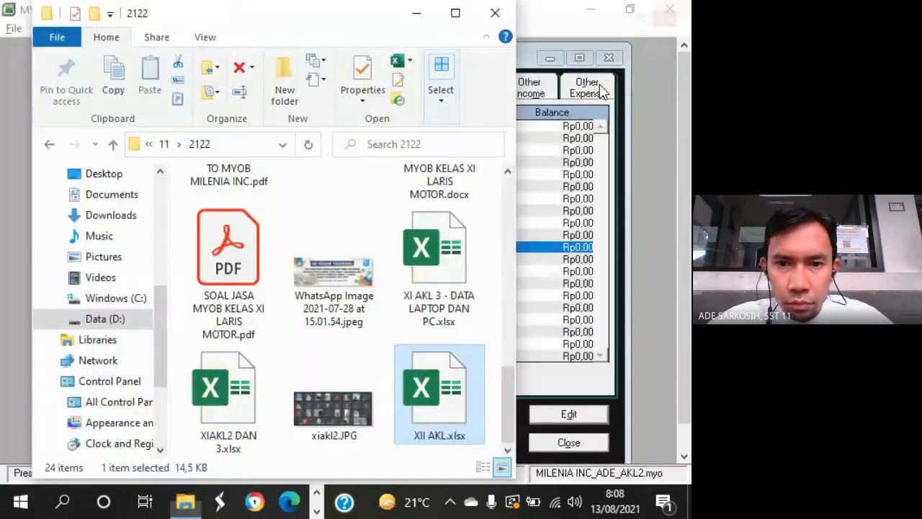
{"action": "left_click", "coordinate": [417, 14]}
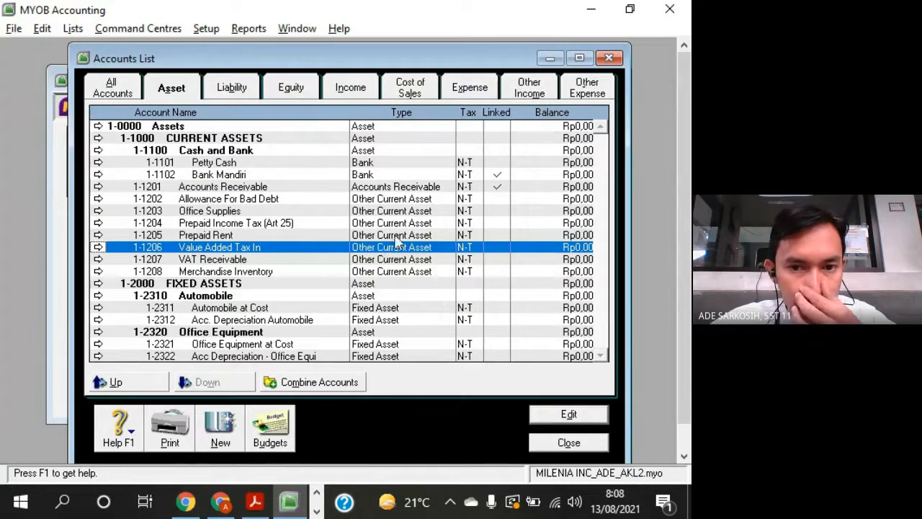
- Check the types of Allowance For Bad Debt and Automobile at Cost, then show the liability accounts and select Payroll Liabilities
{"action": "left_click", "coordinate": [402, 202]}
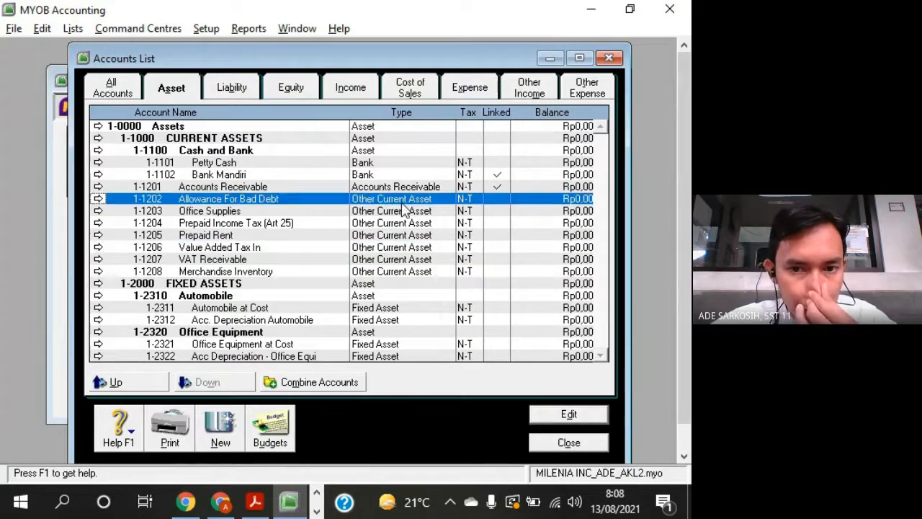
{"action": "left_click", "coordinate": [389, 309]}
{"action": "left_click", "coordinate": [245, 90]}
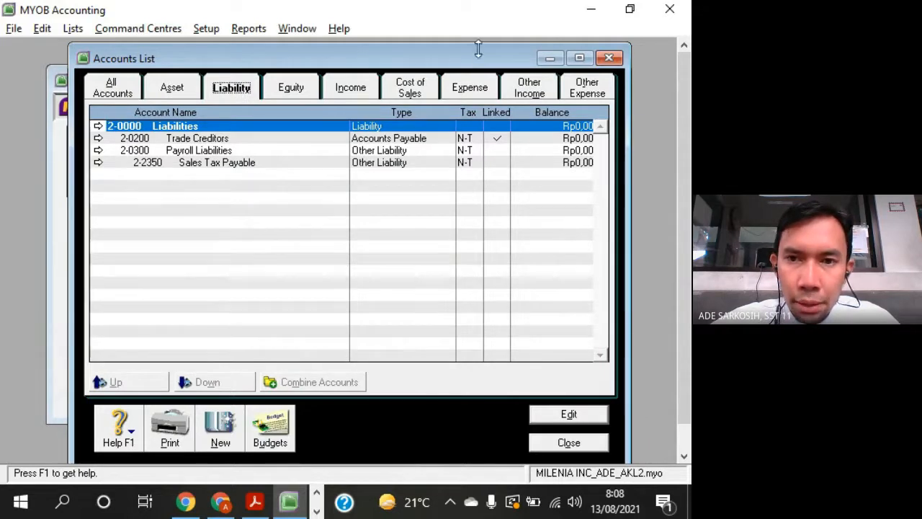
{"action": "left_click_drag", "start_coordinate": [486, 60], "coordinate": [500, 59]}
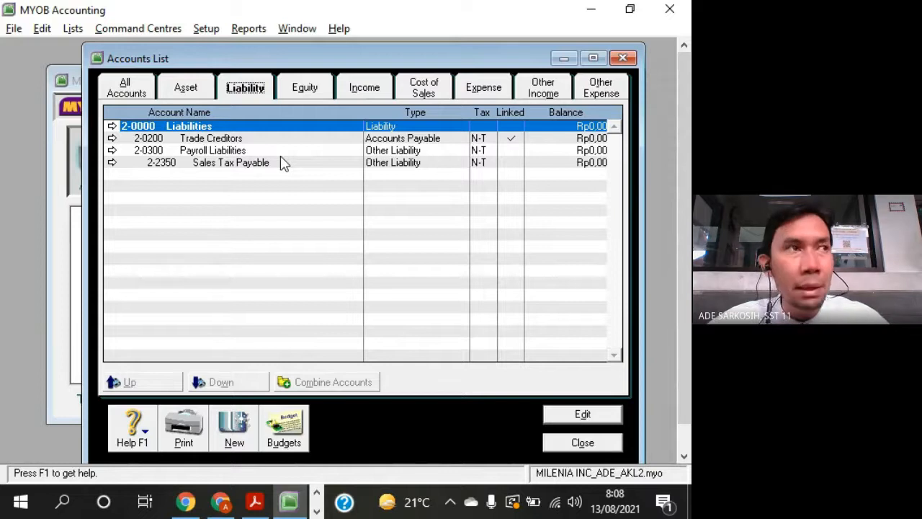
{"action": "left_click", "coordinate": [226, 153]}
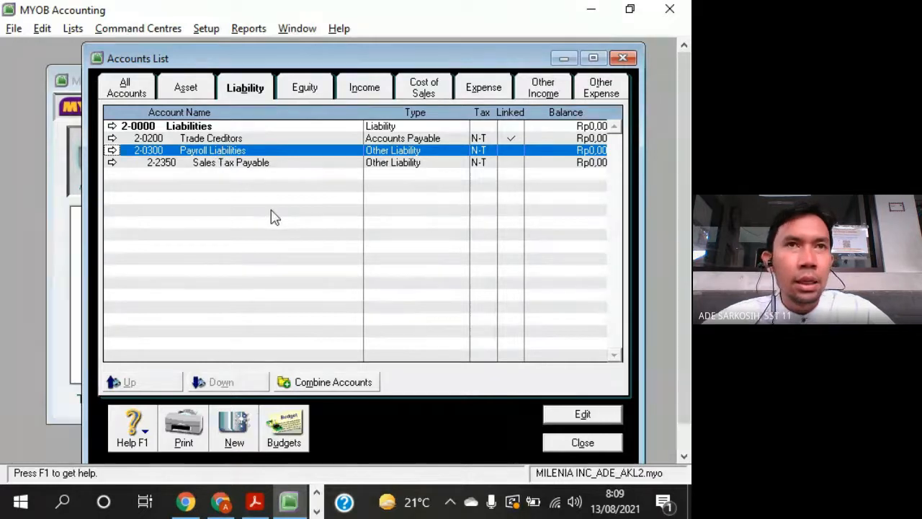
- Check the linked status of Sales Tax Payable, Payroll Liabilities and Trade Creditors in the liability accounts list
{"action": "left_click", "coordinate": [517, 166]}
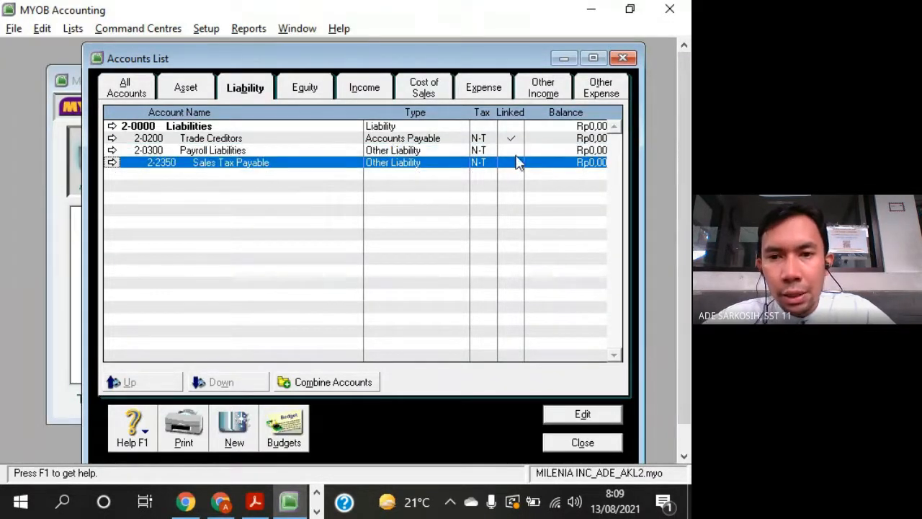
{"action": "left_click", "coordinate": [515, 154]}
{"action": "left_click", "coordinate": [509, 162]}
{"action": "left_click", "coordinate": [511, 154]}
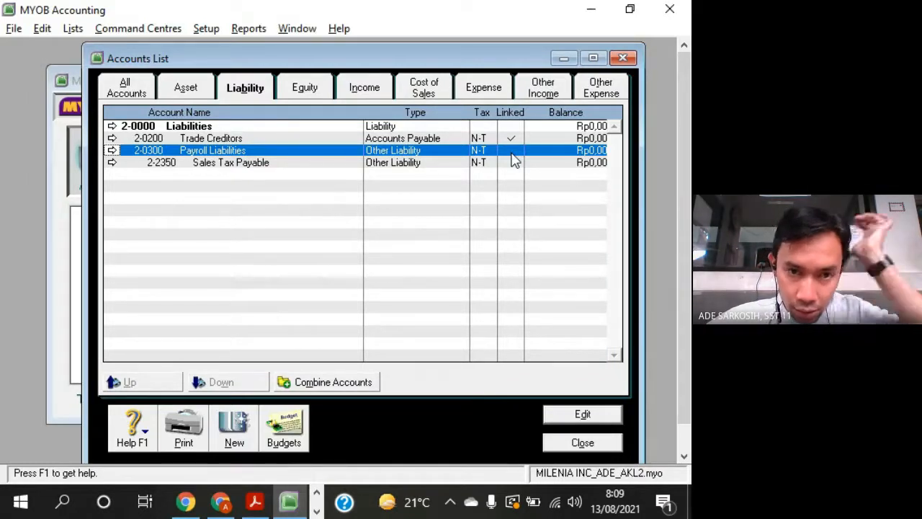
{"action": "left_click", "coordinate": [347, 141]}
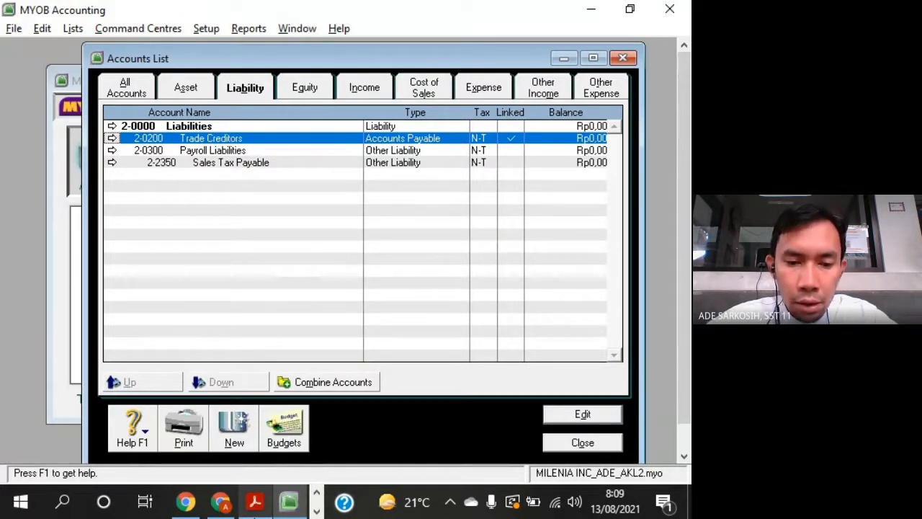
- Find the Account Payable entry in the question sheet PDF and compare it with Trade Creditors in MYOB
{"action": "mouse_move", "coordinate": [259, 500]}
{"action": "left_click", "coordinate": [258, 430]}
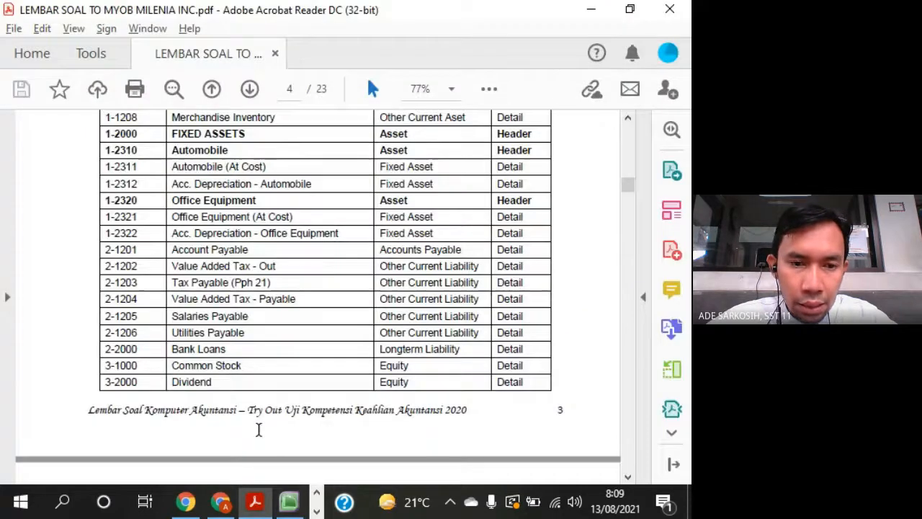
{"action": "scroll", "coordinate": [311, 257], "scroll_direction": "down", "scroll_amount": 2}
{"action": "scroll", "coordinate": [311, 257], "scroll_direction": "down", "scroll_amount": 1}
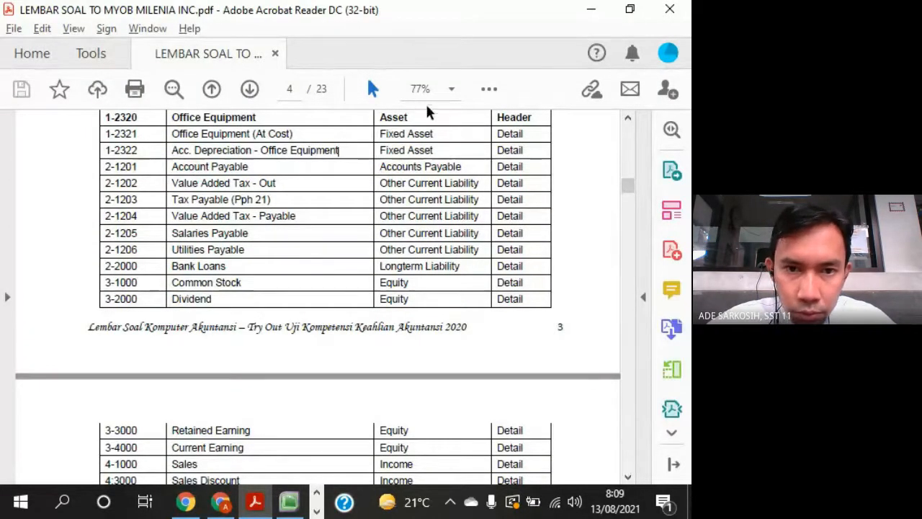
{"action": "scroll", "coordinate": [368, 180], "scroll_direction": "up", "scroll_amount": 1, "text": "ctrl"}
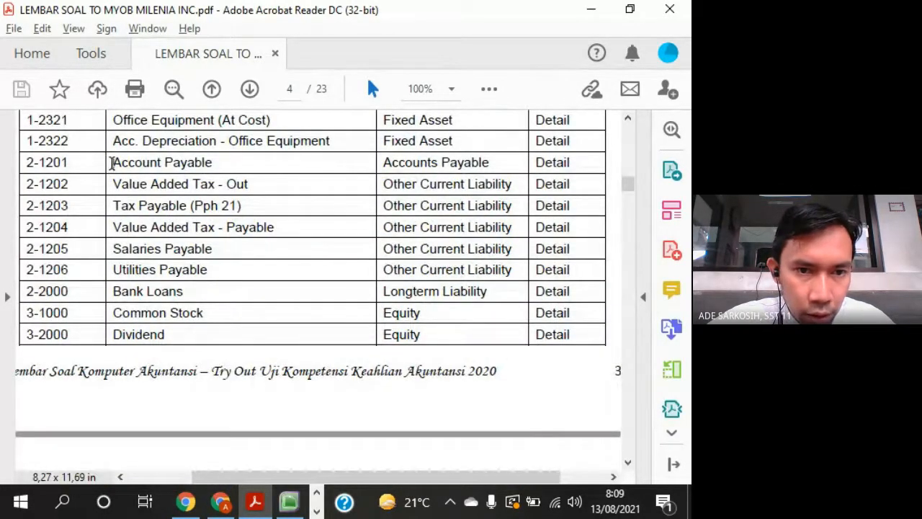
{"action": "left_click_drag", "start_coordinate": [111, 163], "coordinate": [218, 167]}
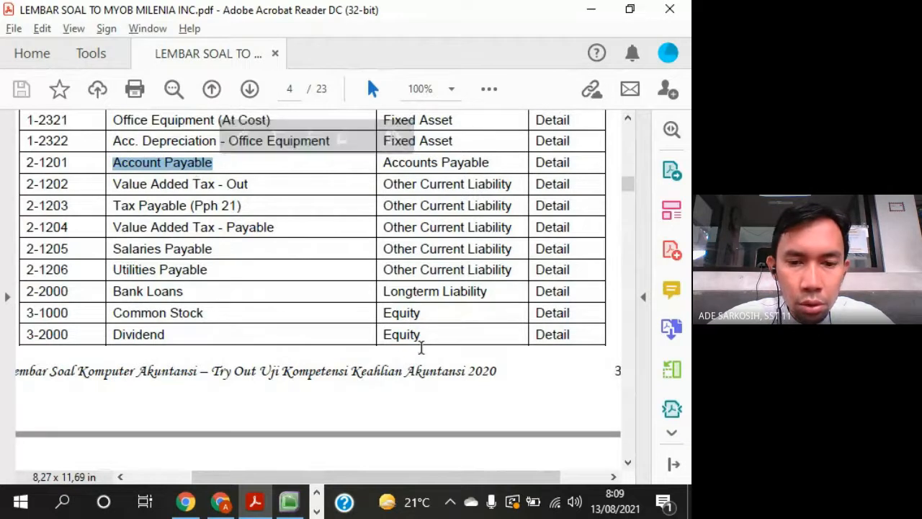
{"action": "left_click", "coordinate": [288, 501]}
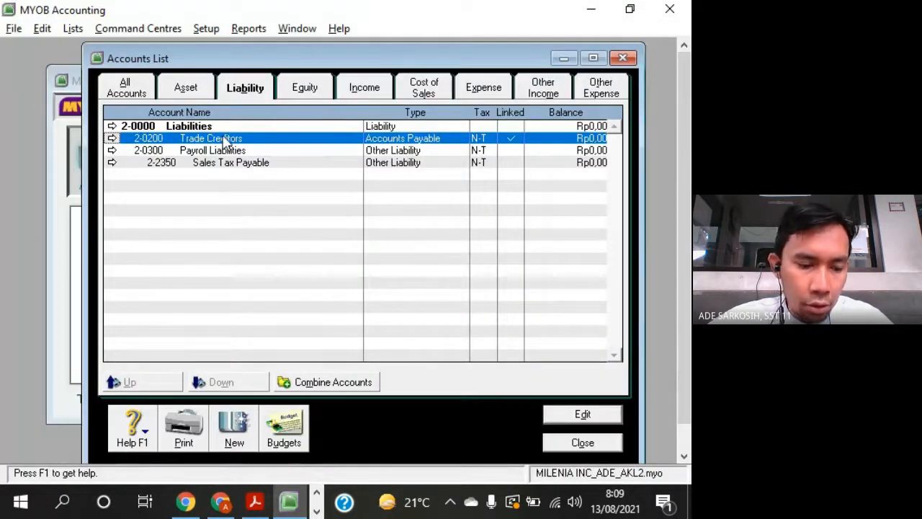
{"action": "key", "text": "alt+Tab"}
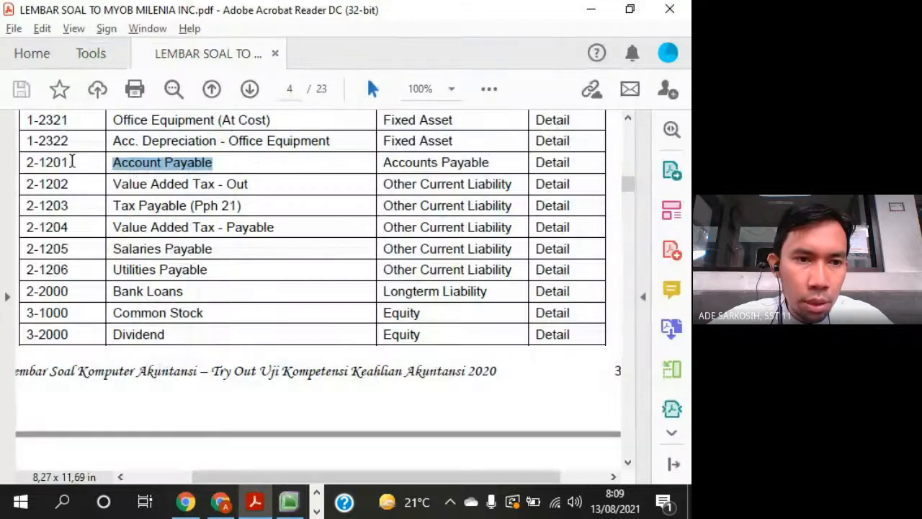
{"action": "key", "text": "alt+Tab"}
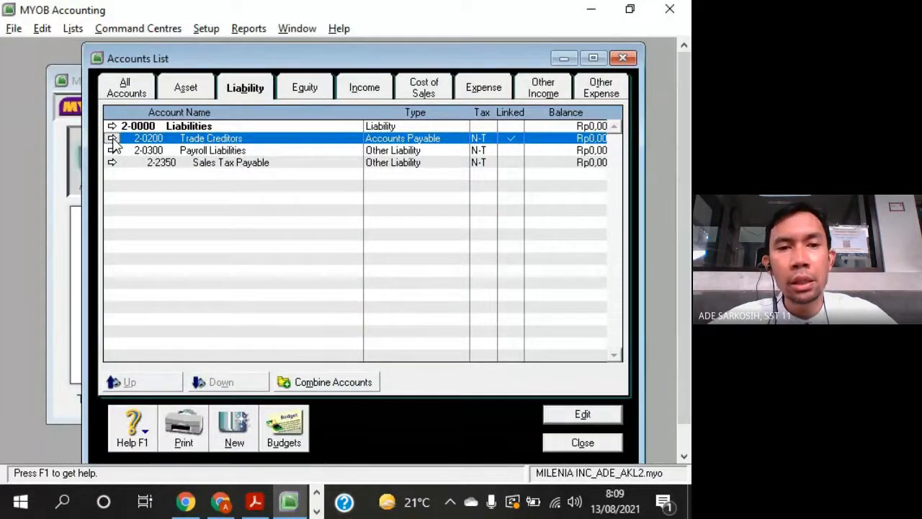
- Open Trade Creditors for editing and set its account number to 2-1201, following the question sheet
{"action": "double_click", "coordinate": [239, 141]}
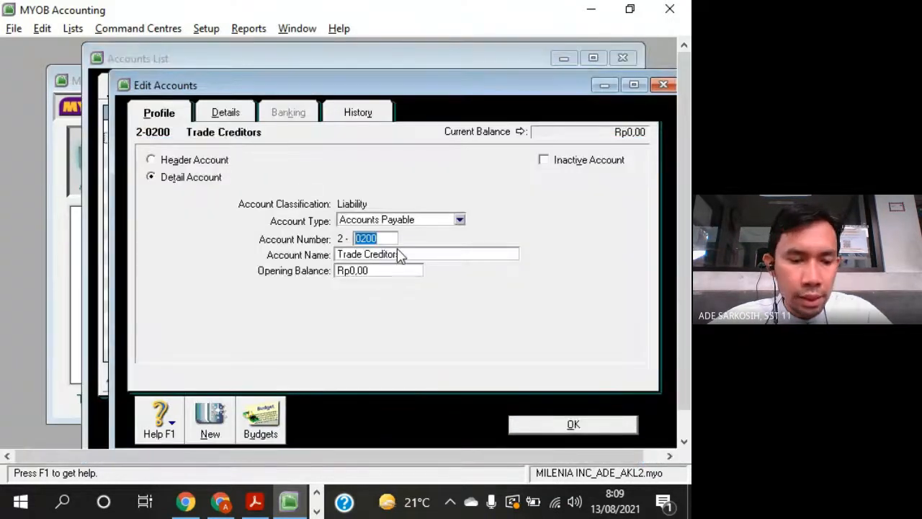
{"action": "key", "text": "alt+Tab"}
{"action": "key", "text": "alt+Tab"}
{"action": "type", "text": "1201"}
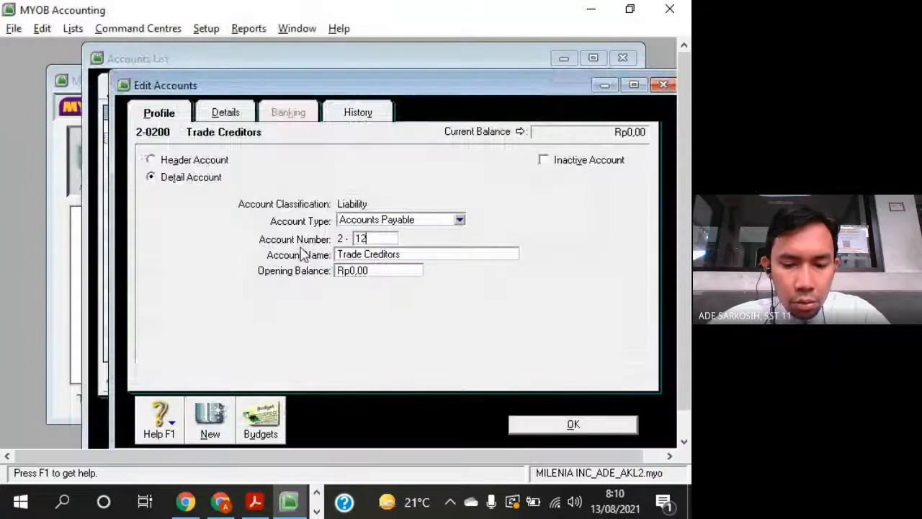
{"action": "key", "text": "Tab"}
{"action": "key", "text": "alt+Tab"}
{"action": "key", "text": "alt+Tab"}
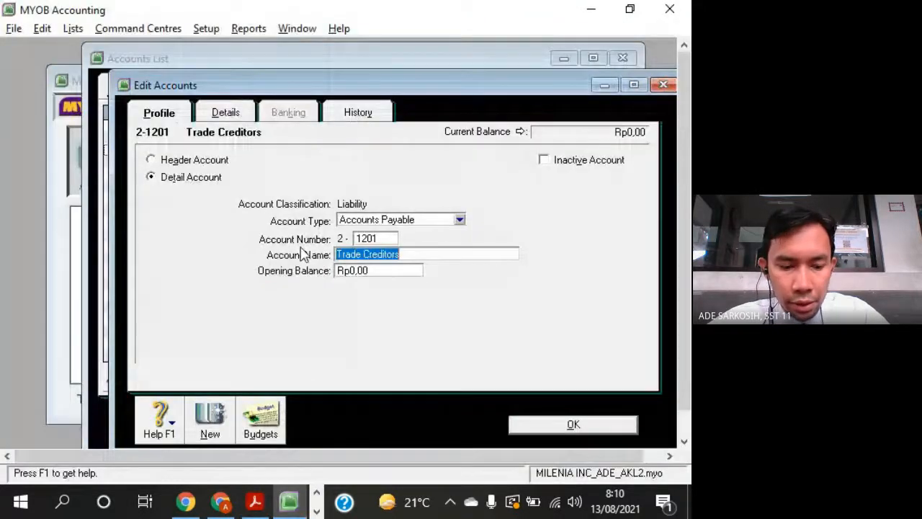
- Rename the Trade Creditors account as Accounts Payable and save the edited account
{"action": "type", "text": "Accounts Payable"}
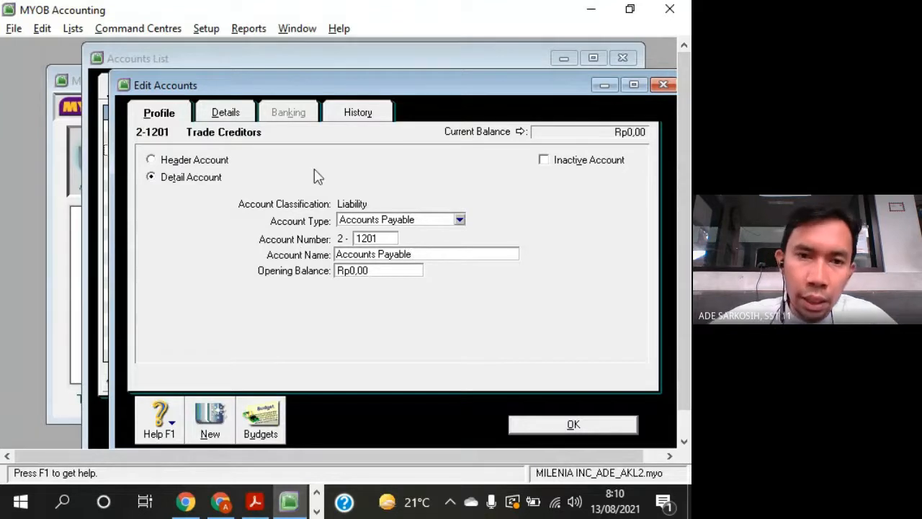
{"action": "left_click_drag", "start_coordinate": [311, 82], "coordinate": [384, 56]}
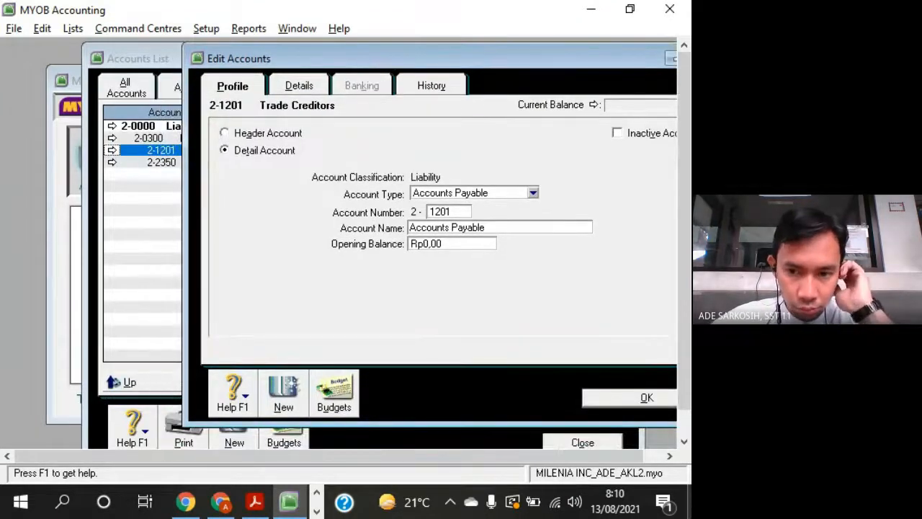
{"action": "left_click", "coordinate": [624, 400]}
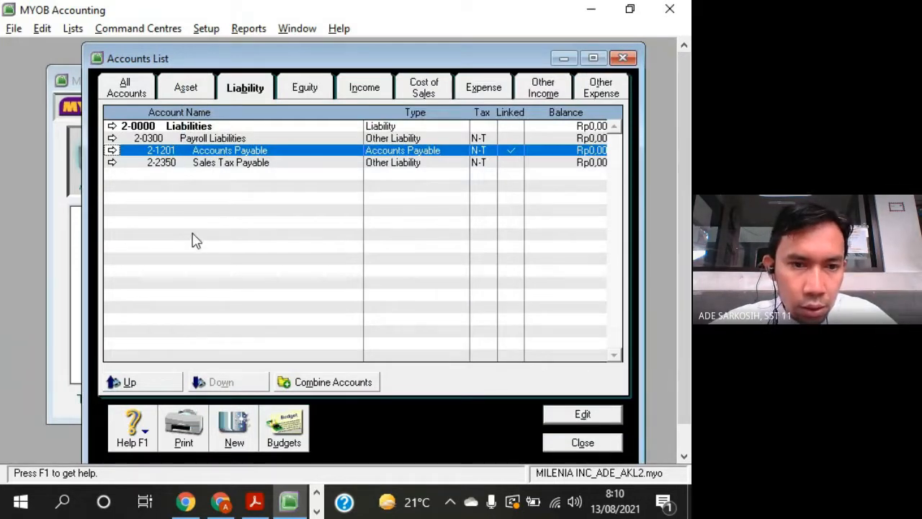
- Move Accounts Payable up one level in the liability hierarchy and select Payroll Liabilities
{"action": "left_click", "coordinate": [153, 387]}
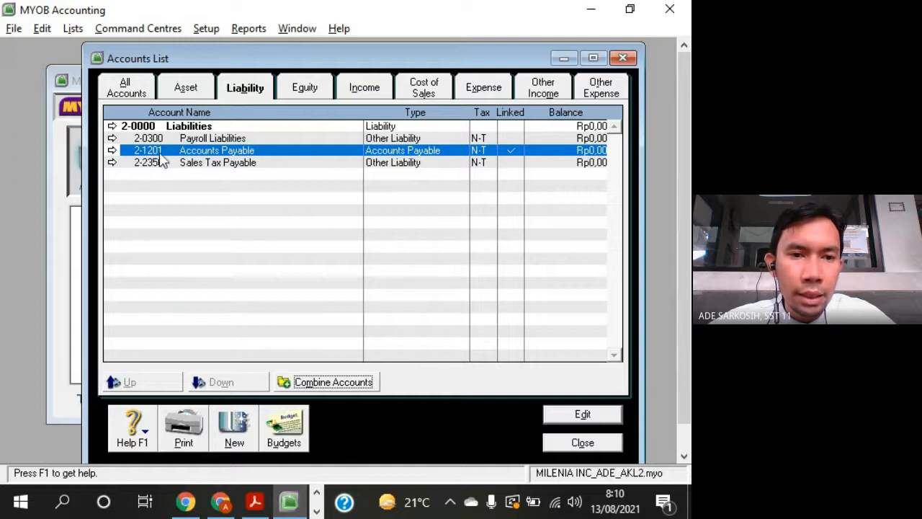
{"action": "left_click", "coordinate": [206, 163]}
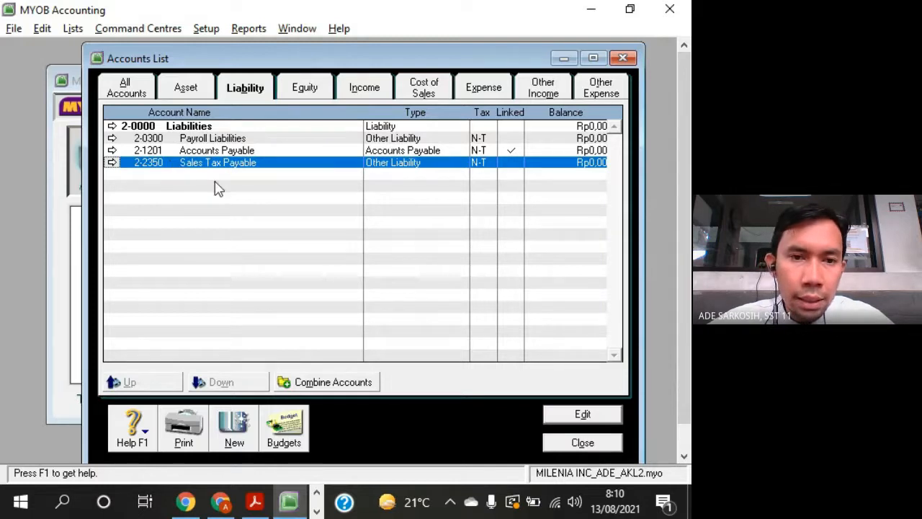
{"action": "left_click", "coordinate": [237, 143]}
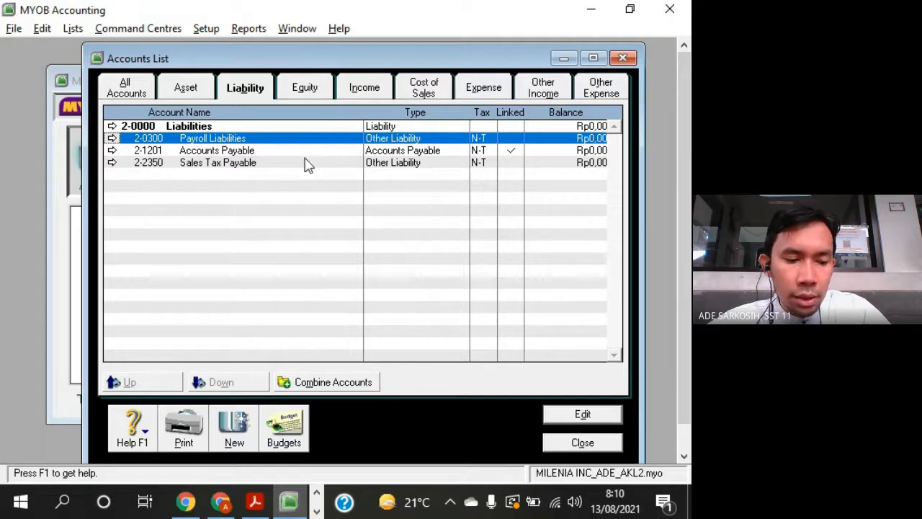
- Look up Value Added Tax - Out in the question sheet and set the Payroll Liabilities account number to 2-1202
{"action": "key", "text": "alt+Tab"}
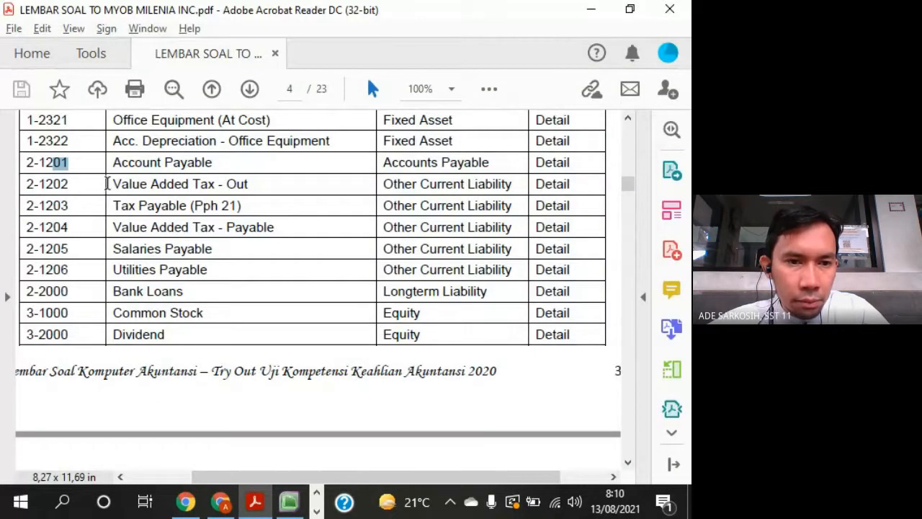
{"action": "left_click_drag", "start_coordinate": [115, 184], "coordinate": [252, 183]}
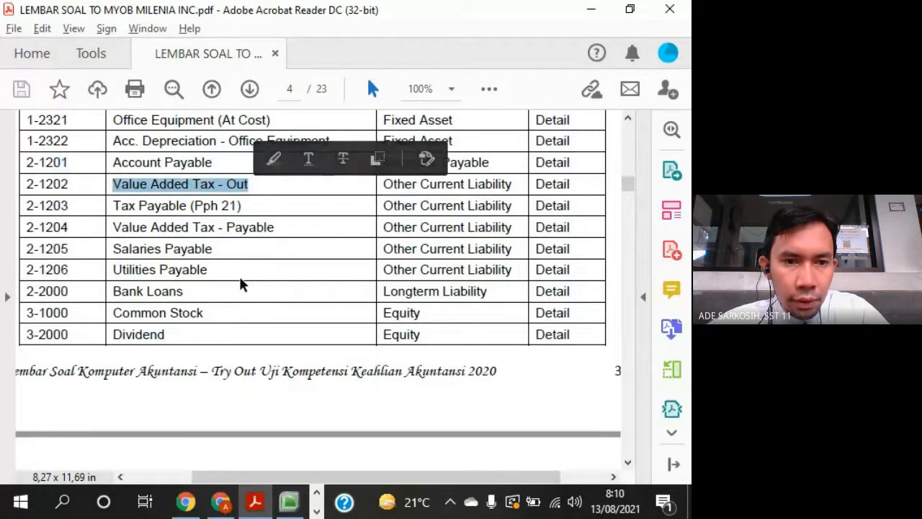
{"action": "key", "text": "alt+Tab"}
{"action": "left_click", "coordinate": [112, 138]}
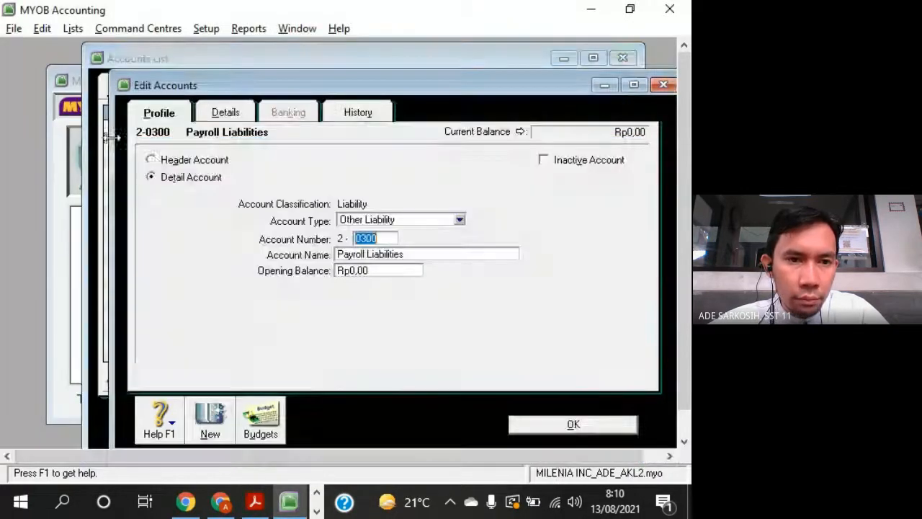
{"action": "key", "text": "alt+Tab"}
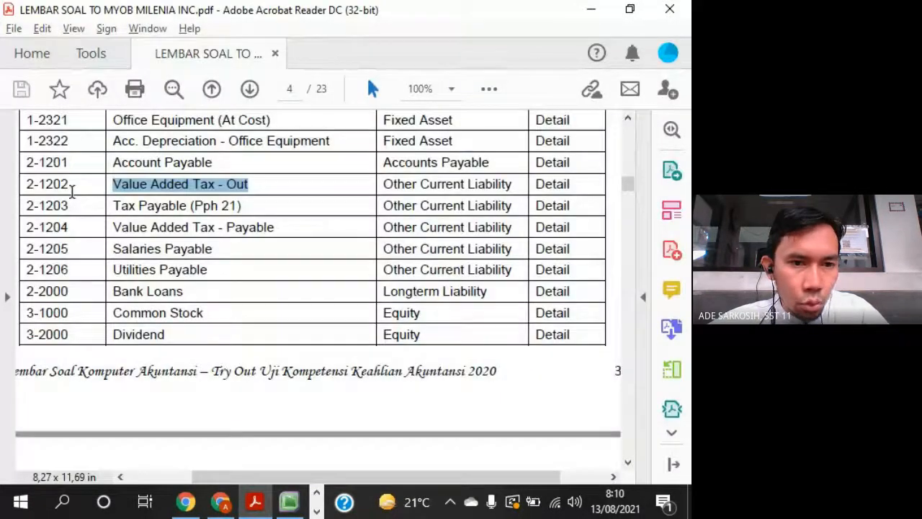
{"action": "key", "text": "alt+Tab"}
{"action": "type", "text": "1202"}
{"action": "key", "text": "Tab"}
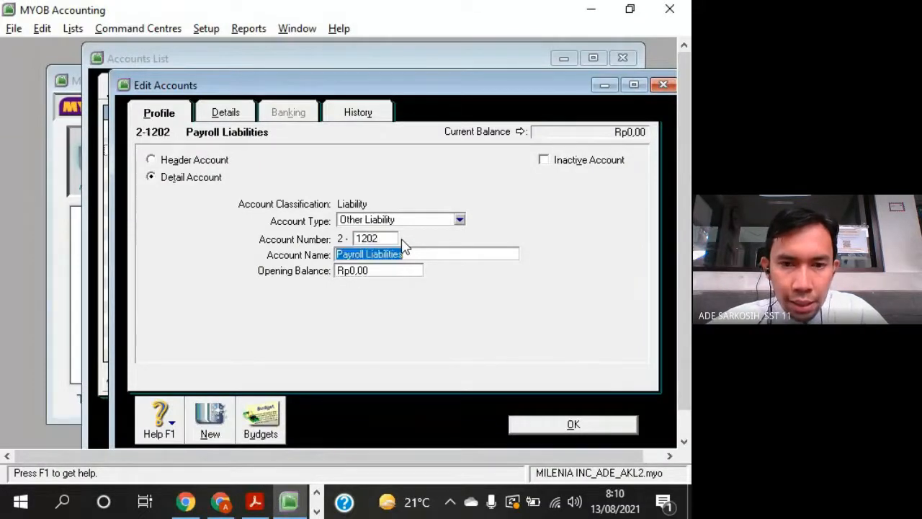
- Check the account type for 2-1202 in the question sheet and set the account to Other Current Liability
{"action": "key", "text": "alt+Tab"}
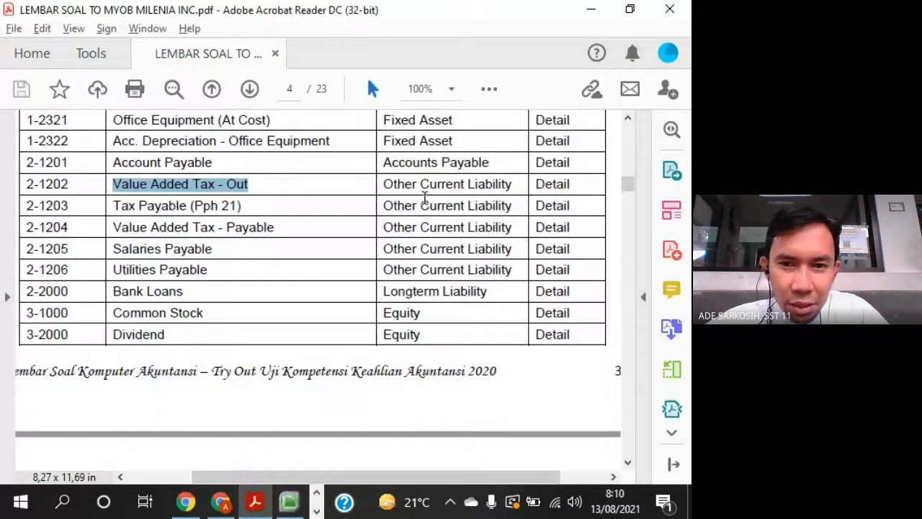
{"action": "left_click_drag", "start_coordinate": [384, 185], "coordinate": [512, 186]}
{"action": "key", "text": "alt+Tab"}
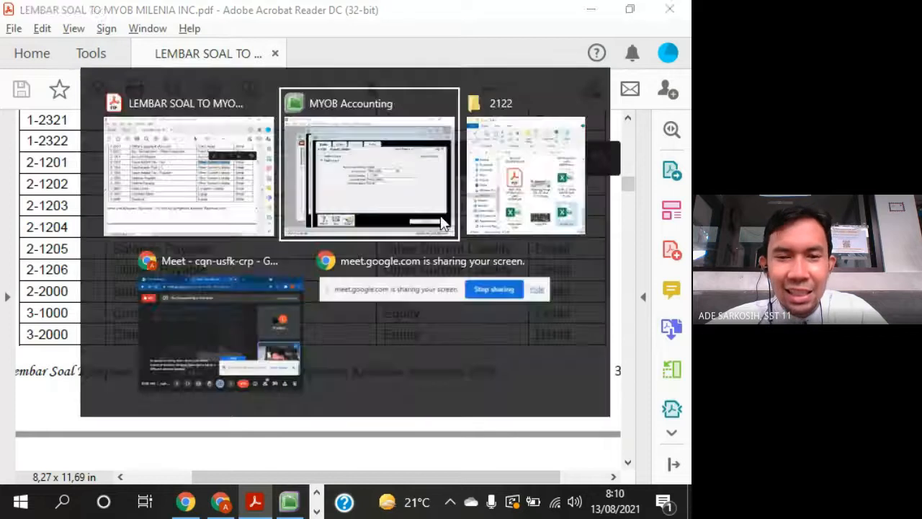
{"action": "left_click", "coordinate": [408, 224]}
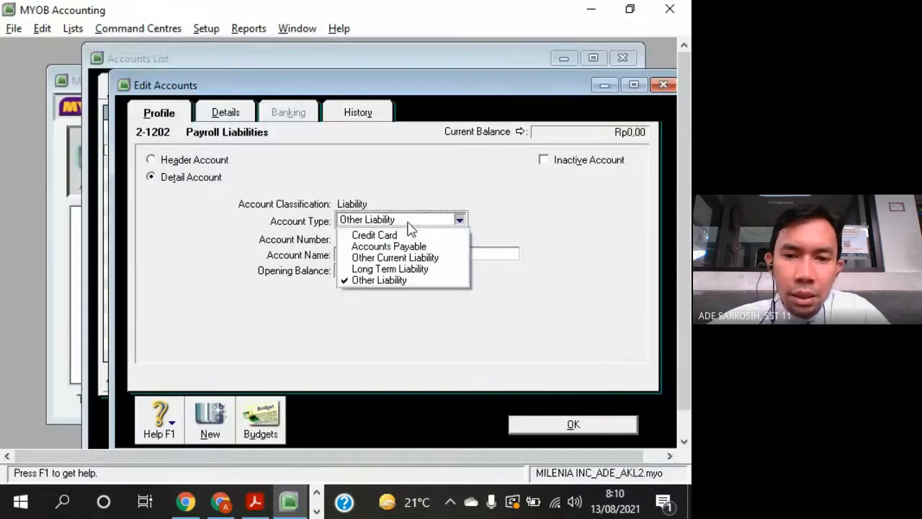
{"action": "left_click", "coordinate": [389, 261]}
- Rename account 2-1202 as Value Added Tax Out and save it
{"action": "key", "text": "alt+Tab"}
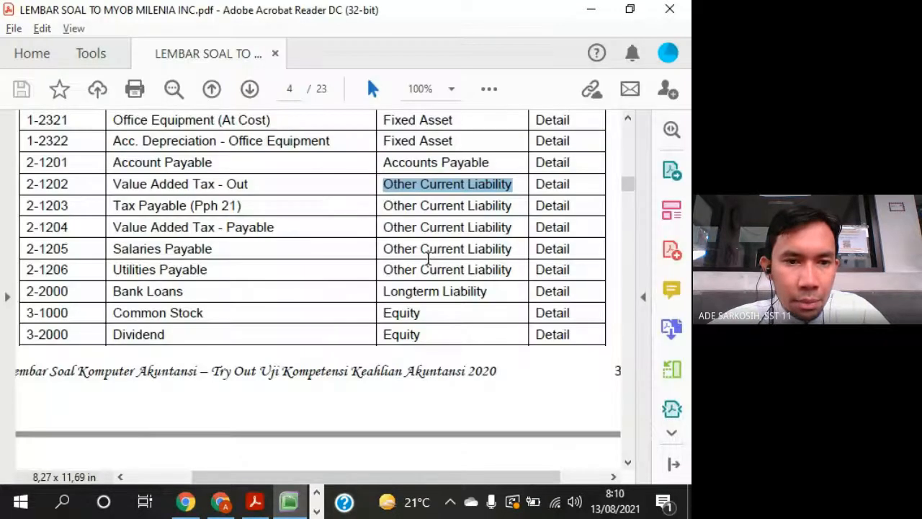
{"action": "key", "text": "alt+Tab"}
{"action": "type", "text": "Va"}
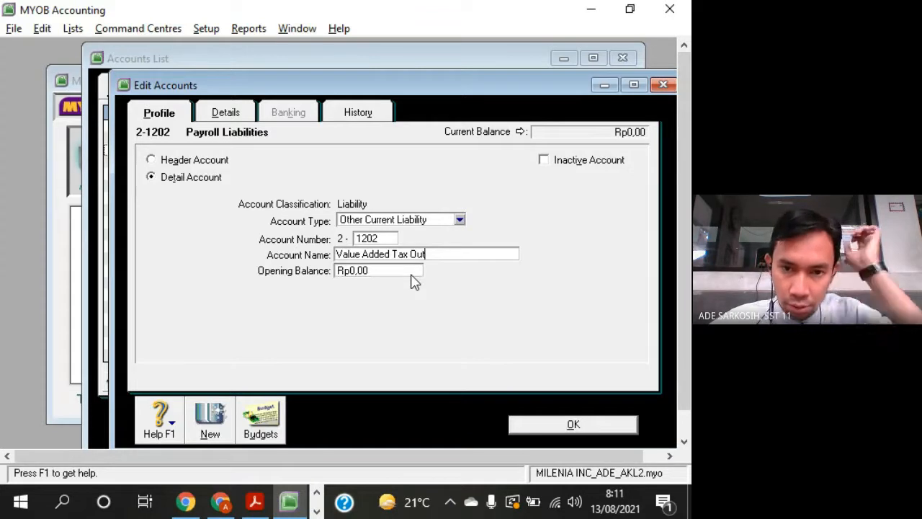
{"action": "left_click", "coordinate": [605, 426]}
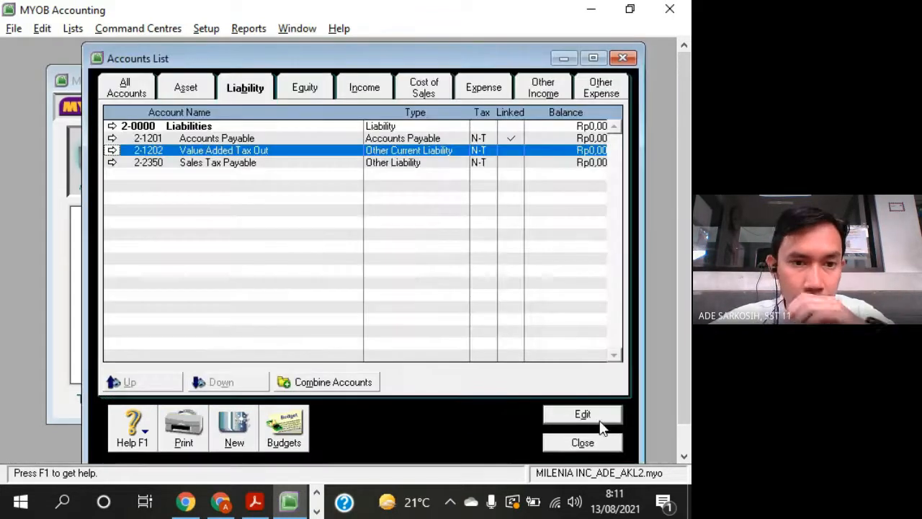
- Open Sales Tax Payable for editing and set its account type to Other Current Liability
{"action": "left_click", "coordinate": [289, 163]}
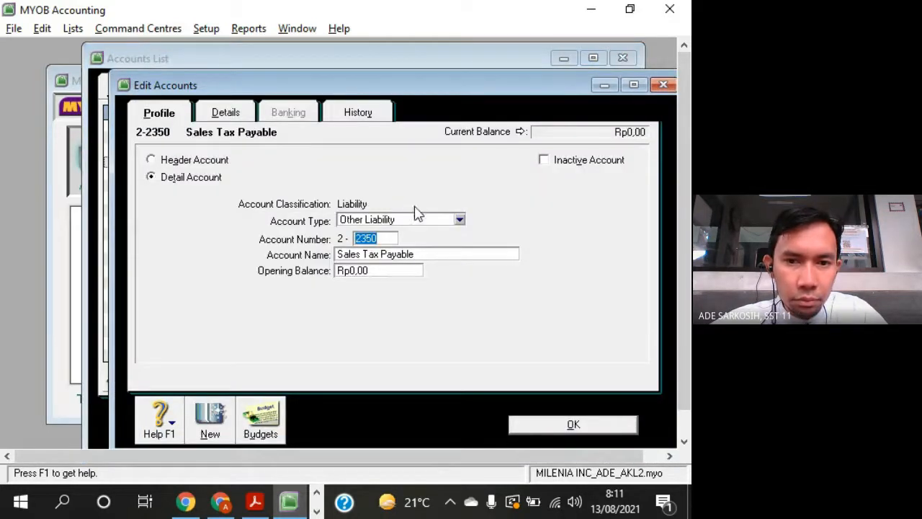
{"action": "left_click", "coordinate": [406, 222]}
{"action": "left_click", "coordinate": [408, 259]}
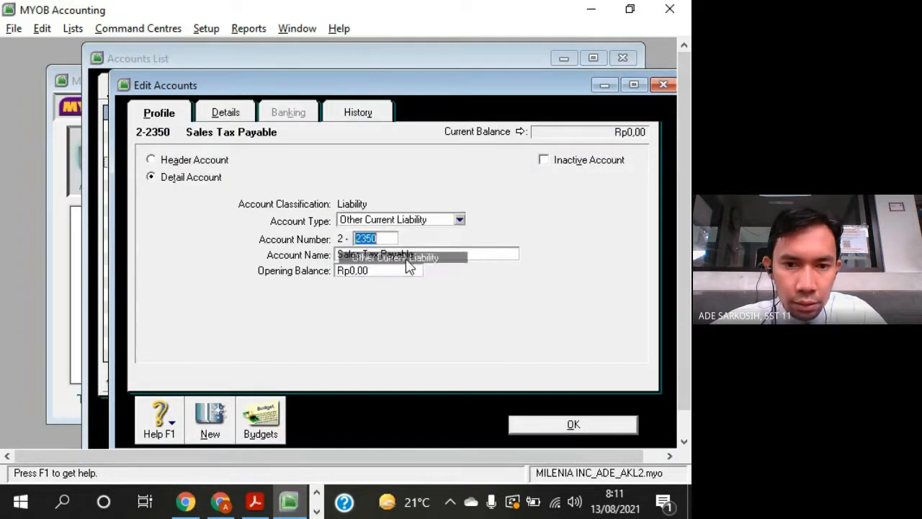
- Look up Tax Payable (Pph 21) in the question sheet and set the Sales Tax Payable account number to 2-1203
{"action": "key", "text": "alt+Tab"}
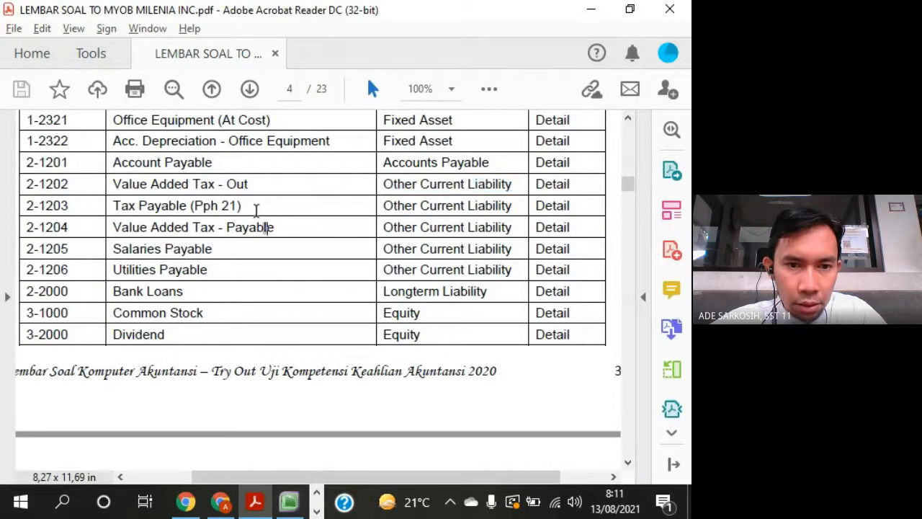
{"action": "left_click_drag", "start_coordinate": [273, 227], "coordinate": [139, 207]}
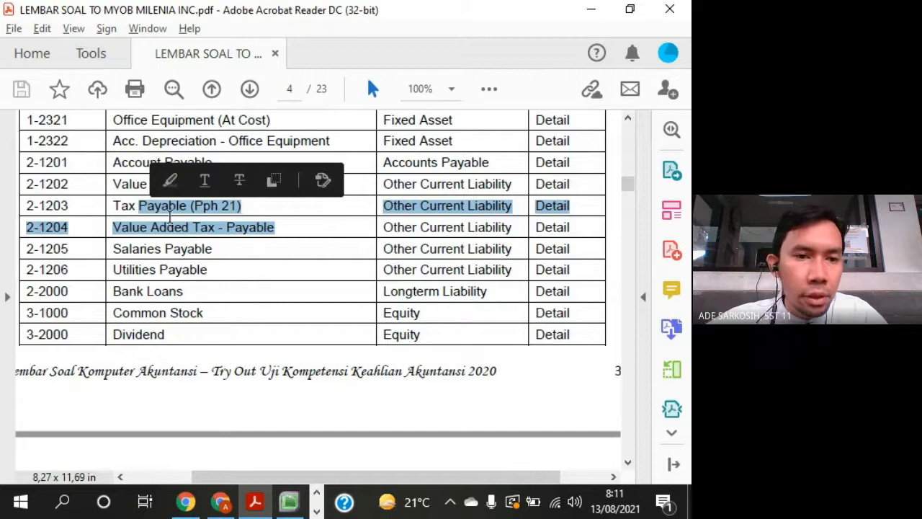
{"action": "left_click", "coordinate": [169, 209]}
{"action": "key", "text": "alt+Tab"}
{"action": "type", "text": "12"}
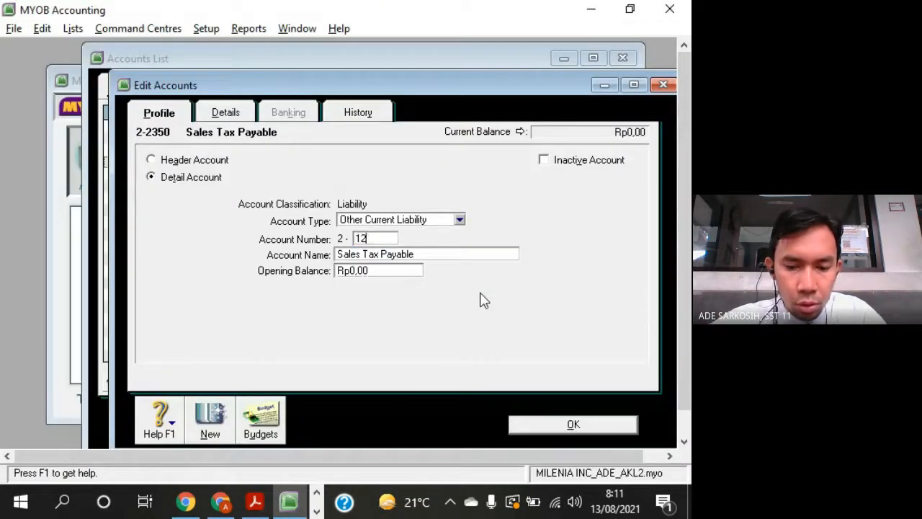
{"action": "type", "text": "03"}
{"action": "key", "text": "Tab"}
- Rename account 2-1203 as Tax Payable (PPh 21) and move the edit window aside to uncover the accounts list
{"action": "type", "text": "T"}
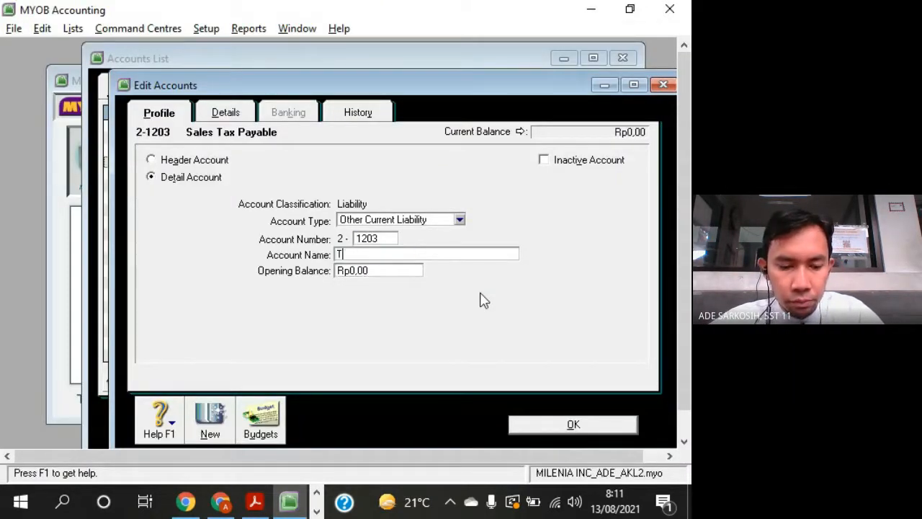
{"action": "key", "text": "alt+Tab"}
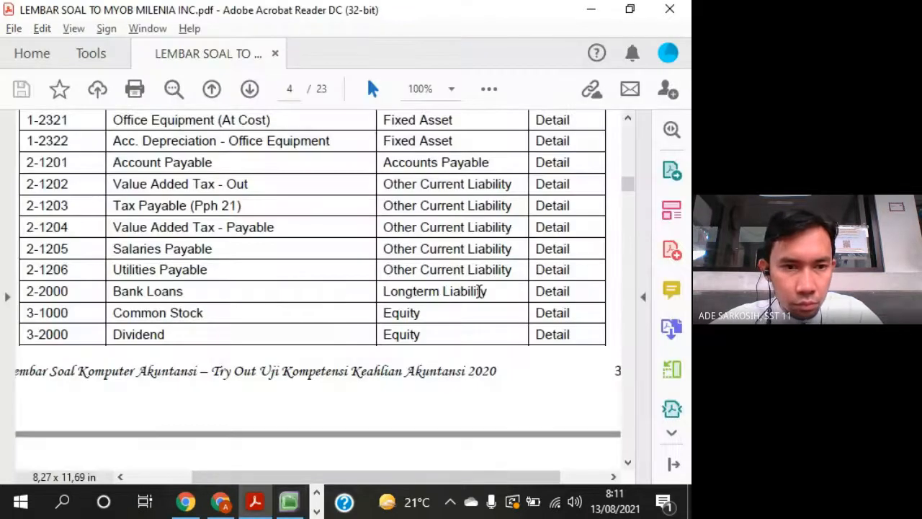
{"action": "key", "text": "alt+Tab"}
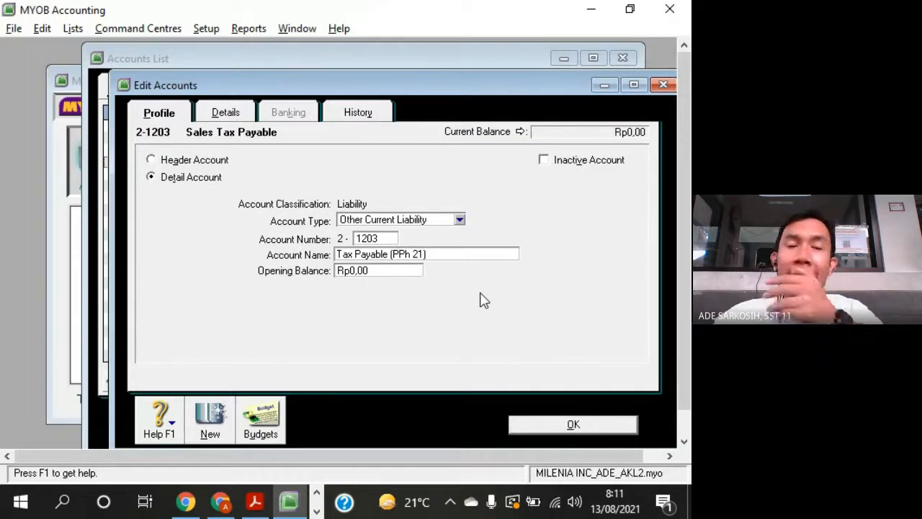
{"action": "left_click_drag", "start_coordinate": [279, 88], "coordinate": [529, 50]}
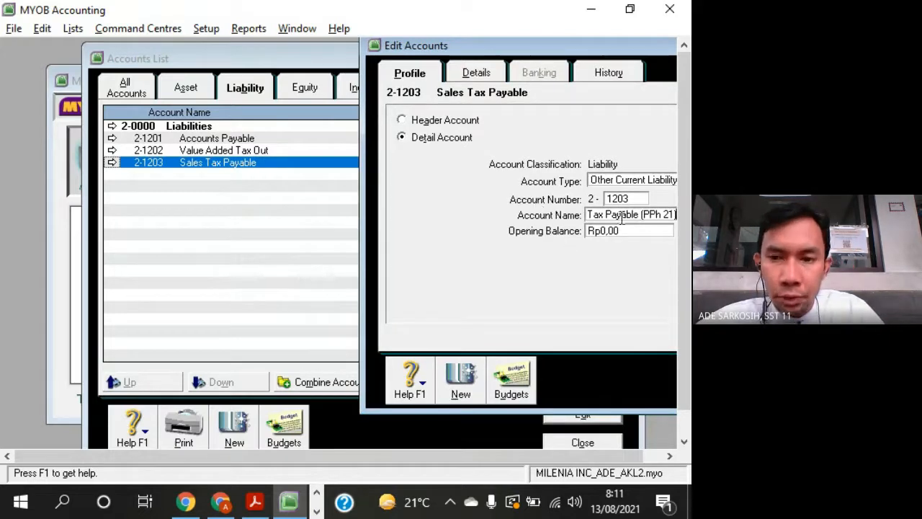
- Look up the remaining liability accounts in the question sheet and start a new Other Current Liability account numbered 2-1204
{"action": "key", "text": "alt+Tab"}
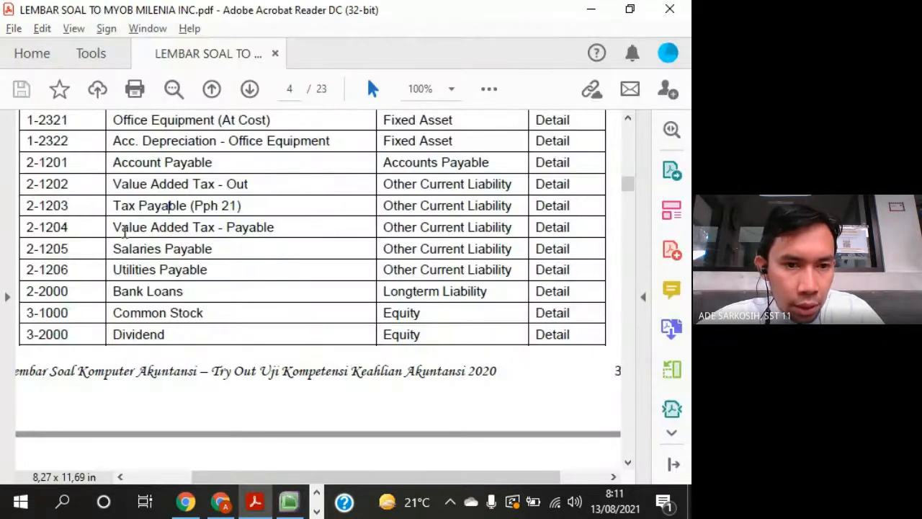
{"action": "left_click_drag", "start_coordinate": [112, 227], "coordinate": [185, 291]}
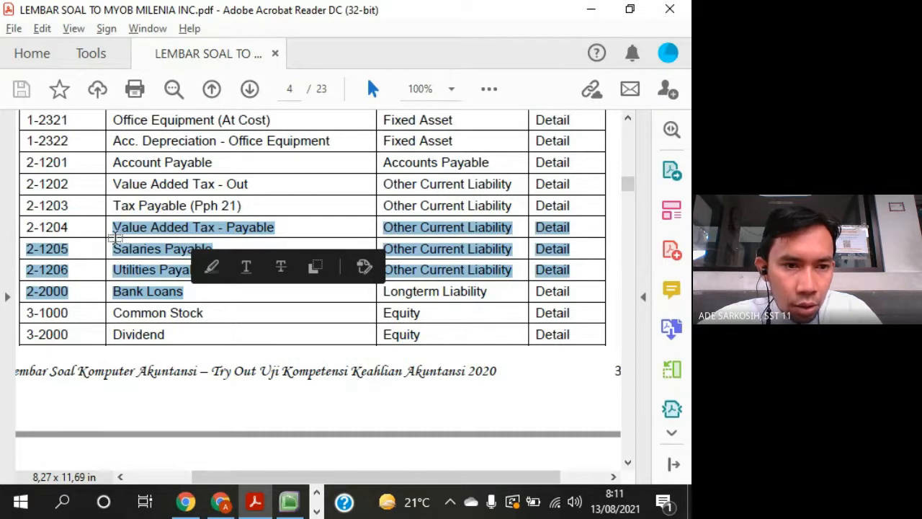
{"action": "key", "text": "alt+Tab"}
{"action": "left_click", "coordinate": [465, 387]}
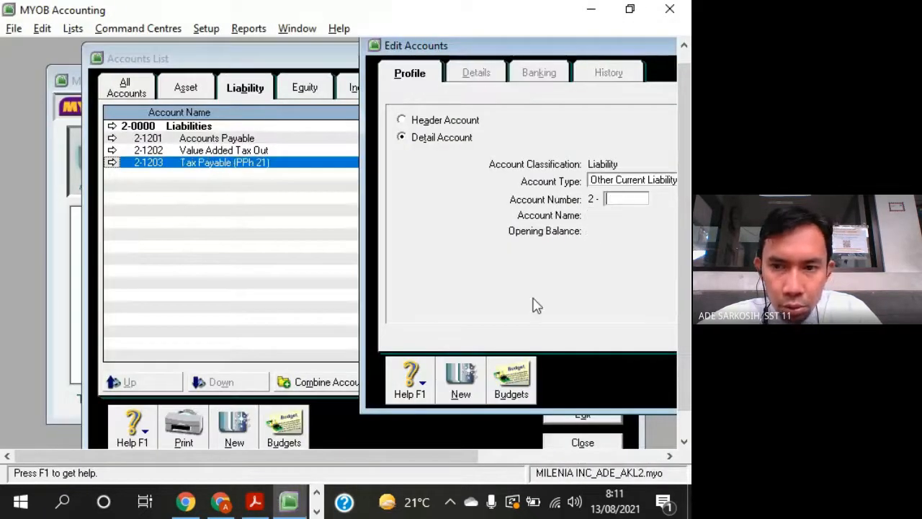
{"action": "type", "text": "1204"}
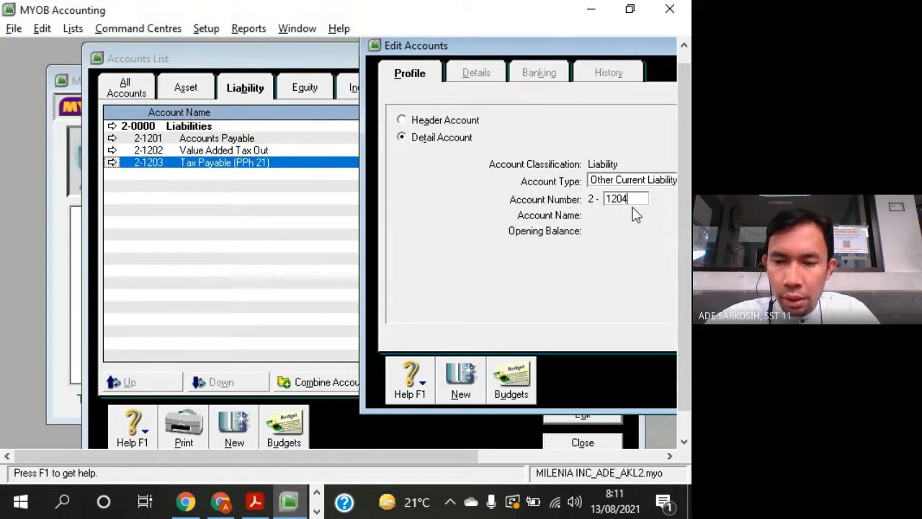
- Name account 2-1204 Value Added Tax Payable, checking the name against the question sheet
{"action": "key", "text": "alt+Tab"}
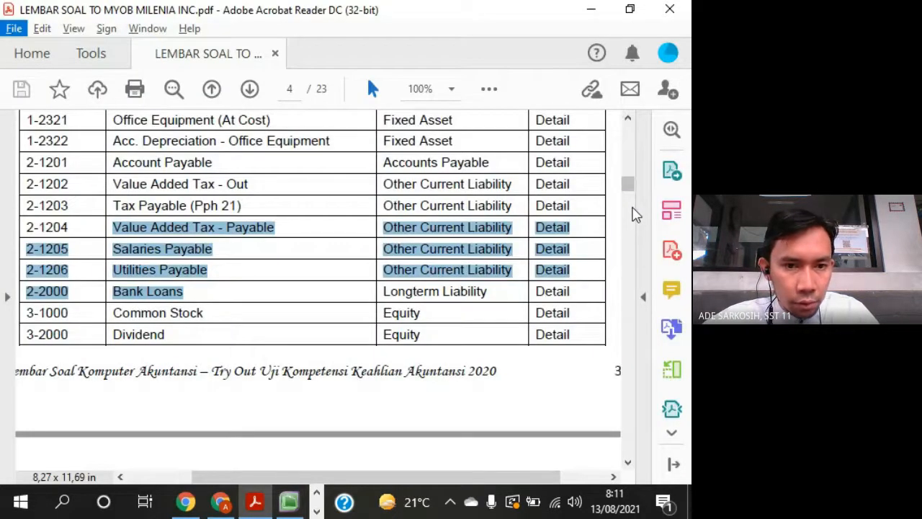
{"action": "key", "text": "alt+Tab"}
{"action": "type", "text": "Va"}
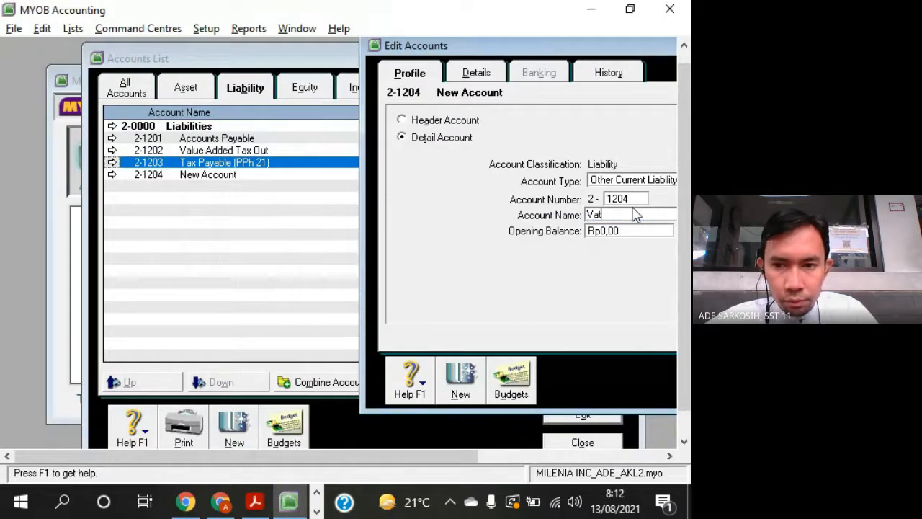
{"action": "type", "text": "lue "}
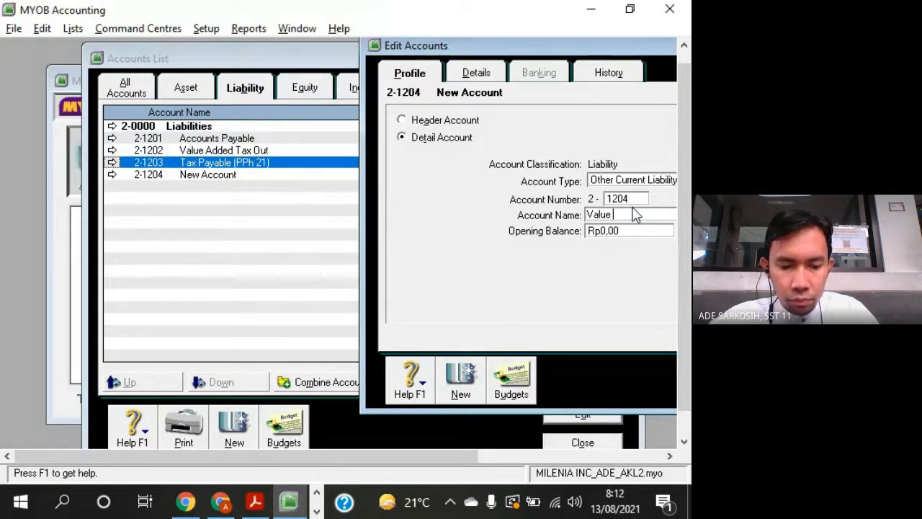
{"action": "type", "text": "Dde"}
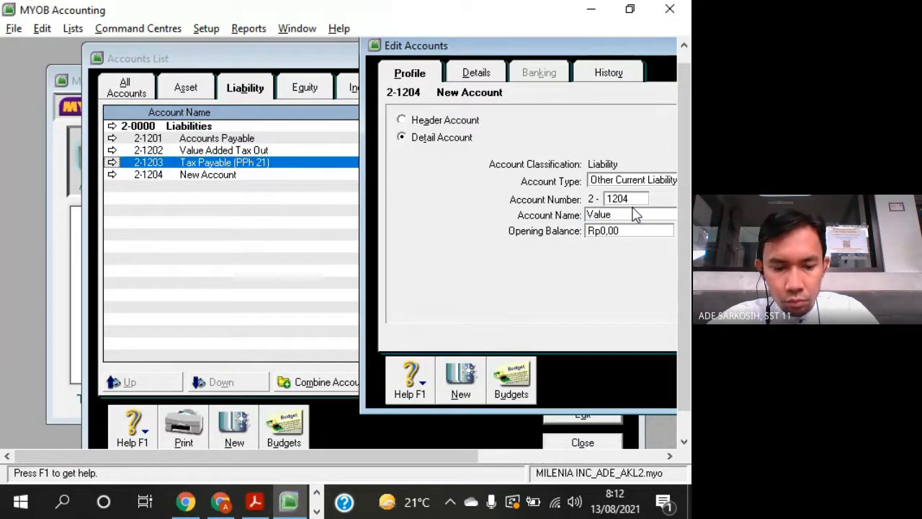
{"action": "type", "text": "Added Tax Pay"}
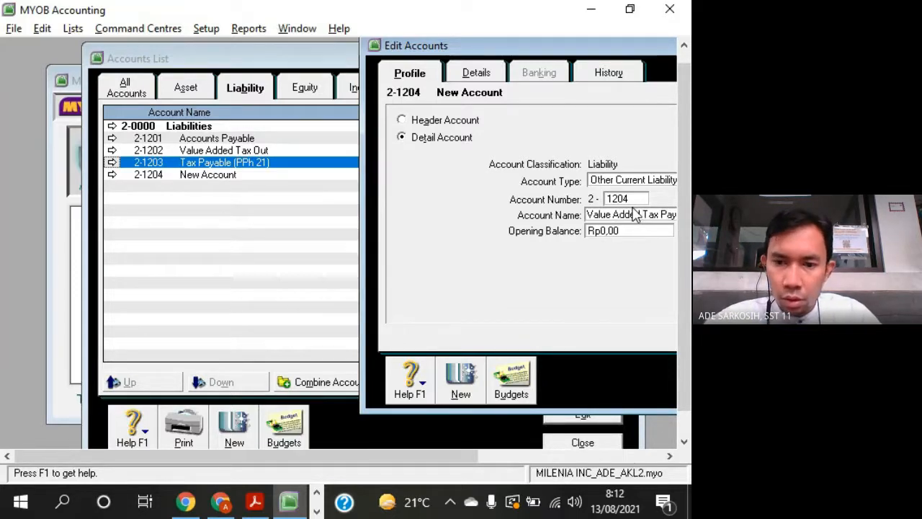
- Add another Other Current Liability account numbered 2-1205 and name it Salaries Payable as in the question sheet
{"action": "left_click", "coordinate": [459, 389]}
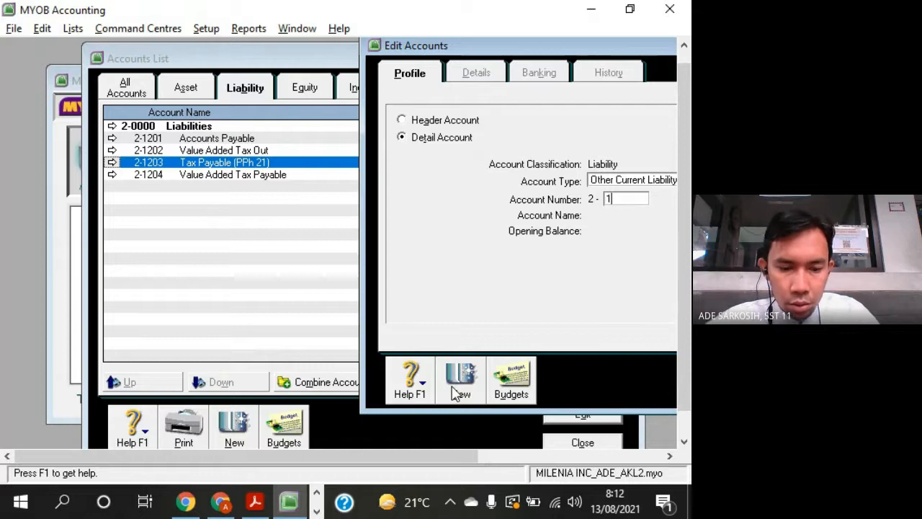
{"action": "type", "text": "1204"}
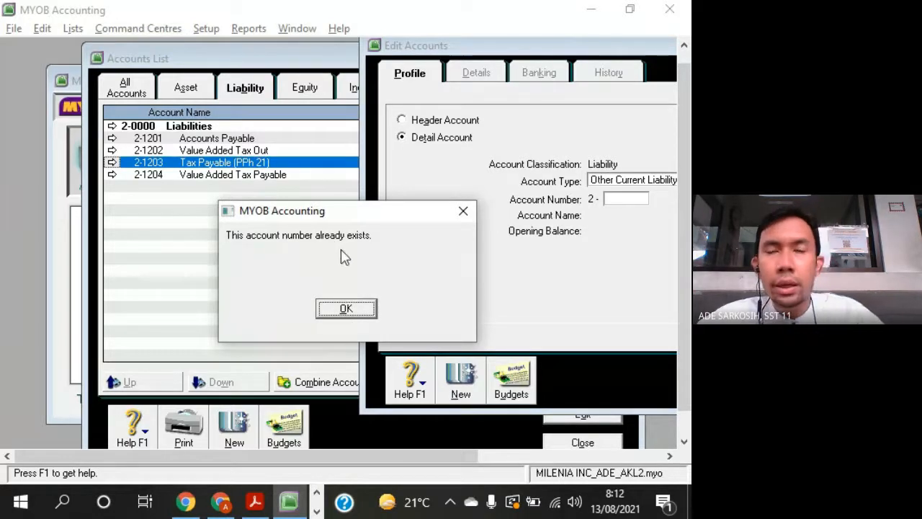
{"action": "left_click", "coordinate": [360, 318]}
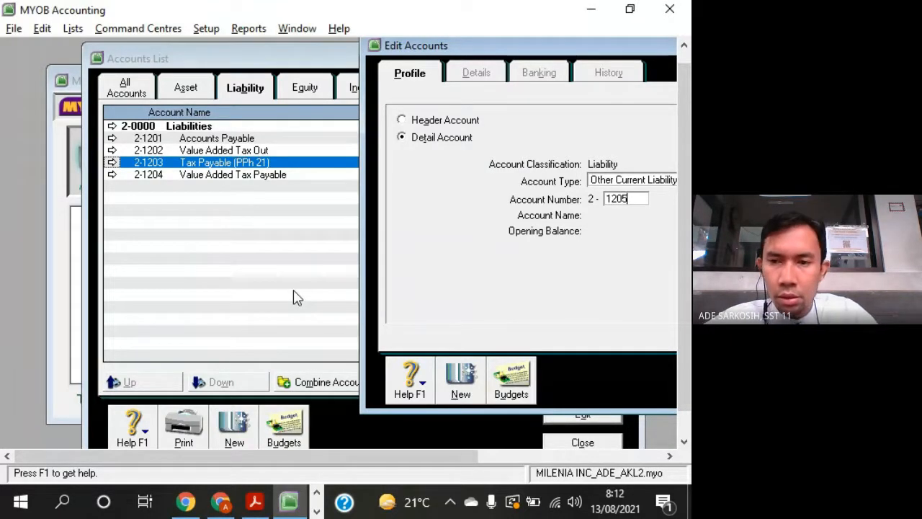
{"action": "key", "text": "Tab"}
{"action": "key", "text": "alt+Tab"}
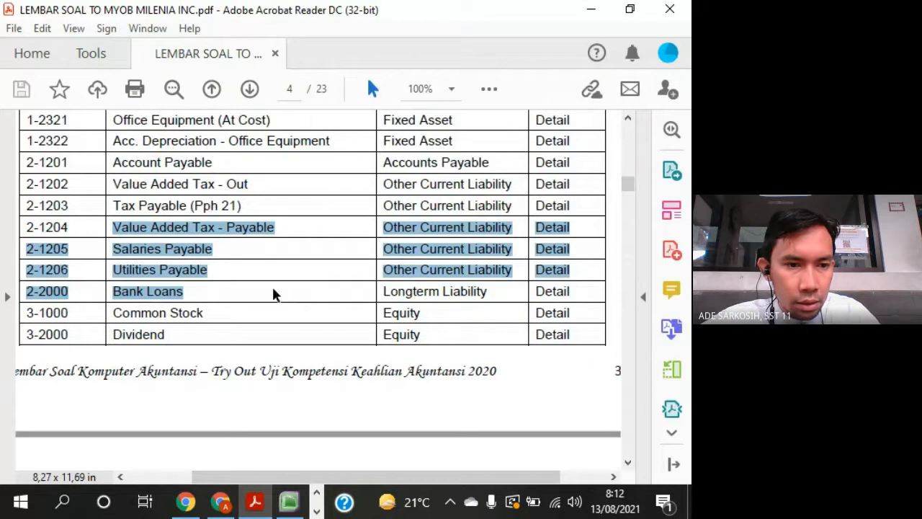
{"action": "key", "text": "alt+Tab"}
{"action": "type", "text": "S"}
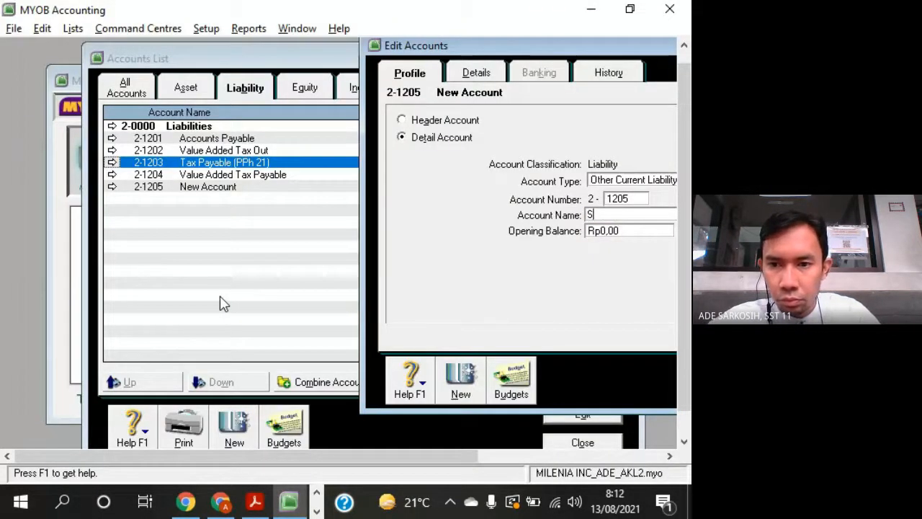
{"action": "type", "text": "alaries Payable"}
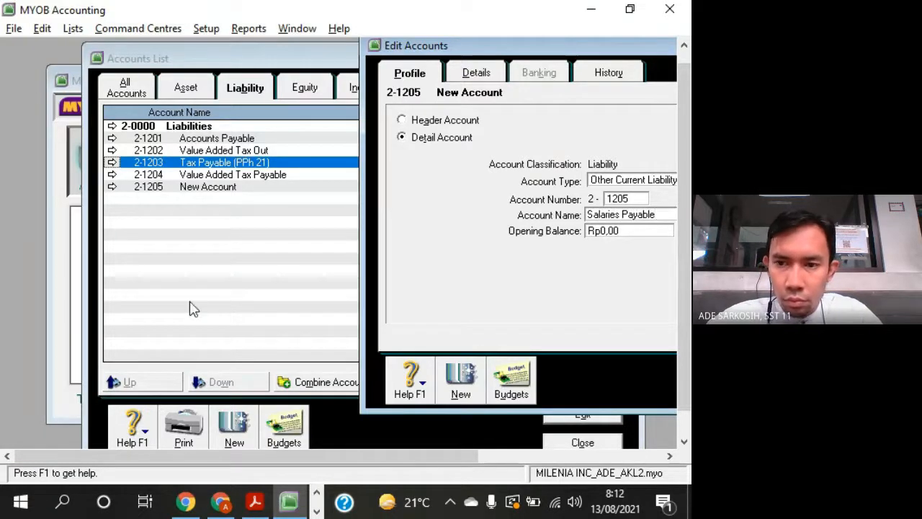
- Add Other Current Liability account 2-1206 and name it Utilities Payable as in the question sheet
{"action": "left_click", "coordinate": [462, 381]}
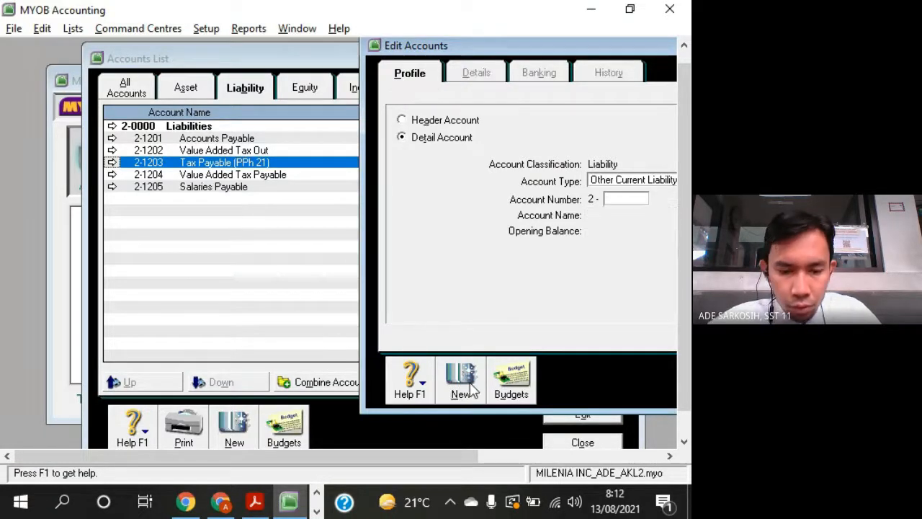
{"action": "type", "text": "1206"}
{"action": "key", "text": "Tab"}
{"action": "key", "text": "alt+Tab"}
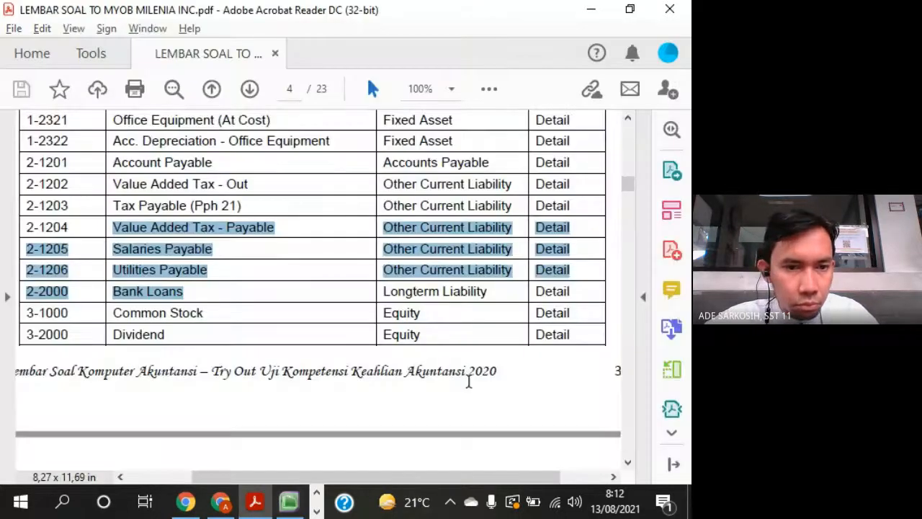
{"action": "key", "text": "alt+Tab"}
{"action": "type", "text": "Ut"}
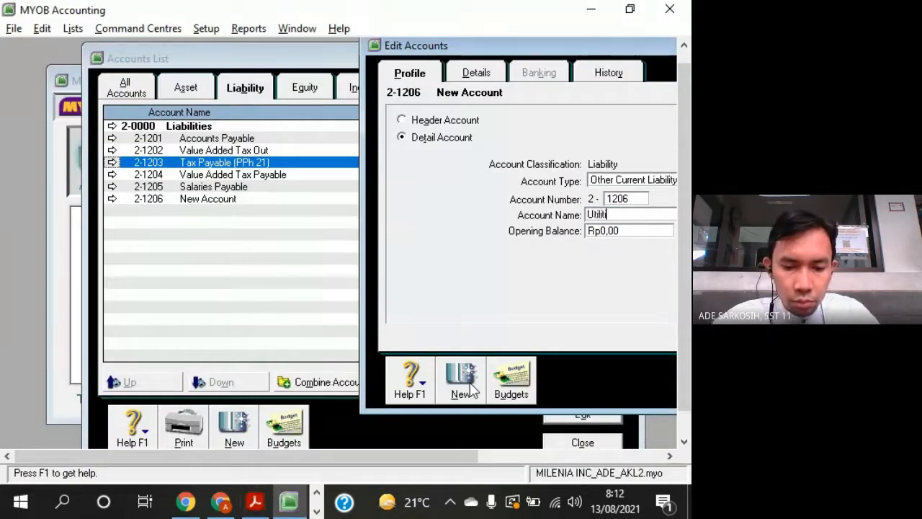
{"action": "type", "text": "ilities Payable"}
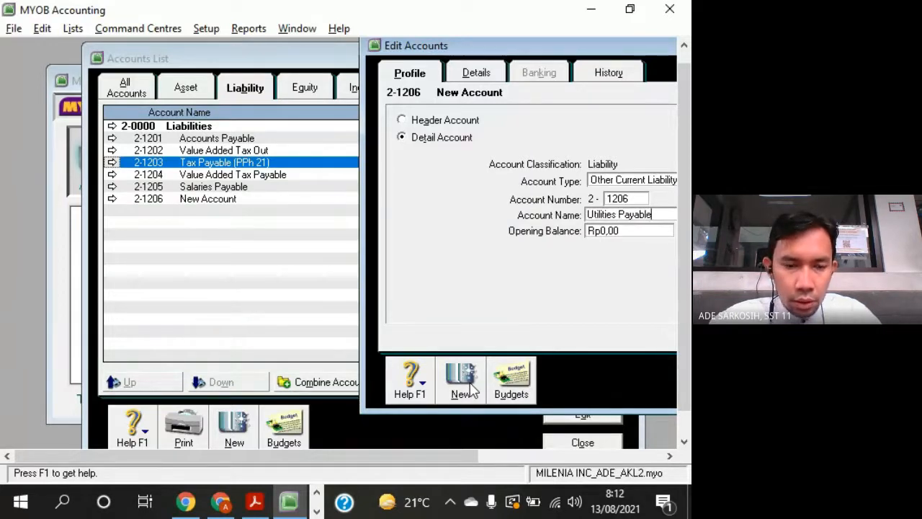
- Check the Bank Loans entry in the question sheet and start a new account of type Long Term Liability
{"action": "key", "text": "alt+Tab"}
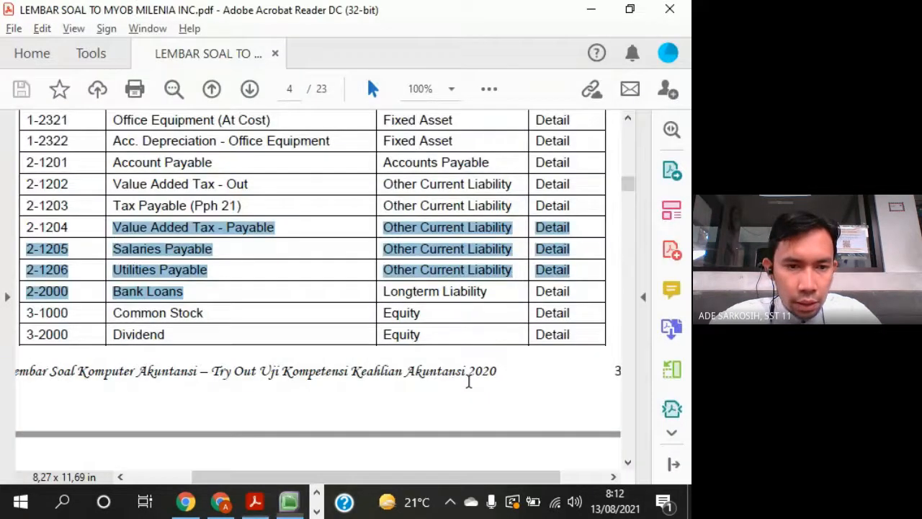
{"action": "left_click", "coordinate": [209, 298]}
{"action": "key", "text": "alt+Tab"}
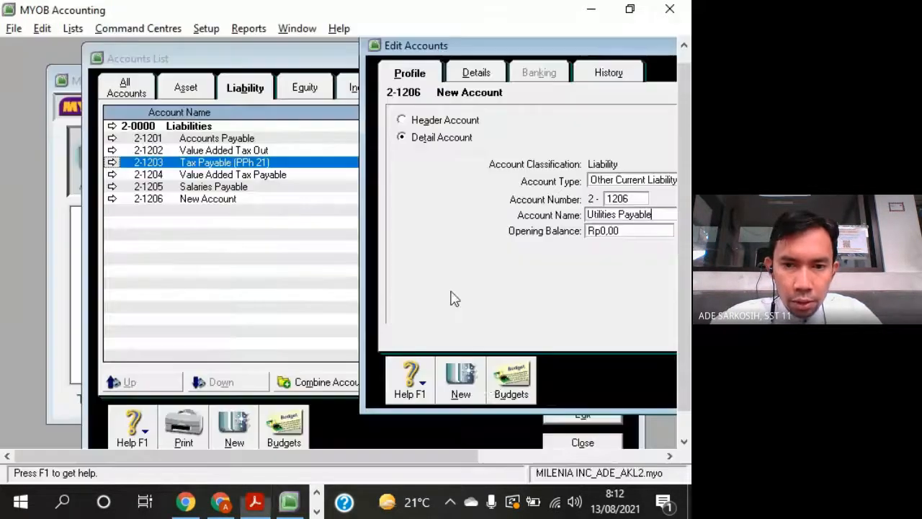
{"action": "left_click", "coordinate": [465, 380]}
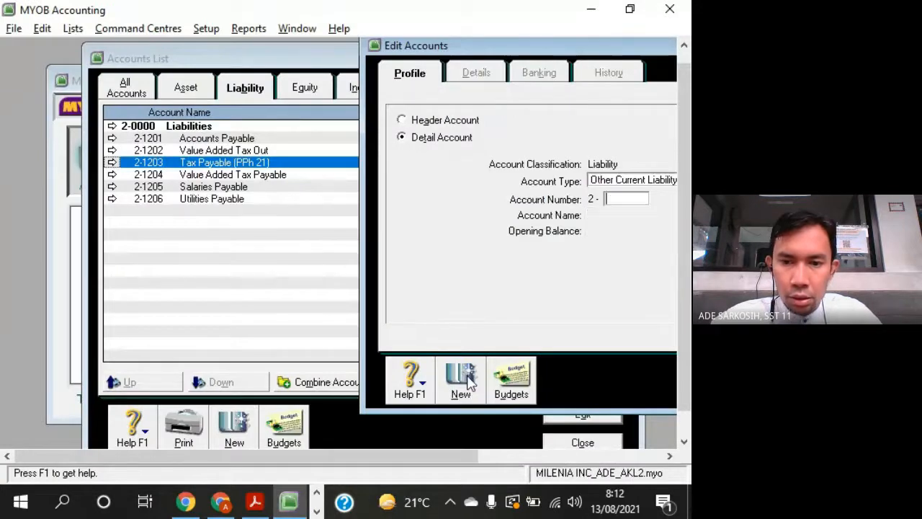
{"action": "left_click", "coordinate": [626, 182]}
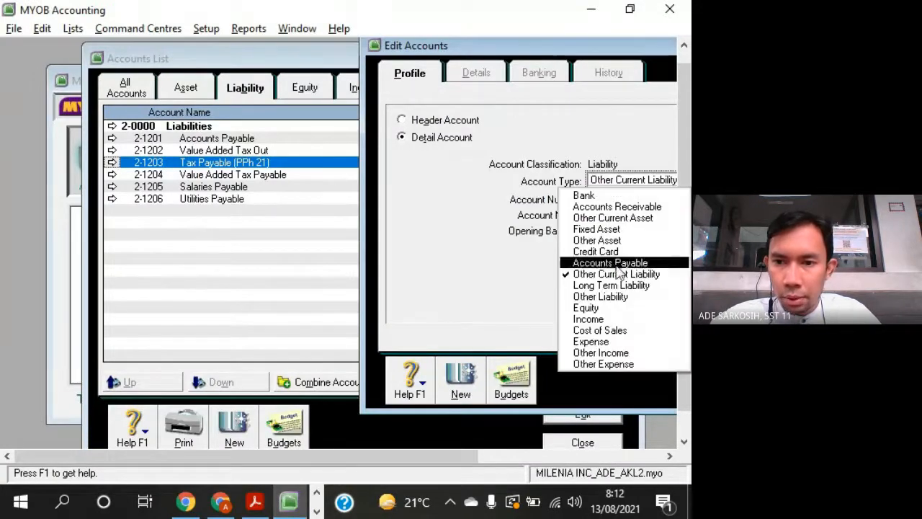
{"action": "left_click", "coordinate": [609, 289]}
{"action": "left_click", "coordinate": [630, 201]}
- Look up the Bank Loans account number in the question sheet and set the new account's number to 2-2000
{"action": "key", "text": "alt+Tab"}
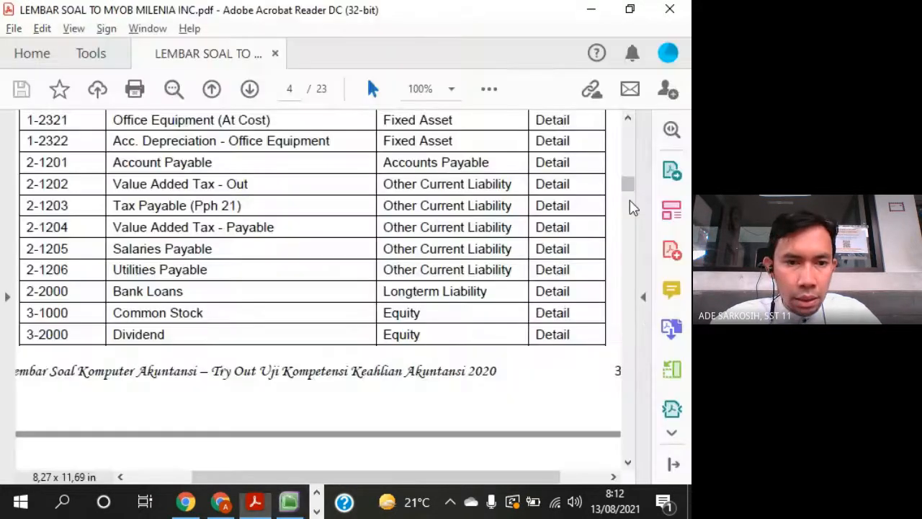
{"action": "key", "text": "alt+Tab"}
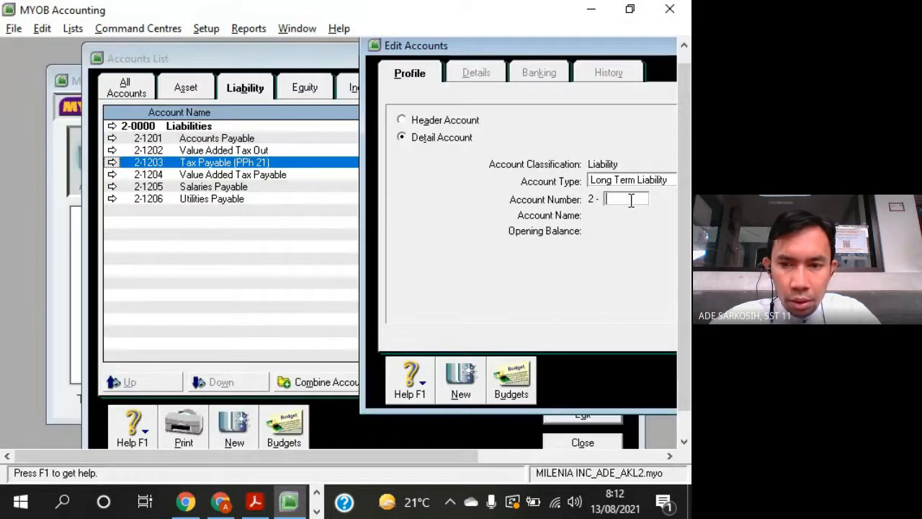
{"action": "type", "text": "2000"}
{"action": "key", "text": "Tab"}
- Name account 2-2000 Bank Loans and check the entry against the question sheet
{"action": "key", "text": "alt+Tab"}
{"action": "key", "text": "alt+Tab"}
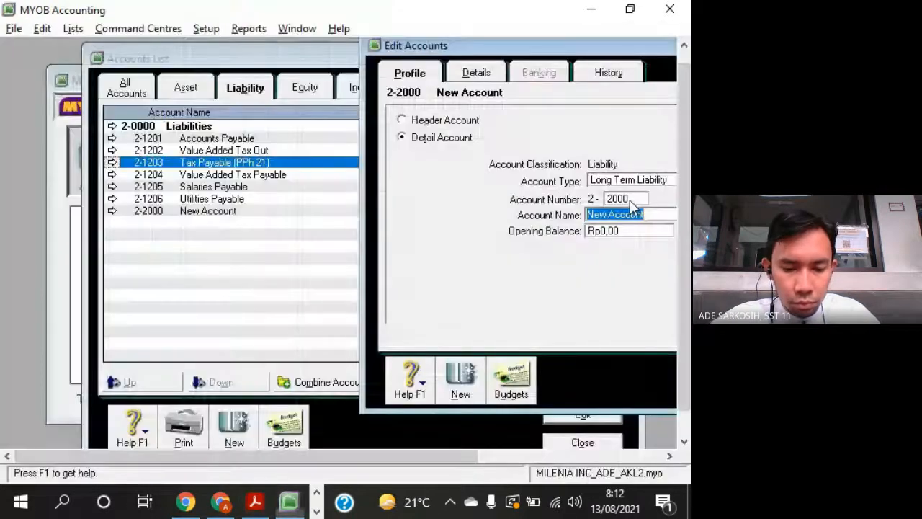
{"action": "type", "text": "Bank Loans"}
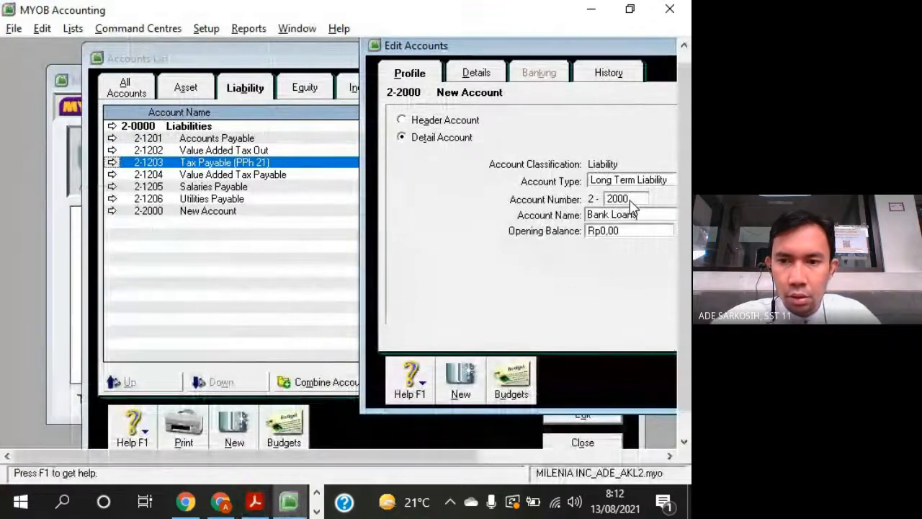
{"action": "key", "text": "alt+Tab"}
{"action": "key", "text": "alt+Tab"}
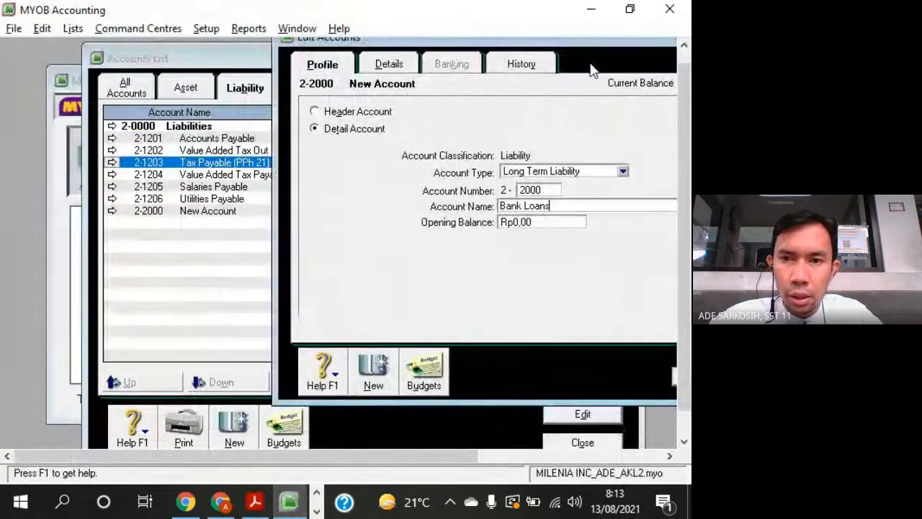
- Save the Bank Loans account and review the liability accounts list, comparing its structure with the asset accounts
{"action": "left_click", "coordinate": [637, 378]}
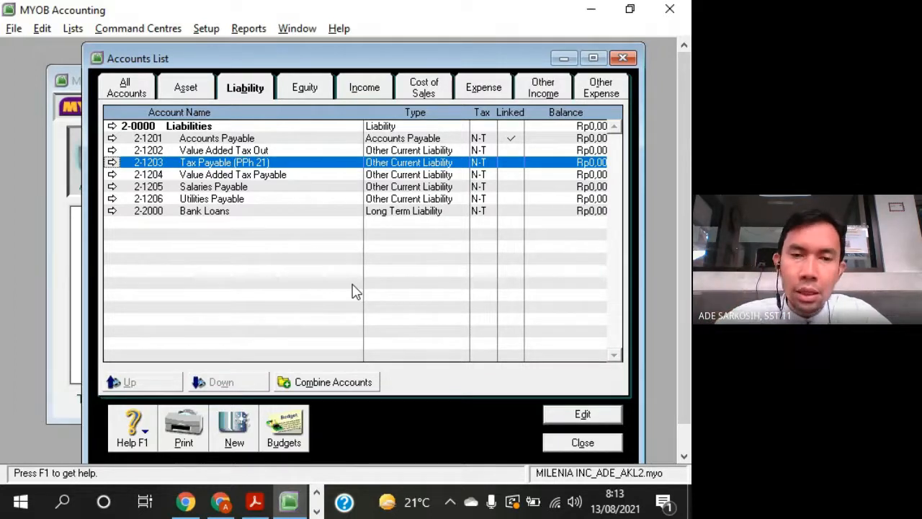
{"action": "left_click", "coordinate": [403, 176]}
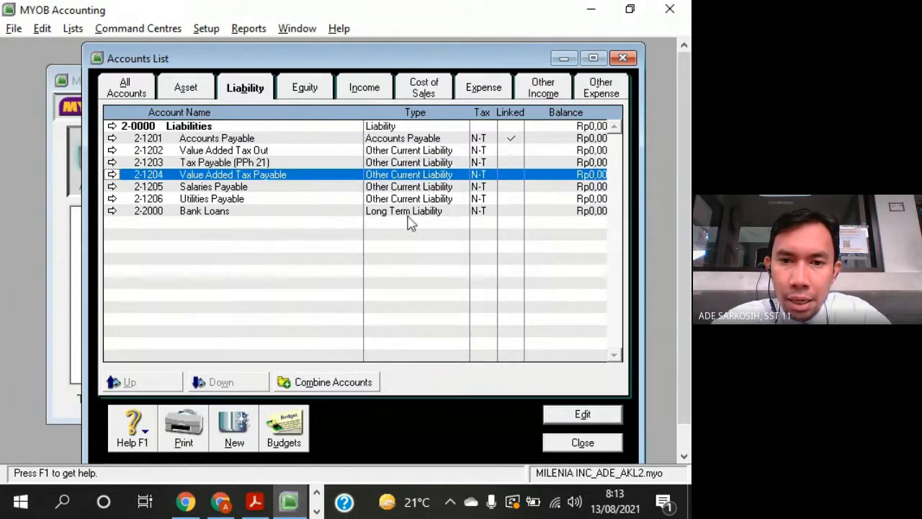
{"action": "left_click", "coordinate": [408, 214]}
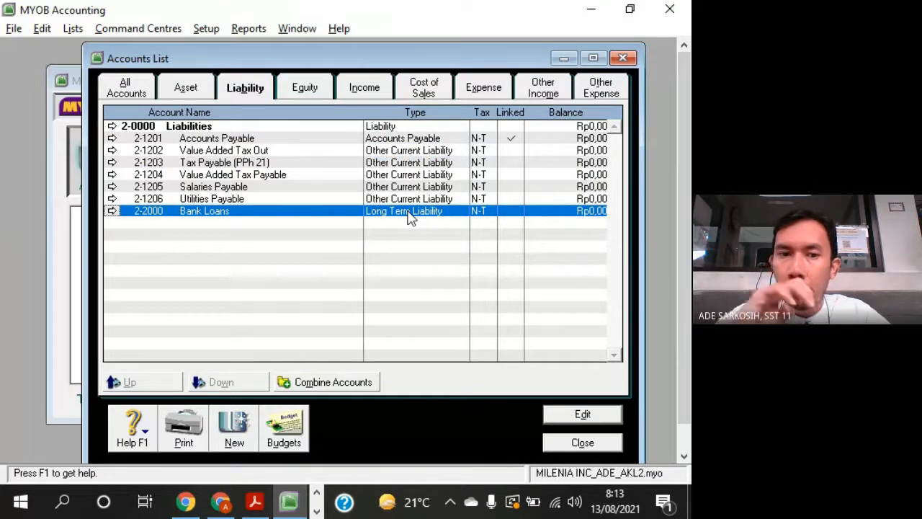
{"action": "left_click", "coordinate": [185, 87]}
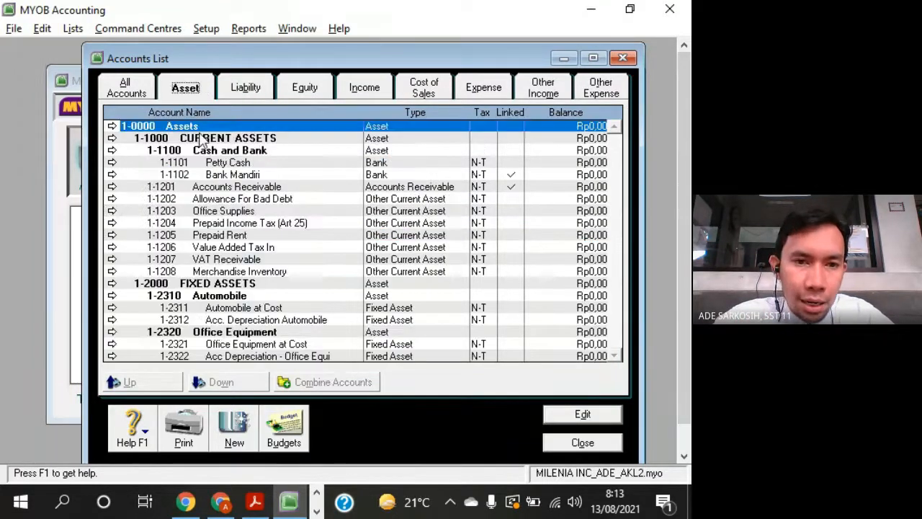
{"action": "left_click", "coordinate": [203, 139]}
{"action": "left_click", "coordinate": [222, 285]}
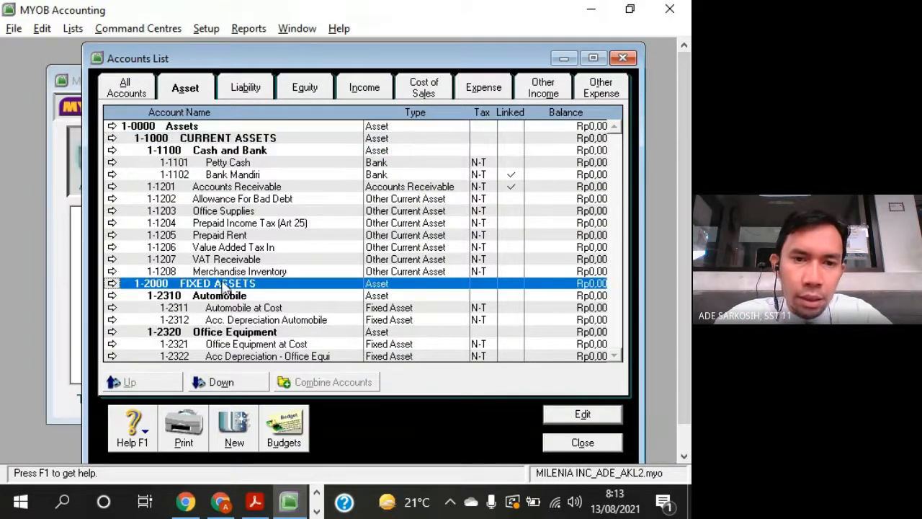
{"action": "left_click", "coordinate": [251, 93]}
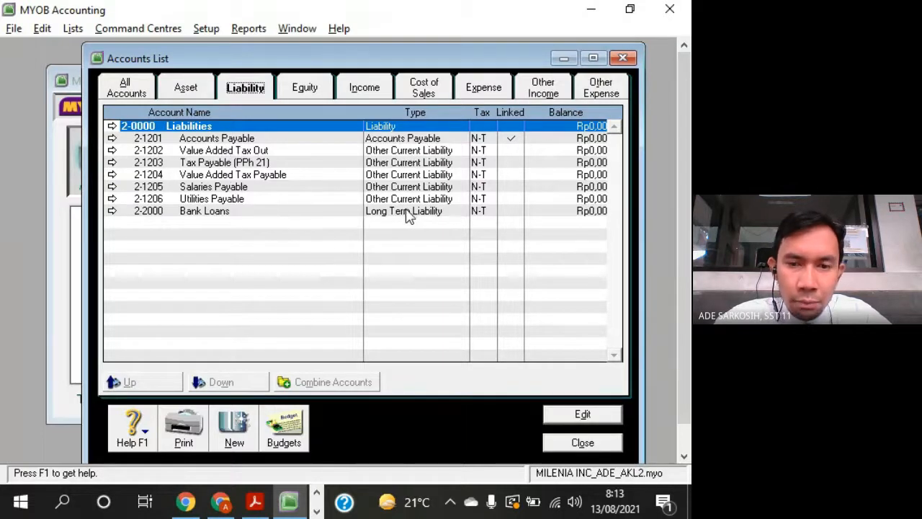
{"action": "left_click", "coordinate": [233, 212]}
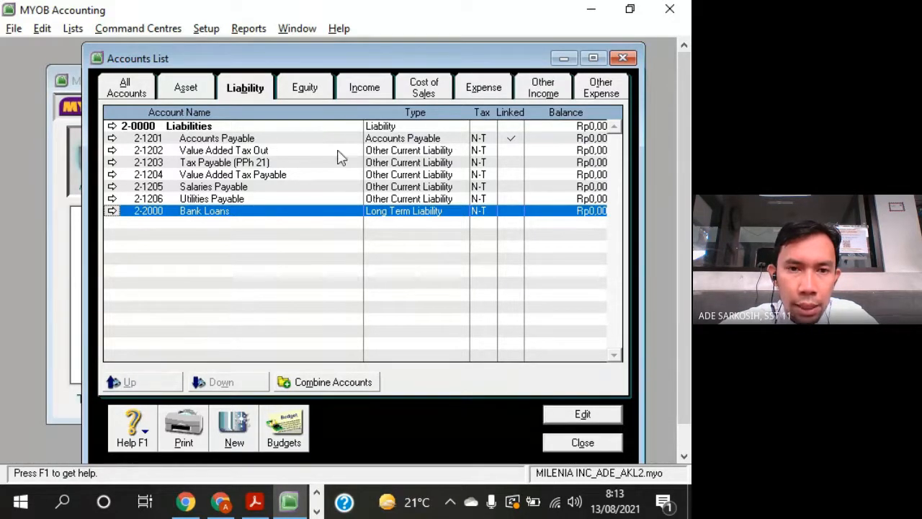
- Switch to the question sheet in Adobe Acrobat Reader and read the equity accounts from 3-1000 Common Stock to 3-4000 Current Earning
{"action": "key", "text": "alt+Tab"}
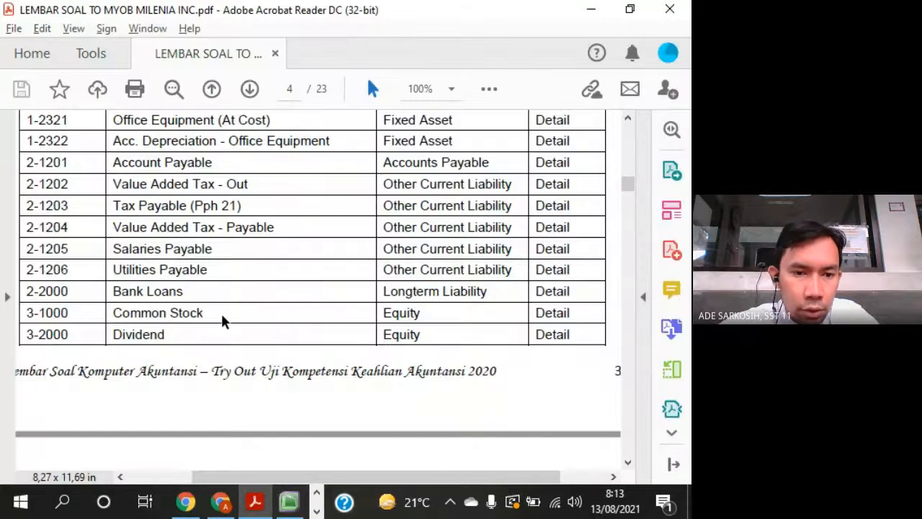
{"action": "left_click_drag", "start_coordinate": [186, 291], "coordinate": [178, 291]}
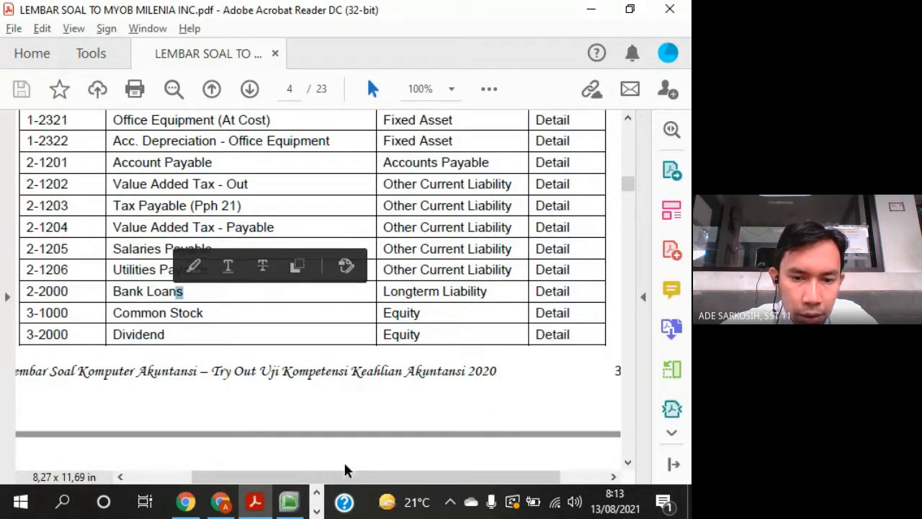
{"action": "left_click_drag", "start_coordinate": [353, 478], "coordinate": [344, 487]}
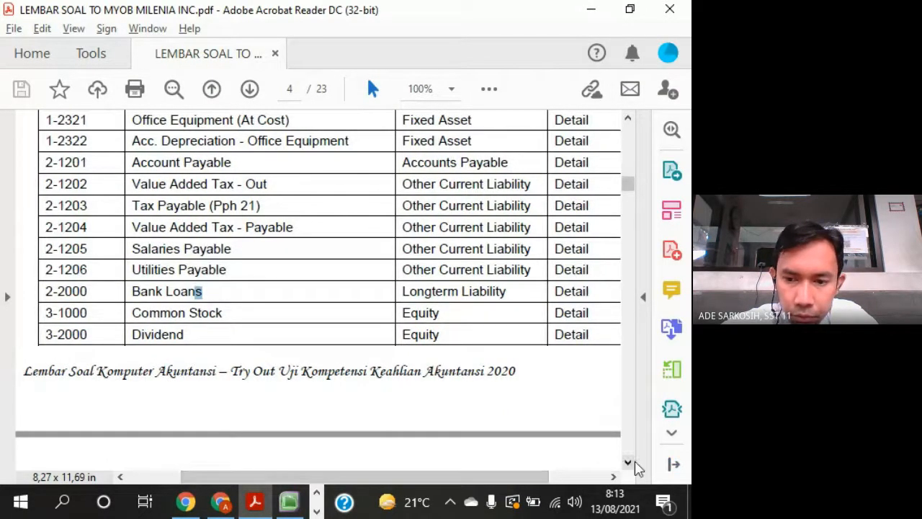
{"action": "left_click", "coordinate": [627, 462]}
{"action": "left_click", "coordinate": [628, 462]}
{"action": "left_click", "coordinate": [627, 461]}
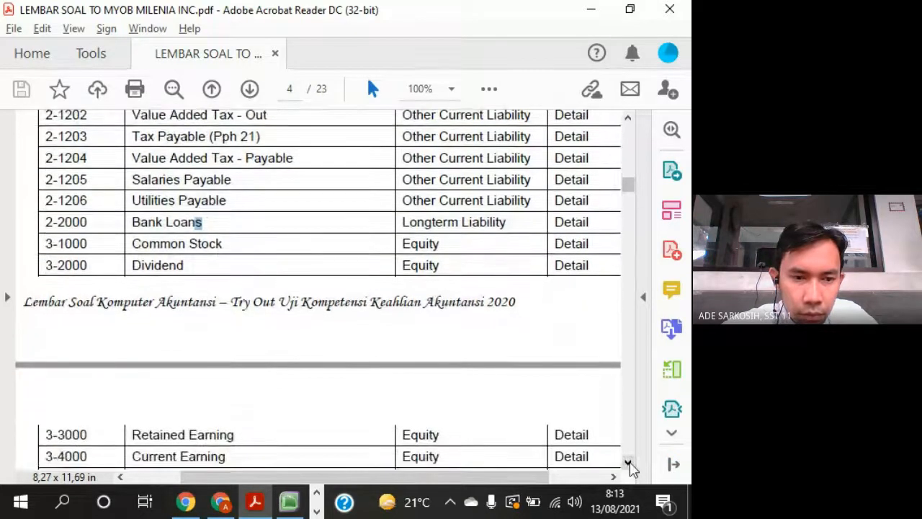
{"action": "left_click", "coordinate": [628, 462]}
{"action": "left_click", "coordinate": [628, 462]}
{"action": "left_click", "coordinate": [627, 462]}
{"action": "left_click", "coordinate": [628, 462]}
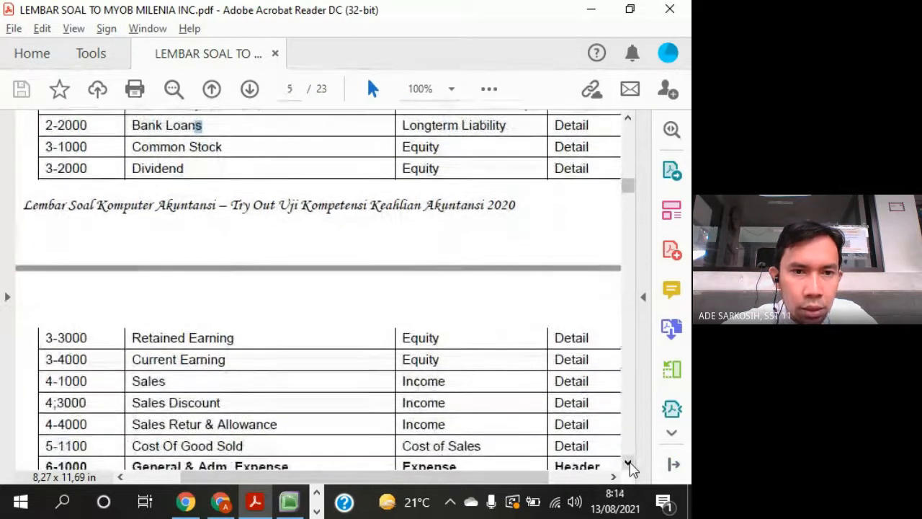
{"action": "left_click", "coordinate": [627, 461]}
{"action": "left_click", "coordinate": [628, 462]}
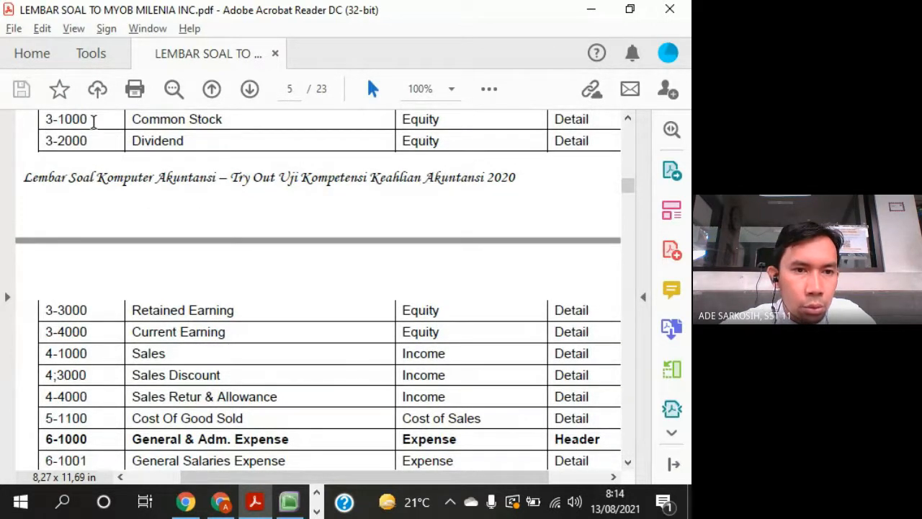
{"action": "left_click", "coordinate": [94, 139]}
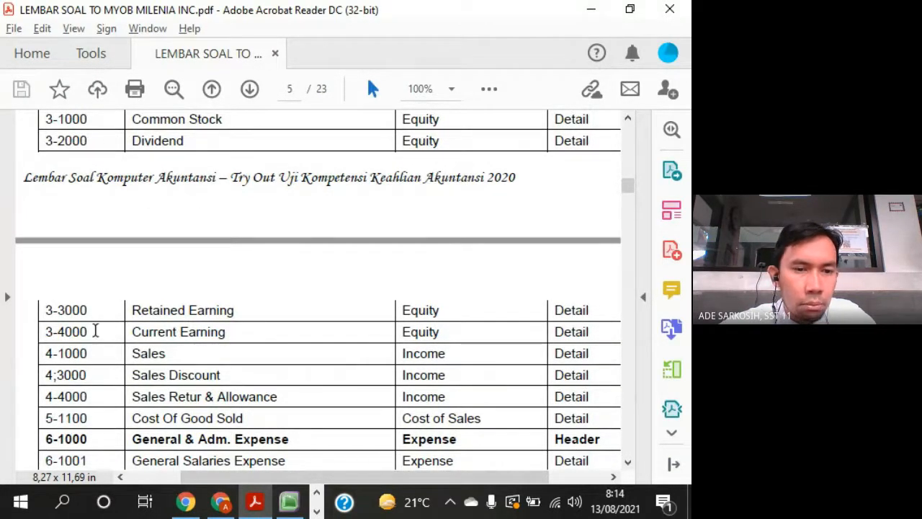
- Return to MYOB and examine the existing equity accounts and their linked marks
{"action": "key", "text": "alt+Tab"}
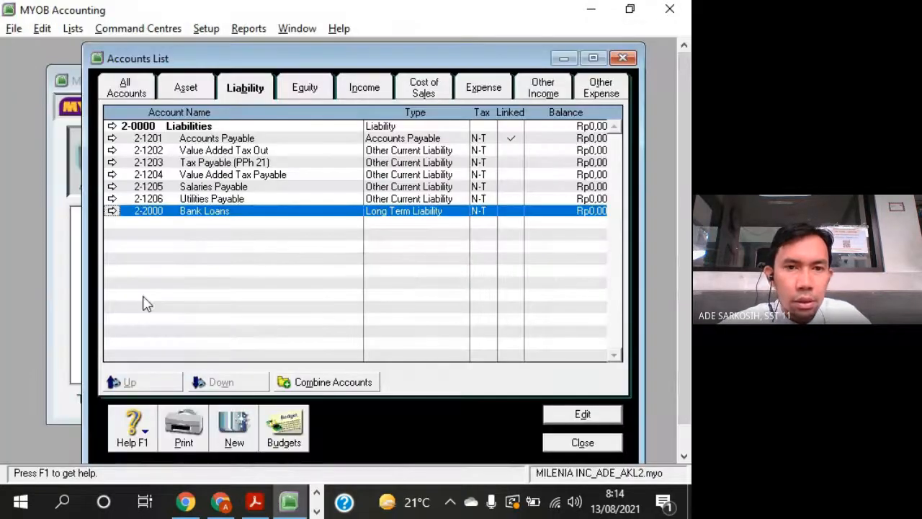
{"action": "left_click", "coordinate": [311, 92]}
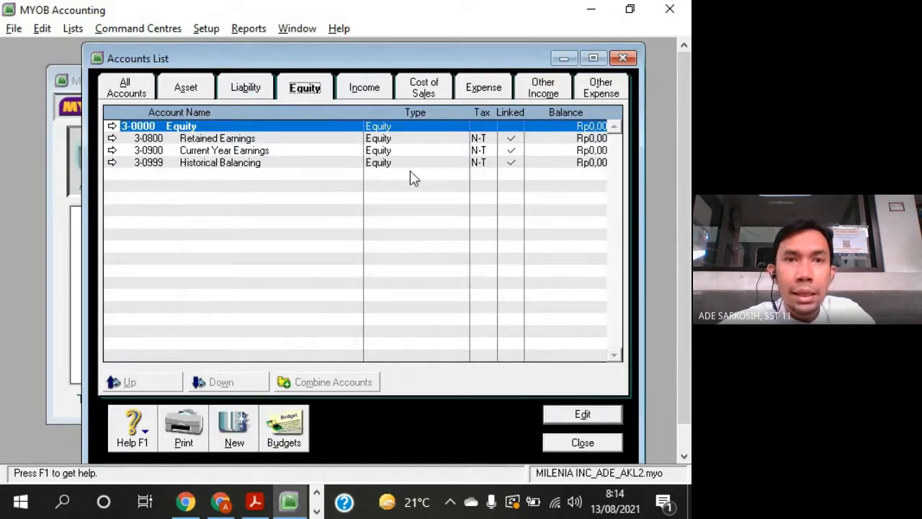
{"action": "left_click", "coordinate": [513, 151]}
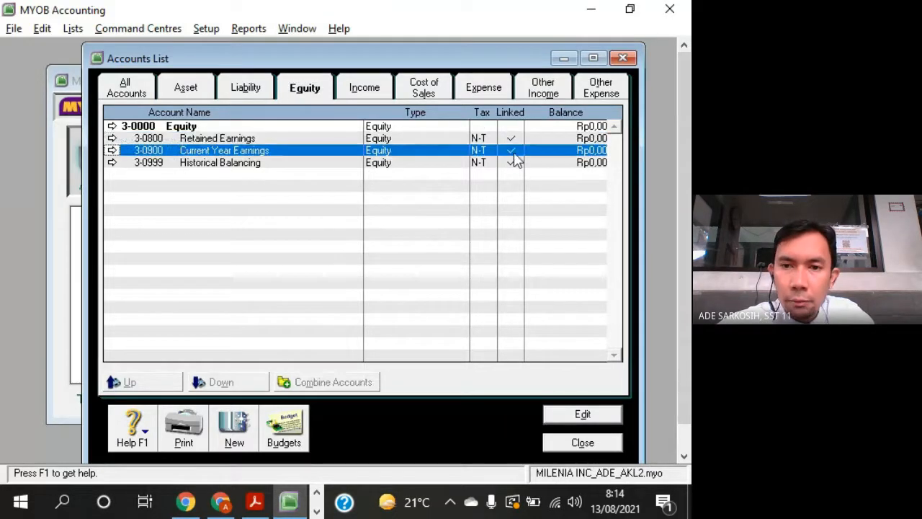
{"action": "left_click", "coordinate": [517, 168]}
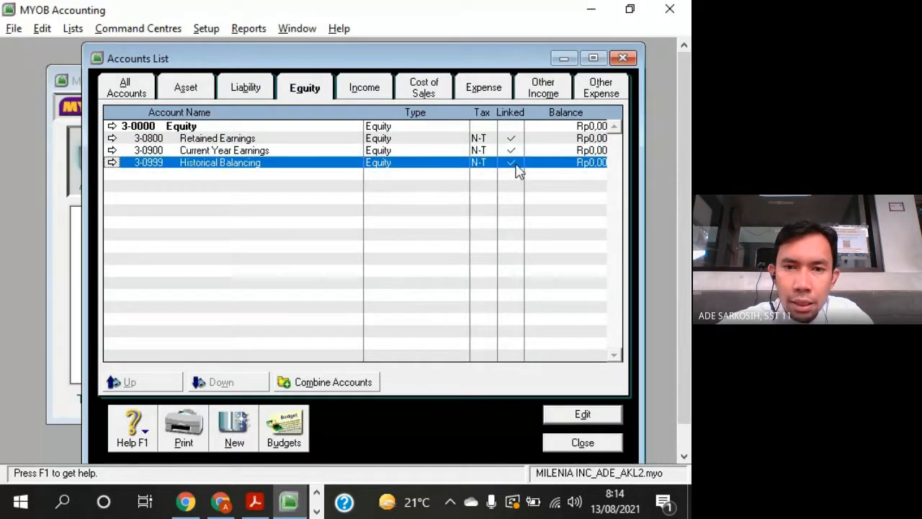
- Try to delete the Retained Earnings account and recheck the linked marks of the equity accounts
{"action": "double_click", "coordinate": [295, 144]}
{"action": "right_click", "coordinate": [353, 174]}
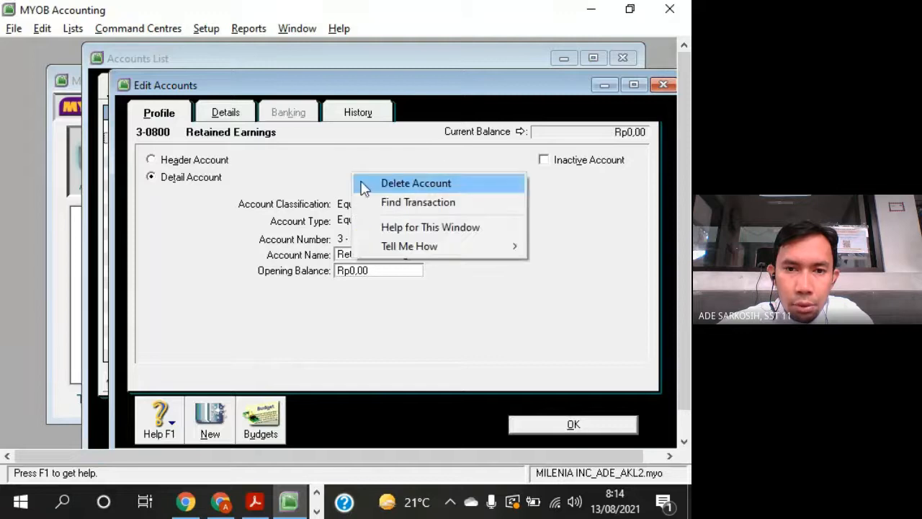
{"action": "left_click", "coordinate": [366, 187]}
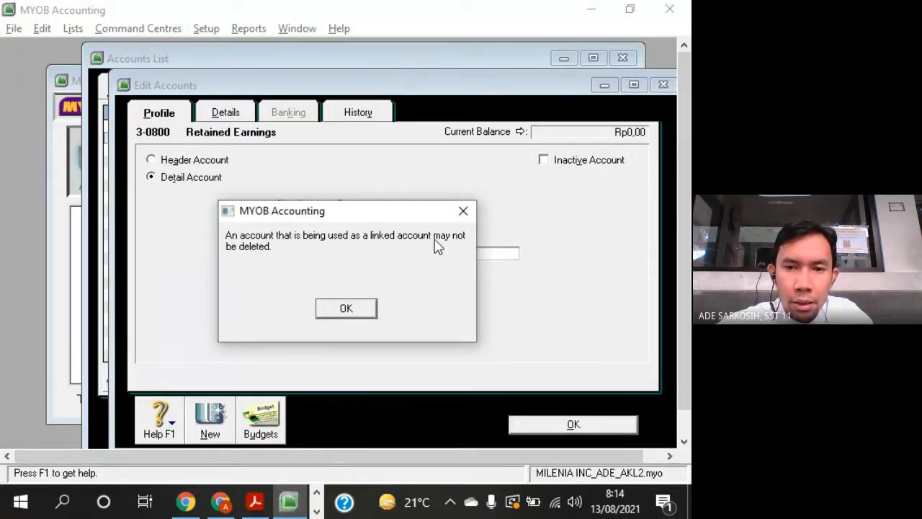
{"action": "left_click", "coordinate": [368, 310]}
{"action": "left_click", "coordinate": [662, 84]}
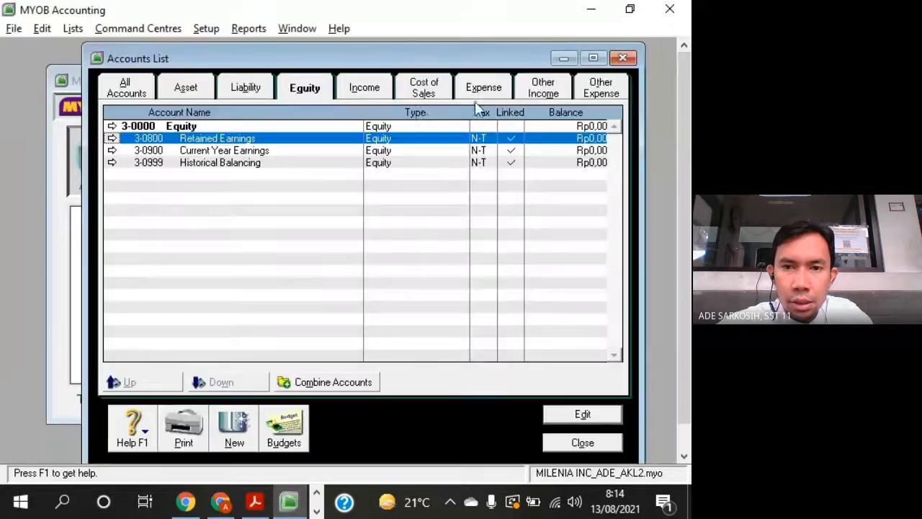
{"action": "left_click", "coordinate": [512, 152]}
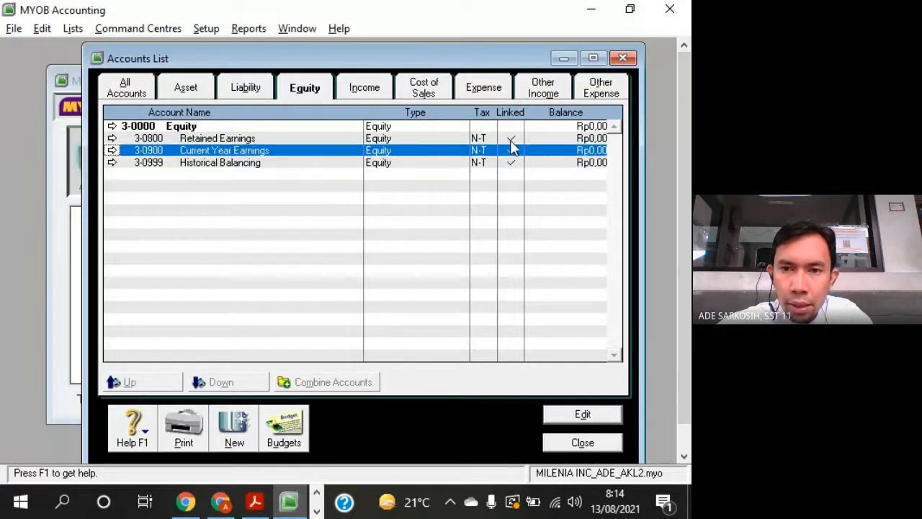
{"action": "left_click", "coordinate": [510, 139]}
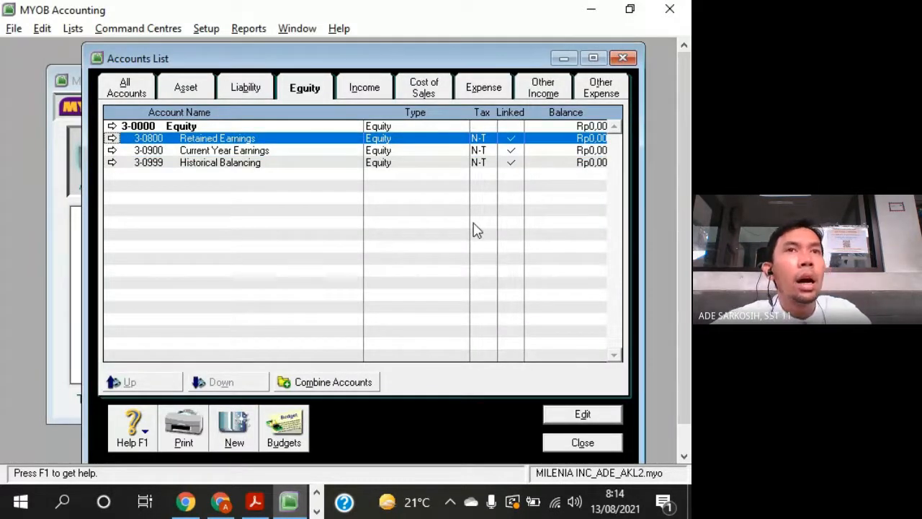
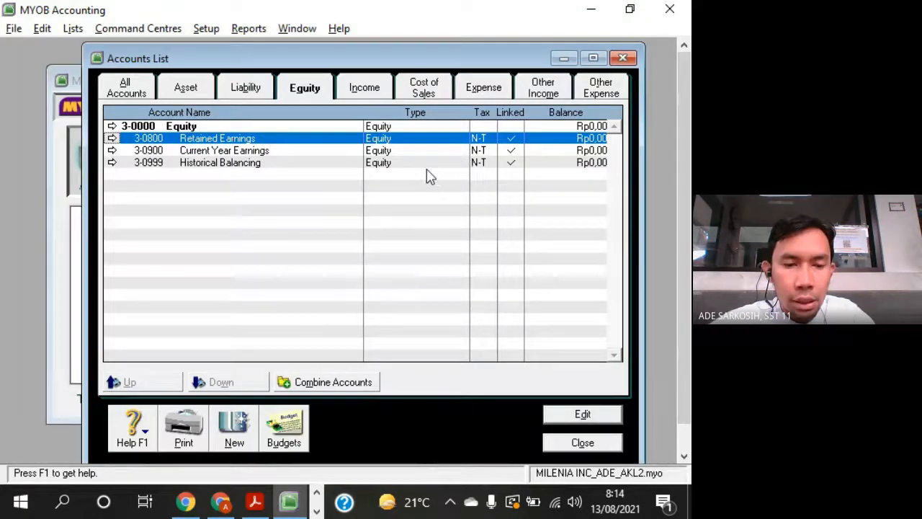
- Compare the Retained Earning and Current Earning rows of the question sheet in Adobe Acrobat Reader with the existing equity accounts in MYOB
{"action": "key", "text": "alt+Tab"}
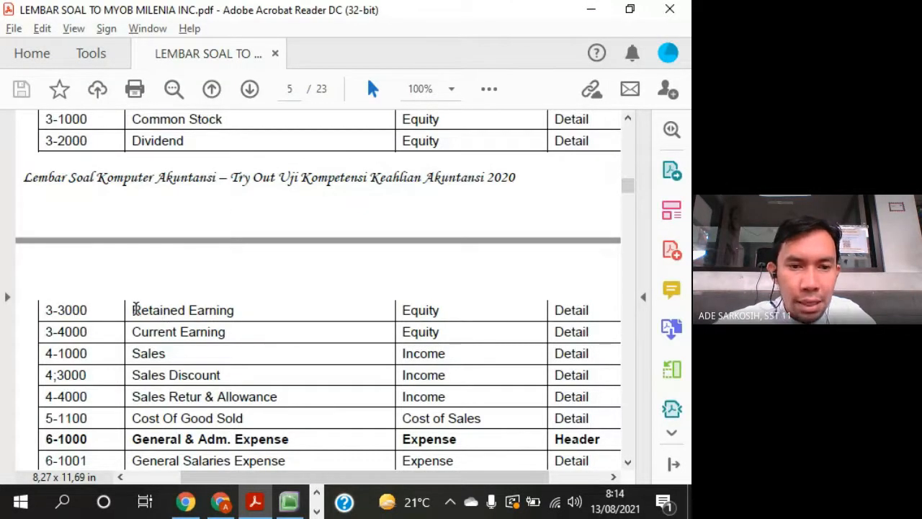
{"action": "left_click_drag", "start_coordinate": [132, 310], "coordinate": [234, 311]}
{"action": "left_click_drag", "start_coordinate": [132, 332], "coordinate": [222, 336]}
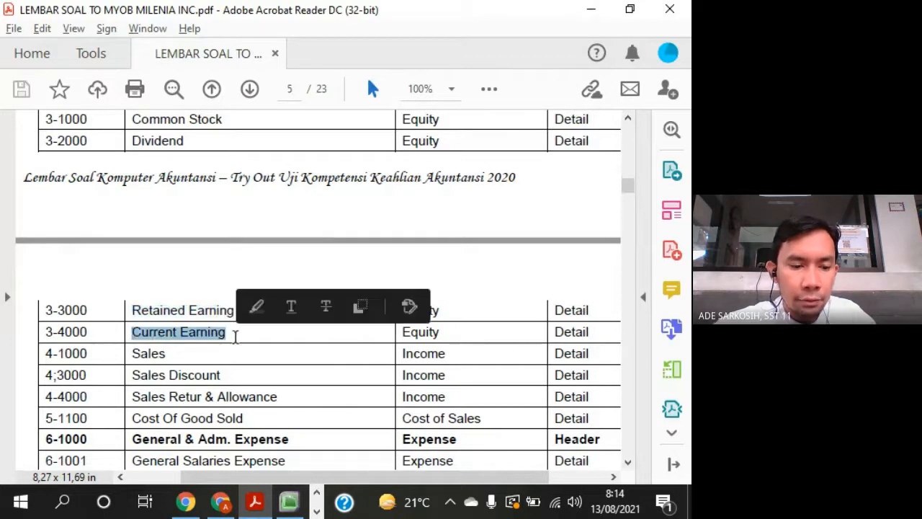
{"action": "key", "text": "alt+Tab"}
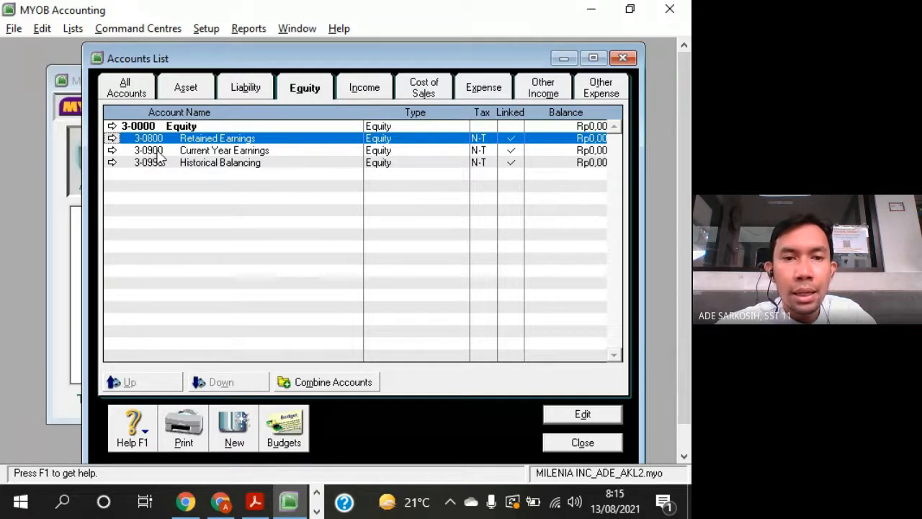
{"action": "left_click", "coordinate": [198, 149]}
{"action": "left_click", "coordinate": [201, 140]}
{"action": "key", "text": "alt+Tab"}
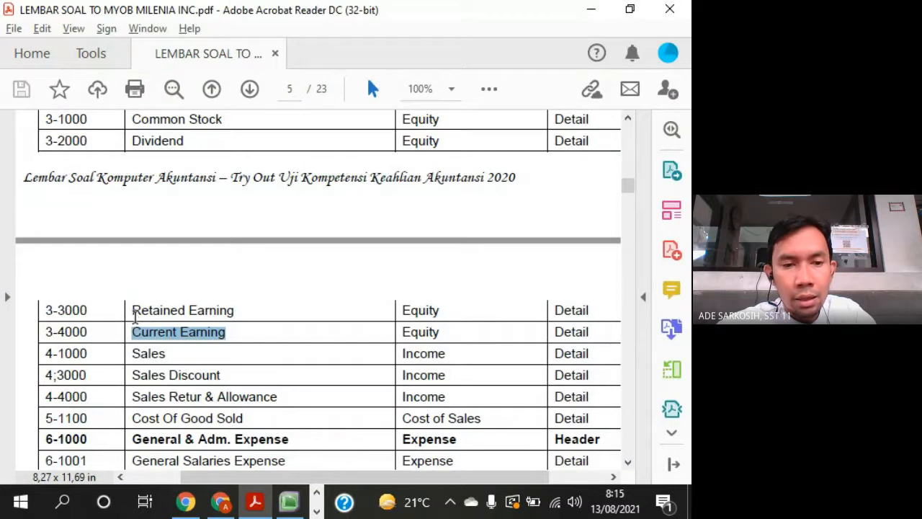
{"action": "left_click_drag", "start_coordinate": [134, 312], "coordinate": [225, 322]}
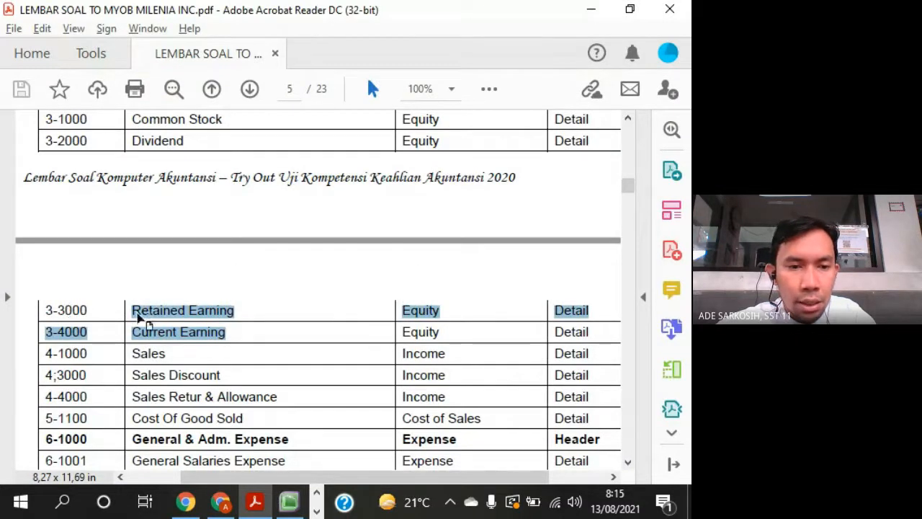
{"action": "left_click", "coordinate": [137, 313]}
{"action": "key", "text": "alt+Tab"}
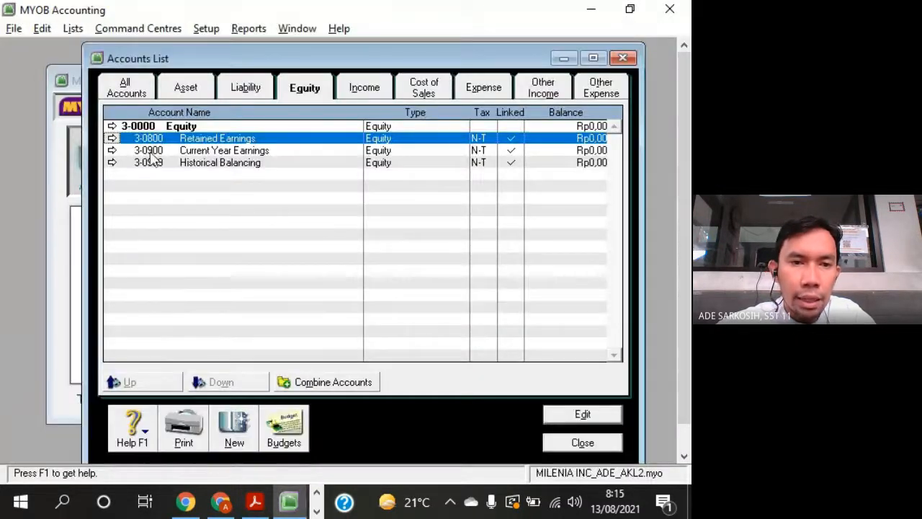
- Change the Retained Earnings account number to 3-3000, checking it against the question sheet, and save the account
{"action": "left_click", "coordinate": [115, 138]}
{"action": "type", "text": "3000"}
{"action": "key", "text": "Tab"}
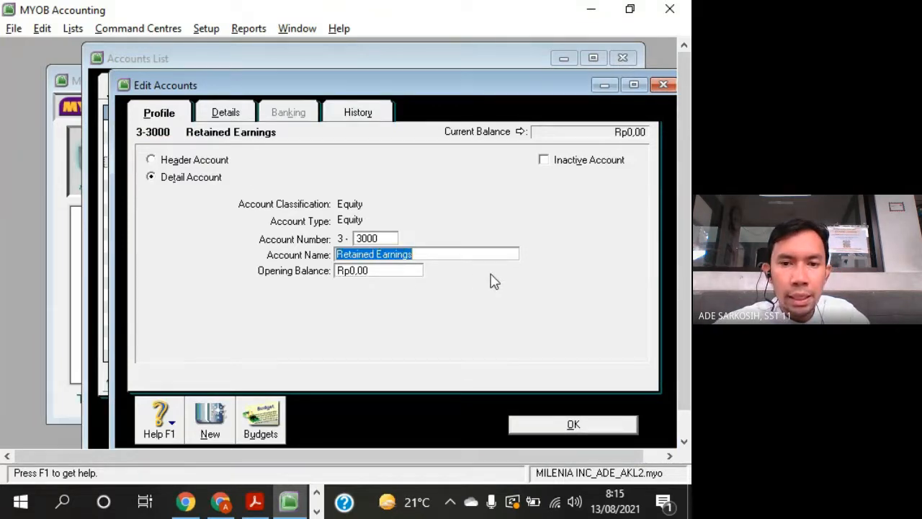
{"action": "key", "text": "alt+Tab"}
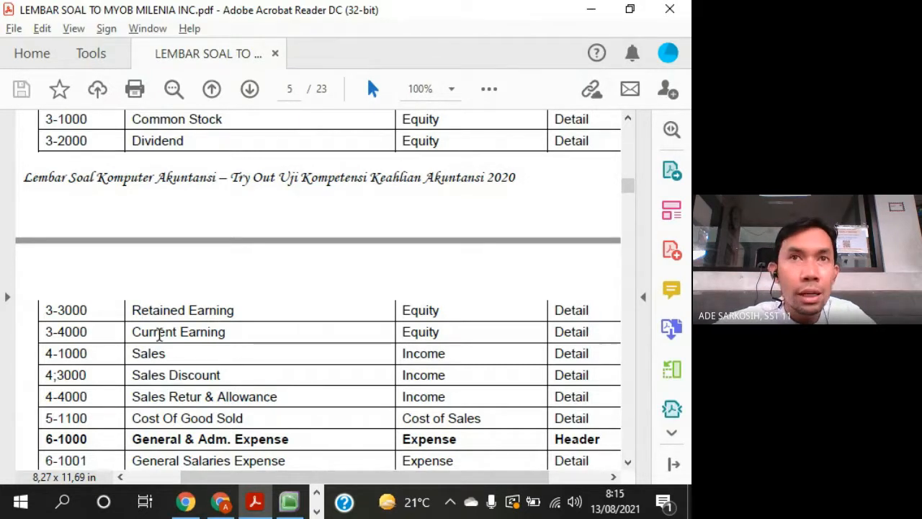
{"action": "key", "text": "alt+Tab"}
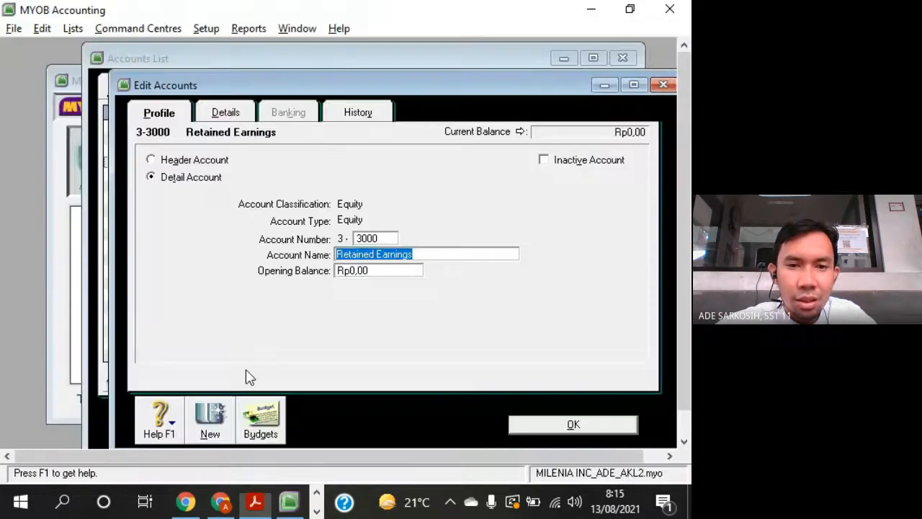
{"action": "left_click_drag", "start_coordinate": [450, 85], "coordinate": [368, 45]}
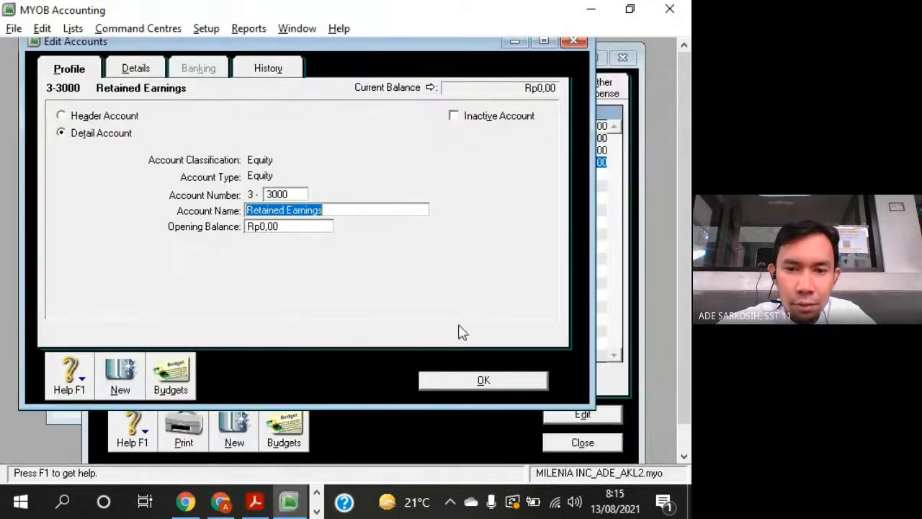
{"action": "left_click", "coordinate": [503, 382]}
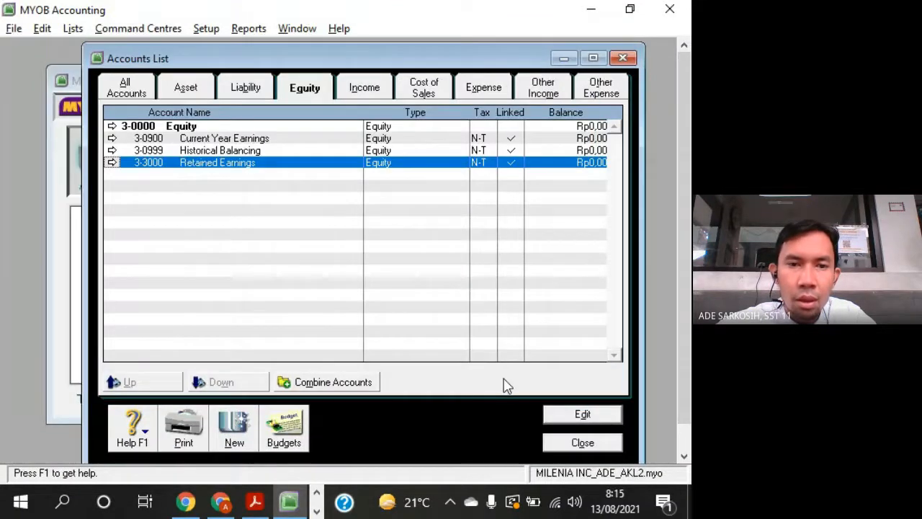
- Look up the current earning account's number in the question sheet and set the Current Year Earnings account number to 3-4000
{"action": "left_click", "coordinate": [247, 143]}
{"action": "key", "text": "alt+Tab"}
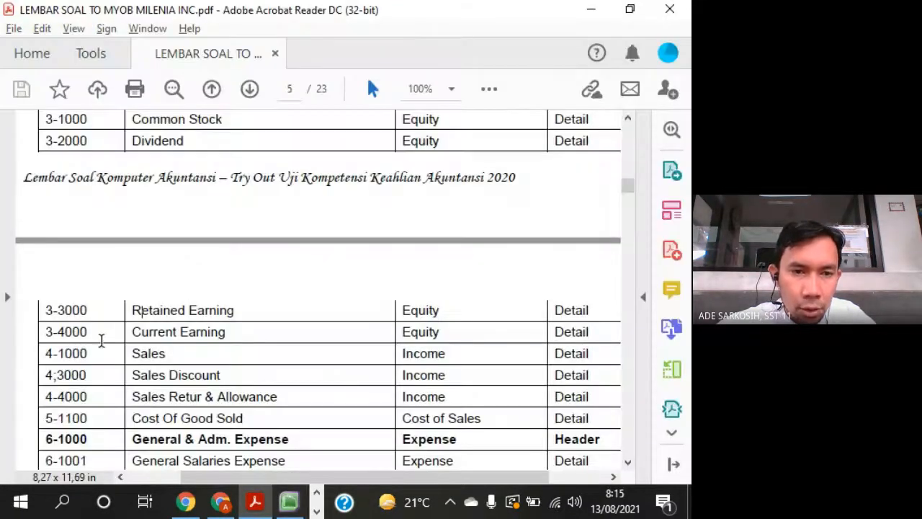
{"action": "key", "text": "alt+Tab"}
{"action": "left_click", "coordinate": [114, 141]}
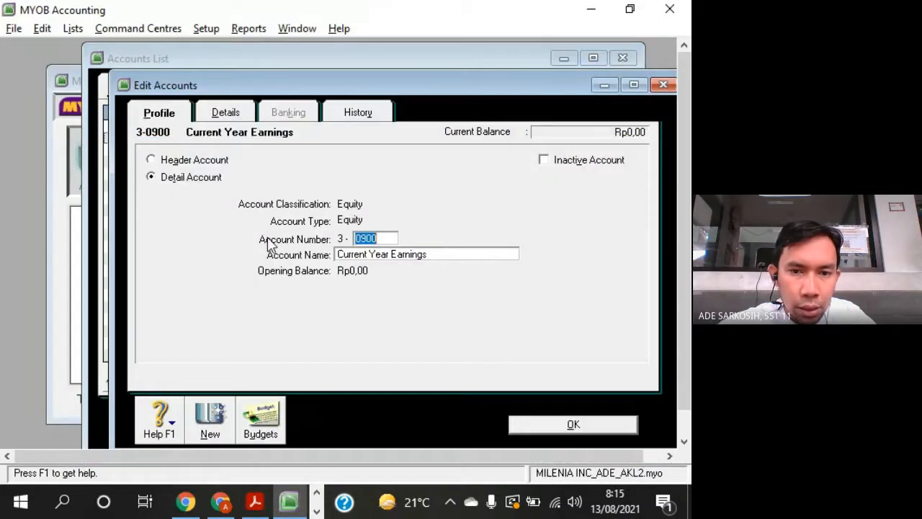
{"action": "type", "text": "4000"}
{"action": "key", "text": "Tab"}
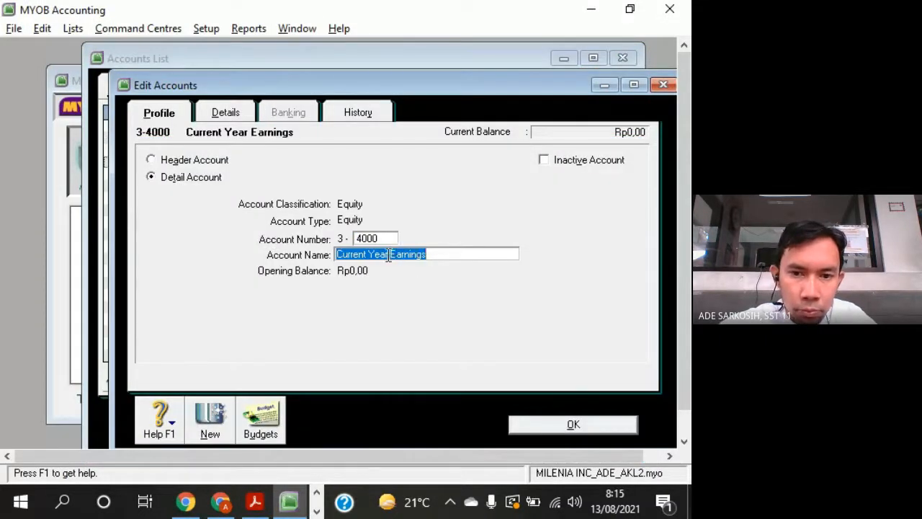
- Rename the Current Year Earnings account as Current Earnings and save it
{"action": "left_click", "coordinate": [388, 256]}
{"action": "key", "text": "BackSpace"}
{"action": "key", "text": "BackSpace"}
{"action": "key", "text": "BackSpace"}
{"action": "key", "text": "BackSpace"}
{"action": "key", "text": "BackSpace"}
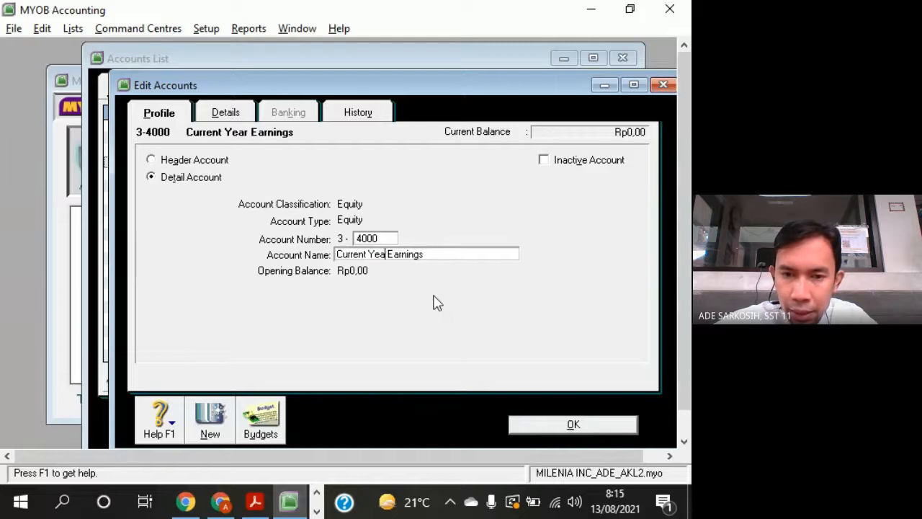
{"action": "key", "text": "BackSpace"}
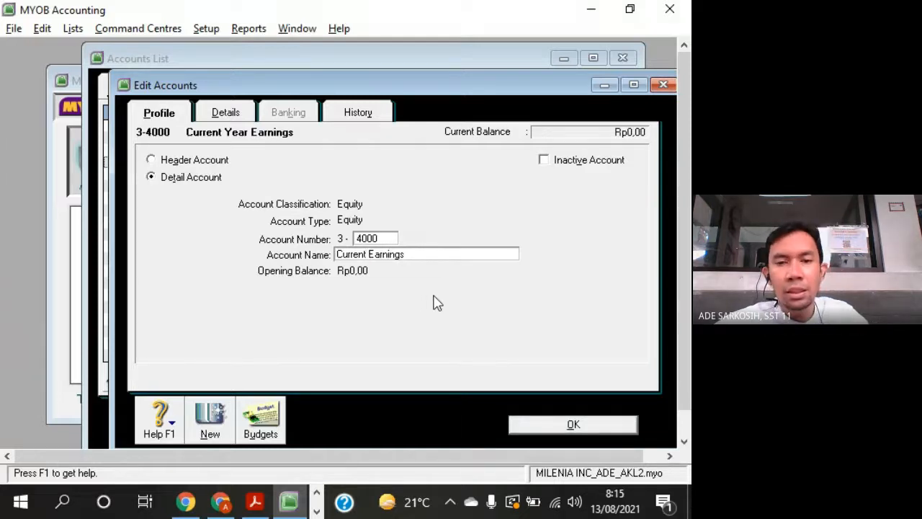
{"action": "left_click_drag", "start_coordinate": [501, 86], "coordinate": [502, 57]}
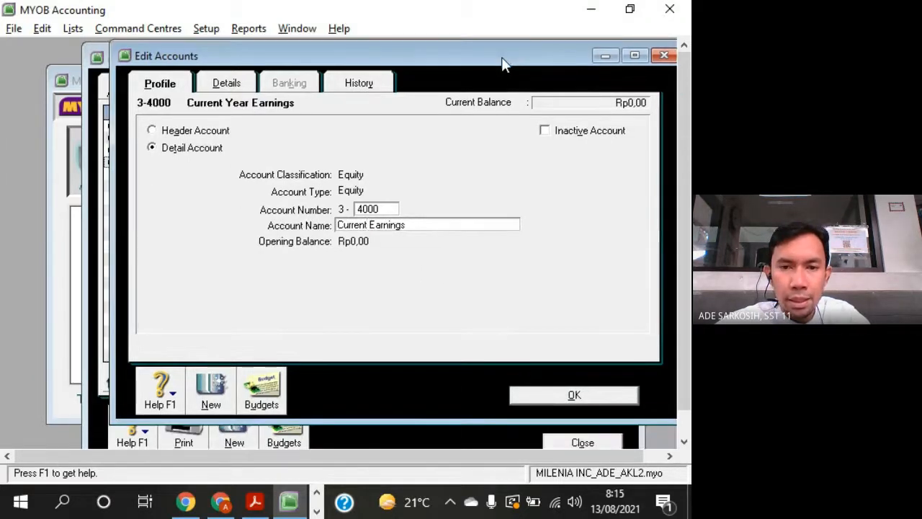
{"action": "left_click", "coordinate": [628, 394]}
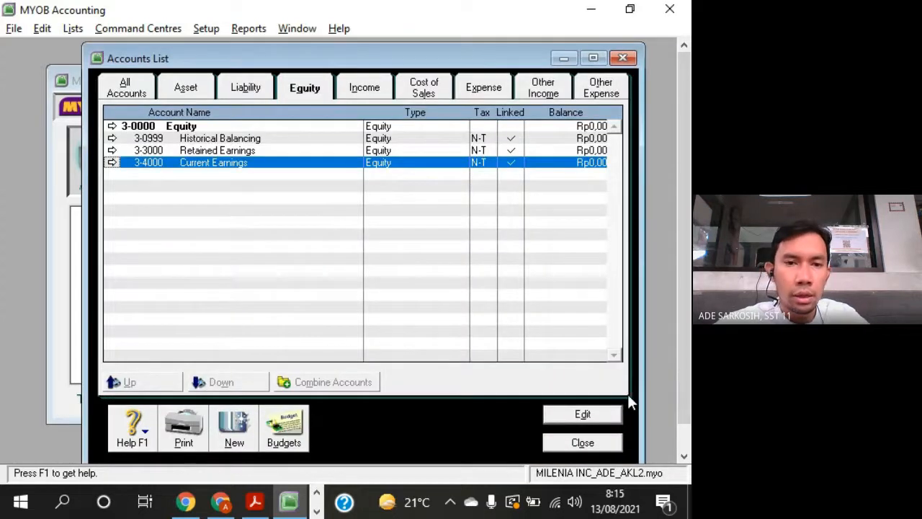
- Read the Common Stock and Dividend rows in the Acrobat question sheet and compare them with the equity accounts in MYOB
{"action": "key", "text": "alt+Tab"}
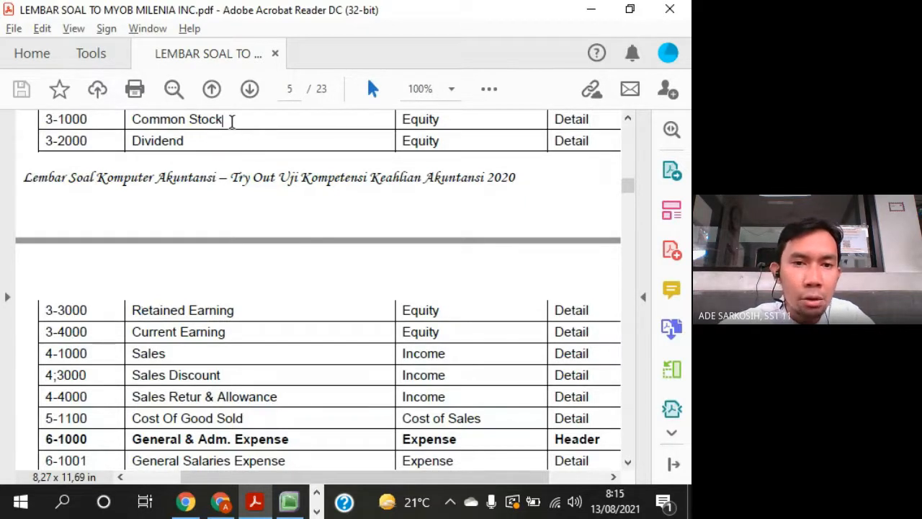
{"action": "left_click", "coordinate": [224, 120]}
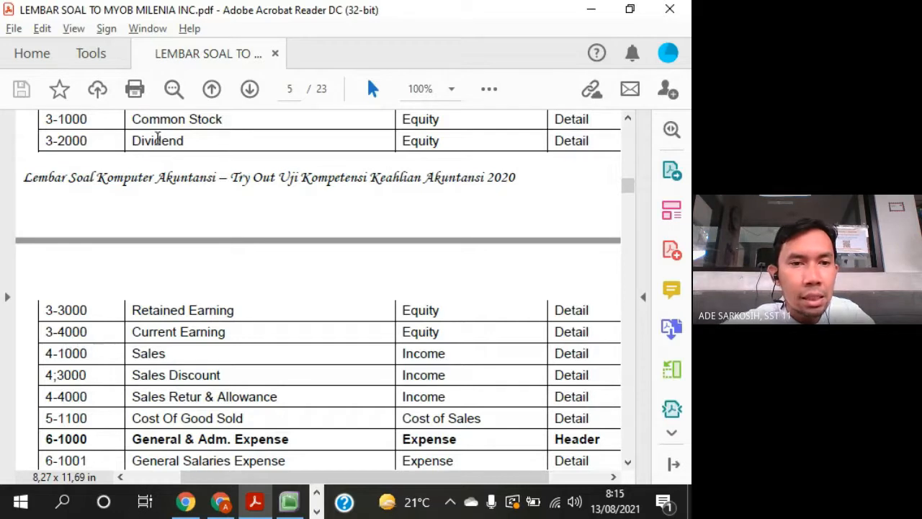
{"action": "left_click_drag", "start_coordinate": [131, 122], "coordinate": [184, 142]}
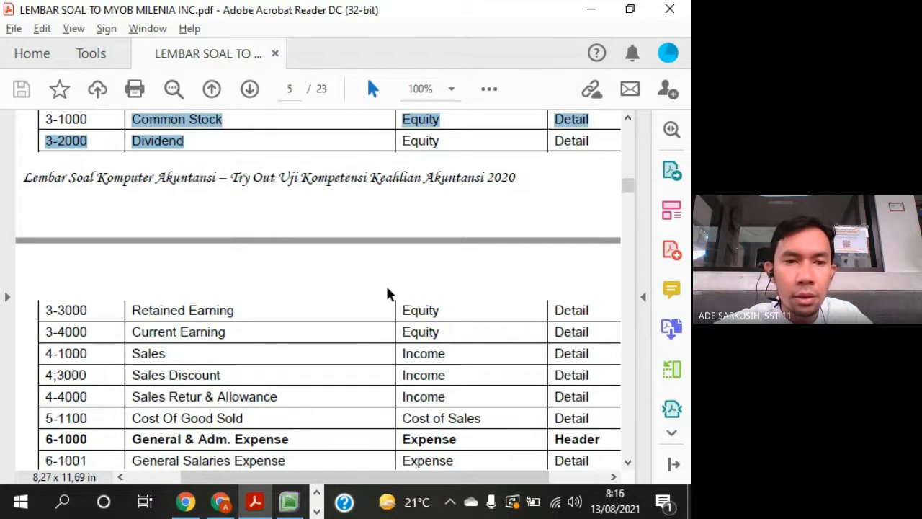
{"action": "key", "text": "alt+Tab"}
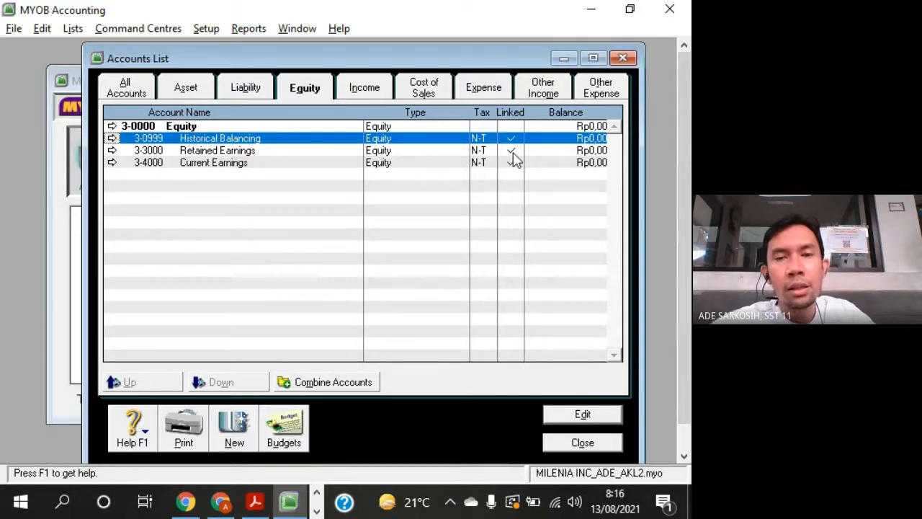
{"action": "key", "text": "alt+Tab"}
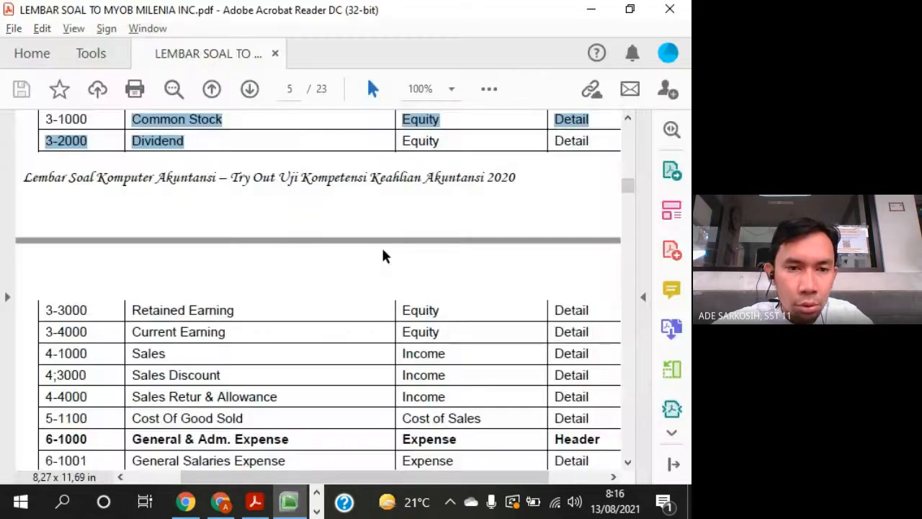
{"action": "key", "text": "alt+Tab"}
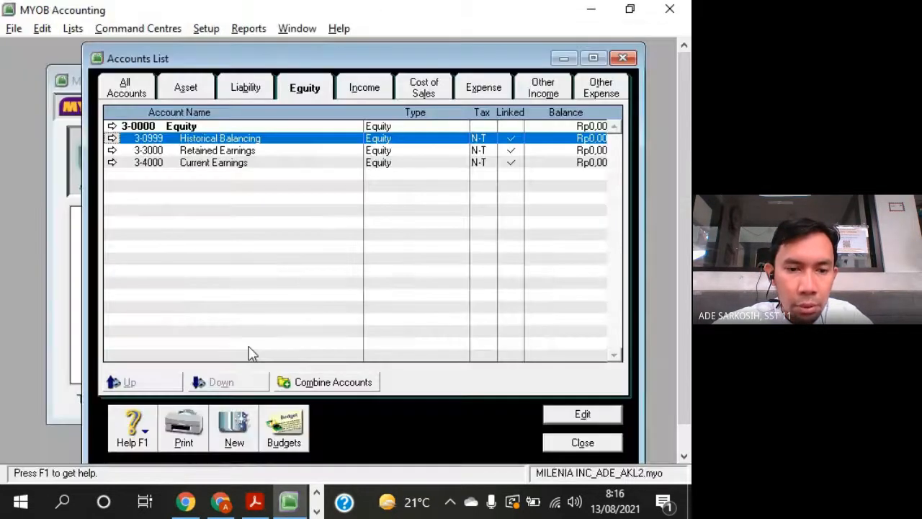
- Create a detail equity account numbered 3-1000 and named Common Stock
{"action": "left_click", "coordinate": [242, 434]}
{"action": "left_click_drag", "start_coordinate": [415, 87], "coordinate": [585, 55]}
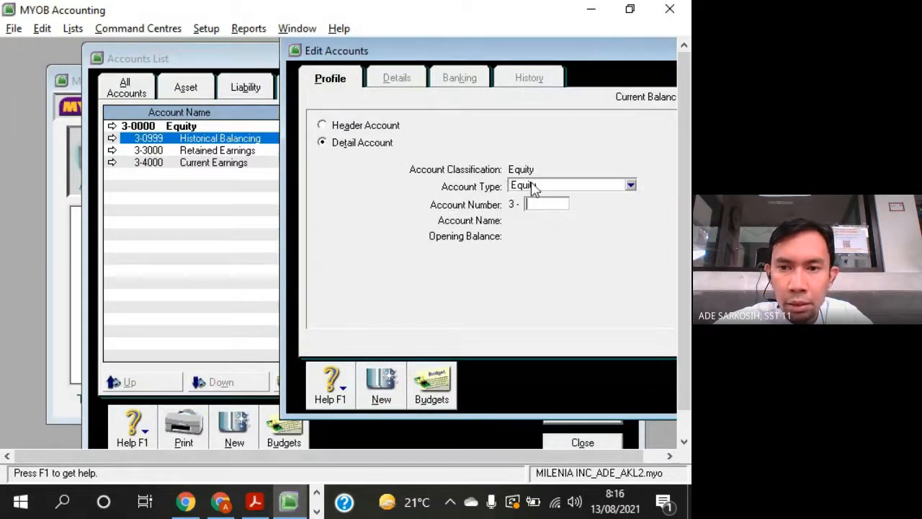
{"action": "type", "text": "1000"}
{"action": "key", "text": "Tab"}
{"action": "key", "text": "alt+Tab"}
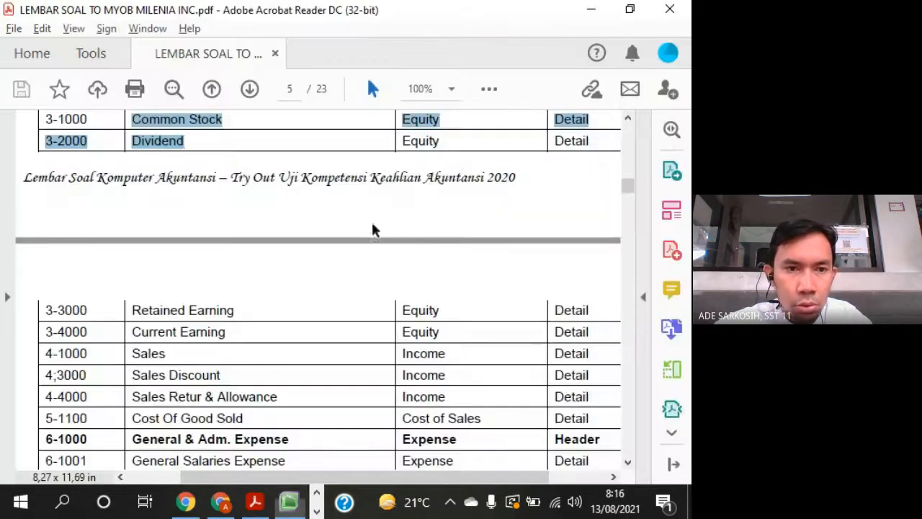
{"action": "key", "text": "alt+Tab"}
{"action": "type", "text": "C"}
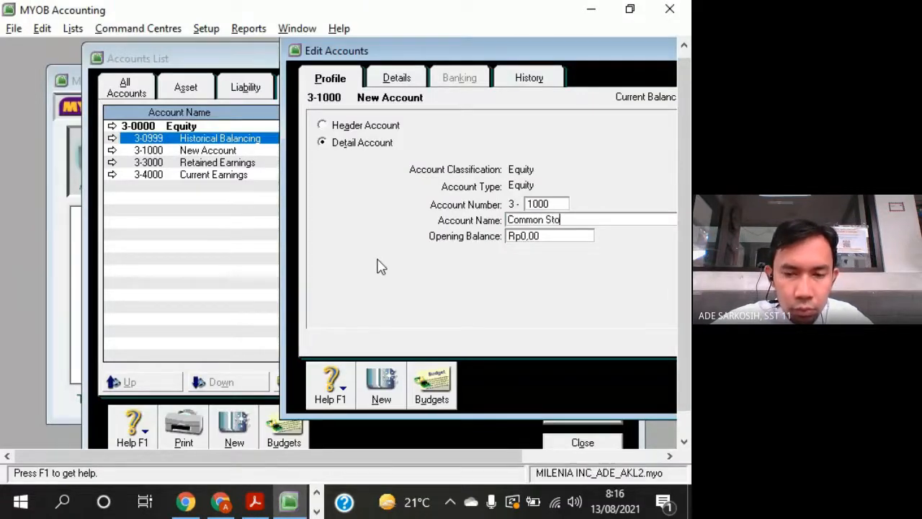
- Add another detail equity account numbered 3-2000 and named Dividend, and save it
{"action": "left_click", "coordinate": [393, 394]}
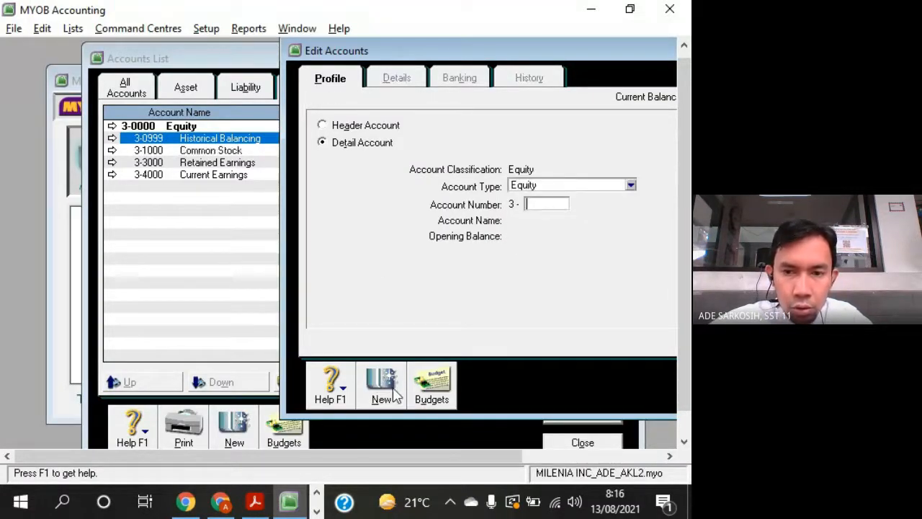
{"action": "type", "text": "2000"}
{"action": "key", "text": "Tab"}
{"action": "type", "text": "D"}
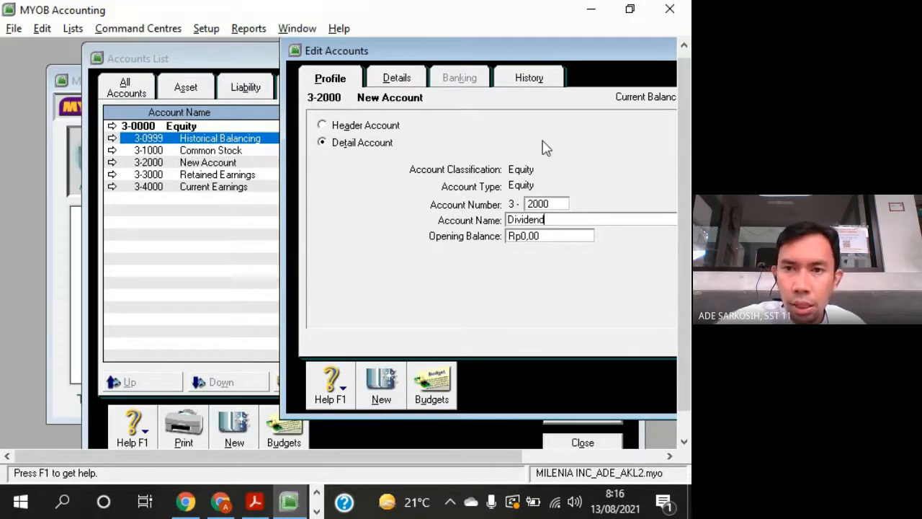
{"action": "left_click_drag", "start_coordinate": [557, 50], "coordinate": [485, 38]}
{"action": "left_click", "coordinate": [625, 382]}
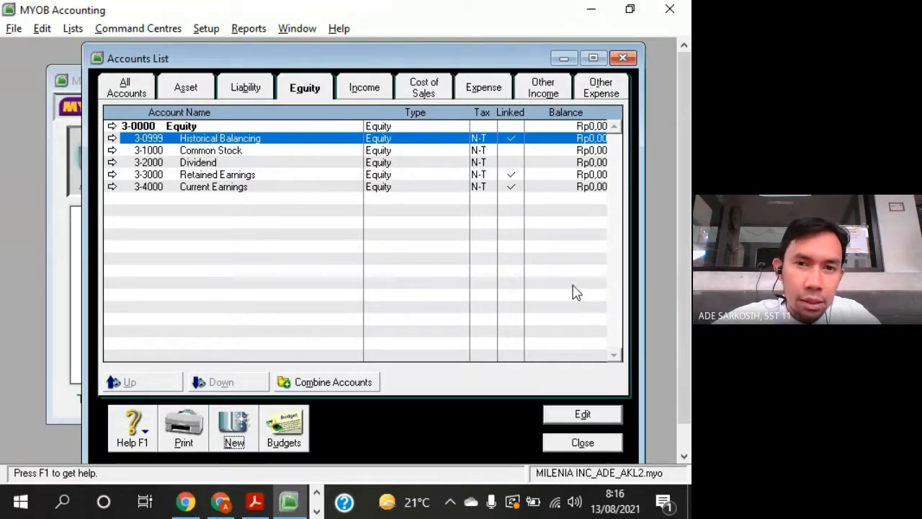
- Show the income accounts list, switch to Acrobat Reader and read the income rows from Sales to Sales Retur & Allowance
{"action": "left_click", "coordinate": [366, 90]}
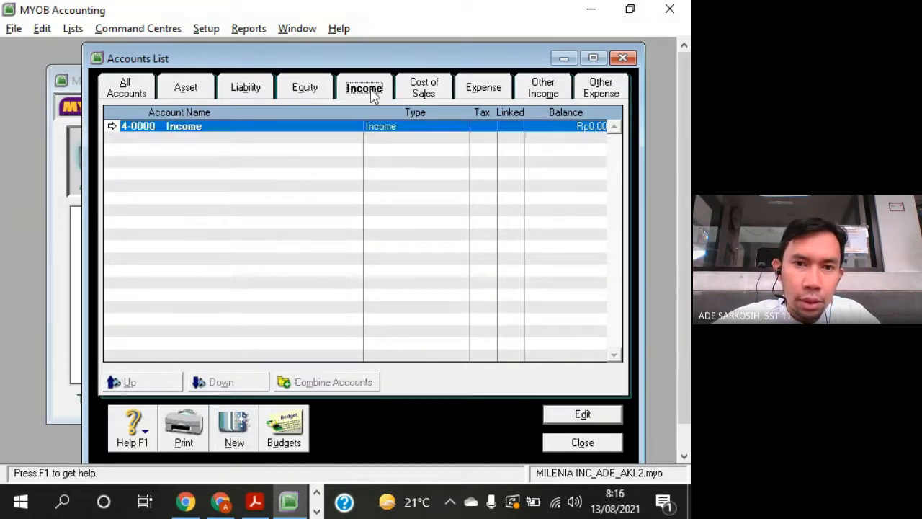
{"action": "key", "text": "alt+Tab"}
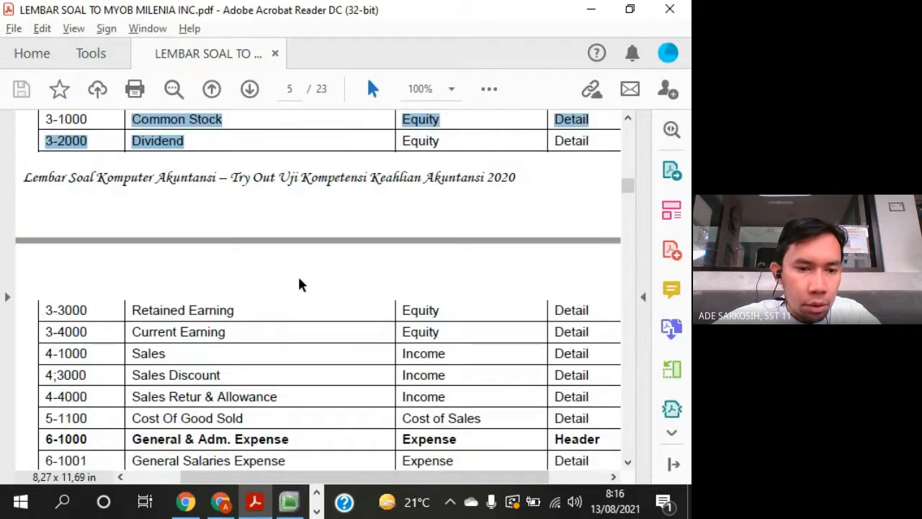
{"action": "scroll", "coordinate": [281, 320], "scroll_direction": "down", "scroll_amount": 2}
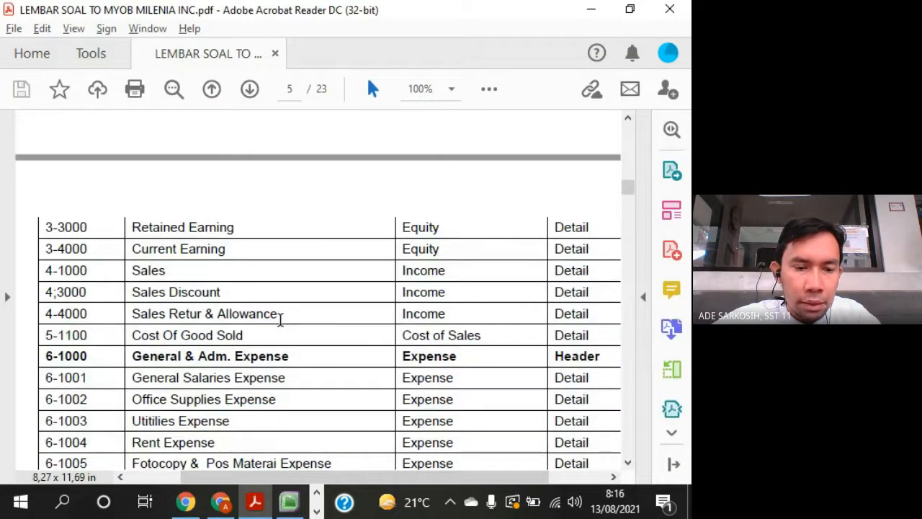
{"action": "scroll", "coordinate": [281, 319], "scroll_direction": "down", "scroll_amount": 1}
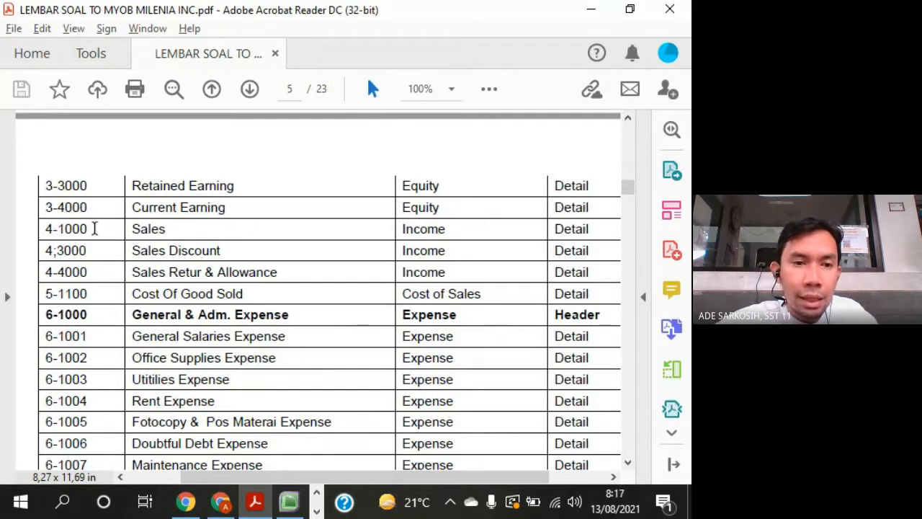
{"action": "left_click_drag", "start_coordinate": [94, 229], "coordinate": [278, 274]}
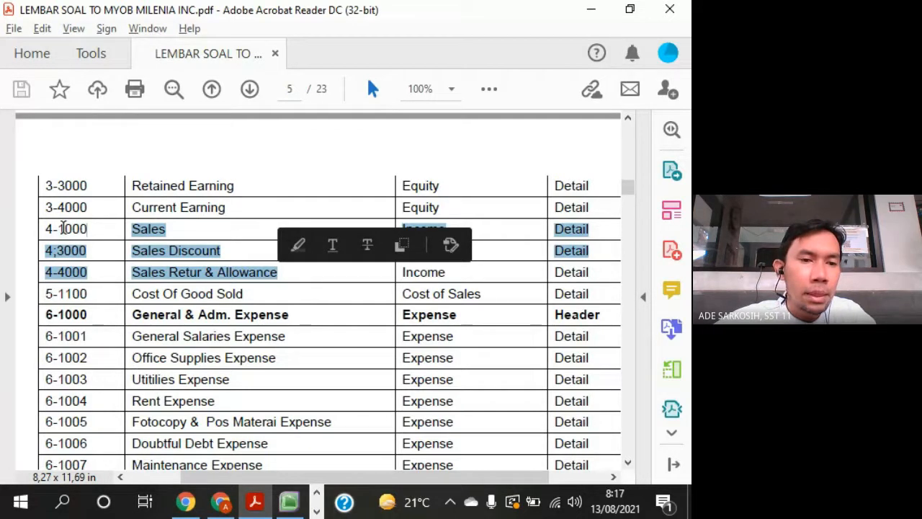
- Switch from the question sheet to MYOB and create a detail income account numbered 4-1000 and named Sales
{"action": "left_click", "coordinate": [86, 250]}
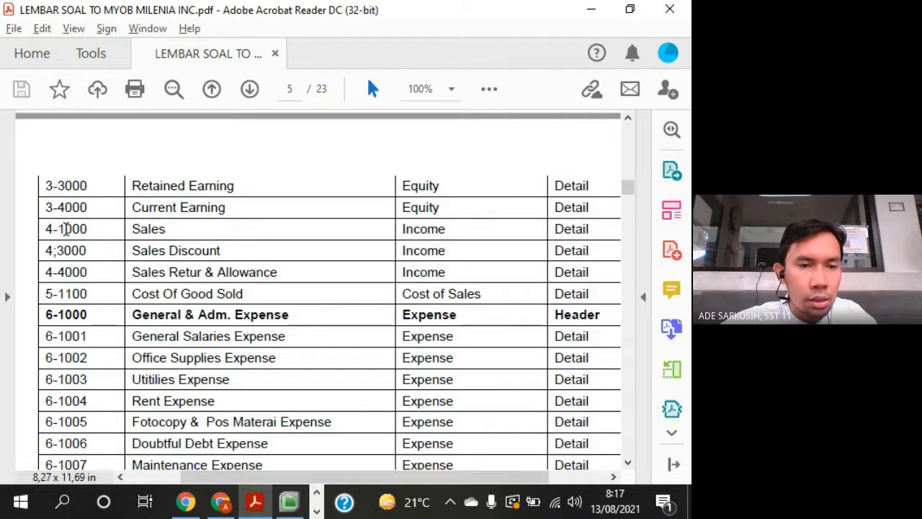
{"action": "key", "text": "alt+Tab"}
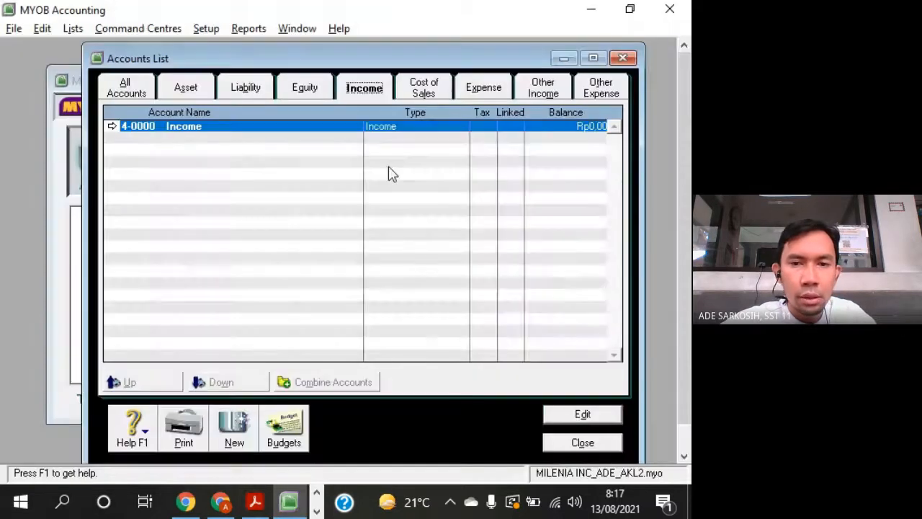
{"action": "left_click", "coordinate": [230, 432]}
{"action": "left_click_drag", "start_coordinate": [207, 93], "coordinate": [423, 53]}
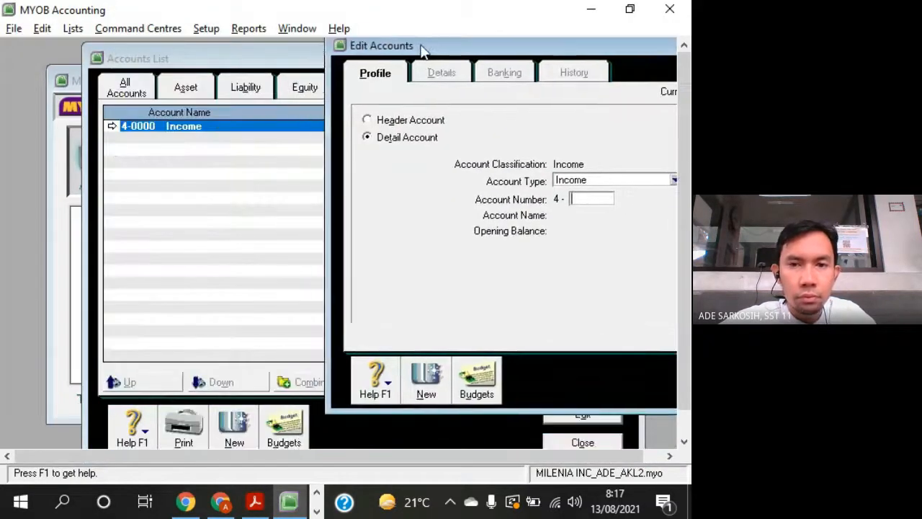
{"action": "type", "text": "1000"}
{"action": "key", "text": "Tab"}
{"action": "type", "text": "Sales"}
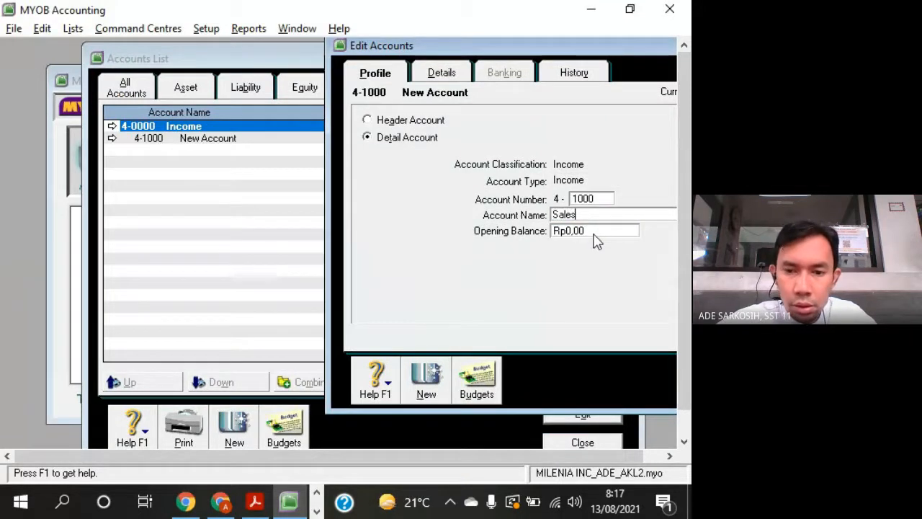
- Create another detail income account numbered 4-3000 and named Sales Discount
{"action": "left_click", "coordinate": [434, 394]}
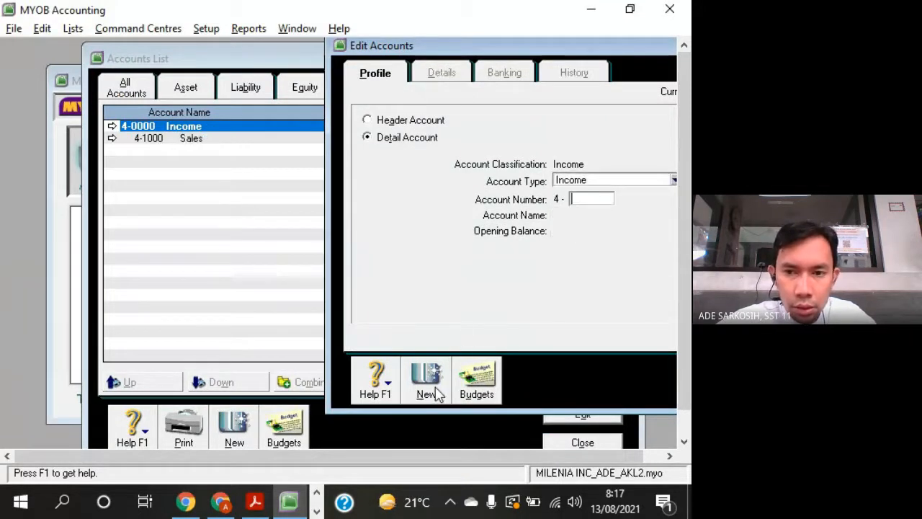
{"action": "type", "text": "3000"}
{"action": "key", "text": "Tab"}
{"action": "type", "text": "Sal"}
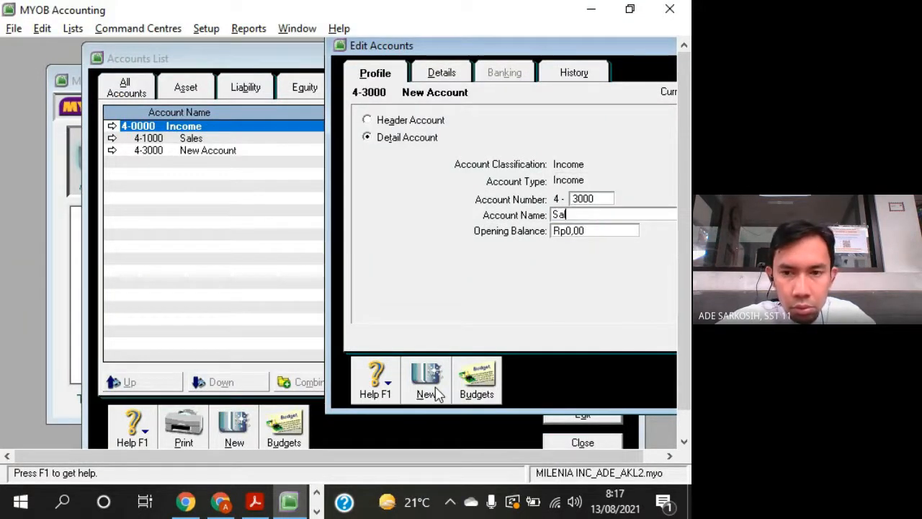
{"action": "type", "text": "es Discou"}
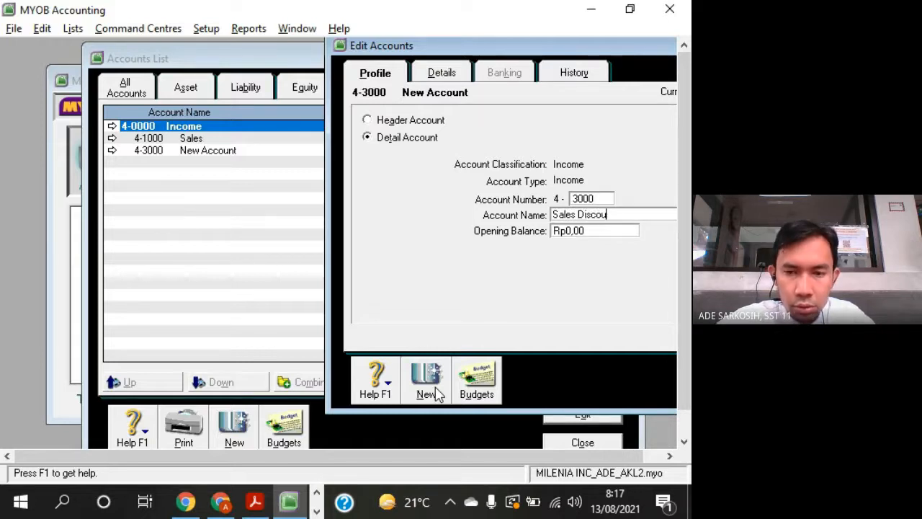
{"action": "type", "text": "nt"}
- Add a detail income account numbered 4-4000 and named Sales Return and Allowance, and save it
{"action": "left_click", "coordinate": [434, 393]}
{"action": "type", "text": "4000"}
{"action": "key", "text": "Tab"}
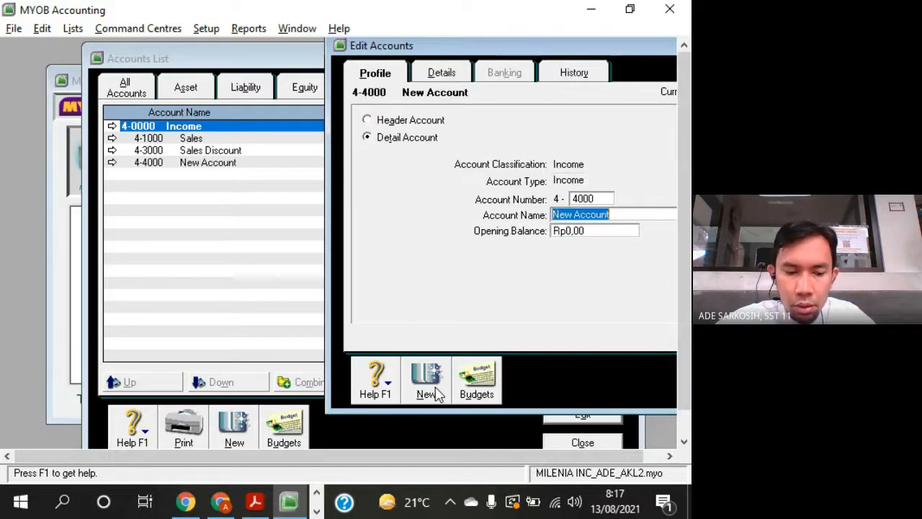
{"action": "type", "text": "Sales Retu"}
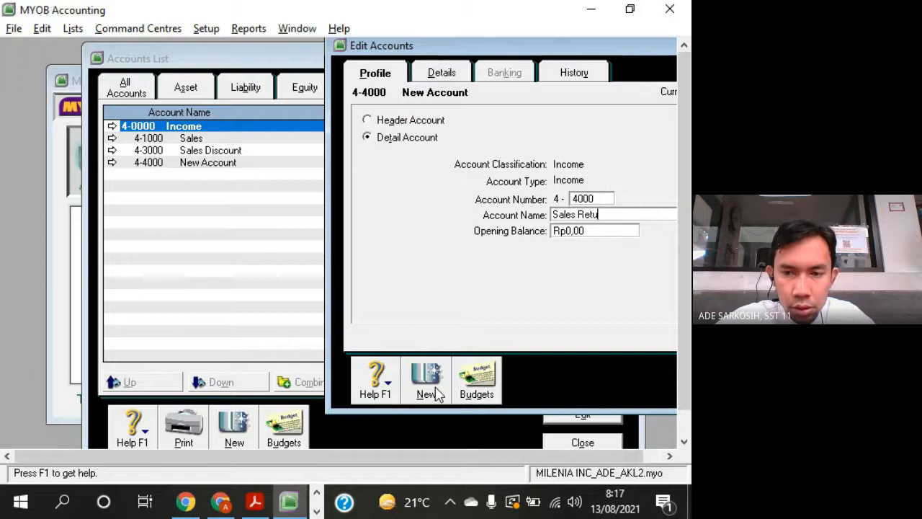
{"action": "type", "text": "rn and I"}
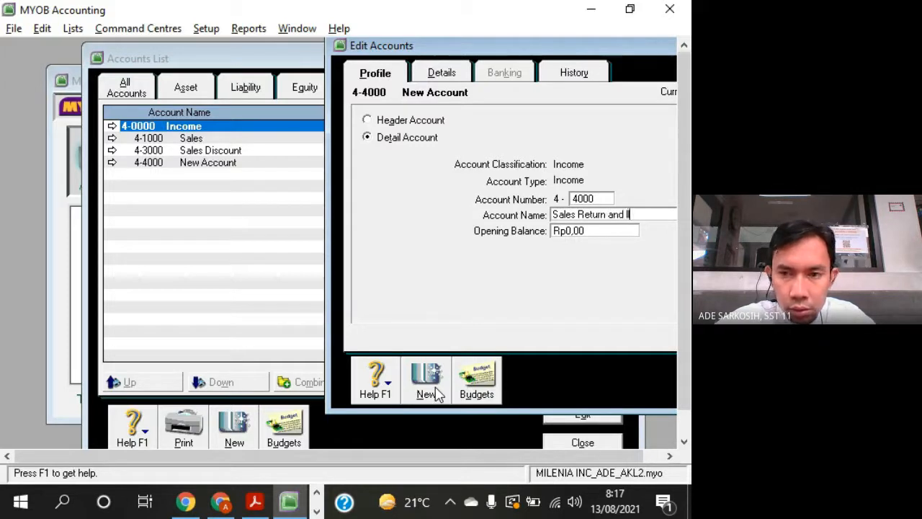
{"action": "key", "text": "BackSpace"}
{"action": "type", "text": "Allowance"}
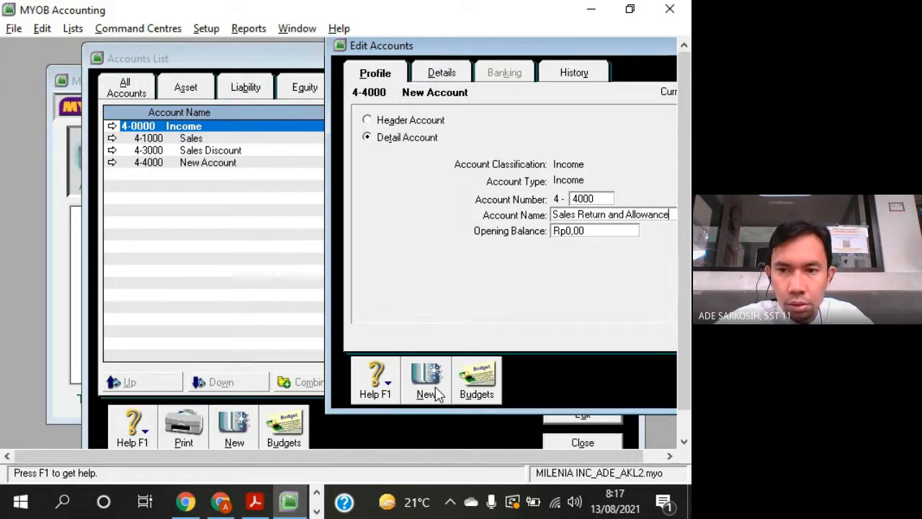
{"action": "left_click_drag", "start_coordinate": [608, 46], "coordinate": [455, 35]}
{"action": "left_click", "coordinate": [637, 373]}
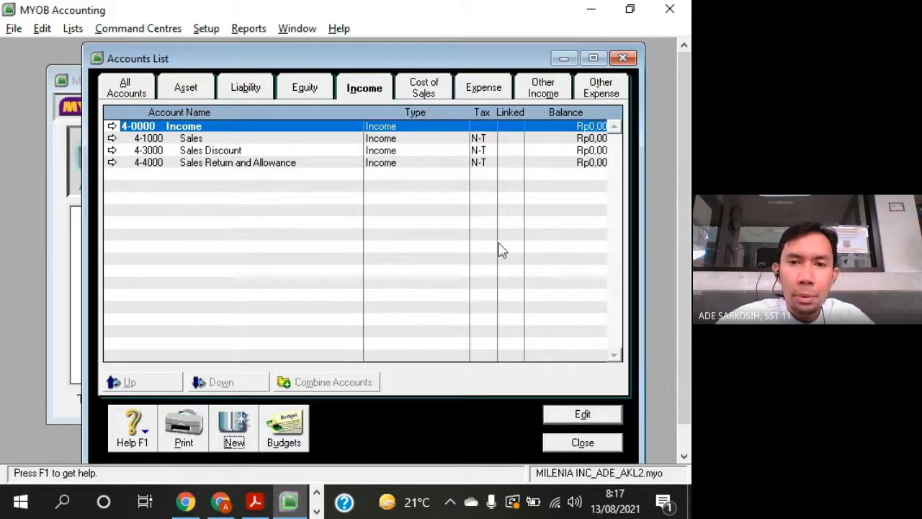
{"action": "left_click_drag", "start_coordinate": [491, 65], "coordinate": [505, 76]}
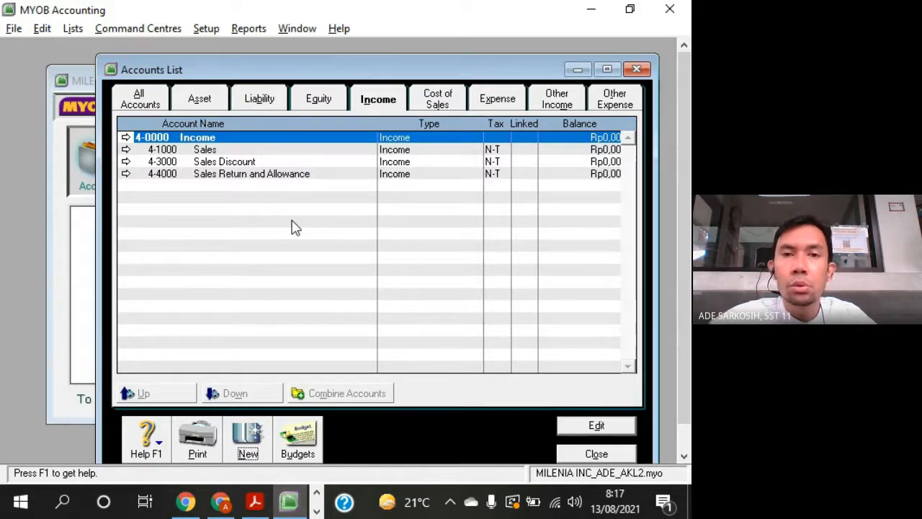
{"action": "left_click_drag", "start_coordinate": [469, 77], "coordinate": [454, 64]}
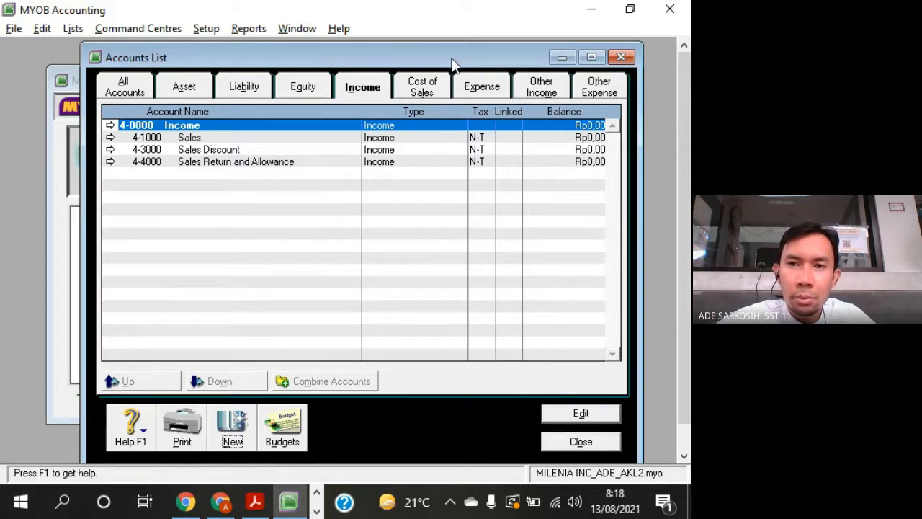
{"action": "left_click_drag", "start_coordinate": [450, 50], "coordinate": [470, 75]}
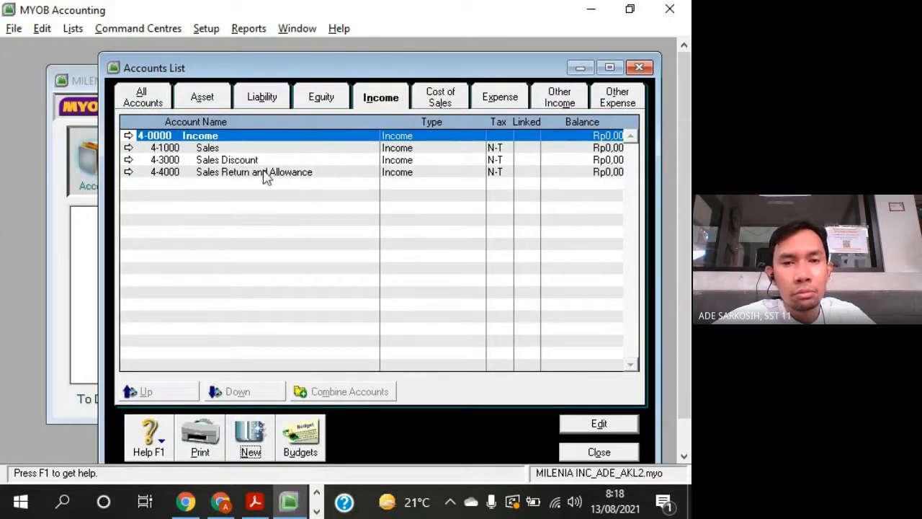
{"action": "left_click_drag", "start_coordinate": [383, 59], "coordinate": [373, 64]}
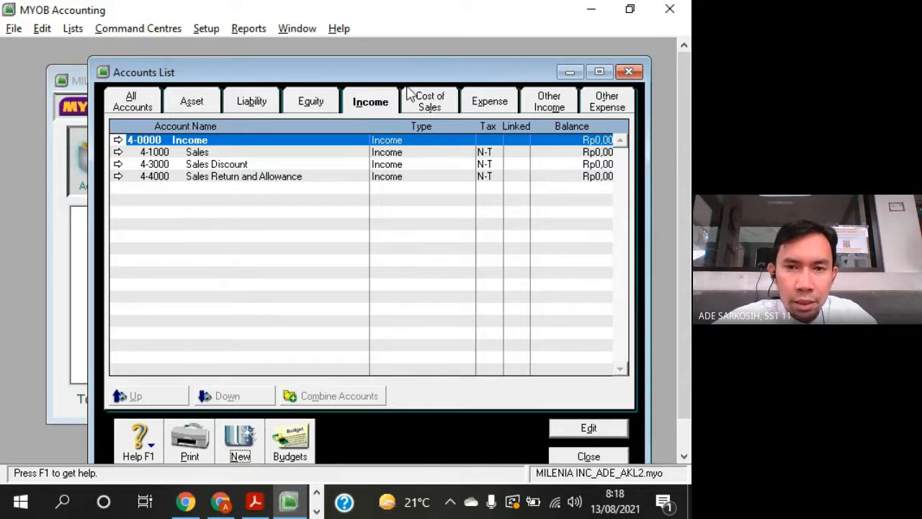
{"action": "left_click_drag", "start_coordinate": [465, 77], "coordinate": [486, 65]}
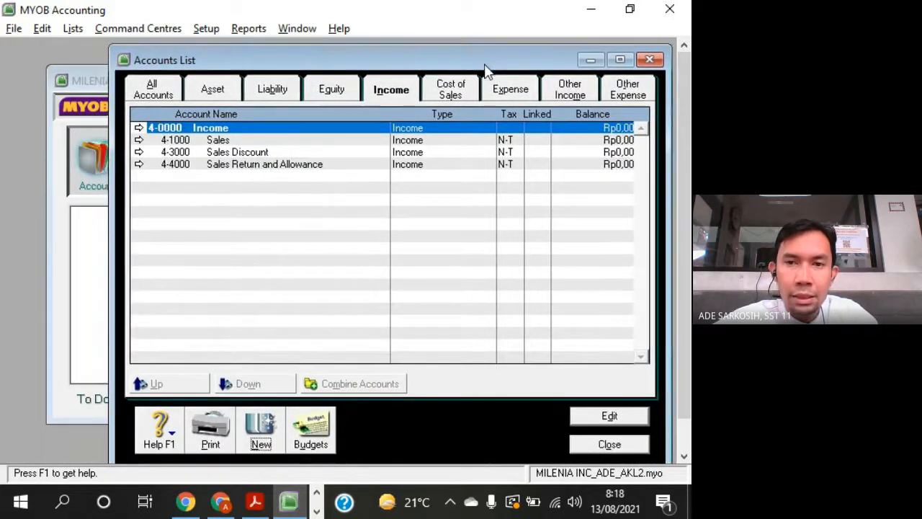
- Check the Cost Of Good Sold row in Acrobat Reader and create the MYOB detail cost of sales account 5-1100 named Cost of Goods Sold
{"action": "left_click", "coordinate": [461, 90]}
{"action": "key", "text": "alt+Tab"}
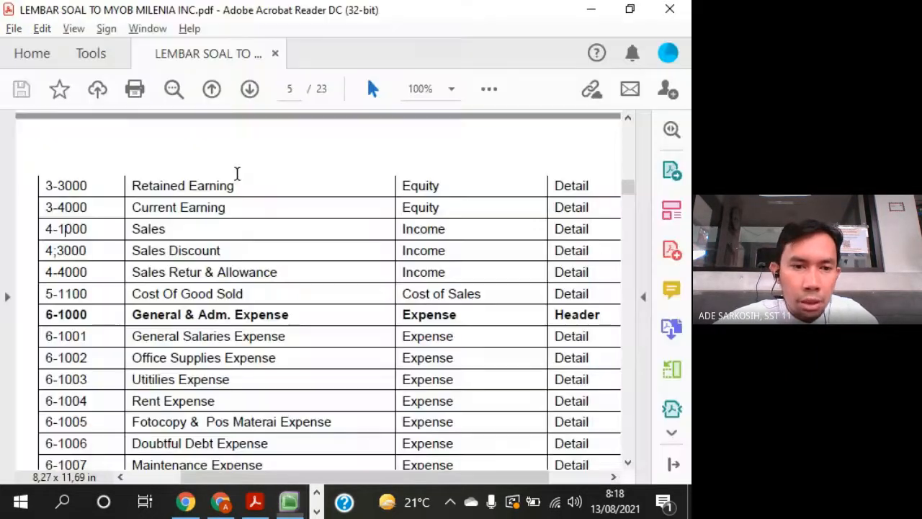
{"action": "double_click", "coordinate": [81, 294]}
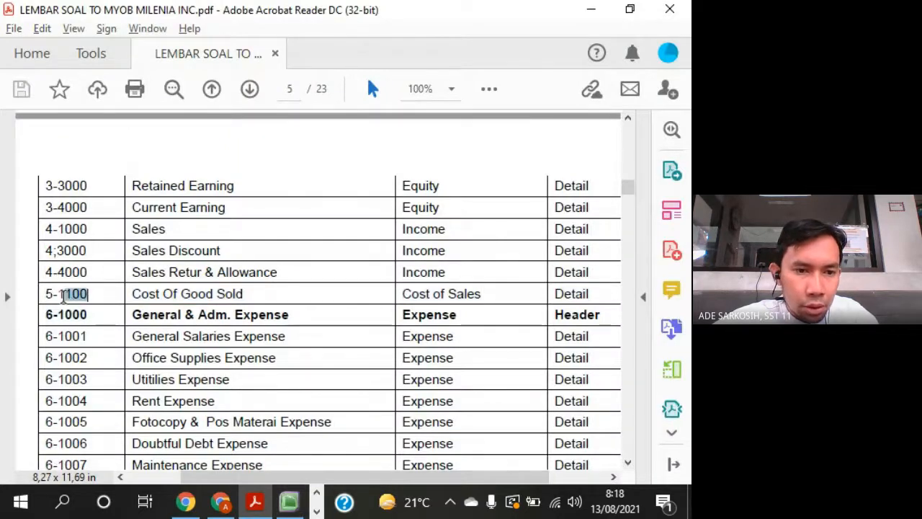
{"action": "key", "text": "alt+Tab"}
{"action": "left_click", "coordinate": [258, 438]}
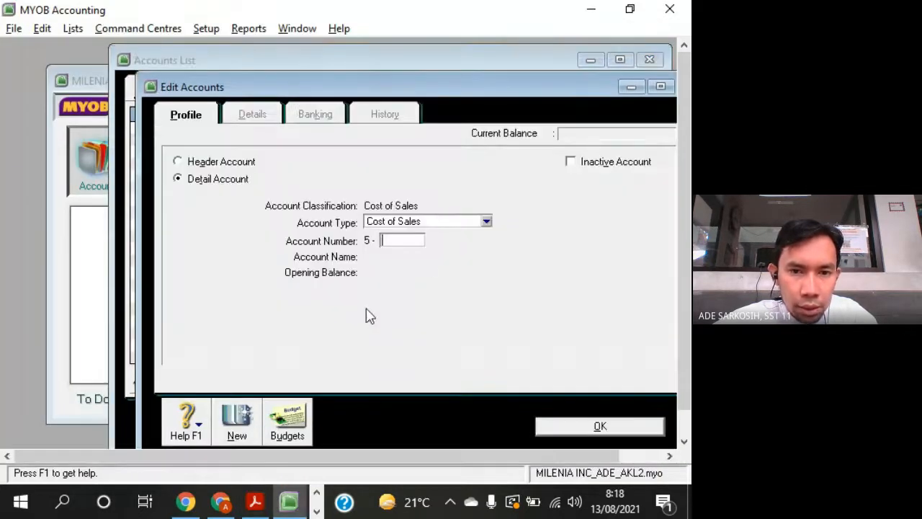
{"action": "type", "text": "1100"}
{"action": "key", "text": "Tab"}
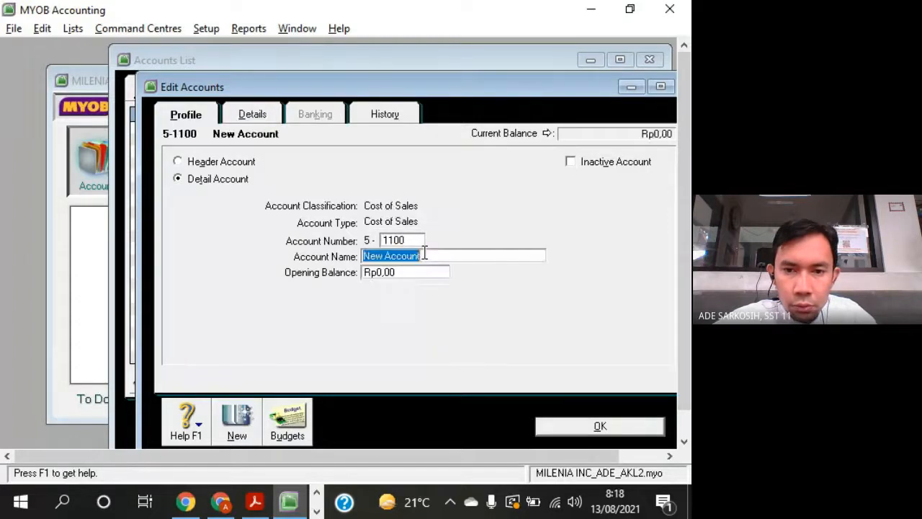
{"action": "type", "text": "Cost of Goods"}
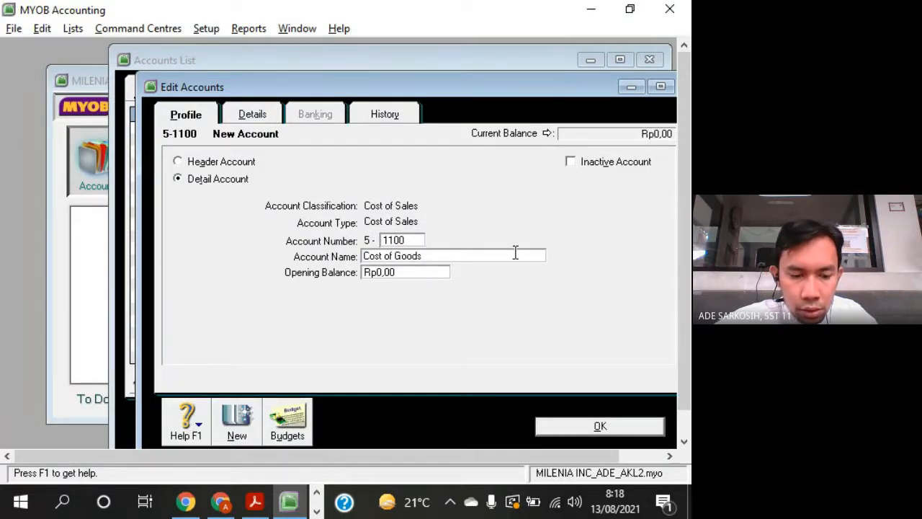
{"action": "type", "text": " Sold"}
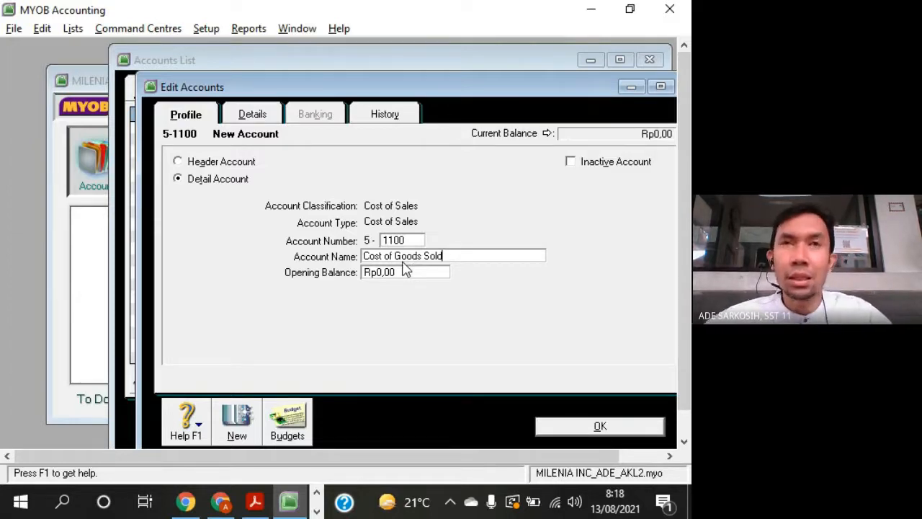
{"action": "left_click", "coordinate": [583, 428]}
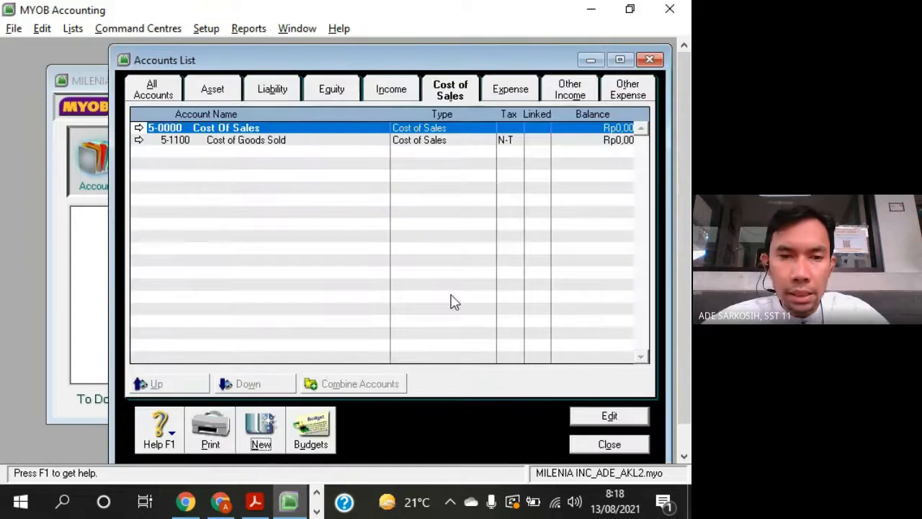
- Switch to Acrobat Reader and read the expense rows, including the General & Adm. Expense and Selling Expense headers
{"action": "key", "text": "alt+Tab"}
{"action": "scroll", "coordinate": [247, 293], "scroll_direction": "down", "scroll_amount": 1}
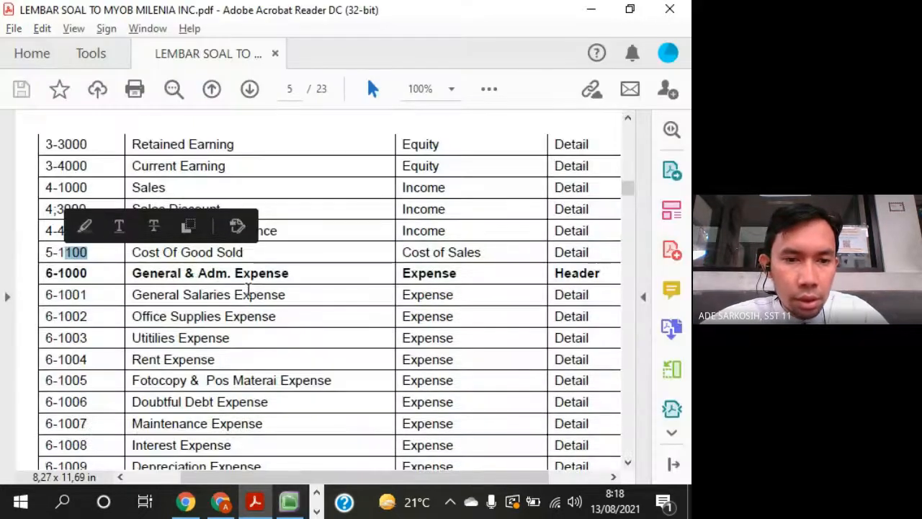
{"action": "scroll", "coordinate": [264, 279], "scroll_direction": "down", "scroll_amount": 3}
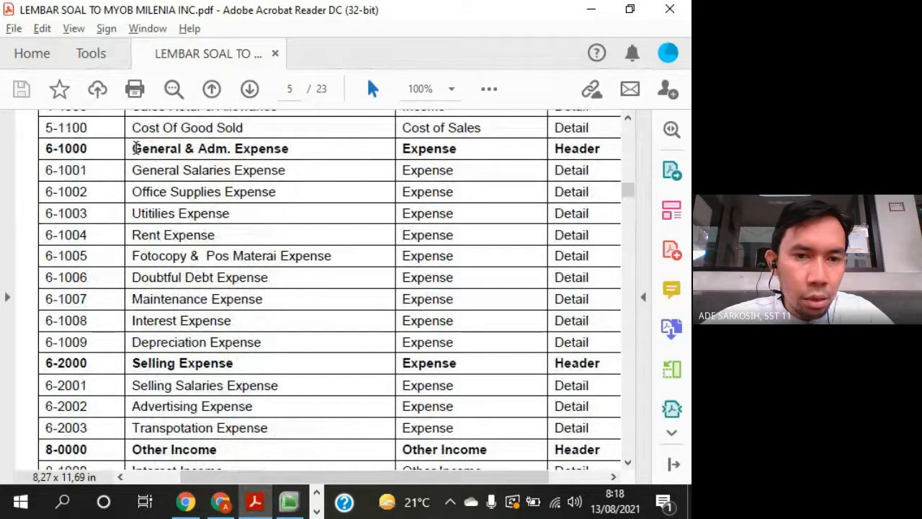
{"action": "left_click_drag", "start_coordinate": [131, 149], "coordinate": [329, 146]}
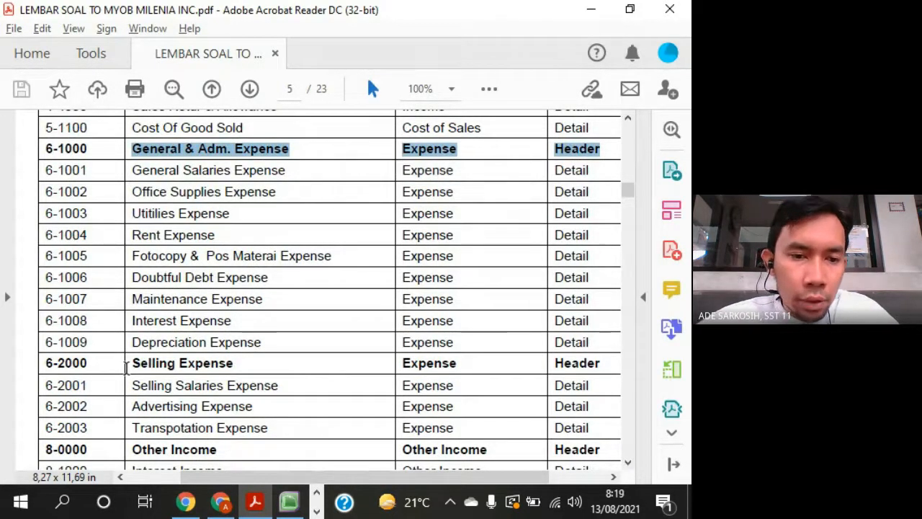
{"action": "left_click_drag", "start_coordinate": [126, 367], "coordinate": [255, 365]}
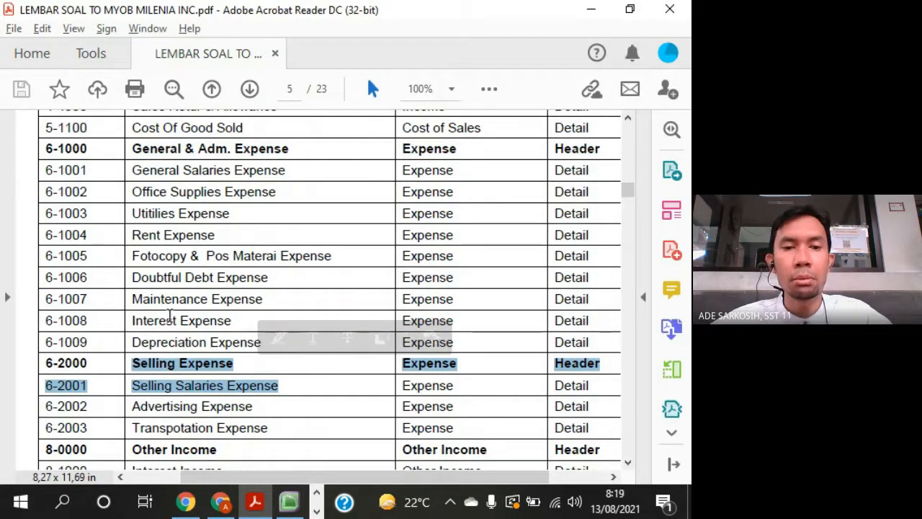
{"action": "left_click", "coordinate": [242, 364]}
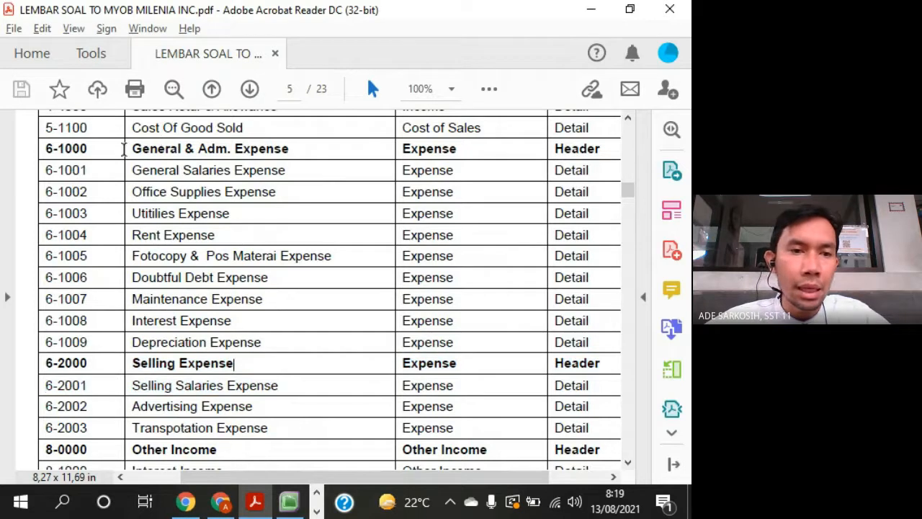
- Return to MYOB, show the expense accounts list and review the Wages & Salaries and Other Employer Expenses accounts
{"action": "key", "text": "alt+Tab"}
{"action": "left_click", "coordinate": [510, 92]}
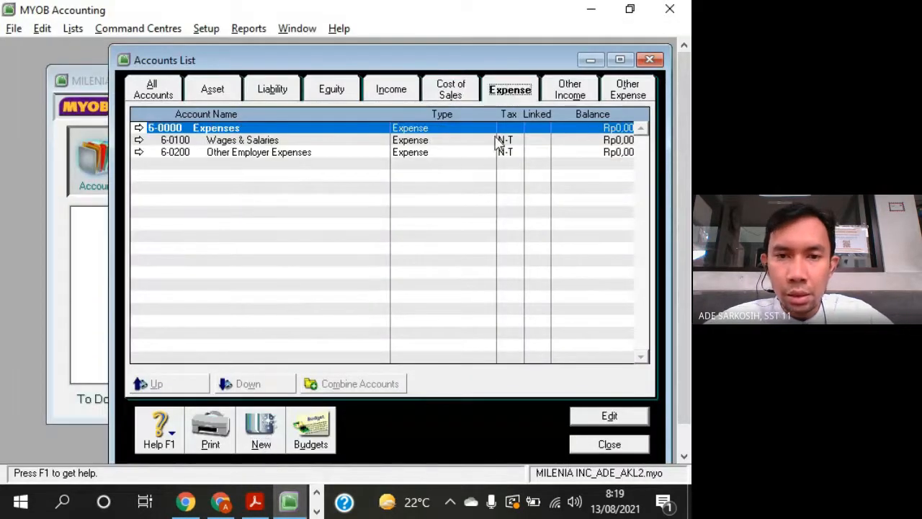
{"action": "left_click", "coordinate": [448, 141]}
{"action": "left_click", "coordinate": [481, 153]}
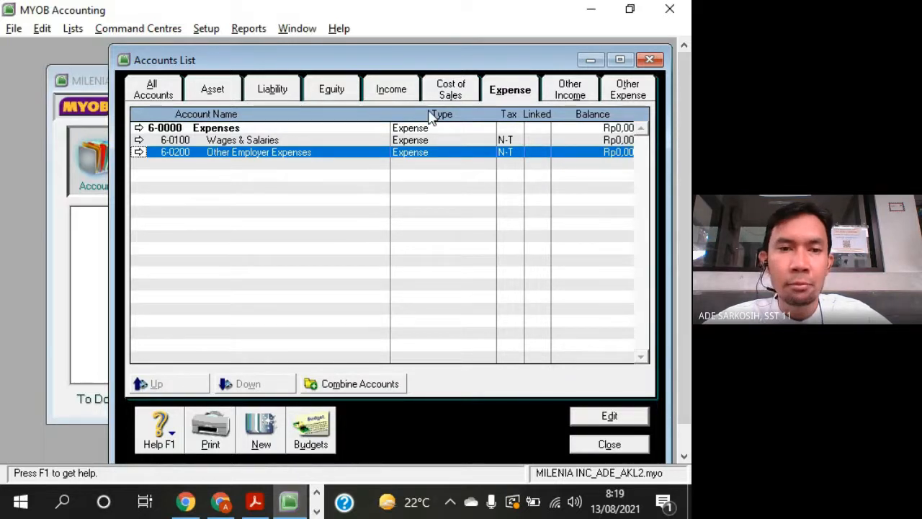
{"action": "left_click", "coordinate": [294, 140]}
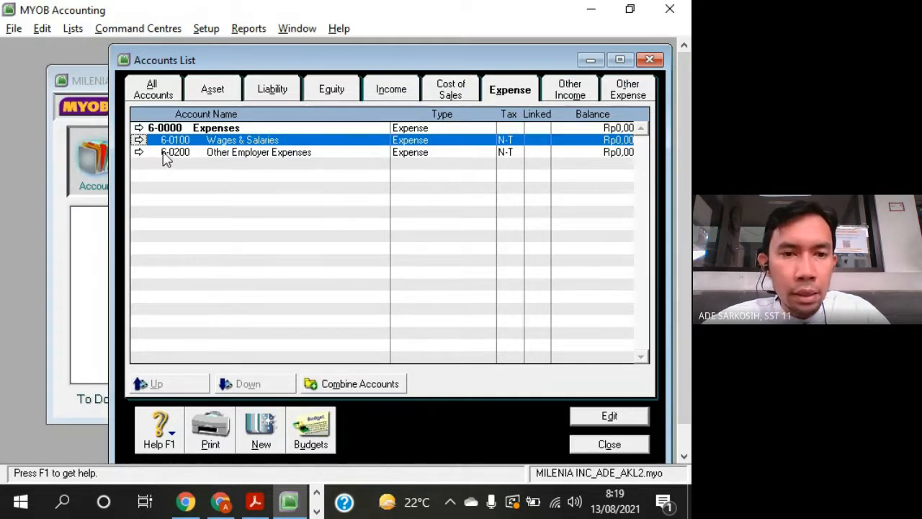
- Check the General & Adm. Expense row in Acrobat Reader and make MYOB's Wages & Salaries account a header account numbered 6-1000
{"action": "key", "text": "alt+Tab"}
{"action": "left_click_drag", "start_coordinate": [132, 149], "coordinate": [289, 149]}
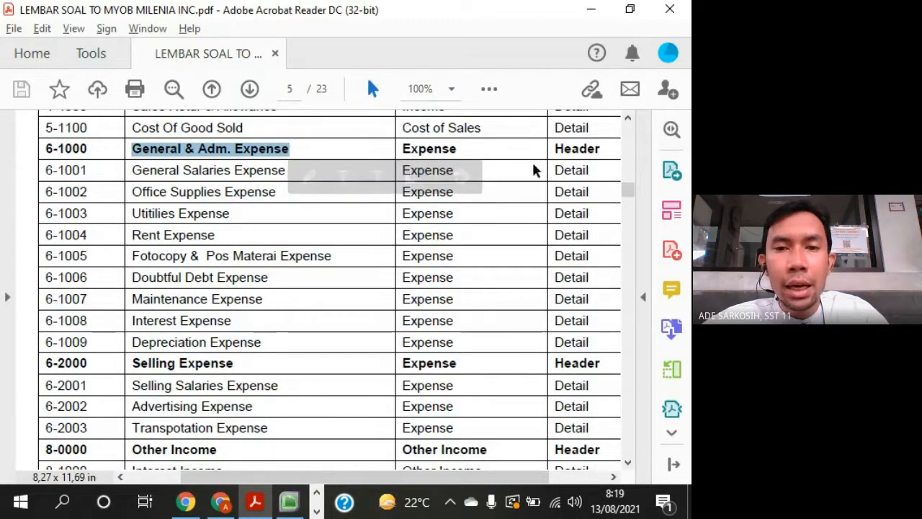
{"action": "key", "text": "alt+Tab"}
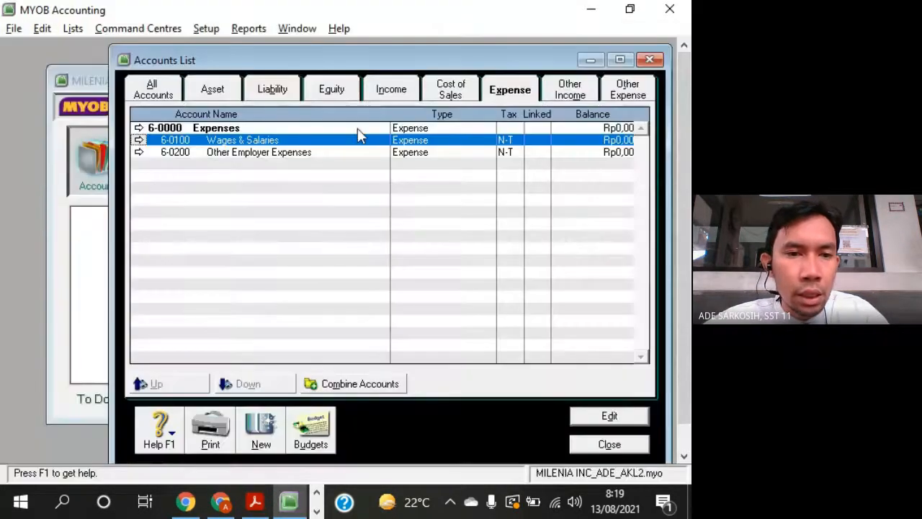
{"action": "left_click", "coordinate": [139, 140]}
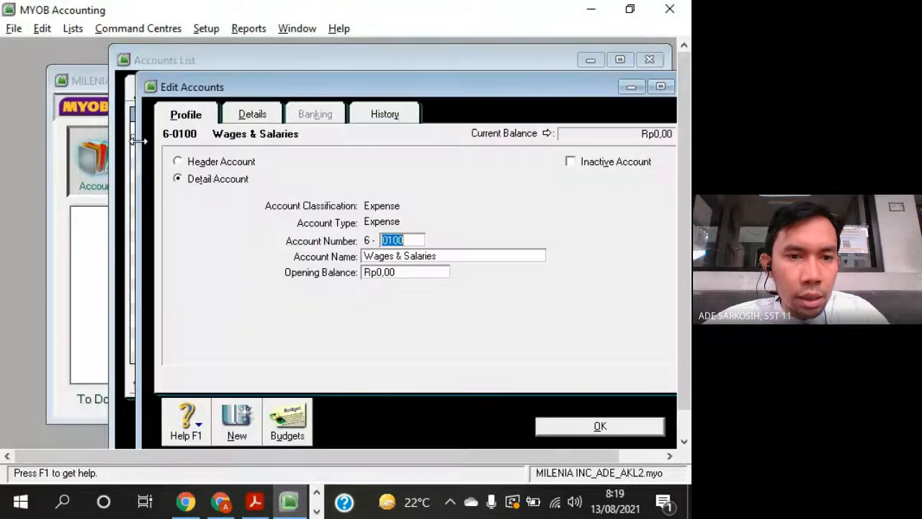
{"action": "left_click", "coordinate": [179, 162]}
{"action": "left_click_drag", "start_coordinate": [367, 86], "coordinate": [348, 66]}
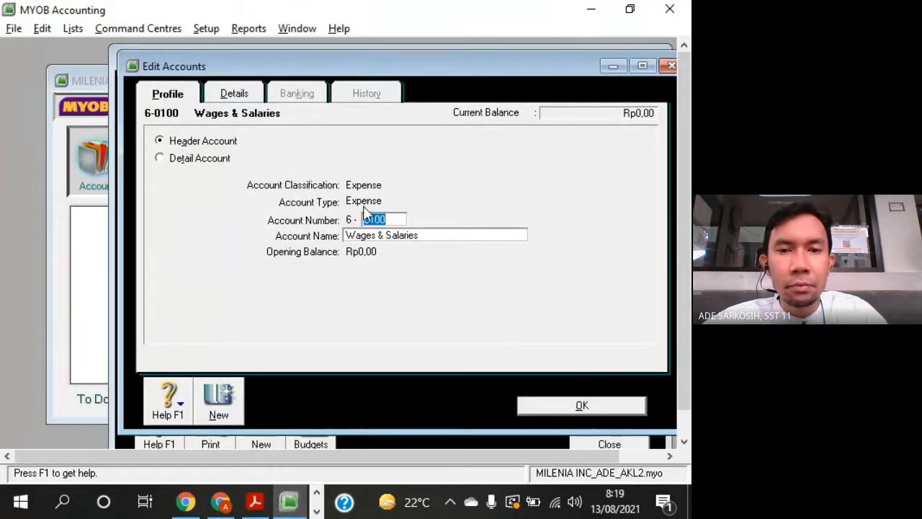
{"action": "key", "text": "alt+Tab"}
- Copy General & Adm. Expense from Acrobat Reader, paste it in MYOB as the name of account 6-1000, and save the account
{"action": "key", "text": "alt+Tab"}
{"action": "type", "text": "1000"}
{"action": "key", "text": "Tab"}
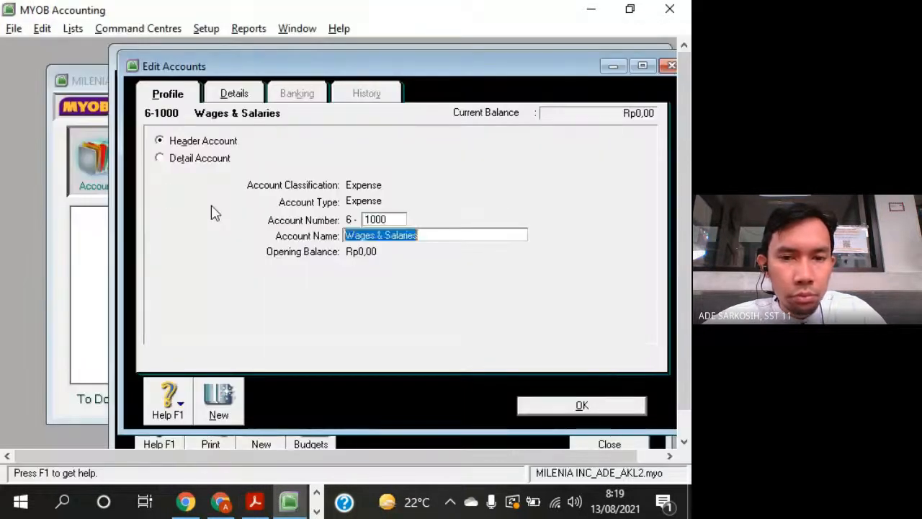
{"action": "key", "text": "alt+Tab"}
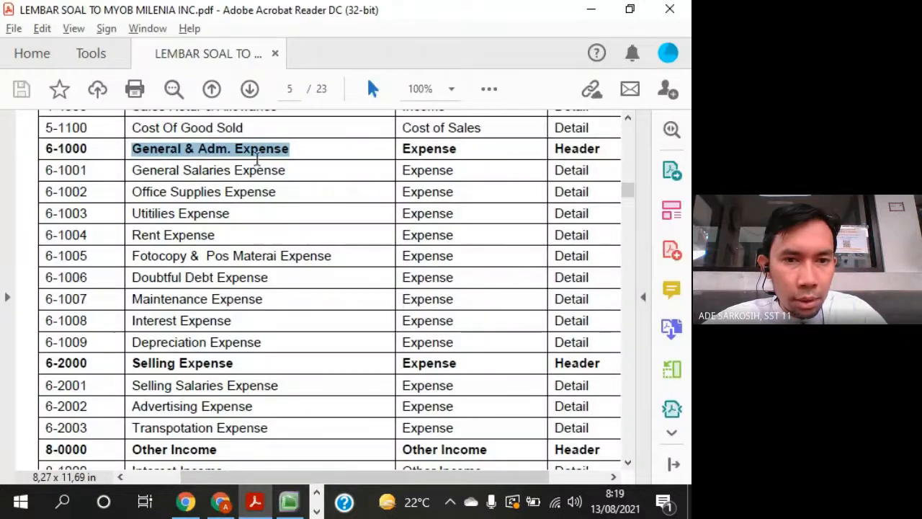
{"action": "right_click", "coordinate": [265, 155]}
{"action": "left_click", "coordinate": [301, 172]}
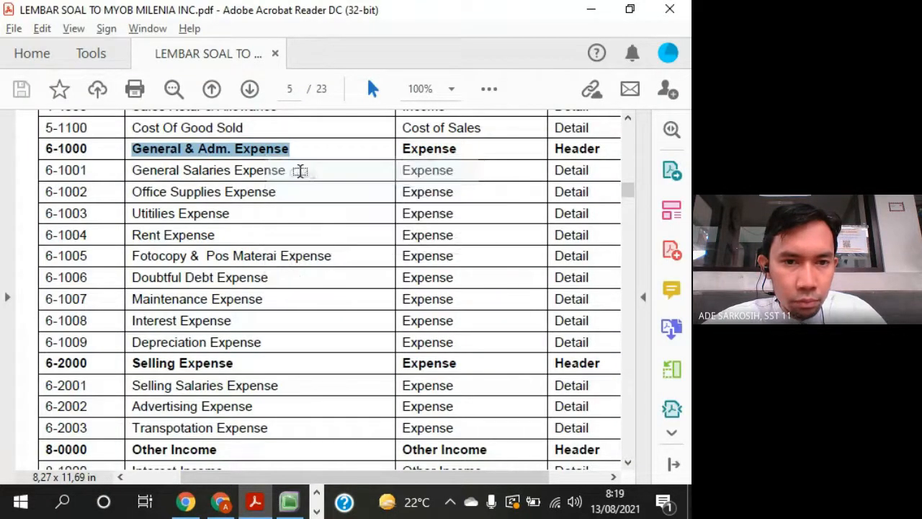
{"action": "key", "text": "alt+Tab"}
{"action": "right_click", "coordinate": [400, 246]}
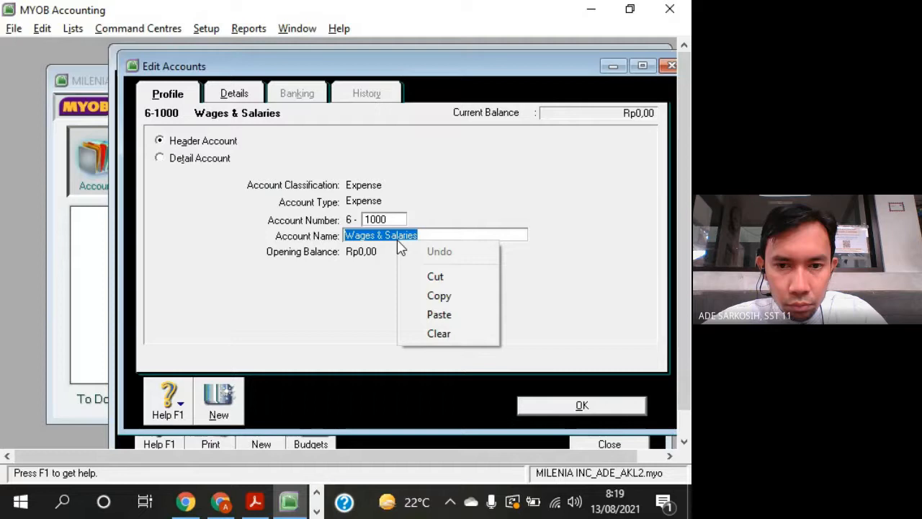
{"action": "left_click", "coordinate": [441, 314]}
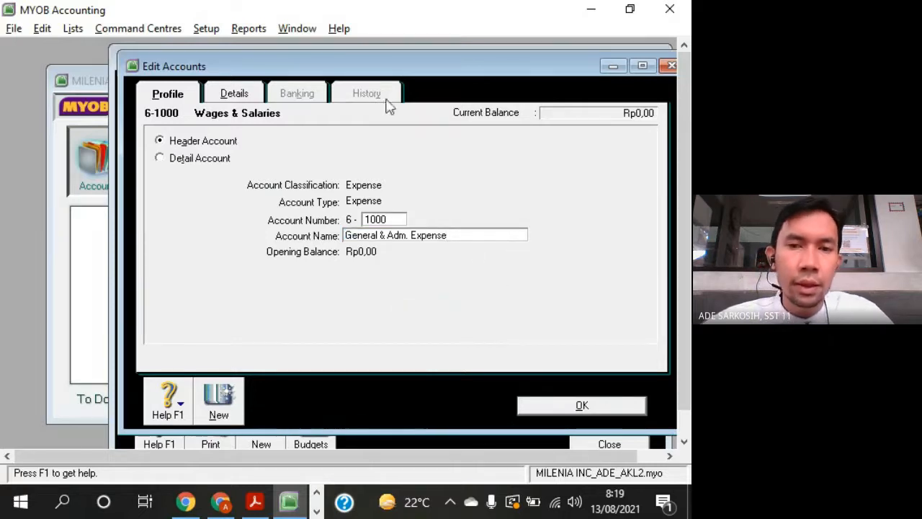
{"action": "left_click_drag", "start_coordinate": [380, 62], "coordinate": [296, 42]}
{"action": "left_click", "coordinate": [544, 367]}
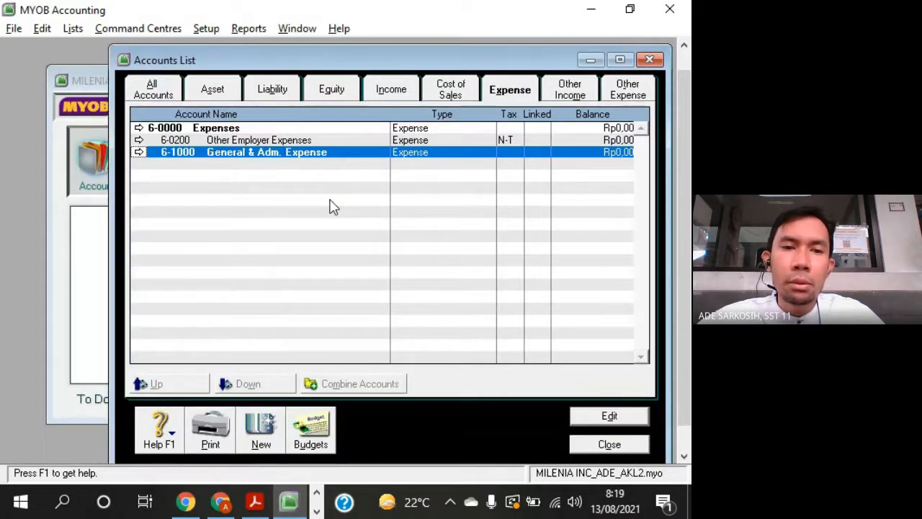
- Copy General Salaries Expense from Acrobat Reader and change MYOB's Other Employer Expenses account to number 6-1001 with that name
{"action": "left_click", "coordinate": [321, 141]}
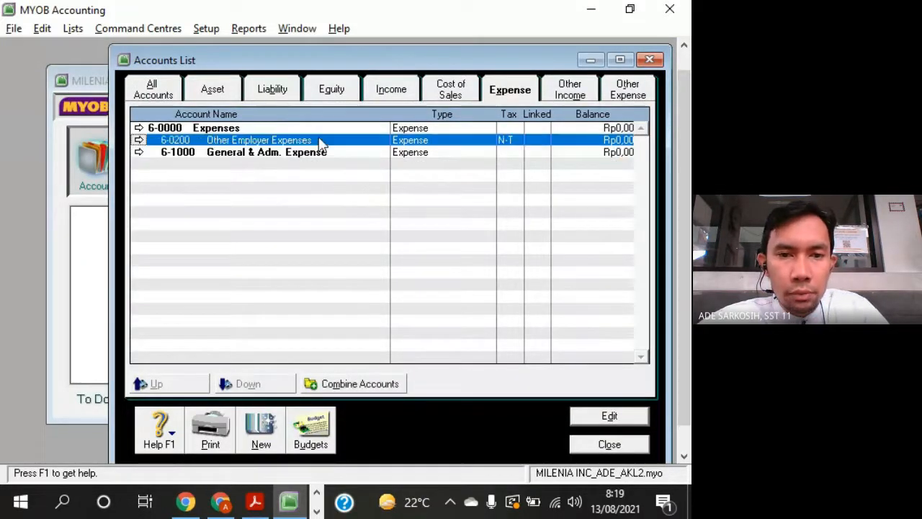
{"action": "left_click", "coordinate": [254, 503]}
{"action": "left_click_drag", "start_coordinate": [133, 171], "coordinate": [285, 171]}
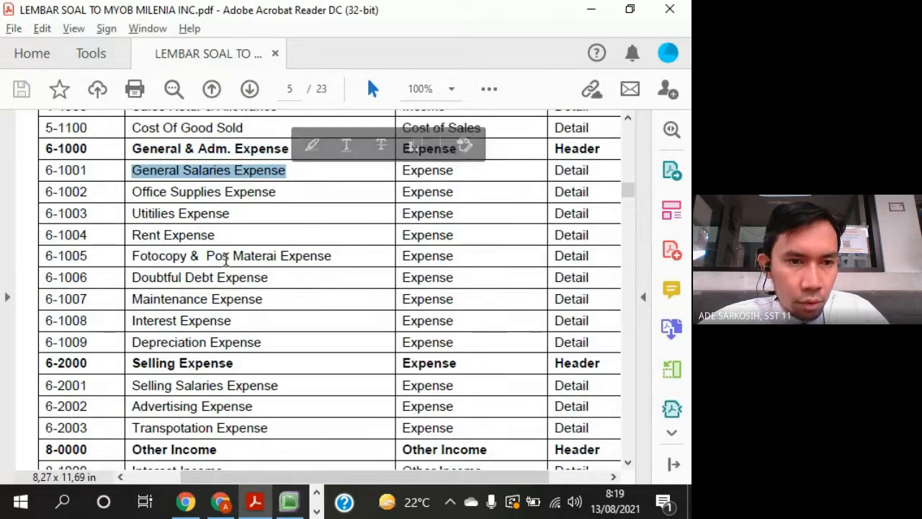
{"action": "key", "text": "alt+Tab"}
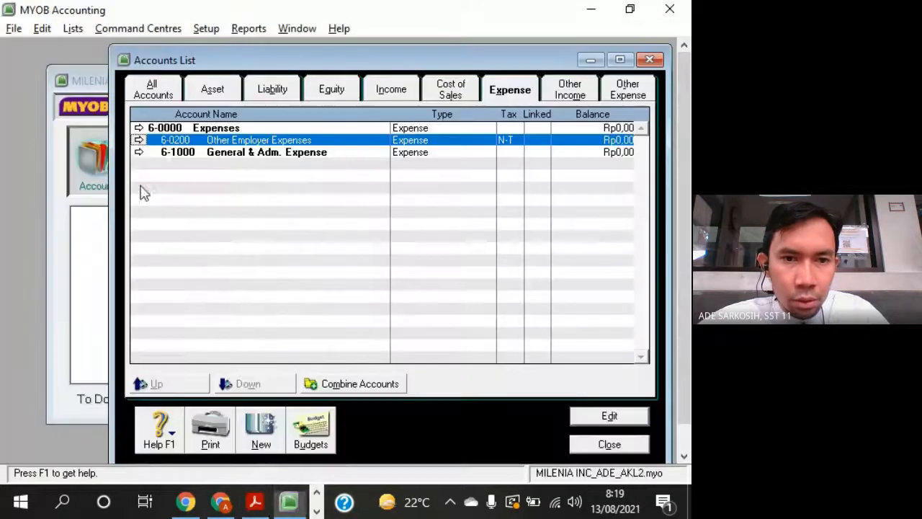
{"action": "left_click", "coordinate": [140, 138]}
{"action": "type", "text": "1001"}
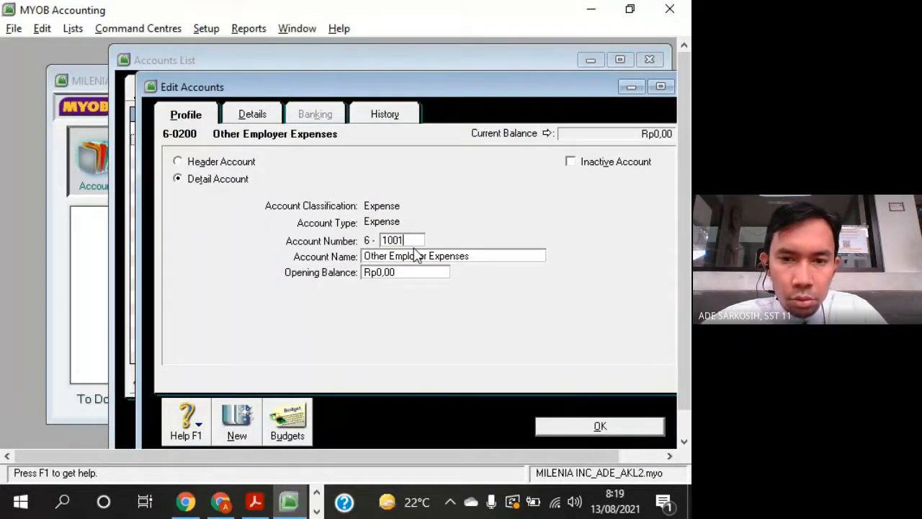
{"action": "key", "text": "Tab"}
{"action": "right_click", "coordinate": [415, 253]}
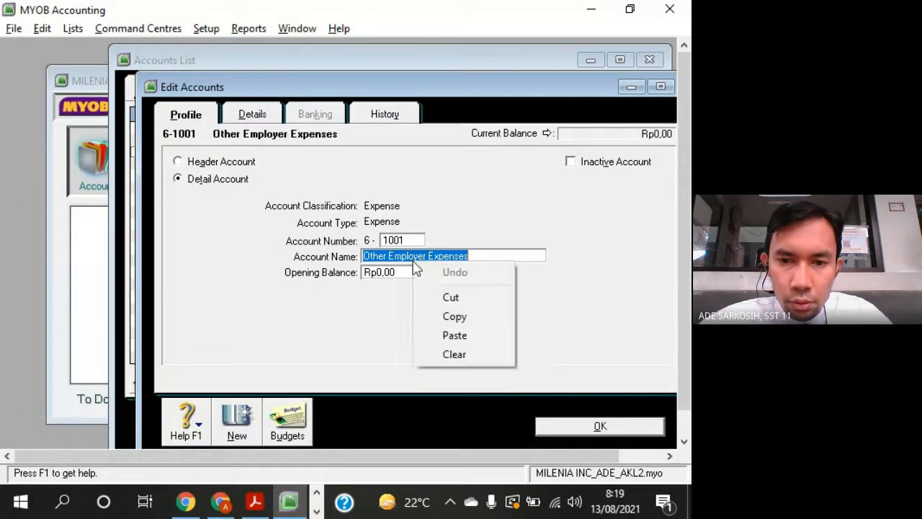
{"action": "left_click", "coordinate": [441, 334]}
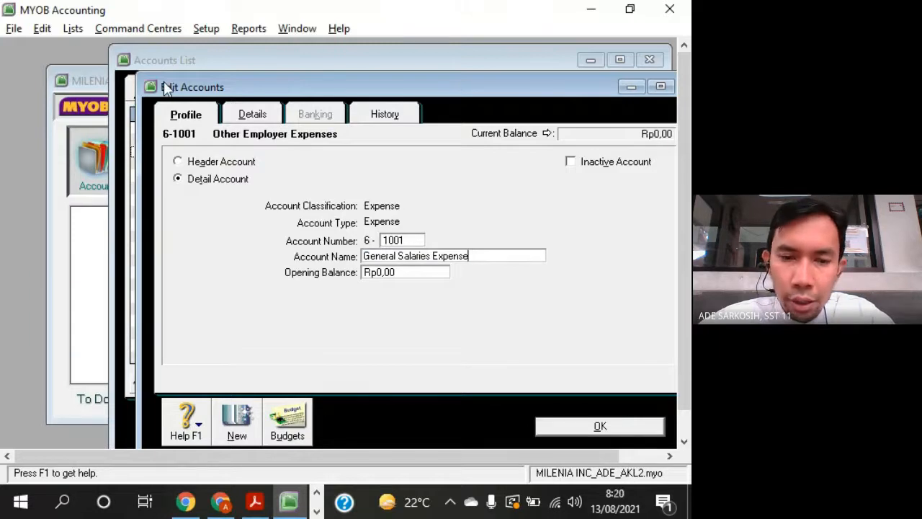
{"action": "left_click_drag", "start_coordinate": [168, 88], "coordinate": [354, 48]}
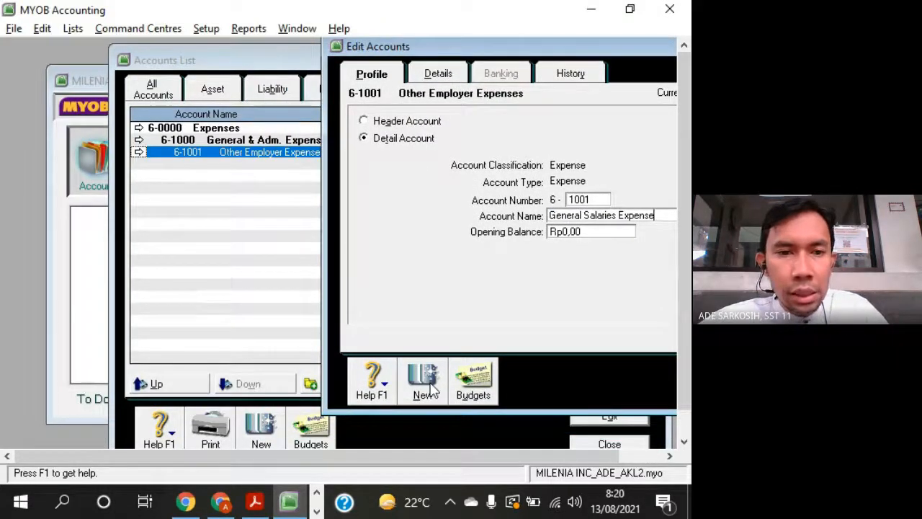
- Review the remaining expense rows in Acrobat Reader and add a MYOB detail expense account numbered 6-1002
{"action": "key", "text": "alt+Tab"}
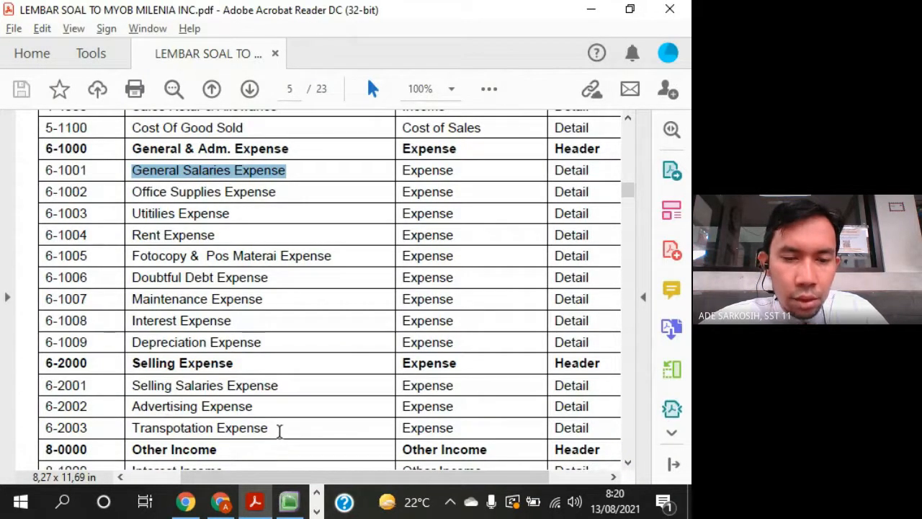
{"action": "left_click_drag", "start_coordinate": [279, 430], "coordinate": [585, 430]}
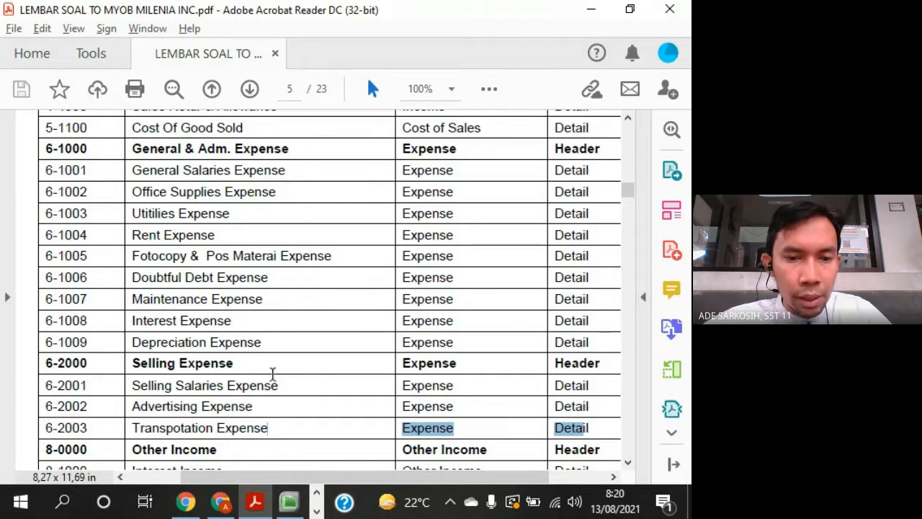
{"action": "key", "text": "alt+Tab"}
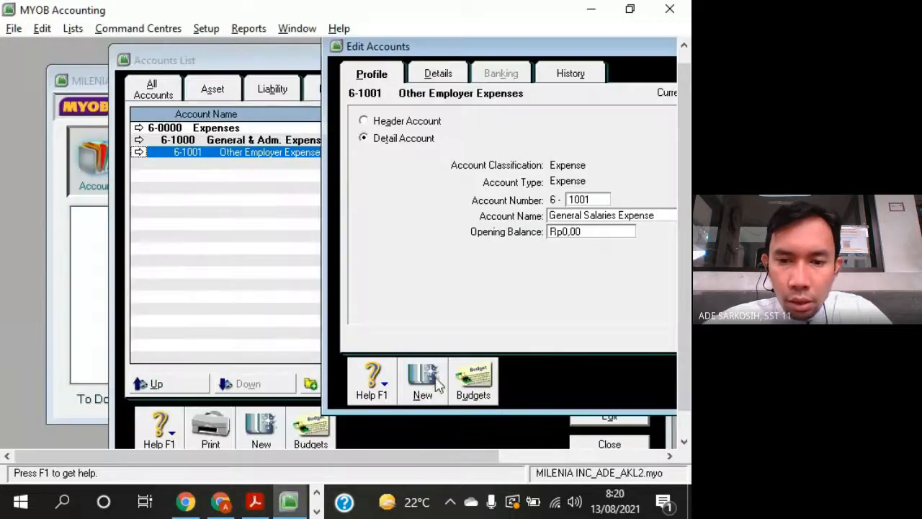
{"action": "left_click", "coordinate": [425, 388]}
{"action": "type", "text": "100"}
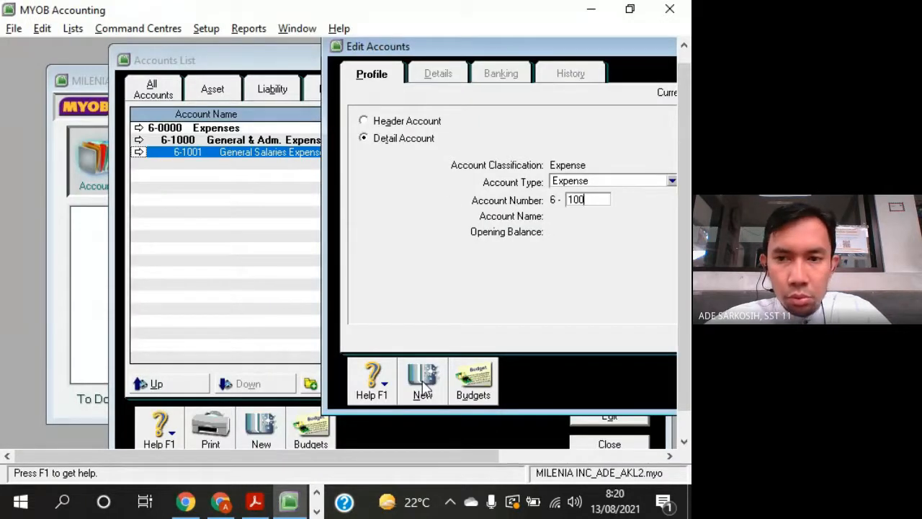
{"action": "type", "text": "2"}
{"action": "key", "text": "Tab"}
- Copy Office Supplies Expense from Acrobat Reader and paste it in MYOB as the name of account 6-1002
{"action": "key", "text": "alt+Tab"}
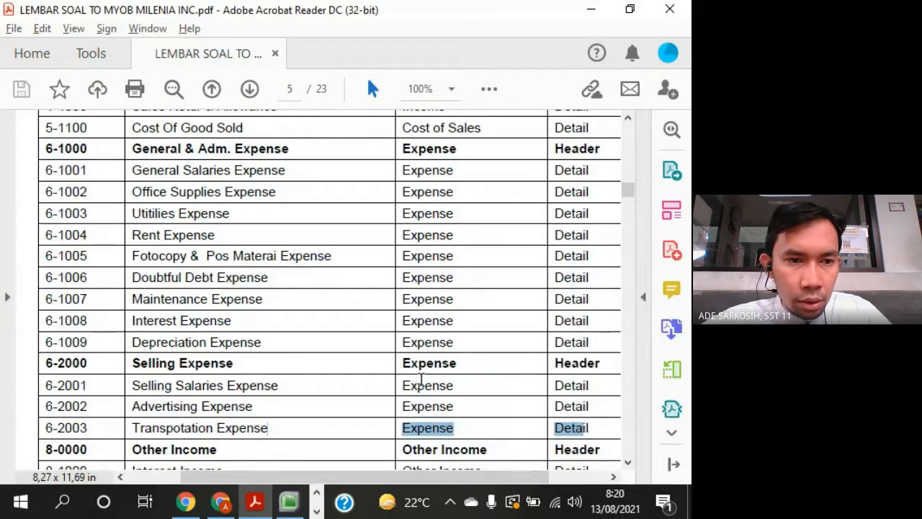
{"action": "left_click_drag", "start_coordinate": [130, 188], "coordinate": [276, 192]}
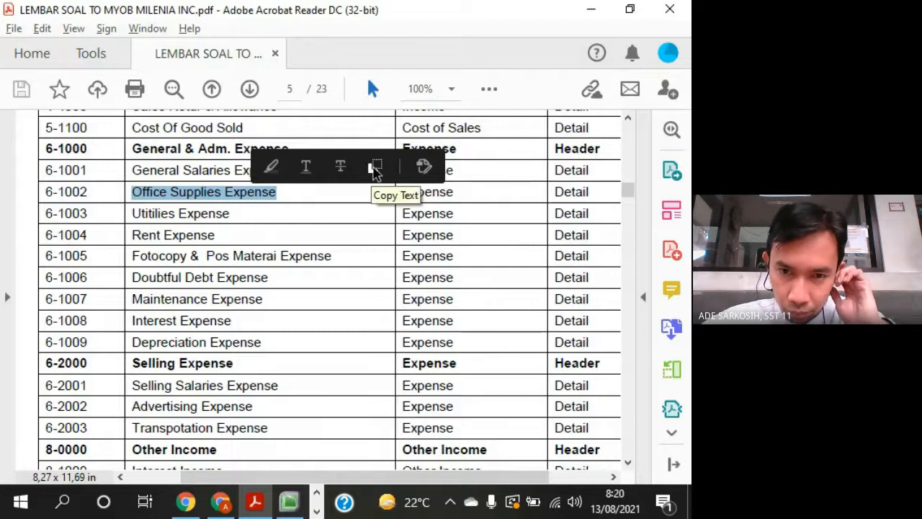
{"action": "left_click", "coordinate": [373, 170]}
{"action": "key", "text": "alt+Tab"}
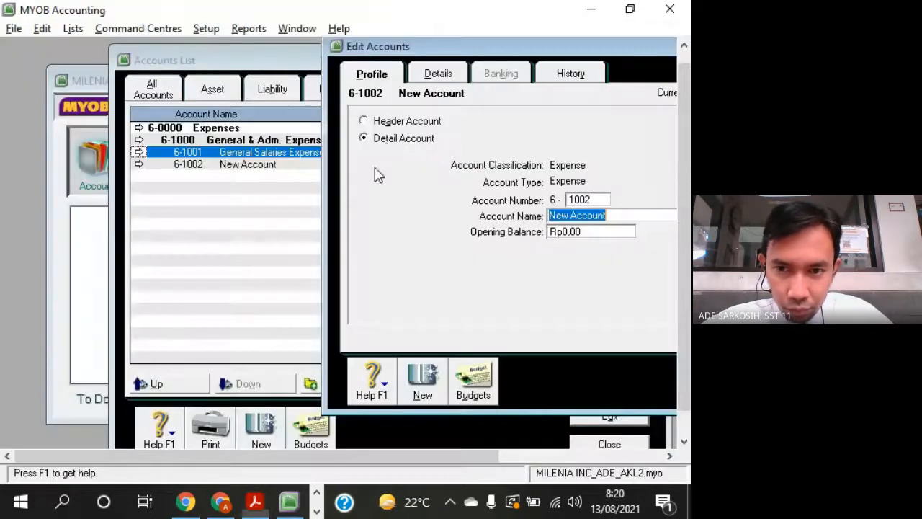
{"action": "right_click", "coordinate": [568, 214]}
{"action": "left_click", "coordinate": [604, 286]}
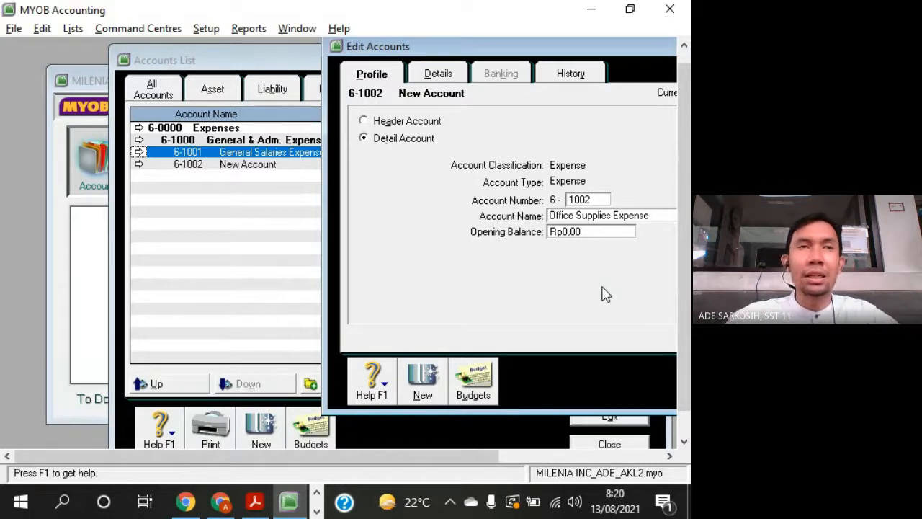
- Add a MYOB detail expense account numbered 6-1003 with the name Utitilies Expense copied from Acrobat Reader
{"action": "left_click", "coordinate": [425, 381]}
{"action": "key", "text": "Tab"}
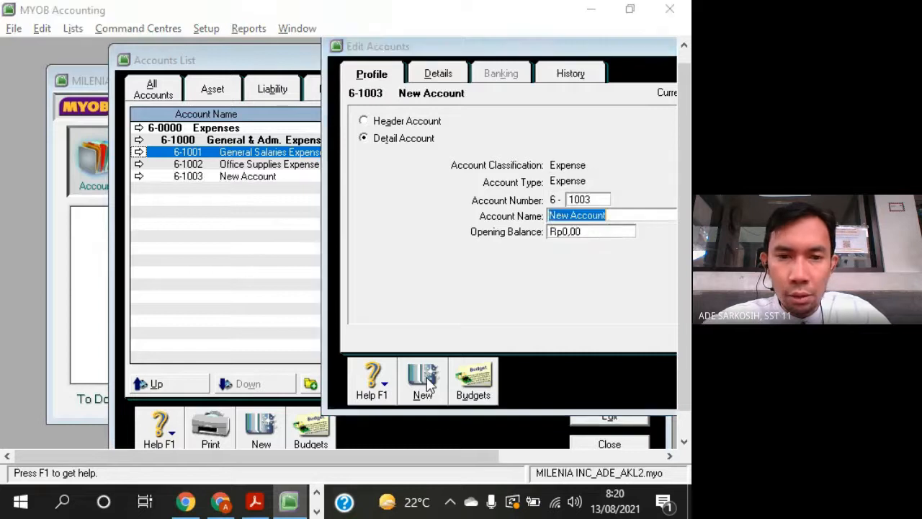
{"action": "key", "text": "alt+Tab"}
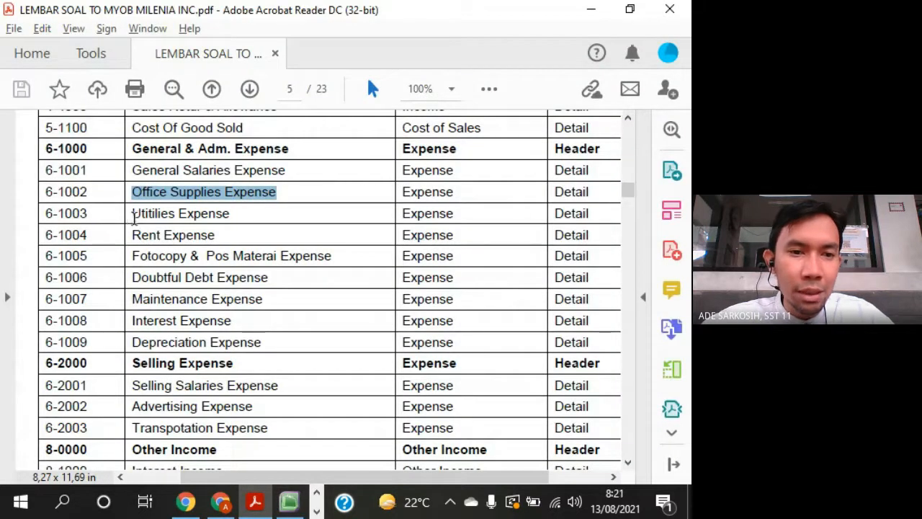
{"action": "left_click_drag", "start_coordinate": [132, 217], "coordinate": [224, 216]}
{"action": "key", "text": "alt+Tab"}
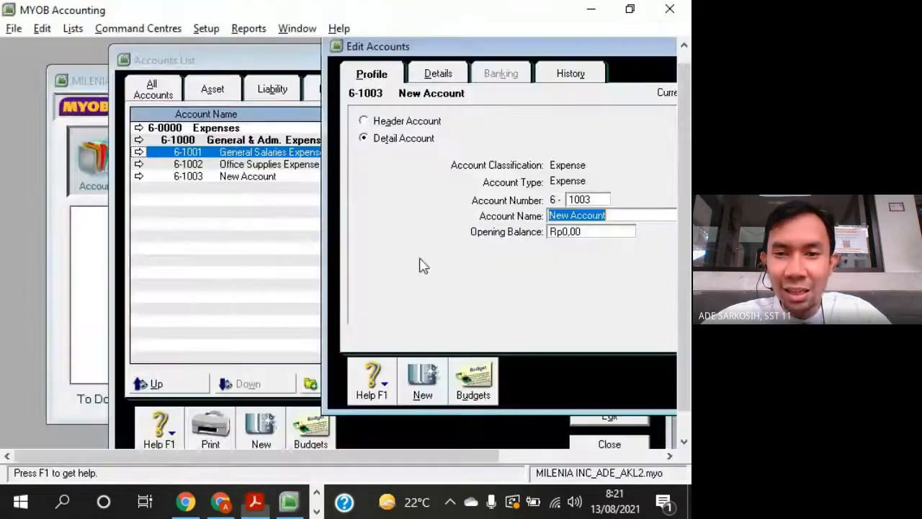
{"action": "right_click", "coordinate": [569, 217]}
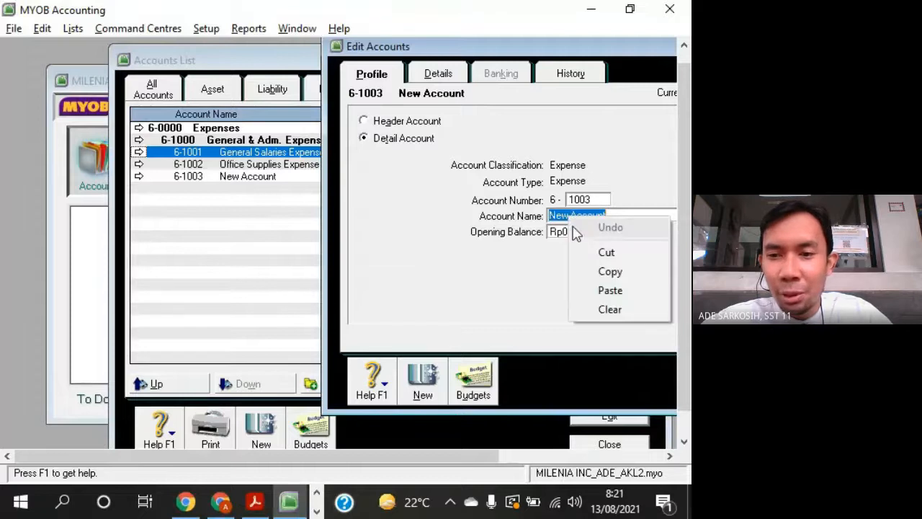
{"action": "left_click", "coordinate": [598, 288]}
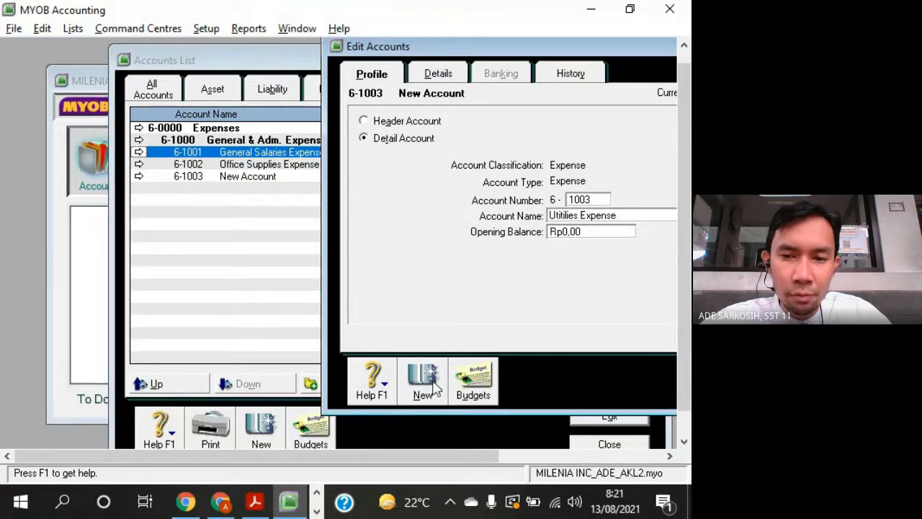
- Add a MYOB detail expense account numbered 6-1004 with the name Rent Expense copied from Acrobat Reader
{"action": "left_click", "coordinate": [432, 388]}
{"action": "type", "text": "1004"}
{"action": "key", "text": "alt+Tab"}
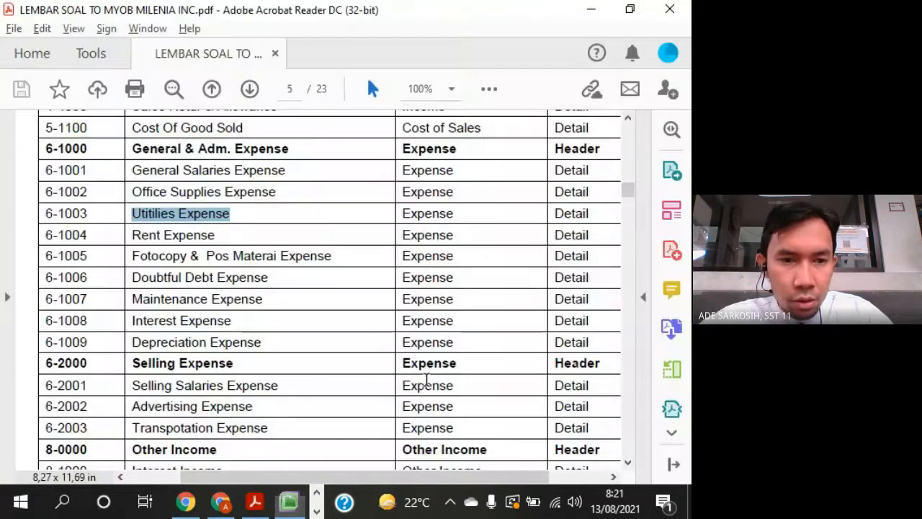
{"action": "left_click_drag", "start_coordinate": [132, 235], "coordinate": [209, 236]}
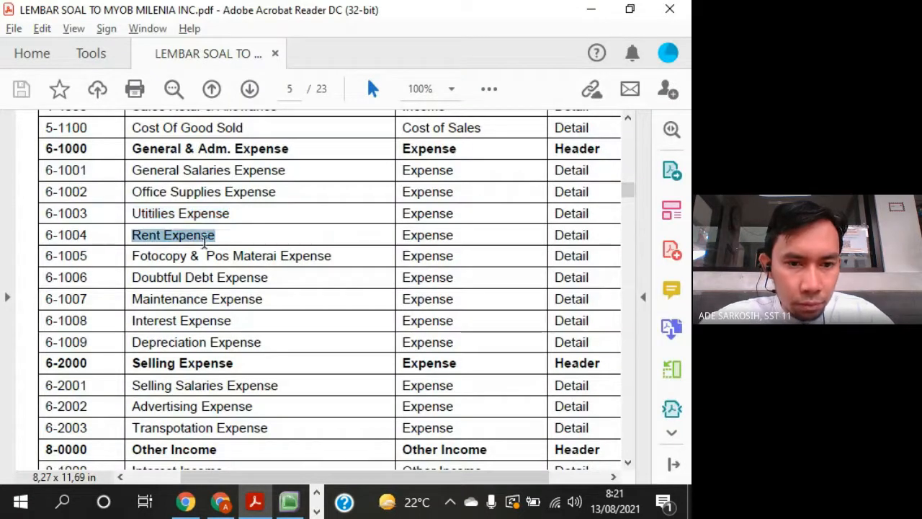
{"action": "key", "text": "ctrl+c"}
{"action": "key", "text": "alt+Tab"}
{"action": "right_click", "coordinate": [572, 214]}
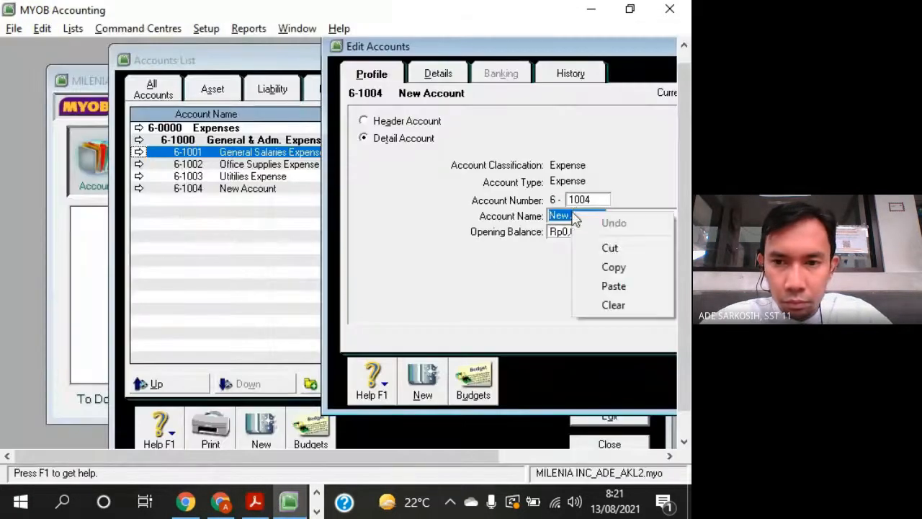
{"action": "left_click", "coordinate": [624, 286]}
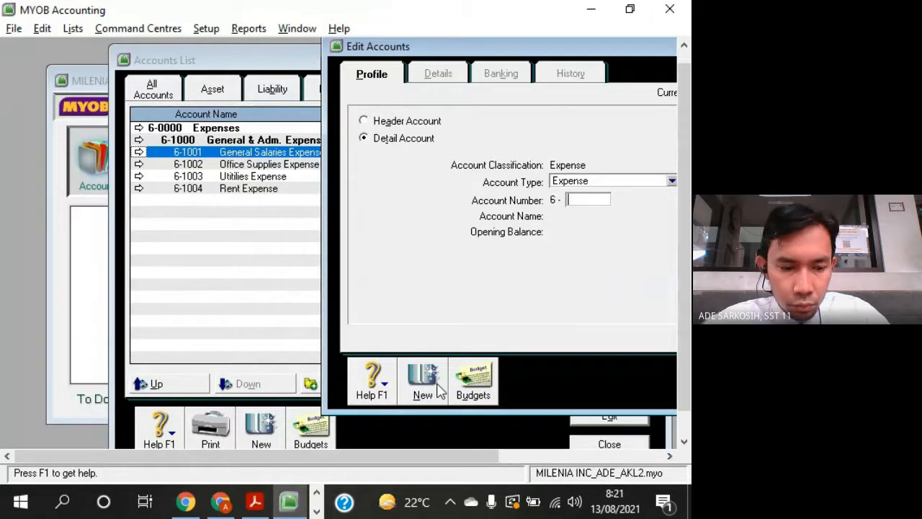
- Add a MYOB detail expense account numbered 6-1005 with the name Fotocopy & Pos Materai Expense copied from Acrobat Reader
{"action": "key", "text": "Tab"}
{"action": "key", "text": "alt+Tab"}
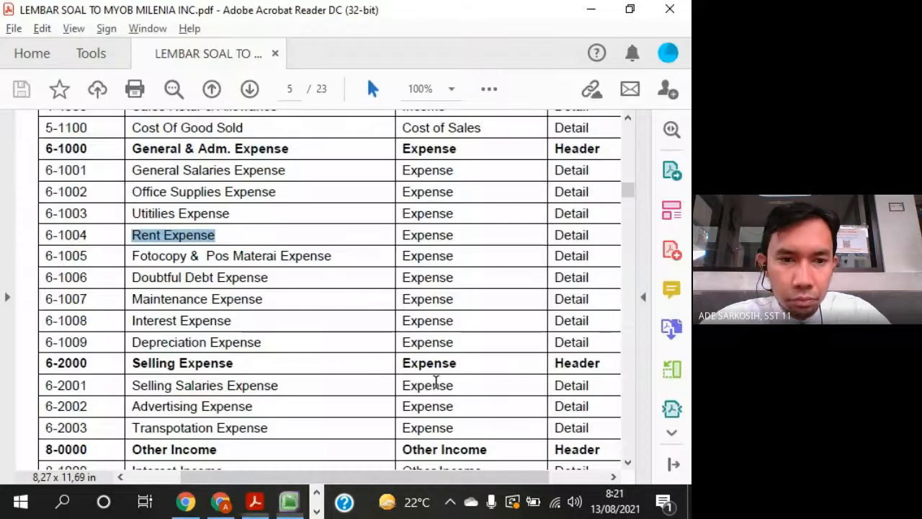
{"action": "left_click_drag", "start_coordinate": [126, 258], "coordinate": [334, 265]}
{"action": "key", "text": "alt+Tab"}
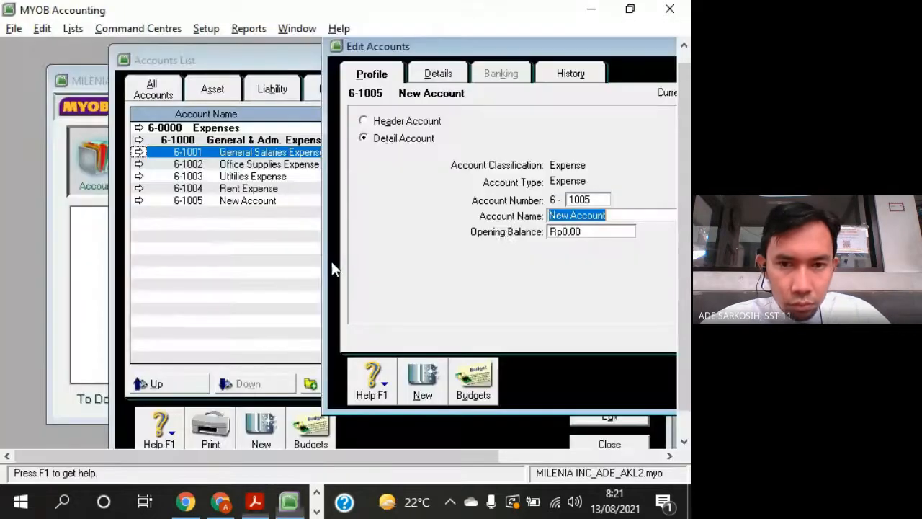
{"action": "right_click", "coordinate": [596, 225]}
{"action": "left_click", "coordinate": [631, 293]}
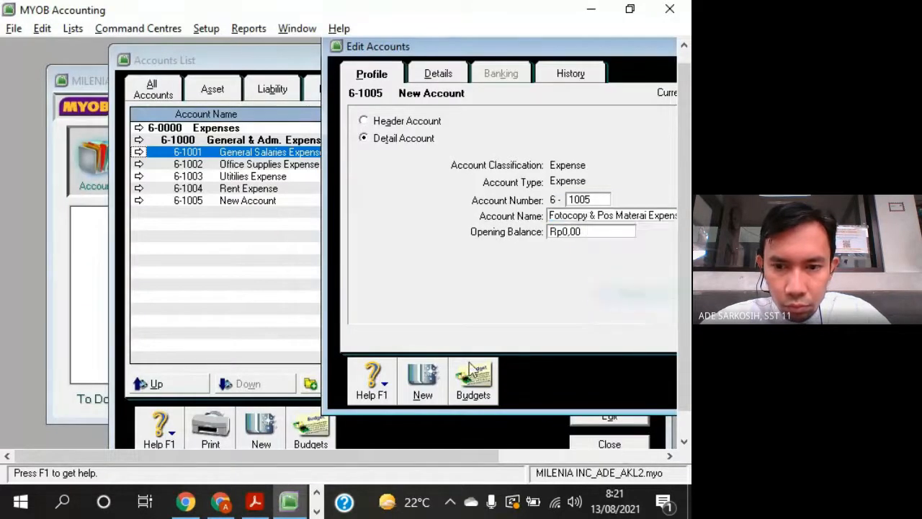
- Add a MYOB detail expense account numbered 6-1006 with the name Doubtful Debt Expense copied from Acrobat Reader
{"action": "left_click", "coordinate": [423, 393]}
{"action": "type", "text": "1006"}
{"action": "key", "text": "Tab"}
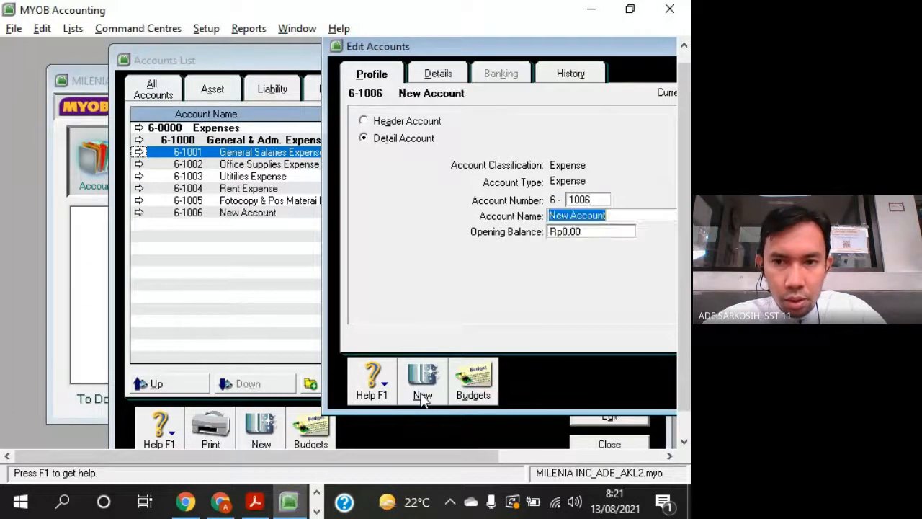
{"action": "key", "text": "alt+Tab"}
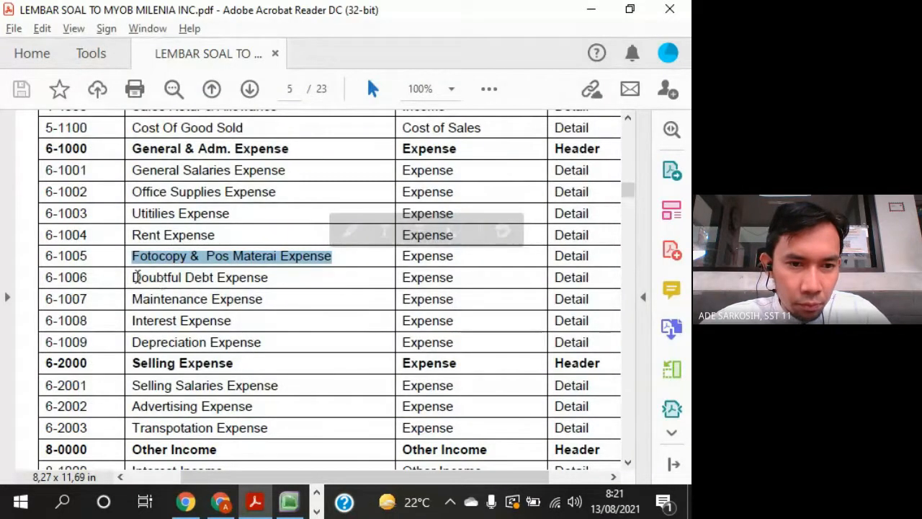
{"action": "left_click_drag", "start_coordinate": [133, 278], "coordinate": [268, 283]}
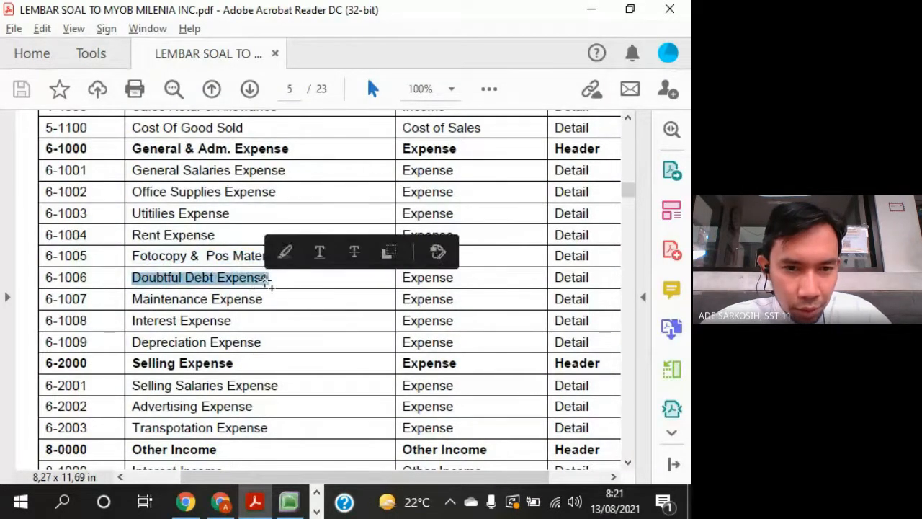
{"action": "key", "text": "alt+Tab"}
{"action": "right_click", "coordinate": [591, 216]}
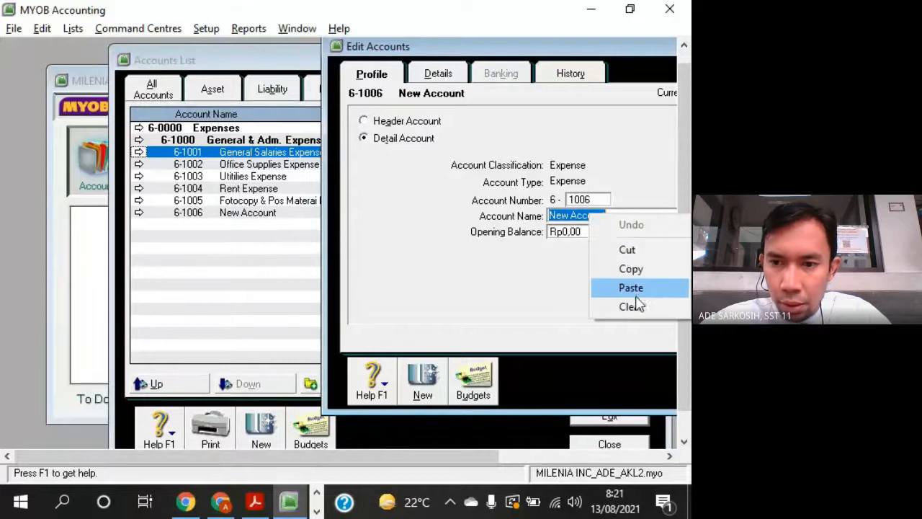
{"action": "left_click", "coordinate": [631, 290]}
- Add a MYOB detail expense account numbered 6-1007 with the name Maintenance Expense copied from Acrobat Reader
{"action": "left_click", "coordinate": [425, 385]}
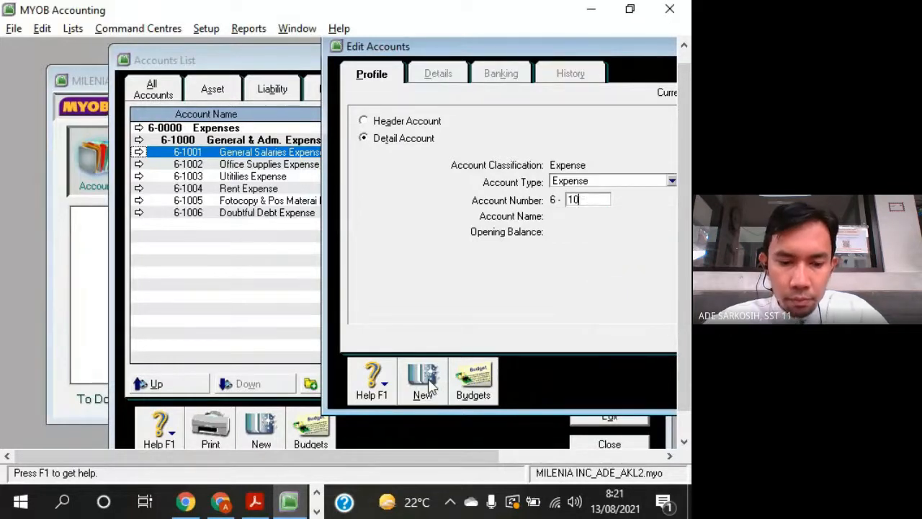
{"action": "key", "text": "alt+Tab"}
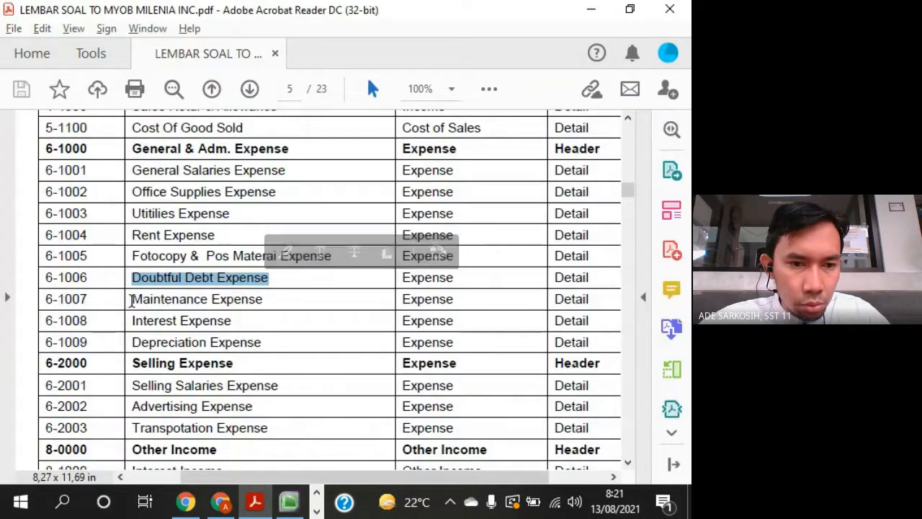
{"action": "left_click_drag", "start_coordinate": [132, 299], "coordinate": [261, 303]}
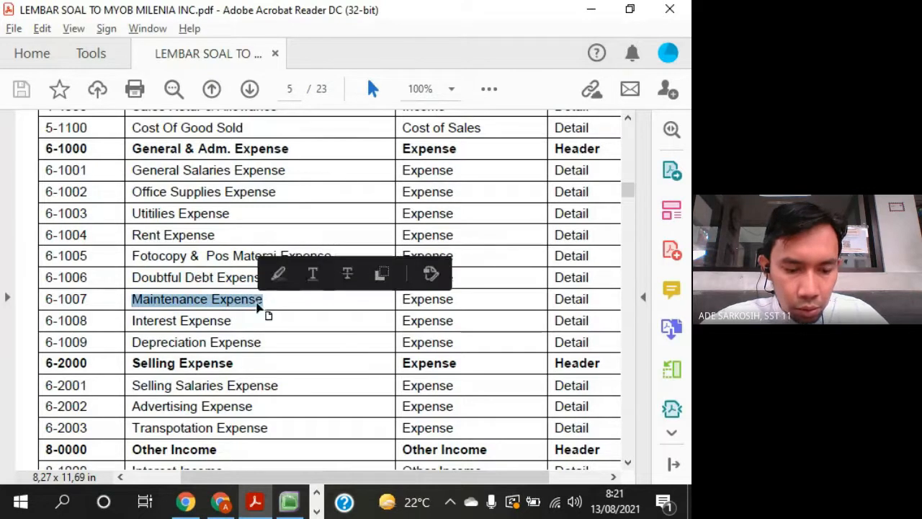
{"action": "key", "text": "alt+Tab"}
{"action": "right_click", "coordinate": [574, 215]}
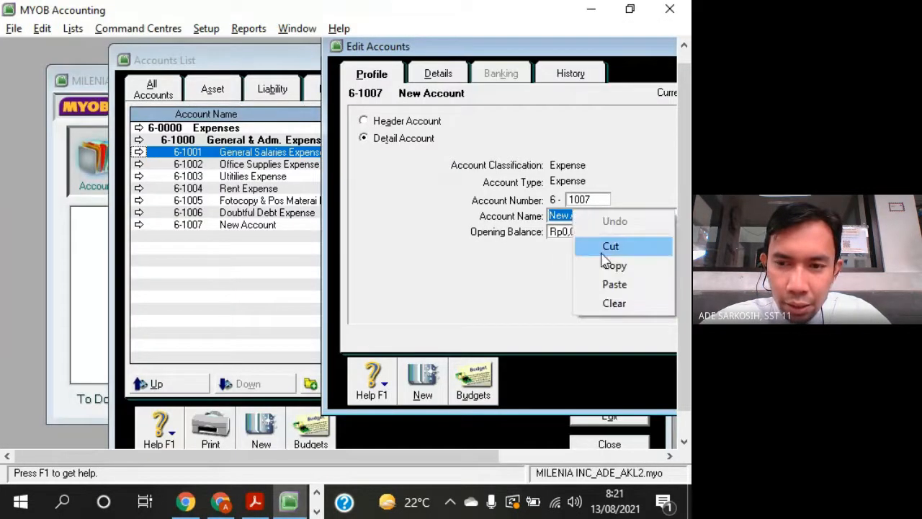
{"action": "left_click", "coordinate": [614, 285]}
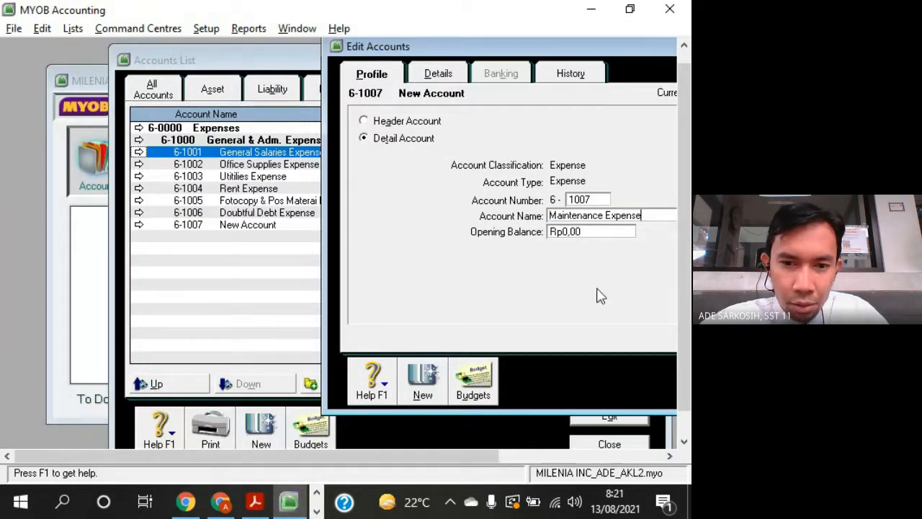
- Add a MYOB detail expense account numbered 6-1008 with the name Interest Expense copied from Acrobat Reader
{"action": "left_click", "coordinate": [425, 390]}
{"action": "type", "text": "1008"}
{"action": "key", "text": "Tab"}
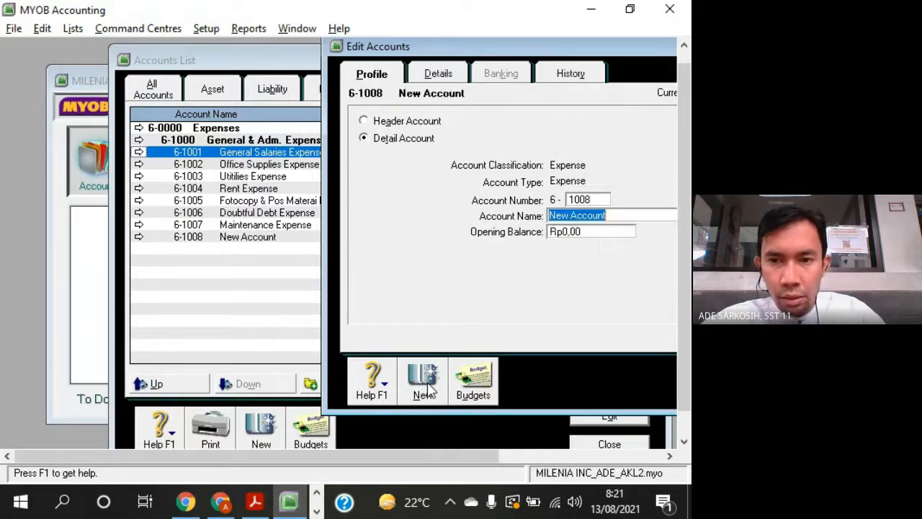
{"action": "key", "text": "alt+Tab"}
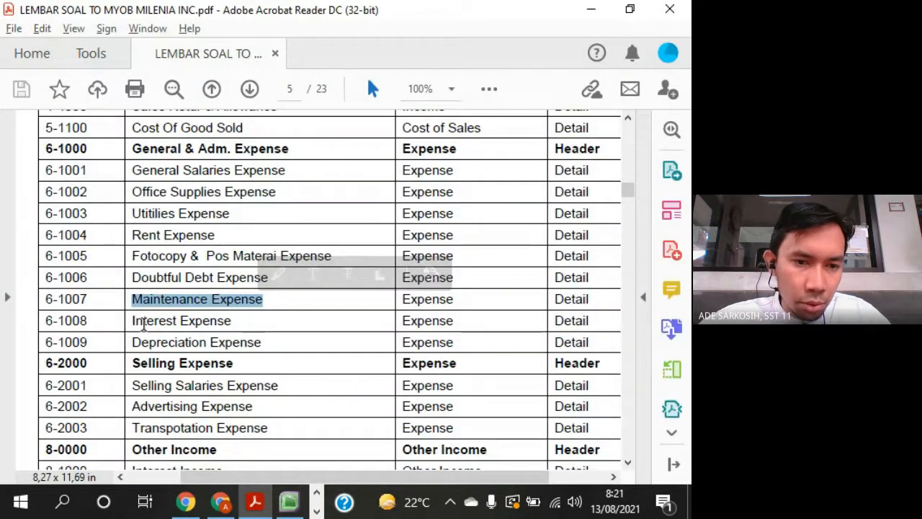
{"action": "left_click_drag", "start_coordinate": [131, 322], "coordinate": [195, 322]}
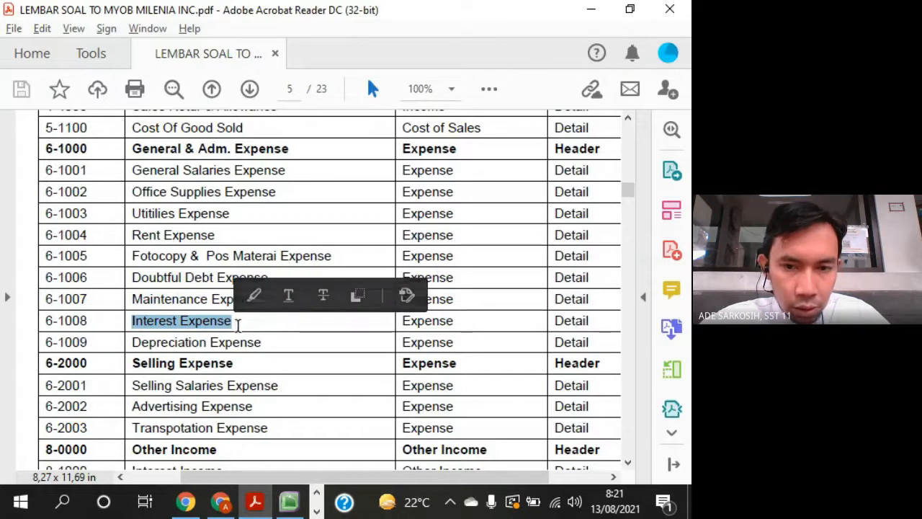
{"action": "key", "text": "alt+Tab"}
{"action": "right_click", "coordinate": [595, 217]}
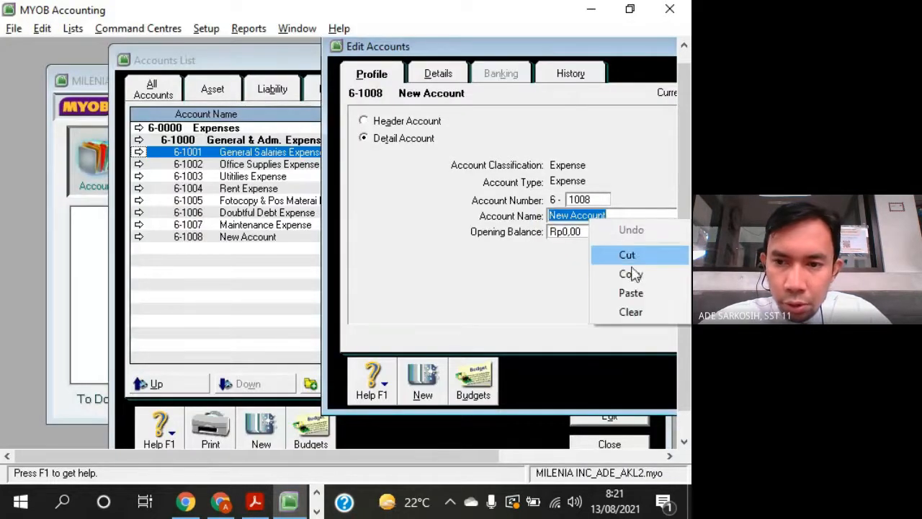
{"action": "left_click", "coordinate": [634, 294]}
- Add a MYOB detail expense account numbered 6-1009 with the name Depreciation Expense copied from Acrobat Reader
{"action": "left_click", "coordinate": [425, 382]}
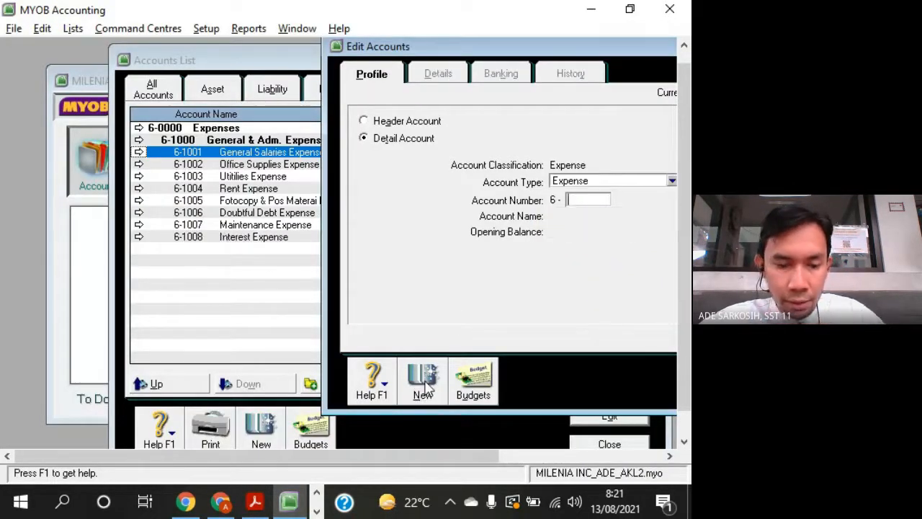
{"action": "key", "text": "alt+Tab"}
{"action": "key", "text": "alt+Tab"}
{"action": "type", "text": "1009"}
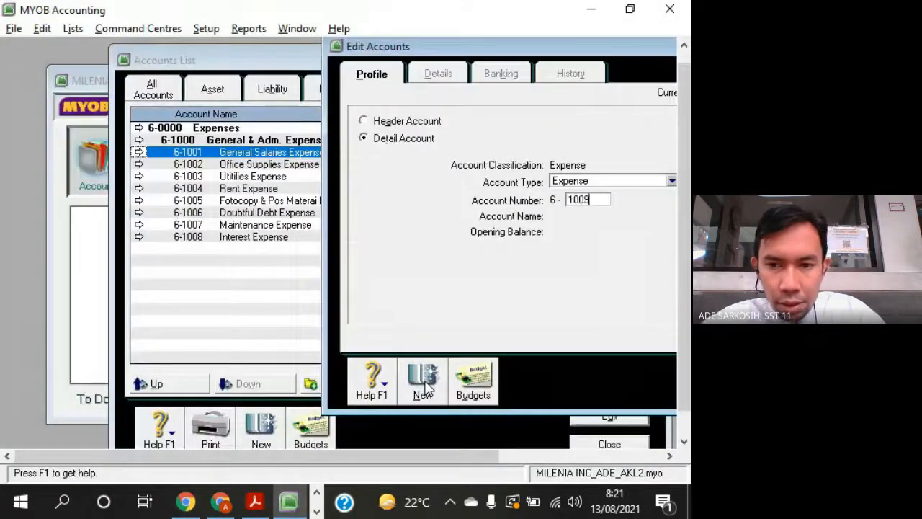
{"action": "key", "text": "alt+Tab"}
{"action": "key", "text": "alt+Tab"}
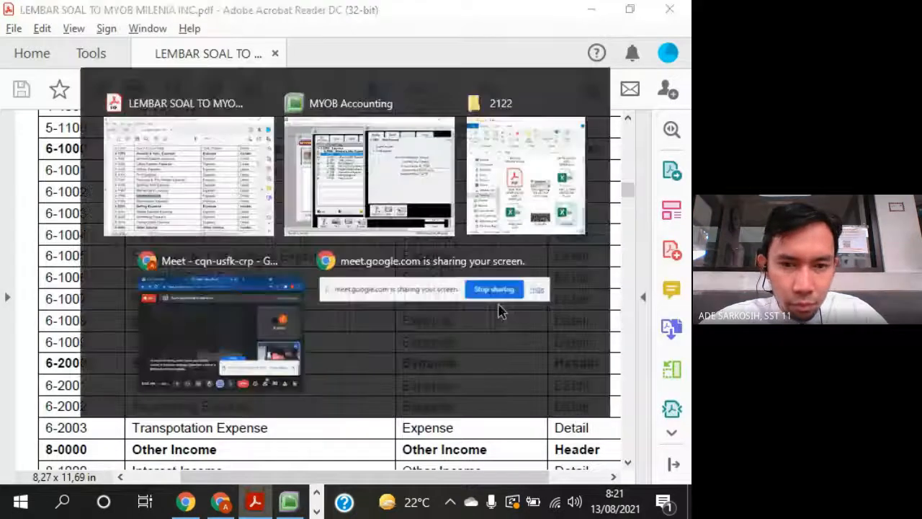
{"action": "key", "text": "alt+Tab"}
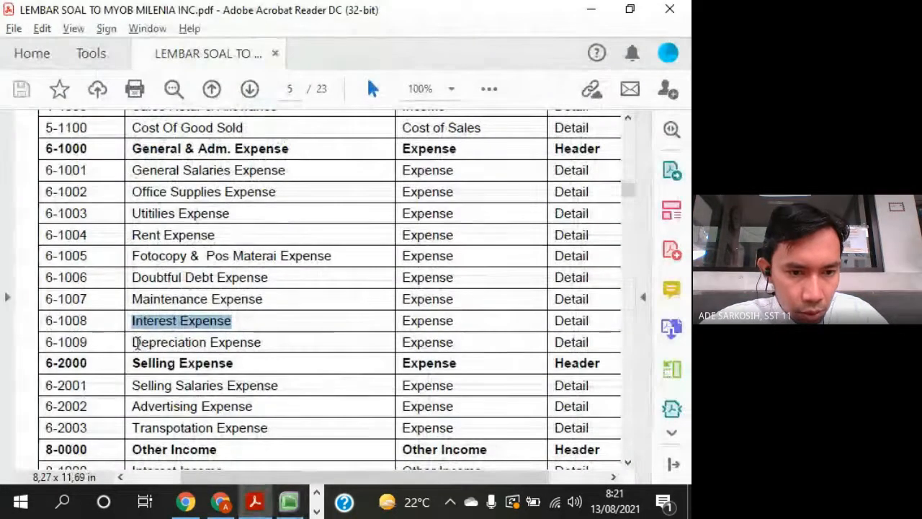
{"action": "left_click_drag", "start_coordinate": [132, 342], "coordinate": [281, 331]}
{"action": "key", "text": "super+c"}
{"action": "key", "text": "alt+Tab"}
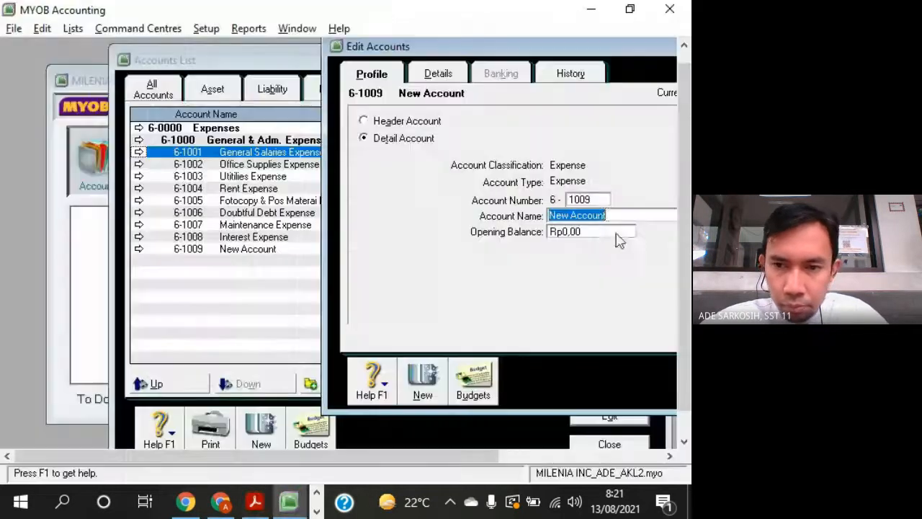
{"action": "right_click", "coordinate": [606, 217]}
{"action": "left_click", "coordinate": [631, 289]}
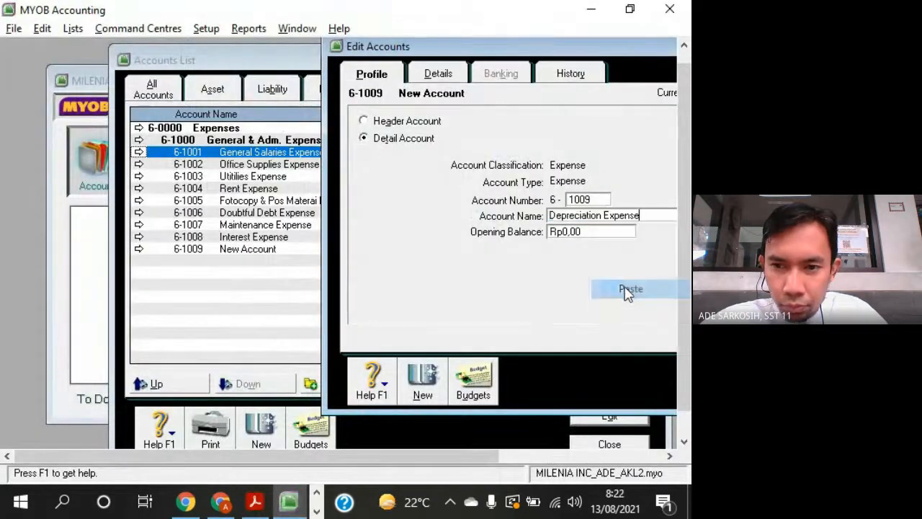
- Check the row after Depreciation Expense in Acrobat Reader and add a MYOB header expense account numbered 6-2000
{"action": "key", "text": "alt+Tab"}
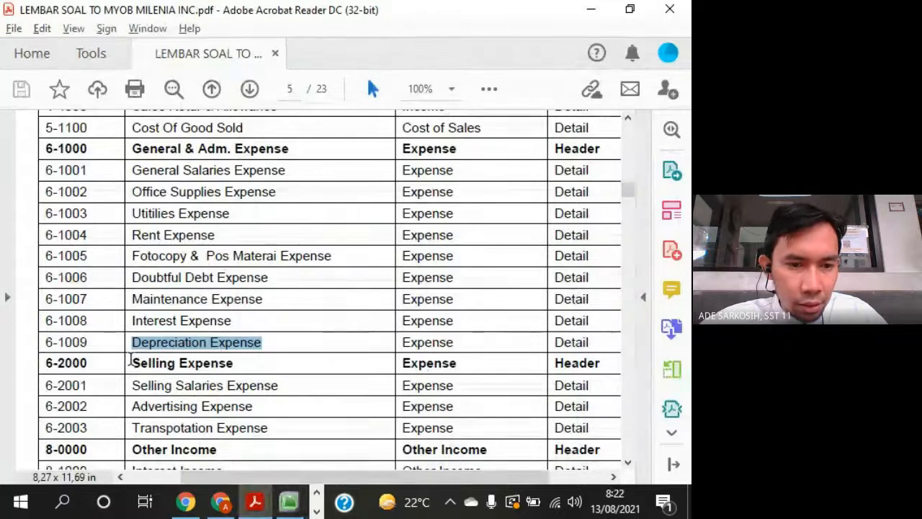
{"action": "left_click_drag", "start_coordinate": [258, 344], "coordinate": [250, 363]}
{"action": "key", "text": "alt+Tab"}
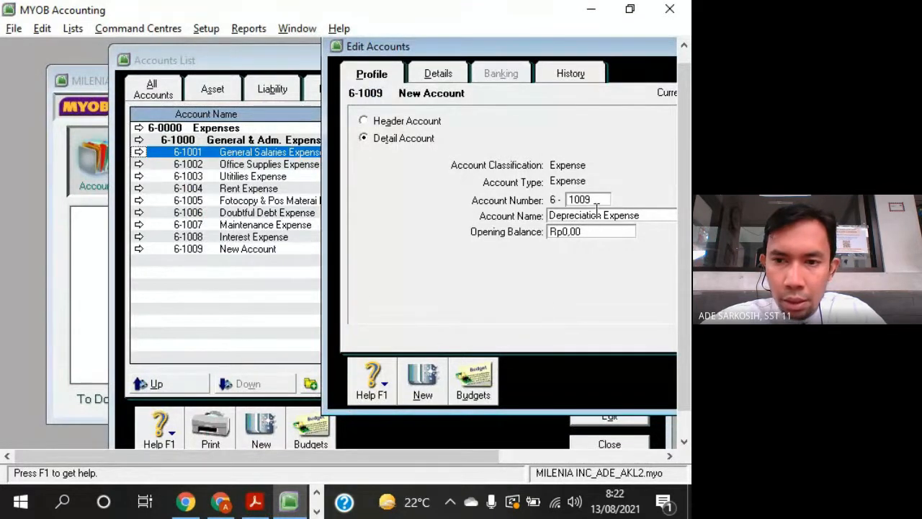
{"action": "key", "text": "alt+Tab"}
{"action": "key", "text": "alt+Tab"}
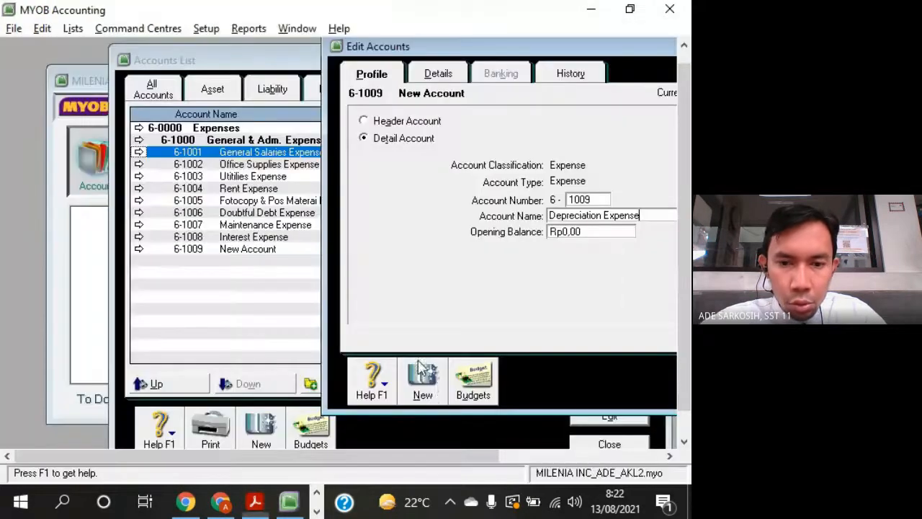
{"action": "left_click", "coordinate": [437, 387]}
{"action": "left_click", "coordinate": [363, 121]}
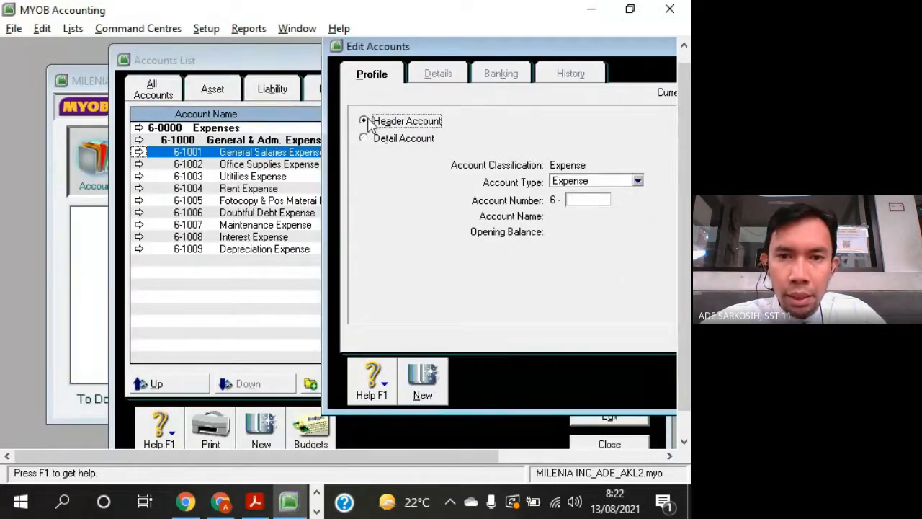
{"action": "key", "text": "alt+Tab"}
- Copy Selling Expense from Acrobat Reader and paste it in MYOB as the name of header account 6-2000
{"action": "key", "text": "alt+Tab"}
{"action": "left_click", "coordinate": [586, 201]}
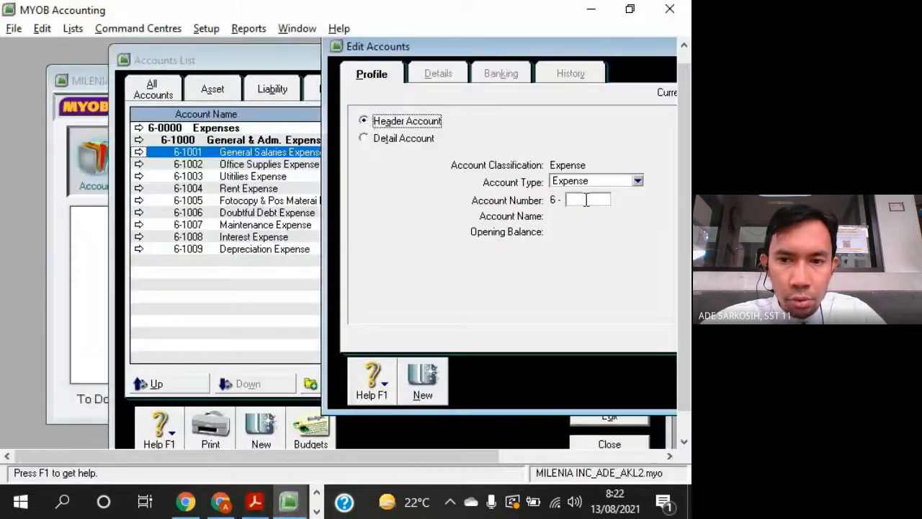
{"action": "type", "text": "2000"}
{"action": "key", "text": "Tab"}
{"action": "key", "text": "alt+Tab"}
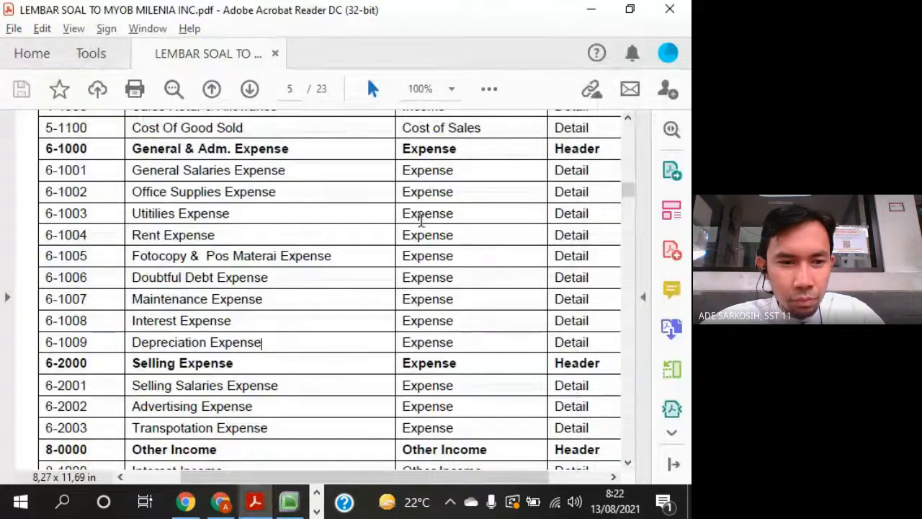
{"action": "left_click_drag", "start_coordinate": [132, 363], "coordinate": [230, 369]}
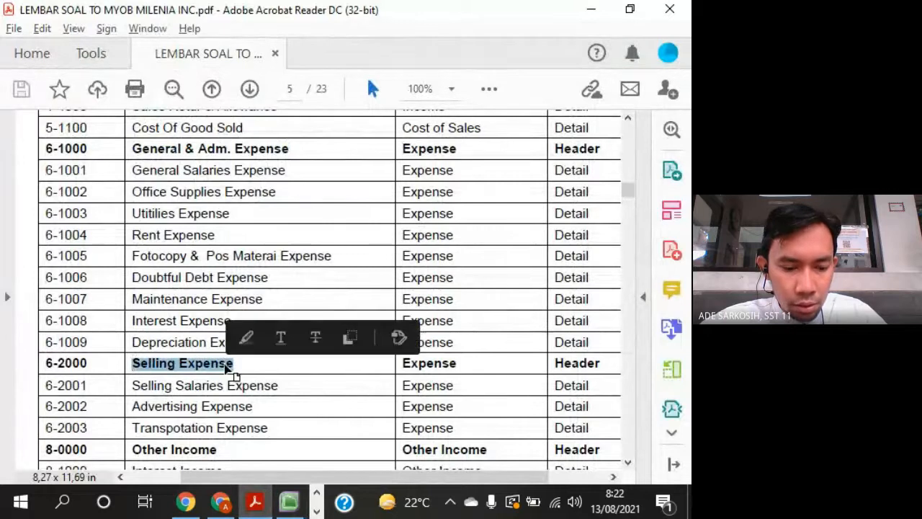
{"action": "key", "text": "ctrl+c"}
{"action": "key", "text": "alt+Tab"}
{"action": "right_click", "coordinate": [589, 216]}
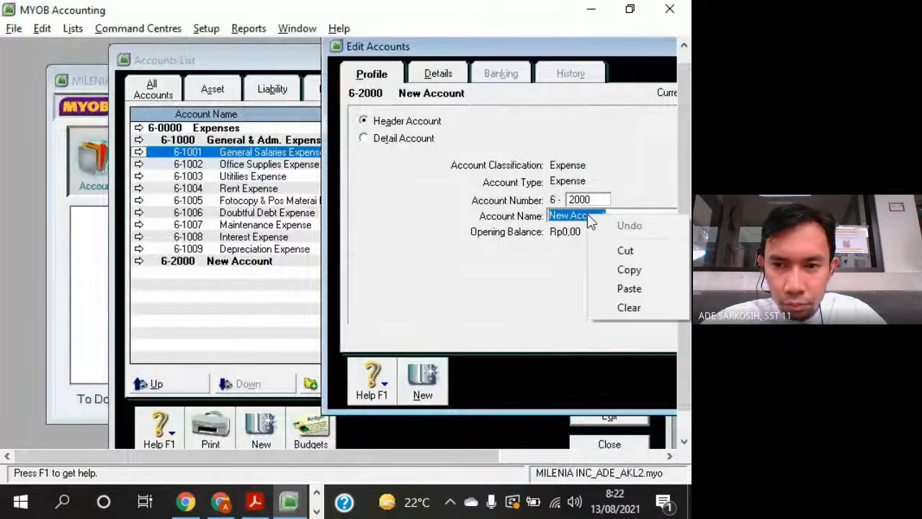
{"action": "left_click", "coordinate": [628, 288]}
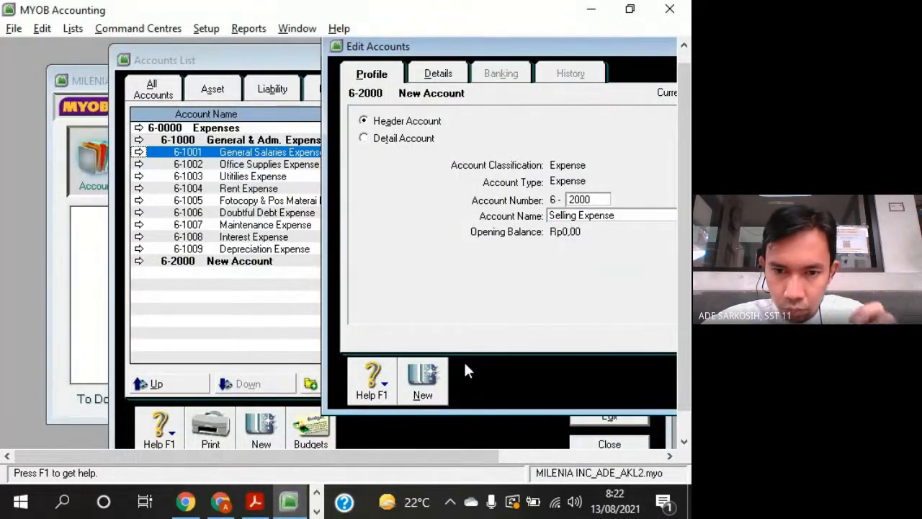
- Start another expense account in MYOB as a detail account and, after checking the question sheet in Acrobat Reader, number it 6-2001
{"action": "left_click", "coordinate": [431, 388]}
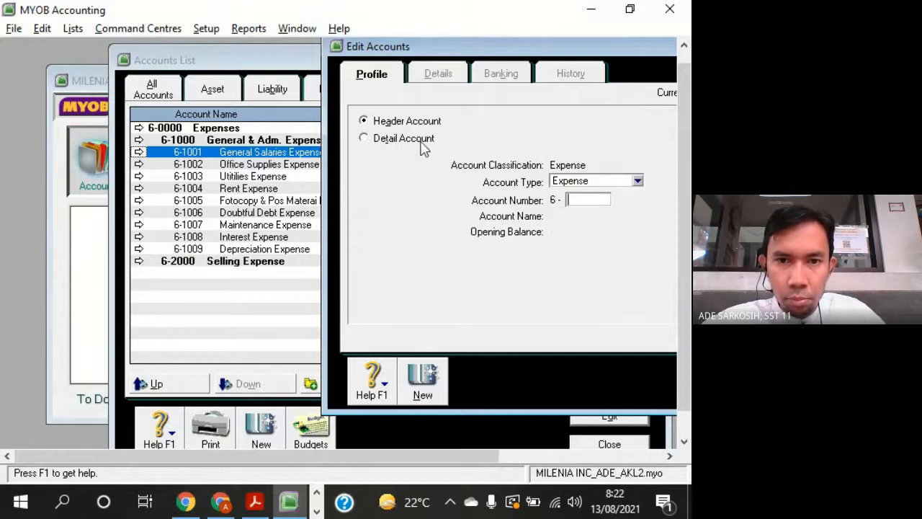
{"action": "left_click", "coordinate": [363, 139]}
{"action": "key", "text": "alt+Tab"}
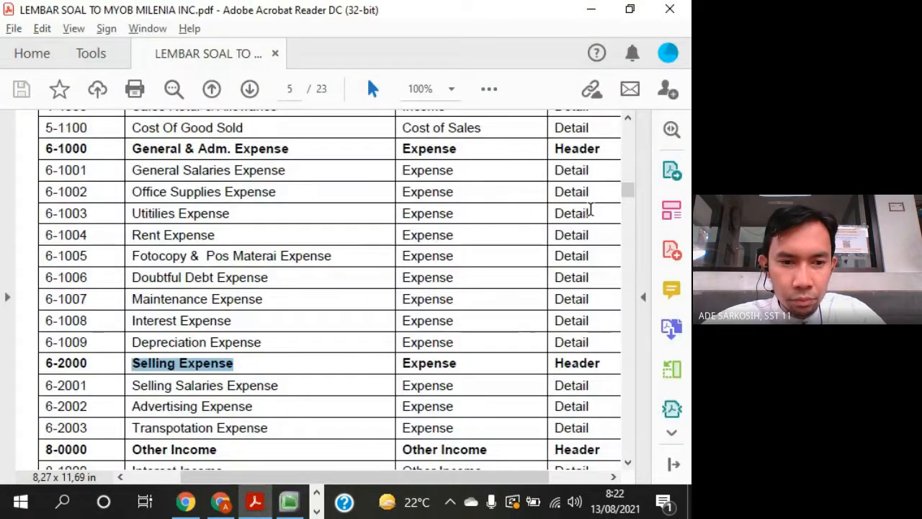
{"action": "key", "text": "alt+Tab"}
{"action": "left_click", "coordinate": [592, 202]}
{"action": "type", "text": "2001"}
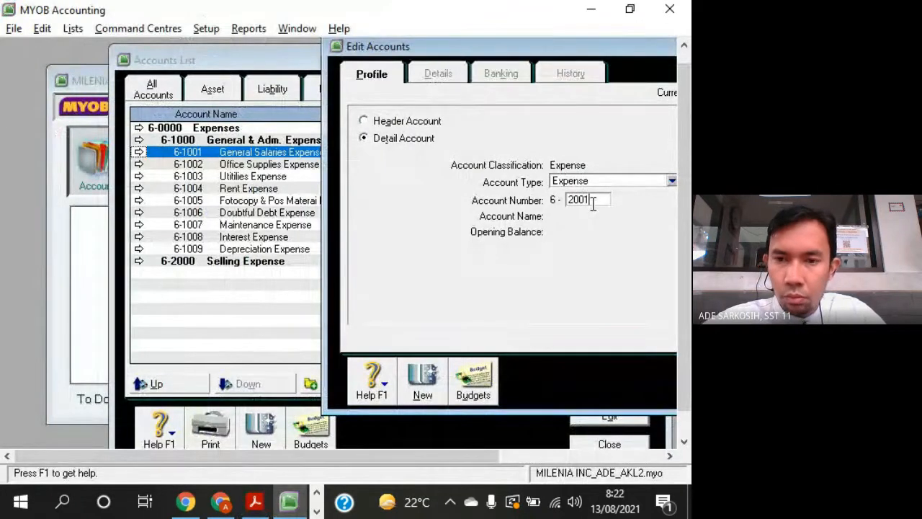
{"action": "key", "text": "Tab"}
- Copy Selling Salaries Expense from Acrobat Reader and paste it in MYOB as the name of account 6-2001
{"action": "key", "text": "alt+Tab"}
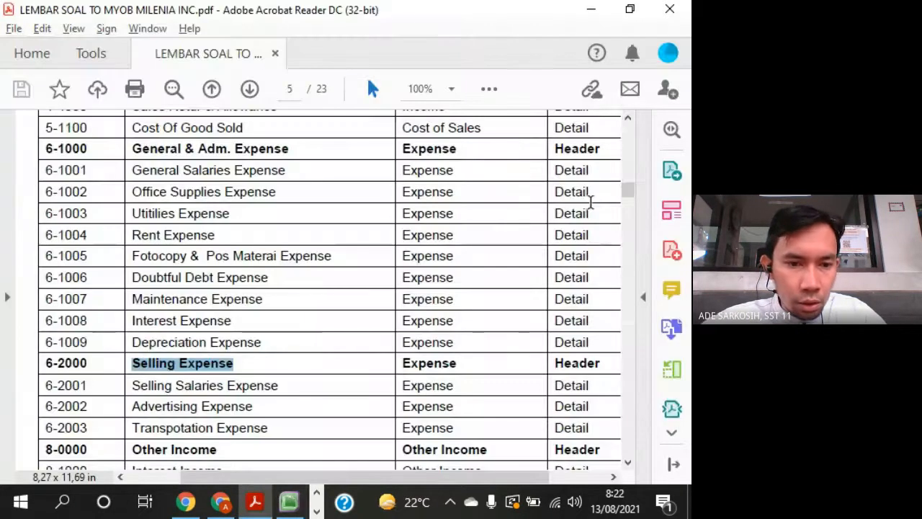
{"action": "left_click_drag", "start_coordinate": [134, 386], "coordinate": [279, 386]}
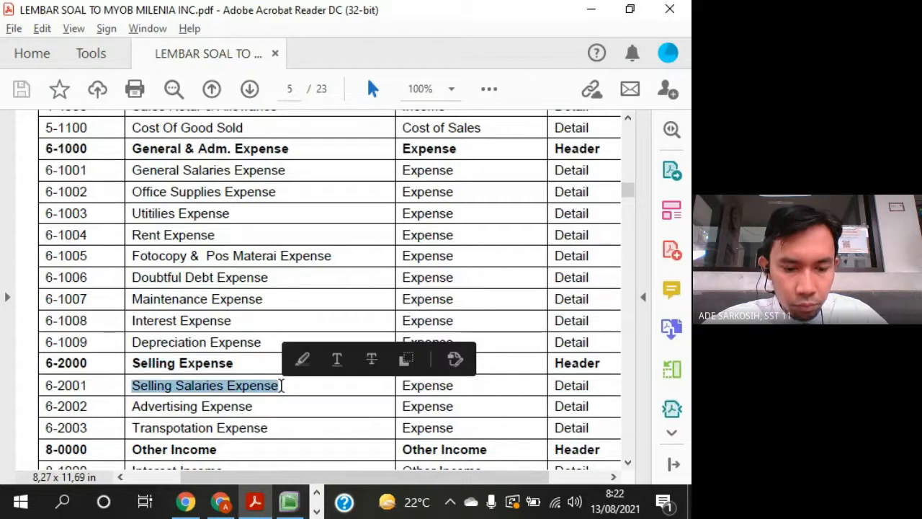
{"action": "key", "text": "alt+Tab"}
{"action": "right_click", "coordinate": [595, 216]}
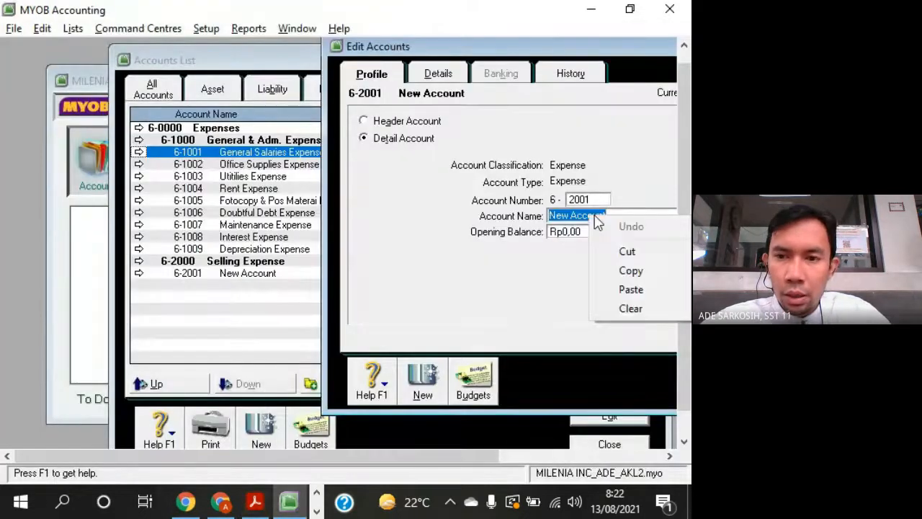
{"action": "left_click", "coordinate": [628, 288]}
- Add a MYOB detail expense account numbered 6-2002 with the name Advertising Expense copied from Acrobat Reader
{"action": "left_click", "coordinate": [432, 383]}
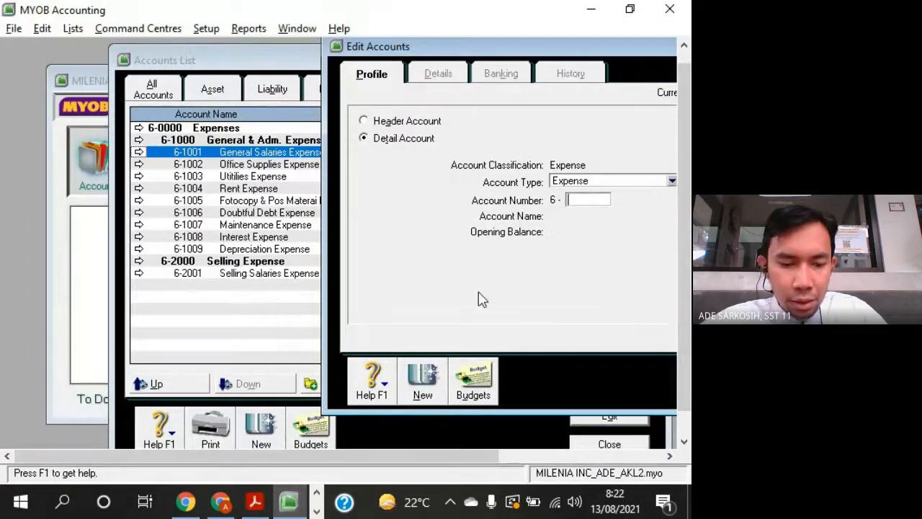
{"action": "key", "text": "alt+Tab"}
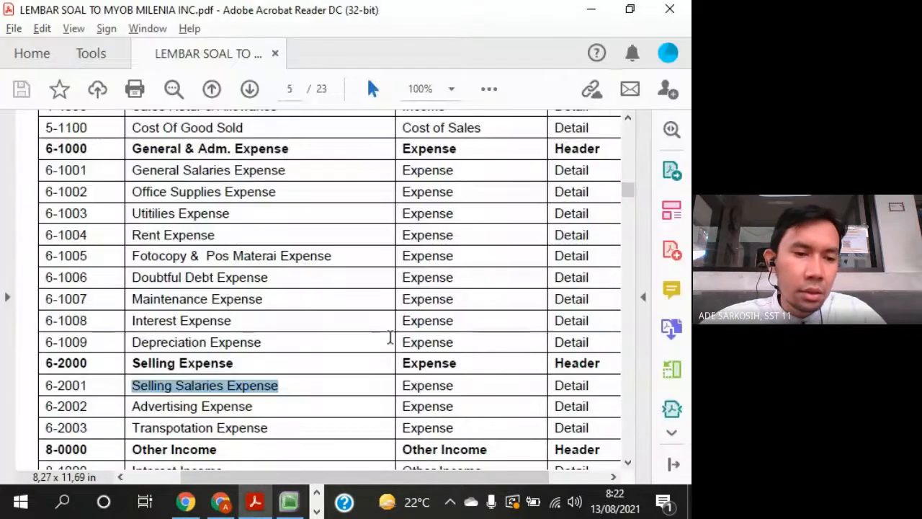
{"action": "scroll", "coordinate": [389, 337], "scroll_direction": "down", "scroll_amount": 5}
{"action": "scroll", "coordinate": [390, 337], "scroll_direction": "down", "scroll_amount": 1}
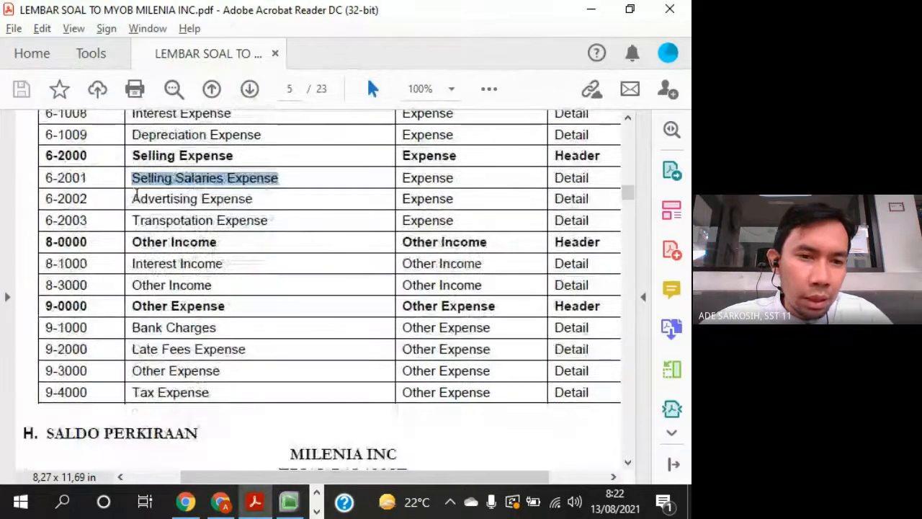
{"action": "left_click_drag", "start_coordinate": [133, 203], "coordinate": [255, 199]}
{"action": "key", "text": "alt+Tab"}
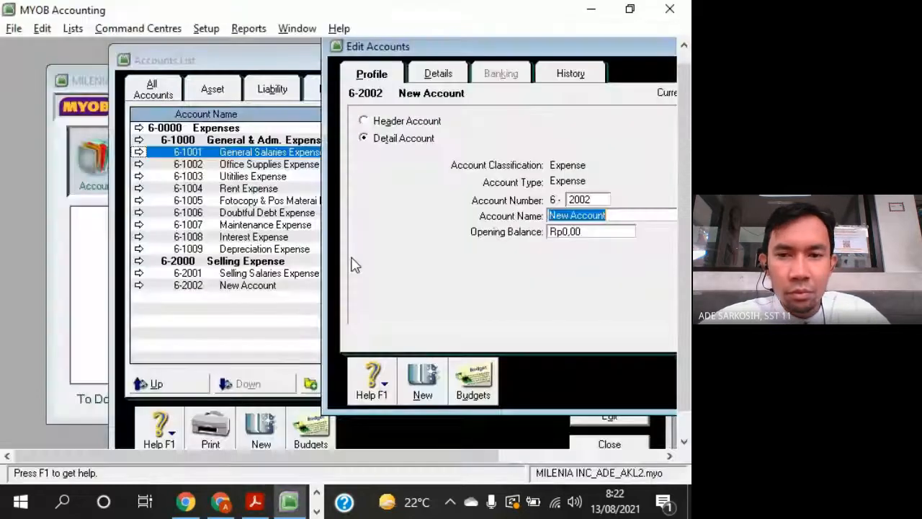
{"action": "right_click", "coordinate": [585, 216]}
{"action": "left_click", "coordinate": [625, 288]}
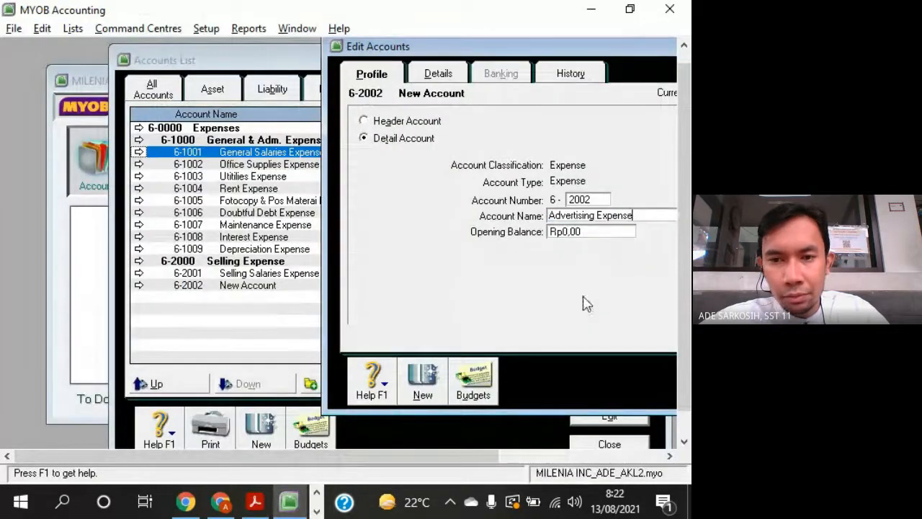
- Add a MYOB detail expense account numbered 6-2003 with the name Transpotation Expense copied from Acrobat Reader
{"action": "left_click", "coordinate": [438, 389]}
{"action": "key", "text": "alt+Tab"}
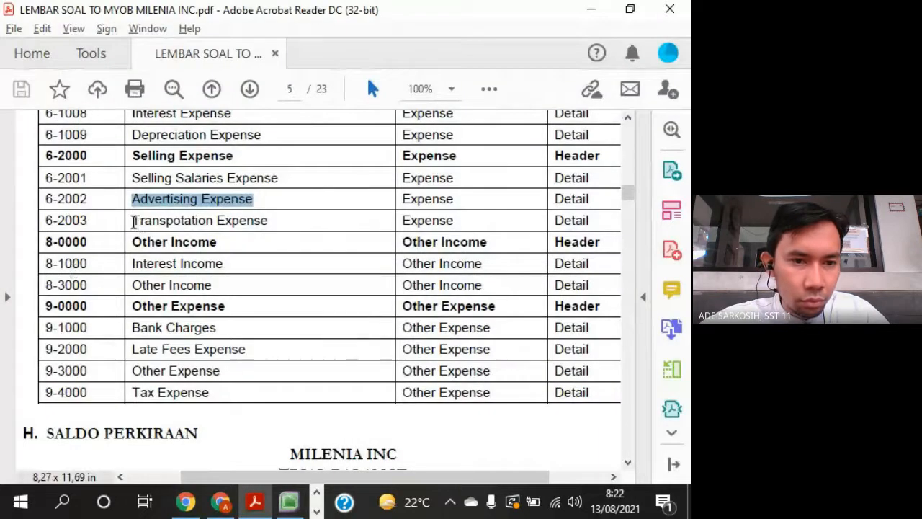
{"action": "left_click_drag", "start_coordinate": [132, 220], "coordinate": [268, 220]}
{"action": "key", "text": "alt+Tab"}
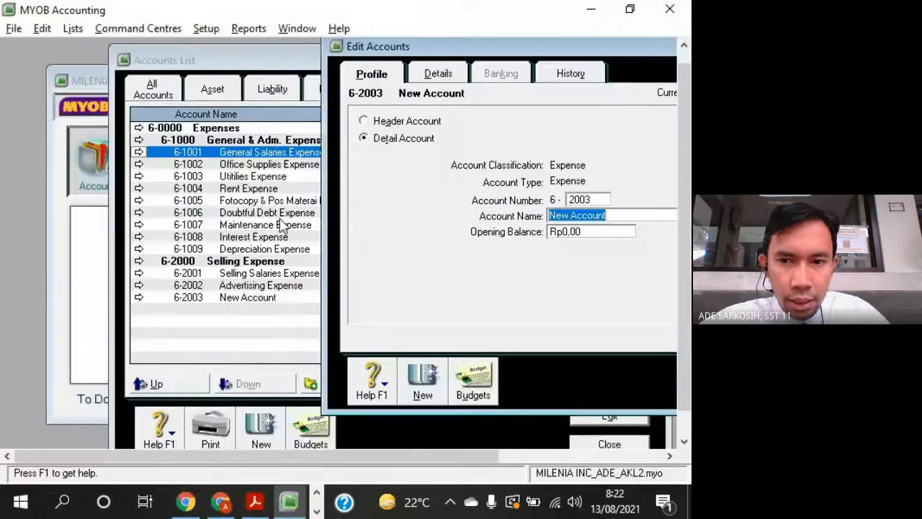
{"action": "right_click", "coordinate": [570, 216]}
{"action": "left_click", "coordinate": [611, 290]}
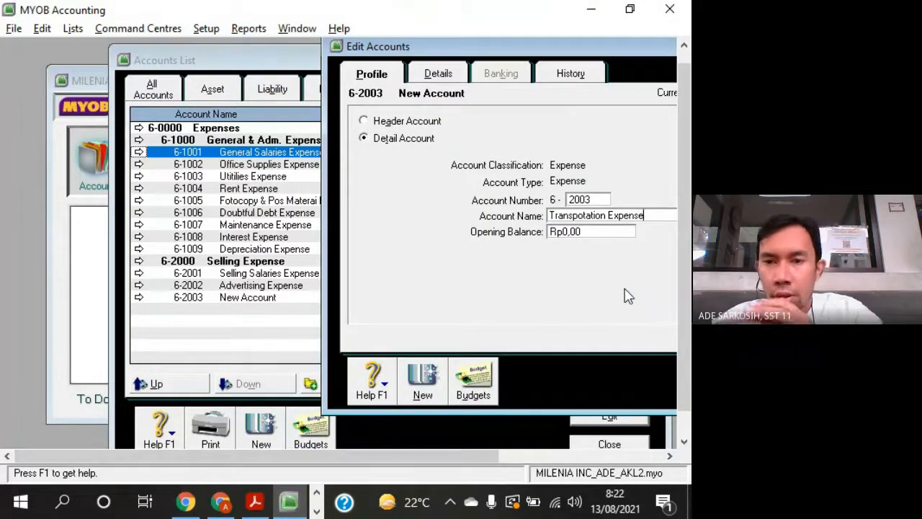
- Correct the name of account 6-2003 to Transportation Expense and save the account
{"action": "left_click", "coordinate": [583, 216]}
{"action": "type", "text": "r"}
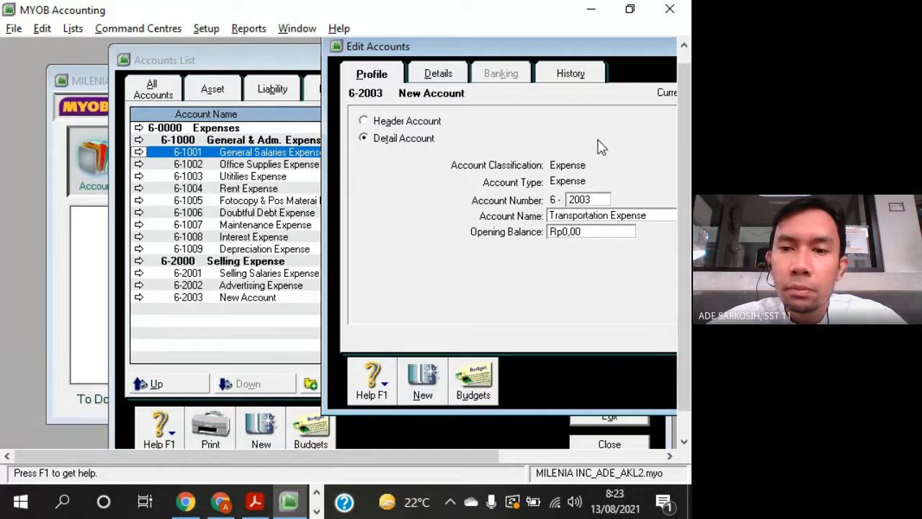
{"action": "left_click_drag", "start_coordinate": [634, 49], "coordinate": [500, 48]}
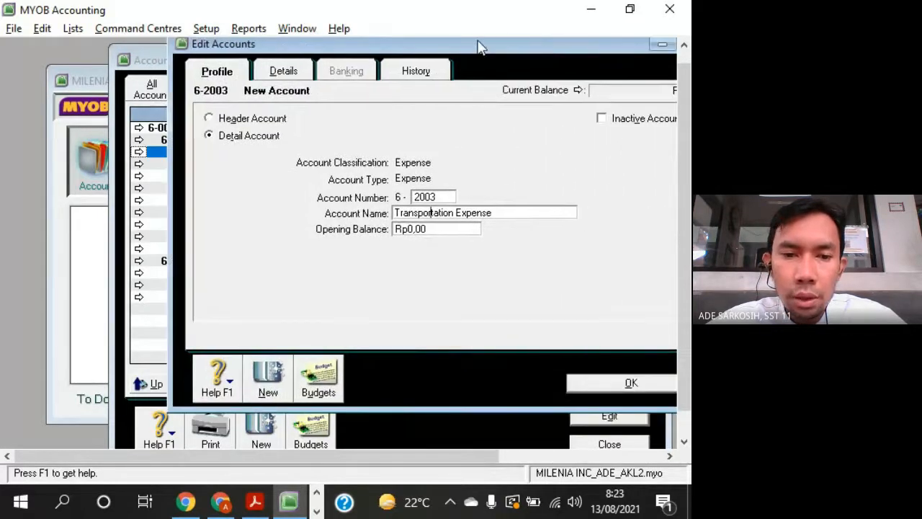
{"action": "left_click", "coordinate": [629, 382]}
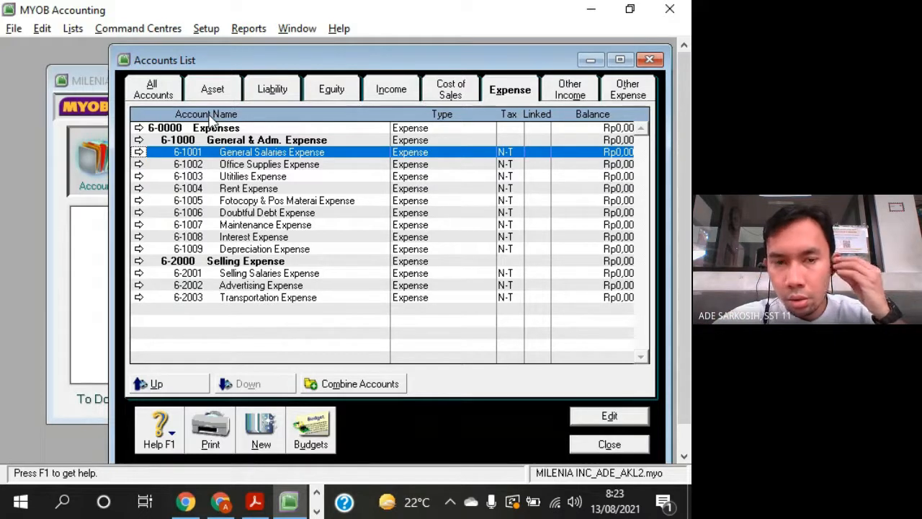
- Compare the General & Adm. Expense and Selling Expense headers and their detail accounts in the expense accounts list
{"action": "left_click", "coordinate": [268, 144]}
{"action": "left_click", "coordinate": [268, 261]}
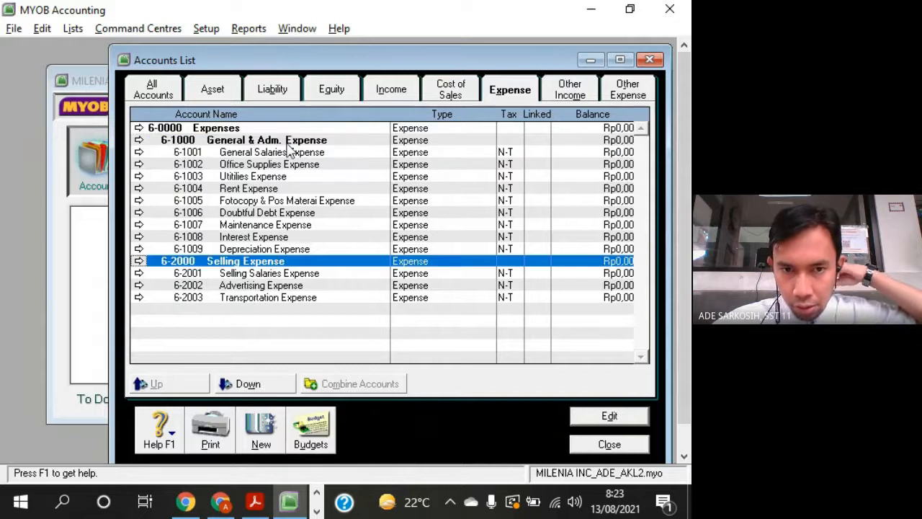
{"action": "left_click", "coordinate": [292, 154]}
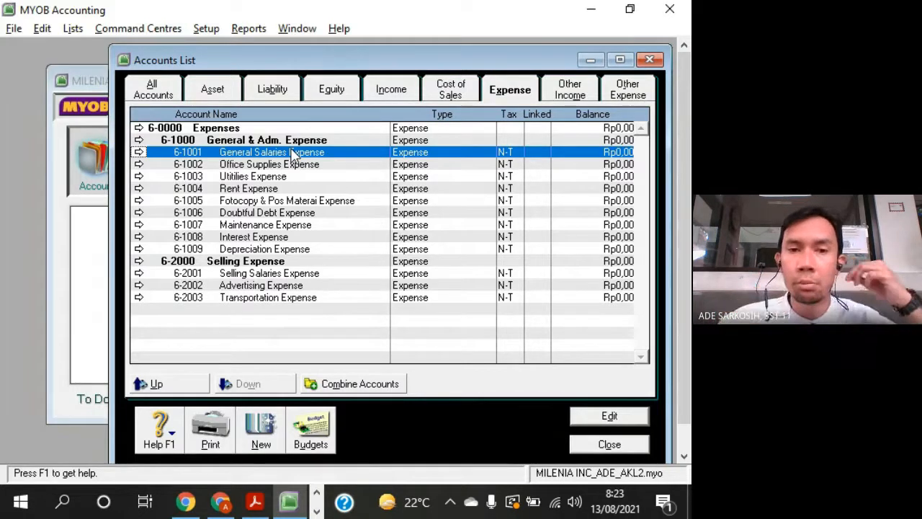
{"action": "left_click", "coordinate": [291, 141]}
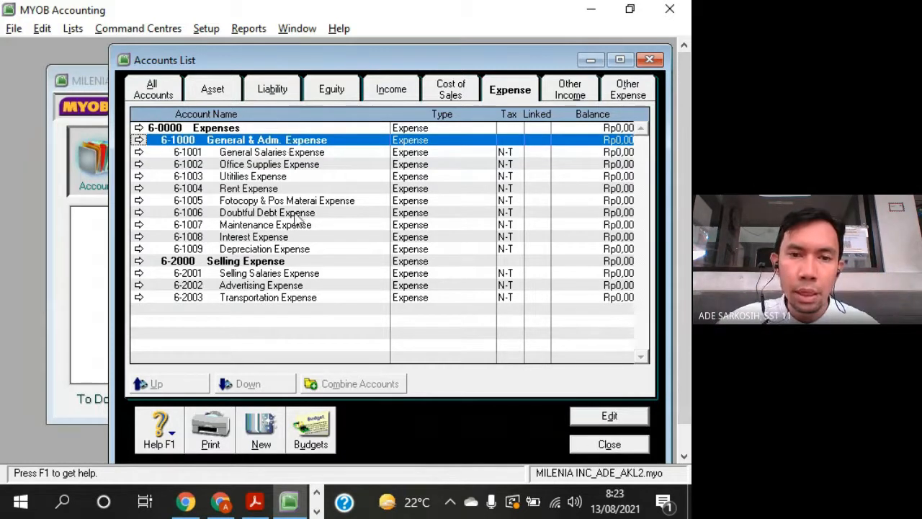
{"action": "left_click", "coordinate": [300, 262]}
- Examine how the CURRENT ASSETS and FIXED ASSETS headers group their accounts in the asset accounts list
{"action": "left_click", "coordinate": [217, 92]}
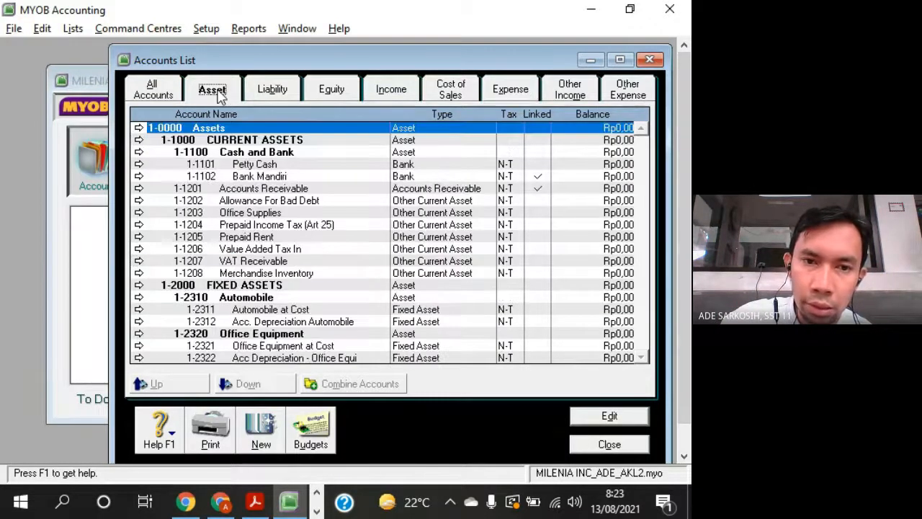
{"action": "left_click", "coordinate": [260, 144]}
{"action": "left_click", "coordinate": [272, 287]}
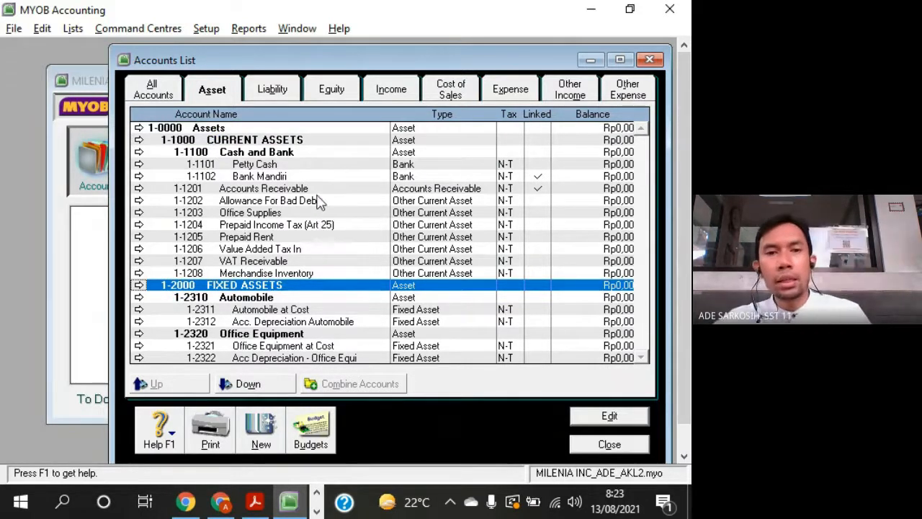
{"action": "left_click", "coordinate": [311, 143]}
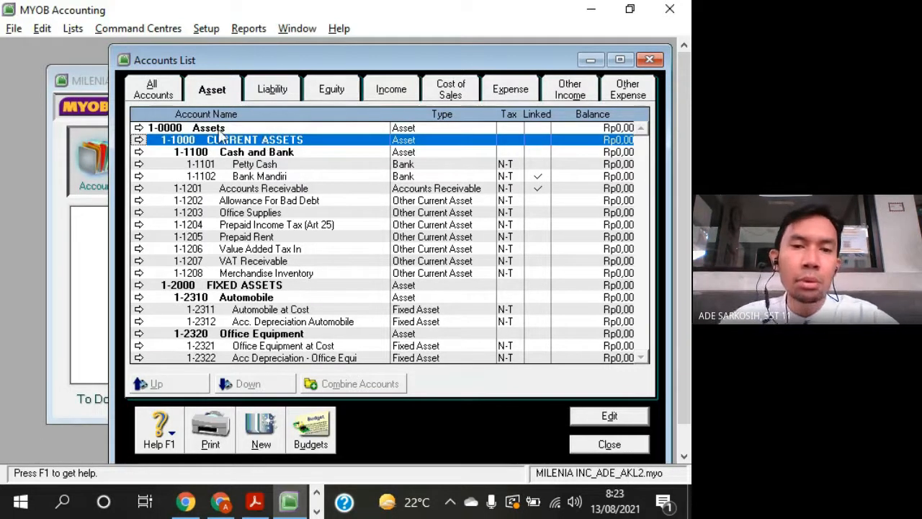
{"action": "left_click", "coordinate": [301, 287]}
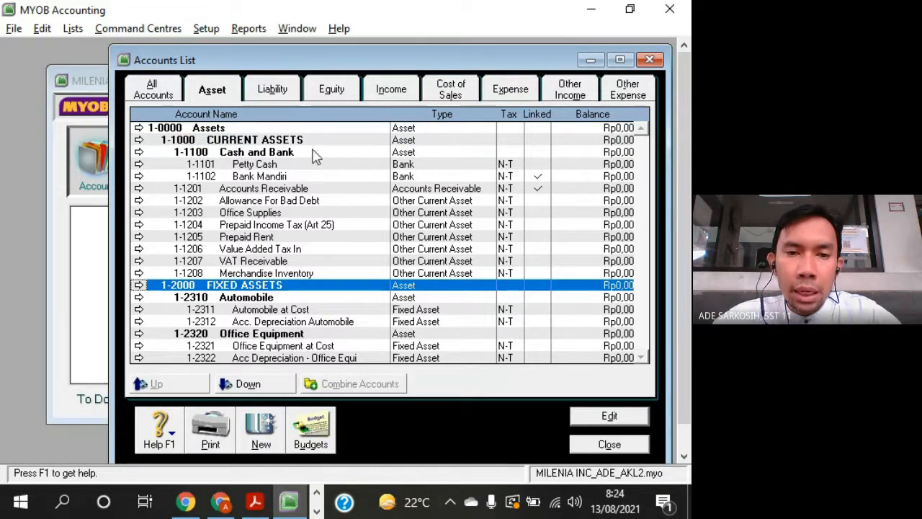
{"action": "left_click", "coordinate": [306, 141]}
{"action": "left_click", "coordinate": [292, 288]}
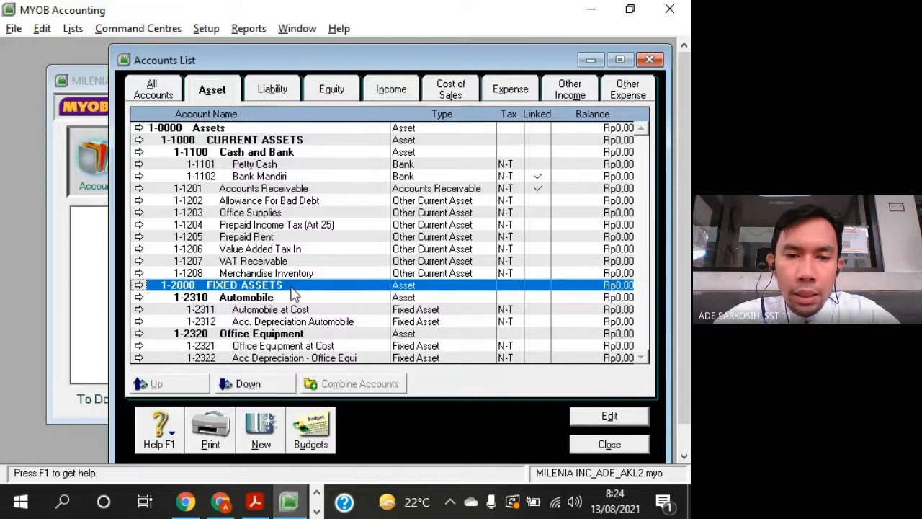
{"action": "left_click", "coordinate": [305, 141]}
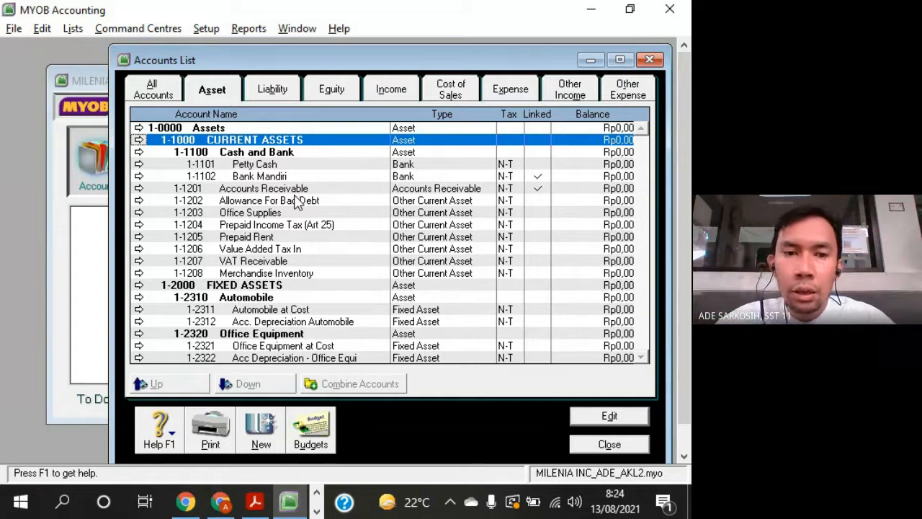
- Set the opening balance of Office Supplies to 500 and check the balances of the CURRENT ASSETS and Assets headers
{"action": "double_click", "coordinate": [278, 215]}
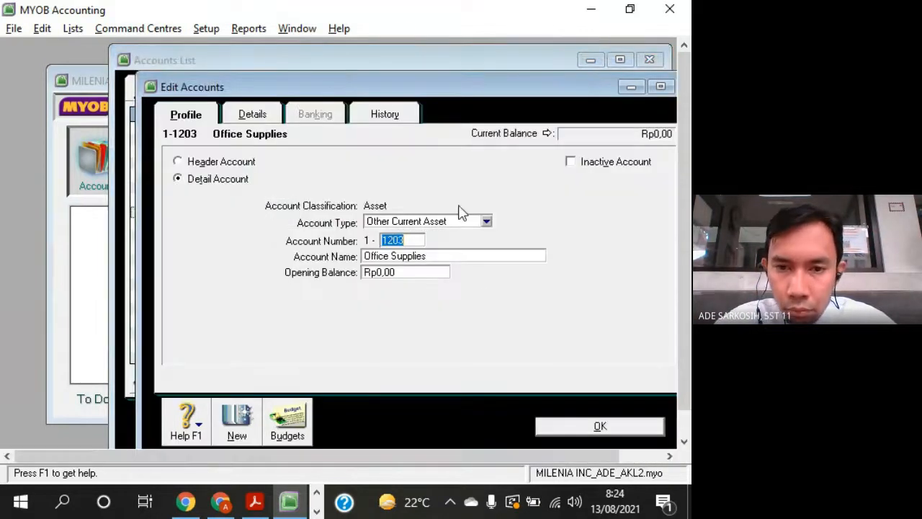
{"action": "left_click", "coordinate": [415, 273]}
{"action": "type", "text": "500"}
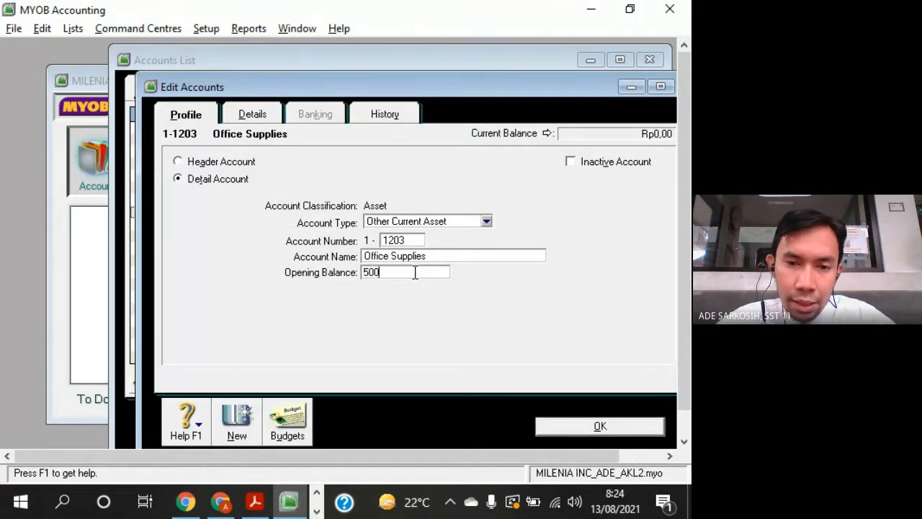
{"action": "key", "text": "Tab"}
{"action": "left_click", "coordinate": [635, 427]}
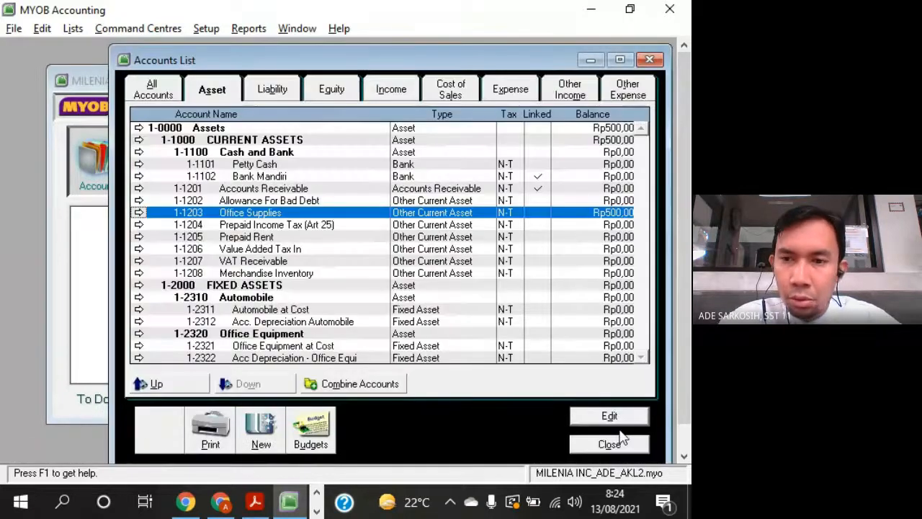
{"action": "left_click", "coordinate": [302, 142]}
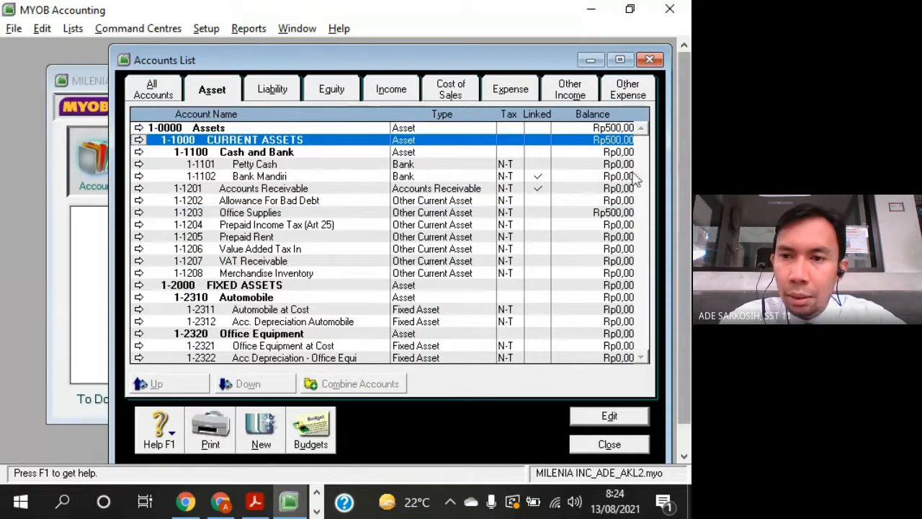
{"action": "left_click", "coordinate": [619, 129]}
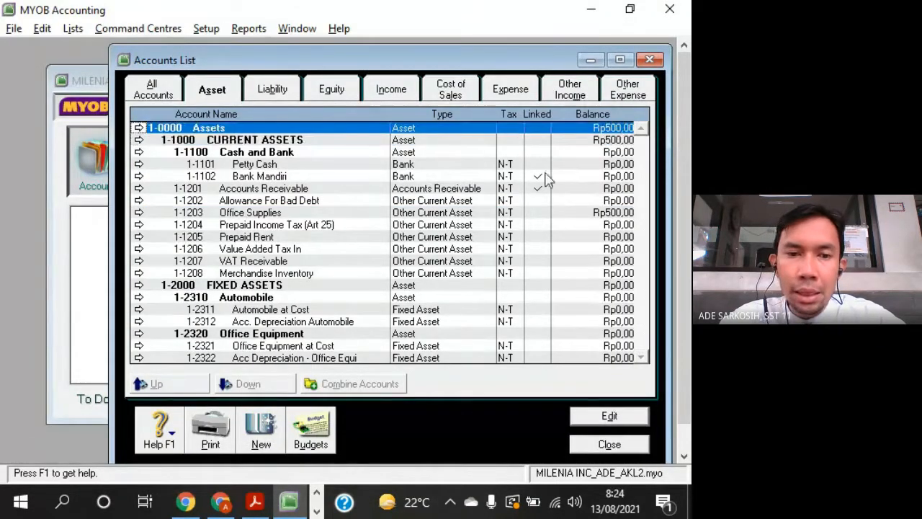
- Set the opening balance of Automobile at Cost to 2000 and check the balance of the CURRENT ASSETS header
{"action": "double_click", "coordinate": [328, 311]}
{"action": "left_click", "coordinate": [403, 272]}
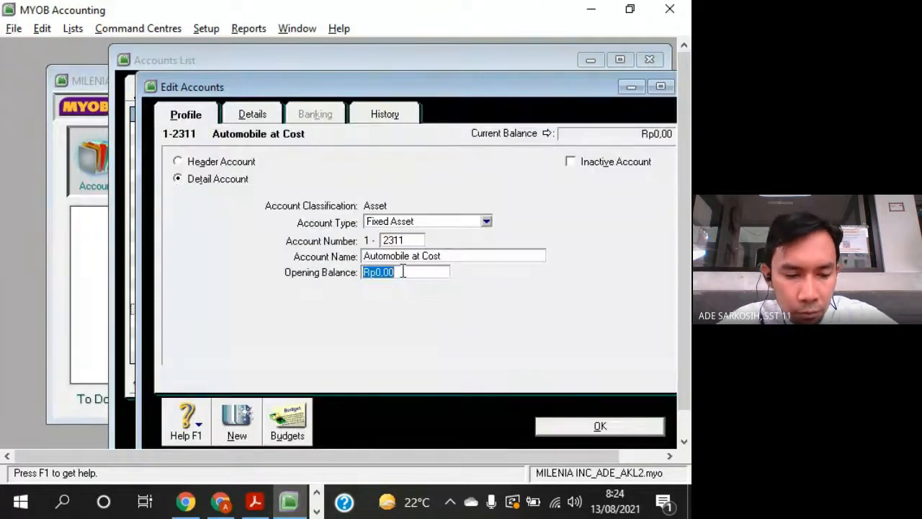
{"action": "type", "text": "2."}
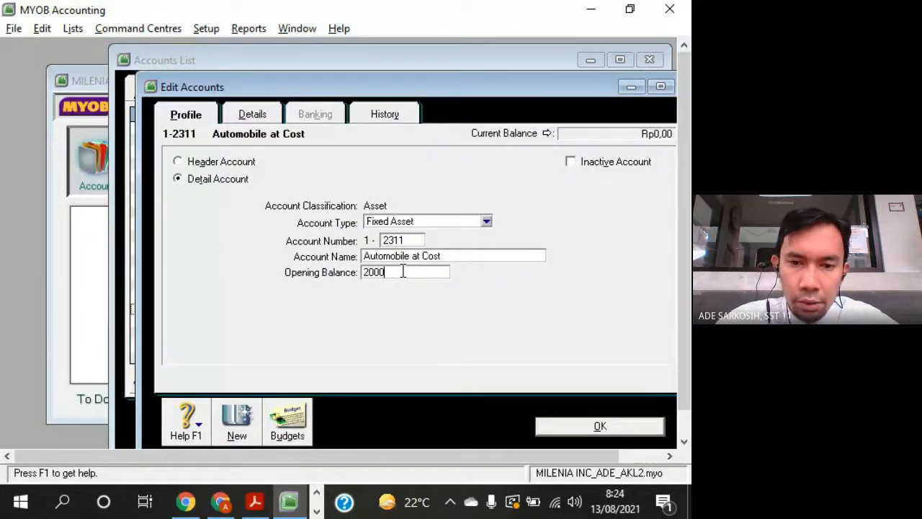
{"action": "type", "text": "000"}
{"action": "key", "text": "Tab"}
{"action": "left_click", "coordinate": [569, 432]}
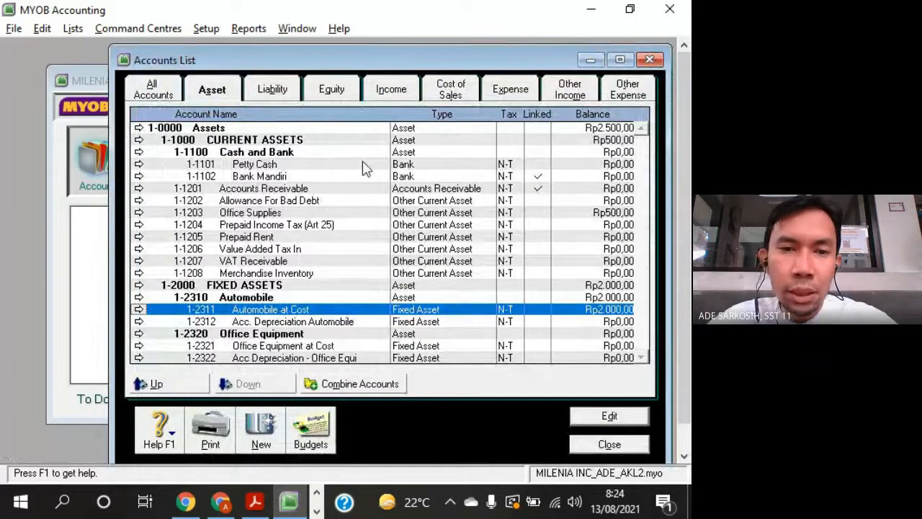
{"action": "left_click", "coordinate": [358, 141]}
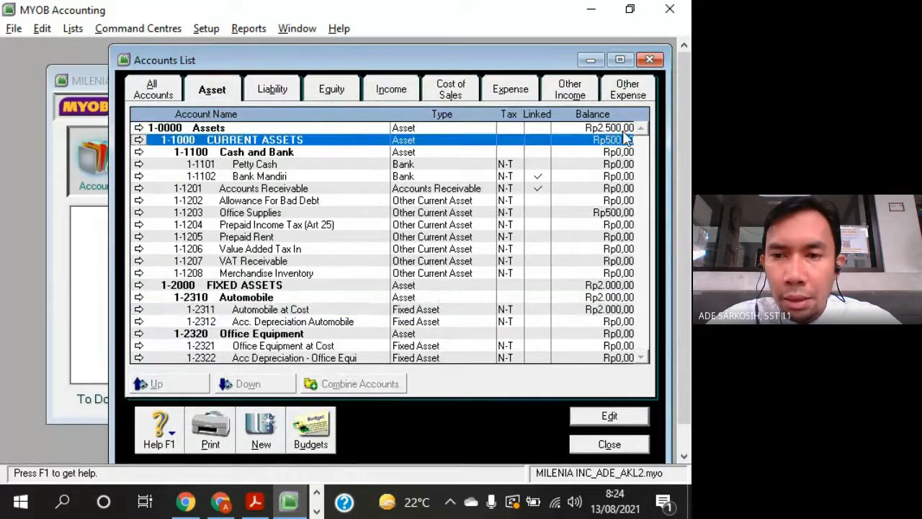
- Compare the balances of the Assets, CURRENT ASSETS and FIXED ASSETS headers in the asset accounts list
{"action": "left_click", "coordinate": [324, 287]}
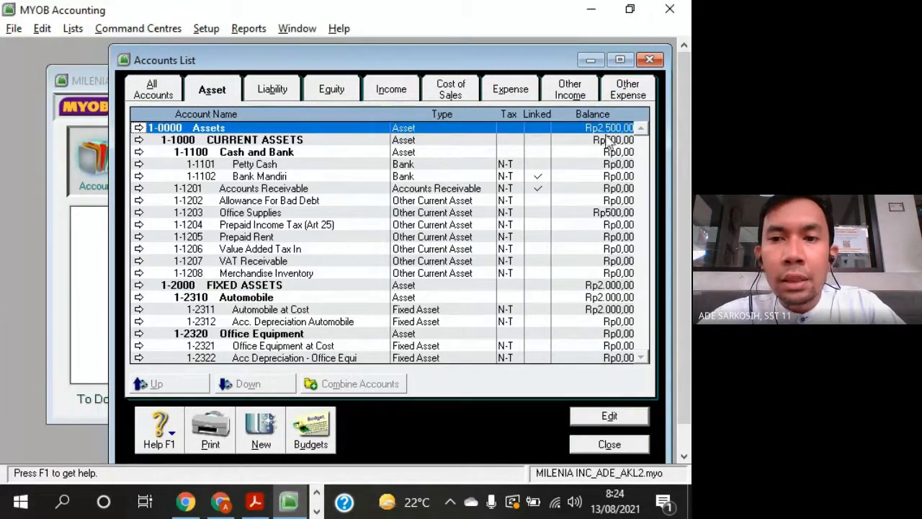
{"action": "left_click", "coordinate": [323, 144]}
{"action": "left_click", "coordinate": [294, 287]}
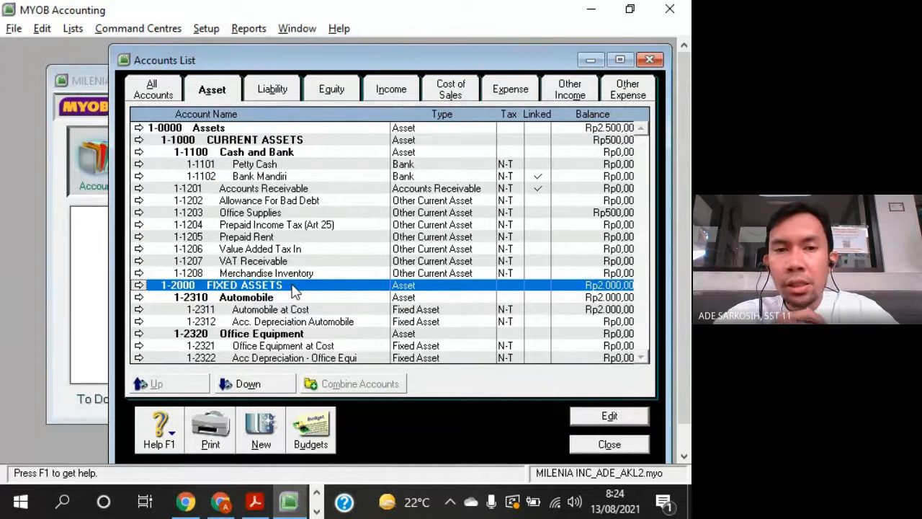
{"action": "left_click", "coordinate": [373, 144]}
{"action": "left_click", "coordinate": [337, 287]}
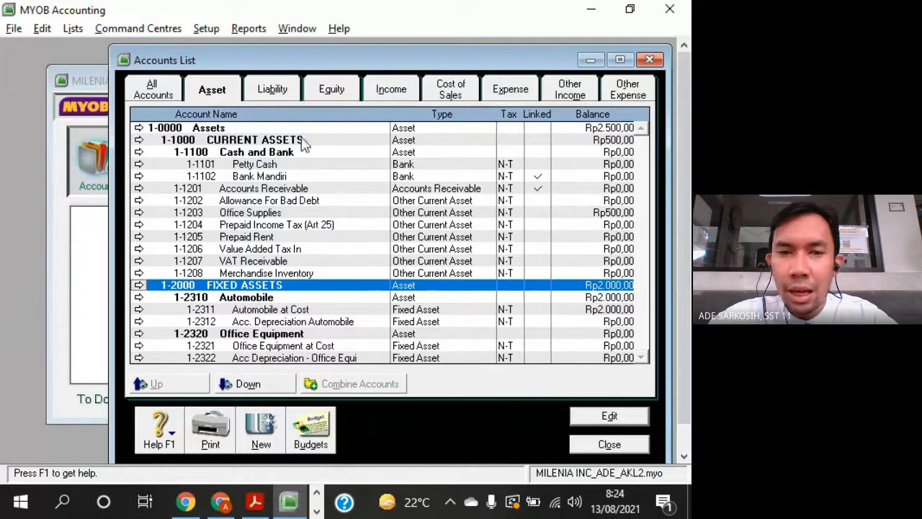
- Set the opening balance of the Prepaid Rent account to 1000
{"action": "double_click", "coordinate": [252, 237]}
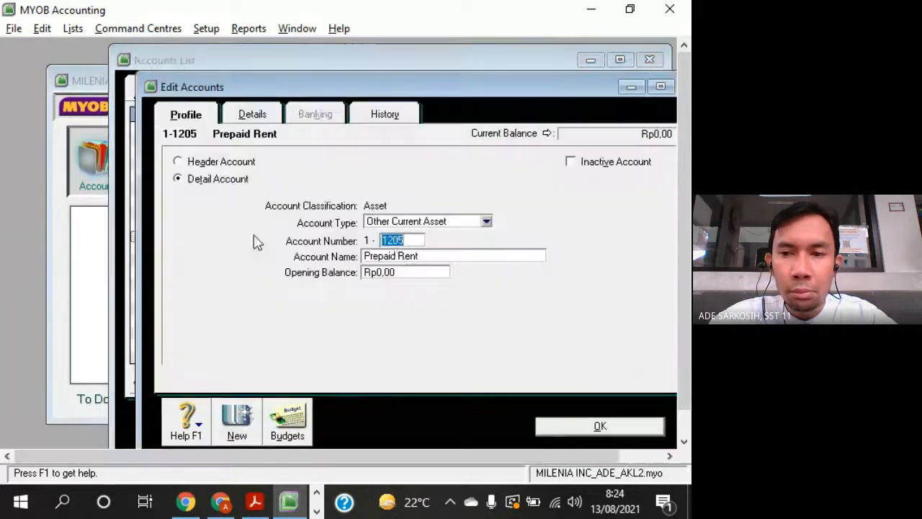
{"action": "left_click", "coordinate": [389, 273]}
{"action": "type", "text": "1"}
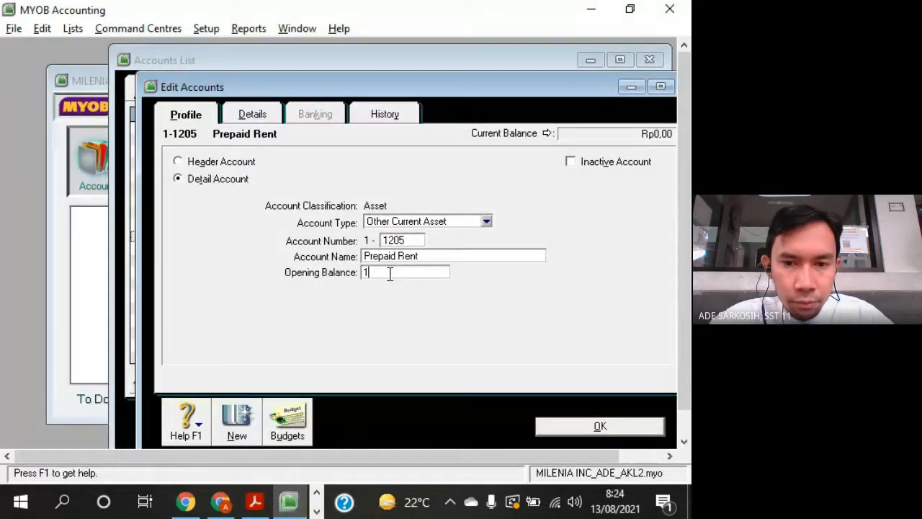
{"action": "type", "text": ".000"}
{"action": "key", "text": "Tab"}
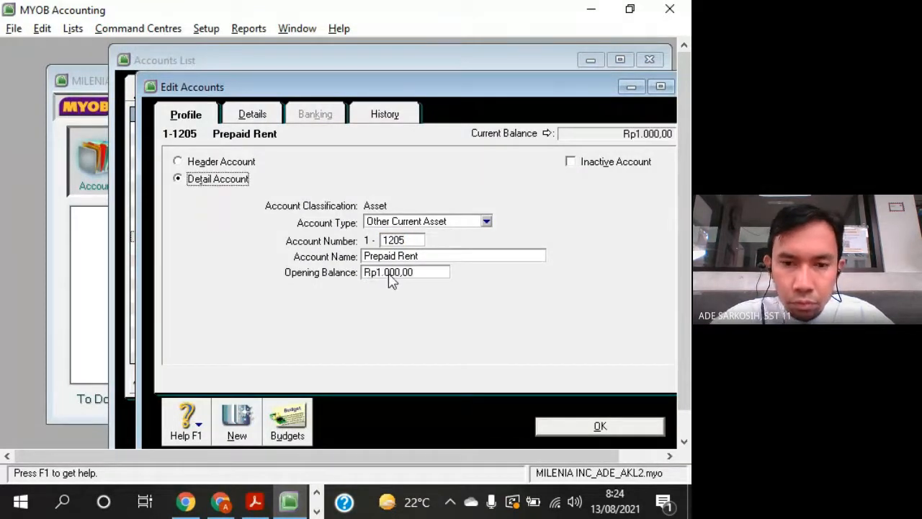
{"action": "left_click", "coordinate": [598, 427]}
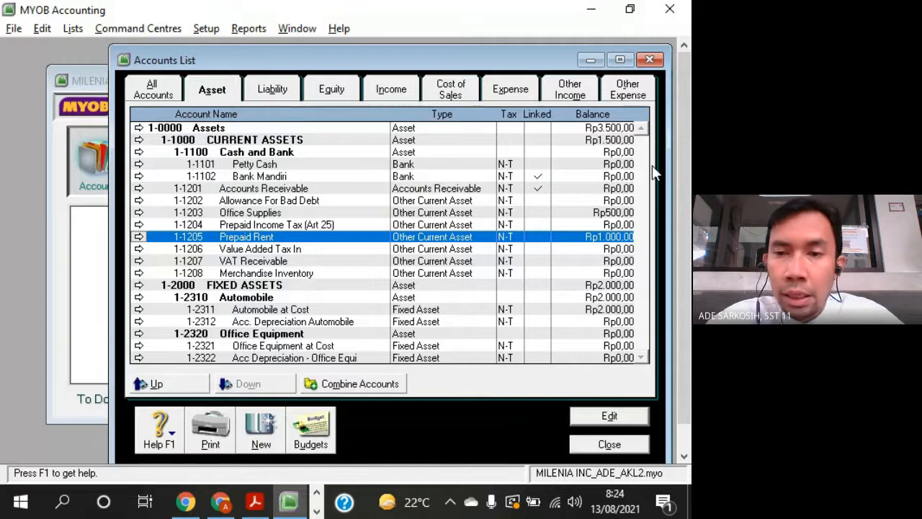
- Check the Assets, CURRENT ASSETS and FIXED ASSETS balances against Office Supplies, Prepaid Rent and Automobile at Cost
{"action": "left_click", "coordinate": [624, 132]}
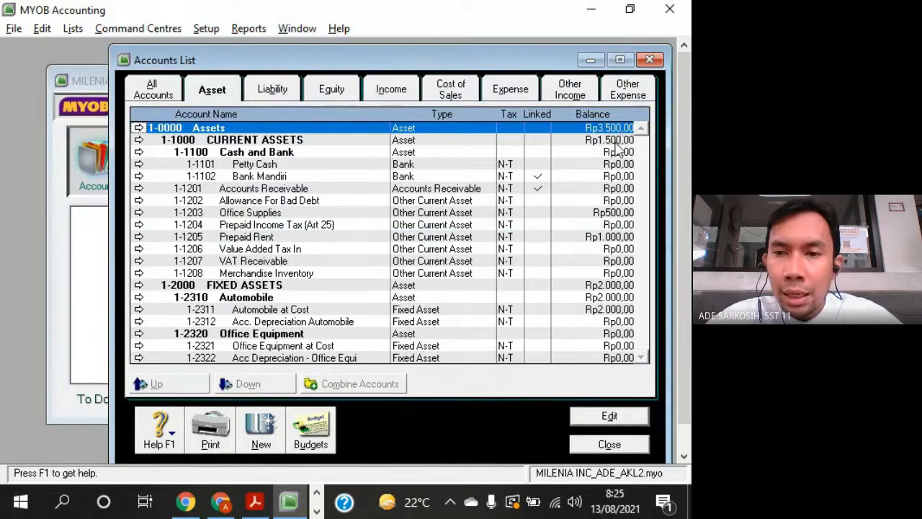
{"action": "left_click", "coordinate": [617, 141]}
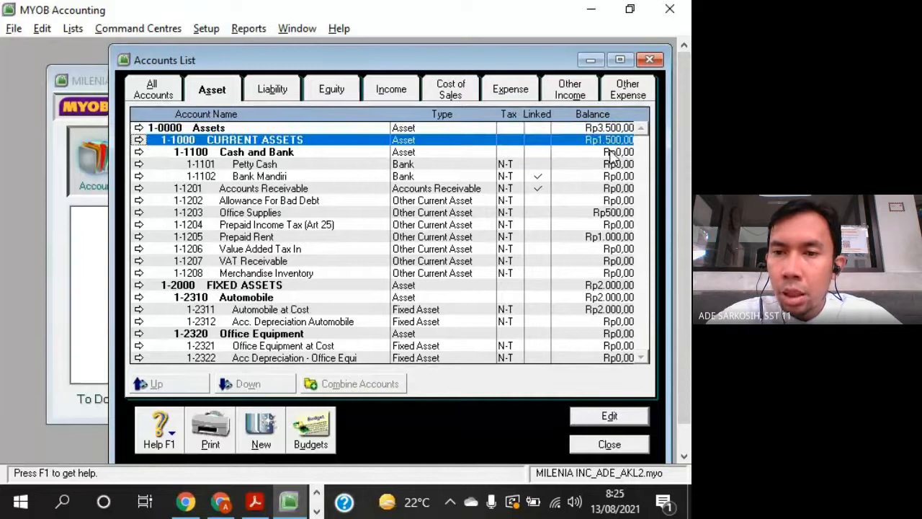
{"action": "left_click", "coordinate": [618, 212]}
{"action": "left_click", "coordinate": [615, 237]}
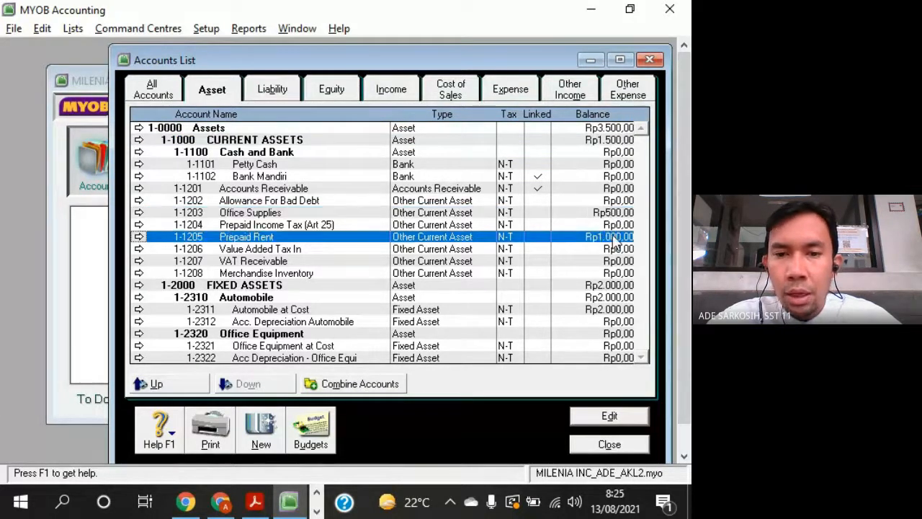
{"action": "left_click", "coordinate": [281, 287]}
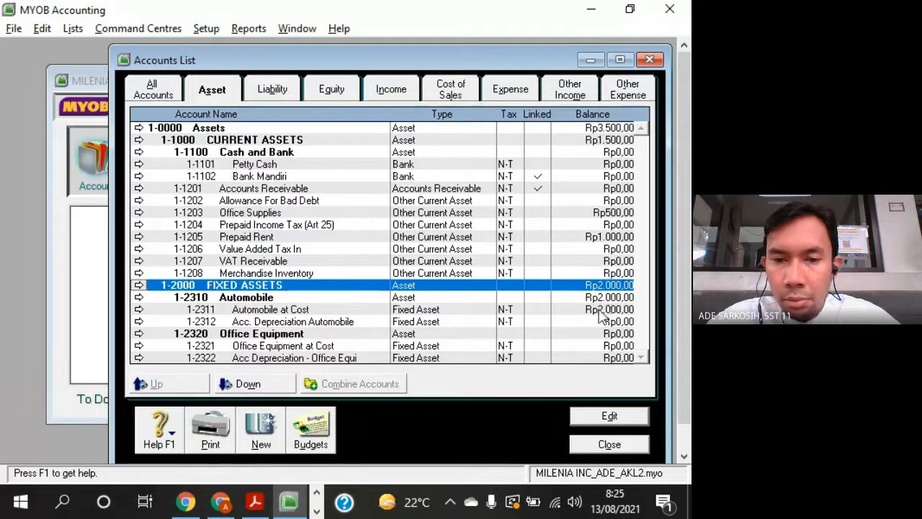
{"action": "left_click", "coordinate": [598, 311]}
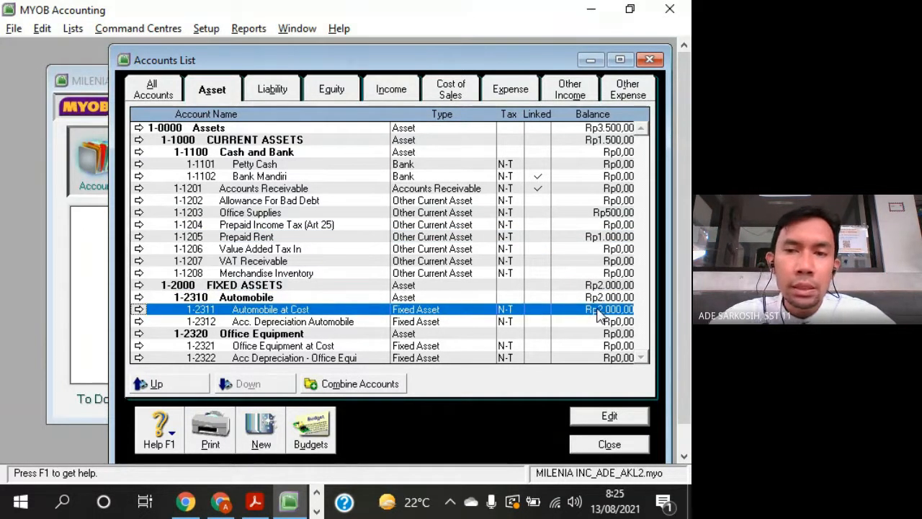
- Examine which detail accounts belong under the CURRENT ASSETS header, from Bank Mandiri down to Merchandise Inventory
{"action": "left_click", "coordinate": [339, 143]}
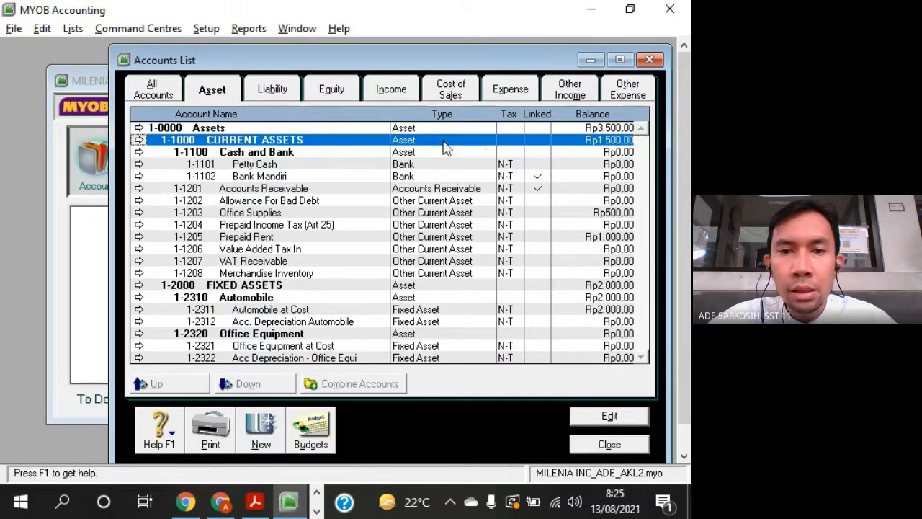
{"action": "left_click", "coordinate": [262, 179]}
{"action": "left_click", "coordinate": [255, 199]}
{"action": "left_click", "coordinate": [258, 235]}
{"action": "left_click", "coordinate": [264, 258]}
{"action": "left_click", "coordinate": [269, 274]}
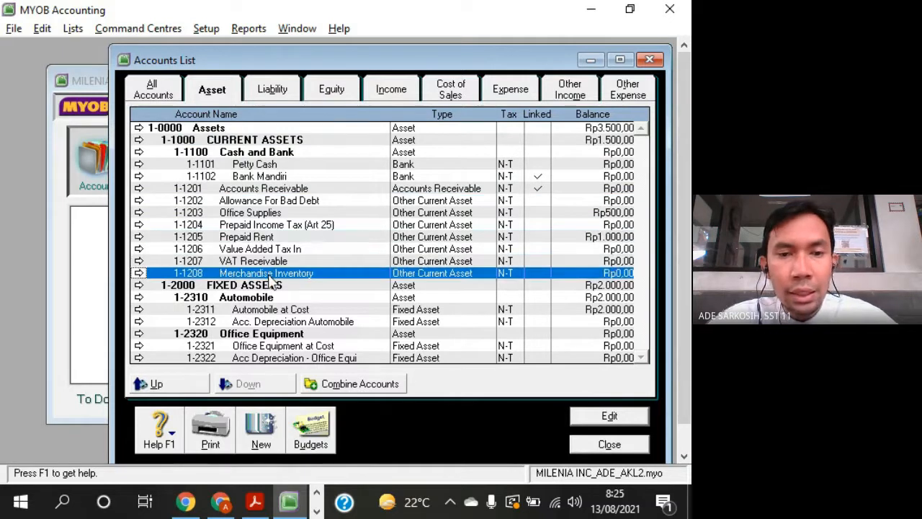
- Trace how Petty Cash and Bank Mandiri roll up through Cash and Bank and CURRENT ASSETS into Assets
{"action": "left_click", "coordinate": [339, 153]}
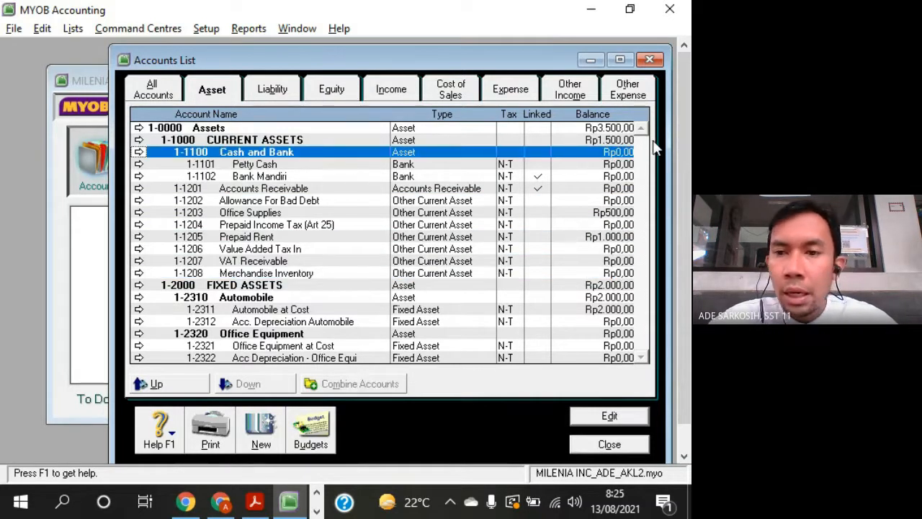
{"action": "left_click", "coordinate": [303, 167]}
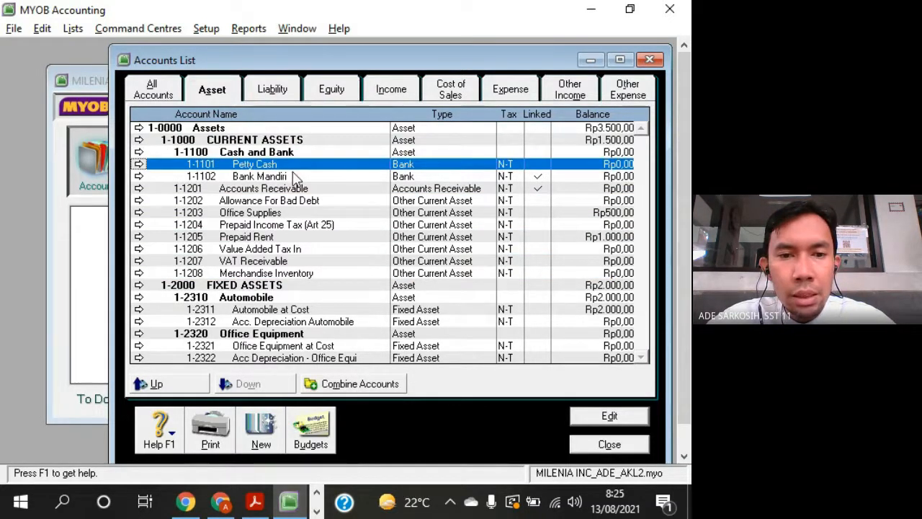
{"action": "left_click", "coordinate": [293, 180]}
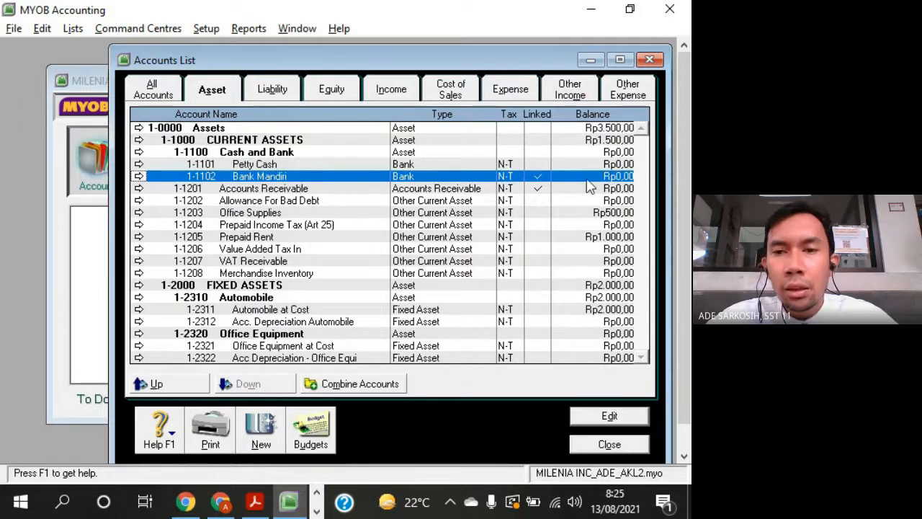
{"action": "left_click", "coordinate": [590, 153]}
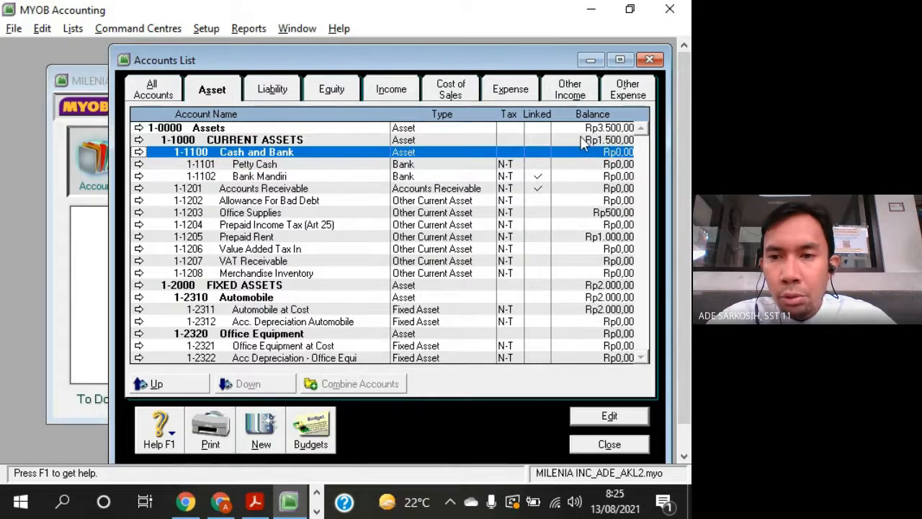
{"action": "left_click", "coordinate": [580, 139]}
{"action": "left_click", "coordinate": [577, 129]}
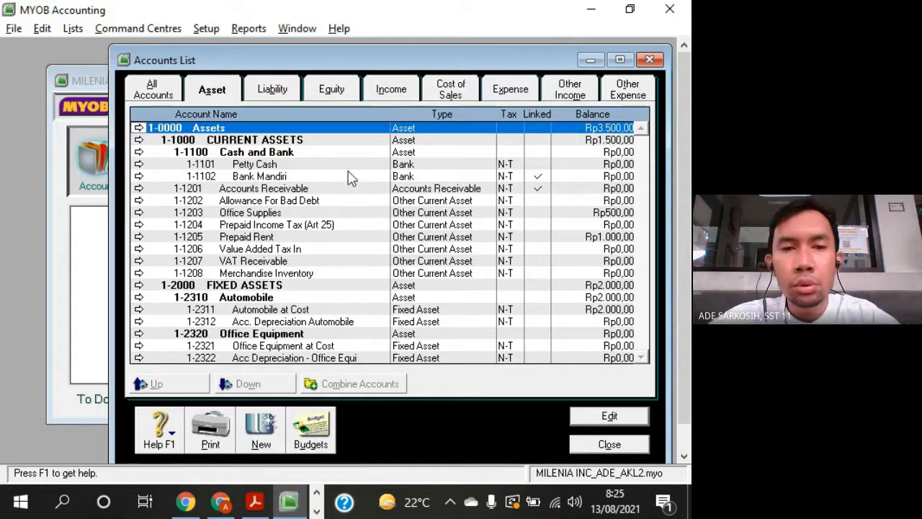
- Reset the opening balance of the Office Supplies account to 0
{"action": "double_click", "coordinate": [296, 213]}
{"action": "left_click", "coordinate": [389, 273]}
{"action": "type", "text": "0"}
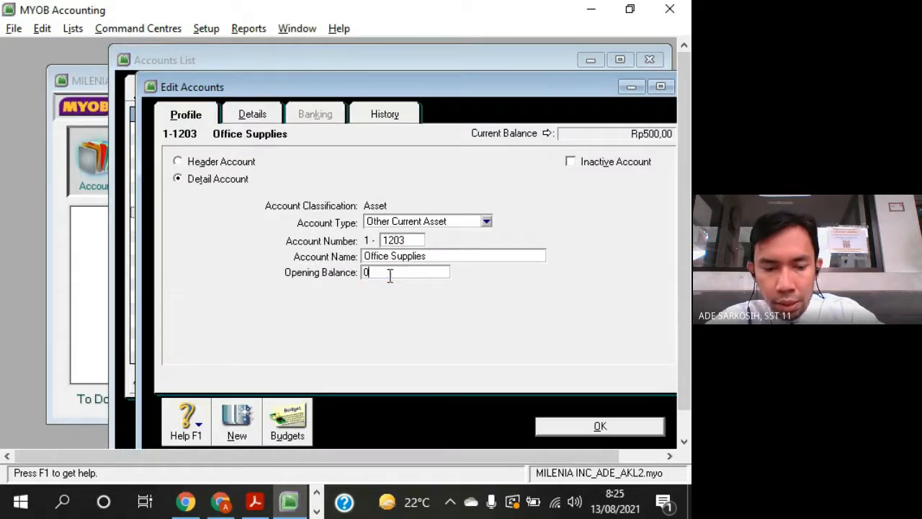
{"action": "key", "text": "Tab"}
{"action": "left_click", "coordinate": [612, 426]}
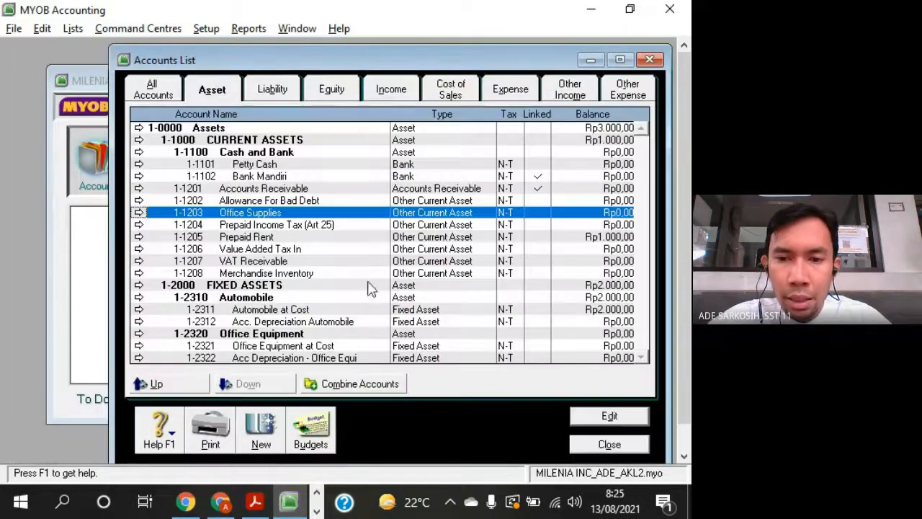
- Reset the opening balance of the Prepaid Rent account to 0
{"action": "double_click", "coordinate": [280, 238]}
{"action": "left_click", "coordinate": [407, 272]}
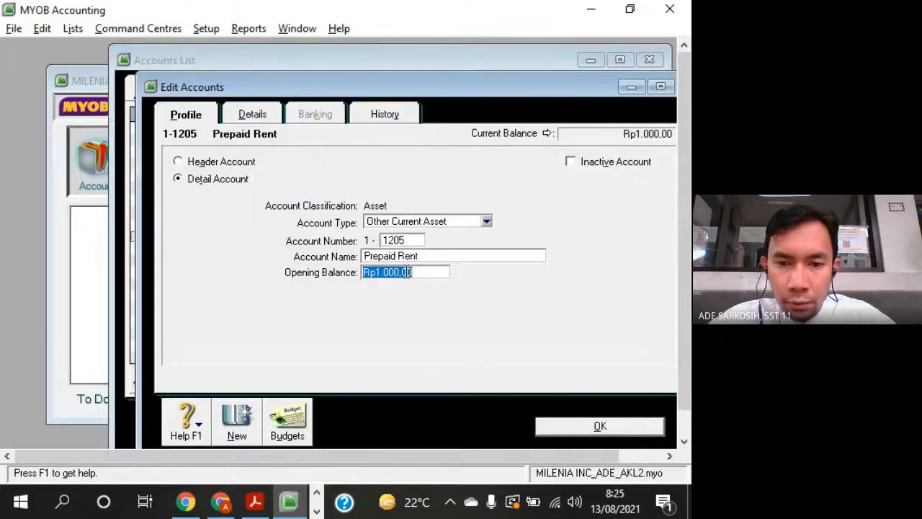
{"action": "type", "text": "0"}
{"action": "left_click", "coordinate": [592, 428]}
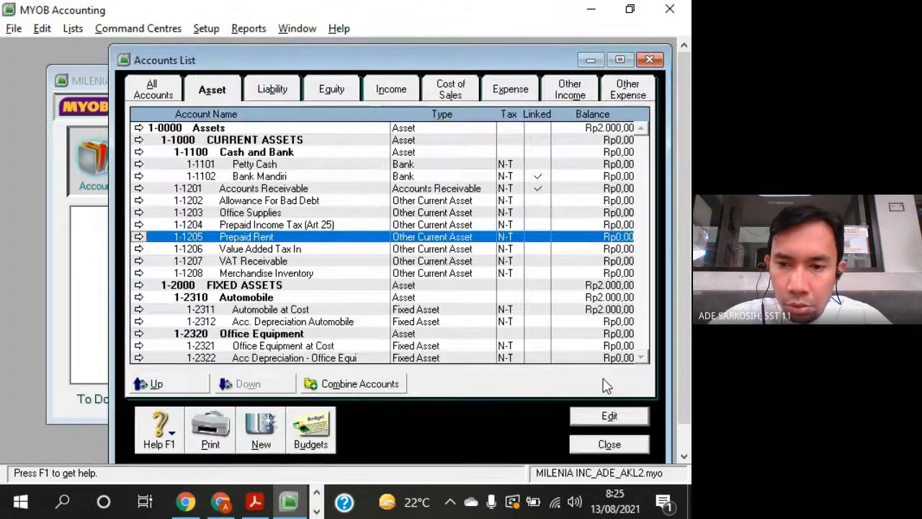
- Reset the opening balance of the Automobile at Cost account to 0
{"action": "double_click", "coordinate": [593, 310]}
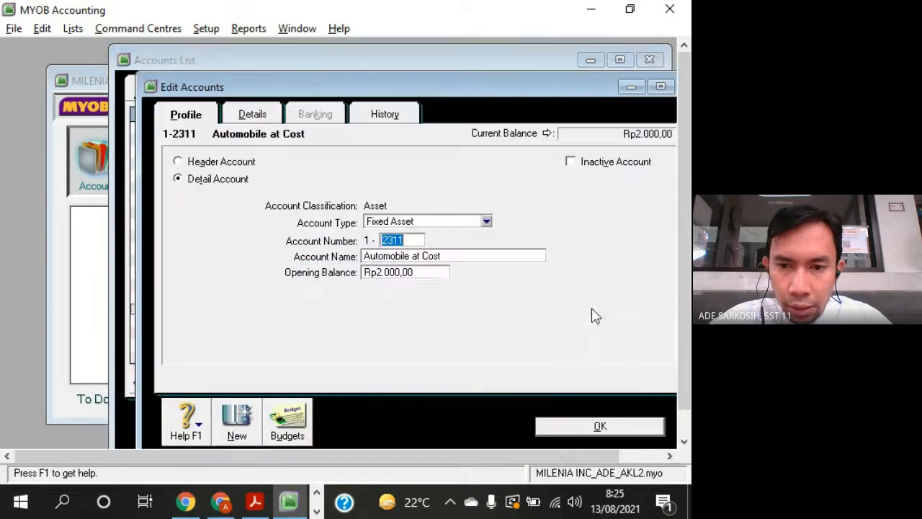
{"action": "left_click", "coordinate": [397, 272]}
{"action": "type", "text": "0"}
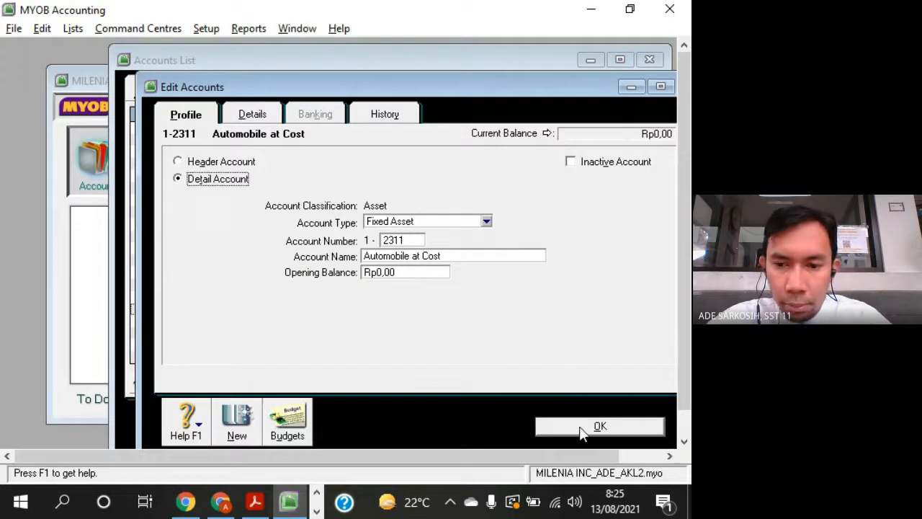
{"action": "left_click", "coordinate": [582, 428]}
- Compare the 8-0000 Other Income header in the MYOB accounts list with the question sheet in Adobe Acrobat Reader
{"action": "left_click", "coordinate": [512, 91]}
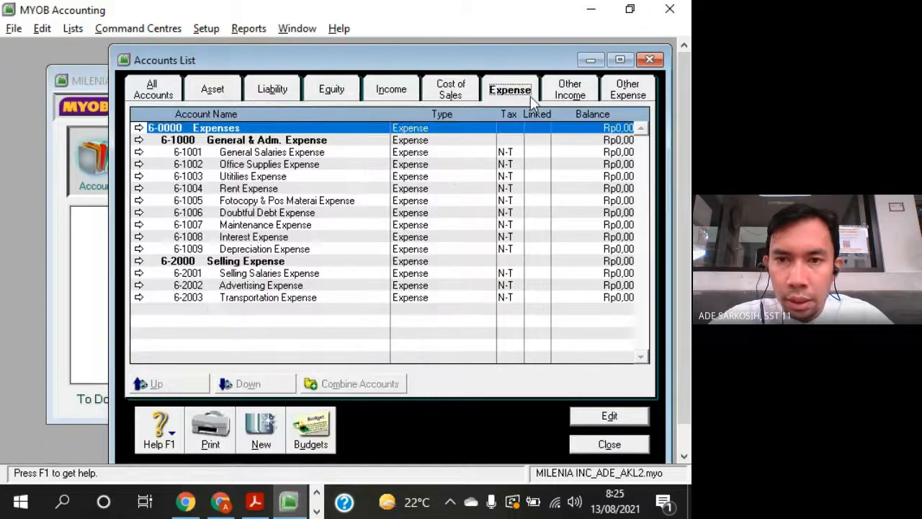
{"action": "left_click", "coordinate": [585, 99]}
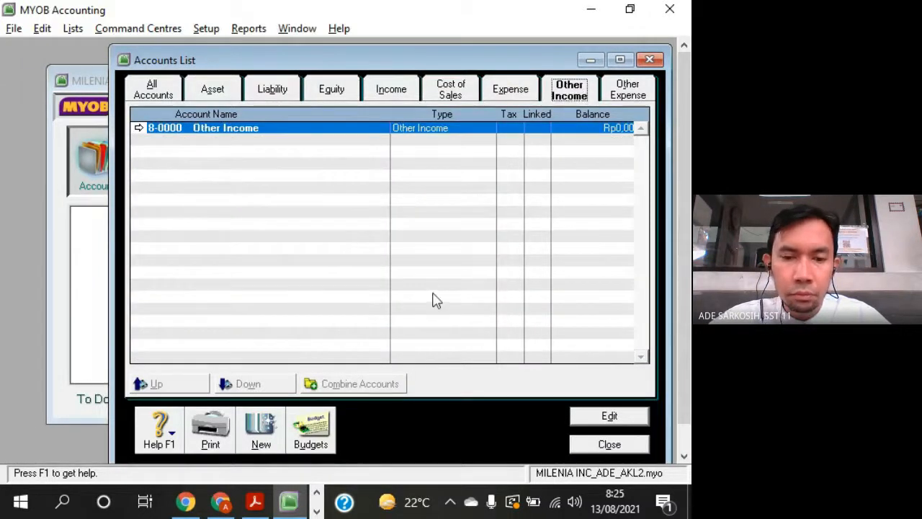
{"action": "key", "text": "alt+Tab"}
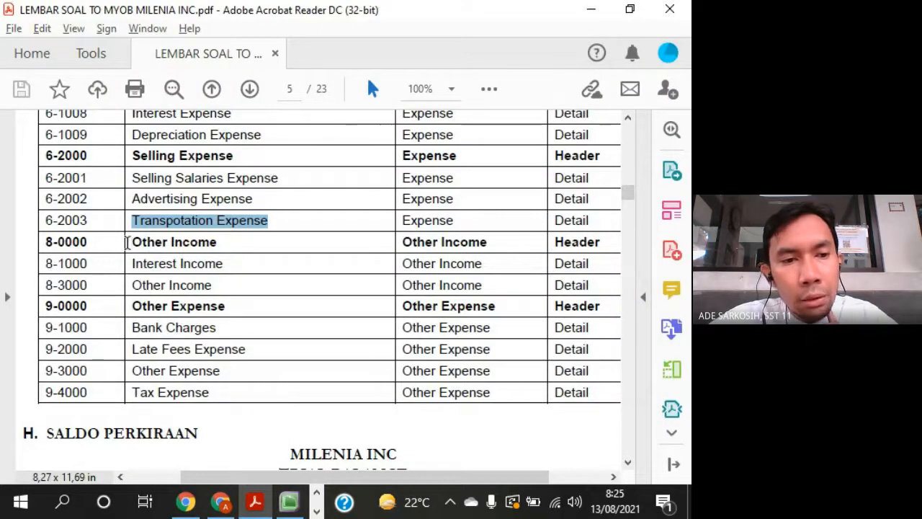
{"action": "left_click_drag", "start_coordinate": [87, 241], "coordinate": [52, 243]}
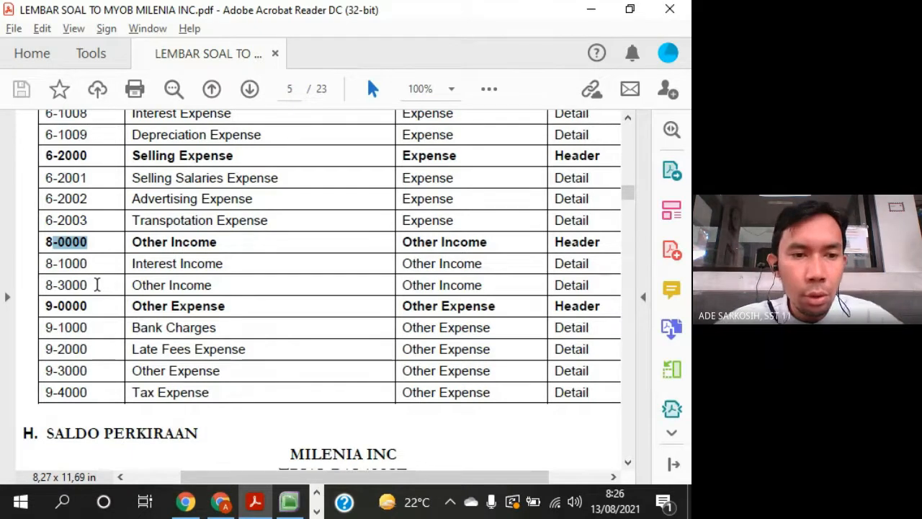
{"action": "key", "text": "alt+Tab"}
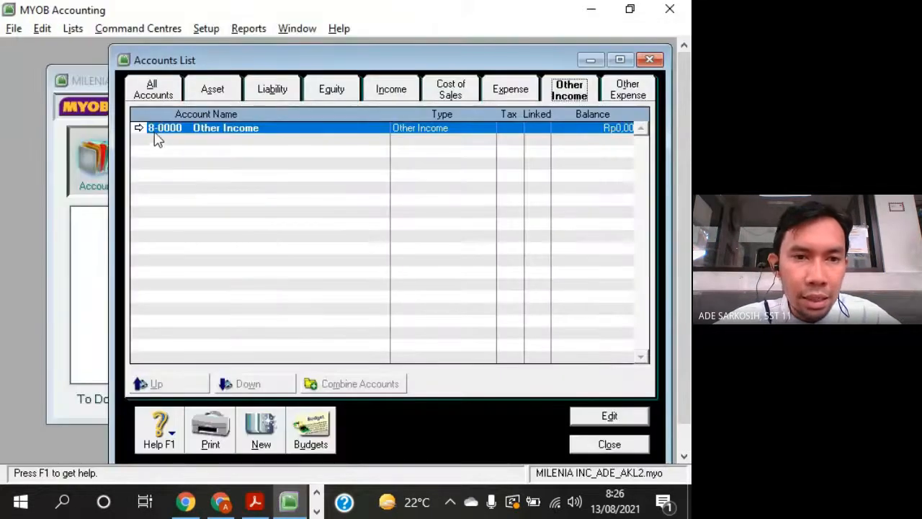
{"action": "key", "text": "alt+Tab"}
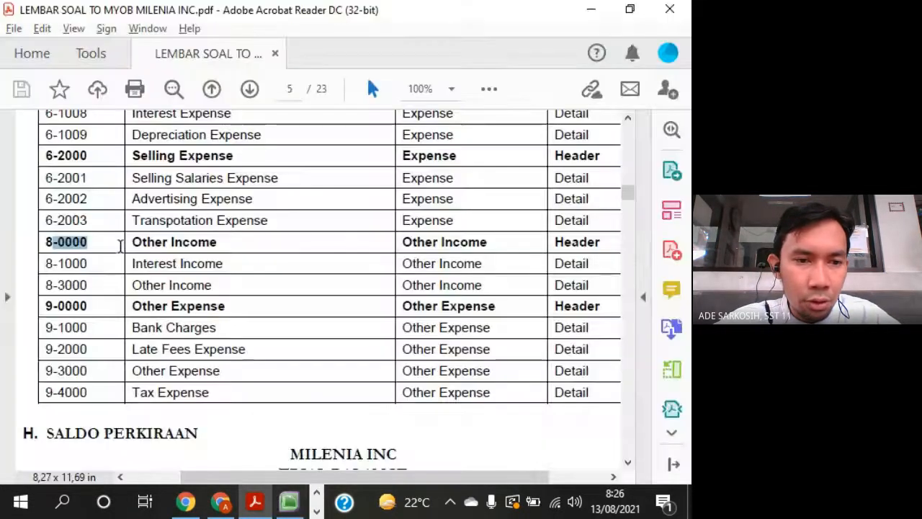
- Review the Other Income and Other Expense accounts on the question sheet, and return to the Other Income list in MYOB
{"action": "left_click_drag", "start_coordinate": [134, 265], "coordinate": [213, 285]}
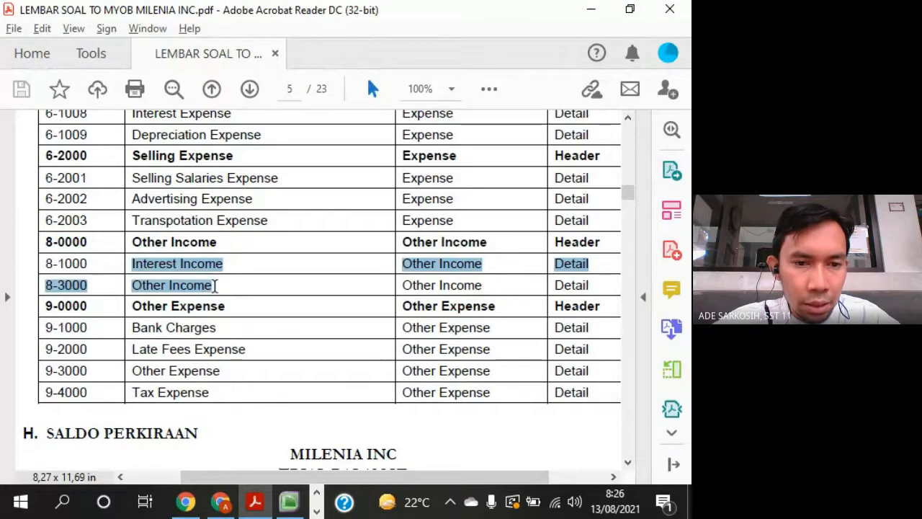
{"action": "left_click_drag", "start_coordinate": [132, 308], "coordinate": [224, 309]}
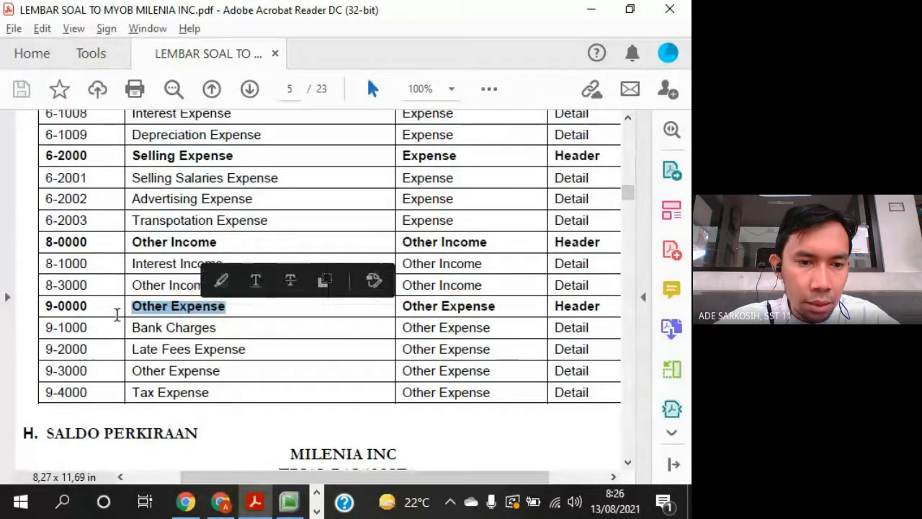
{"action": "left_click", "coordinate": [134, 310]}
{"action": "left_click_drag", "start_coordinate": [134, 327], "coordinate": [180, 392]}
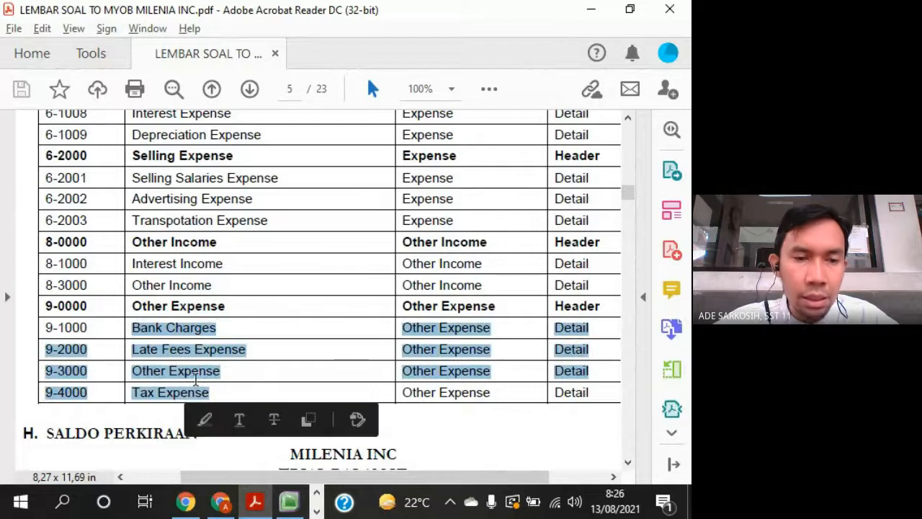
{"action": "key", "text": "alt+Tab"}
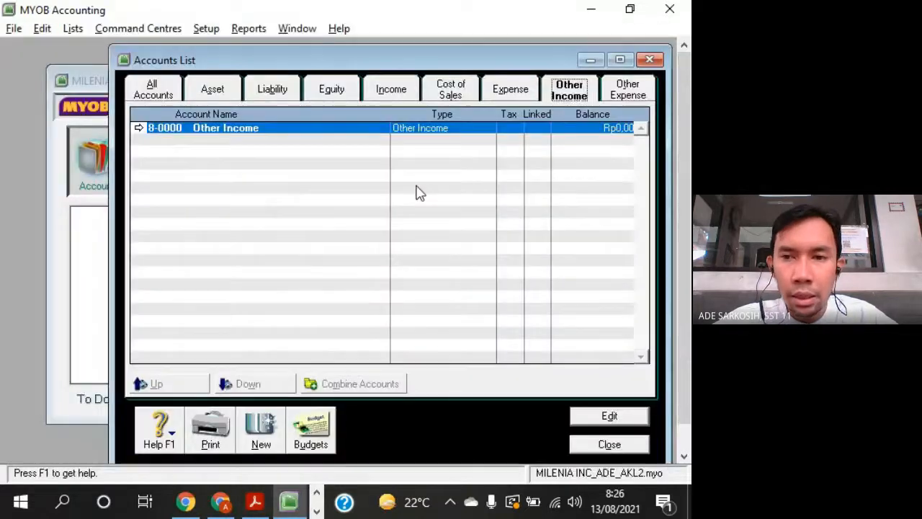
- Create detail account 8-1000 in the Other Income list, copying its name, Interest Income, from the question sheet in Adobe Acrobat Reader
{"action": "left_click", "coordinate": [263, 433]}
{"action": "left_click_drag", "start_coordinate": [222, 60], "coordinate": [111, 52]}
{"action": "left_click_drag", "start_coordinate": [573, 87], "coordinate": [600, 46]}
{"action": "key", "text": "alt+Tab"}
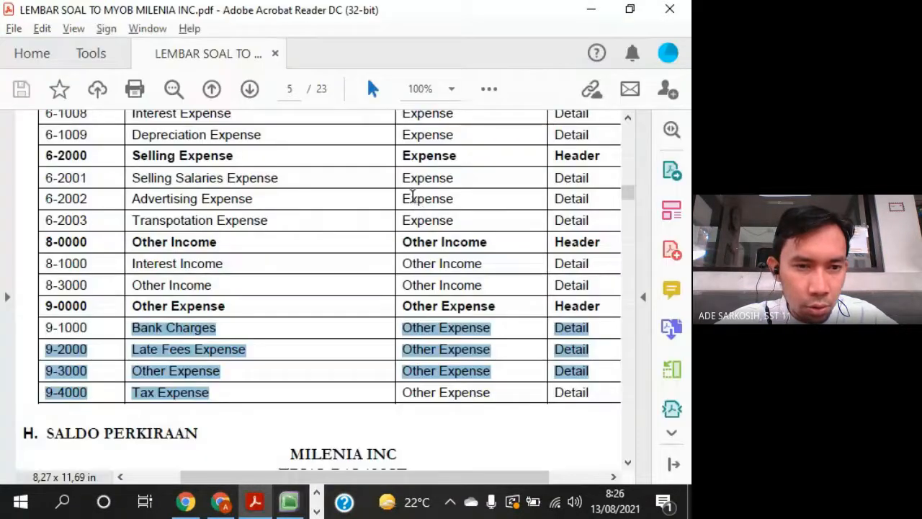
{"action": "key", "text": "alt+Tab"}
{"action": "type", "text": "1000"}
{"action": "key", "text": "Tab"}
{"action": "key", "text": "alt+Tab"}
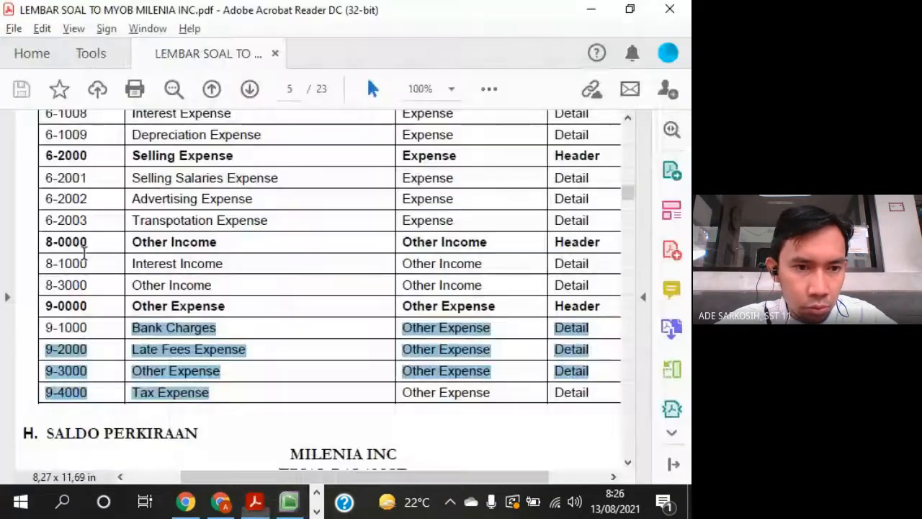
{"action": "left_click_drag", "start_coordinate": [132, 263], "coordinate": [223, 265]}
{"action": "key", "text": "super+c"}
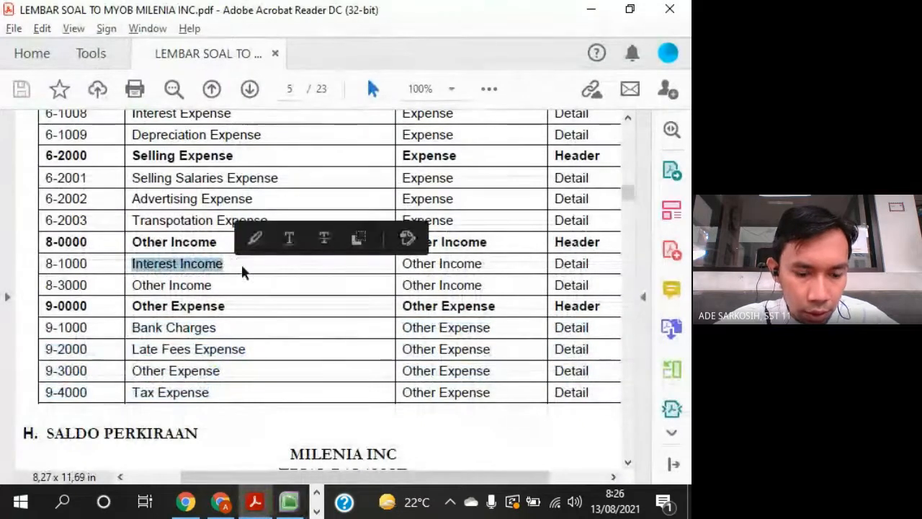
{"action": "key", "text": "alt+Tab"}
{"action": "right_click", "coordinate": [412, 212]}
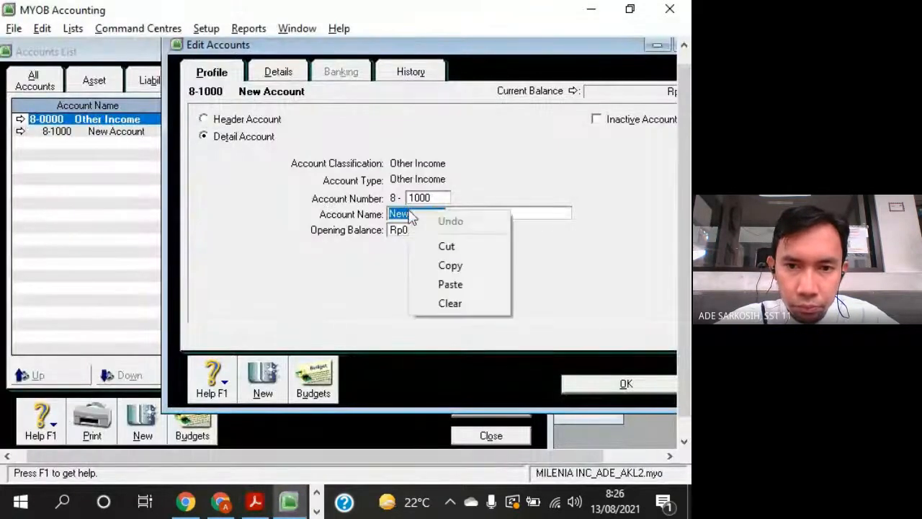
{"action": "left_click", "coordinate": [463, 284]}
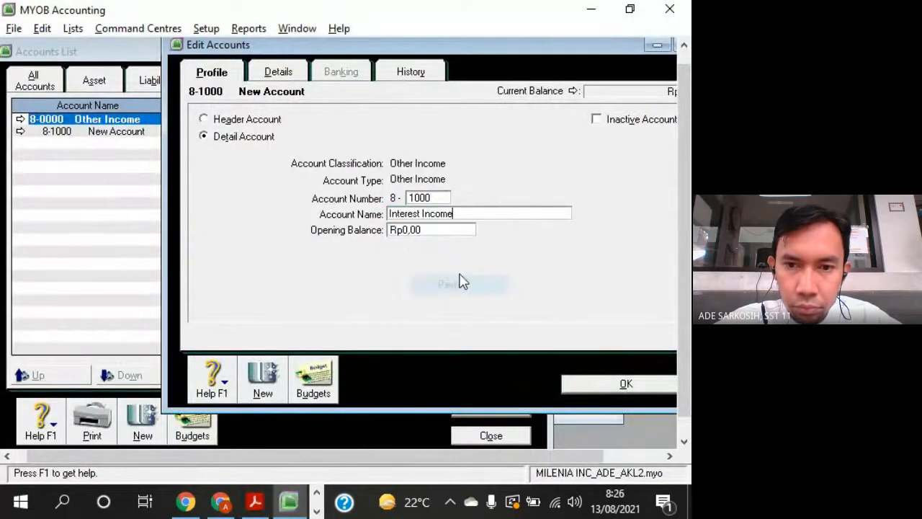
- Add detail account 8-3000 with the name Other Income copied from the question sheet, and close the account form
{"action": "left_click", "coordinate": [270, 372]}
{"action": "key", "text": "alt+Tab"}
{"action": "key", "text": "alt+Tab"}
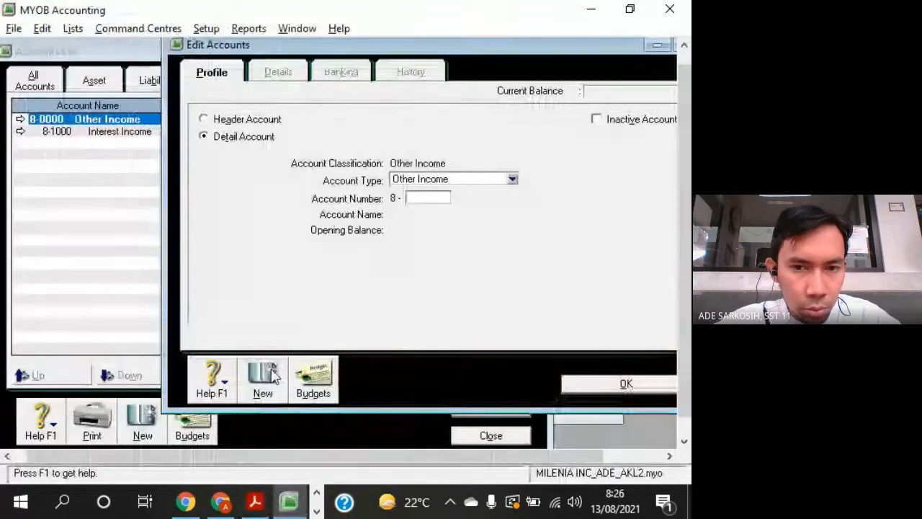
{"action": "type", "text": "3000"}
{"action": "key", "text": "Tab"}
{"action": "key", "text": "alt+Tab"}
{"action": "left_click_drag", "start_coordinate": [131, 285], "coordinate": [212, 285]}
{"action": "key", "text": "super+c"}
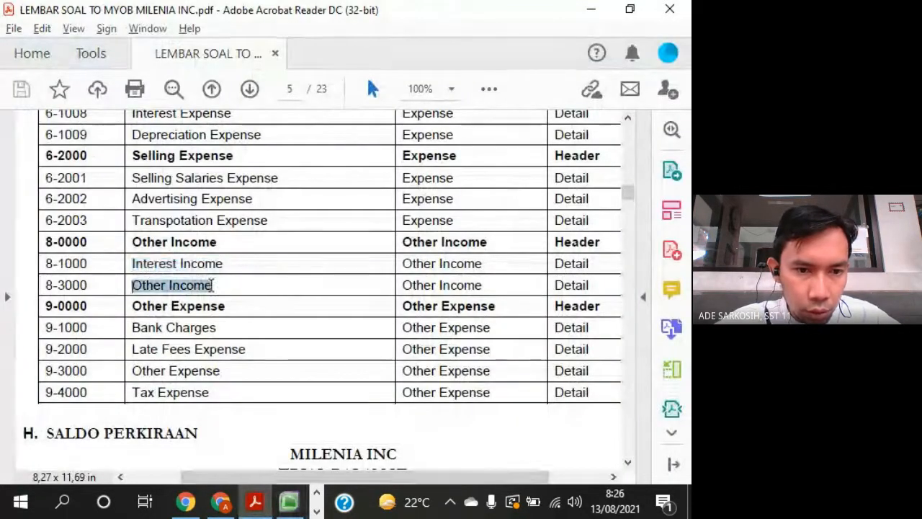
{"action": "key", "text": "alt+Tab"}
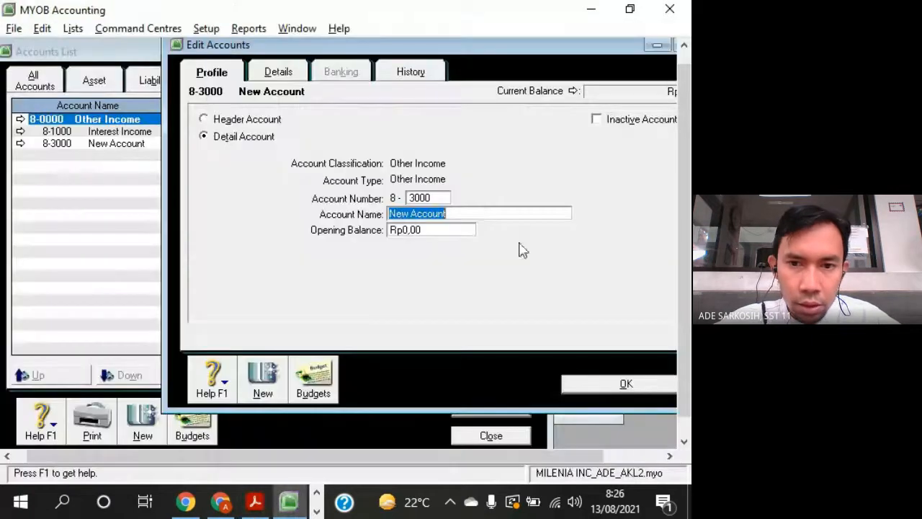
{"action": "right_click", "coordinate": [451, 216]}
{"action": "left_click", "coordinate": [479, 290]}
{"action": "left_click", "coordinate": [602, 389]}
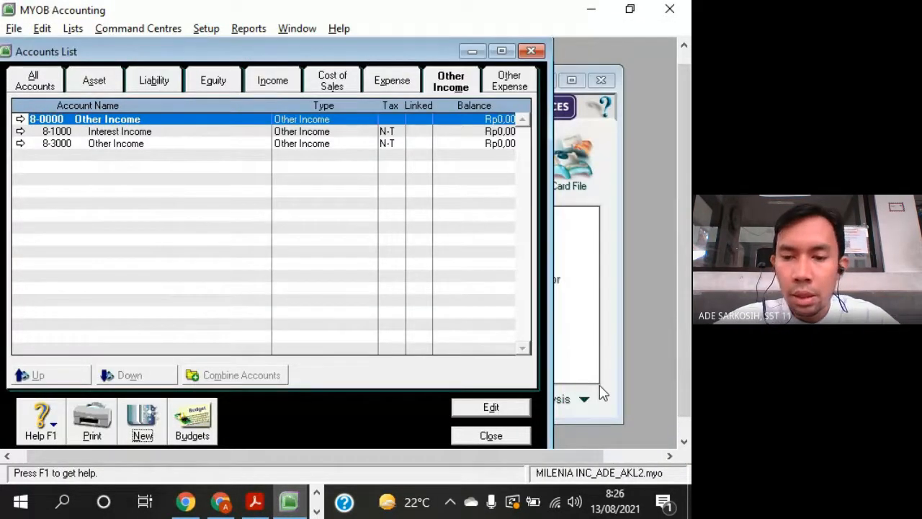
- In the Other Expense list, create detail account 9-1000 with the name Bank Charges copied from the question sheet
{"action": "left_click", "coordinate": [519, 91]}
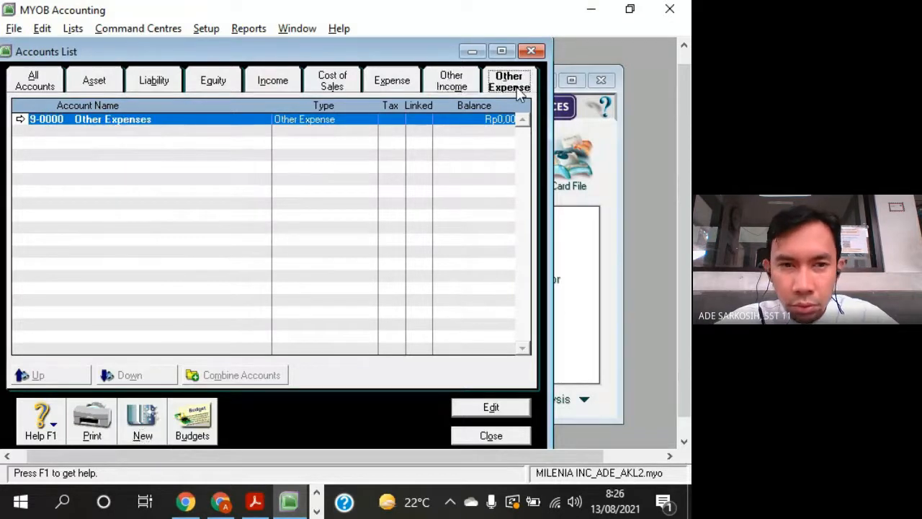
{"action": "key", "text": "alt+Tab"}
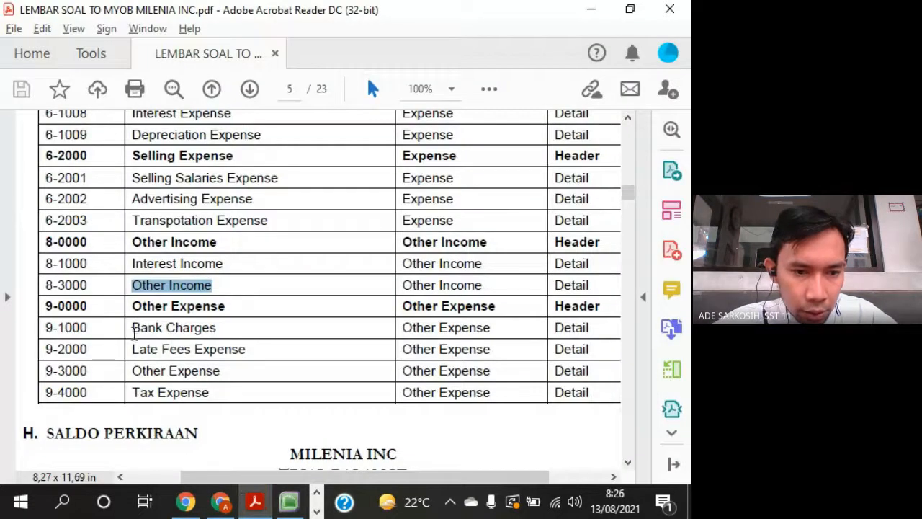
{"action": "left_click_drag", "start_coordinate": [132, 327], "coordinate": [214, 328]}
{"action": "key", "text": "super+c"}
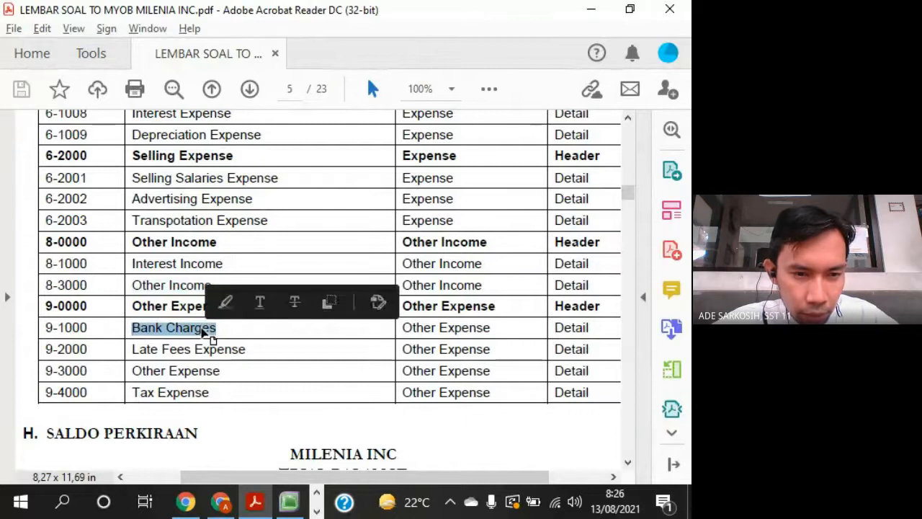
{"action": "key", "text": "alt+Tab"}
{"action": "left_click", "coordinate": [136, 424]}
{"action": "type", "text": "1"}
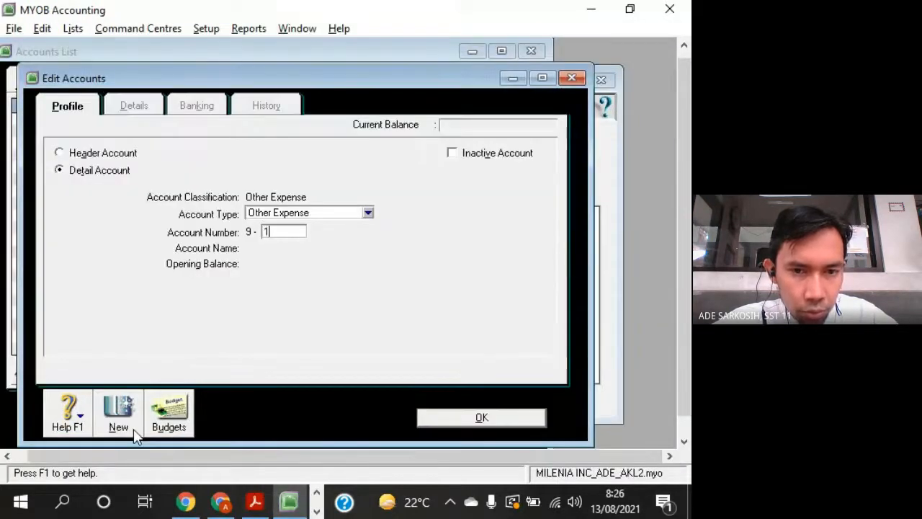
{"action": "type", "text": "000"}
{"action": "key", "text": "Tab"}
{"action": "right_click", "coordinate": [286, 249]}
{"action": "left_click", "coordinate": [324, 325]}
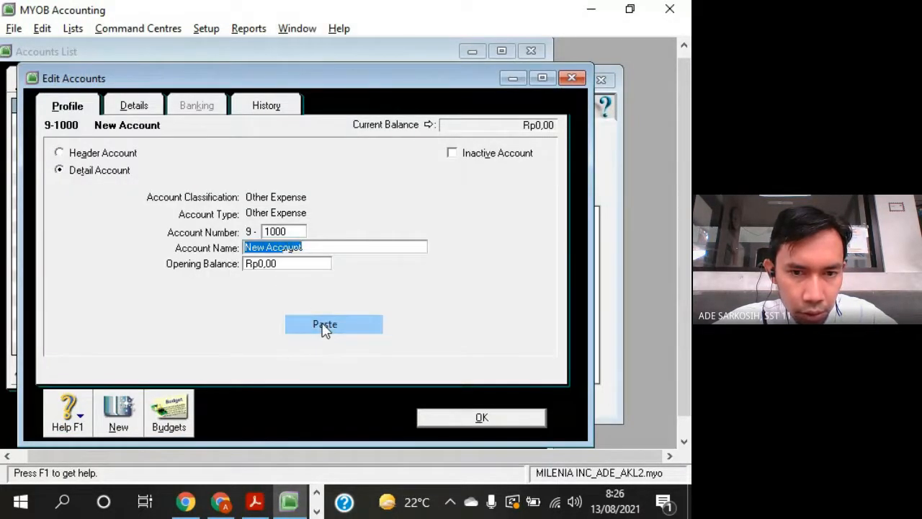
{"action": "left_click_drag", "start_coordinate": [340, 83], "coordinate": [551, 67]}
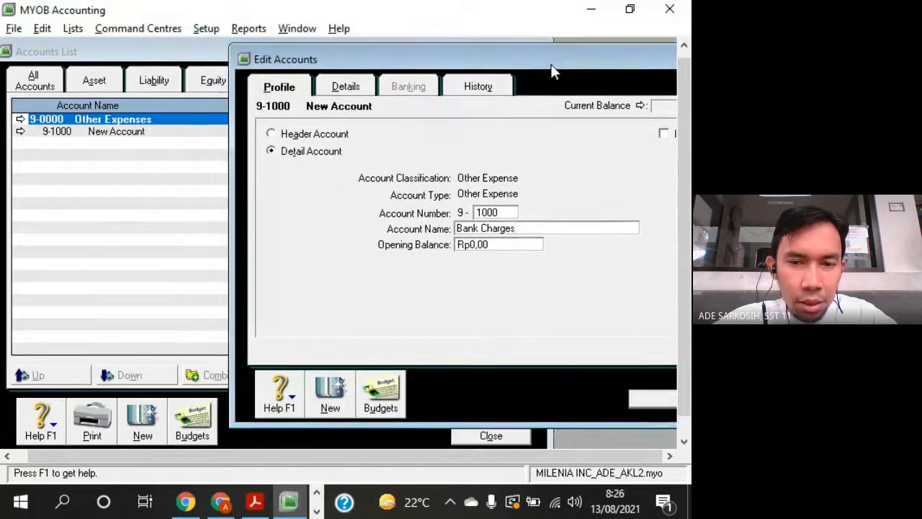
- Add Other Expense detail account 9-2000 with the name Late Fees Expense copied from the question sheet
{"action": "left_click", "coordinate": [331, 405]}
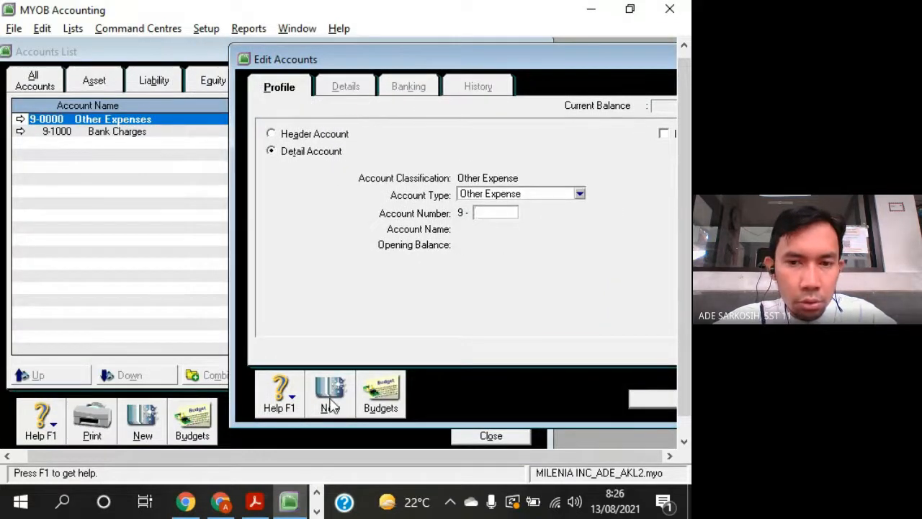
{"action": "type", "text": "2000"}
{"action": "key", "text": "Tab"}
{"action": "key", "text": "alt+Tab"}
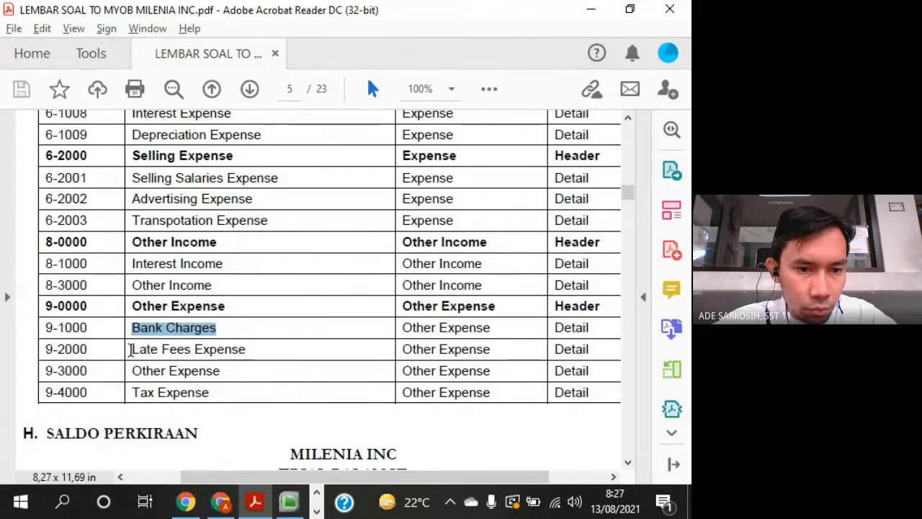
{"action": "left_click_drag", "start_coordinate": [131, 348], "coordinate": [247, 347]}
{"action": "key", "text": "super+c"}
{"action": "key", "text": "alt+Tab"}
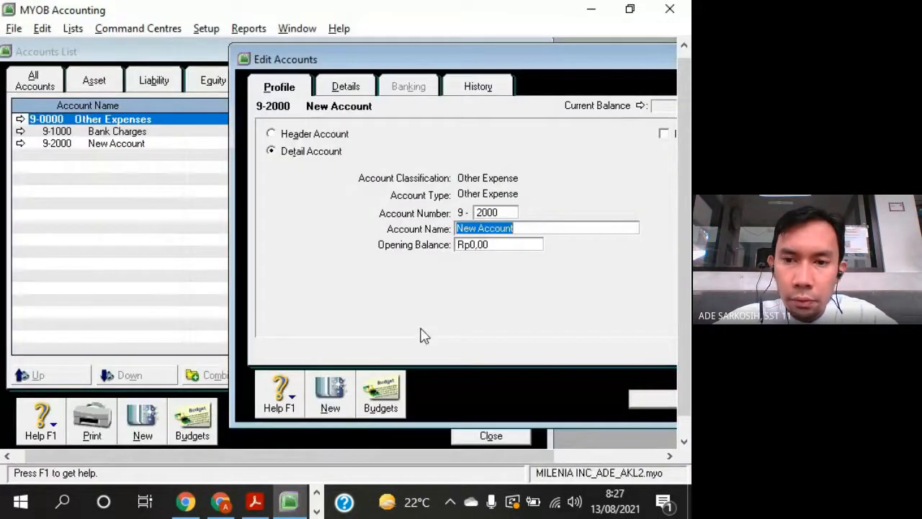
{"action": "right_click", "coordinate": [499, 226]}
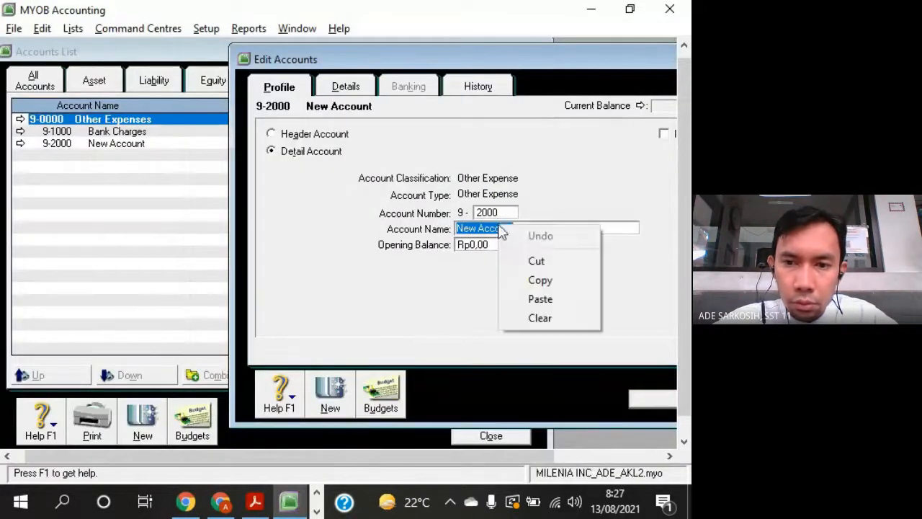
{"action": "left_click", "coordinate": [546, 303]}
- Add detail account 9-3000 with the name Other Expense copied from the question sheet
{"action": "key", "text": "alt+Tab"}
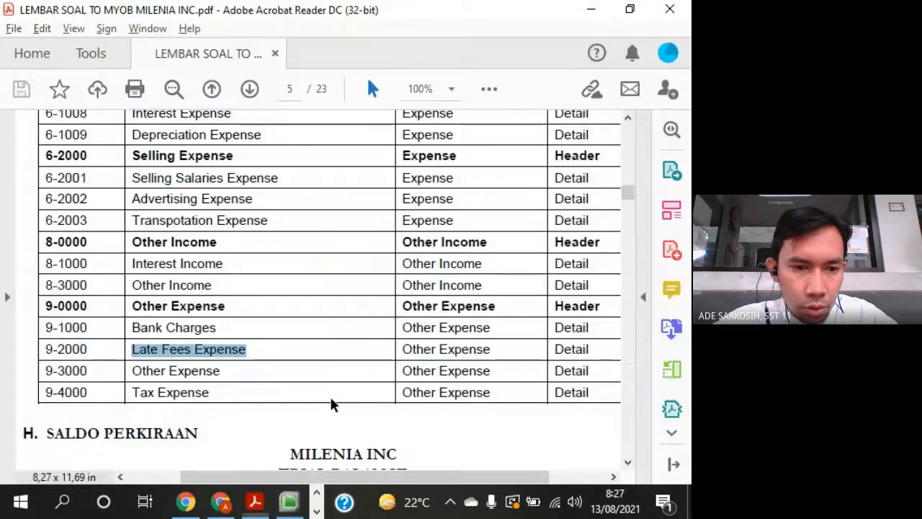
{"action": "key", "text": "alt+Tab"}
{"action": "left_click", "coordinate": [331, 398]}
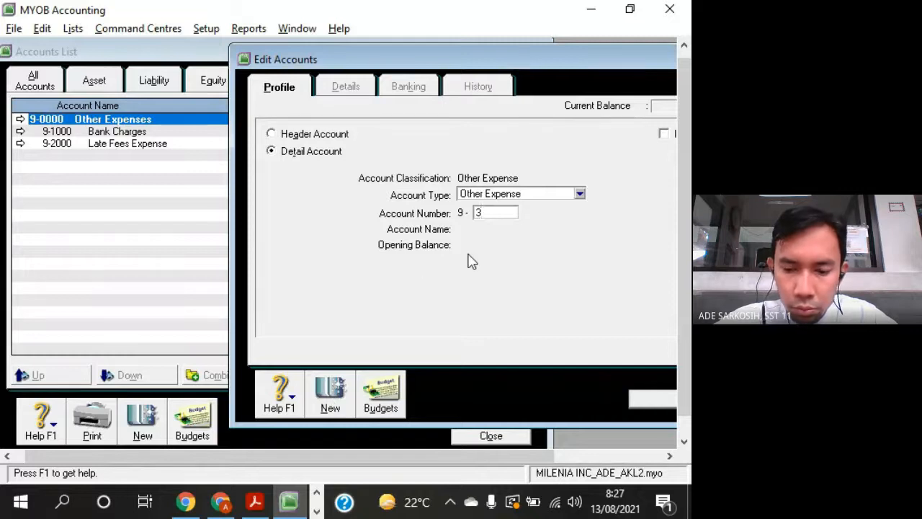
{"action": "key", "text": "Tab"}
{"action": "key", "text": "alt+Tab"}
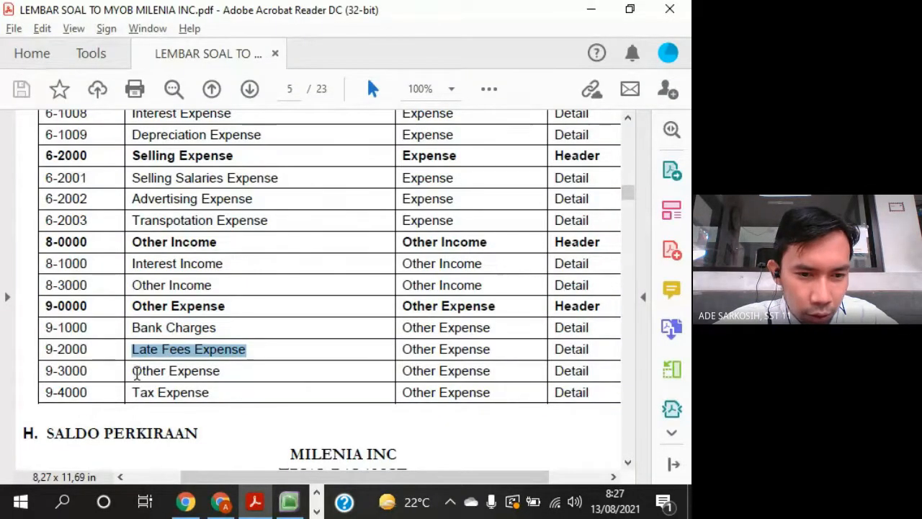
{"action": "left_click", "coordinate": [134, 371]}
{"action": "left_click_drag", "start_coordinate": [134, 370], "coordinate": [214, 380]}
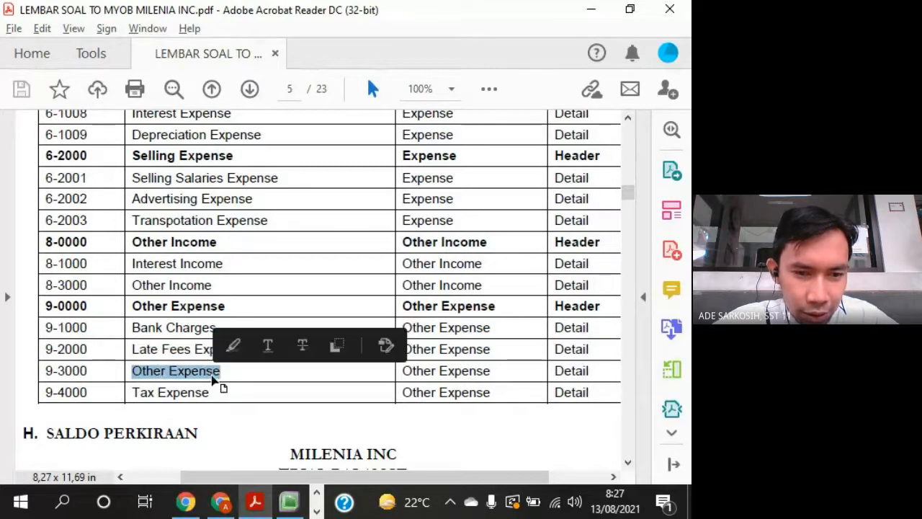
{"action": "key", "text": "ctrl+c"}
{"action": "key", "text": "alt+Tab"}
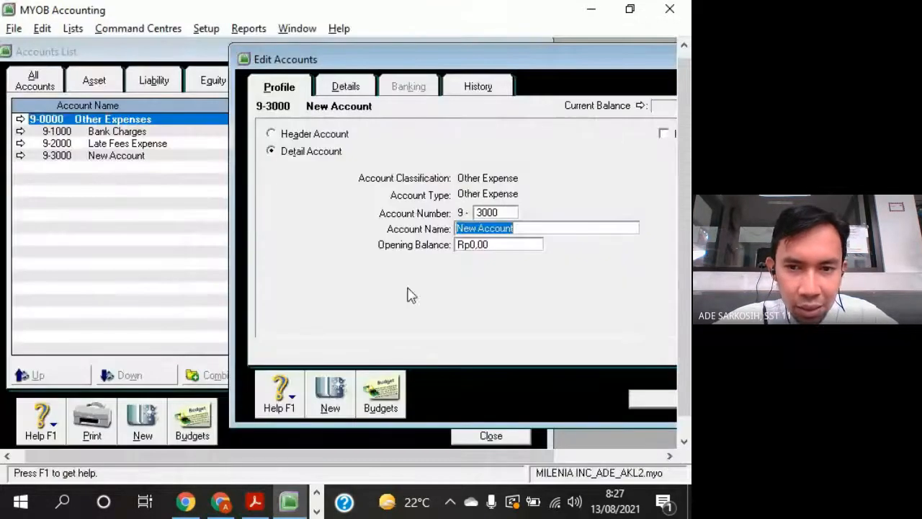
{"action": "right_click", "coordinate": [487, 232]}
{"action": "left_click", "coordinate": [530, 306]}
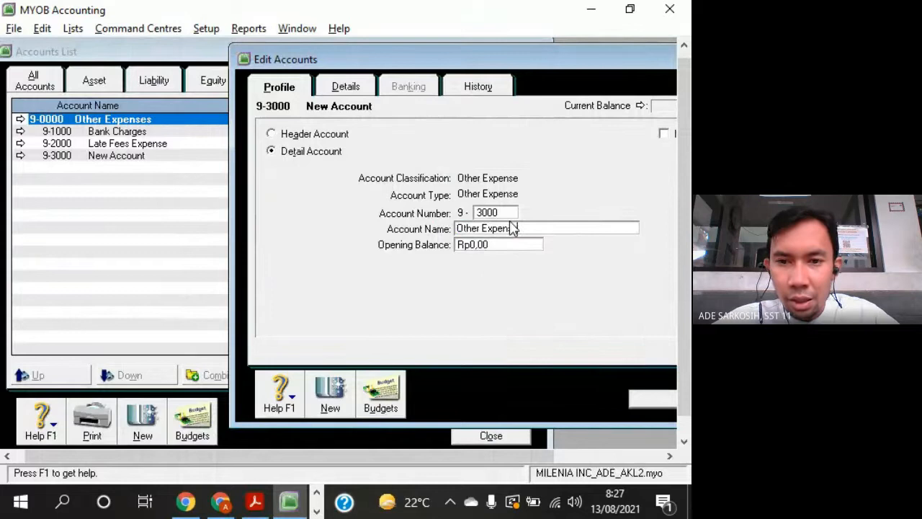
- Add Other Expense detail account 9-4000 named Tax Expense as on the question sheet, and return to the accounts list
{"action": "left_click", "coordinate": [330, 393]}
{"action": "key", "text": "alt+Tab"}
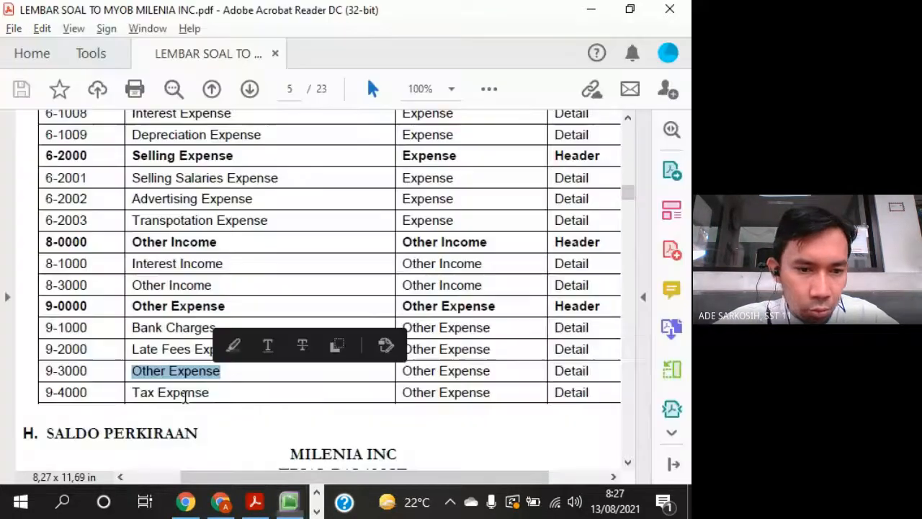
{"action": "key", "text": "alt+Tab"}
{"action": "type", "text": "4"}
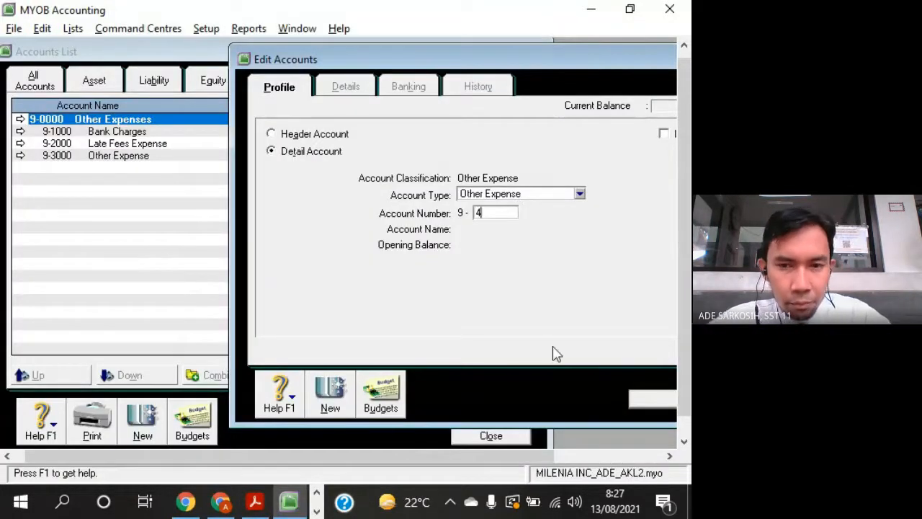
{"action": "key", "text": "Tab"}
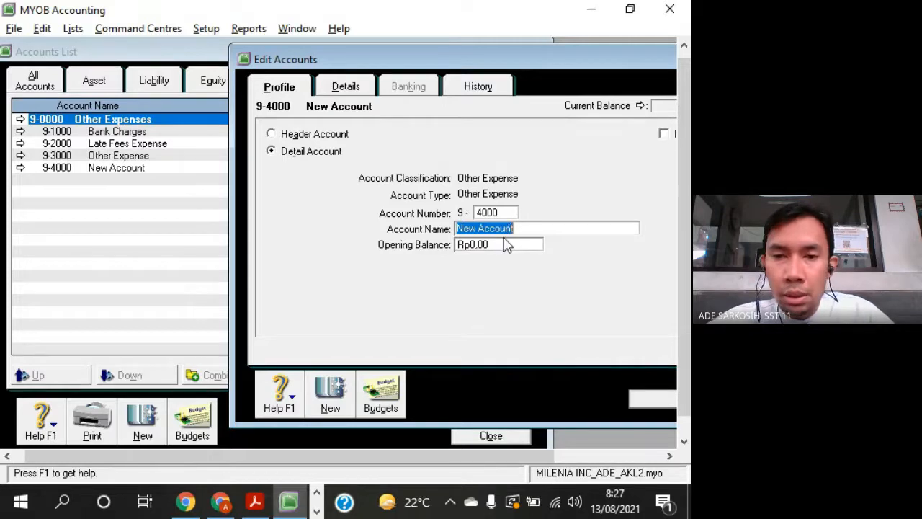
{"action": "key", "text": "alt+Tab"}
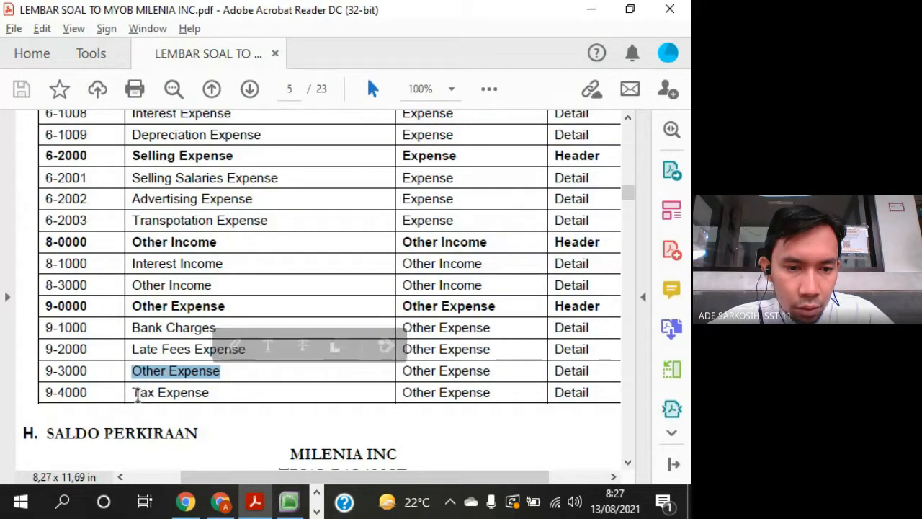
{"action": "left_click_drag", "start_coordinate": [135, 392], "coordinate": [204, 404]}
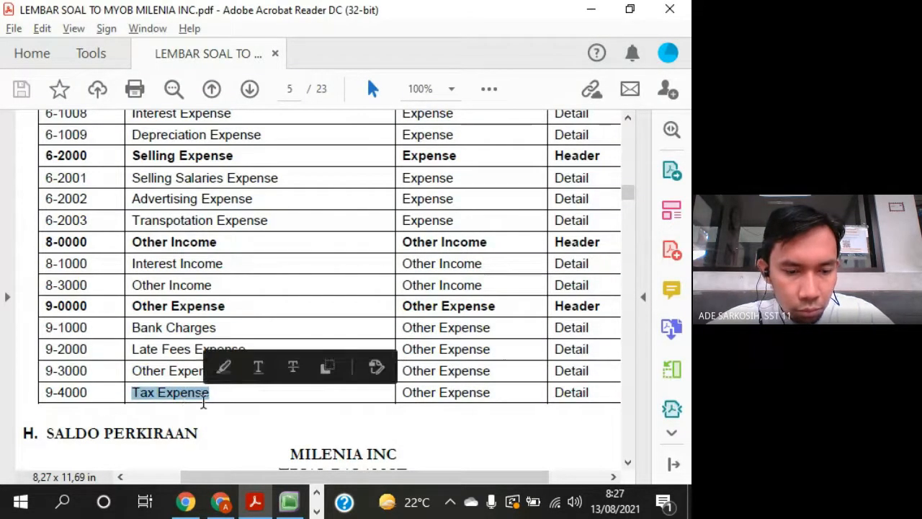
{"action": "key", "text": "alt+Tab"}
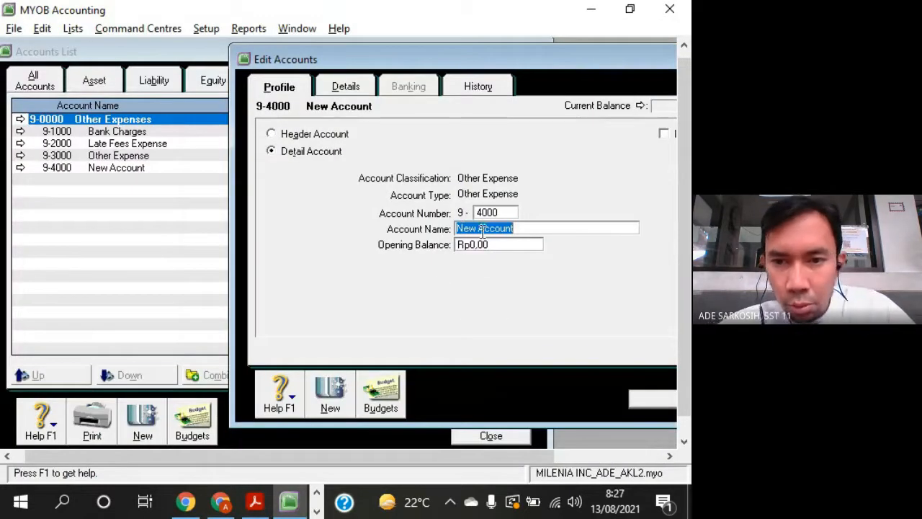
{"action": "right_click", "coordinate": [483, 229]}
{"action": "left_click", "coordinate": [507, 305]}
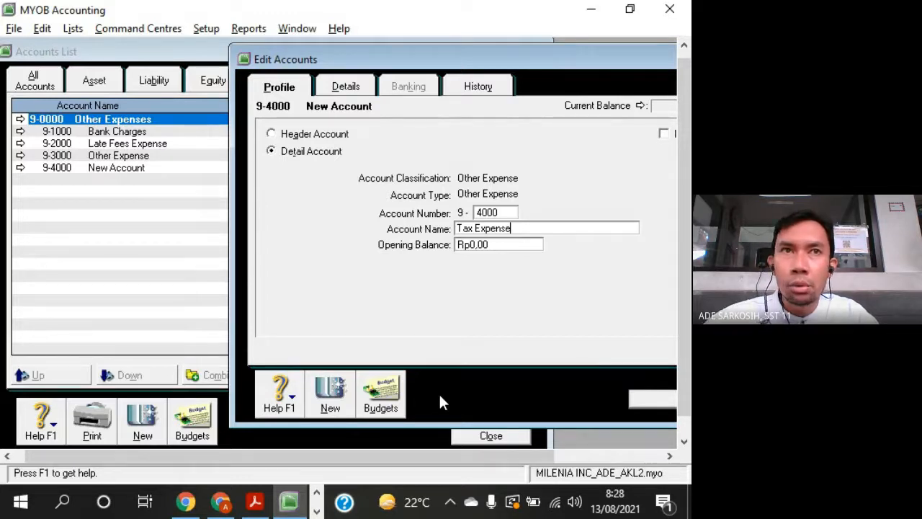
{"action": "left_click", "coordinate": [650, 400]}
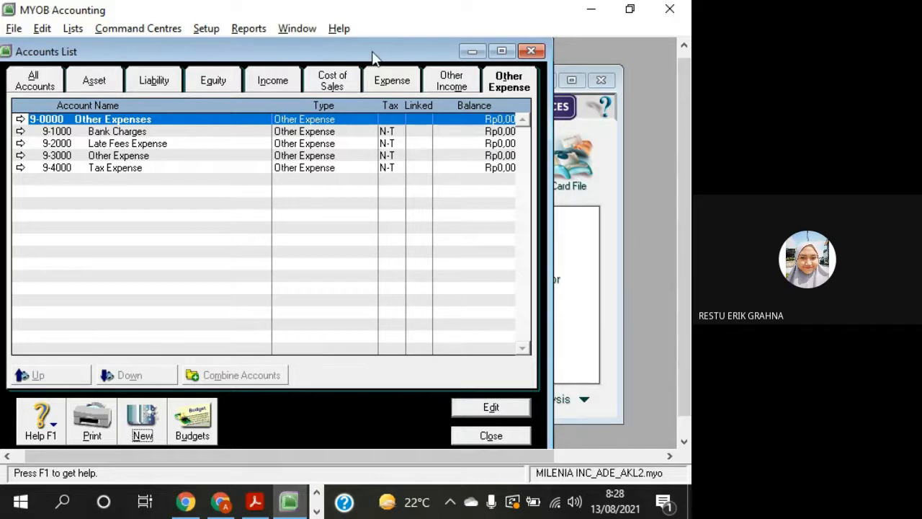
{"action": "left_click_drag", "start_coordinate": [373, 54], "coordinate": [459, 57]}
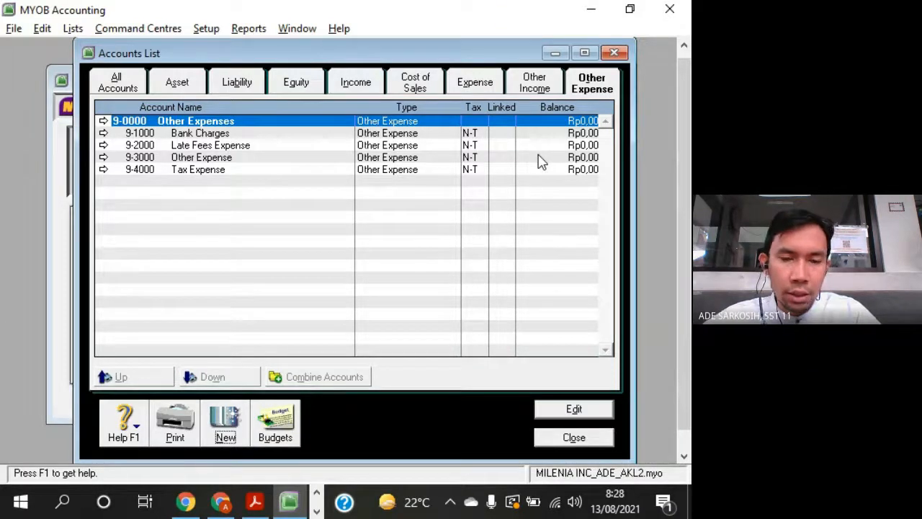
- Switch to the question sheet in Adobe Acrobat Reader and review the debit and credit balances in the 1 Juli 2019 trial balance
{"action": "key", "text": "alt+Tab"}
{"action": "scroll", "coordinate": [426, 246], "scroll_direction": "down", "scroll_amount": 10}
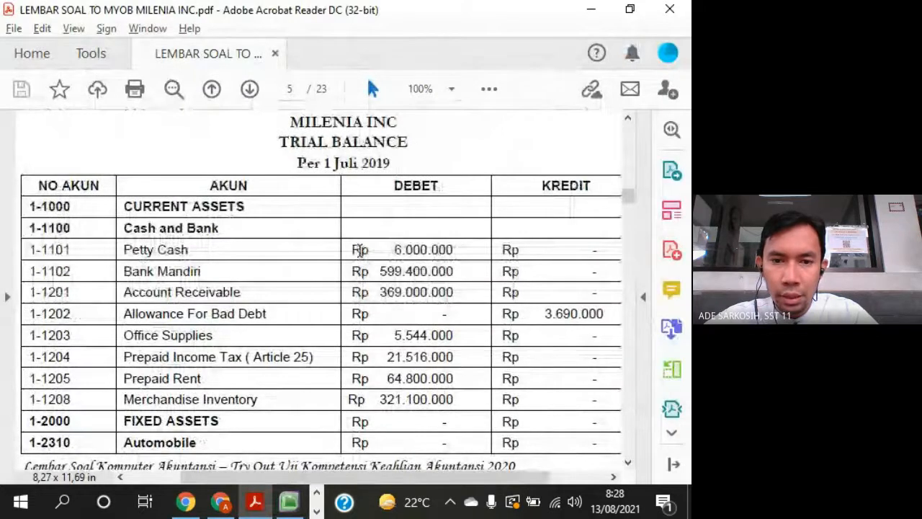
{"action": "double_click", "coordinate": [358, 250]}
{"action": "left_click_drag", "start_coordinate": [371, 272], "coordinate": [454, 272]}
{"action": "scroll", "coordinate": [435, 333], "scroll_direction": "down", "scroll_amount": 3}
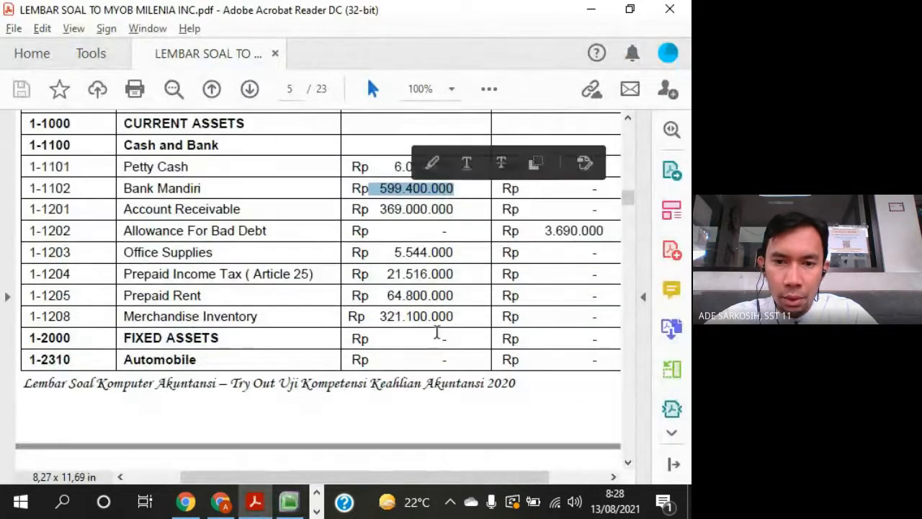
{"action": "scroll", "coordinate": [437, 332], "scroll_direction": "down", "scroll_amount": 3}
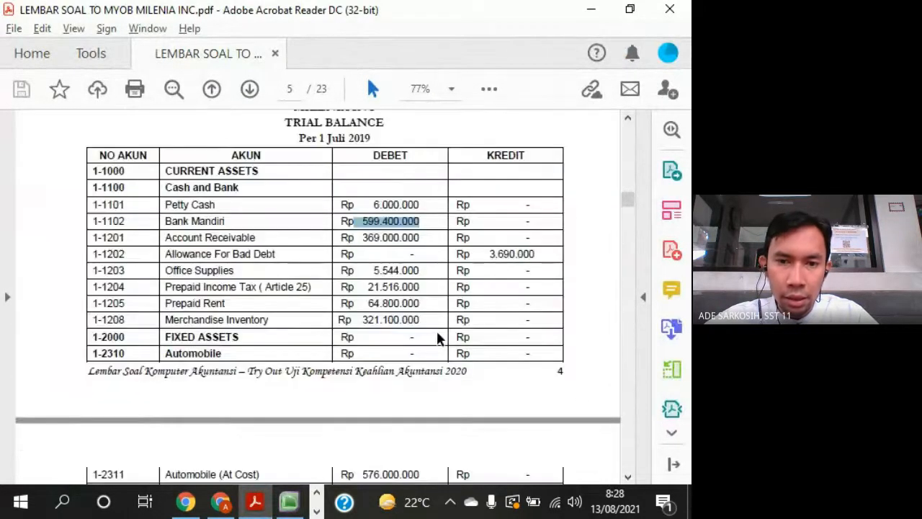
{"action": "left_click", "coordinate": [627, 476]}
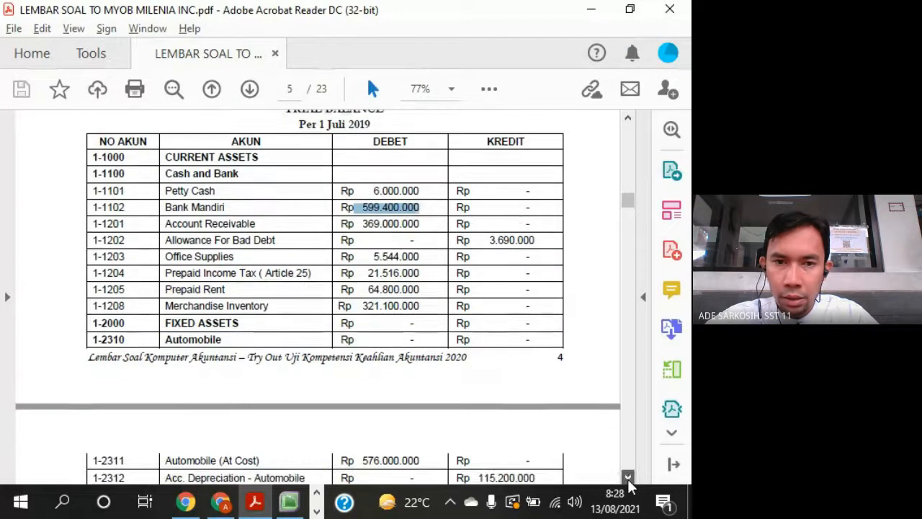
{"action": "left_click", "coordinate": [627, 476]}
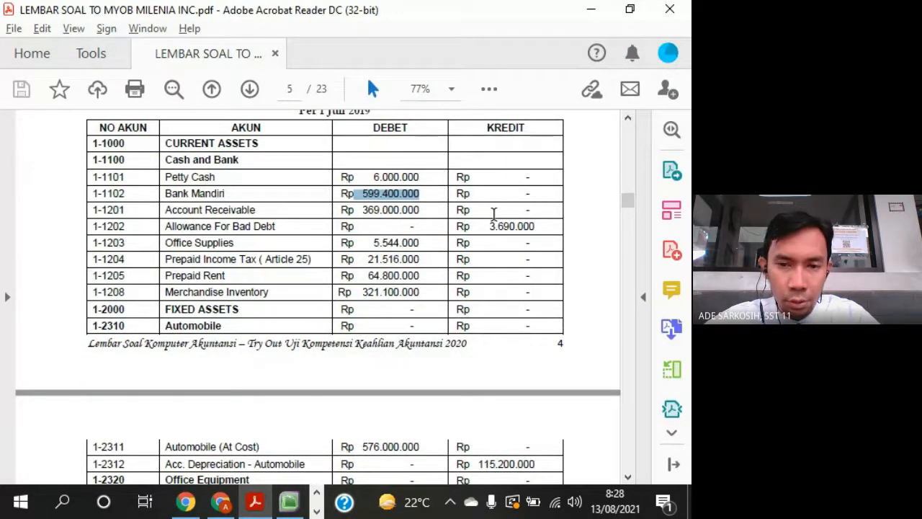
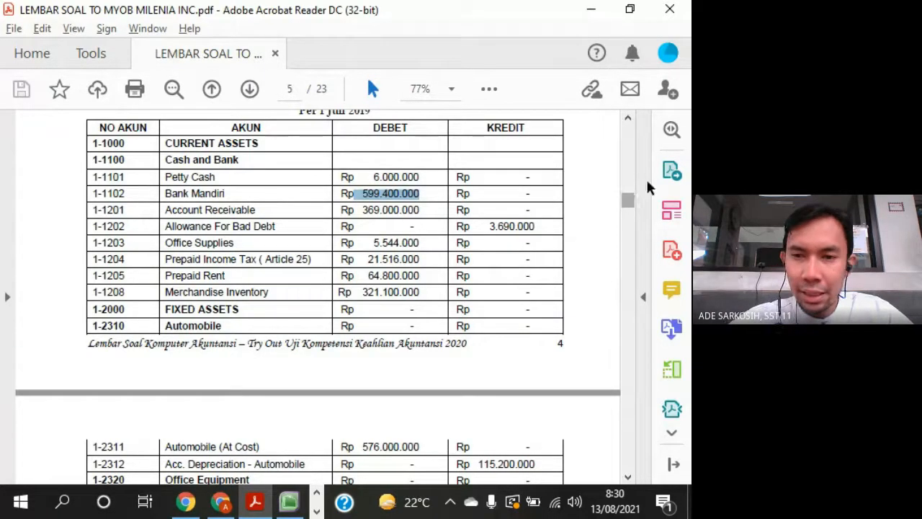
- Enlarge the trial balance in the question sheet to 100% so its debit and credit amounts are readable
{"action": "left_click", "coordinate": [584, 221]}
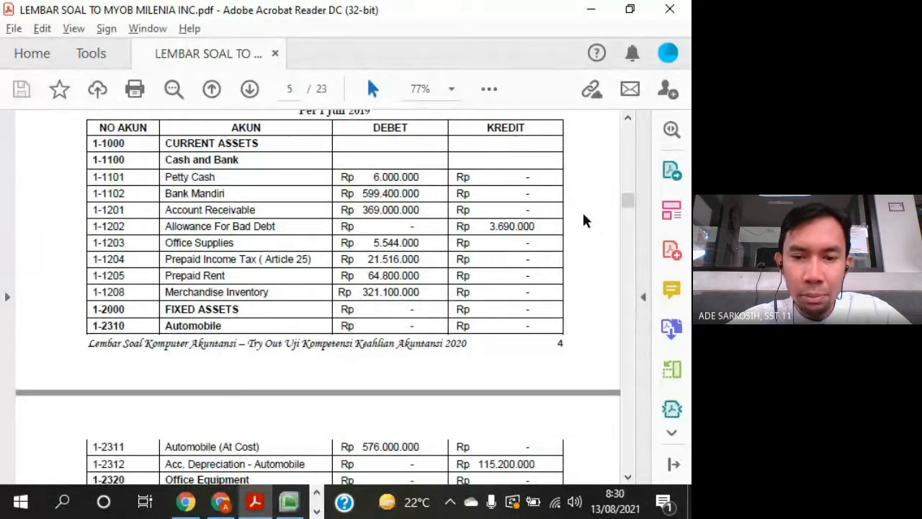
{"action": "scroll", "coordinate": [584, 220], "scroll_direction": "up", "scroll_amount": 1, "text": "ctrl"}
{"action": "left_click_drag", "start_coordinate": [568, 479], "coordinate": [541, 481]}
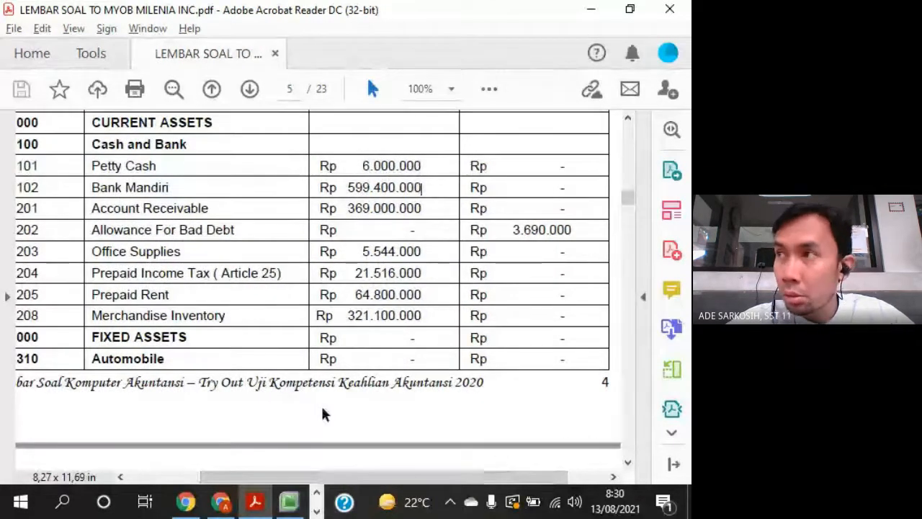
- Switch to MYOB Accounting and close the accounts list to return to the Command Centre
{"action": "left_click", "coordinate": [289, 502]}
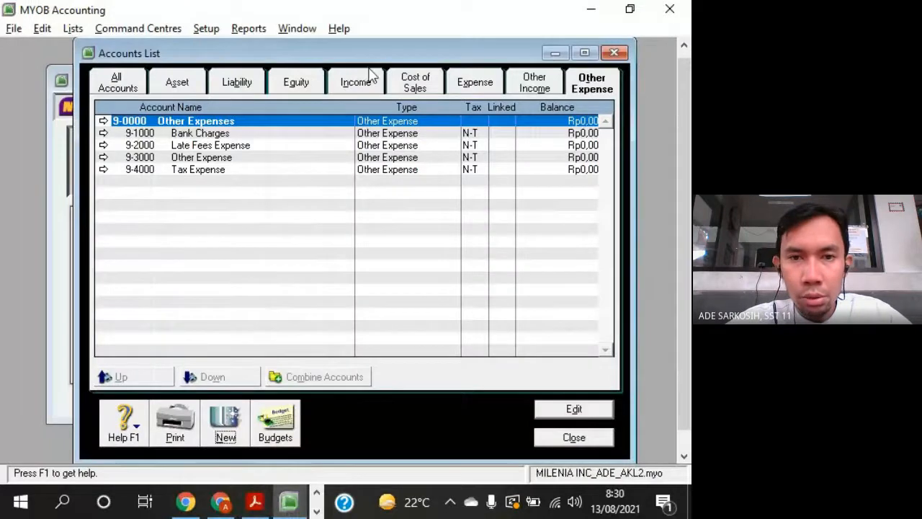
{"action": "left_click_drag", "start_coordinate": [366, 61], "coordinate": [344, 69]}
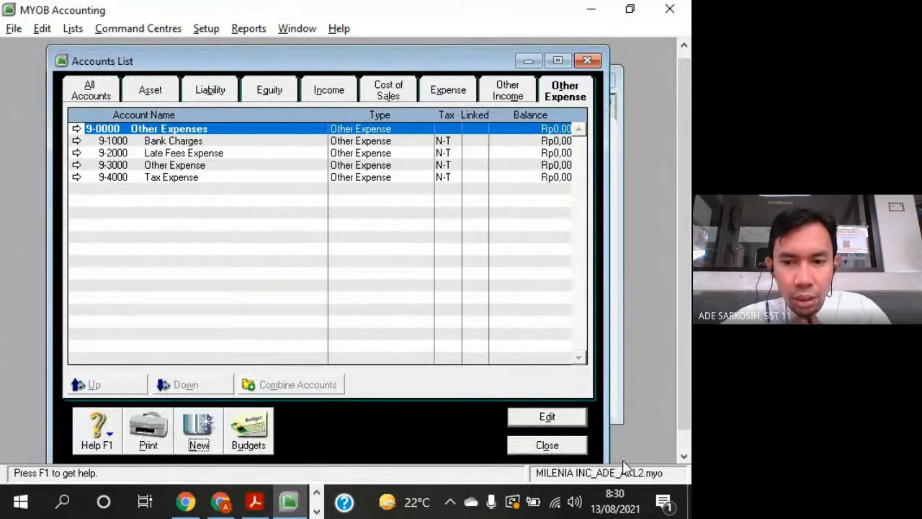
{"action": "left_click", "coordinate": [547, 445]}
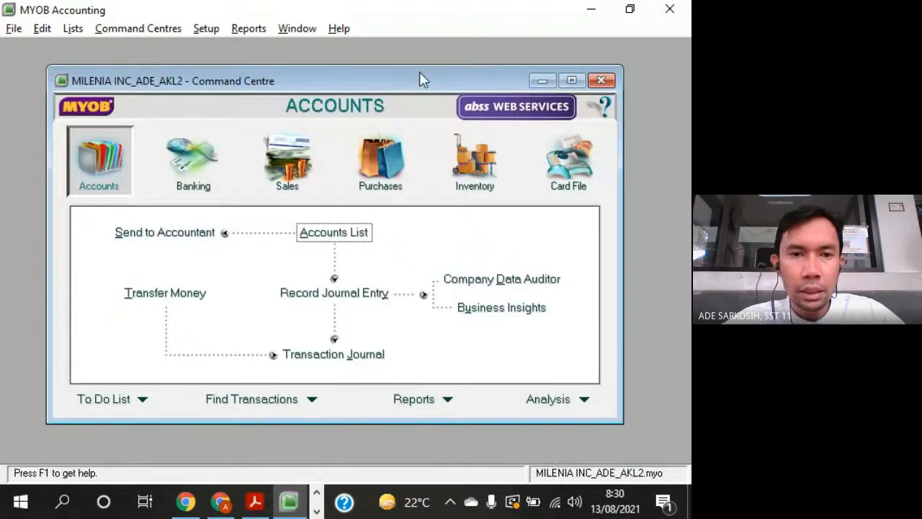
{"action": "left_click_drag", "start_coordinate": [420, 73], "coordinate": [426, 78]}
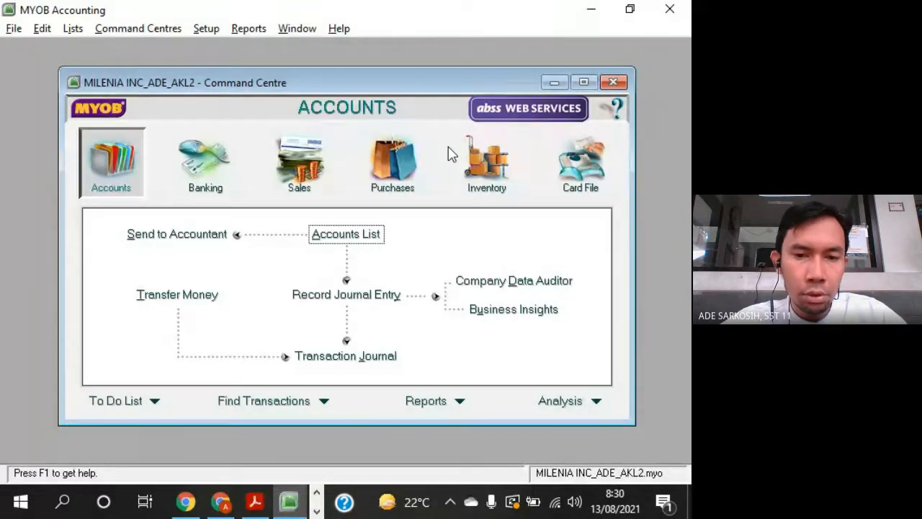
{"action": "left_click", "coordinate": [205, 31]}
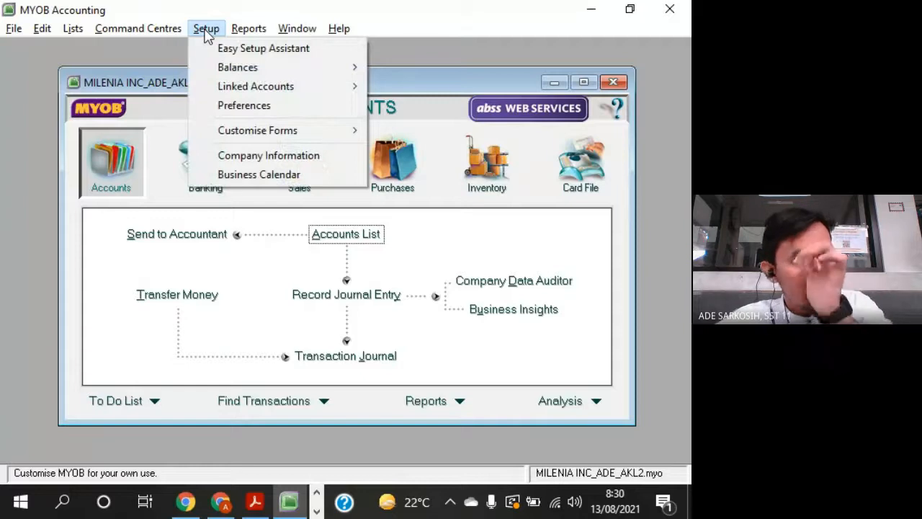
{"action": "mouse_move", "coordinate": [312, 76]}
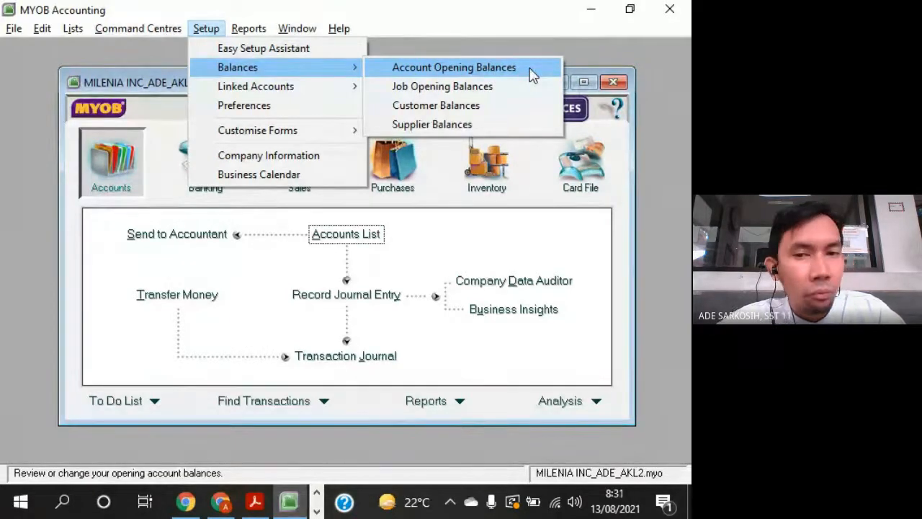
{"action": "left_click", "coordinate": [505, 87]}
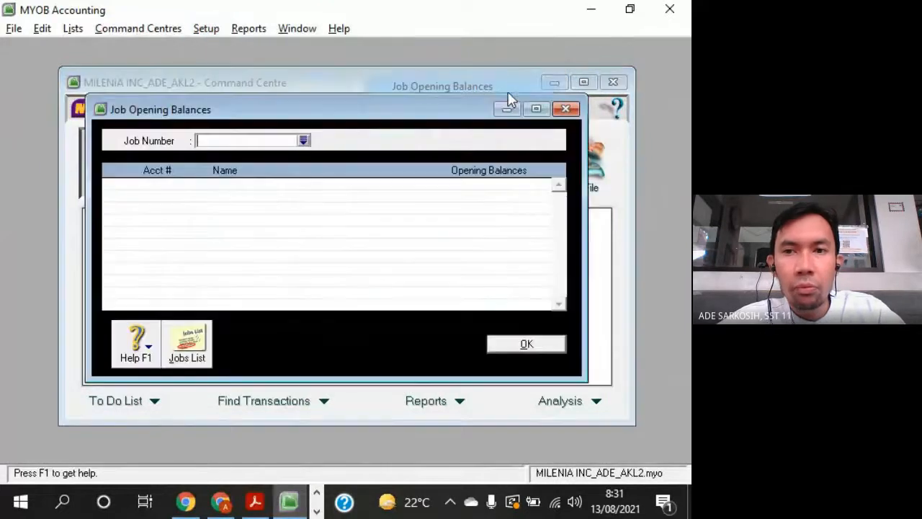
{"action": "left_click", "coordinate": [561, 109]}
- Open the account opening balances setup and enlarge its window to show all asset accounts
{"action": "left_click", "coordinate": [208, 28]}
{"action": "mouse_move", "coordinate": [253, 67]}
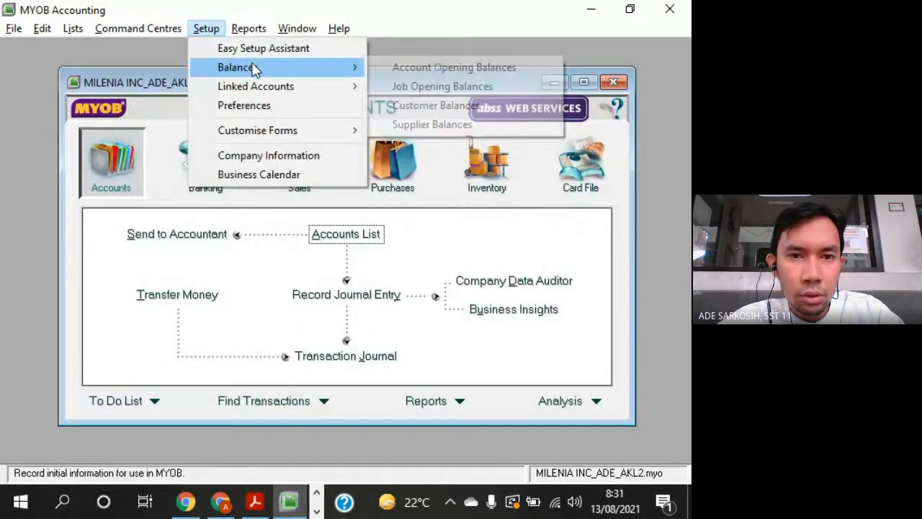
{"action": "left_click", "coordinate": [436, 65]}
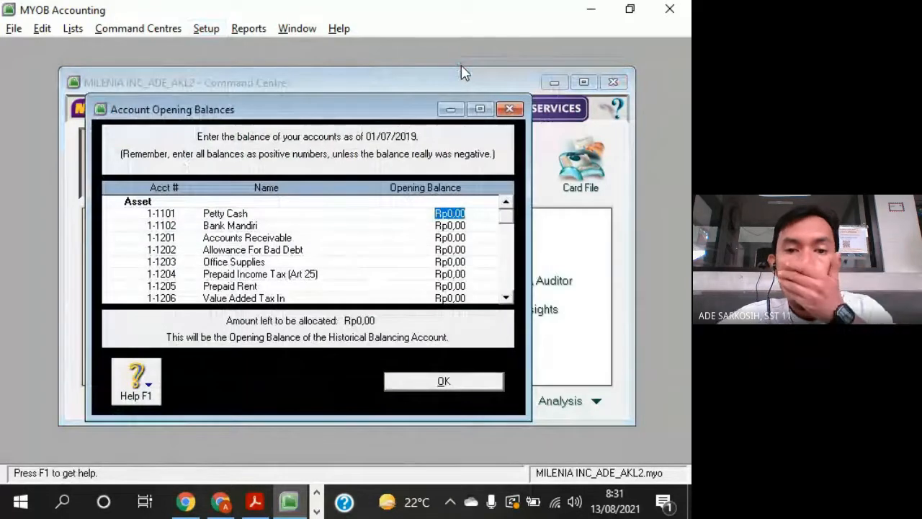
{"action": "left_click_drag", "start_coordinate": [404, 100], "coordinate": [429, 53]}
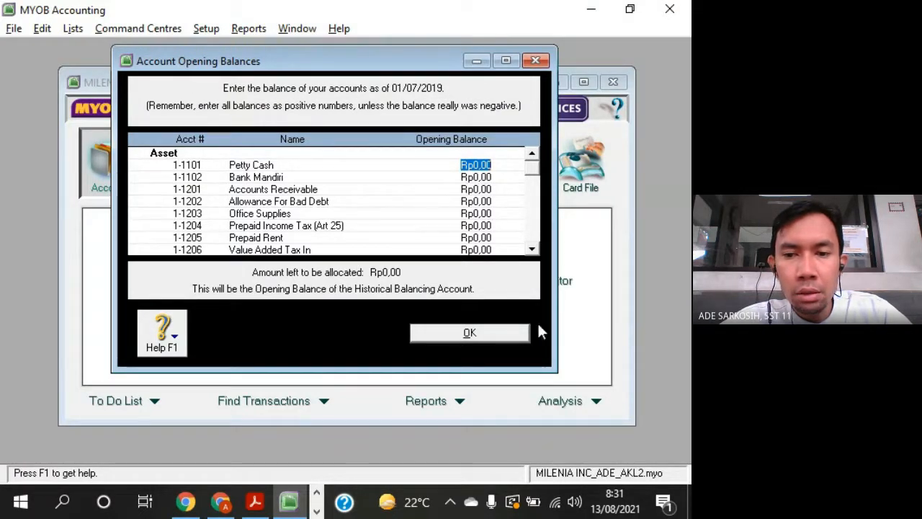
{"action": "left_click_drag", "start_coordinate": [551, 372], "coordinate": [576, 455]}
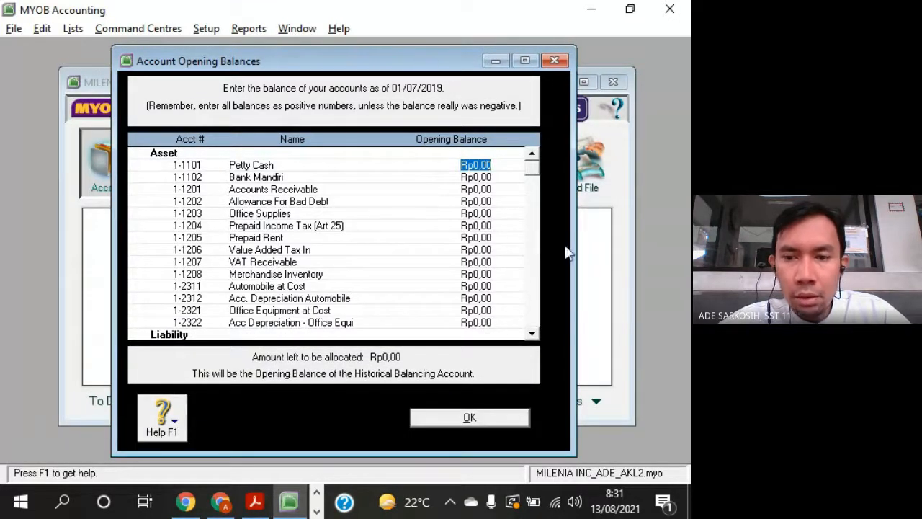
{"action": "left_click_drag", "start_coordinate": [421, 72], "coordinate": [407, 63]}
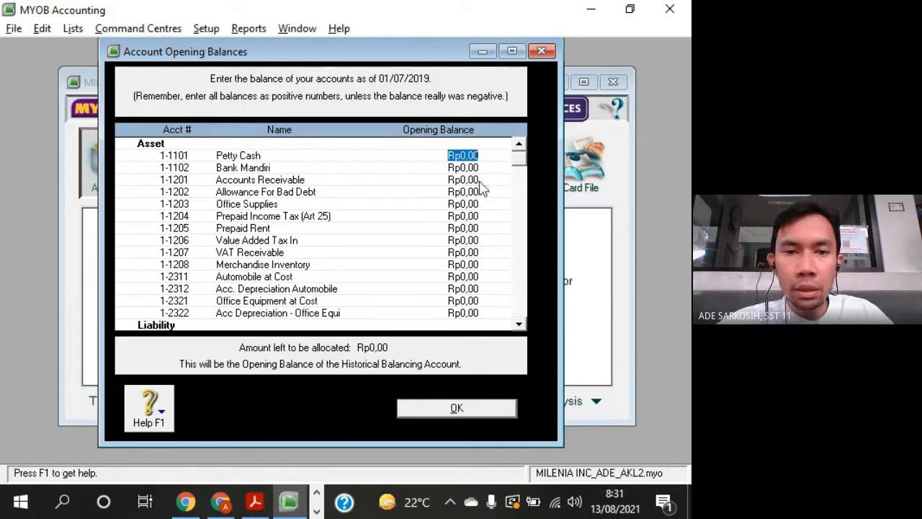
- Enter the opening balance 6.000.000 for Petty Cash (1-1101) as given in the trial balance
{"action": "key", "text": "alt+Tab"}
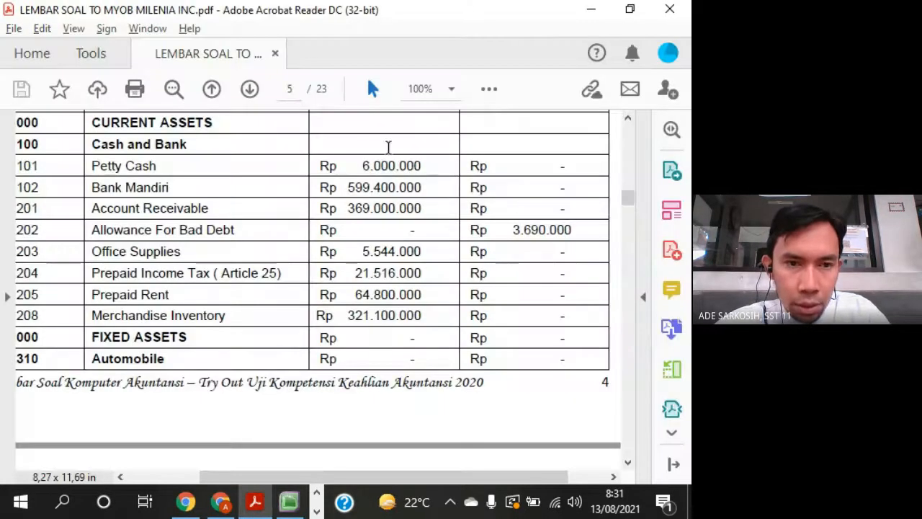
{"action": "key", "text": "alt+Tab"}
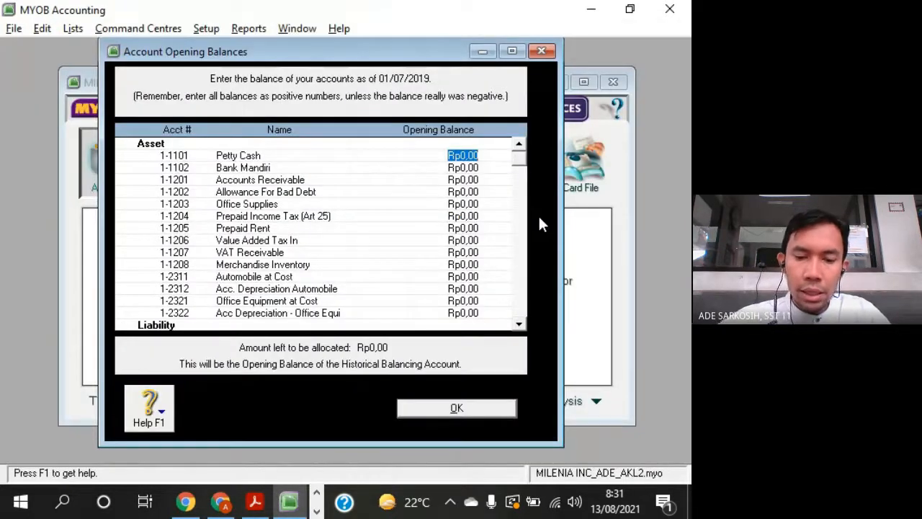
{"action": "type", "text": "6.000."}
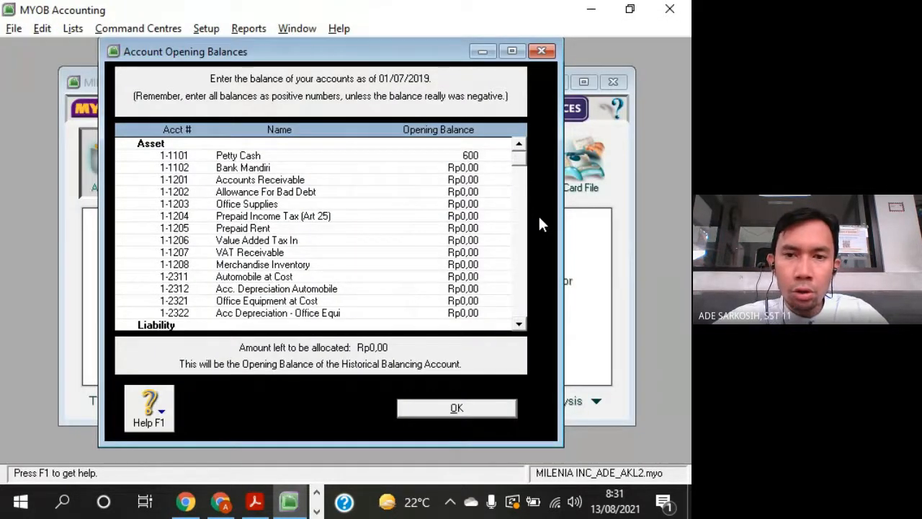
{"action": "type", "text": "00"}
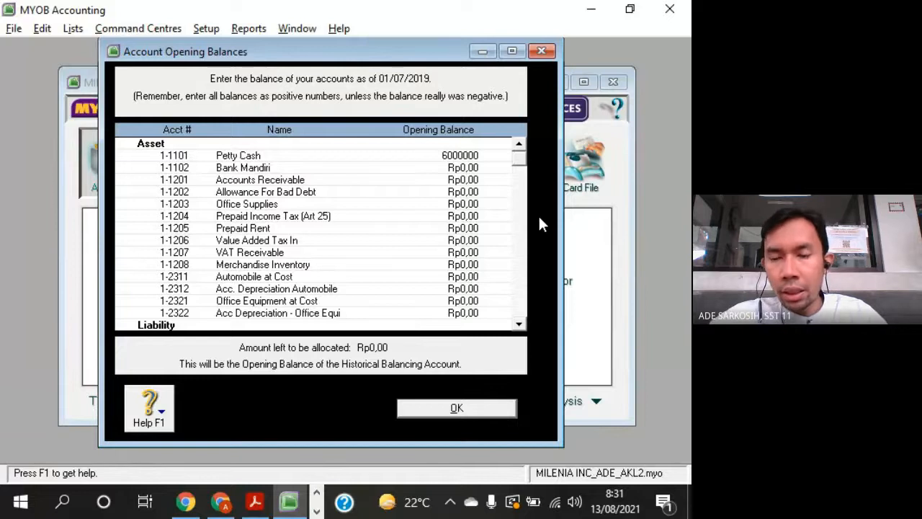
{"action": "type", "text": "0"}
{"action": "key", "text": "Tab"}
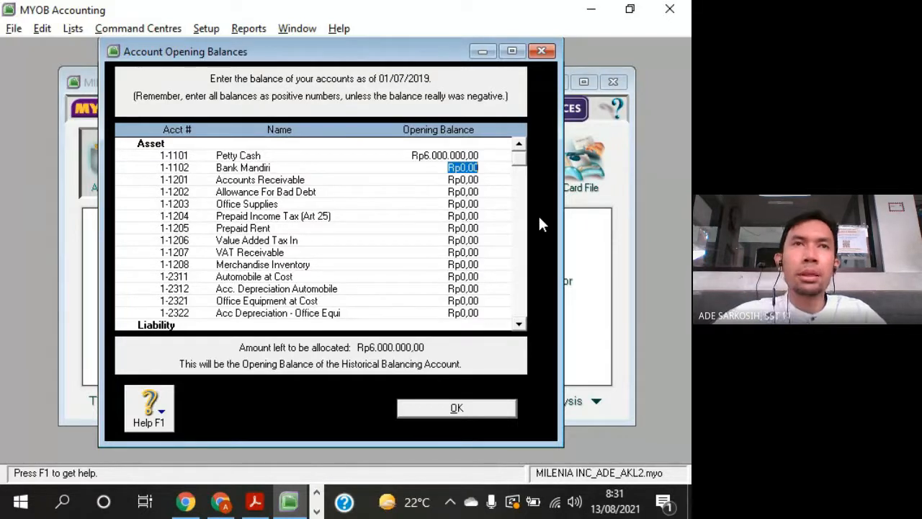
- Change the Petty Cash opening balance to 600.000
{"action": "left_click", "coordinate": [444, 158]}
{"action": "type", "text": "60"}
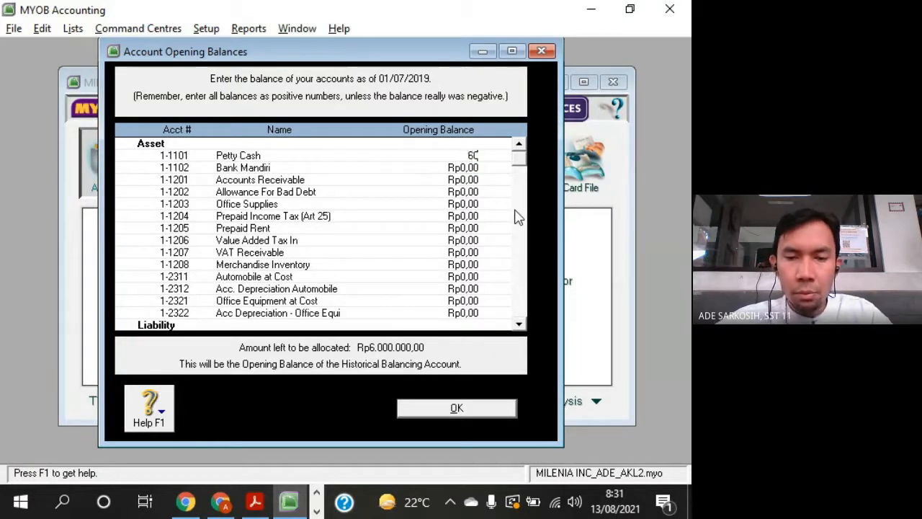
{"action": "type", "text": "0.000"}
{"action": "key", "text": "Tab"}
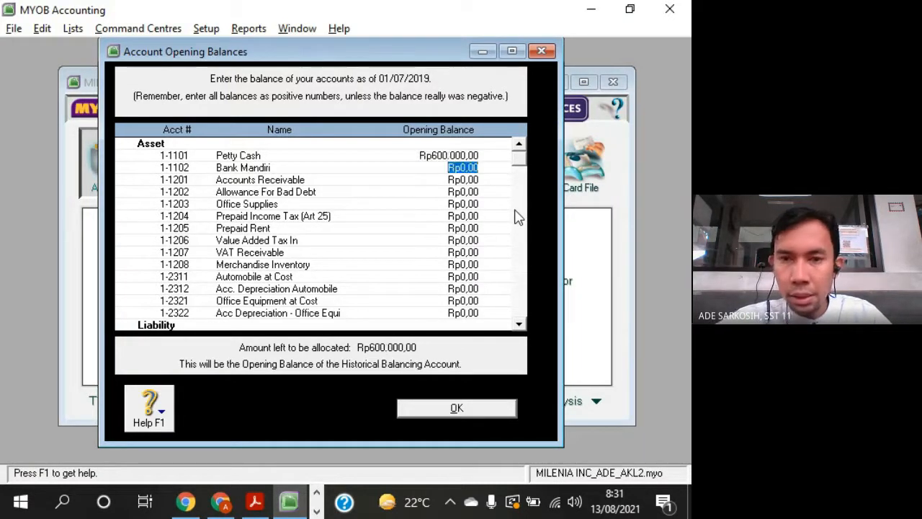
- Correct the Petty Cash opening balance to 6.000.000
{"action": "left_click", "coordinate": [472, 157]}
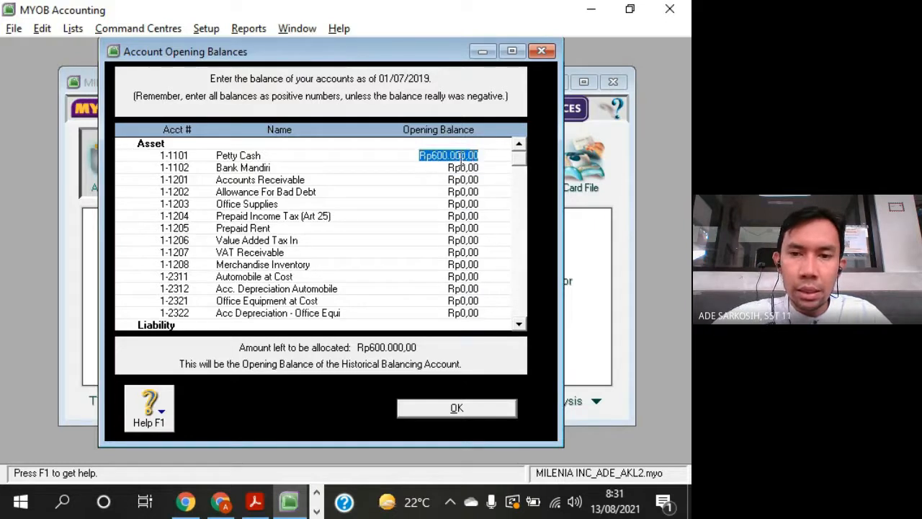
{"action": "left_click", "coordinate": [461, 156]}
{"action": "type", "text": "0"}
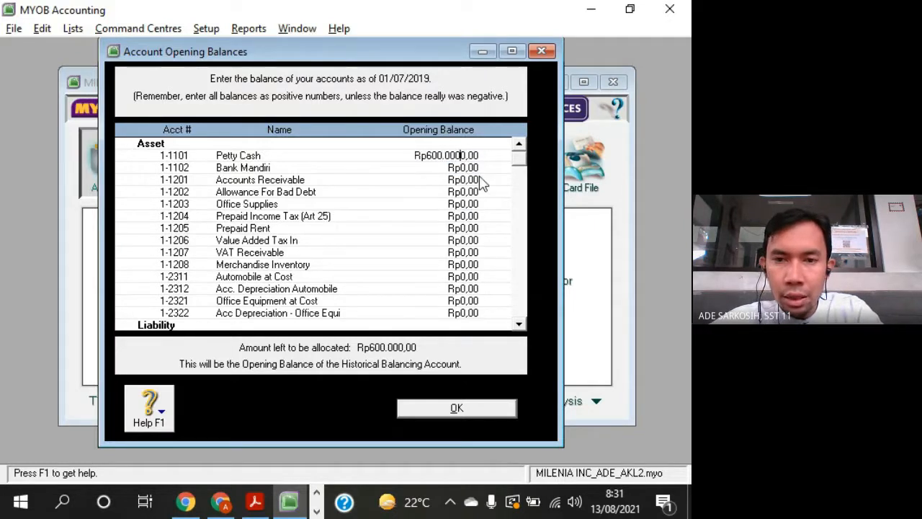
{"action": "key", "text": "Tab"}
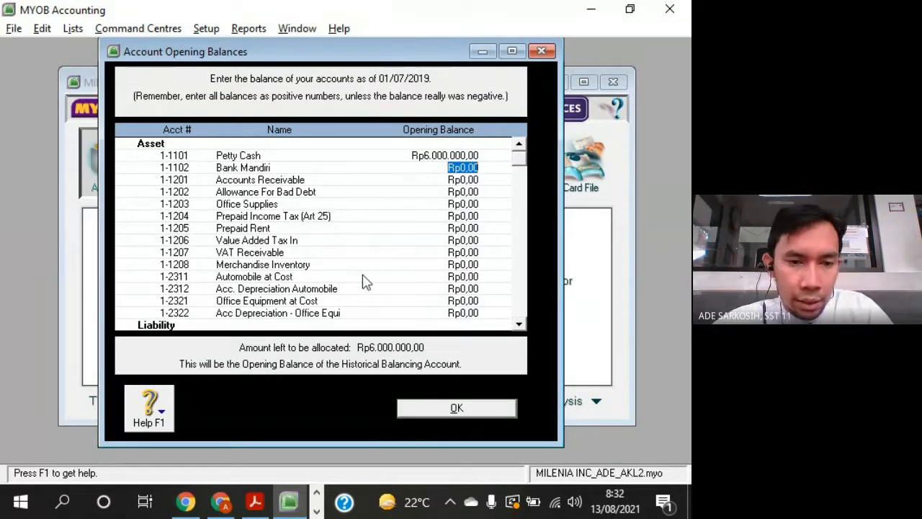
- Launch Excel and create a blank workbook
{"action": "left_click", "coordinate": [316, 497]}
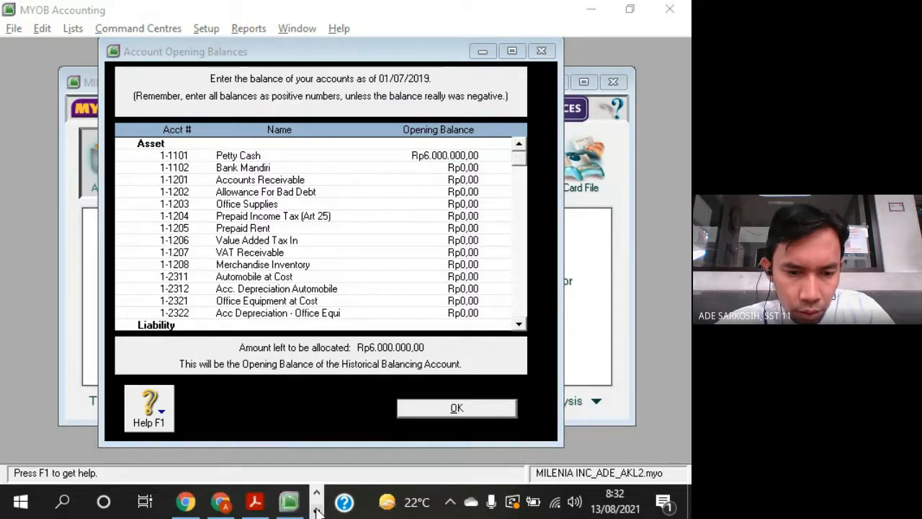
{"action": "left_click", "coordinate": [63, 503]}
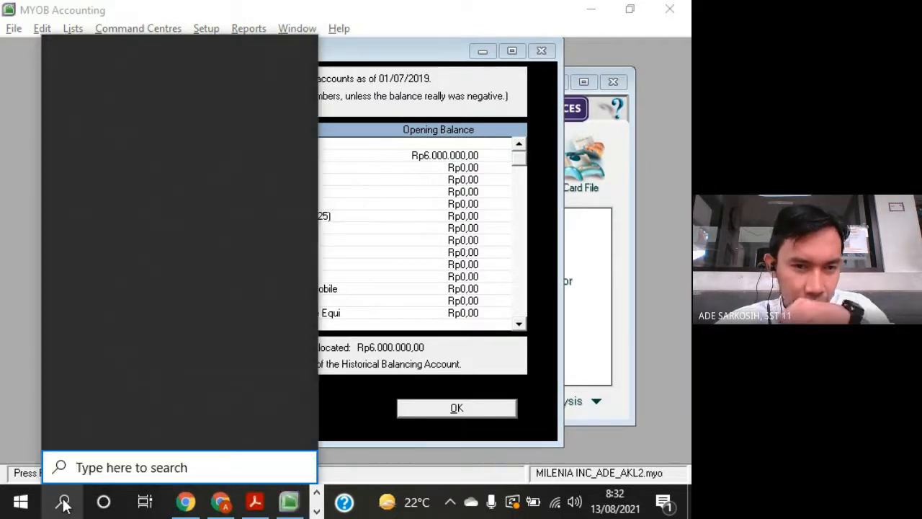
{"action": "left_click", "coordinate": [183, 142]}
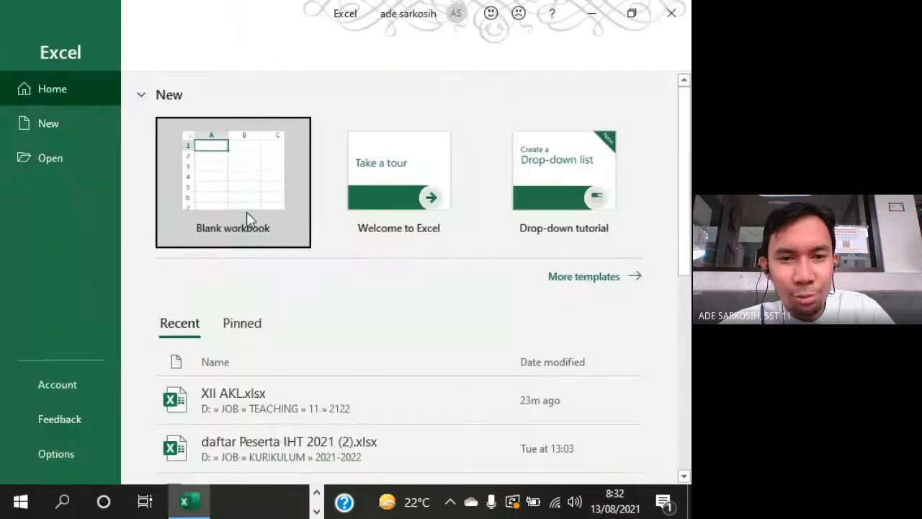
{"action": "left_click", "coordinate": [247, 217]}
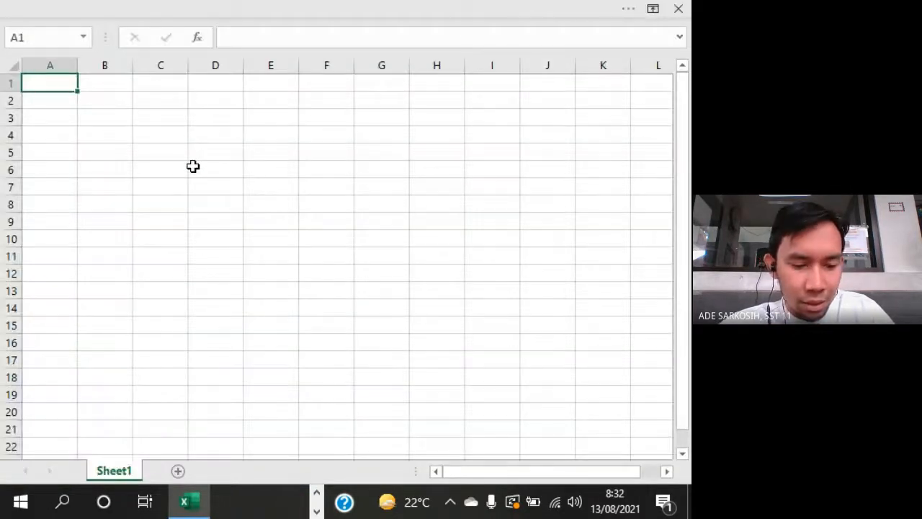
- Enter the headings NO AKUN in A1 and SALDO NORMAL in B1, and fit columns A and B to their text
{"action": "type", "text": "NO"}
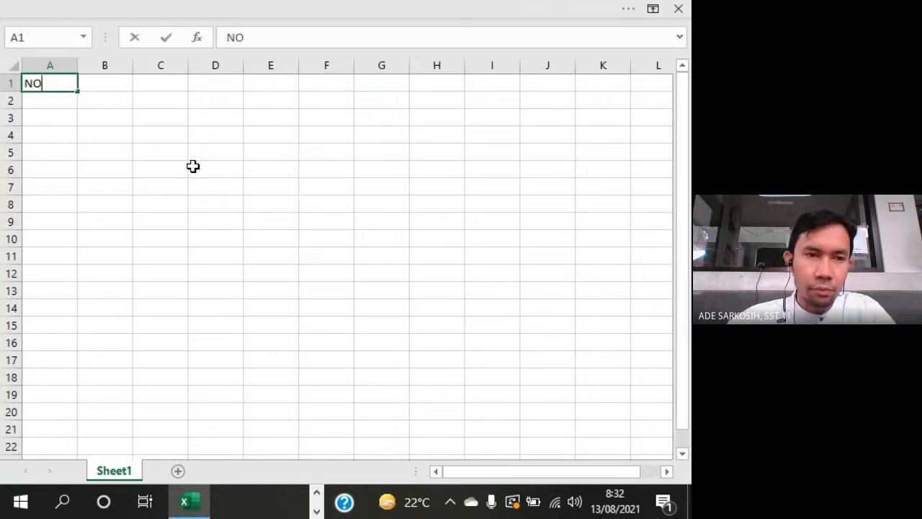
{"action": "type", "text": " AKUN"}
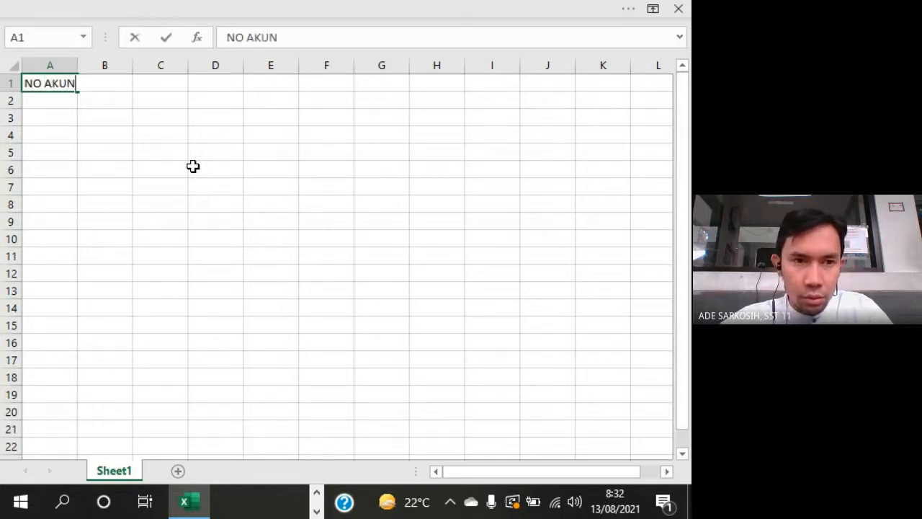
{"action": "key", "text": "Tab"}
{"action": "type", "text": "SALDO"}
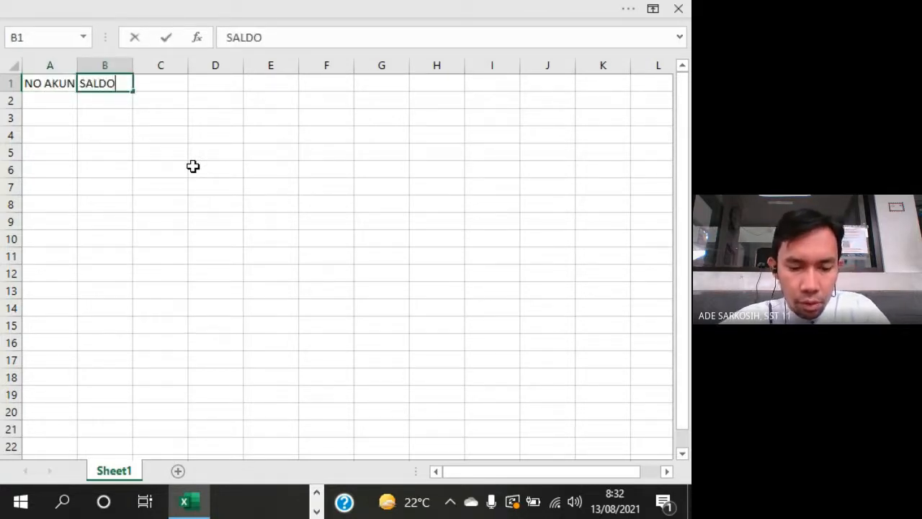
{"action": "type", "text": " NORMAL"}
{"action": "key", "text": "Return"}
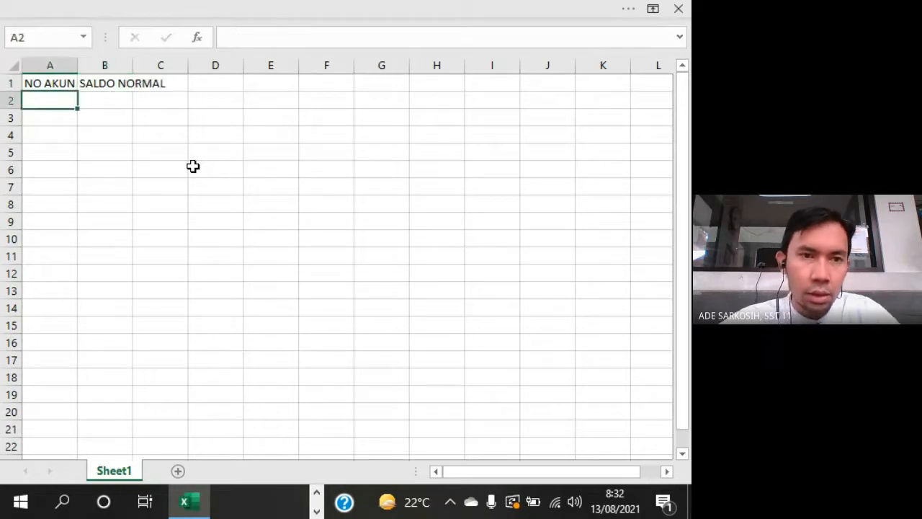
{"action": "double_click", "coordinate": [77, 66]}
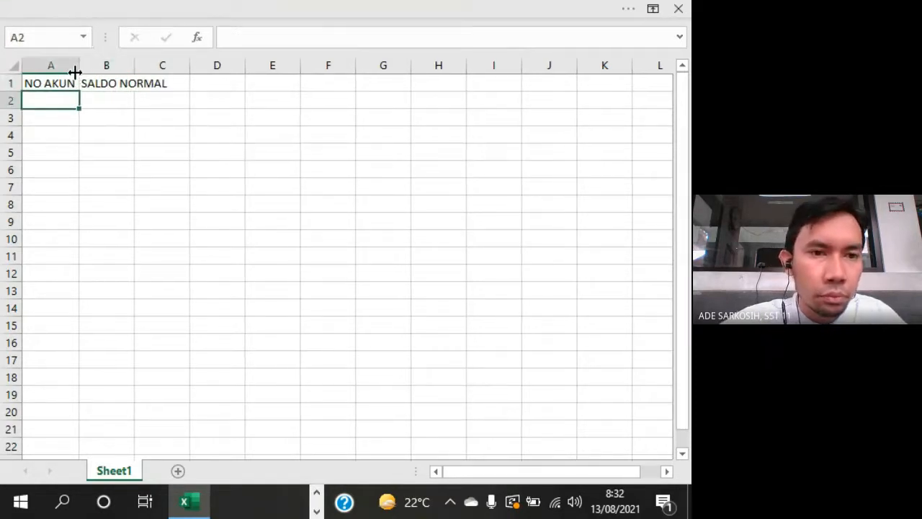
{"action": "double_click", "coordinate": [135, 65]}
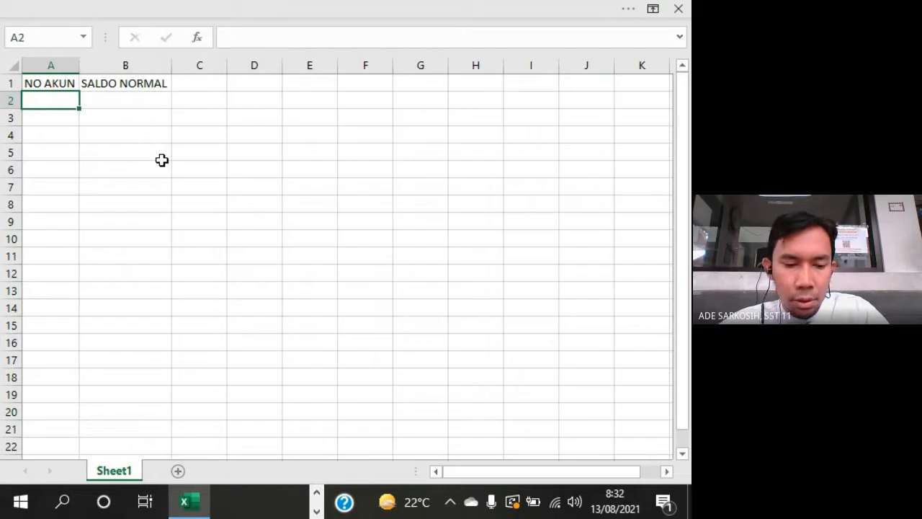
- Enter the account numbers 1, 2, 3, 4, 5, 6, 8 and 9 down cells A2 to A9
{"action": "type", "text": "1 2 3 4 5 6 8 "}
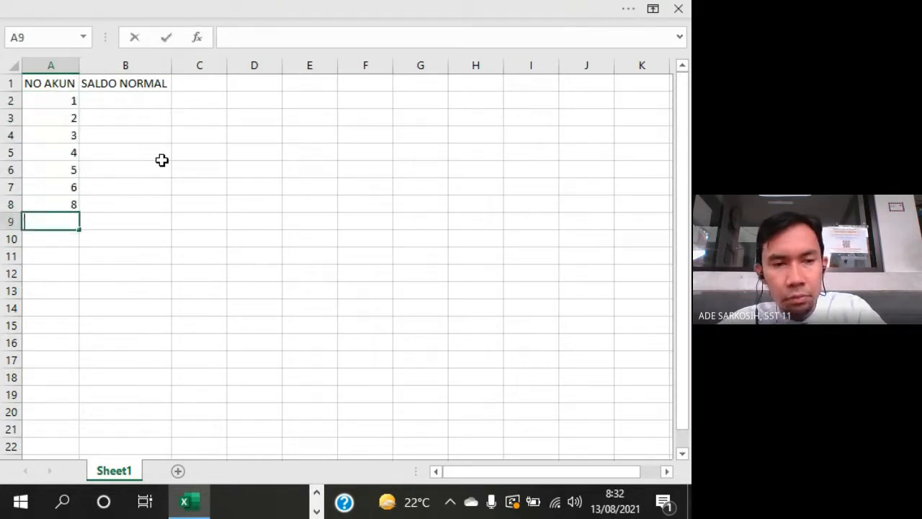
{"action": "type", "text": "9"}
{"action": "key", "text": "Return"}
{"action": "key", "text": "Up"}
{"action": "key", "text": "Up"}
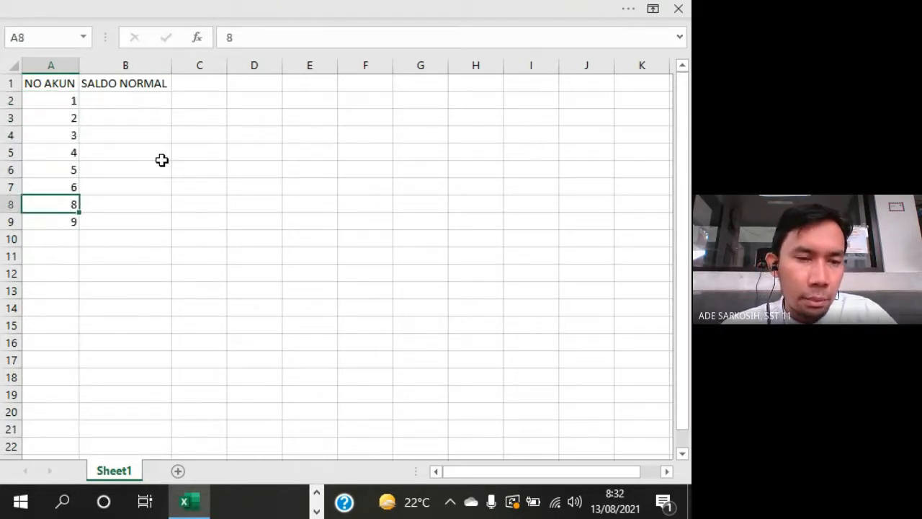
{"action": "key", "text": "Up"}
{"action": "key", "text": "Down"}
{"action": "key", "text": "Down"}
{"action": "key", "text": "ctrl+Up"}
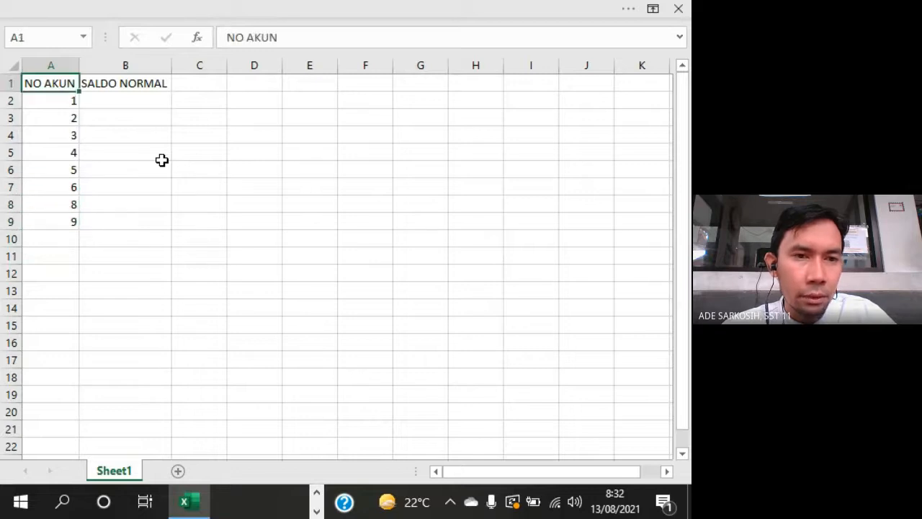
- Move the SALDO NORMAL heading from B1 to C1
{"action": "left_click", "coordinate": [147, 86]}
{"action": "key", "text": "ctrl+x"}
{"action": "key", "text": "Right"}
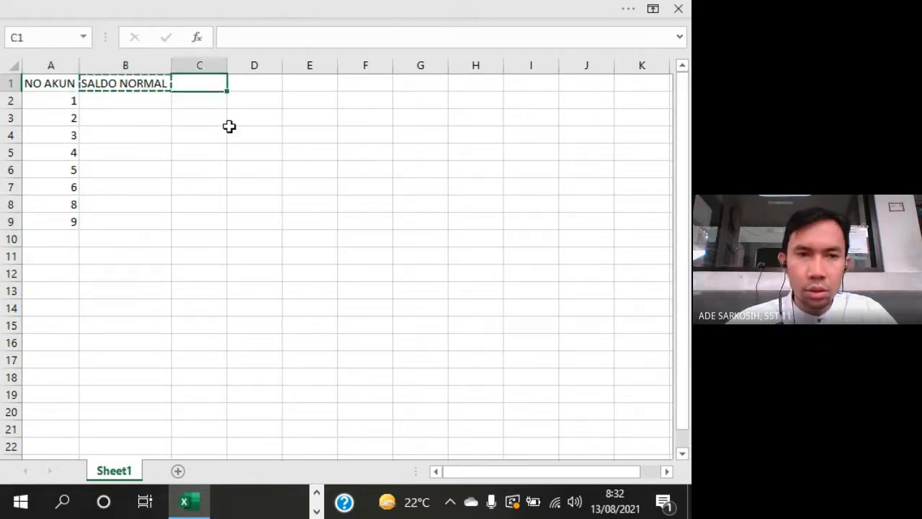
{"action": "key", "text": "ctrl+v"}
- Enter the heading KELOMPOK AKUN in B1 and fit columns B and C to their text
{"action": "key", "text": "Left"}
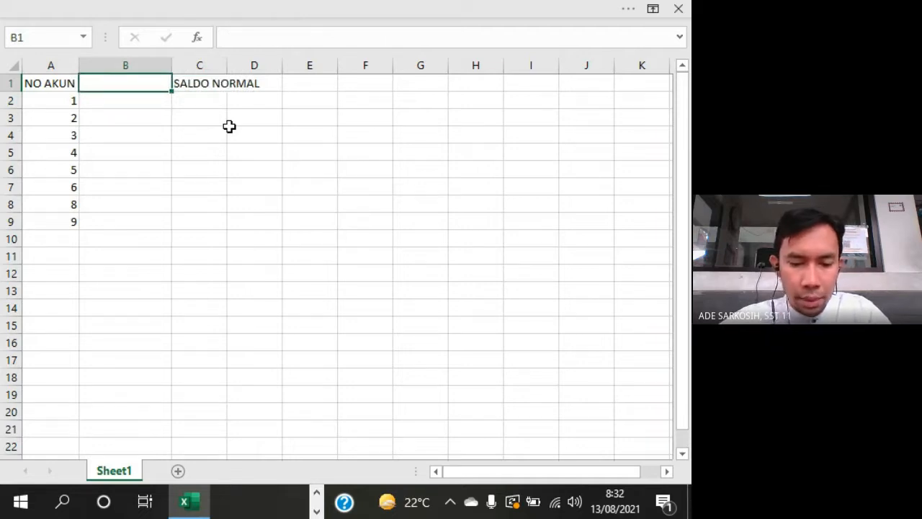
{"action": "type", "text": "KELOMPOK"}
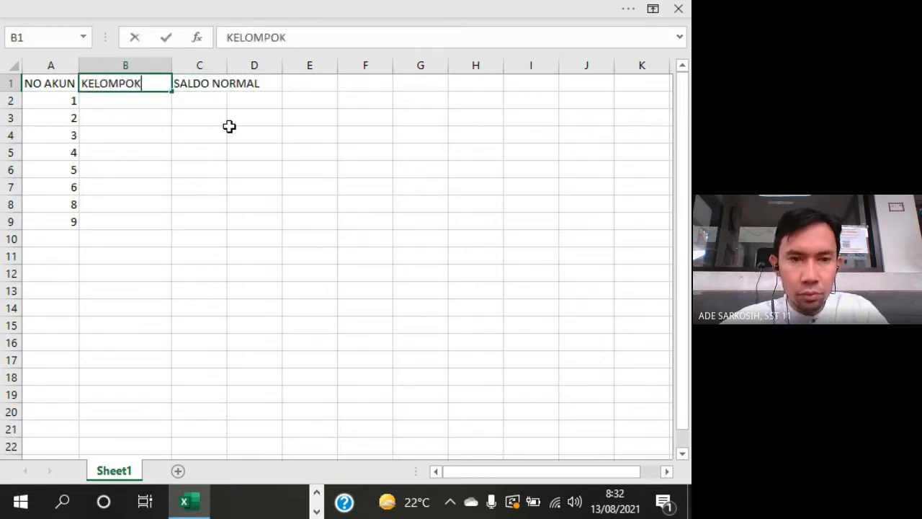
{"action": "type", "text": " AJKUN"}
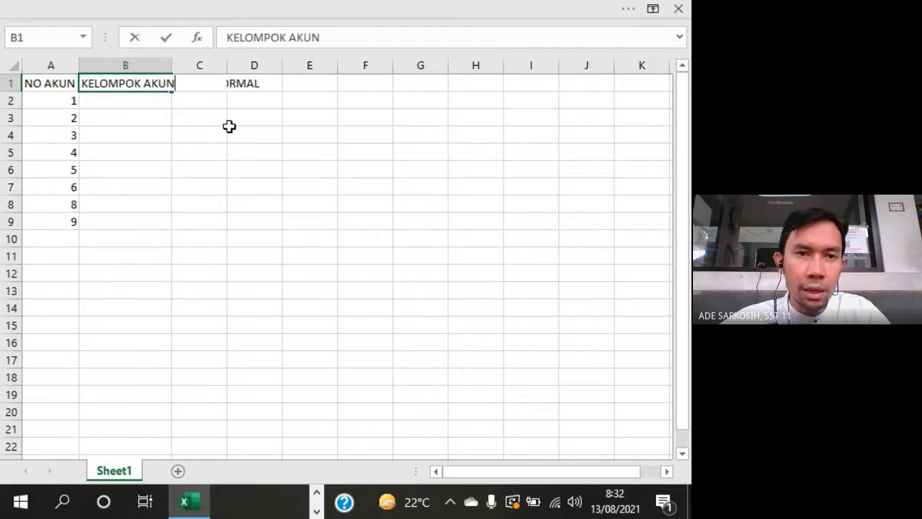
{"action": "key", "text": "Return"}
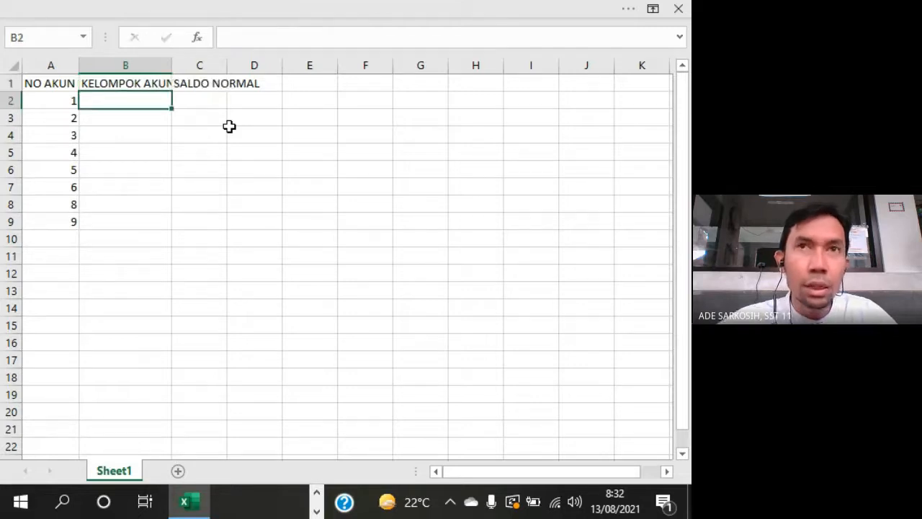
{"action": "double_click", "coordinate": [171, 63]}
{"action": "double_click", "coordinate": [235, 63]}
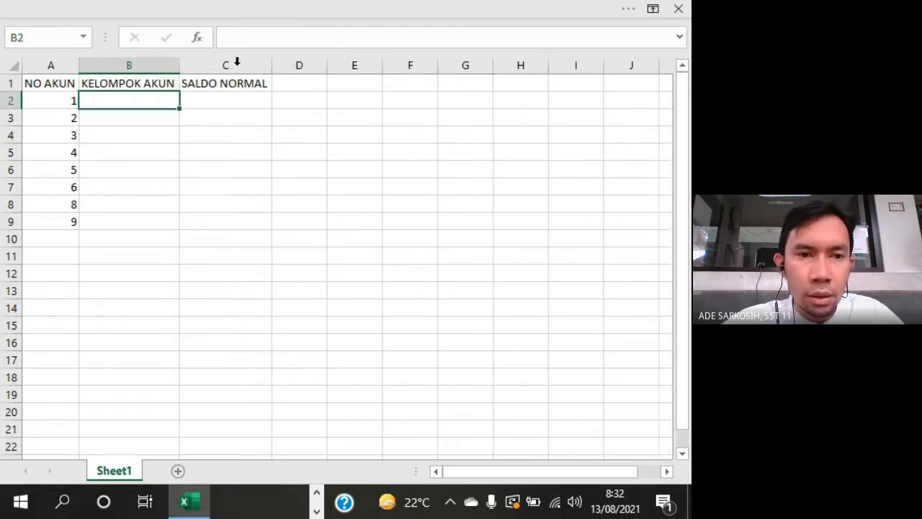
- Enter the account groups ASSET, LIABILITY and EQUITY in B2 to B4 for accounts 1 to 3
{"action": "type", "text": "ASSE"}
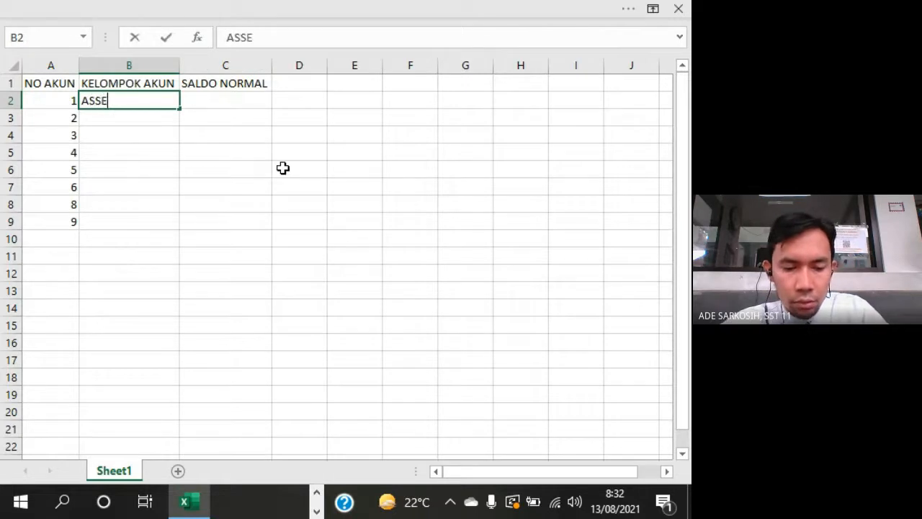
{"action": "type", "text": "T"}
{"action": "key", "text": "Return"}
{"action": "type", "text": "LIAB"}
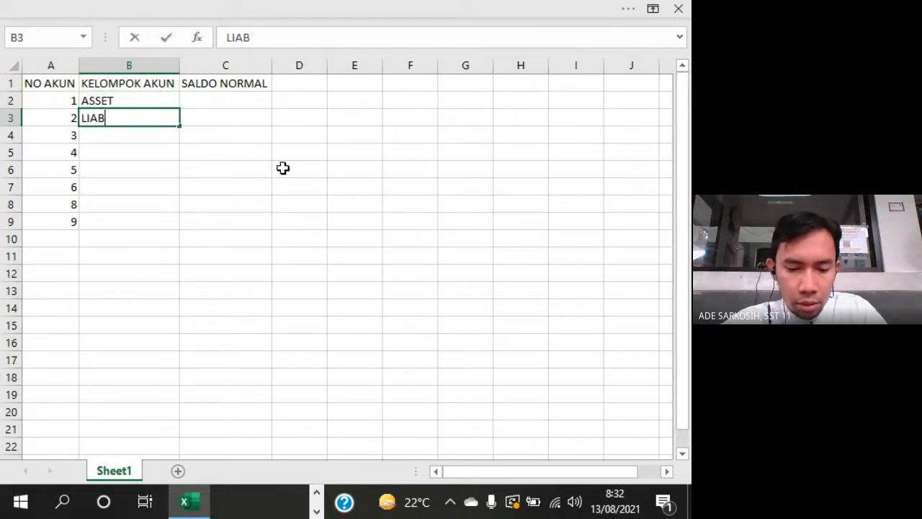
{"action": "type", "text": "ILITY"}
{"action": "key", "text": "Return"}
{"action": "type", "text": "E"}
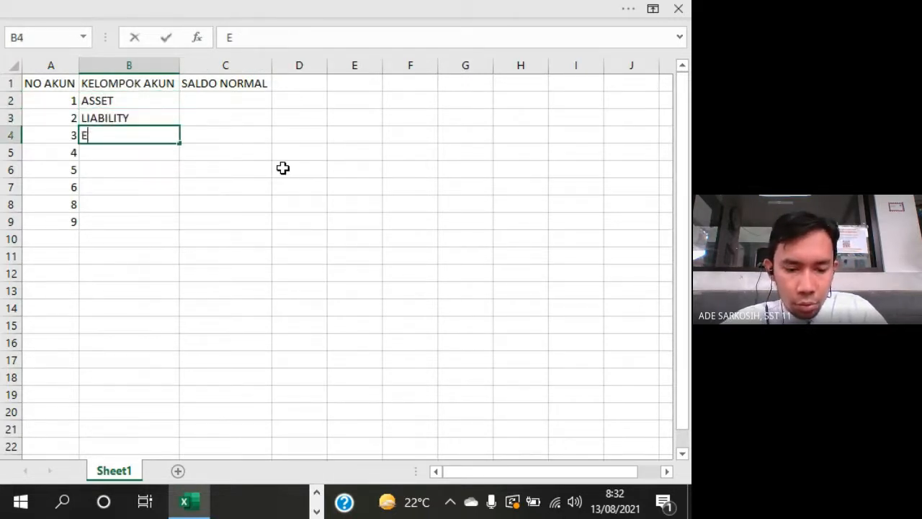
{"action": "type", "text": "QUITY"}
{"action": "key", "text": "Return"}
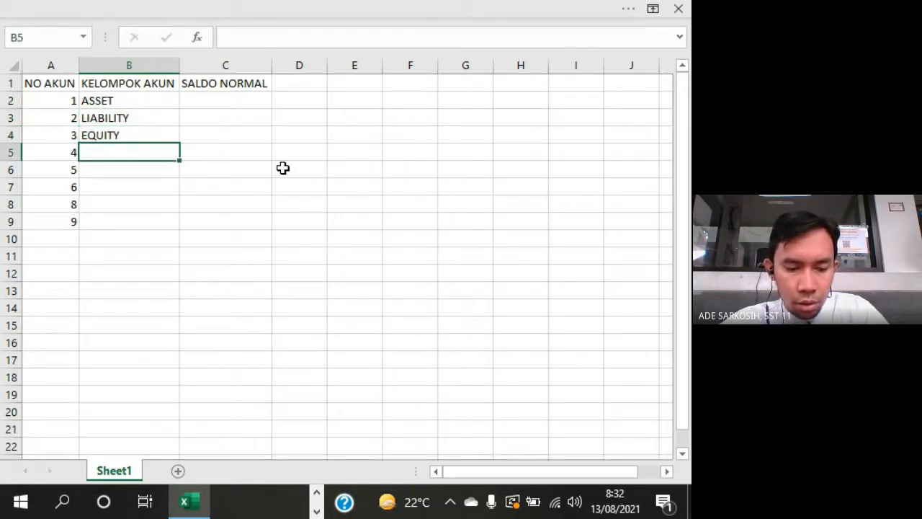
- Enter the account groups INCOME, COST OF SALES and EXPENSE in B5 to B7 for accounts 4 to 6
{"action": "type", "text": "INCOME"}
{"action": "key", "text": "Return"}
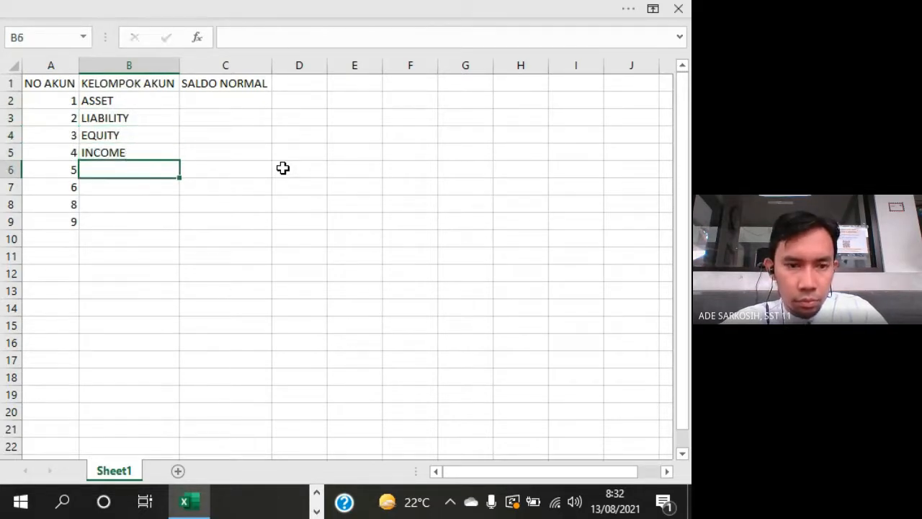
{"action": "type", "text": "COS"}
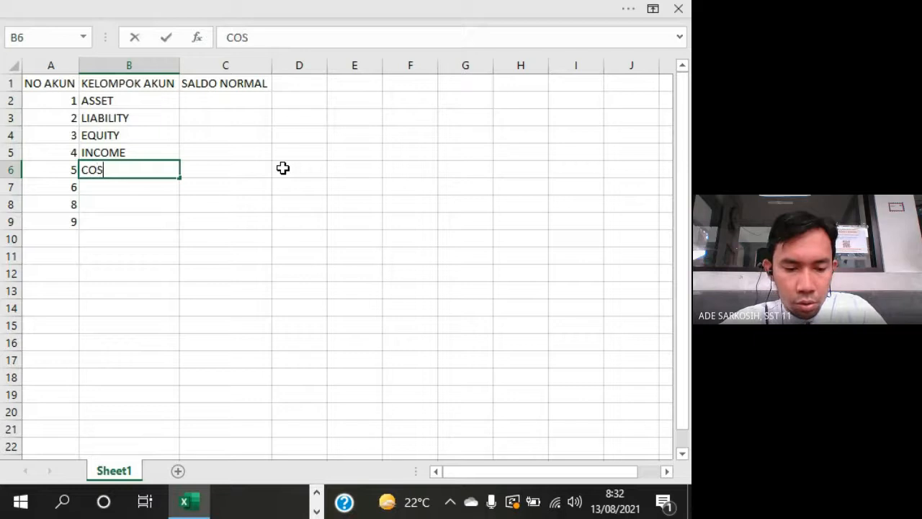
{"action": "type", "text": "T OF SALES"}
{"action": "key", "text": "Return"}
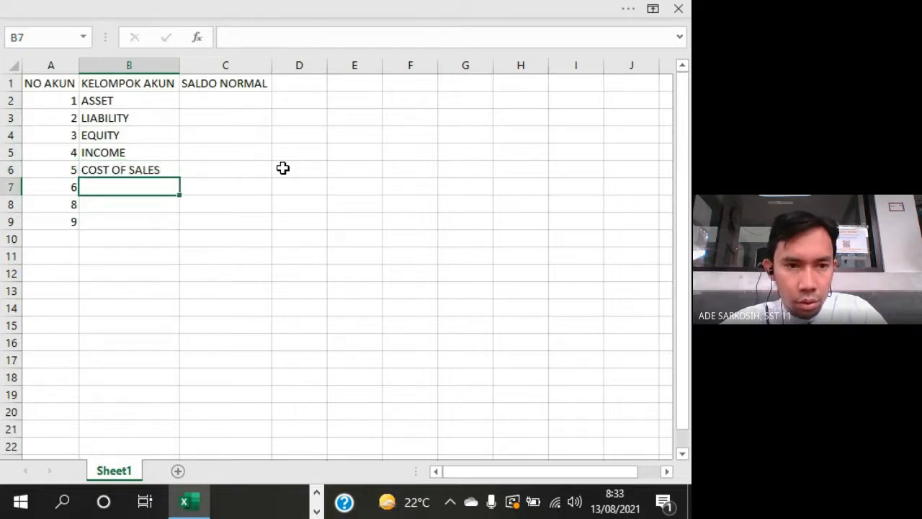
{"action": "type", "text": "EXPENSE"}
{"action": "key", "text": "Return"}
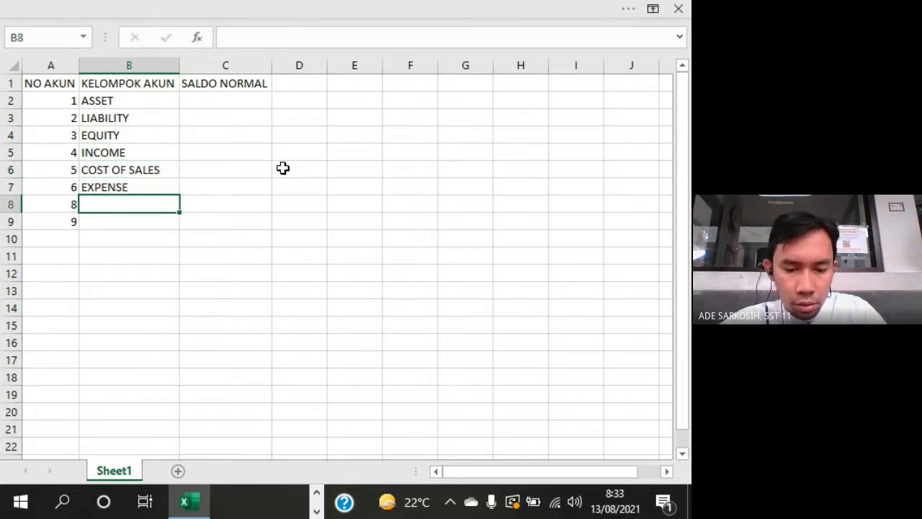
- Enter the account groups OTHER INCOME in B8 and OTHER EXPENSE in B9
{"action": "type", "text": "OTHER INCOME"}
{"action": "key", "text": "Return"}
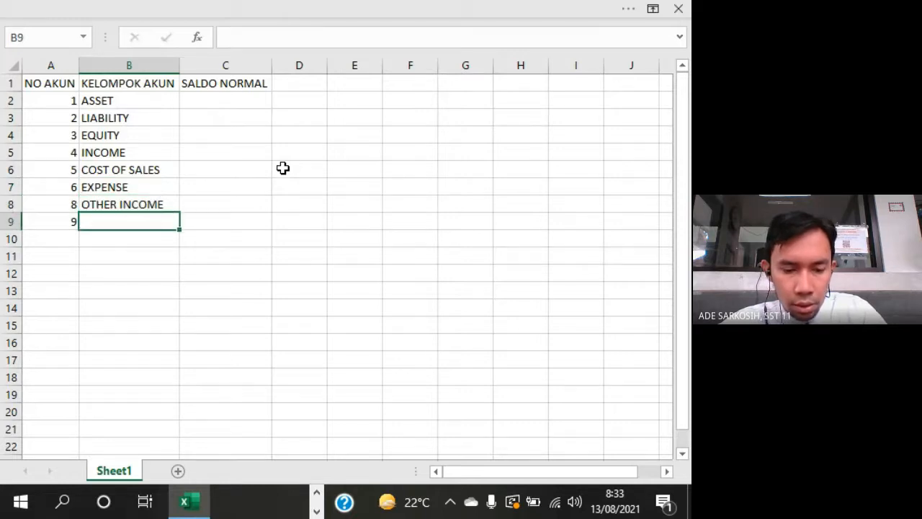
{"action": "type", "text": "OTHER "}
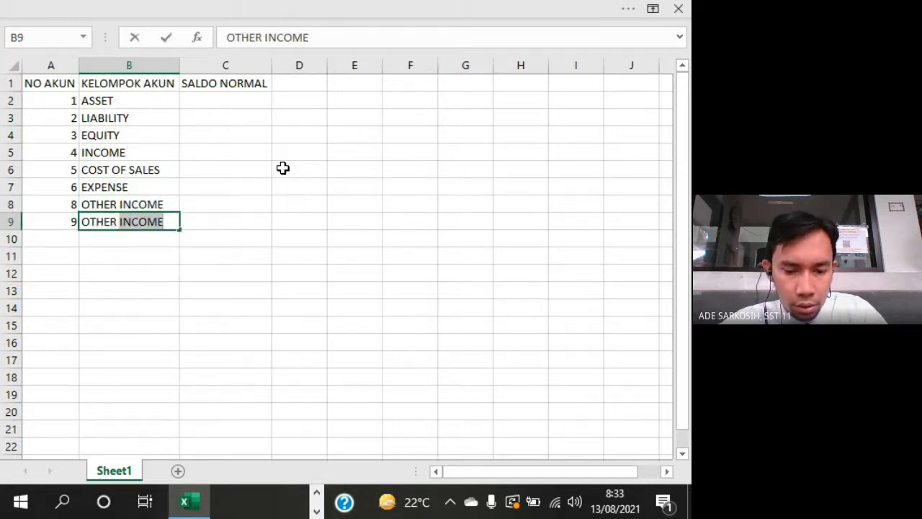
{"action": "type", "text": "EXPENSE"}
{"action": "key", "text": "Tab"}
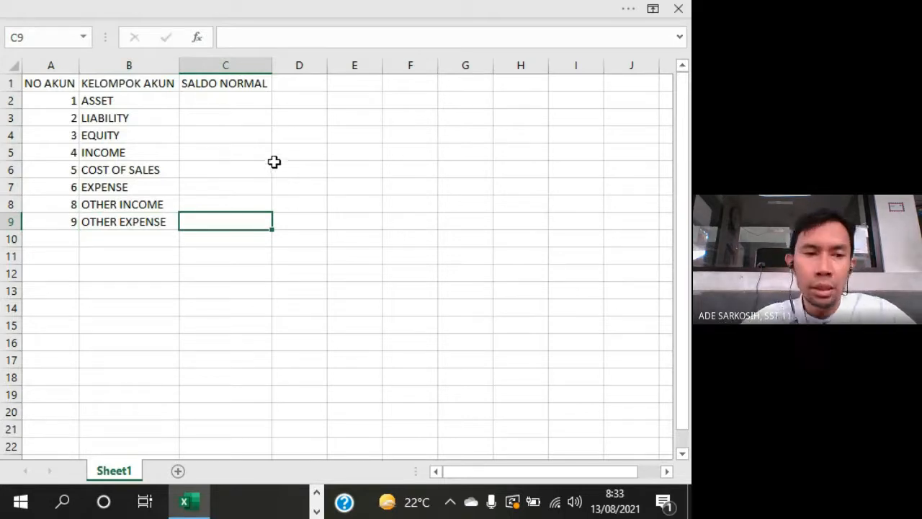
{"action": "left_click", "coordinate": [114, 224]}
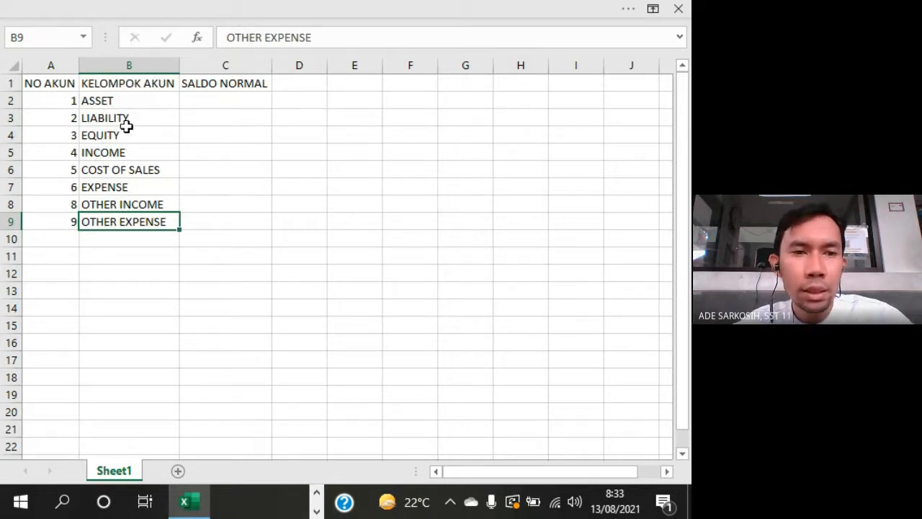
- Fill the normal balances in C2 to C5 with D for ASSET and K for LIABILITY, EQUITY and INCOME
{"action": "left_click", "coordinate": [234, 106]}
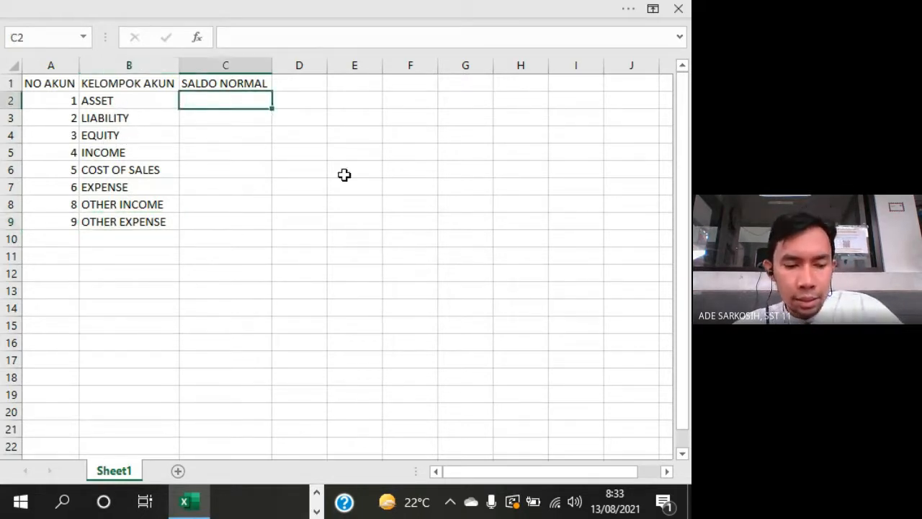
{"action": "type", "text": "D"}
{"action": "key", "text": "Return"}
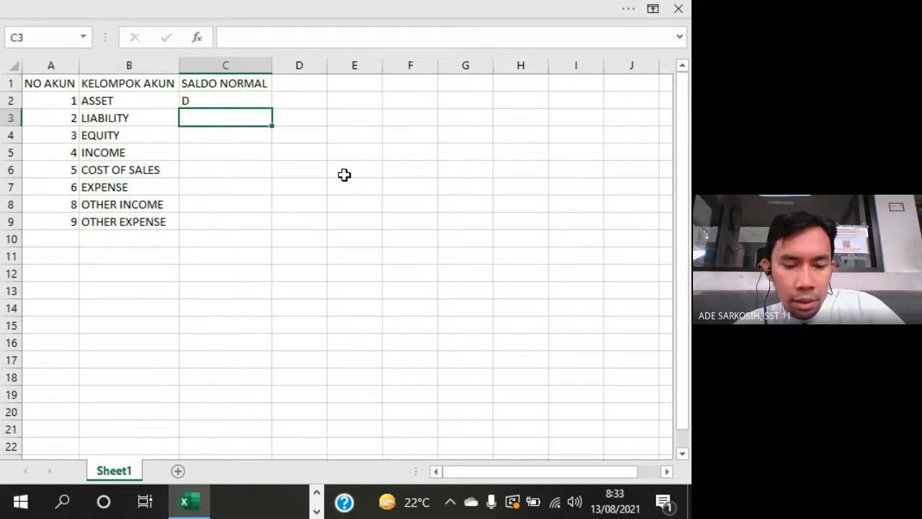
{"action": "type", "text": "K"}
{"action": "key", "text": "Return"}
{"action": "type", "text": "K"}
{"action": "key", "text": "Return"}
{"action": "type", "text": "K"}
{"action": "key", "text": "Return"}
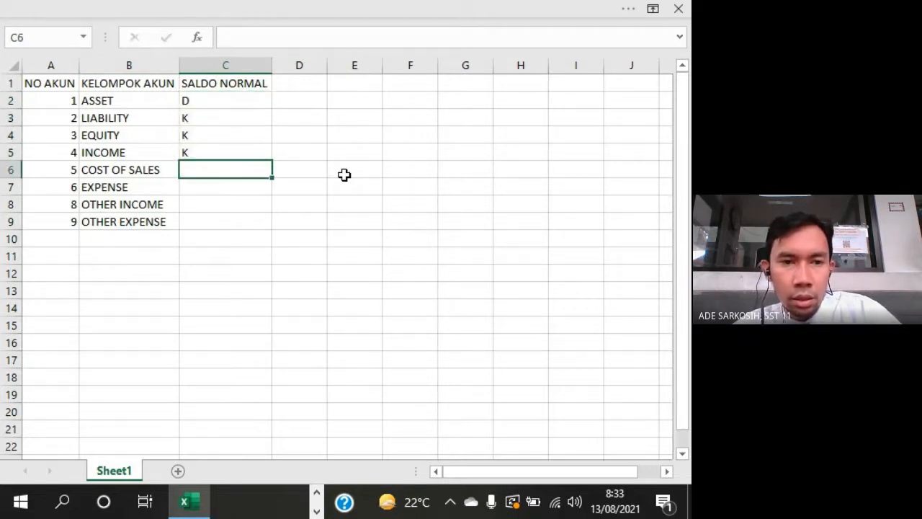
- Fill the normal balances in C6 to C9 with D for COST OF SALES and EXPENSE, K for OTHER INCOME and D for OTHER EXPENSE
{"action": "type", "text": "D"}
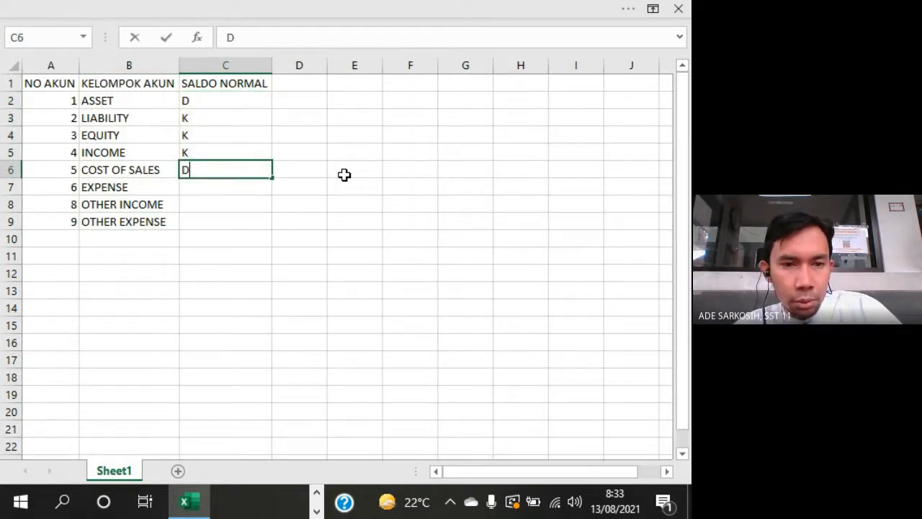
{"action": "key", "text": "Return"}
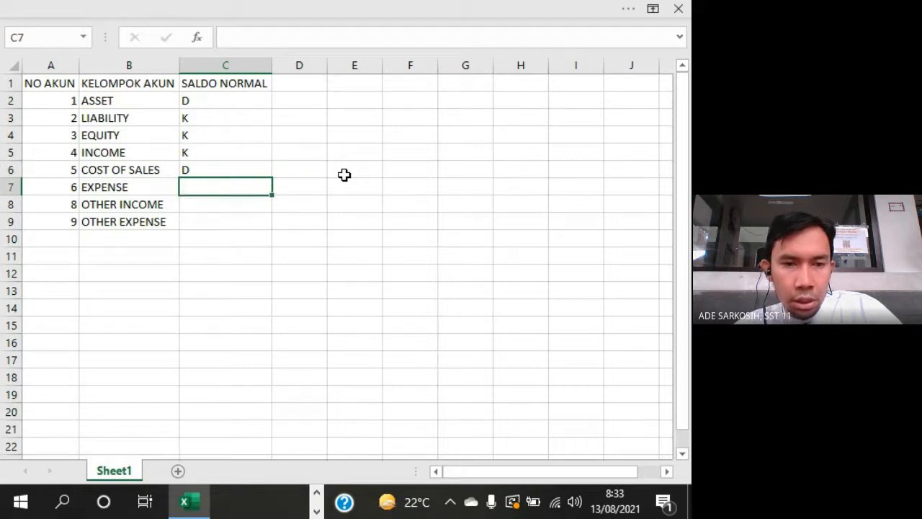
{"action": "type", "text": "D"}
{"action": "key", "text": "Return"}
{"action": "type", "text": "K"}
{"action": "key", "text": "Return"}
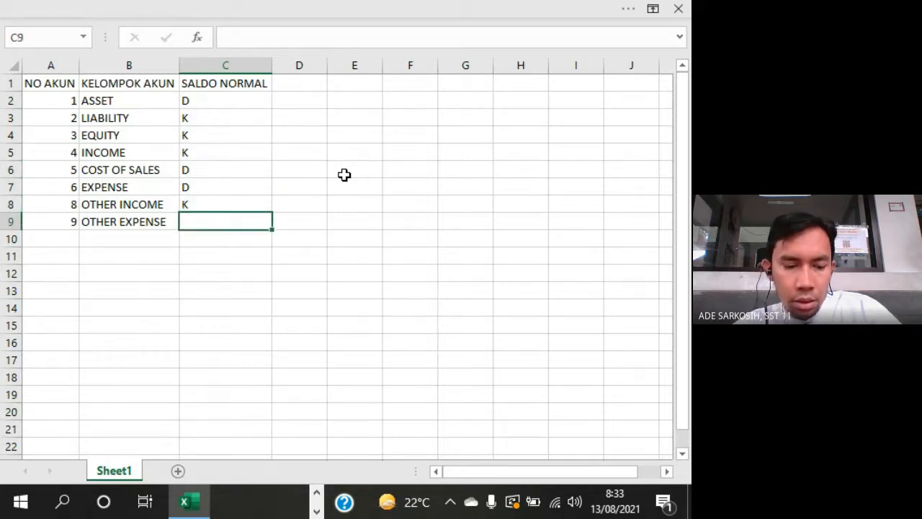
{"action": "type", "text": "D"}
{"action": "key", "text": "Up"}
{"action": "key", "text": "ctrl+Up"}
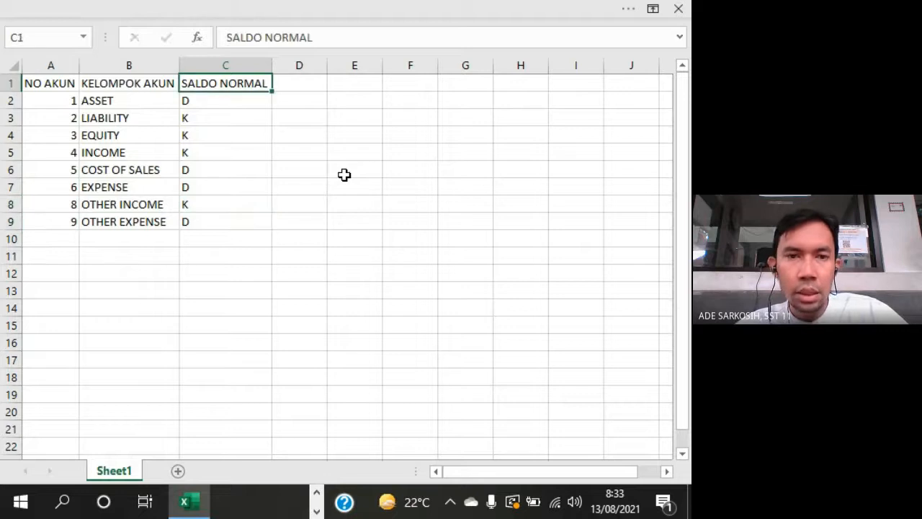
- Add the heading TIDAK NORMAL in D1
{"action": "key", "text": "Right"}
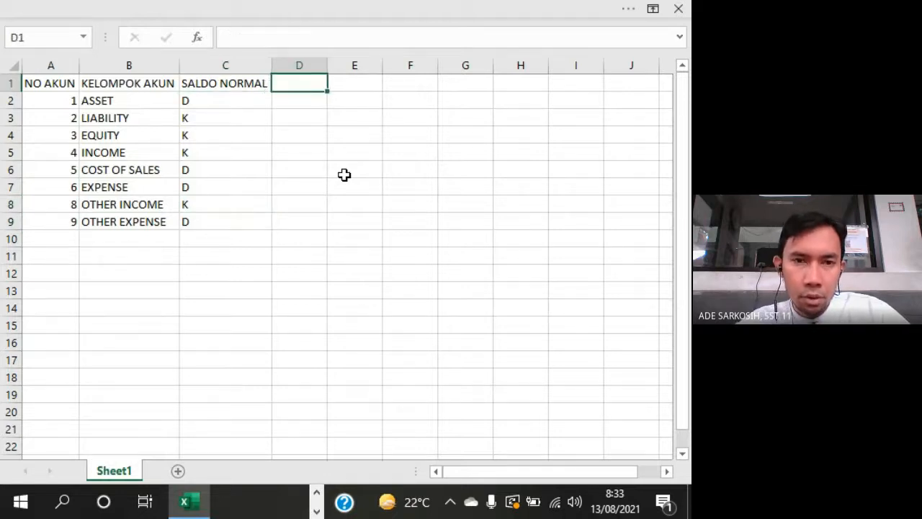
{"action": "type", "text": "TIDAK"}
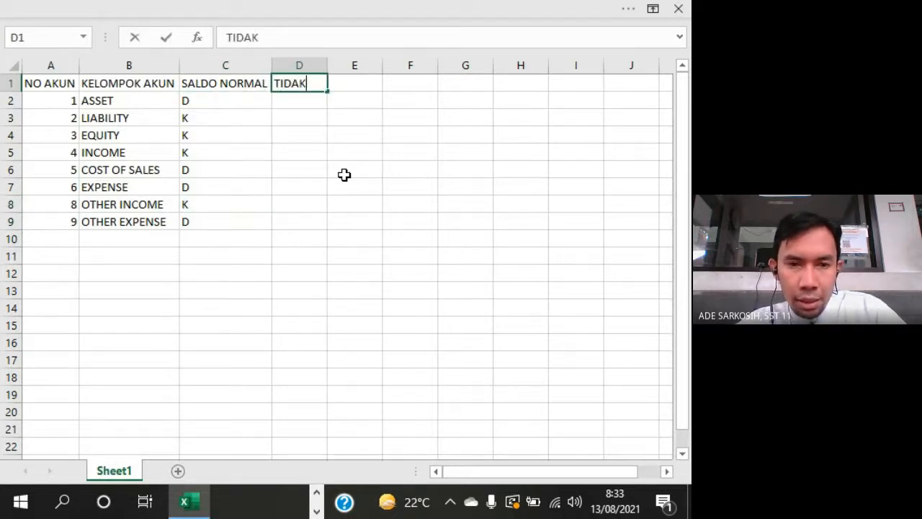
{"action": "type", "text": " NORMAL"}
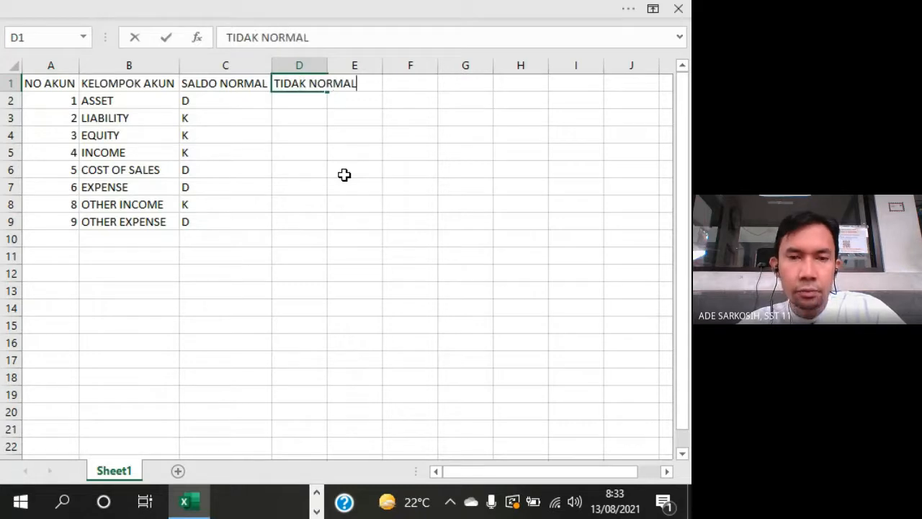
{"action": "key", "text": "Return"}
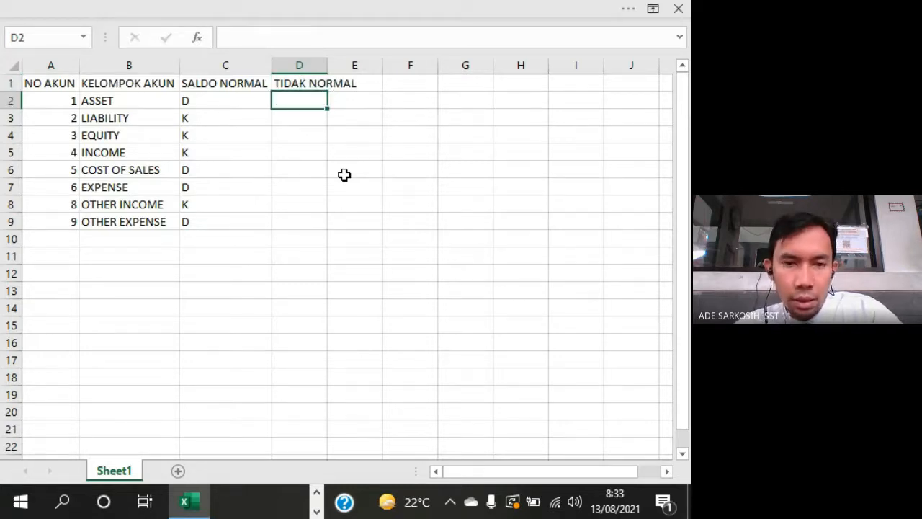
- Fill the TIDAK NORMAL column in D2 to D5 with K for ASSET and D for LIABILITY, EQUITY and INCOME
{"action": "type", "text": "K"}
{"action": "key", "text": "Return"}
{"action": "type", "text": "D"}
{"action": "key", "text": "Return"}
{"action": "type", "text": "D"}
{"action": "key", "text": "Return"}
- Fill the TIDAK NORMAL column in D6 to D9 with K, K, D and K, and fit column D's width to its heading
{"action": "type", "text": "D"}
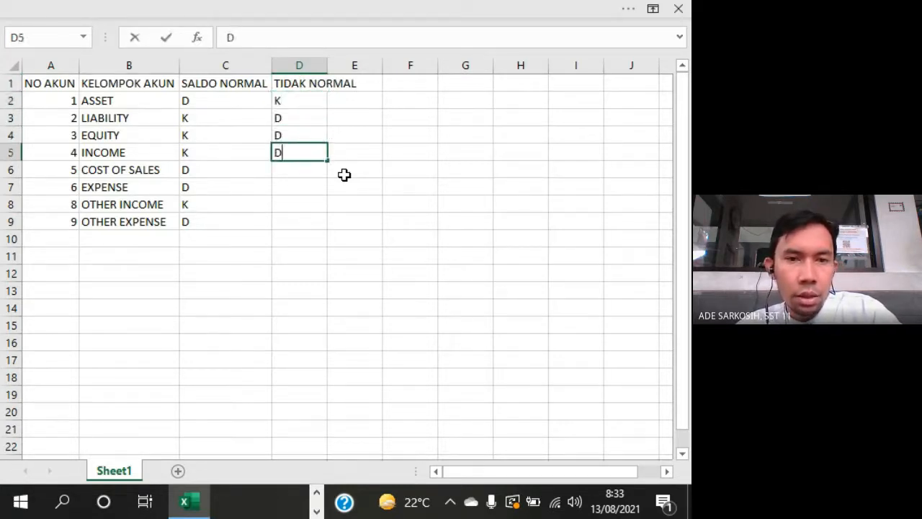
{"action": "key", "text": "Return"}
{"action": "type", "text": "K"}
{"action": "key", "text": "Return"}
{"action": "type", "text": "K"}
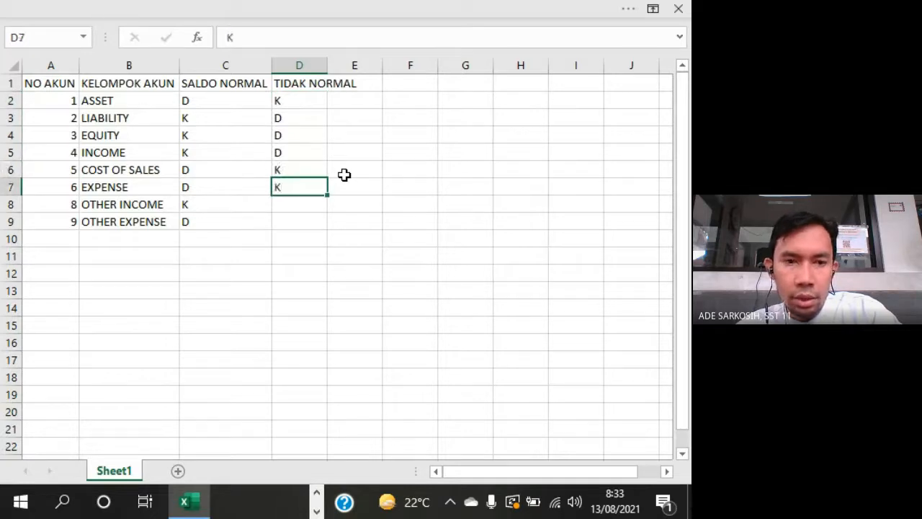
{"action": "key", "text": "Return"}
{"action": "type", "text": "D"}
{"action": "key", "text": "Return"}
{"action": "type", "text": "K"}
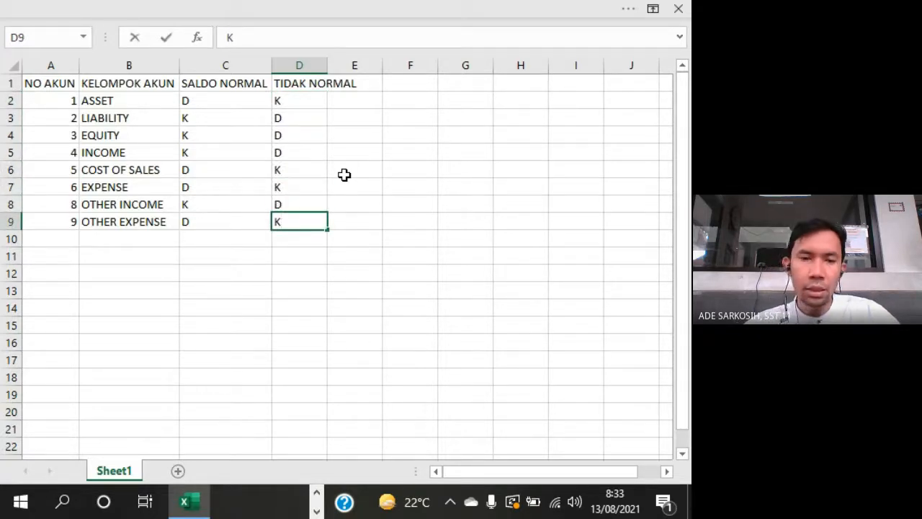
{"action": "key", "text": "Up"}
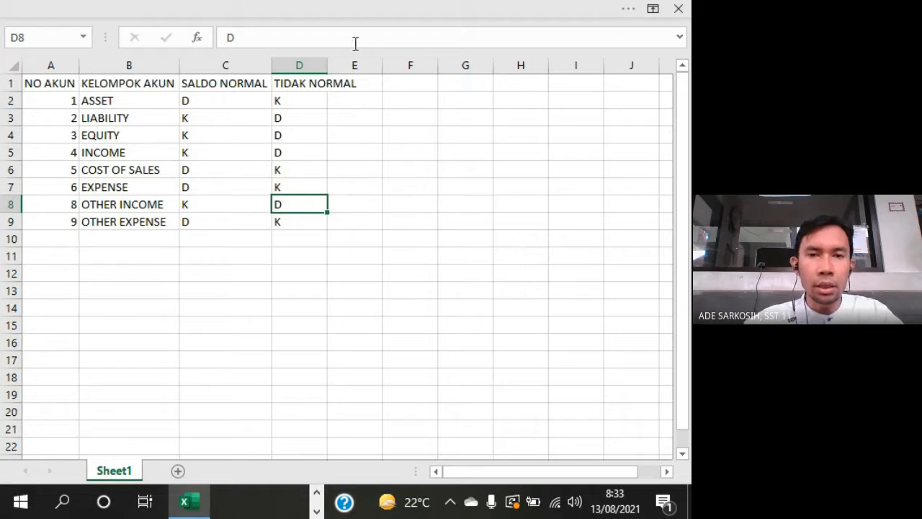
{"action": "double_click", "coordinate": [327, 64]}
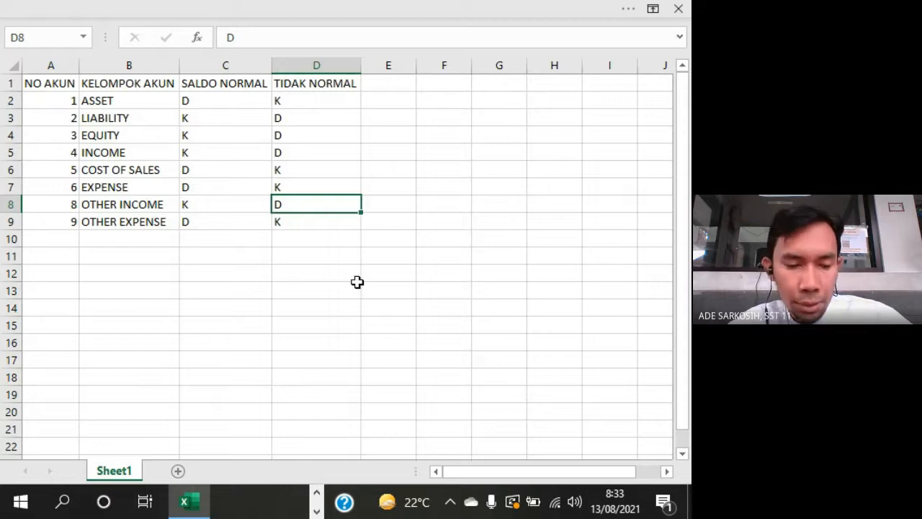
- Check the PDF trial balance, return to the Excel table and compare the normal and abnormal balance sides of the ASSET row
{"action": "key", "text": "alt+Tab"}
{"action": "key", "text": "alt+Tab"}
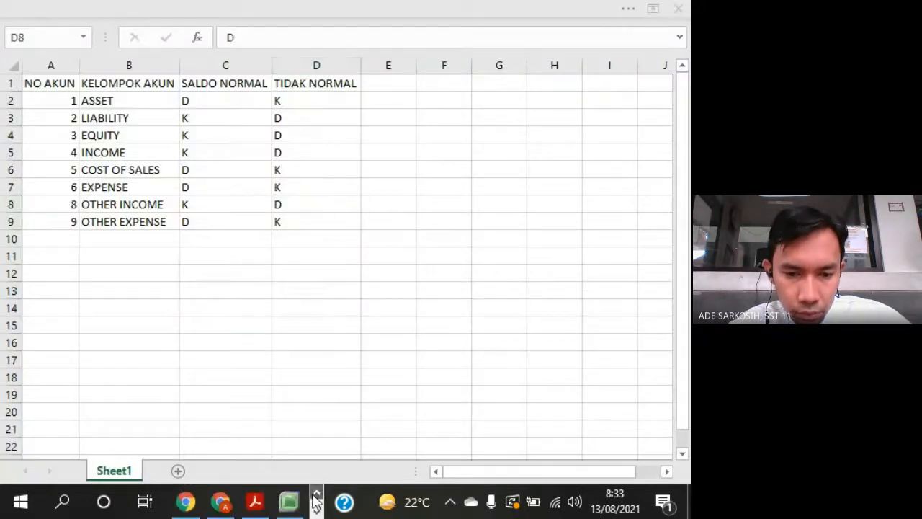
{"action": "left_click", "coordinate": [264, 504]}
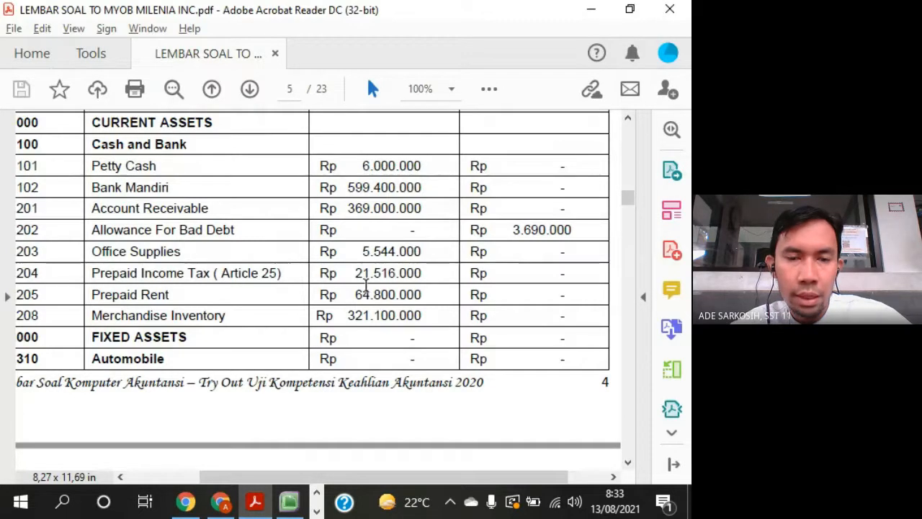
{"action": "key", "text": "alt+Tab"}
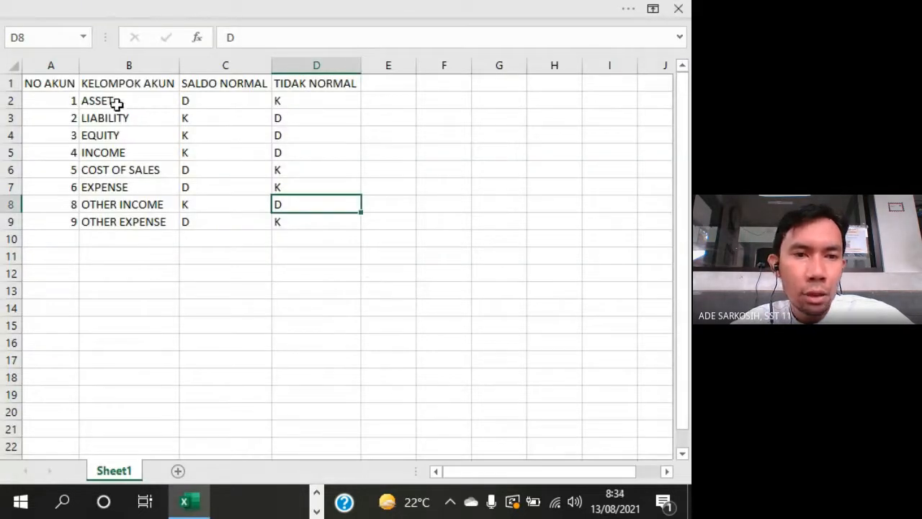
{"action": "left_click", "coordinate": [207, 99]}
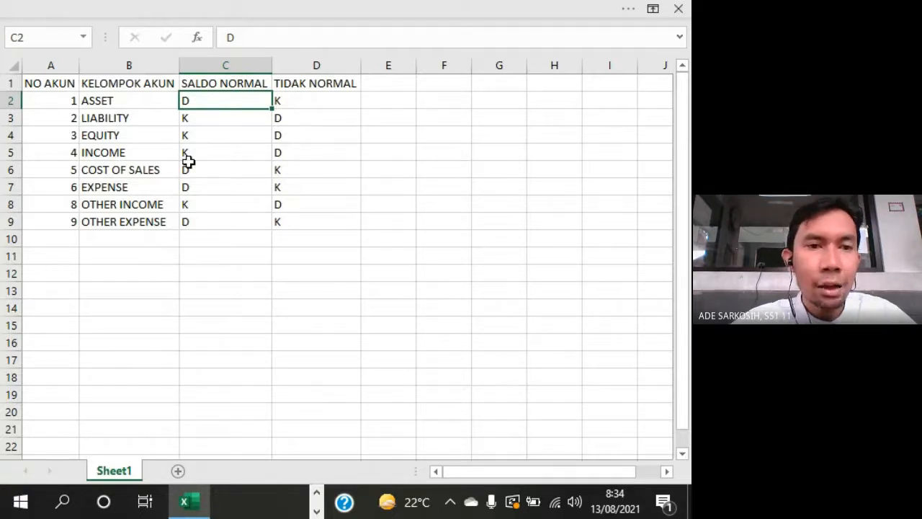
{"action": "left_click", "coordinate": [68, 103]}
{"action": "left_click", "coordinate": [238, 86]}
{"action": "left_click", "coordinate": [233, 101]}
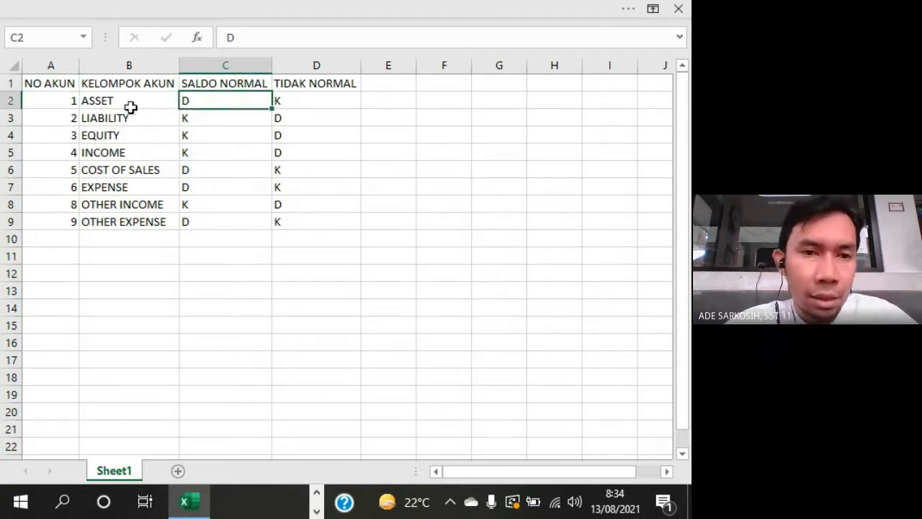
{"action": "left_click", "coordinate": [67, 103]}
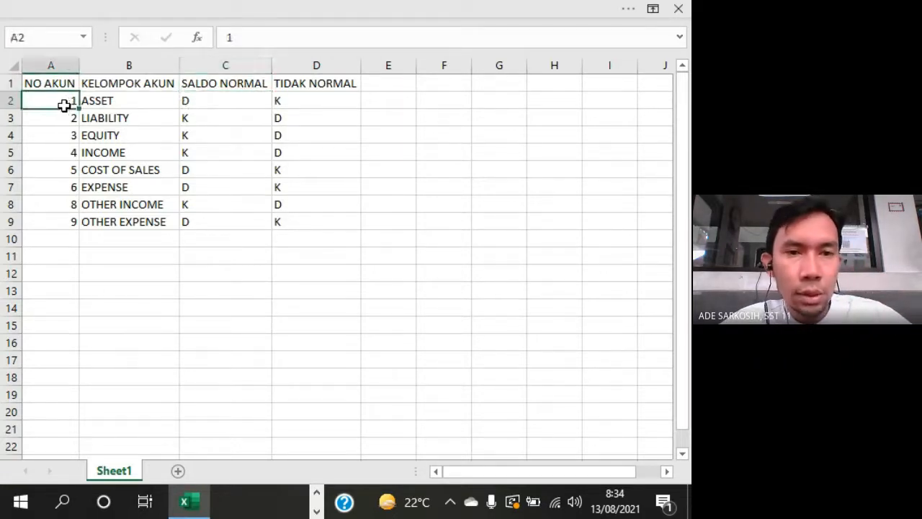
{"action": "left_click", "coordinate": [311, 101]}
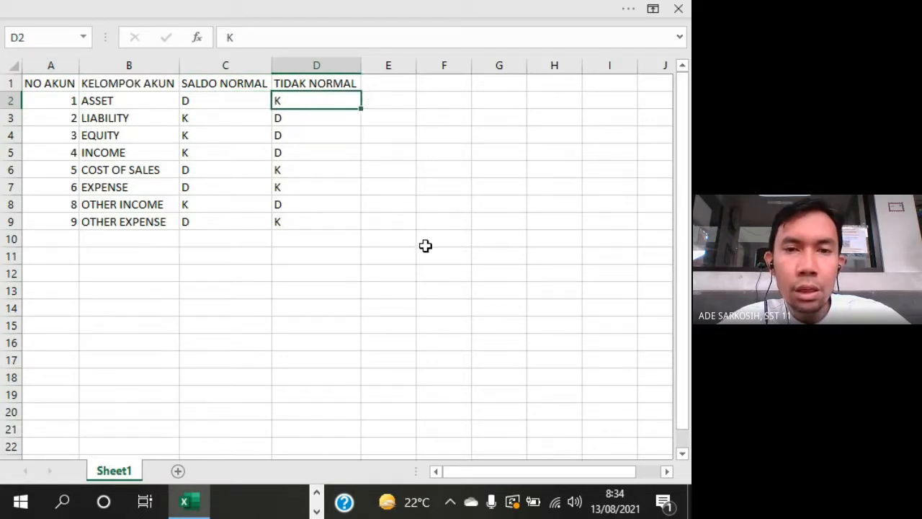
- Enter -6000000 in F2 as an example of an abnormal balance
{"action": "left_click", "coordinate": [445, 95]}
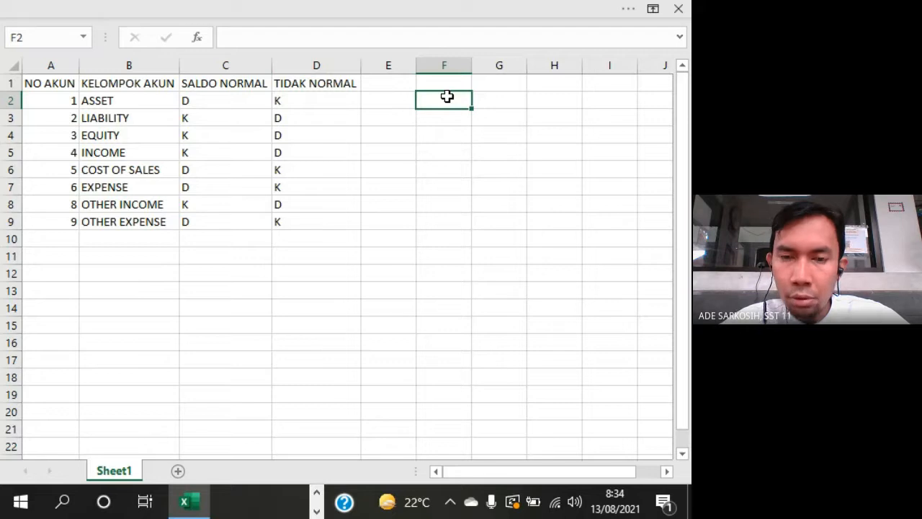
{"action": "type", "text": "-"}
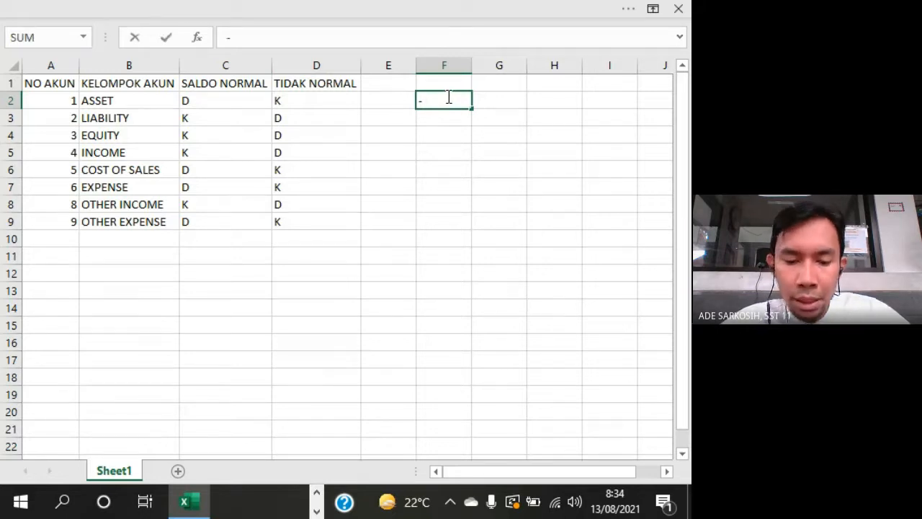
{"action": "type", "text": "6000000"}
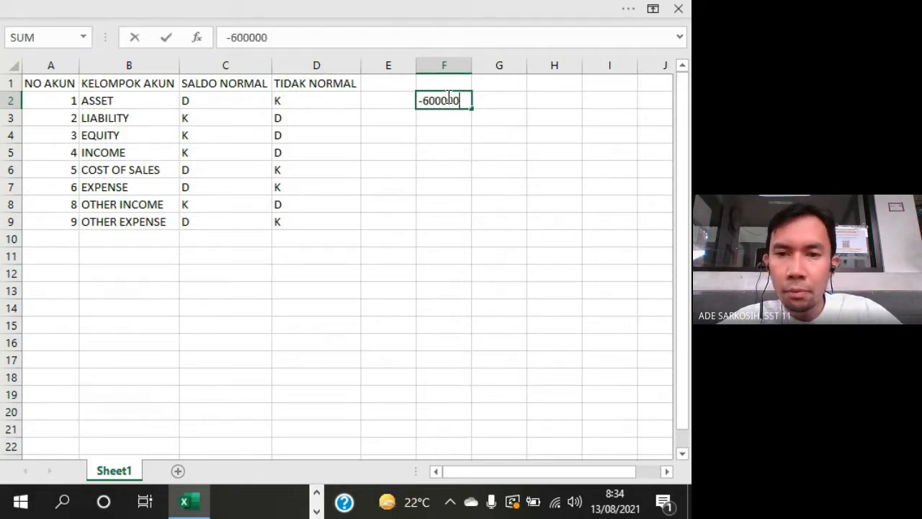
{"action": "key", "text": "Return"}
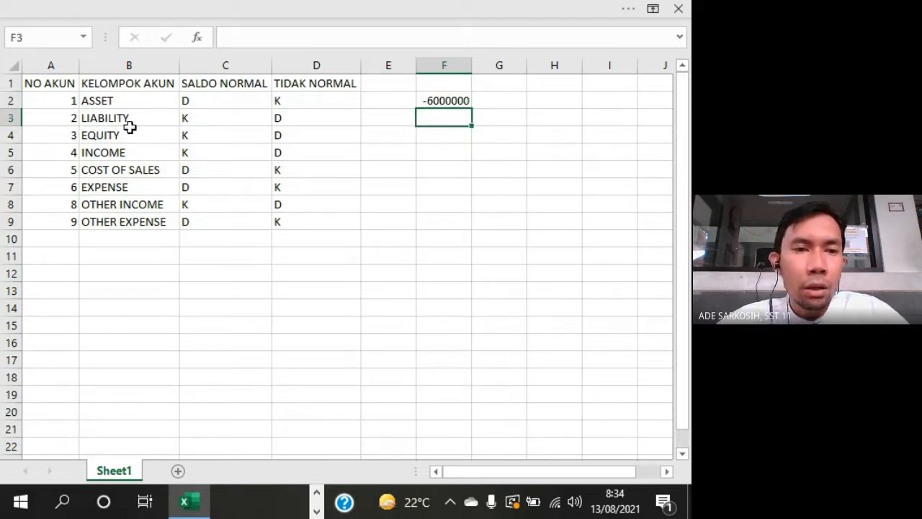
- Review the normal balance sides of LIABILITY, EQUITY and INCOME, the two balance headings and the whole SALDO NORMAL range C2 to C9
{"action": "left_click_drag", "start_coordinate": [201, 117], "coordinate": [206, 151]}
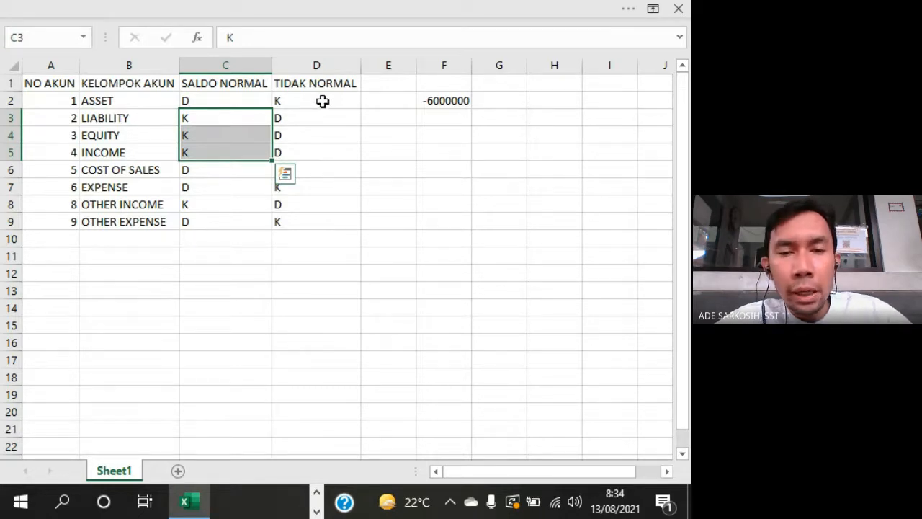
{"action": "left_click", "coordinate": [243, 87]}
{"action": "left_click", "coordinate": [290, 84]}
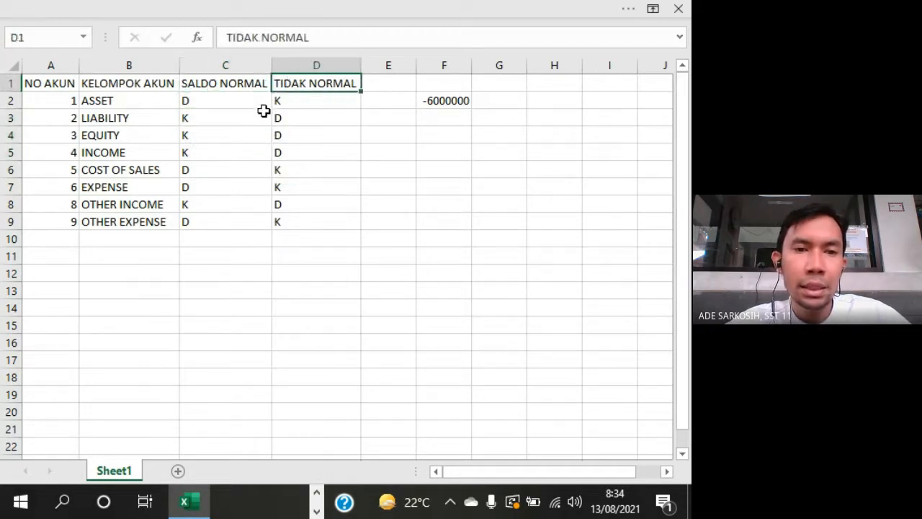
{"action": "left_click_drag", "start_coordinate": [225, 99], "coordinate": [247, 227]}
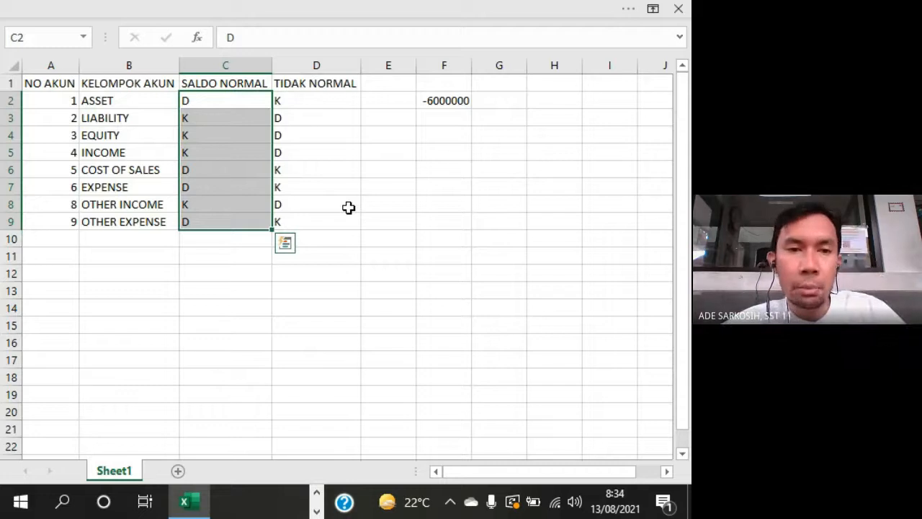
- Switch to the PDF trial balance and examine the balance sides of Allowance For Bad Debt, both Acc. Depreciation accounts and Dividend
{"action": "key", "text": "ctrl+super+Left"}
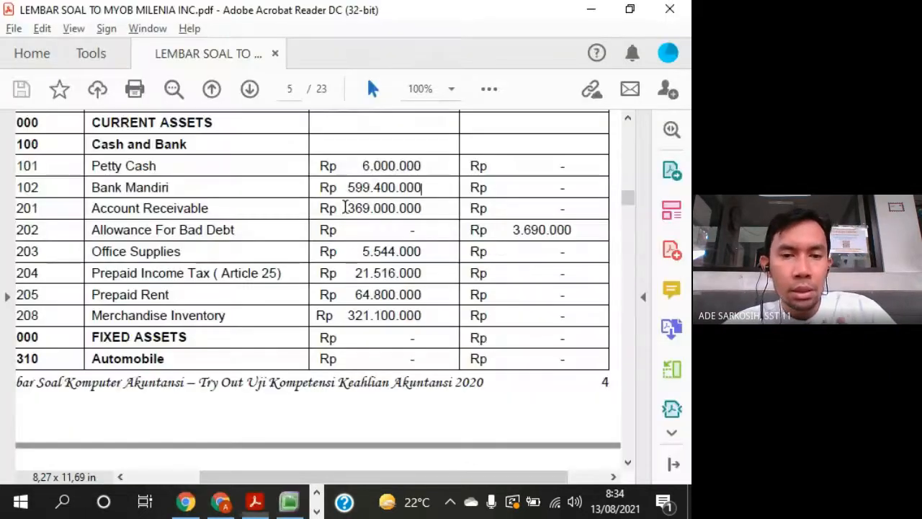
{"action": "left_click_drag", "start_coordinate": [321, 480], "coordinate": [307, 481]}
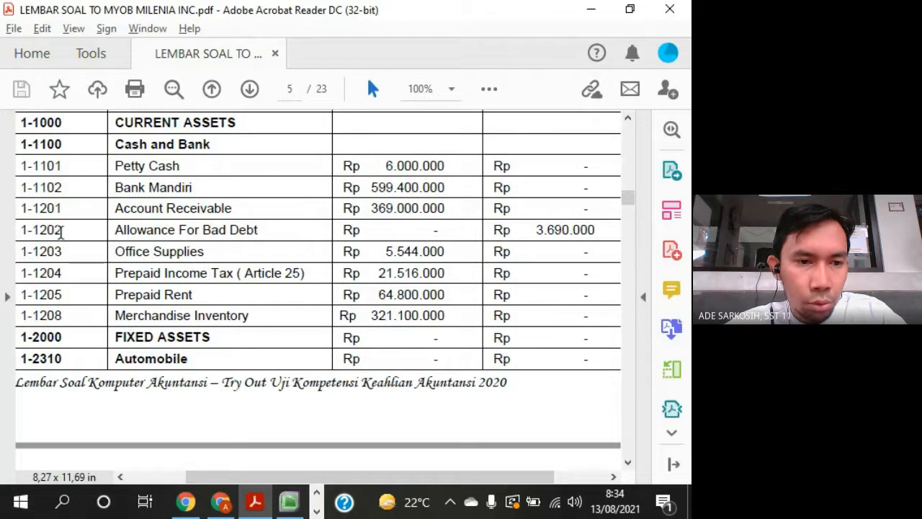
{"action": "left_click", "coordinate": [92, 229]}
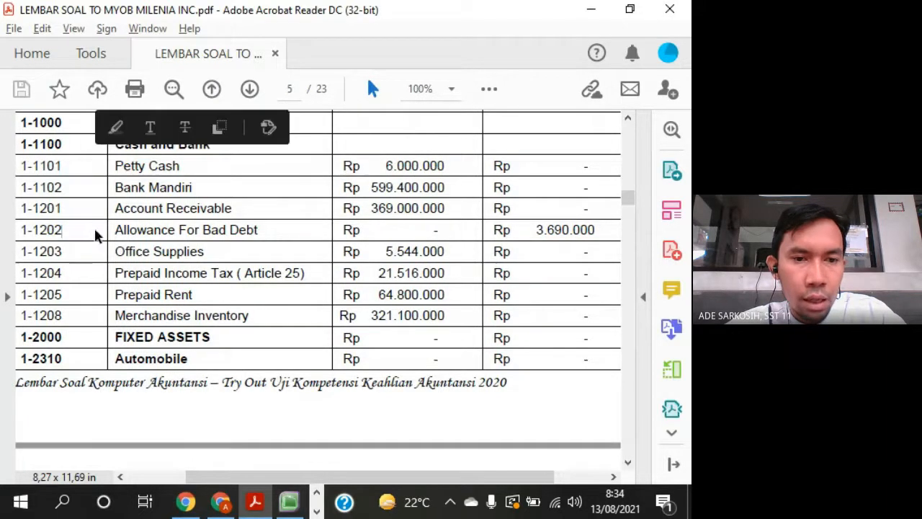
{"action": "left_click", "coordinate": [259, 230]}
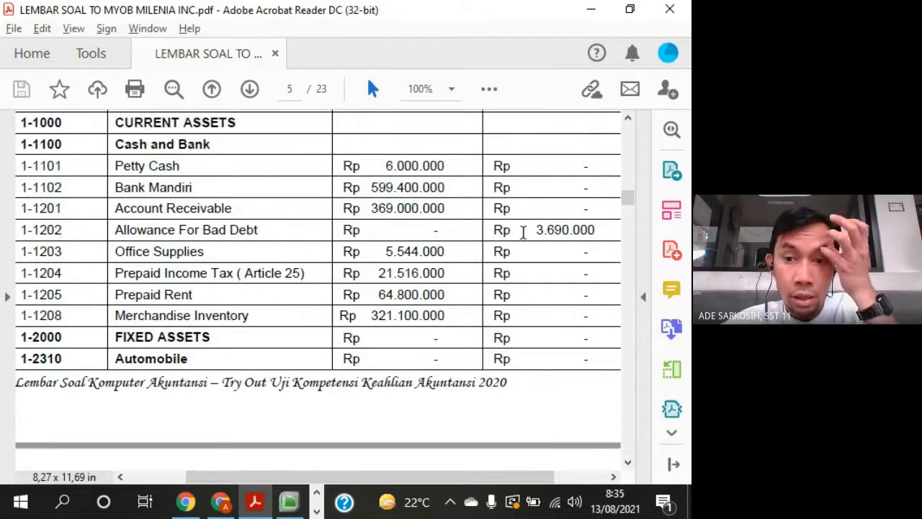
{"action": "left_click_drag", "start_coordinate": [532, 230], "coordinate": [597, 239]}
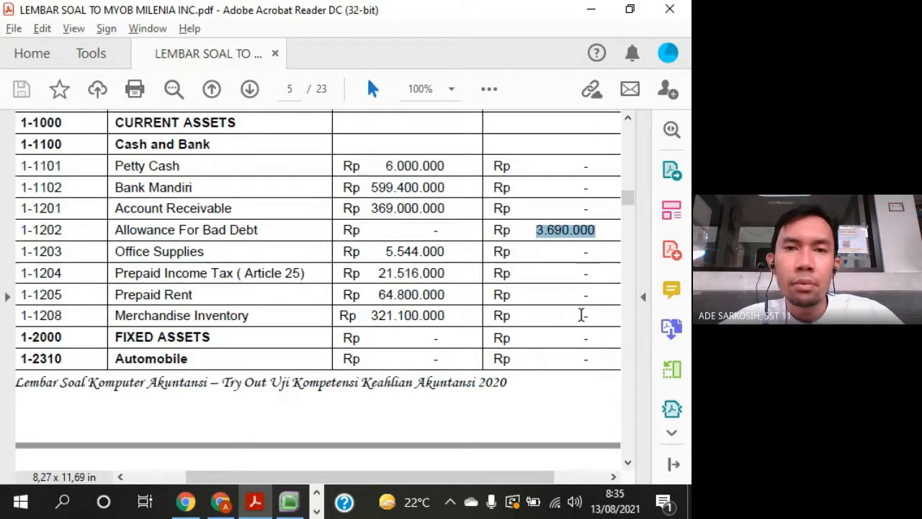
{"action": "scroll", "coordinate": [581, 324], "scroll_direction": "down", "scroll_amount": 4}
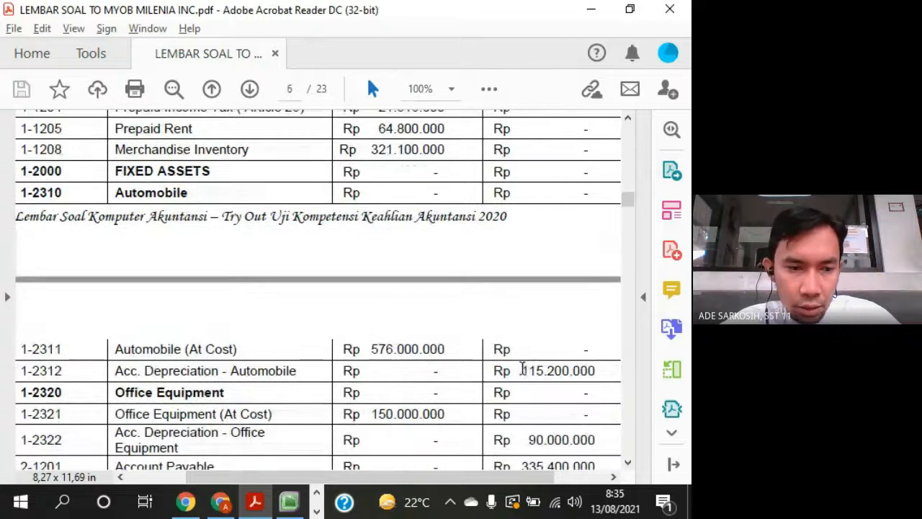
{"action": "left_click_drag", "start_coordinate": [520, 369], "coordinate": [595, 371]}
{"action": "left_click_drag", "start_coordinate": [491, 476], "coordinate": [477, 474]}
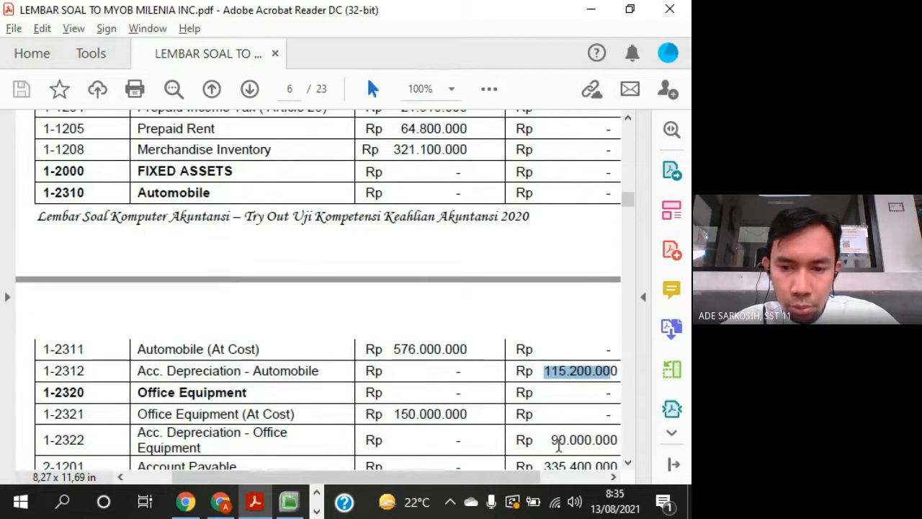
{"action": "left_click_drag", "start_coordinate": [544, 441], "coordinate": [580, 441]}
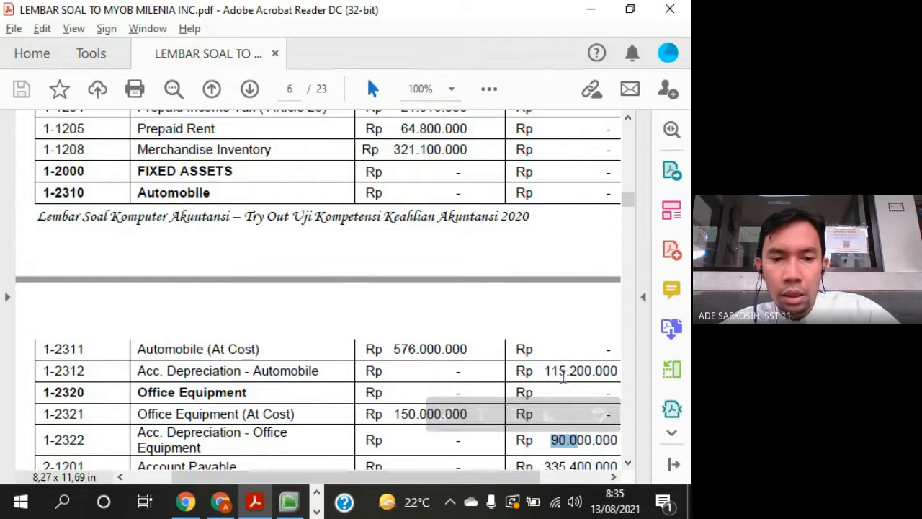
{"action": "scroll", "coordinate": [564, 378], "scroll_direction": "down", "scroll_amount": 4}
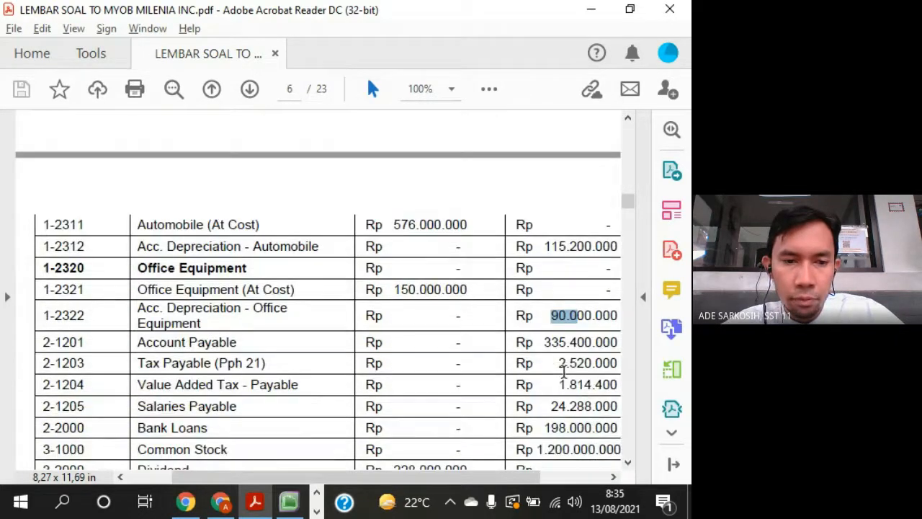
{"action": "scroll", "coordinate": [564, 371], "scroll_direction": "down", "scroll_amount": 3}
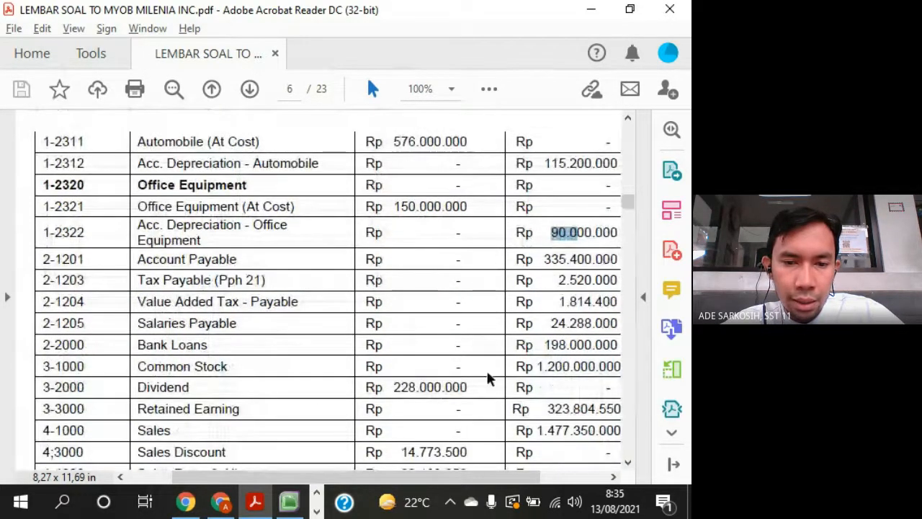
{"action": "mouse_move", "coordinate": [473, 384]}
{"action": "left_mouse_down"}
{"action": "mouse_move", "coordinate": [455, 366]}
{"action": "mouse_move", "coordinate": [374, 369]}
{"action": "mouse_move", "coordinate": [377, 388]}
{"action": "left_mouse_up"}
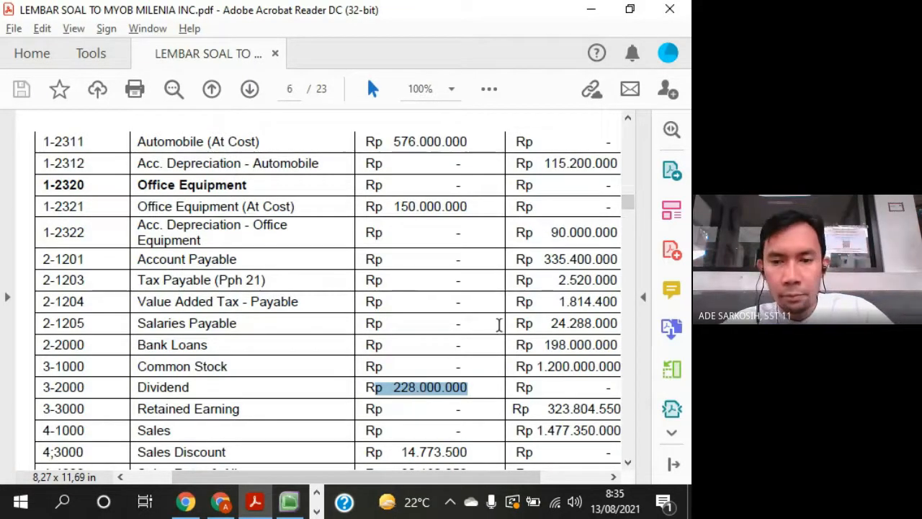
{"action": "scroll", "coordinate": [512, 317], "scroll_direction": "up", "scroll_amount": 5}
- Check the Account Opening Balances list in MYOB against the Excel table and return to the current assets in the PDF trial balance
{"action": "key", "text": "alt+Tab"}
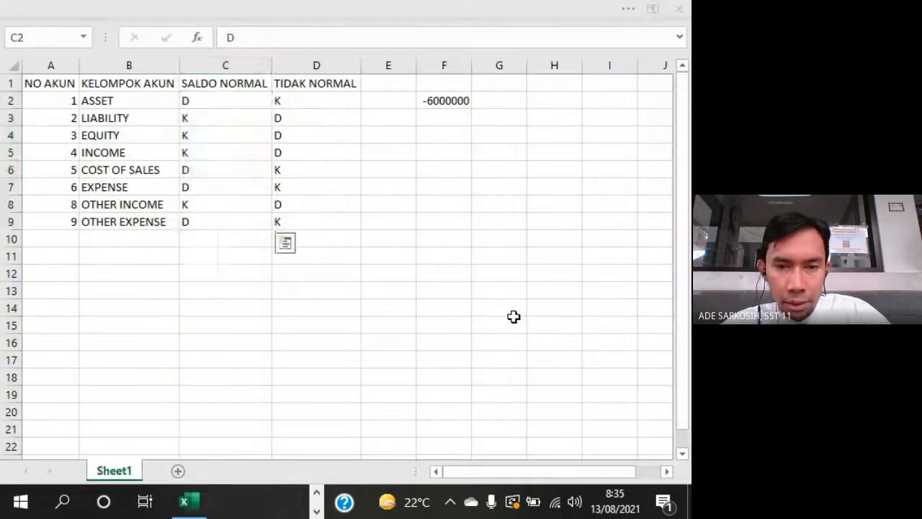
{"action": "left_click", "coordinate": [317, 493]}
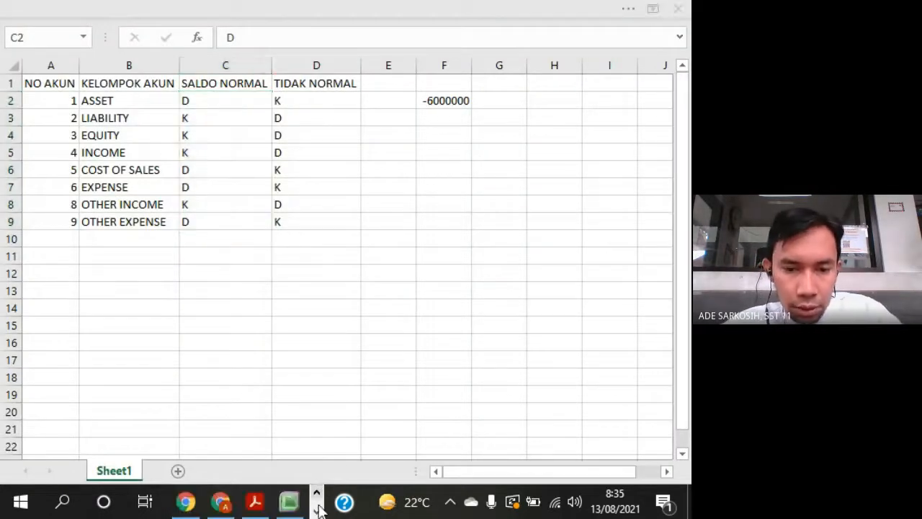
{"action": "left_click", "coordinate": [288, 501]}
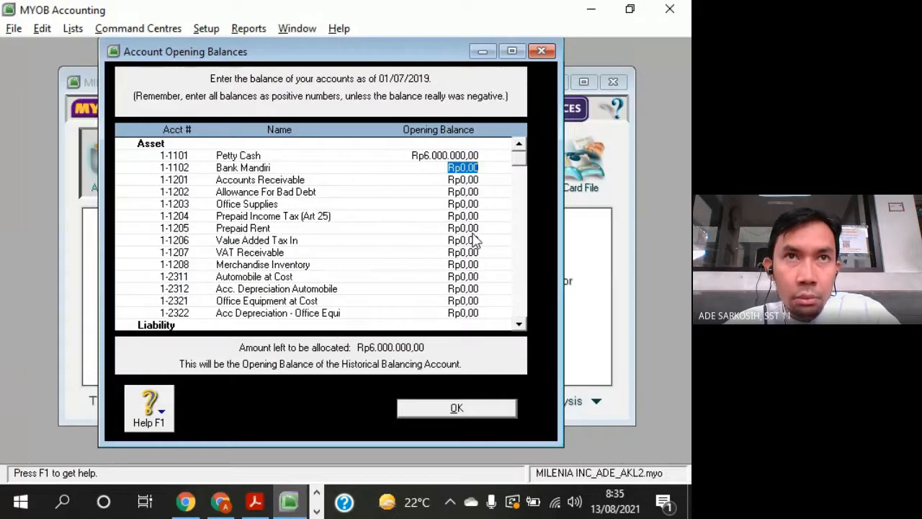
{"action": "key", "text": "alt+Tab"}
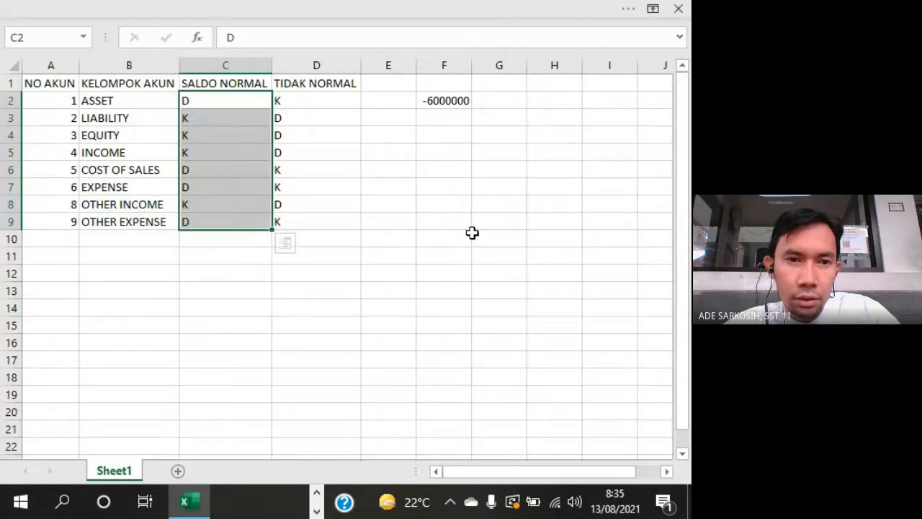
{"action": "key", "text": "alt+Tab"}
{"action": "key", "text": "alt+Tab"}
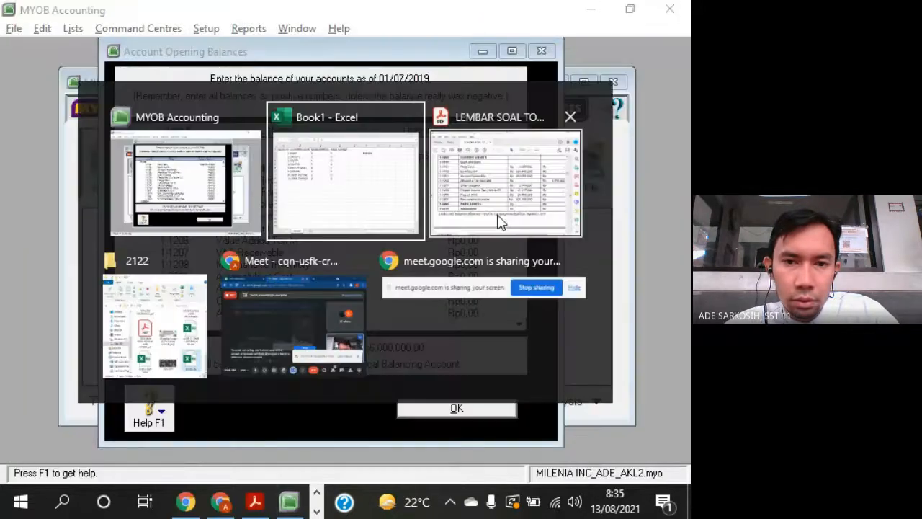
{"action": "key", "text": "alt+Tab"}
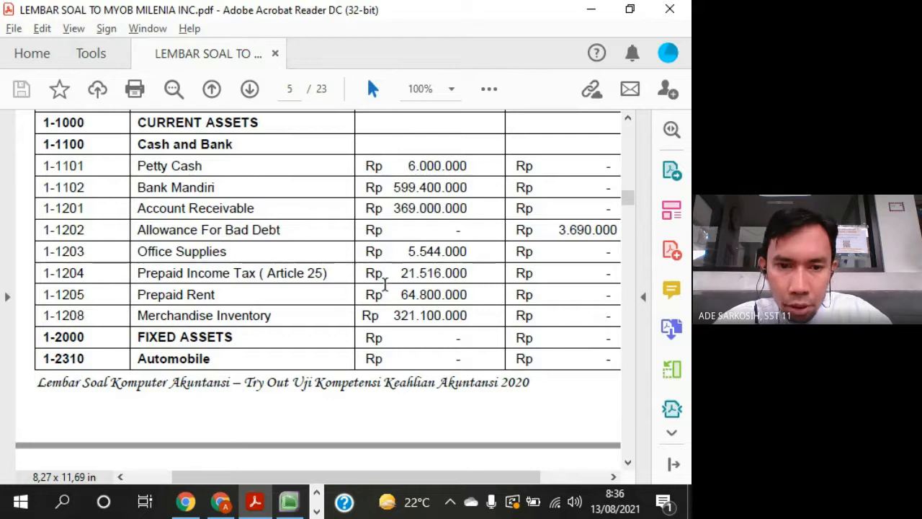
- Switch to MYOB and enter the Bank Mandiri opening balance from the PDF trial balance, 599400000
{"action": "left_click", "coordinate": [287, 502]}
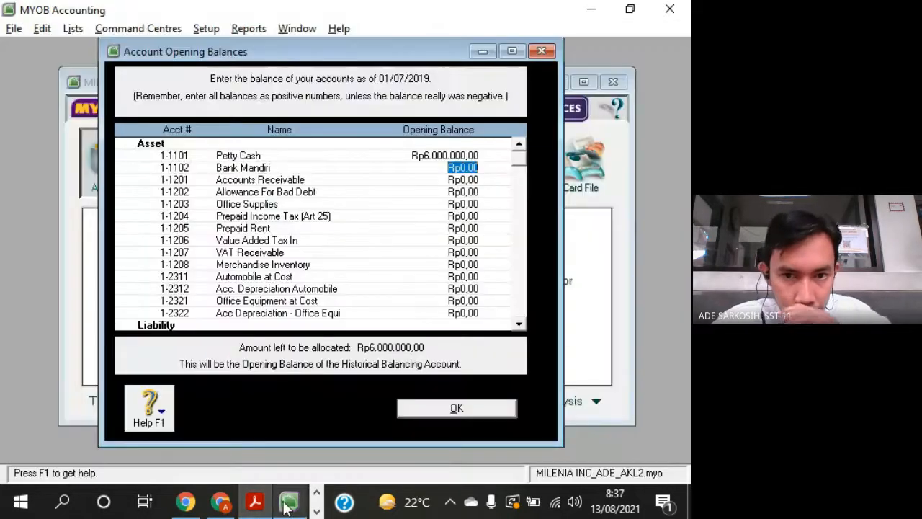
{"action": "key", "text": "alt+Tab"}
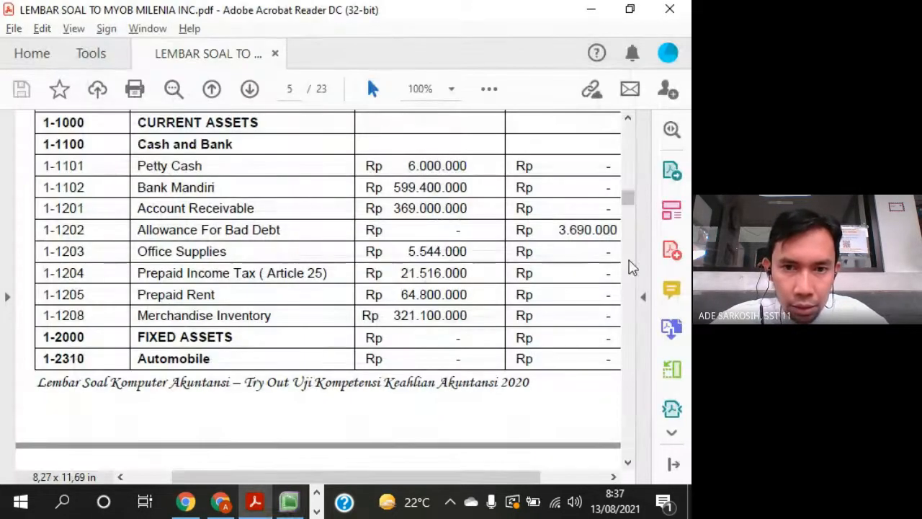
{"action": "key", "text": "alt+Tab"}
{"action": "type", "text": "599400000"}
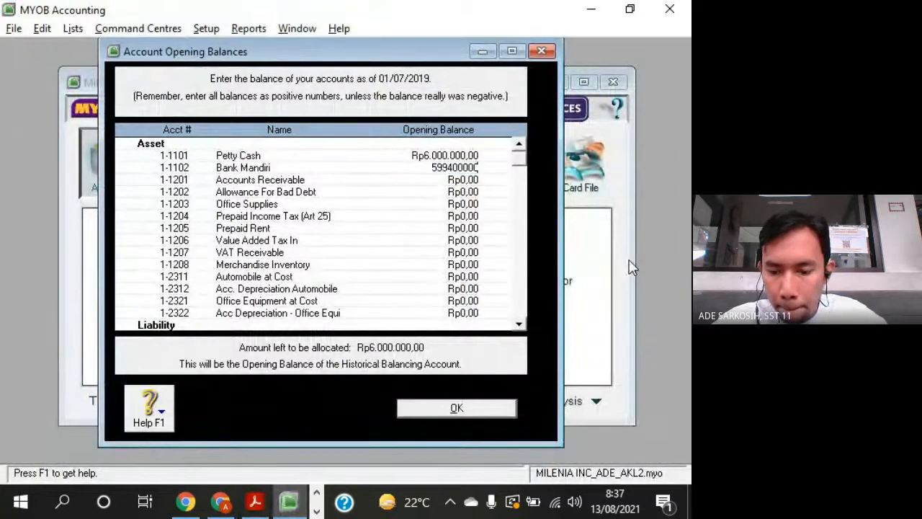
{"action": "key", "text": "Tab"}
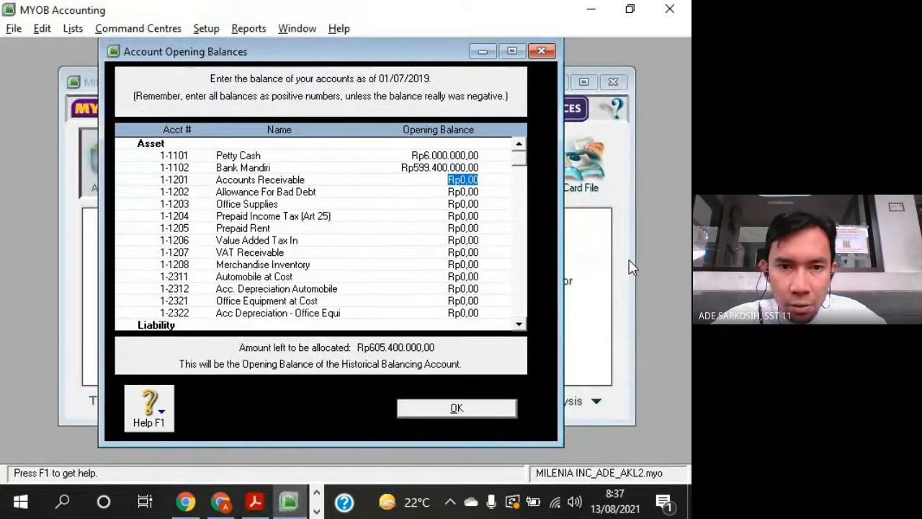
- Check the PDF trial balance and enter 369000000 as the opening balance of Accounts Receivable
{"action": "key", "text": "alt+Tab"}
{"action": "key", "text": "alt+Tab"}
{"action": "type", "text": "3"}
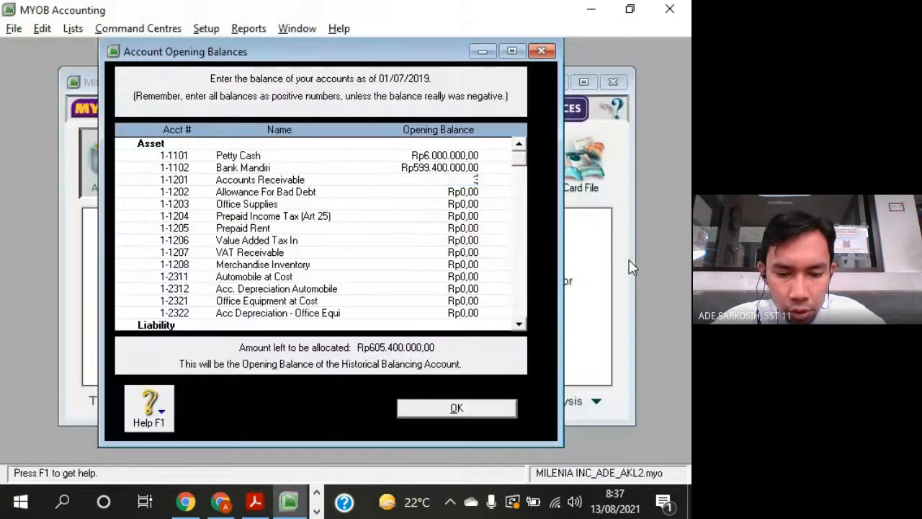
{"action": "type", "text": "69000000"}
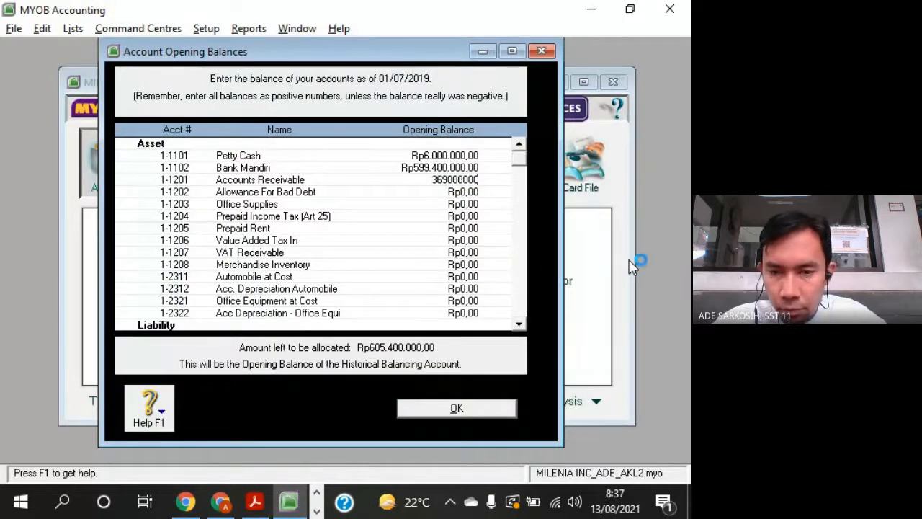
{"action": "key", "text": "Tab"}
- Check the PDF trial balance and enter Allowance For Bad Debt as an abnormal opening balance of -3690000
{"action": "key", "text": "alt+Tab"}
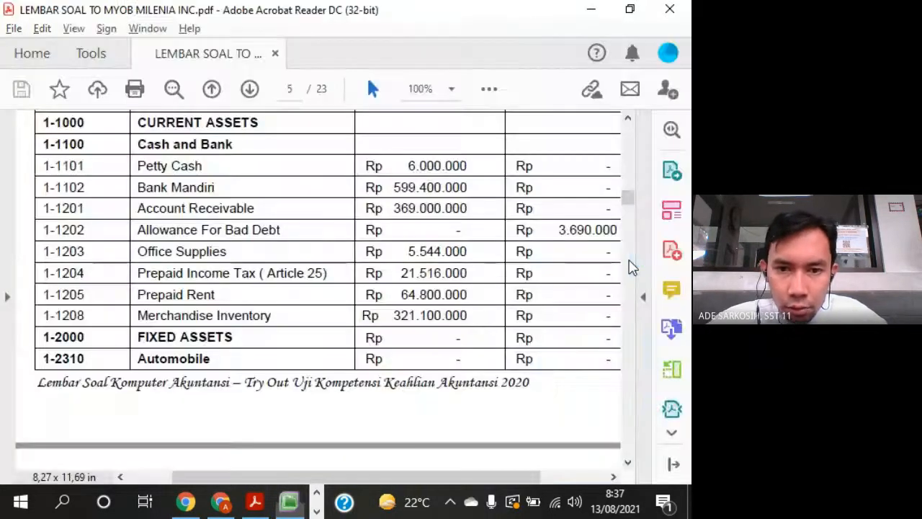
{"action": "key", "text": "alt+Tab"}
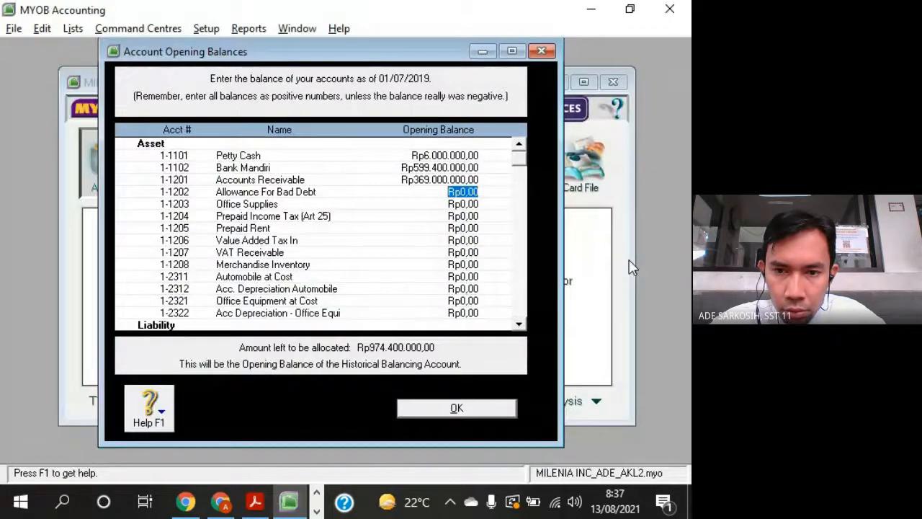
{"action": "type", "text": "-"}
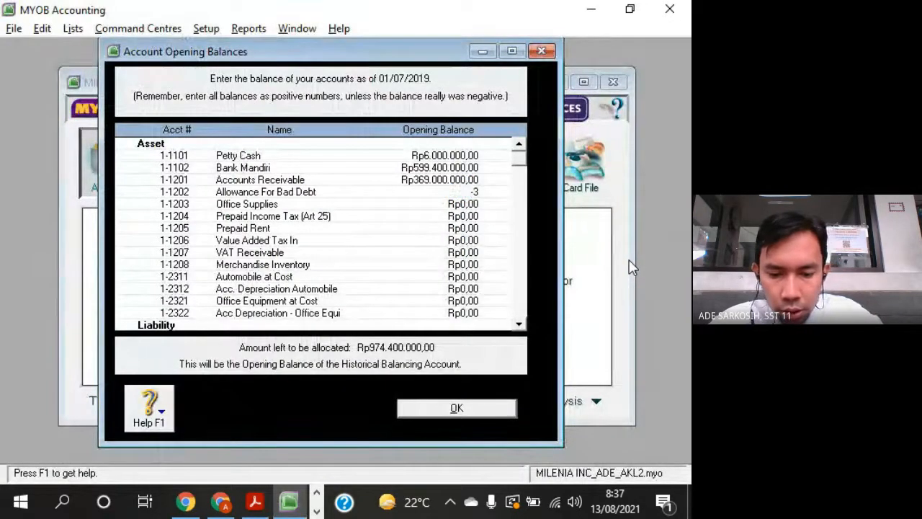
{"action": "type", "text": "3690000"}
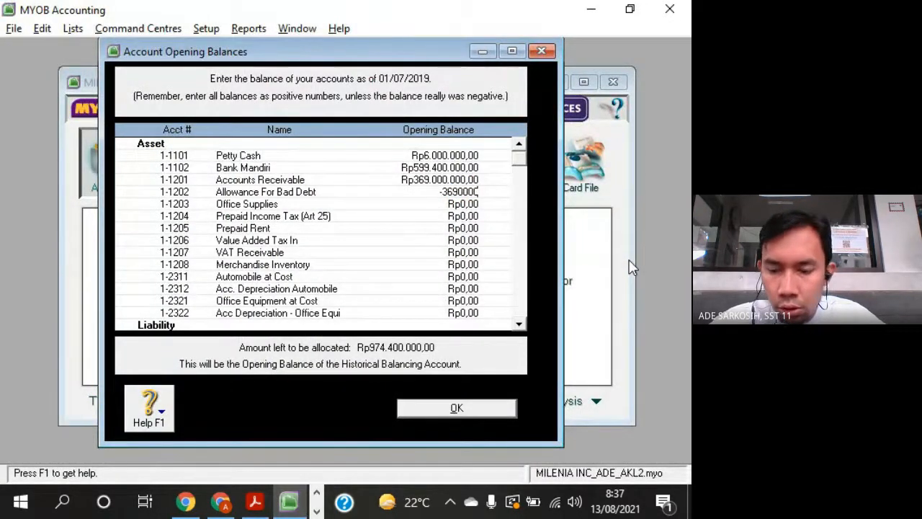
{"action": "key", "text": "Tab"}
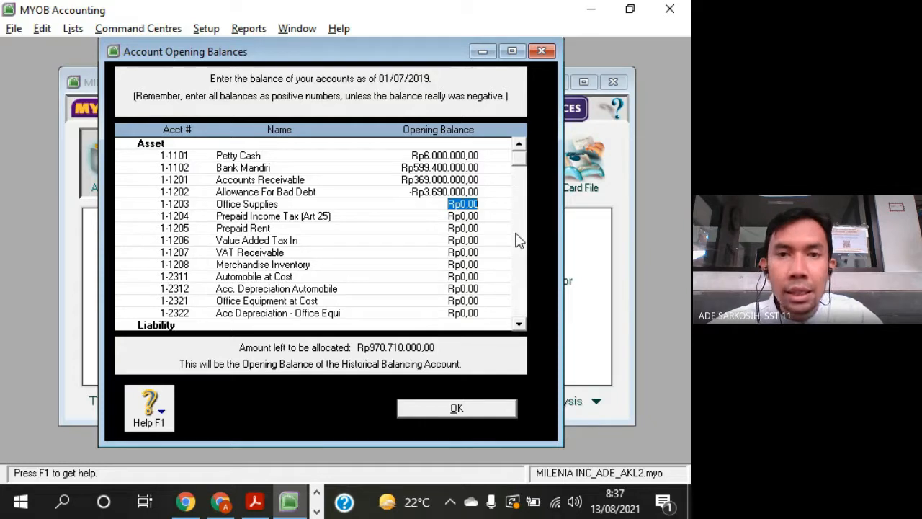
- Look up Office Supplies in the PDF trial balance and enter its opening balance of 5544000 in MYOB
{"action": "key", "text": "alt+Tab"}
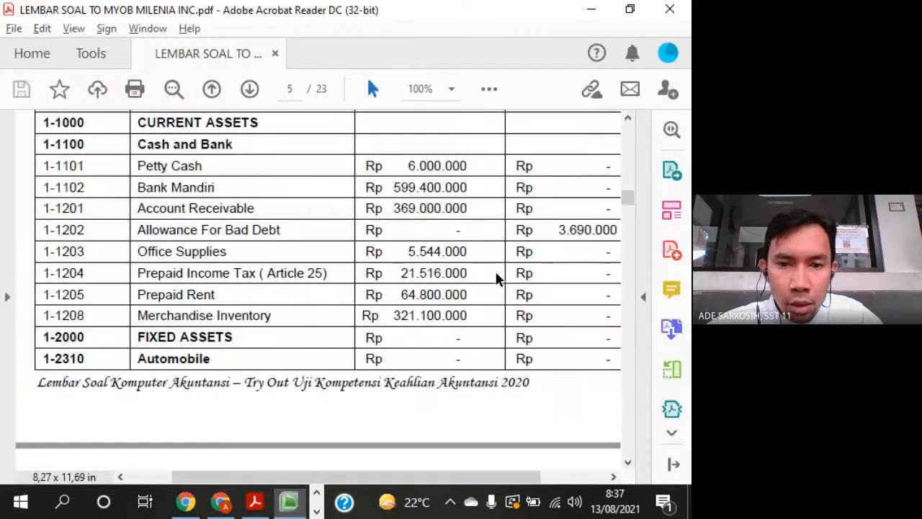
{"action": "key", "text": "alt+Tab"}
{"action": "type", "text": "5544"}
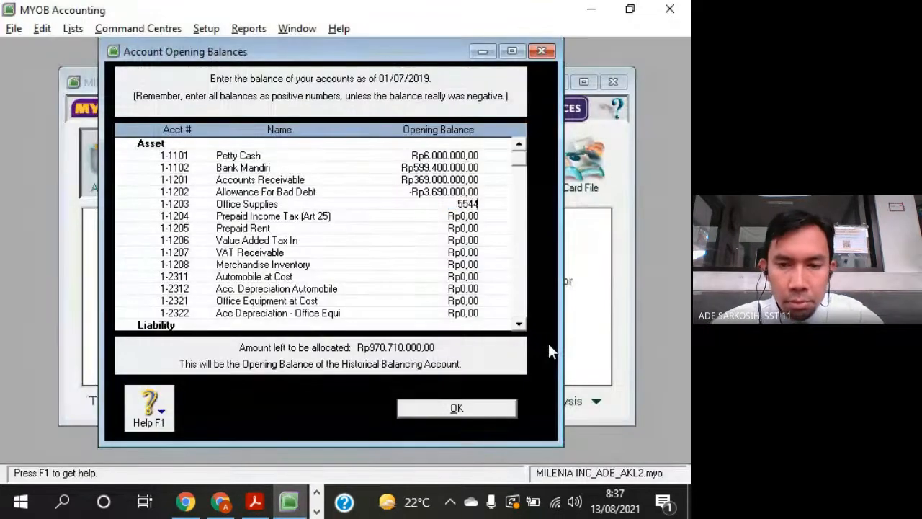
{"action": "type", "text": "000"}
{"action": "key", "text": "Tab"}
- Look up Prepaid Income Tax in the PDF trial balance and enter its opening balance of 21516000 in MYOB
{"action": "key", "text": "alt+Tab"}
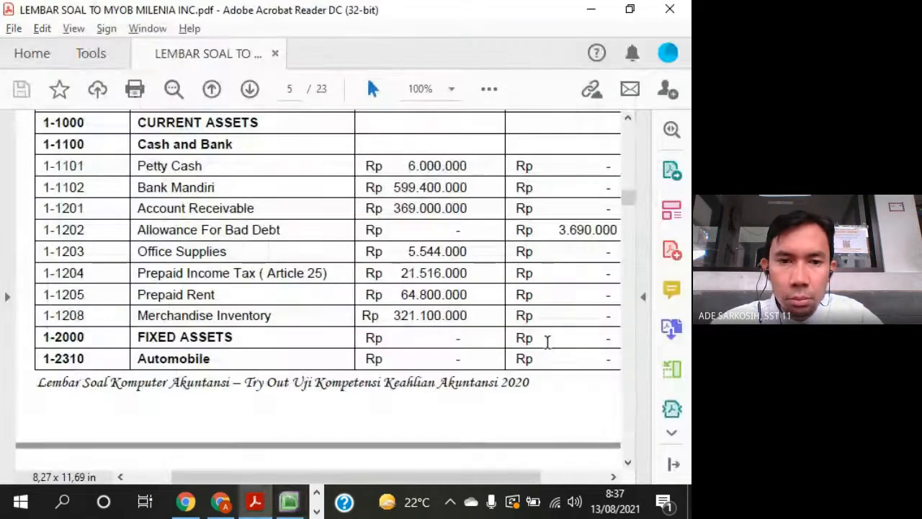
{"action": "key", "text": "alt+Tab"}
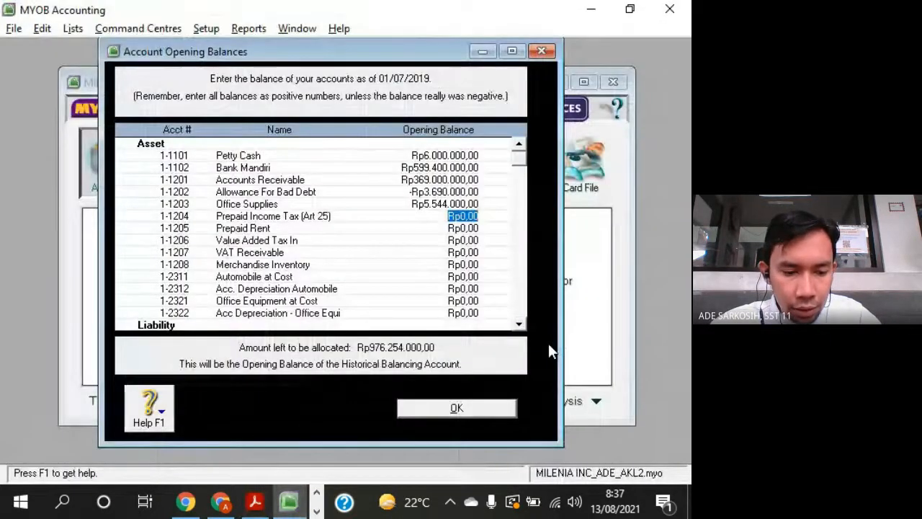
{"action": "type", "text": "21516000"}
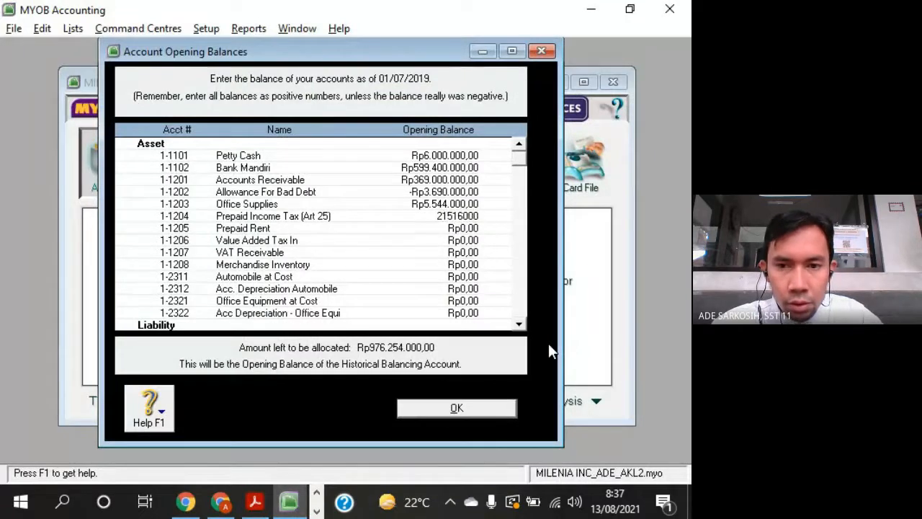
{"action": "key", "text": "Tab"}
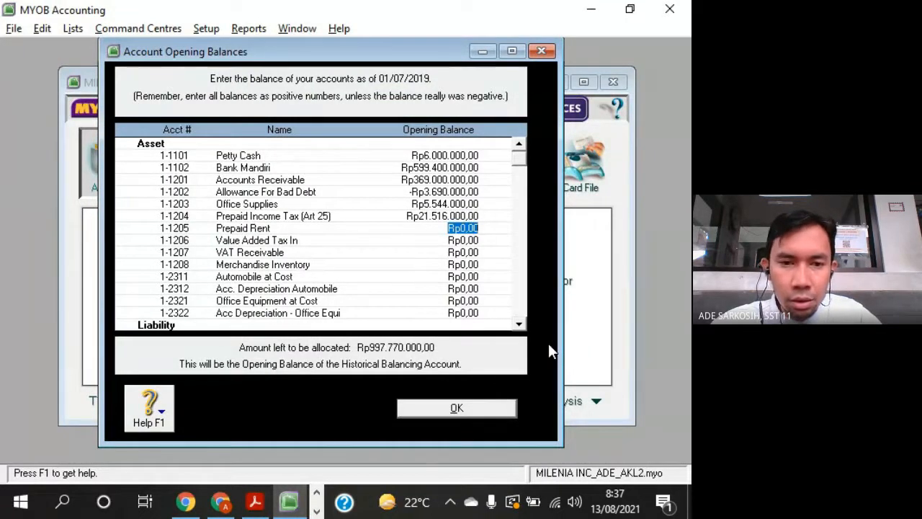
- Look up Prepaid Rent in the PDF trial balance and enter its opening balance of 64800000 in MYOB
{"action": "key", "text": "alt+Tab"}
{"action": "key", "text": "alt+Tab"}
{"action": "key", "text": "alt+Tab"}
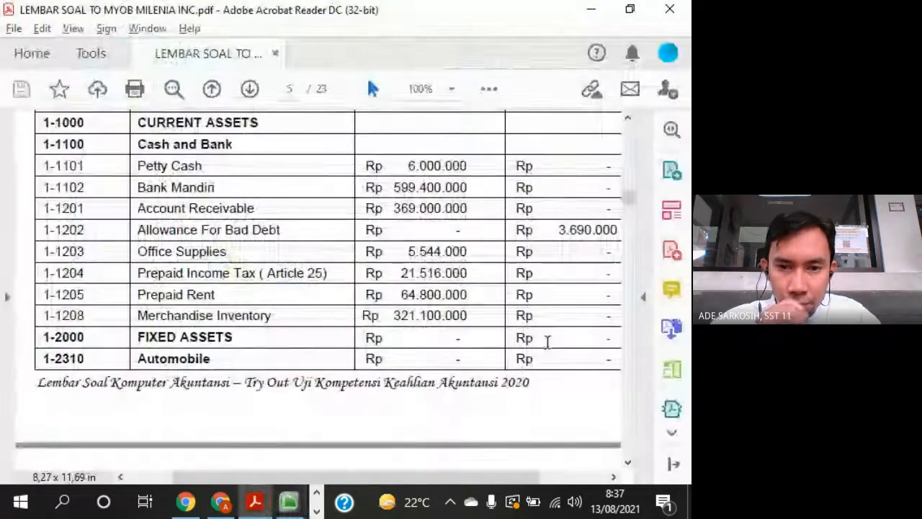
{"action": "key", "text": "alt+Tab"}
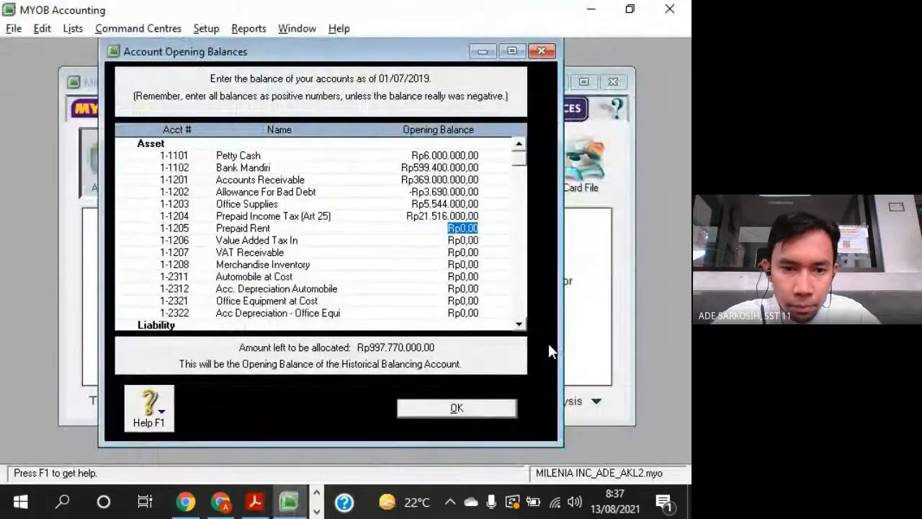
{"action": "type", "text": "648"}
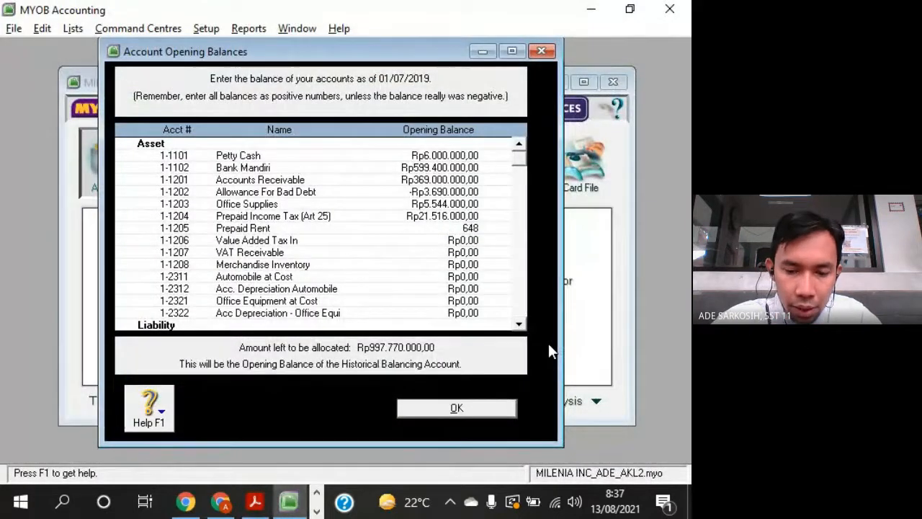
{"action": "type", "text": "00000"}
{"action": "key", "text": "Tab"}
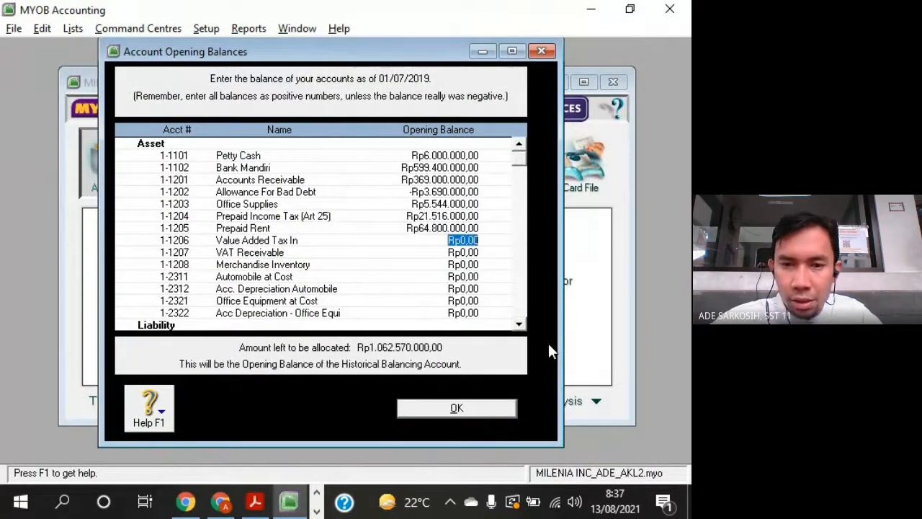
- Enter 321100000 as the opening balance of Value Added Tax In
{"action": "key", "text": "alt+Tab"}
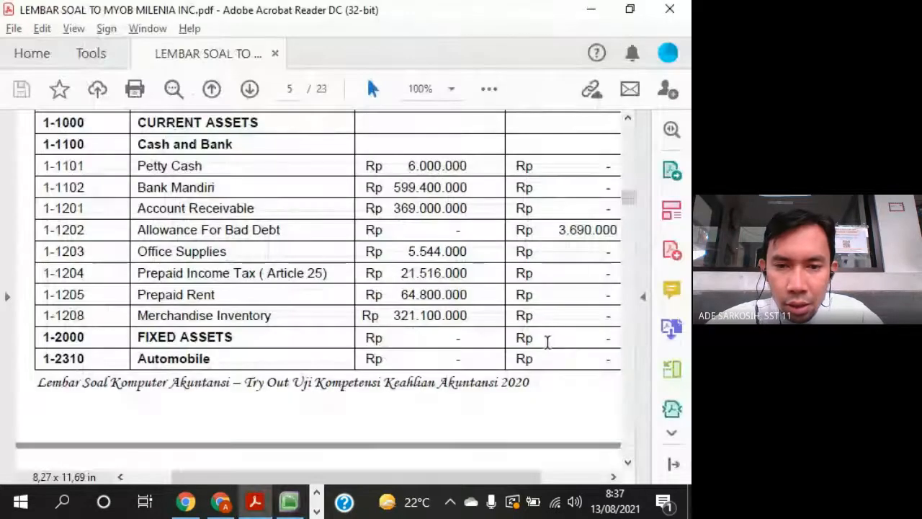
{"action": "key", "text": "alt+Tab"}
{"action": "type", "text": "321.1"}
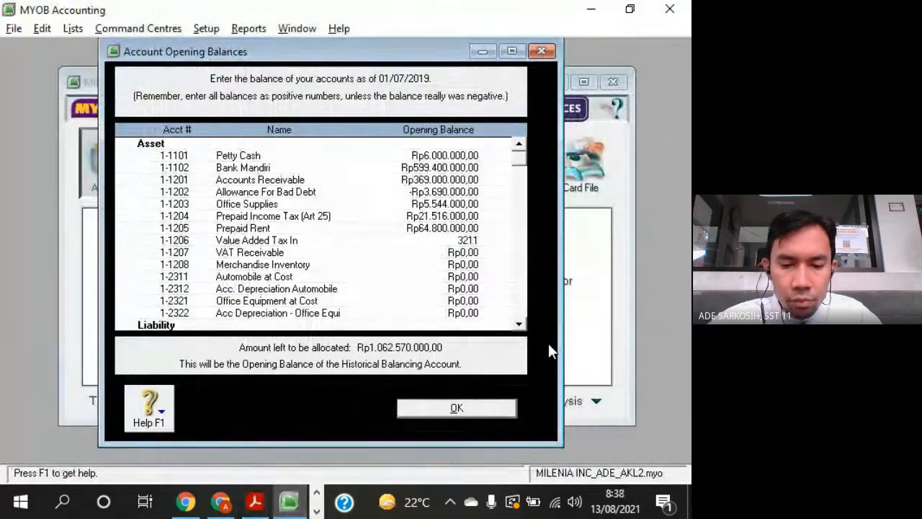
{"action": "type", "text": "00.000"}
{"action": "key", "text": "Tab"}
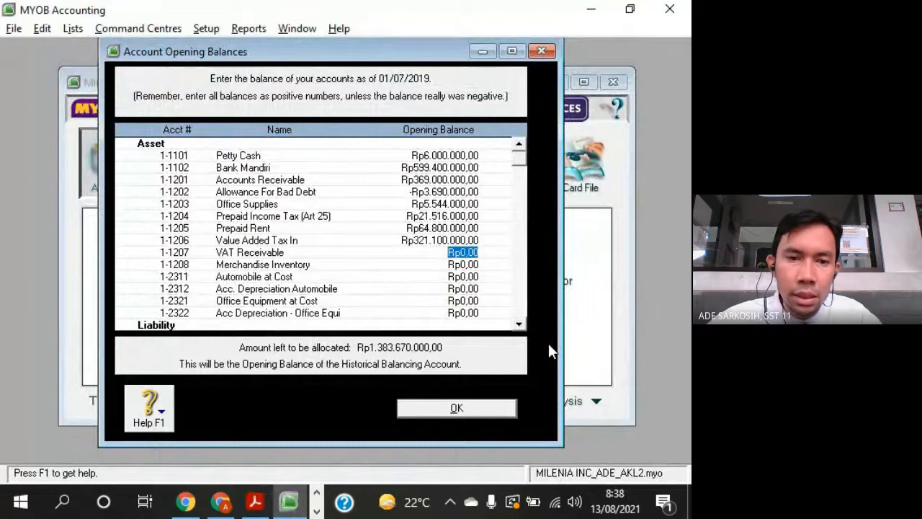
- Compare the account numbers around 1-1205 and 1-1208 with the PDF trial balance and reset the Value Added Tax In balance to 0
{"action": "key", "text": "alt+Tab"}
{"action": "key", "text": "alt+Tab"}
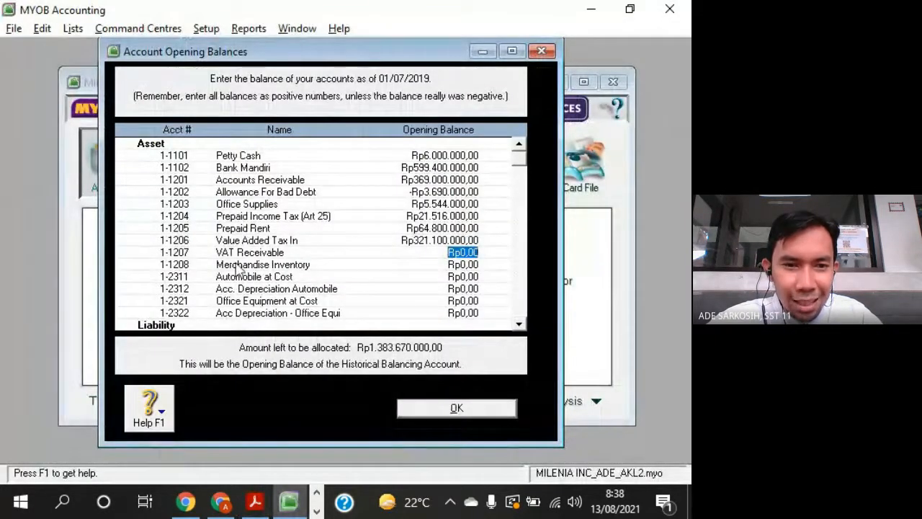
{"action": "key", "text": "alt+Tab"}
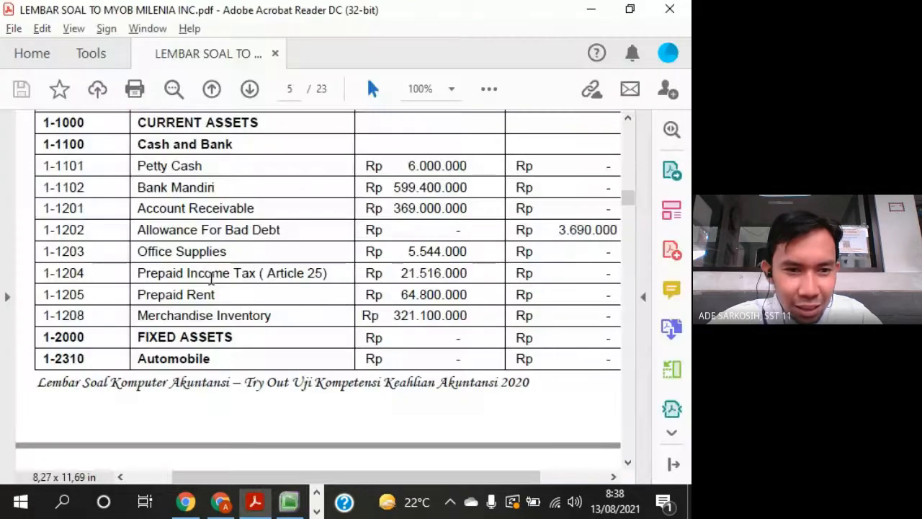
{"action": "key", "text": "alt+Tab"}
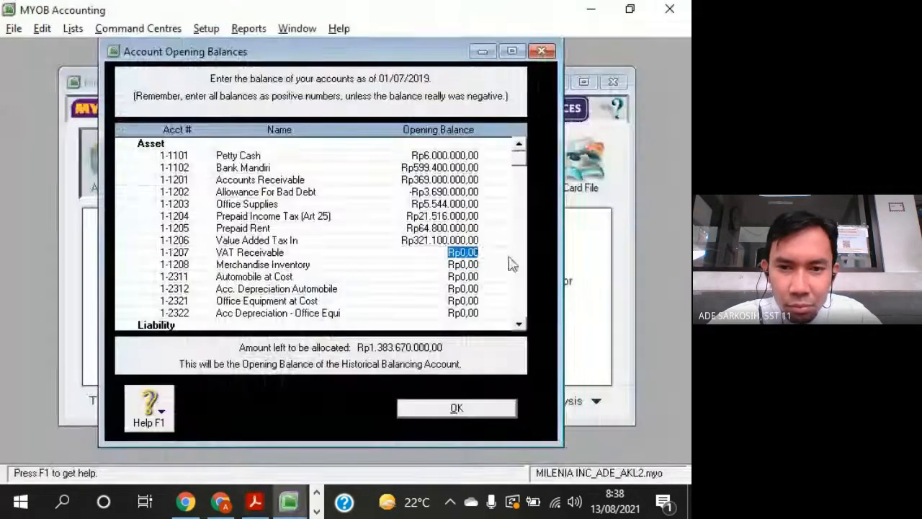
{"action": "left_click", "coordinate": [436, 240]}
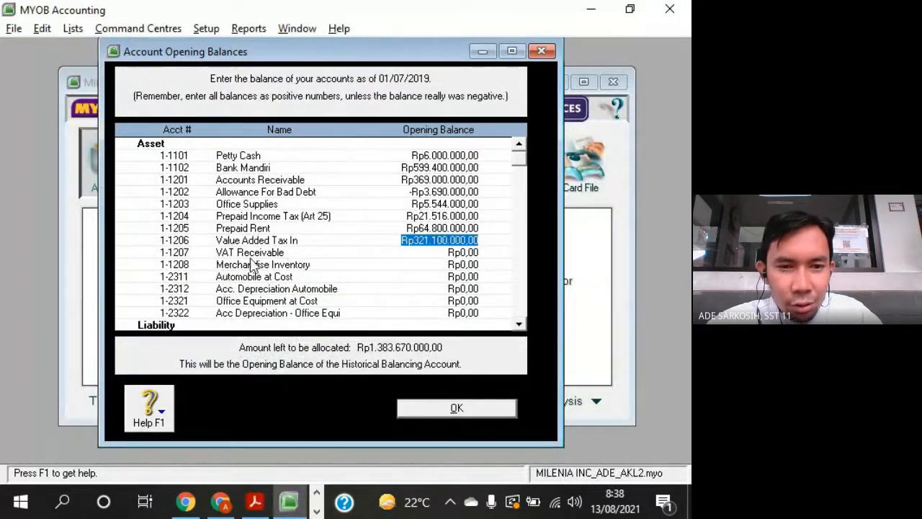
{"action": "key", "text": "alt+Tab"}
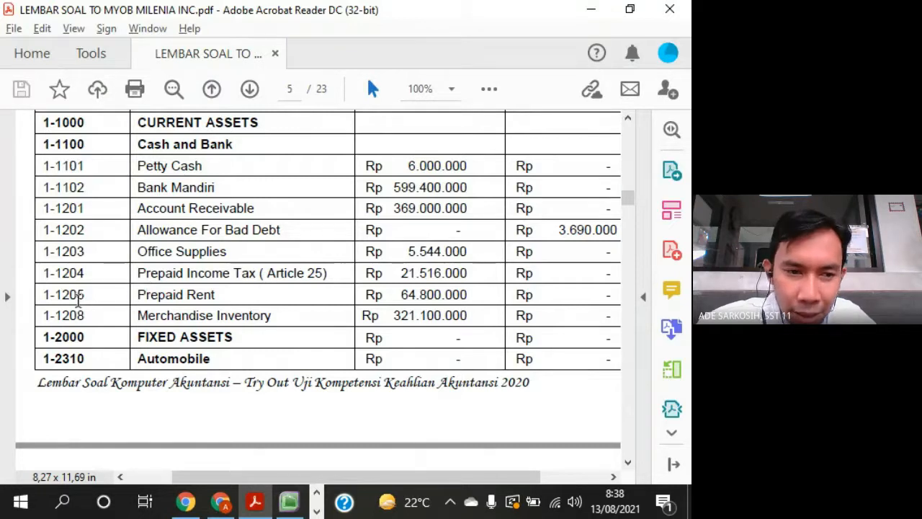
{"action": "left_click_drag", "start_coordinate": [92, 297], "coordinate": [92, 312]}
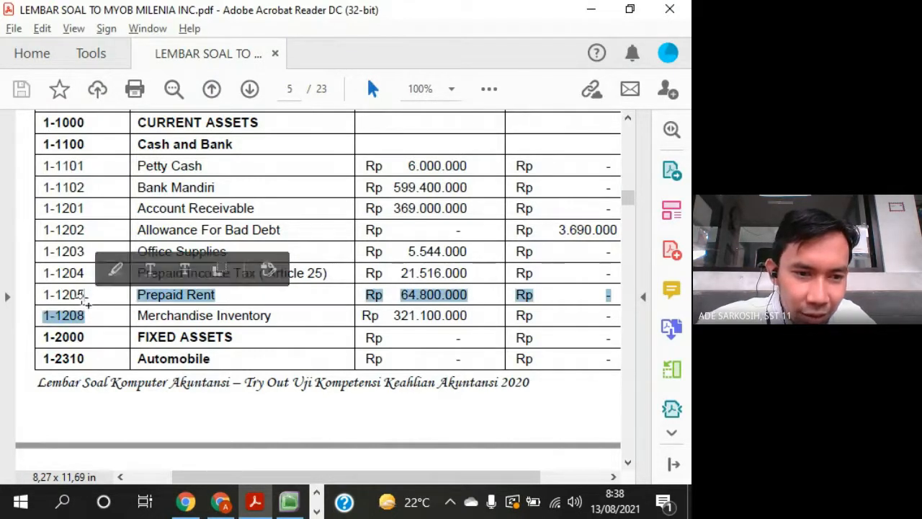
{"action": "left_click", "coordinate": [91, 313]}
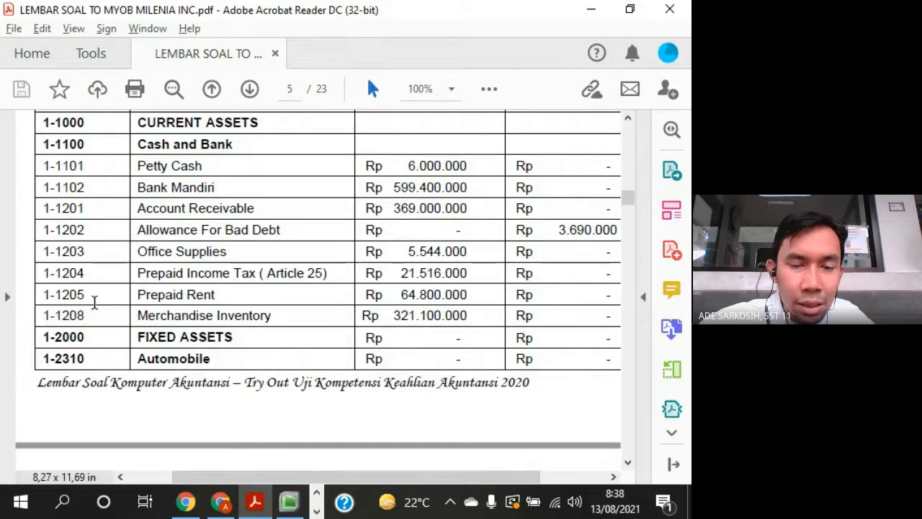
{"action": "key", "text": "alt+Tab"}
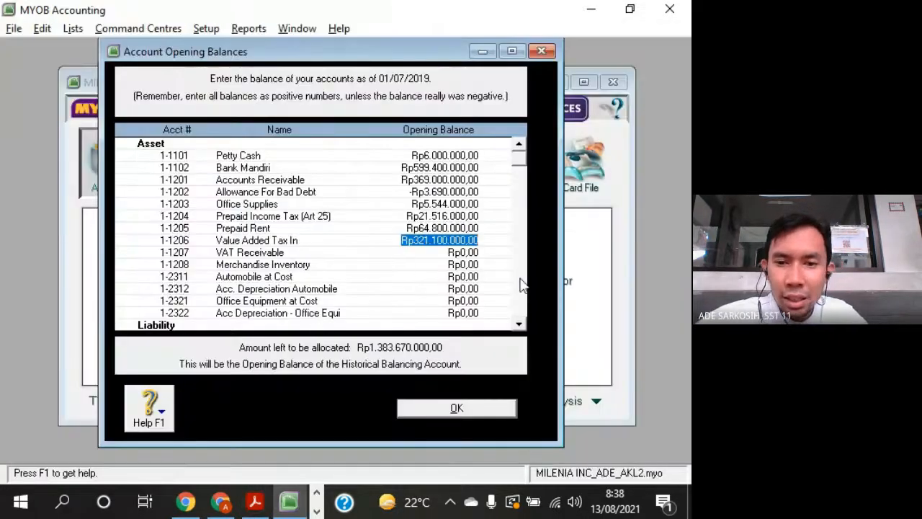
{"action": "type", "text": "0"}
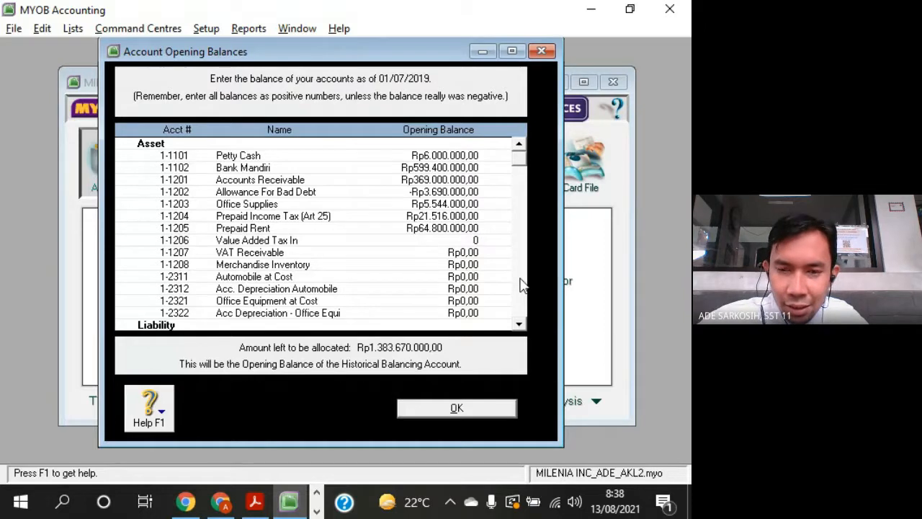
{"action": "key", "text": "Tab"}
{"action": "key", "text": "Tab"}
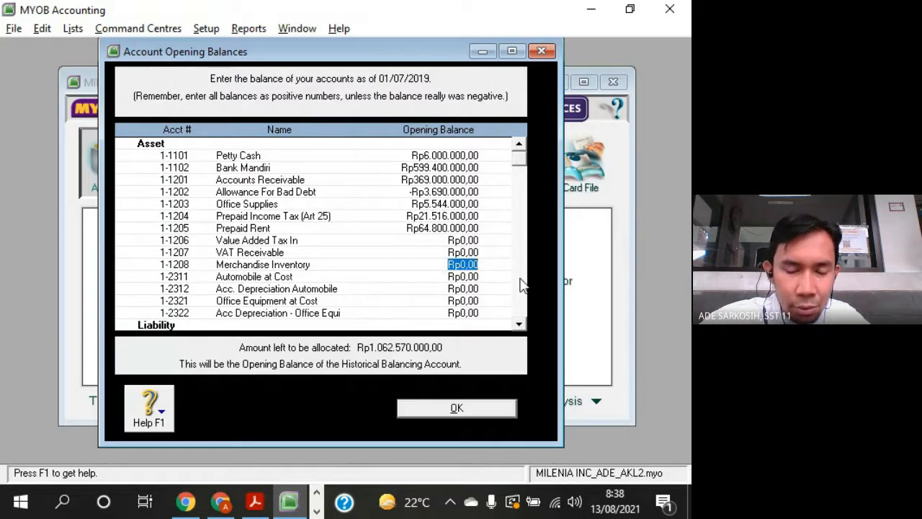
- Skip VAT Receivable and enter 321100000 as the opening balance of Merchandise Inventory
{"action": "key", "text": "alt+Tab"}
{"action": "key", "text": "alt+Tab"}
{"action": "type", "text": "32"}
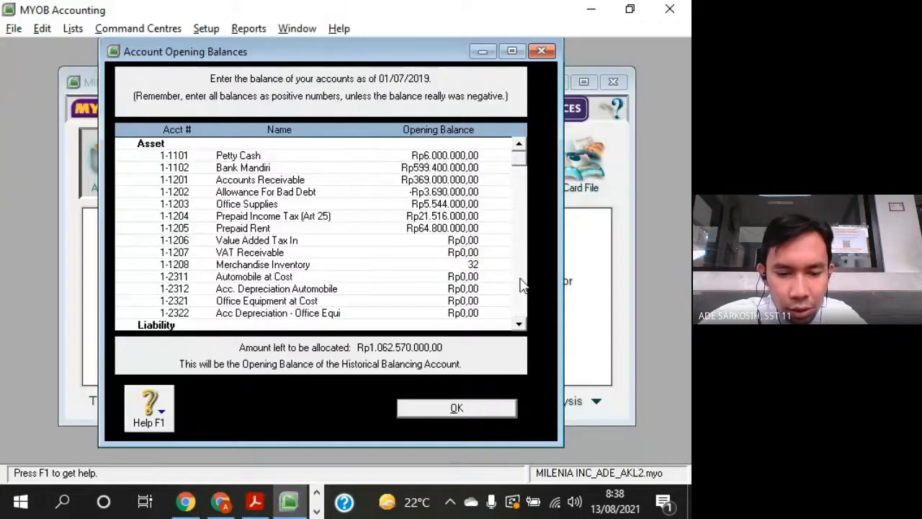
{"action": "type", "text": "1.100."}
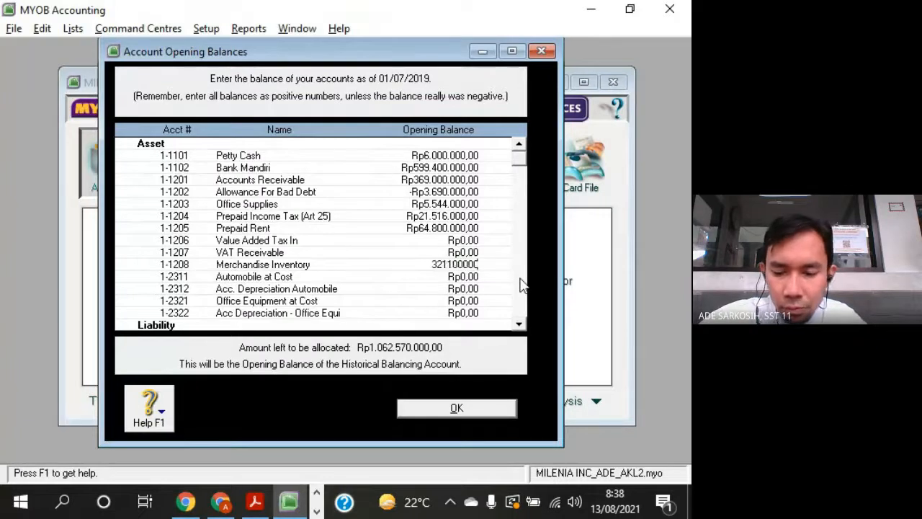
{"action": "type", "text": "000"}
{"action": "key", "text": "Tab"}
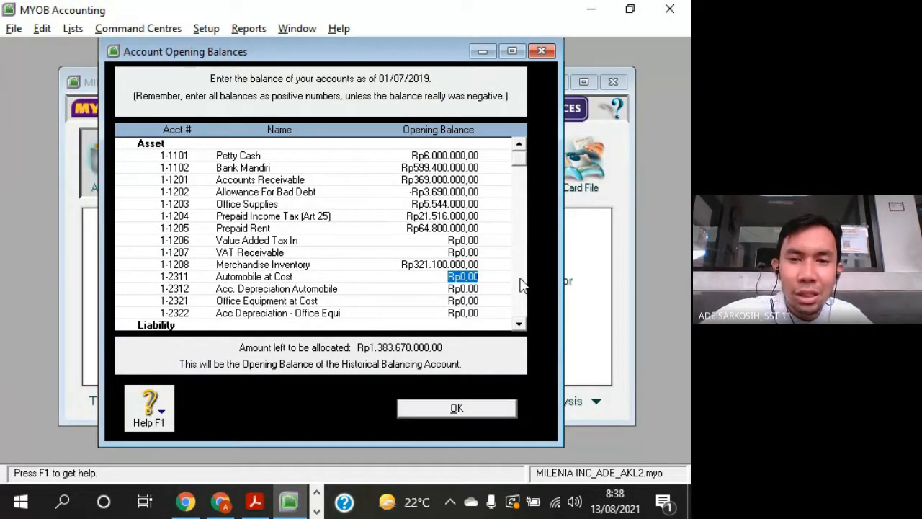
- Look up Automobile (At Cost) in the PDF trial balance and enter its opening balance of 576000000 in MYOB
{"action": "left_click", "coordinate": [464, 241]}
{"action": "left_click", "coordinate": [463, 252]}
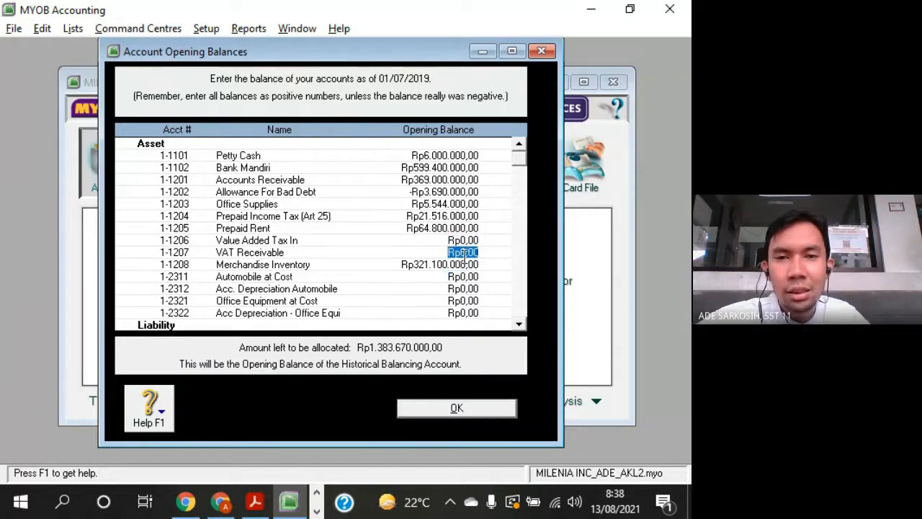
{"action": "left_click", "coordinate": [466, 277]}
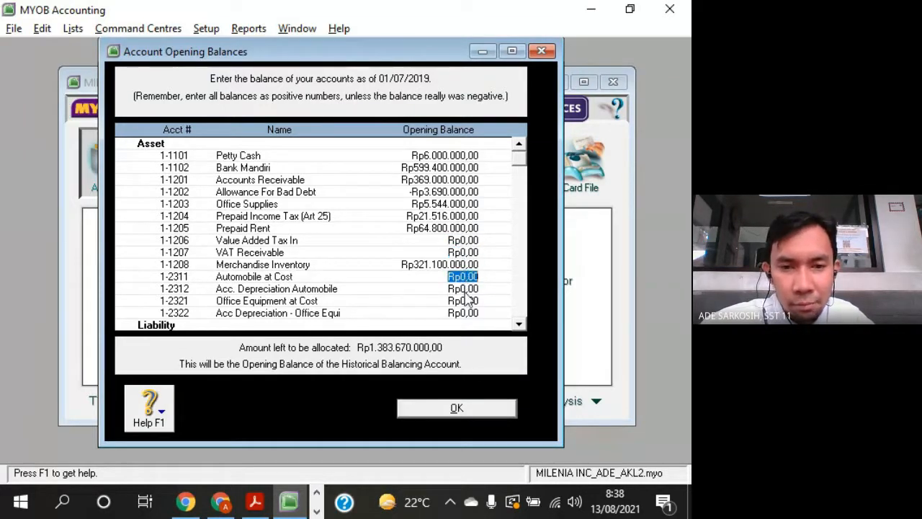
{"action": "key", "text": "alt+Tab"}
{"action": "scroll", "coordinate": [441, 315], "scroll_direction": "down", "scroll_amount": 5}
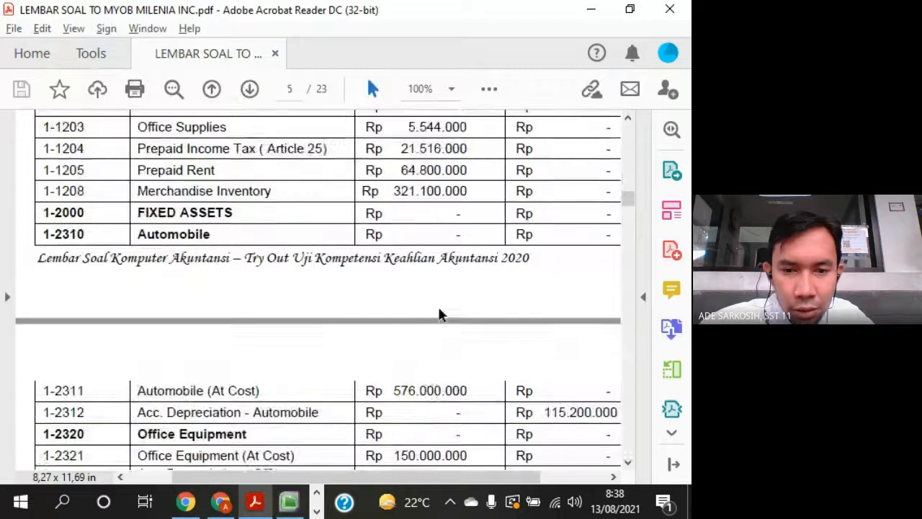
{"action": "scroll", "coordinate": [441, 315], "scroll_direction": "down", "scroll_amount": 2}
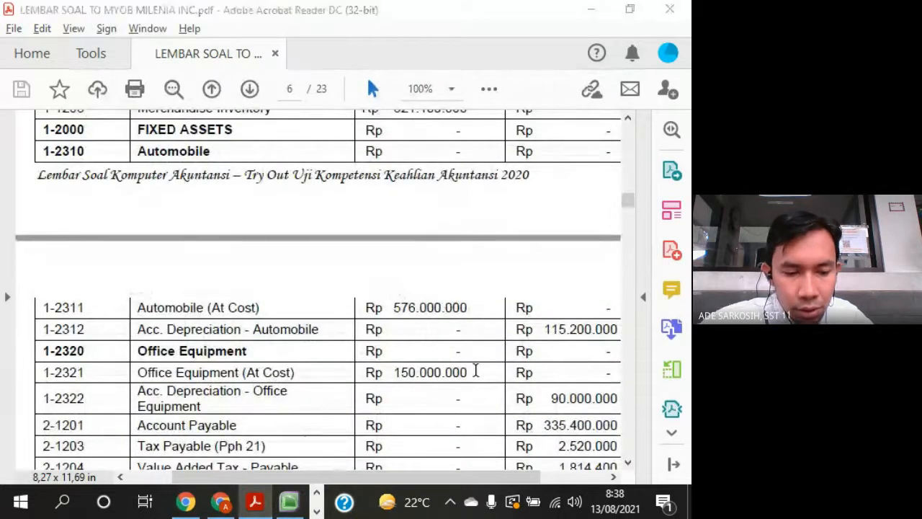
{"action": "key", "text": "alt+Tab"}
{"action": "type", "text": "576000"}
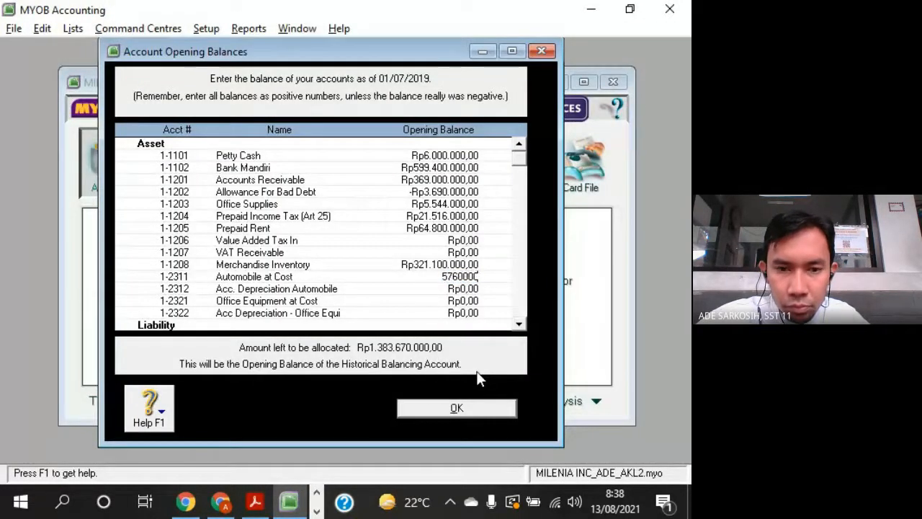
{"action": "type", "text": "000"}
{"action": "key", "text": "Tab"}
- Look up Acc. Depreciation - Automobile in the PDF trial balance and enter its opening balance of -115200000 in MYOB
{"action": "key", "text": "alt+Tab"}
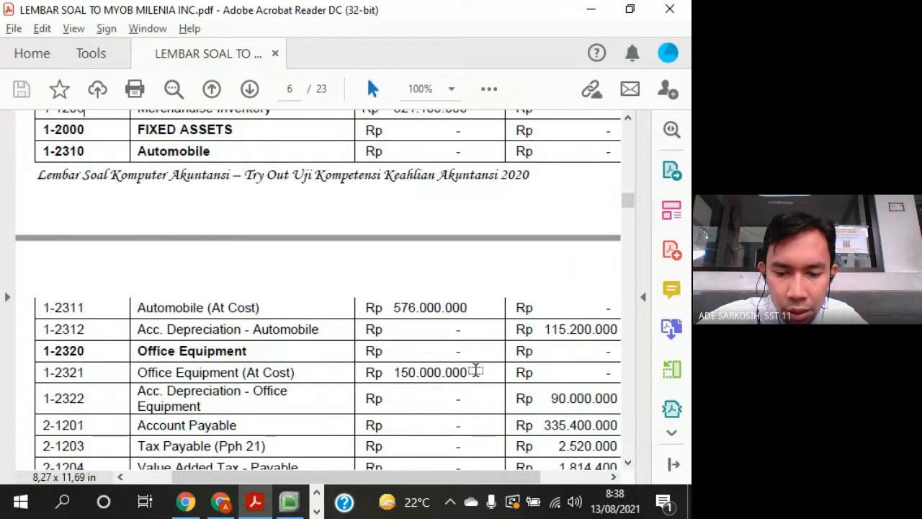
{"action": "key", "text": "alt+Tab"}
{"action": "type", "text": "-Rp115.200."}
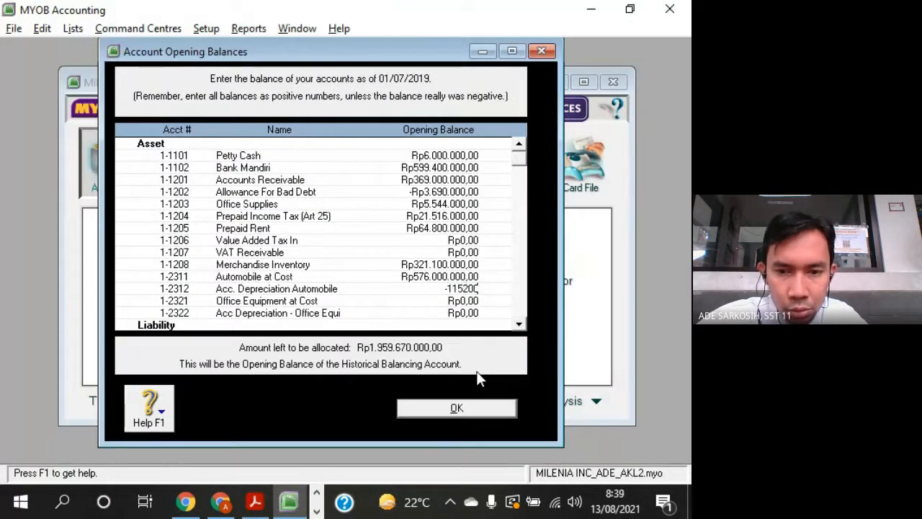
{"action": "type", "text": "000"}
{"action": "key", "text": "Tab"}
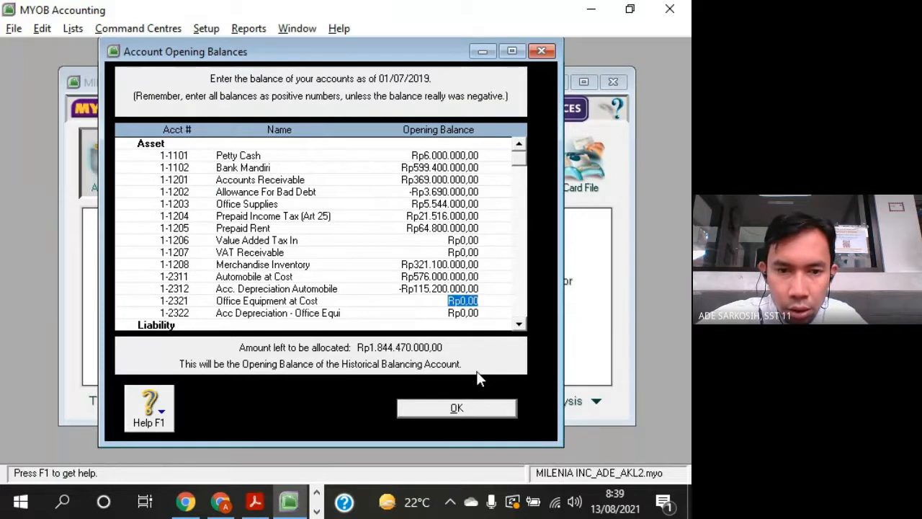
- Look up Office Equipment (At Cost) in the PDF trial balance and enter its opening balance of 150000000 in MYOB
{"action": "key", "text": "alt+Tab"}
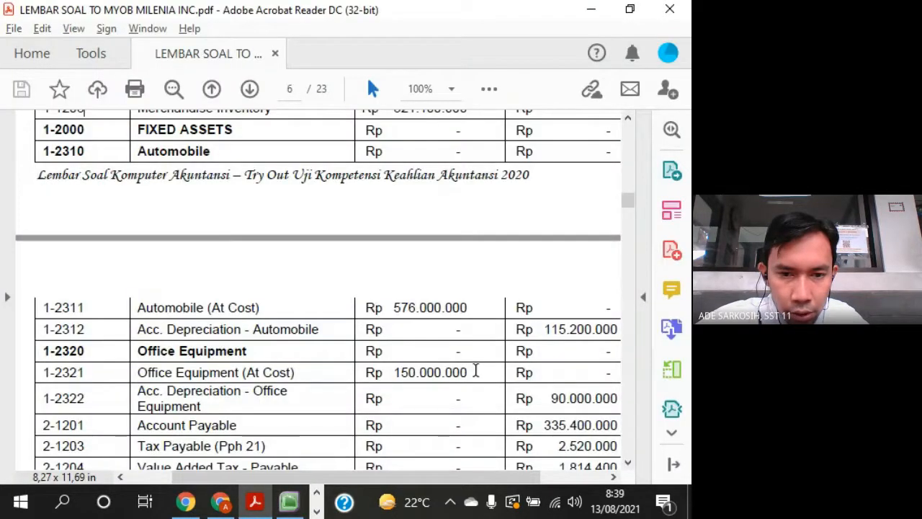
{"action": "key", "text": "alt+Tab"}
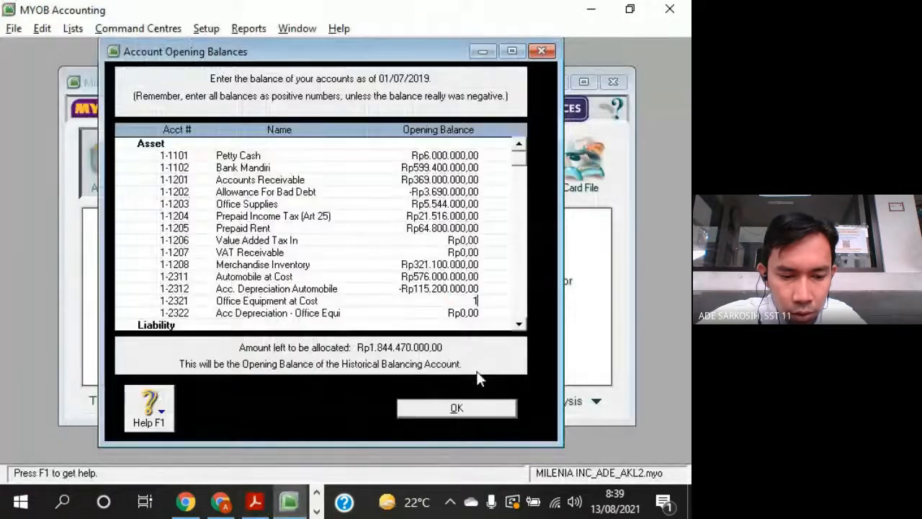
{"action": "type", "text": "150000000"}
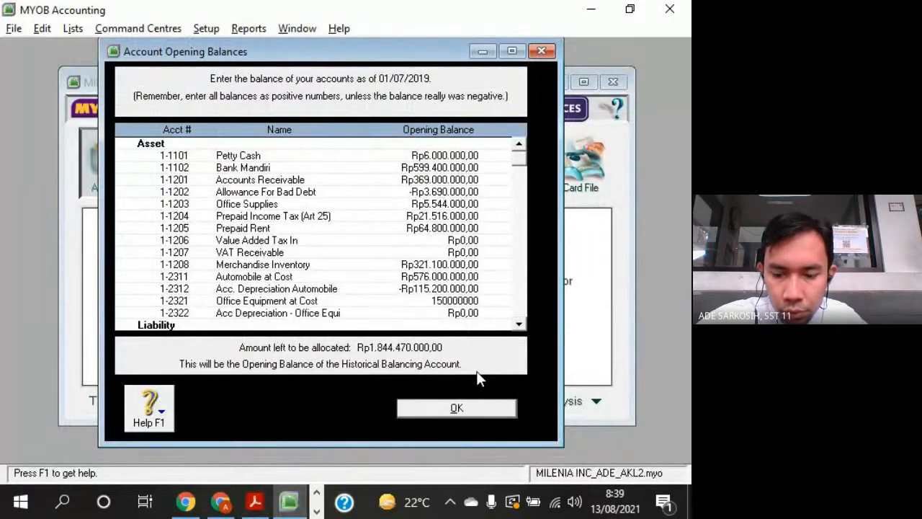
{"action": "key", "text": "Tab"}
- Look up Acc. Depreciation - Office Equipment in the PDF trial balance and enter its opening balance of -90000000 in MYOB
{"action": "key", "text": "alt+Tab"}
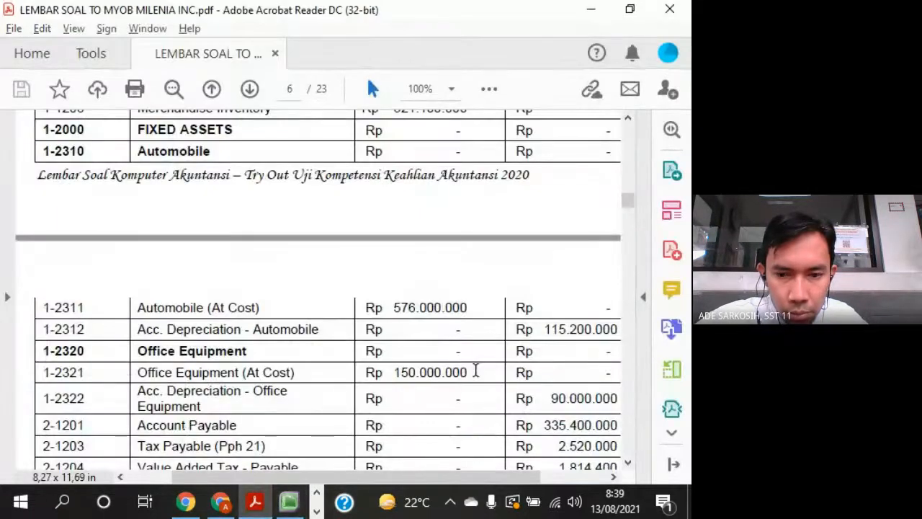
{"action": "key", "text": "alt+Tab"}
{"action": "type", "text": "-Rp9"}
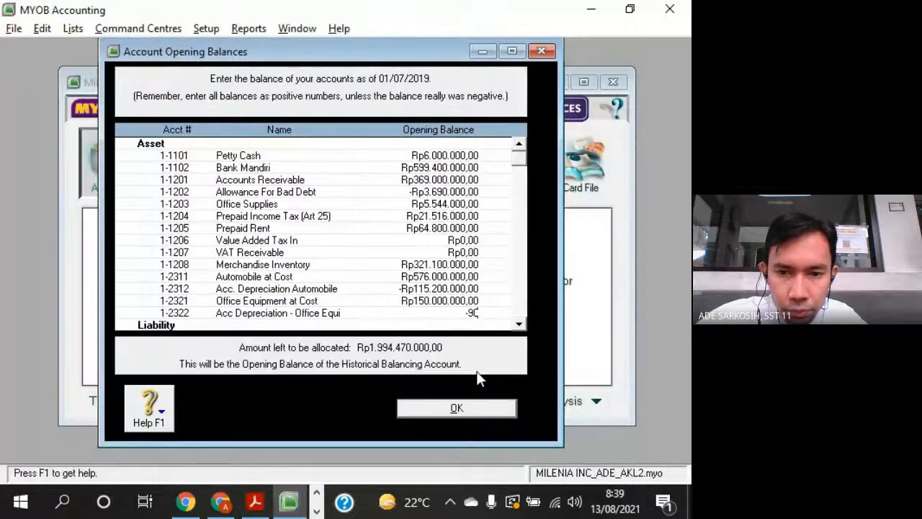
{"action": "type", "text": "0.000.000"}
{"action": "key", "text": "Tab"}
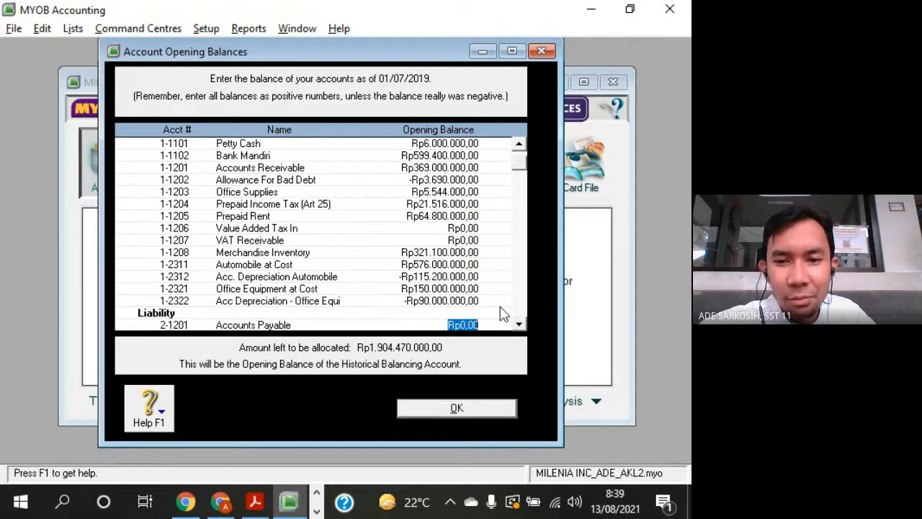
- Compare the liability and equity accounts in MYOB's opening balances with the corresponding rows of the PDF trial balance
{"action": "left_click", "coordinate": [523, 322]}
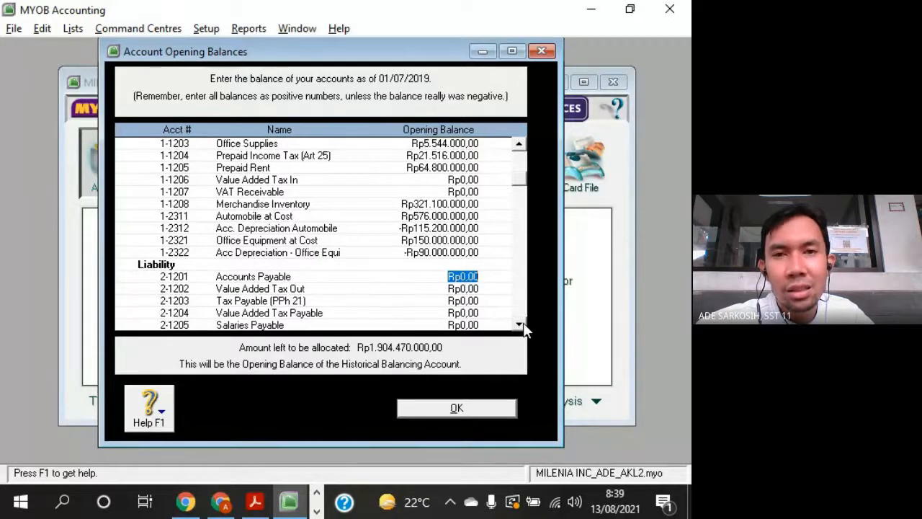
{"action": "left_click", "coordinate": [523, 323]}
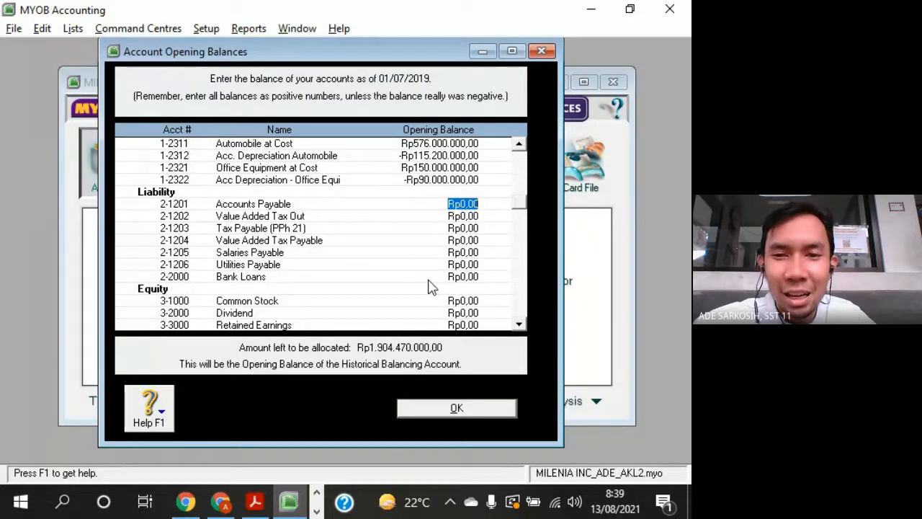
{"action": "left_click", "coordinate": [465, 179]}
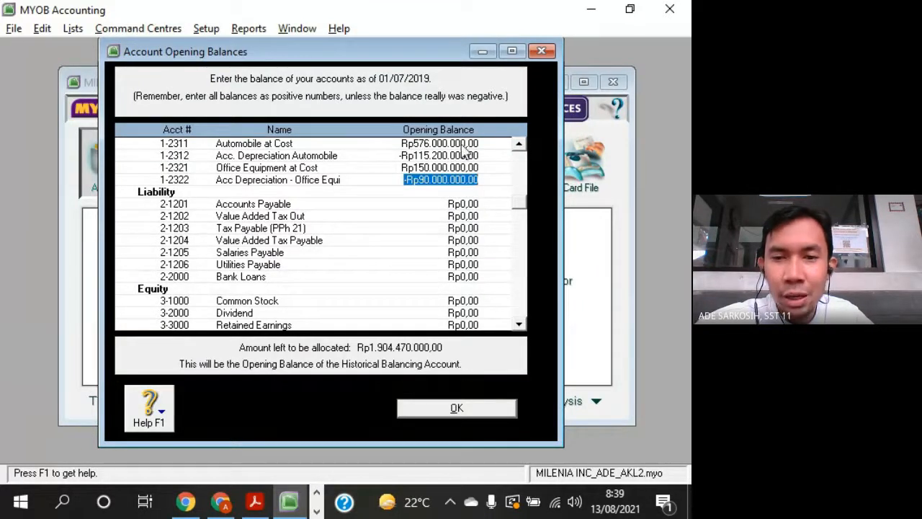
{"action": "left_click", "coordinate": [470, 204]}
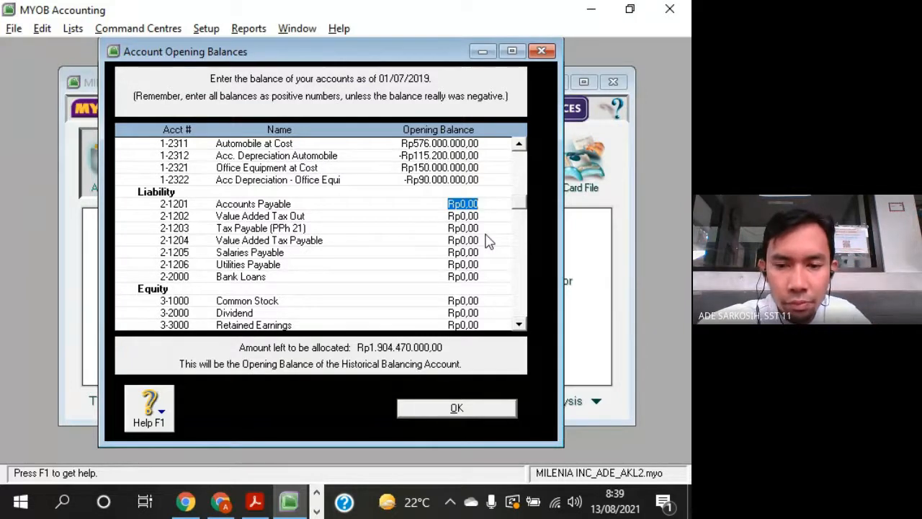
{"action": "left_click", "coordinate": [519, 324]}
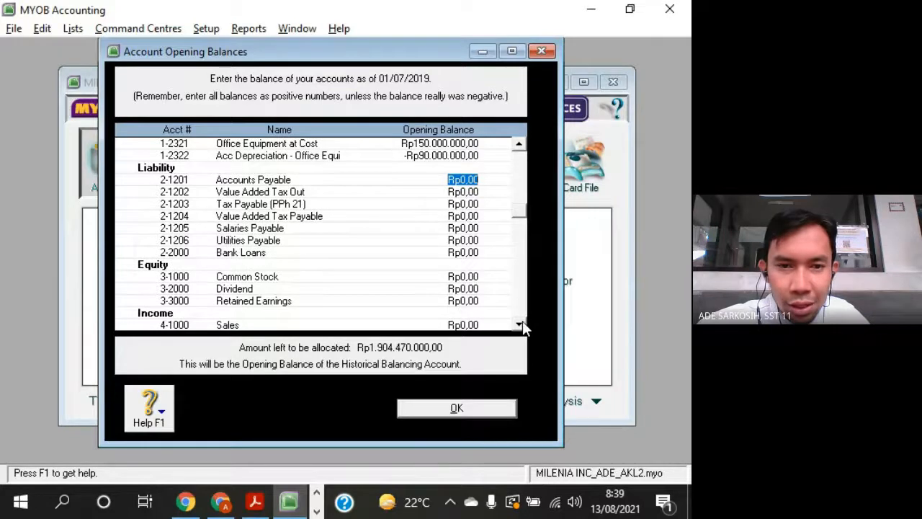
{"action": "key", "text": "alt+Tab"}
{"action": "scroll", "coordinate": [515, 341], "scroll_direction": "down", "scroll_amount": 3}
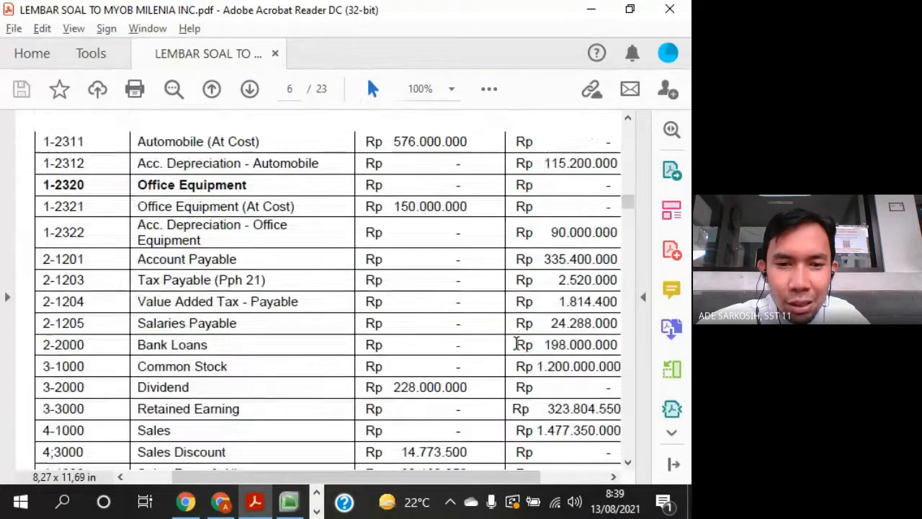
{"action": "scroll", "coordinate": [516, 344], "scroll_direction": "down", "scroll_amount": 1}
{"action": "left_click_drag", "start_coordinate": [510, 484], "coordinate": [517, 485]}
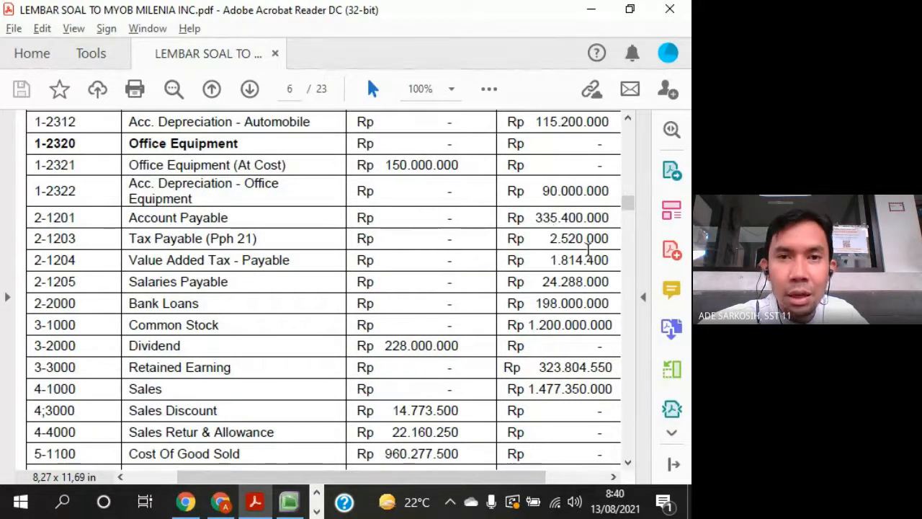
{"action": "key", "text": "alt+Tab"}
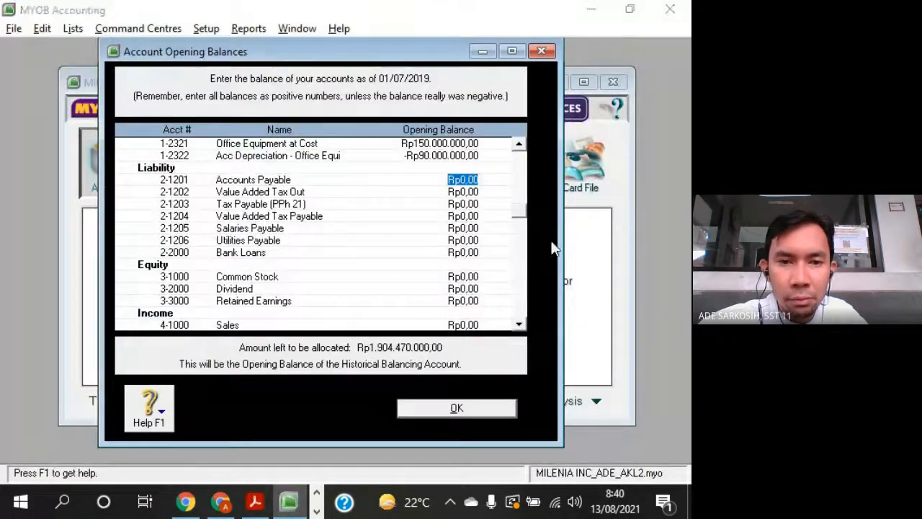
- Look up Account Payable in the PDF trial balance and enter its opening balance of 335400000 in MYOB
{"action": "key", "text": "alt+Tab"}
{"action": "left_click_drag", "start_coordinate": [534, 219], "coordinate": [551, 224]}
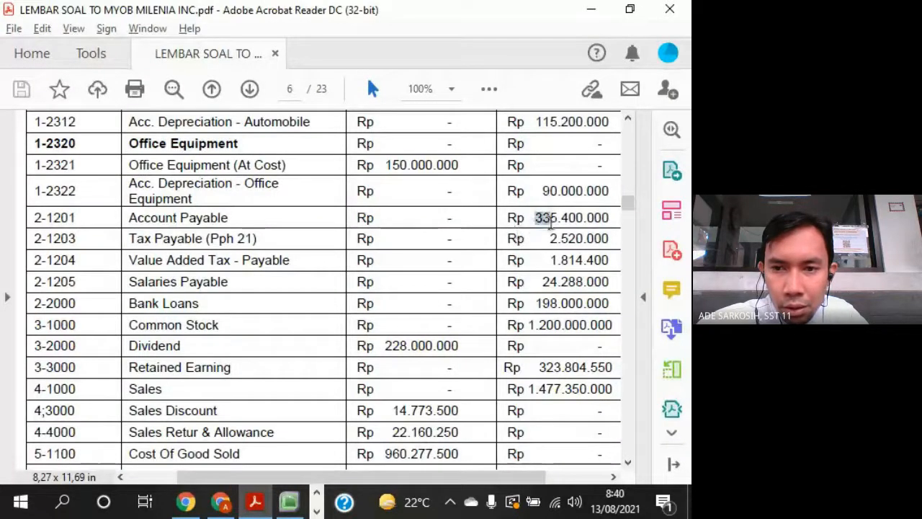
{"action": "key", "text": "alt+Tab"}
{"action": "type", "text": "3354"}
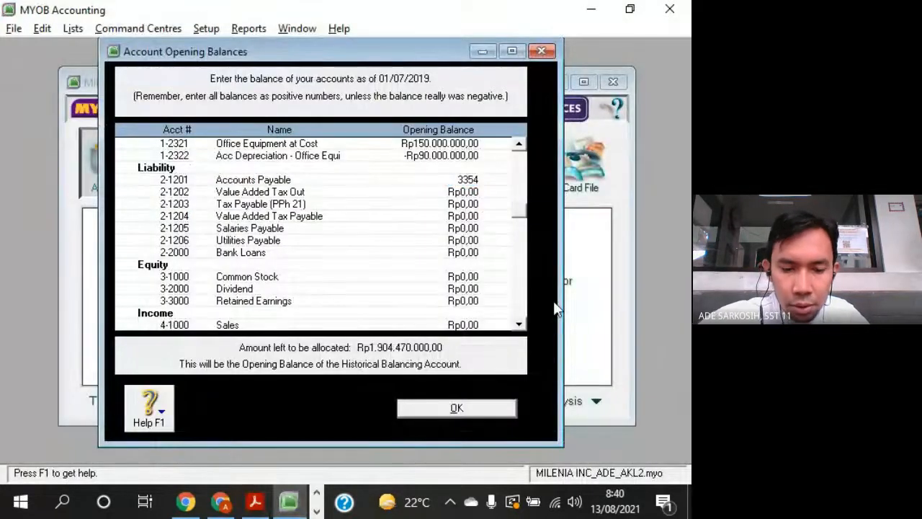
{"action": "type", "text": "00000"}
{"action": "key", "text": "Tab"}
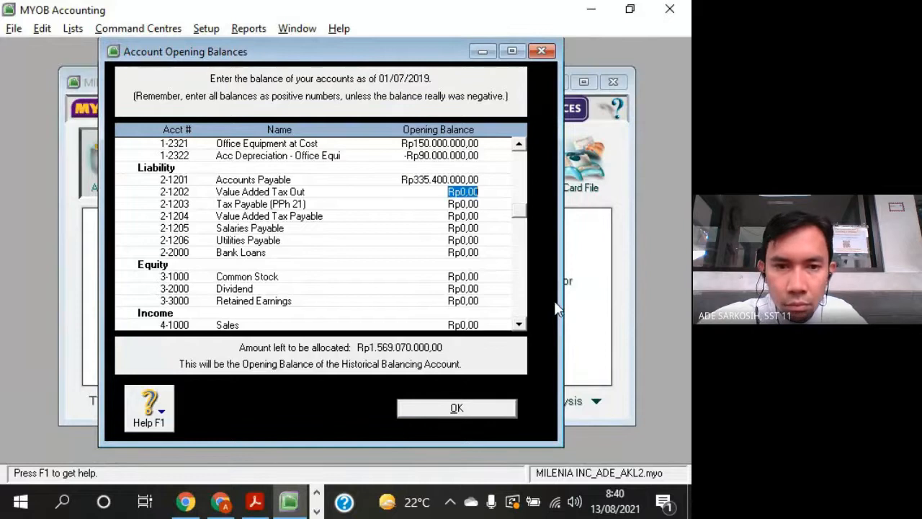
- Skip Value Added Tax Out, look up Tax Payable (PPh 21) in the PDF trial balance and enter its opening balance of 2520000 in MYOB
{"action": "key", "text": "alt+Tab"}
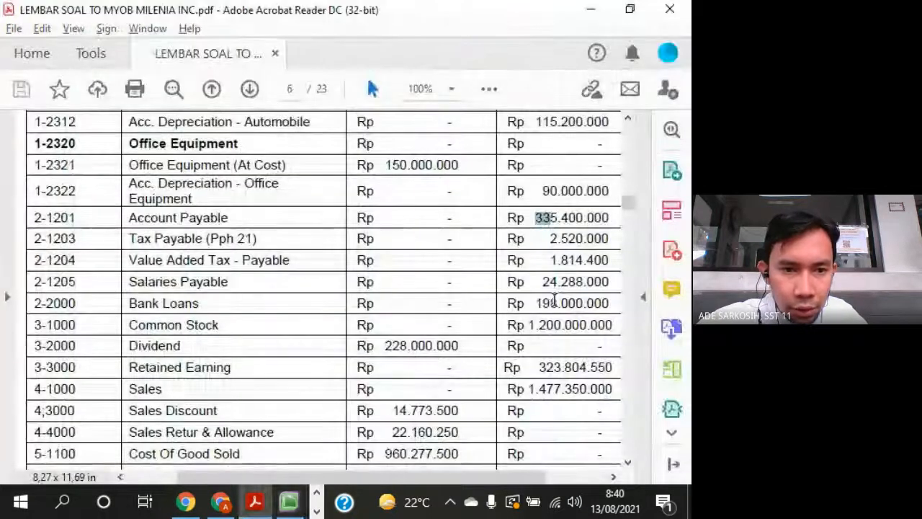
{"action": "key", "text": "alt+Tab"}
{"action": "key", "text": "Tab"}
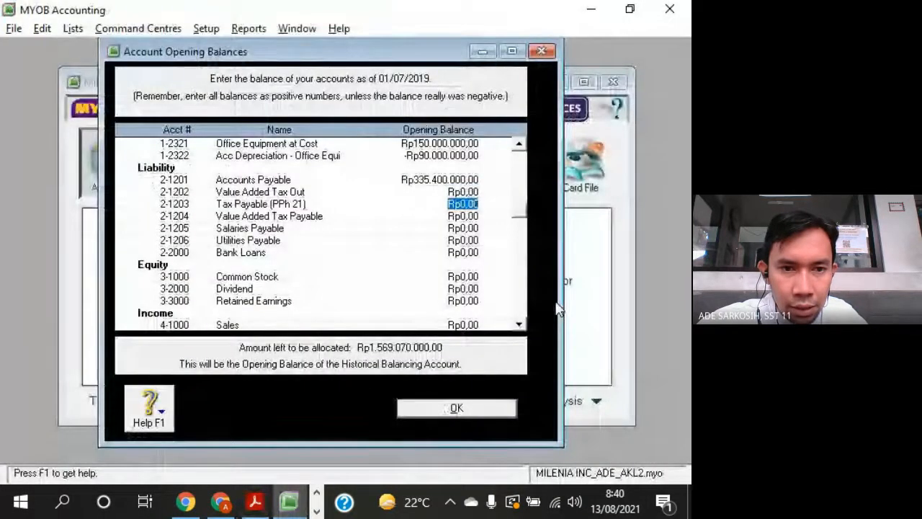
{"action": "key", "text": "alt+Tab"}
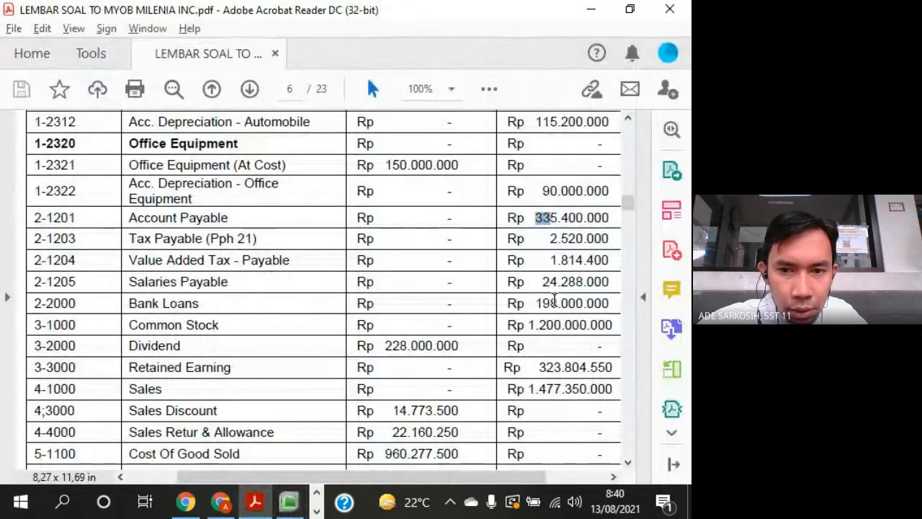
{"action": "key", "text": "alt+Tab"}
{"action": "type", "text": "25200"}
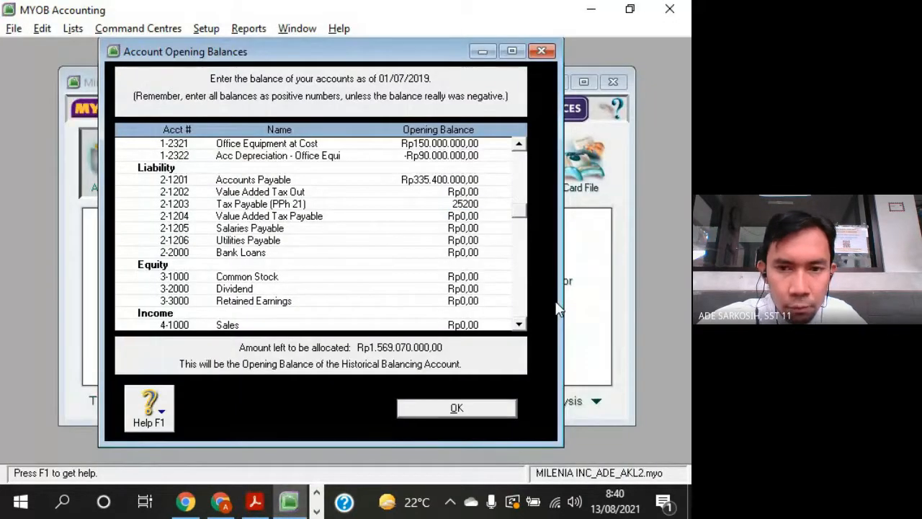
{"action": "type", "text": "00"}
{"action": "key", "text": "Tab"}
- Look up Value Added Tax - Payable in the PDF trial balance and enter its opening balance of 1814400 in MYOB
{"action": "key", "text": "alt+Tab"}
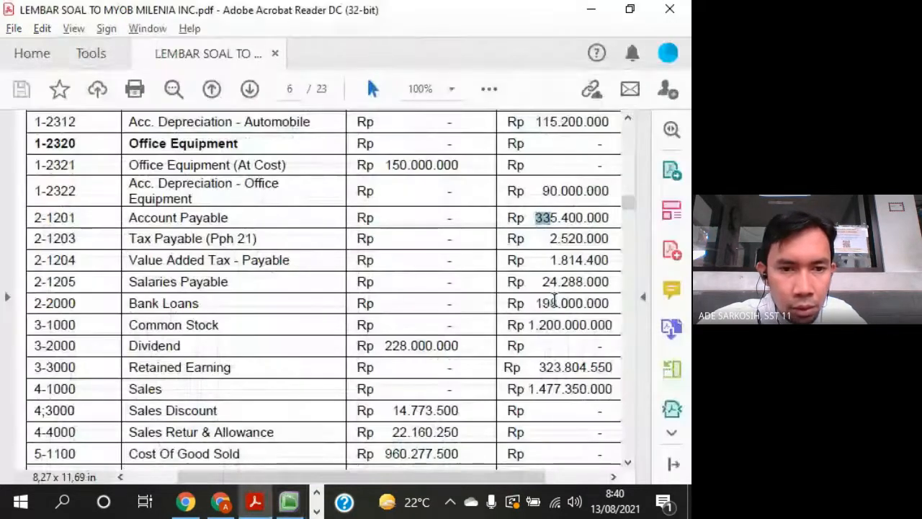
{"action": "key", "text": "alt+Tab"}
{"action": "type", "text": "18"}
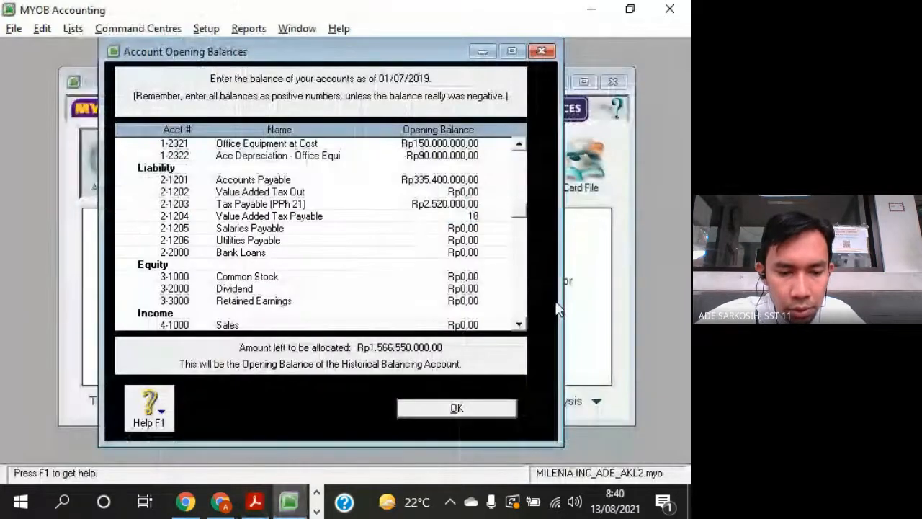
{"action": "type", "text": "14400"}
{"action": "key", "text": "Tab"}
- Look up Salaries Payable in the PDF trial balance and enter its opening balance of 24288000 in MYOB
{"action": "key", "text": "alt+Tab"}
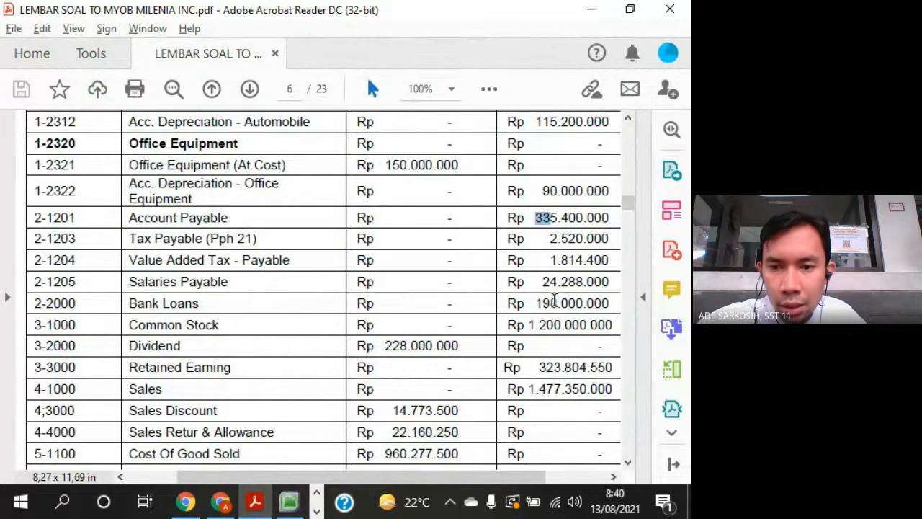
{"action": "key", "text": "alt+Tab"}
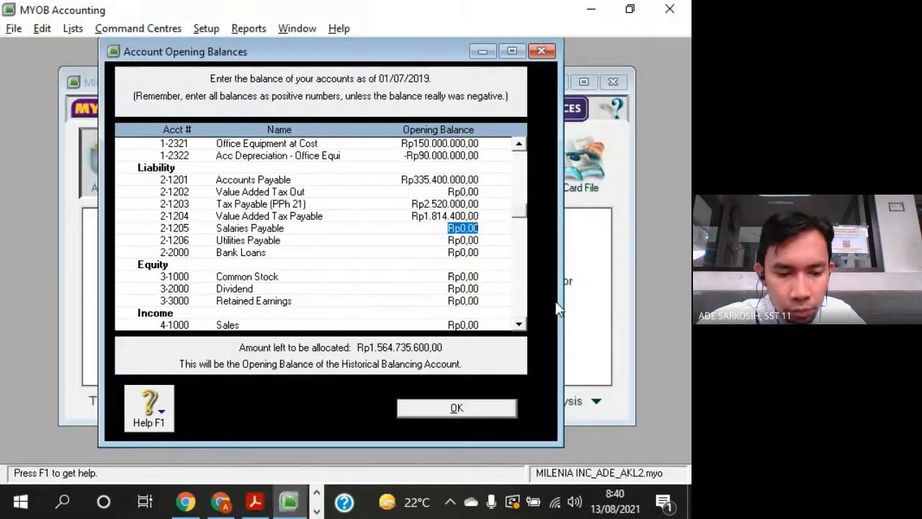
{"action": "key", "text": "alt+Tab"}
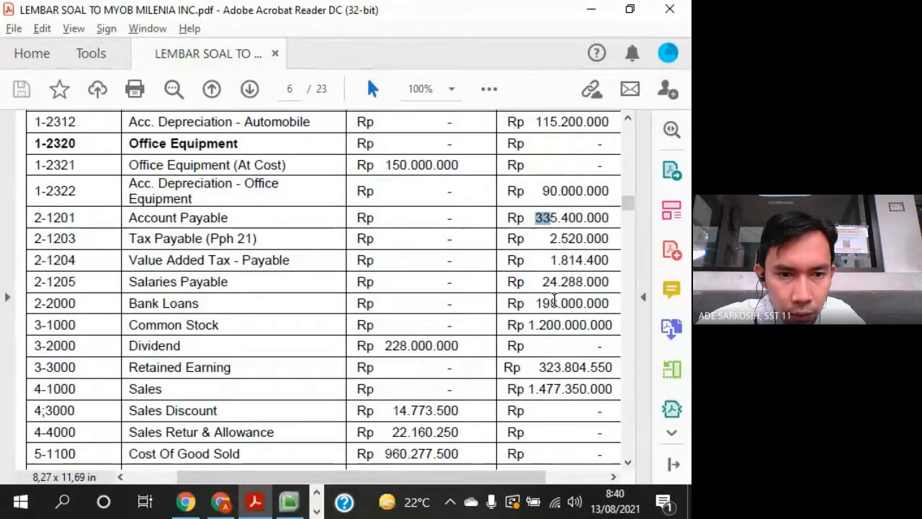
{"action": "key", "text": "alt+Tab"}
{"action": "type", "text": "242"}
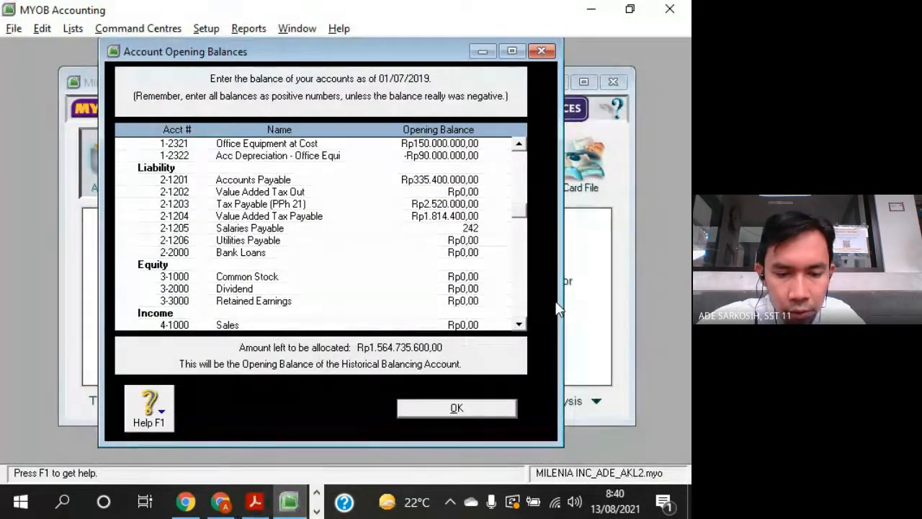
{"action": "type", "text": "88000"}
{"action": "key", "text": "Tab"}
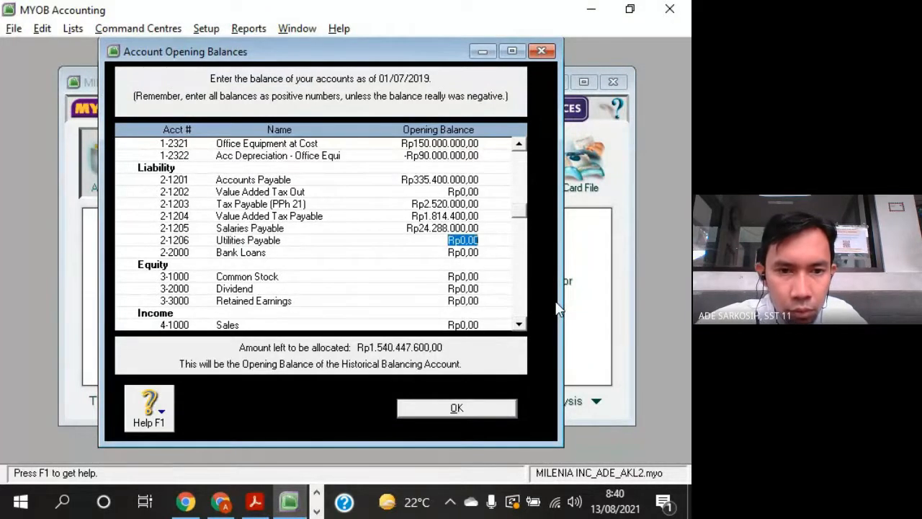
- Skip Utilities Payable, look up Bank Loans in the PDF trial balance and enter its opening balance of 198000000 in MYOB
{"action": "key", "text": "alt+Tab"}
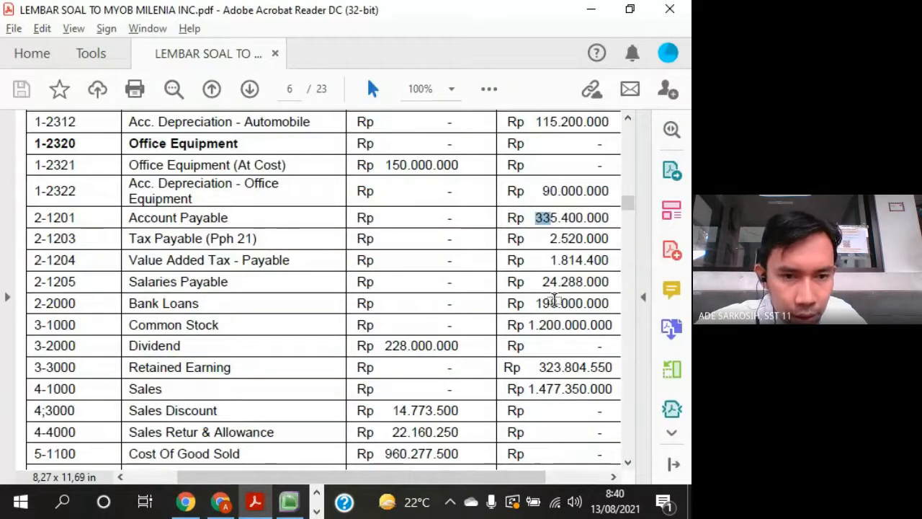
{"action": "key", "text": "alt+Tab"}
{"action": "key", "text": "Tab"}
{"action": "key", "text": "alt+Tab"}
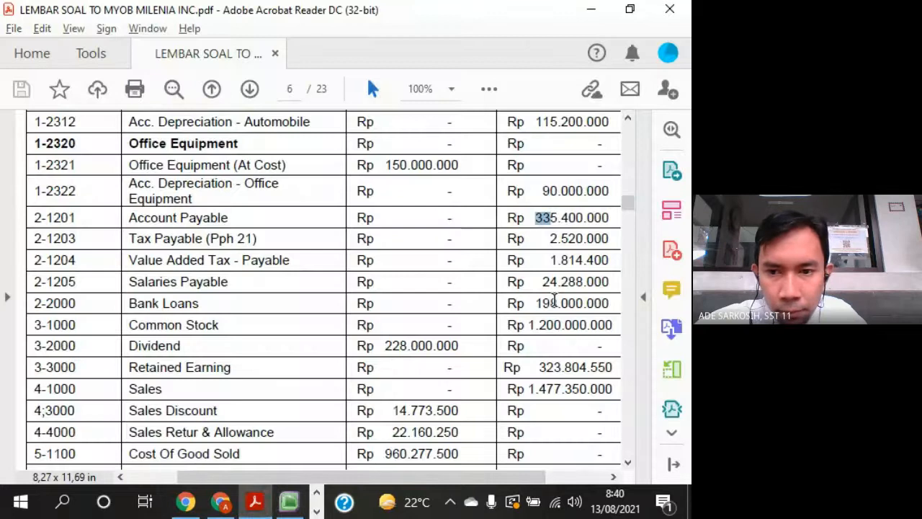
{"action": "key", "text": "alt+Tab"}
{"action": "type", "text": "1"}
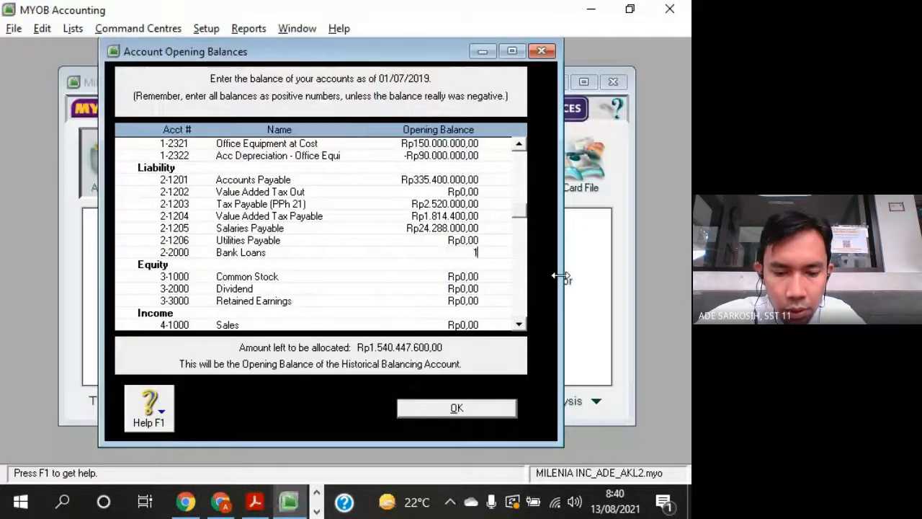
{"action": "type", "text": "98.000.000"}
{"action": "key", "text": "Tab"}
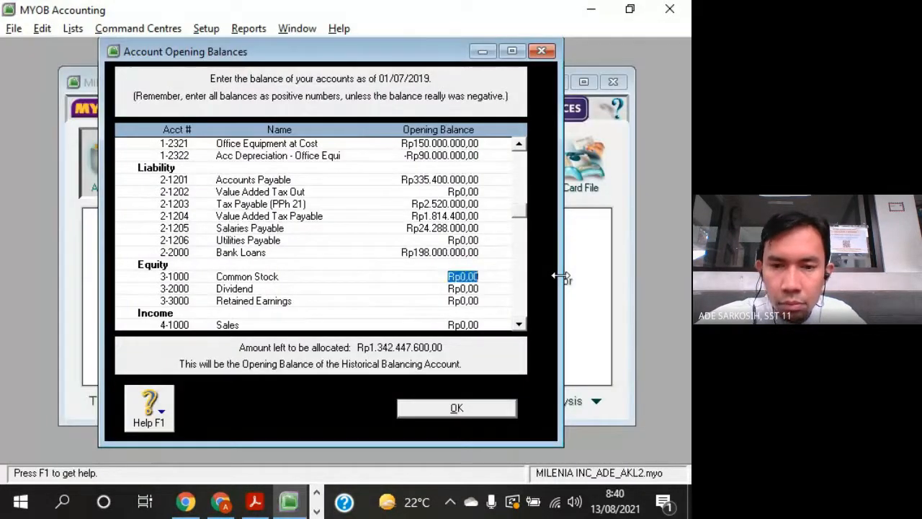
{"action": "key", "text": "alt+Tab"}
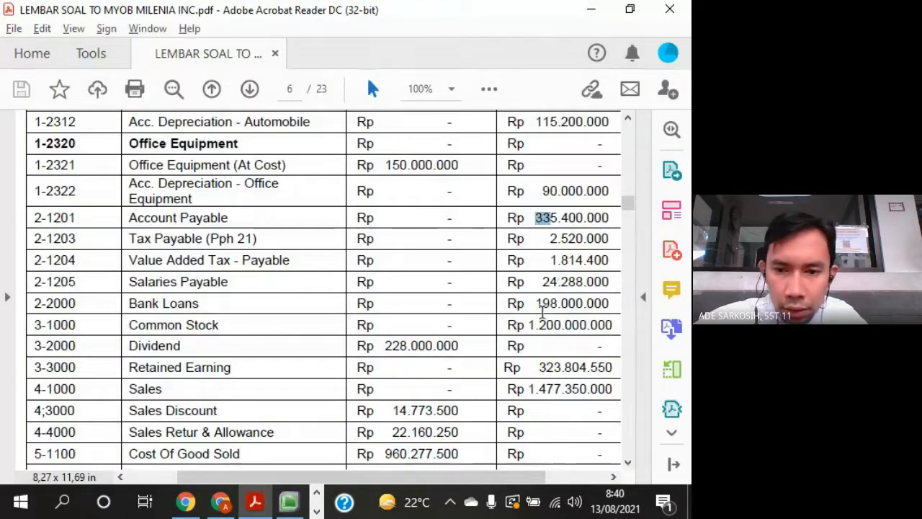
{"action": "key", "text": "alt+Tab"}
{"action": "type", "text": "1200"}
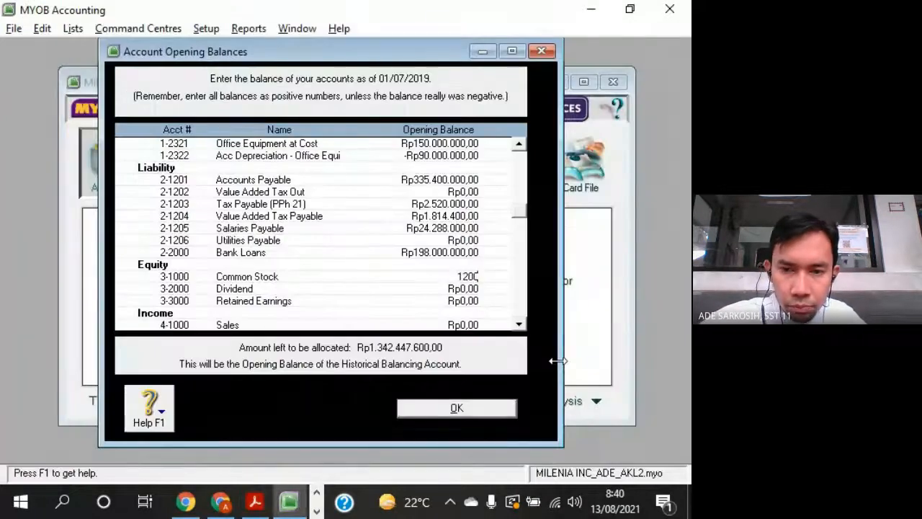
{"action": "type", "text": "000"}
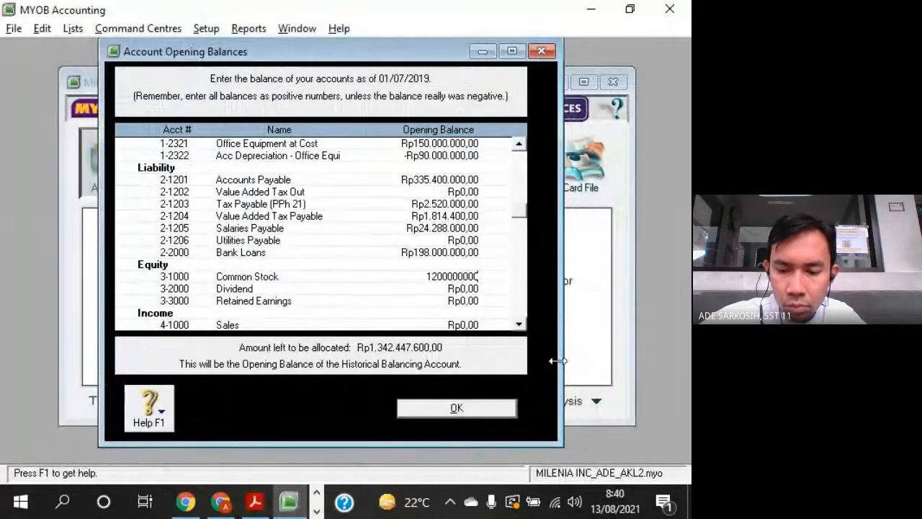
{"action": "type", "text": "000"}
{"action": "key", "text": "Tab"}
- Look up the Dividend debit balance in the PDF trial balance and enter it in MYOB as an opening balance of -228000000
{"action": "key", "text": "alt+Tab"}
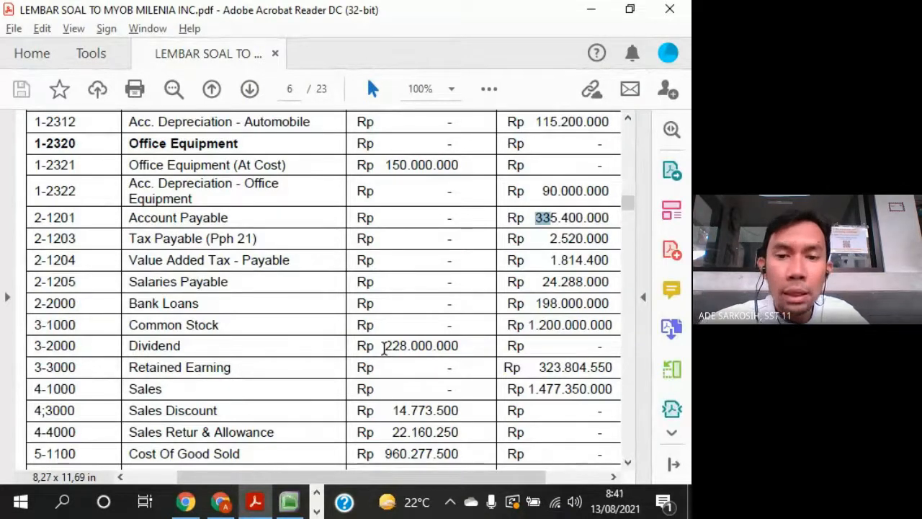
{"action": "left_click_drag", "start_coordinate": [384, 349], "coordinate": [417, 347]}
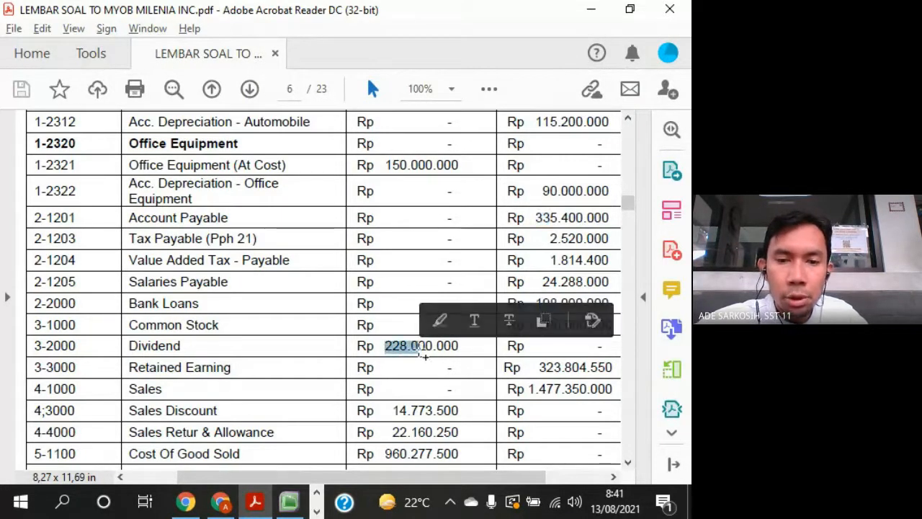
{"action": "key", "text": "alt+Tab"}
{"action": "type", "text": "-22"}
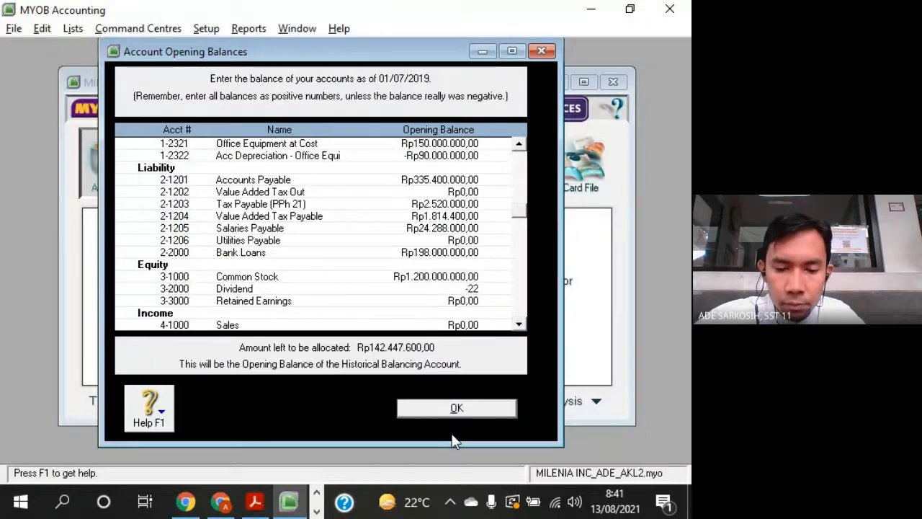
{"action": "type", "text": "8000000"}
{"action": "key", "text": "Tab"}
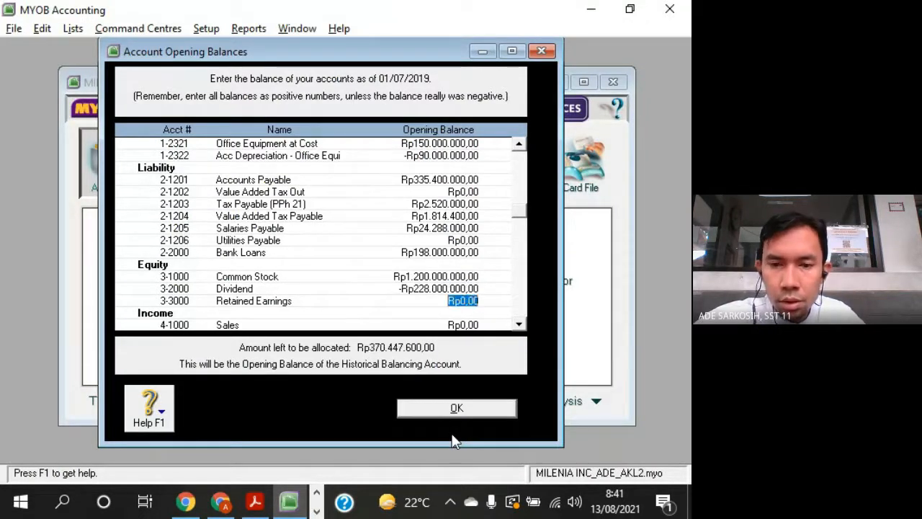
- Look up Retained Earning in the PDF trial balance and enter its opening balance of 323804550 in MYOB
{"action": "key", "text": "alt+Tab"}
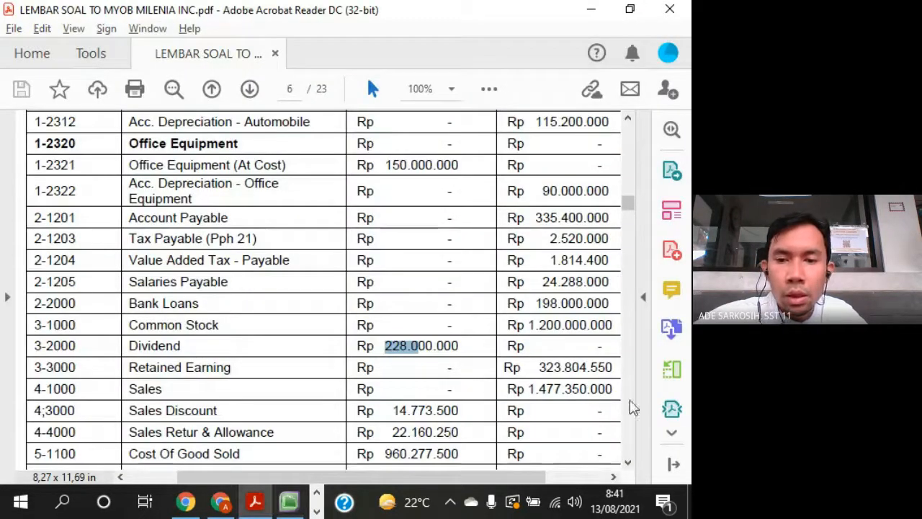
{"action": "double_click", "coordinate": [543, 367]}
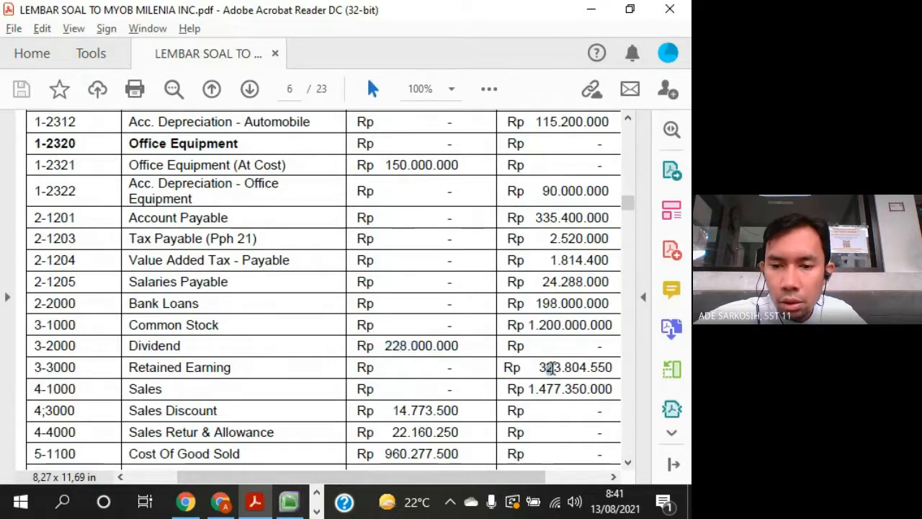
{"action": "key", "text": "alt+Tab"}
{"action": "type", "text": "323"}
{"action": "key", "text": "alt+Tab"}
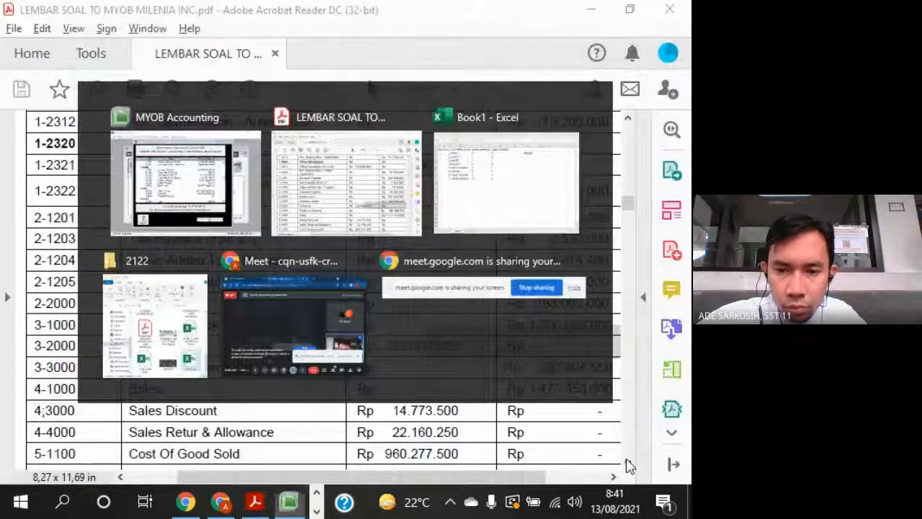
{"action": "key", "text": "alt+Tab"}
{"action": "type", "text": "455"}
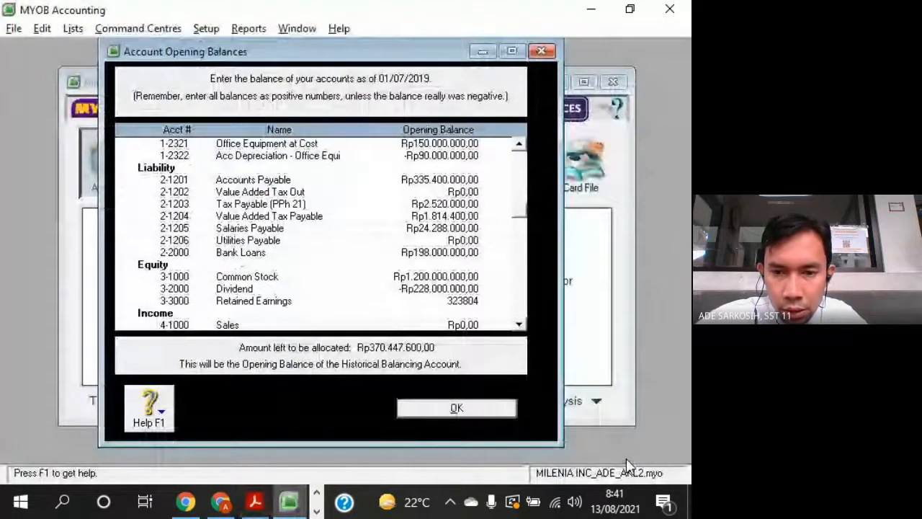
{"action": "key", "text": "alt+Tab"}
{"action": "key", "text": "alt+Tab"}
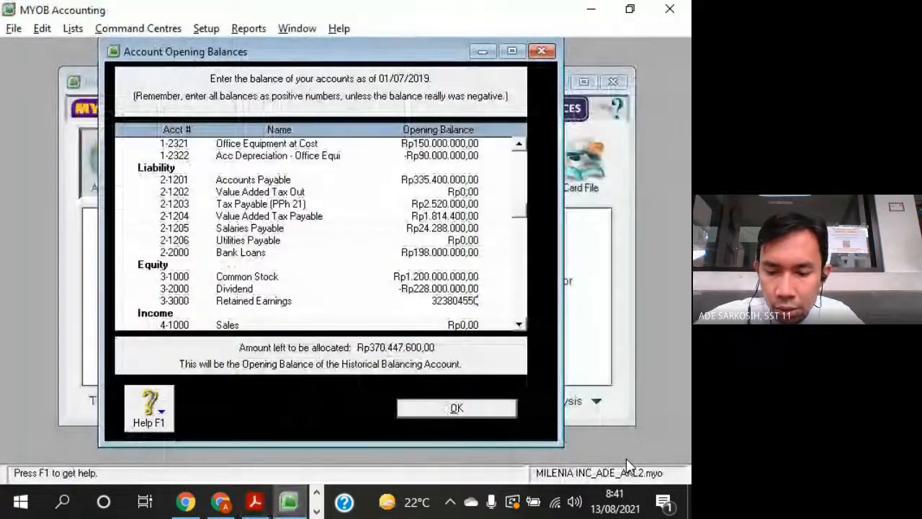
{"action": "type", "text": "0"}
{"action": "key", "text": "Tab"}
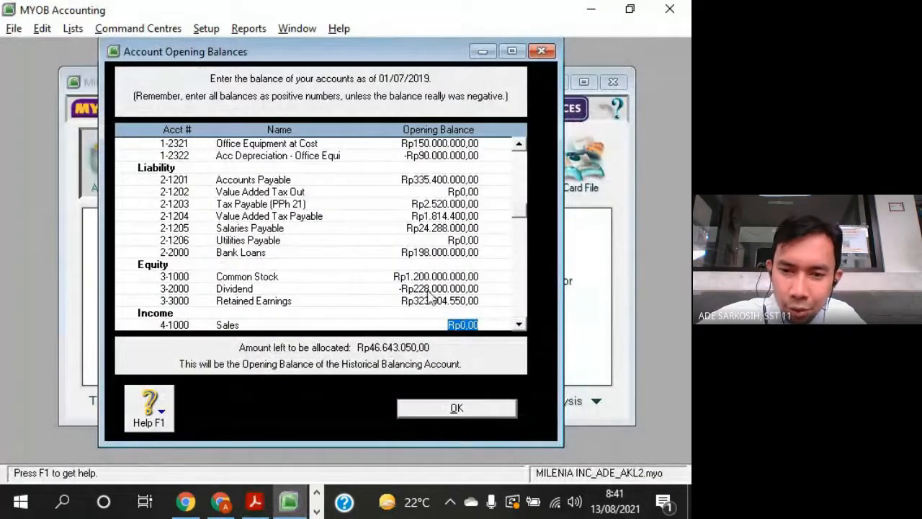
{"action": "left_click", "coordinate": [519, 325]}
{"action": "scroll", "coordinate": [518, 325], "scroll_direction": "down", "scroll_amount": 5}
{"action": "key", "text": "alt+Tab"}
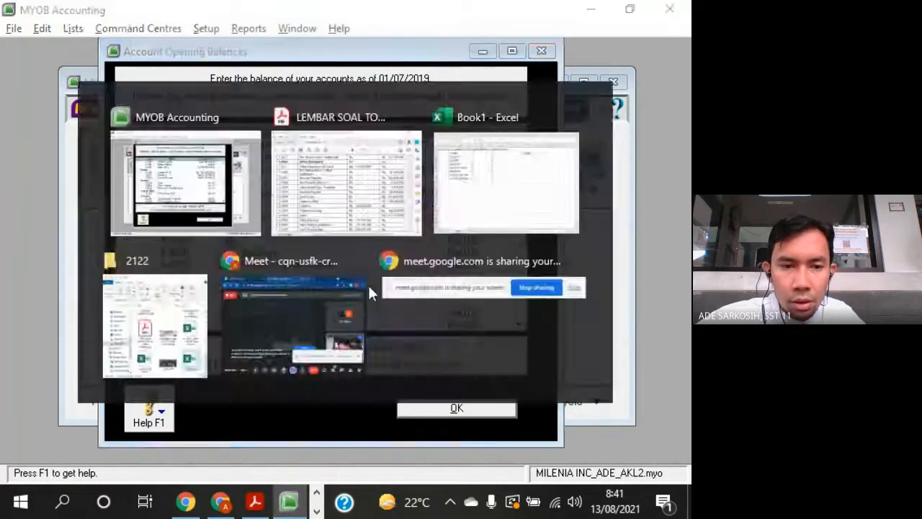
{"action": "scroll", "coordinate": [305, 311], "scroll_direction": "down", "scroll_amount": 3}
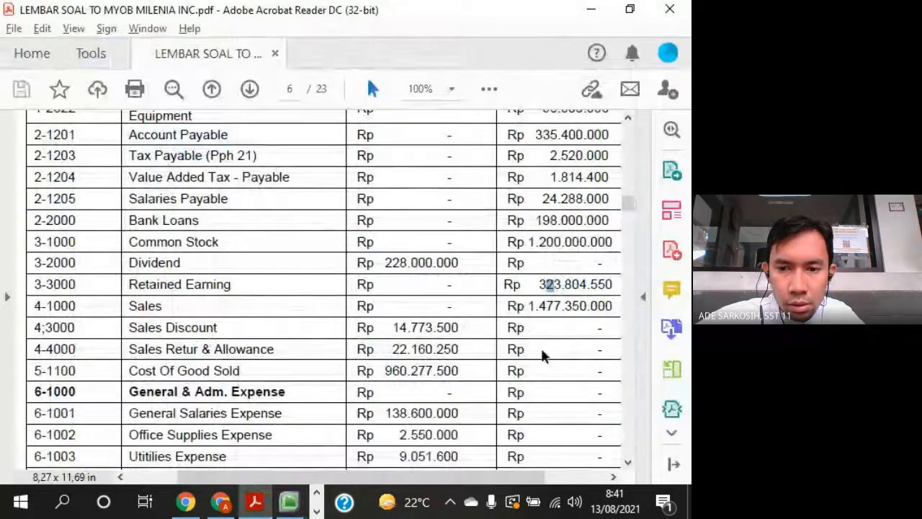
{"action": "key", "text": "alt+Tab"}
{"action": "type", "text": "1477"}
{"action": "key", "text": "alt+Tab"}
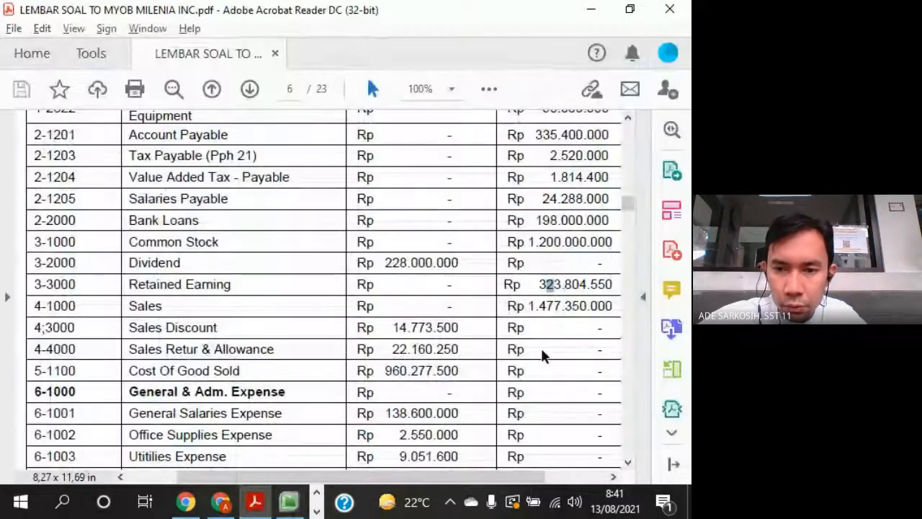
{"action": "key", "text": "alt+Tab"}
{"action": "type", "text": "3"}
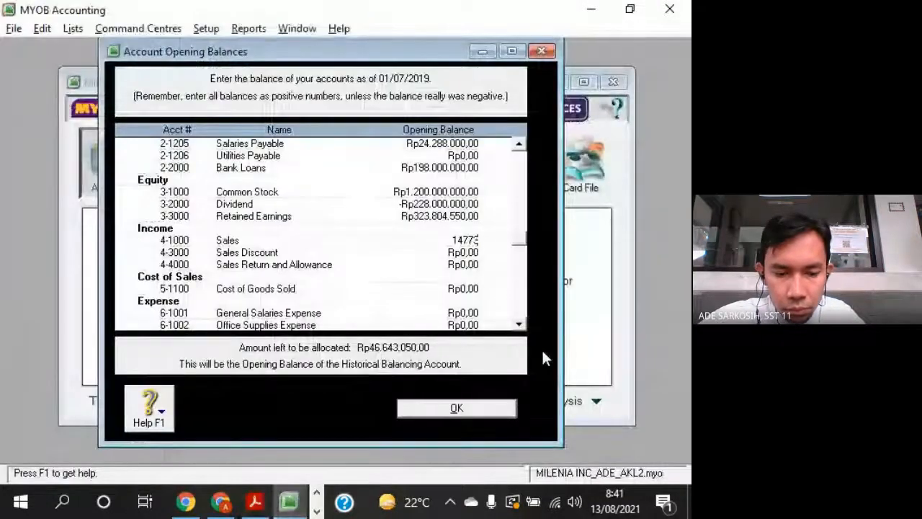
{"action": "type", "text": "50000"}
{"action": "key", "text": "Tab"}
- Look up the Sales Discount debit balance in the PDF trial balance and enter it in MYOB as an opening balance of -14773500
{"action": "key", "text": "alt+Tab"}
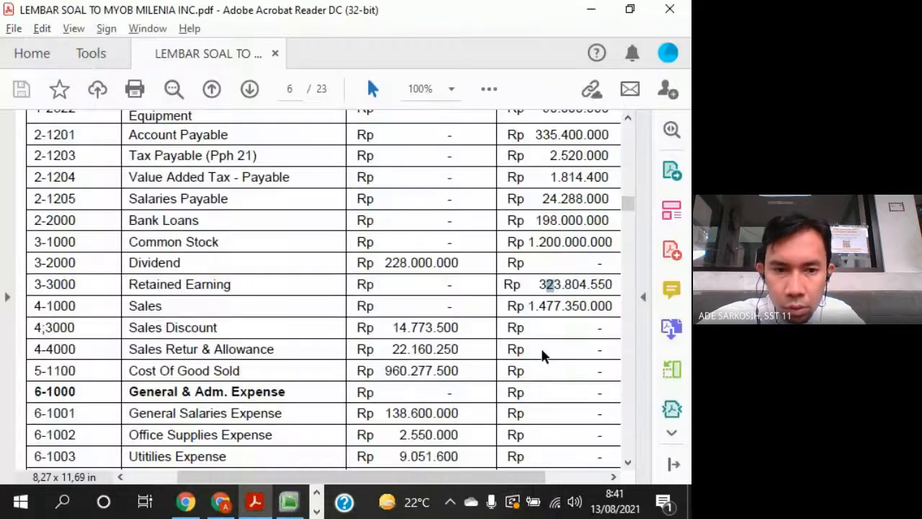
{"action": "key", "text": "alt+Tab"}
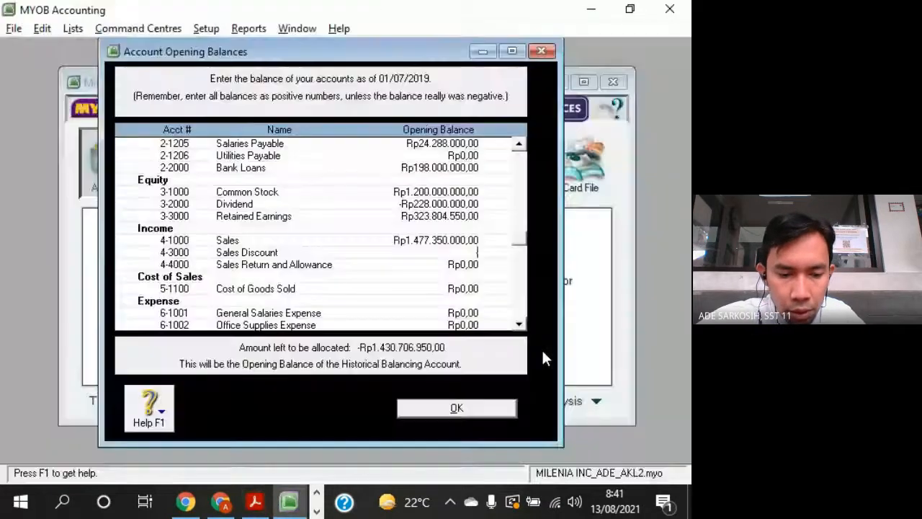
{"action": "type", "text": "-14773"}
{"action": "key", "text": "alt+Tab"}
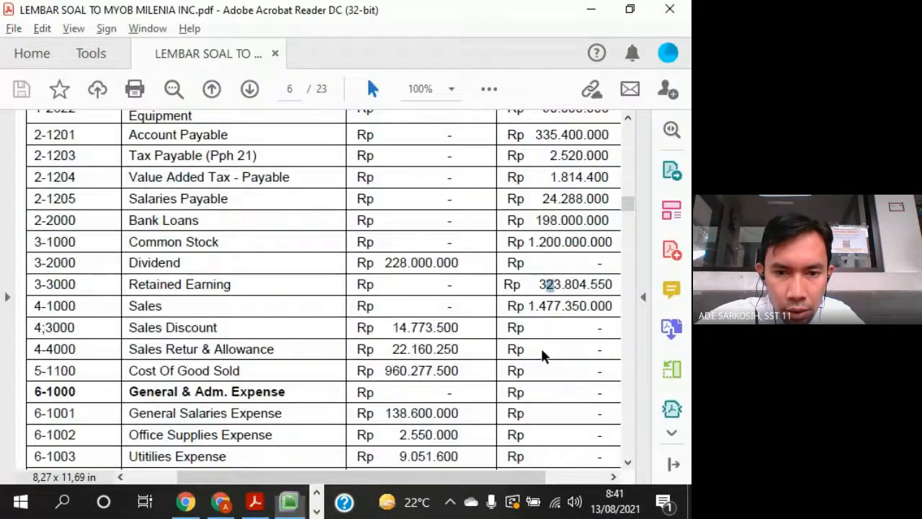
{"action": "key", "text": "alt+Tab"}
{"action": "type", "text": "500"}
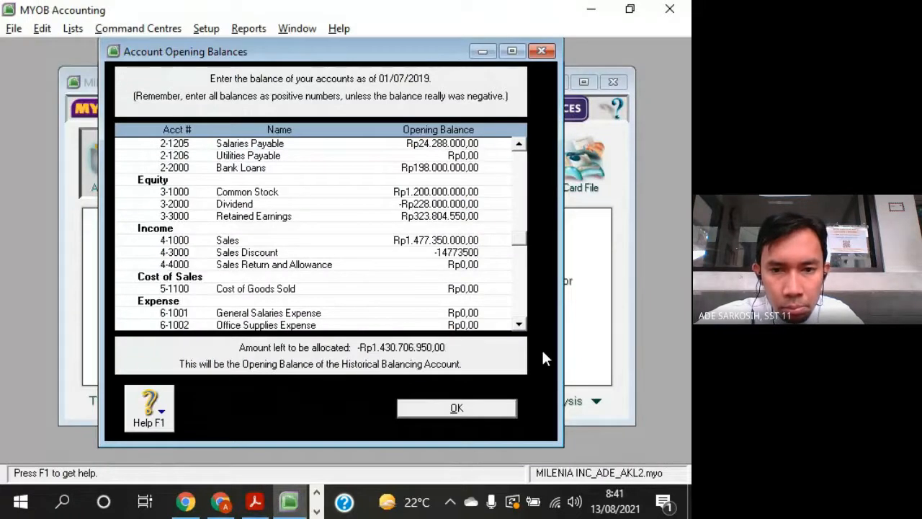
{"action": "key", "text": "Tab"}
- Look up the Sales Return and Allowance debit balance in the PDF trial balance and enter it in MYOB as an opening balance of -22160250
{"action": "key", "text": "alt+Tab"}
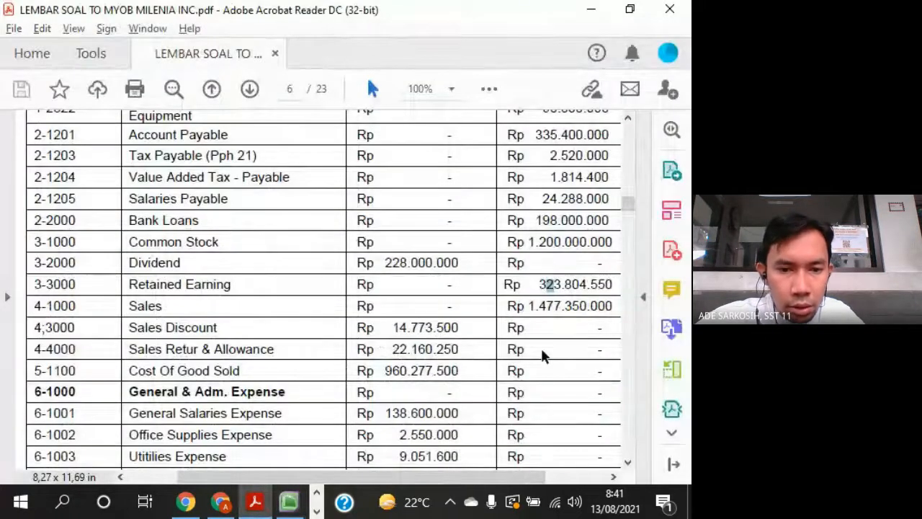
{"action": "key", "text": "alt+Tab"}
{"action": "type", "text": "-221"}
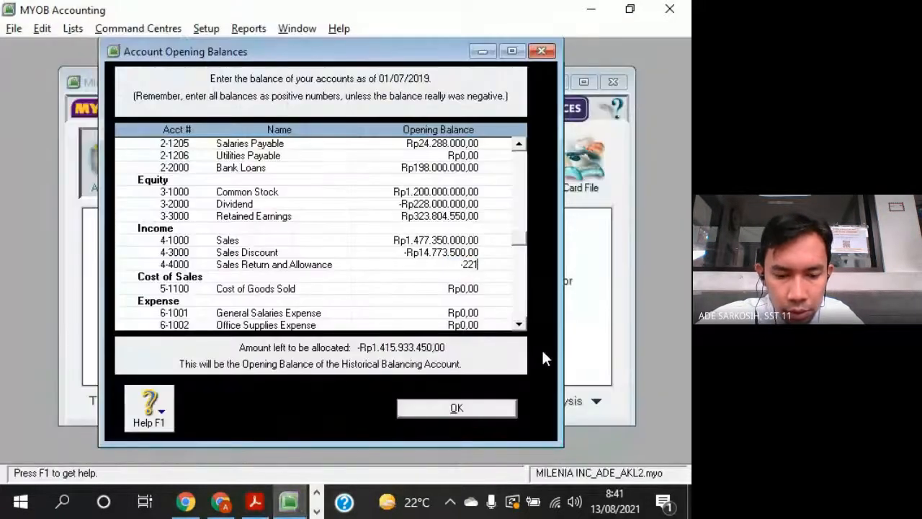
{"action": "type", "text": "60"}
{"action": "key", "text": "alt+Tab"}
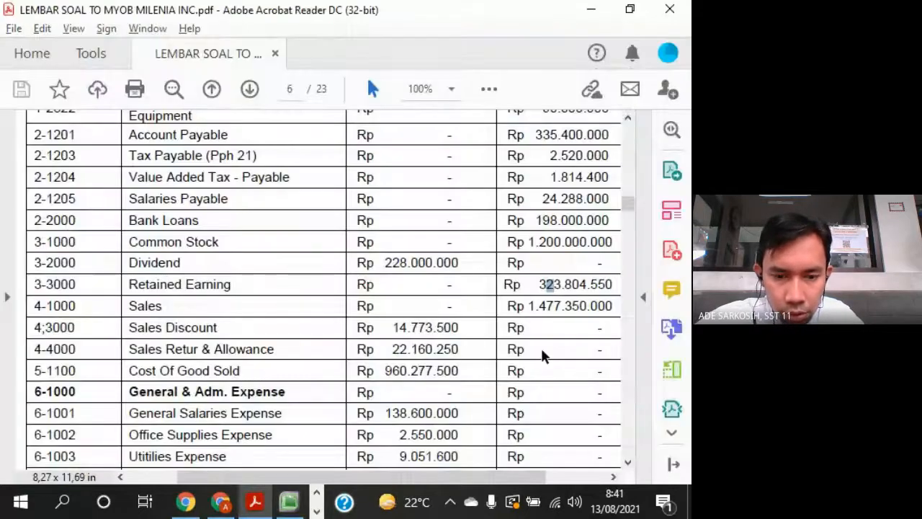
{"action": "key", "text": "alt+Tab"}
{"action": "type", "text": "250"}
{"action": "key", "text": "Tab"}
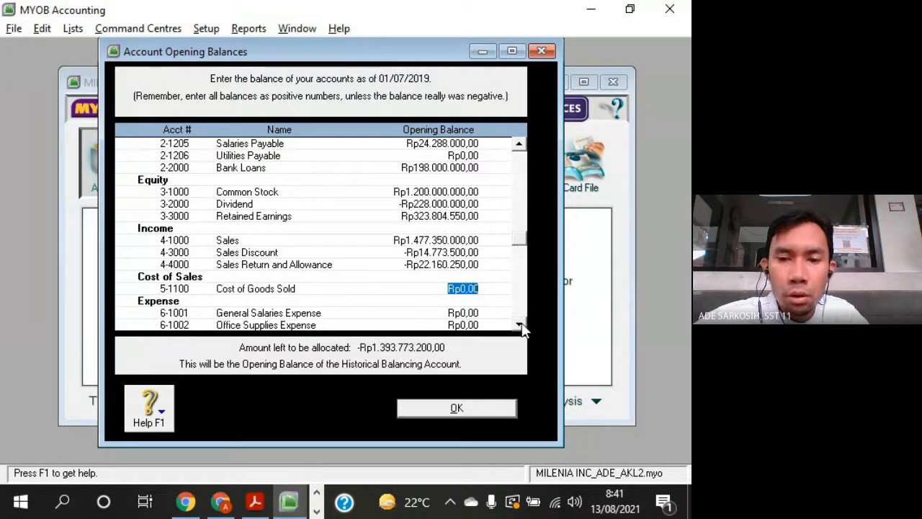
- Look up Cost of Goods Sold in the PDF trial balance and enter its opening balance of 960277500 in MYOB
{"action": "left_click", "coordinate": [519, 325]}
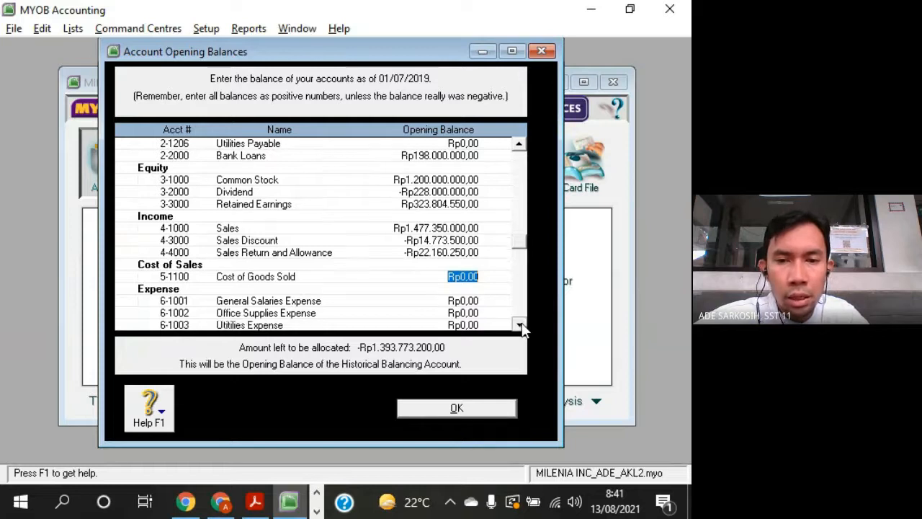
{"action": "left_click", "coordinate": [438, 240]}
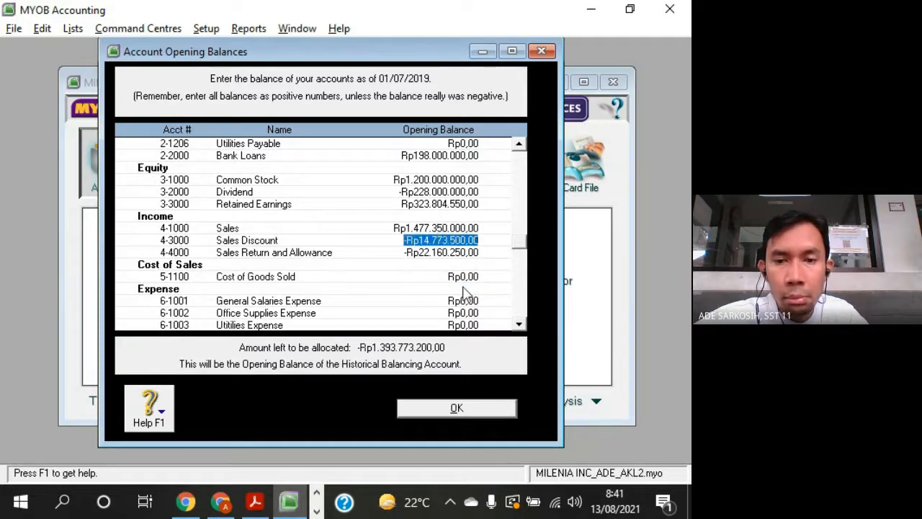
{"action": "left_click", "coordinate": [520, 325]}
{"action": "left_click", "coordinate": [519, 325]}
{"action": "left_click", "coordinate": [520, 325]}
{"action": "left_click", "coordinate": [519, 325]}
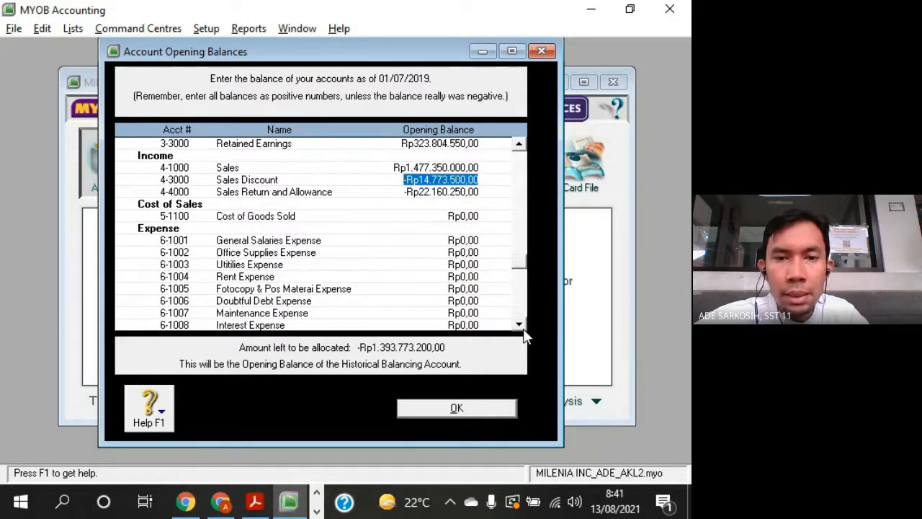
{"action": "left_click", "coordinate": [454, 216]}
{"action": "key", "text": "alt+Tab"}
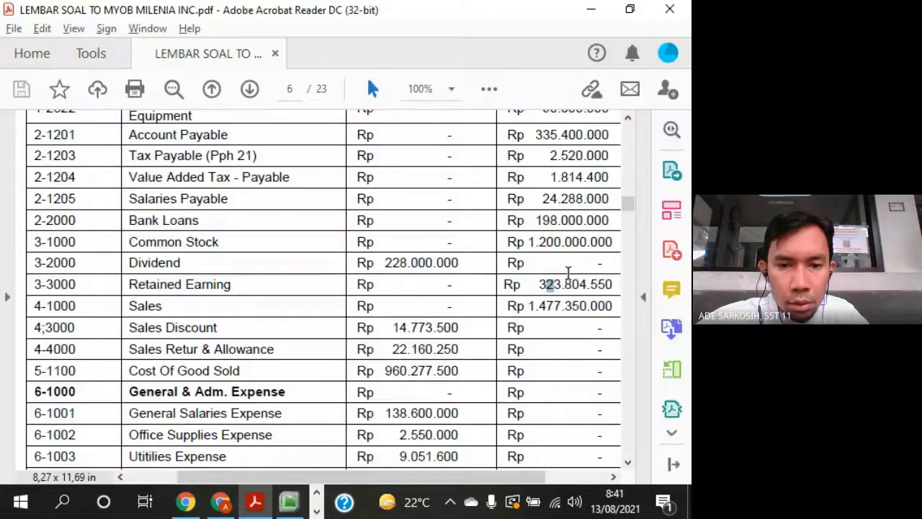
{"action": "key", "text": "alt+Tab"}
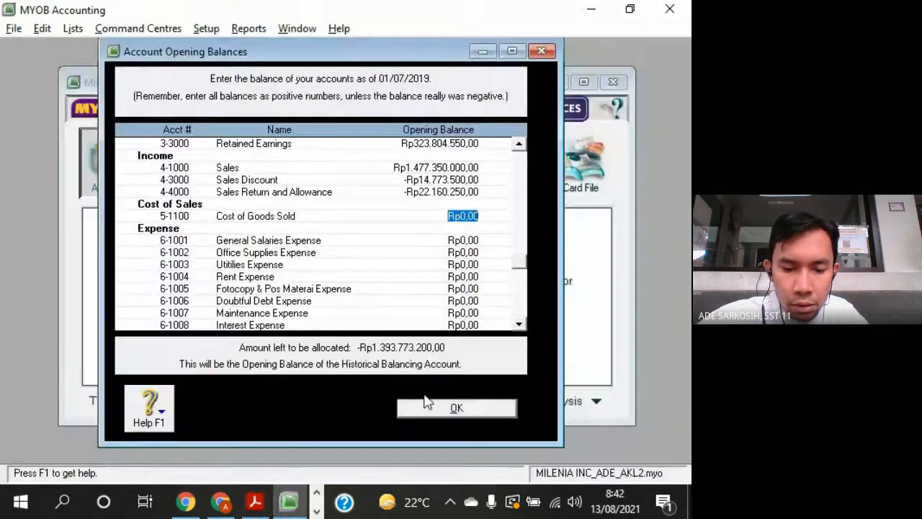
{"action": "type", "text": "960"}
{"action": "key", "text": "alt+Tab"}
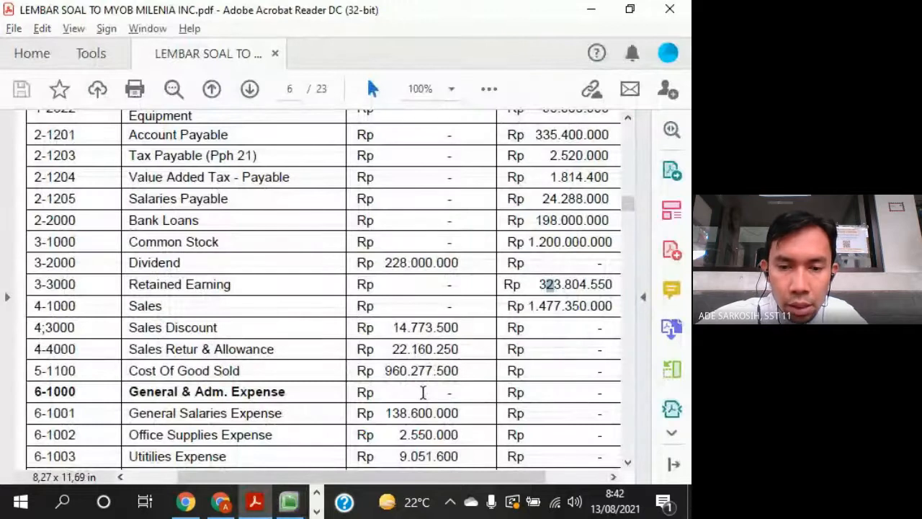
{"action": "key", "text": "alt+Tab"}
{"action": "type", "text": "0277"}
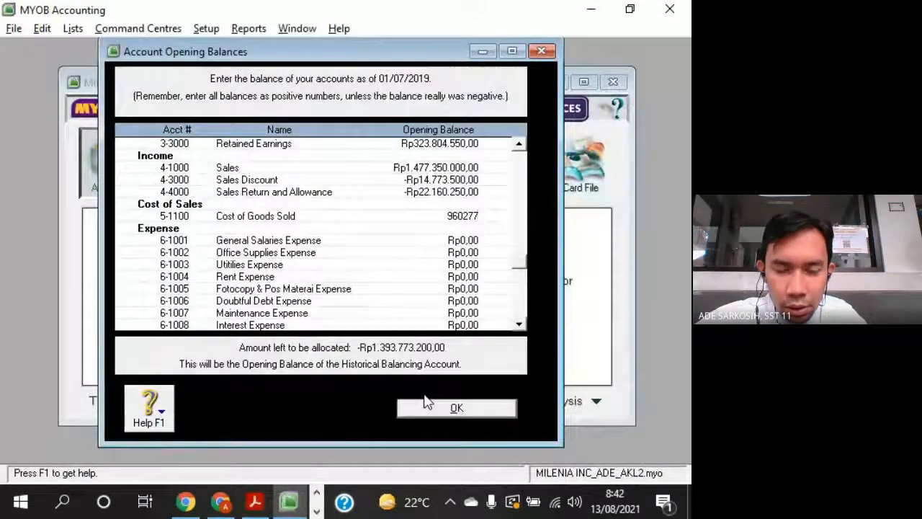
{"action": "key", "text": "alt+Tab"}
{"action": "key", "text": "alt+Tab"}
{"action": "type", "text": "500"}
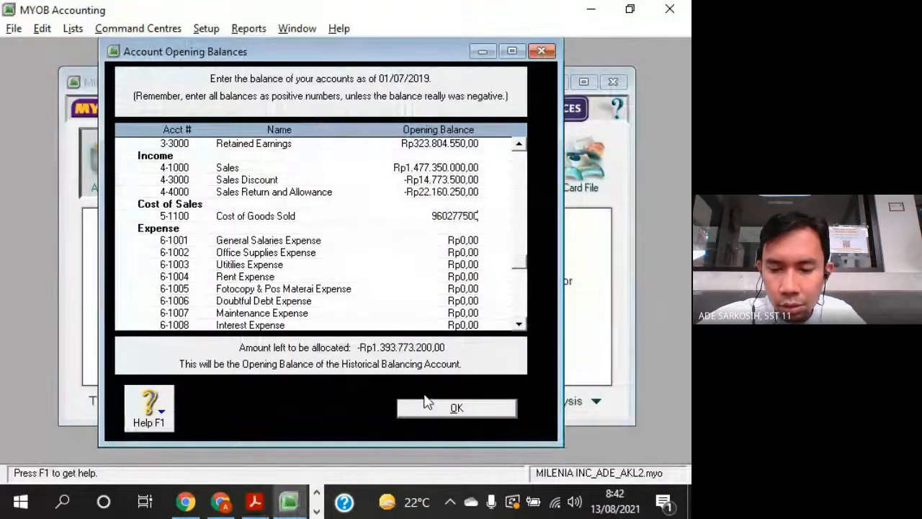
{"action": "key", "text": "Tab"}
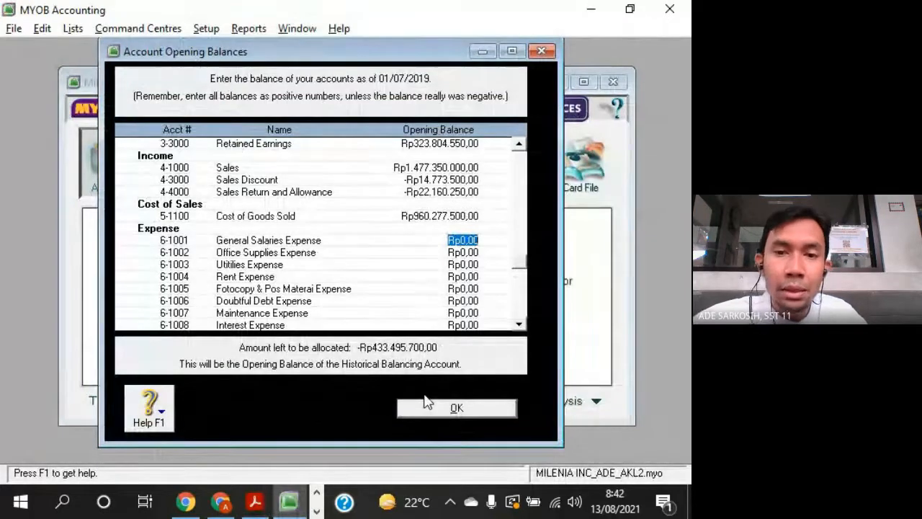
- Look up General Salaries Expense in the PDF trial balance and enter its opening balance of 138600000 in MYOB
{"action": "left_click", "coordinate": [520, 325]}
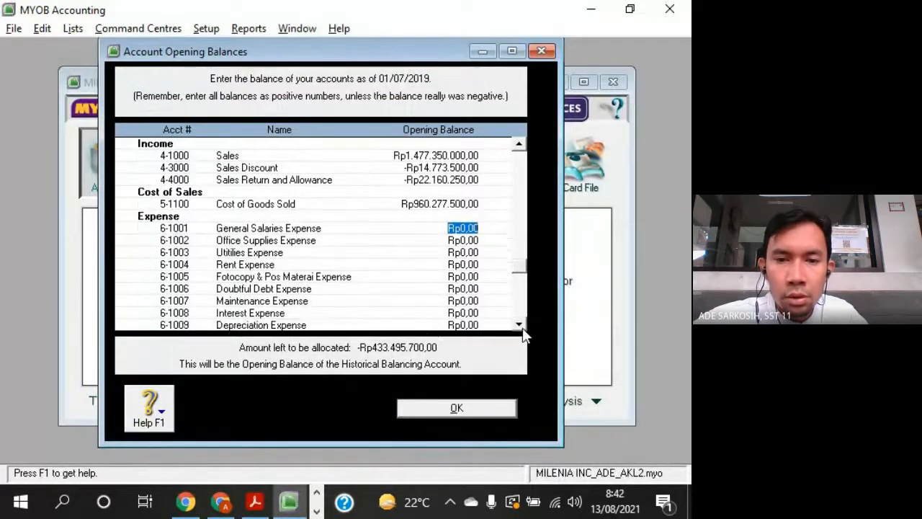
{"action": "left_click", "coordinate": [520, 326]}
{"action": "left_click", "coordinate": [520, 326]}
{"action": "left_click", "coordinate": [520, 325]}
{"action": "left_click", "coordinate": [520, 326]}
{"action": "left_click", "coordinate": [520, 326]}
{"action": "left_click", "coordinate": [520, 326]}
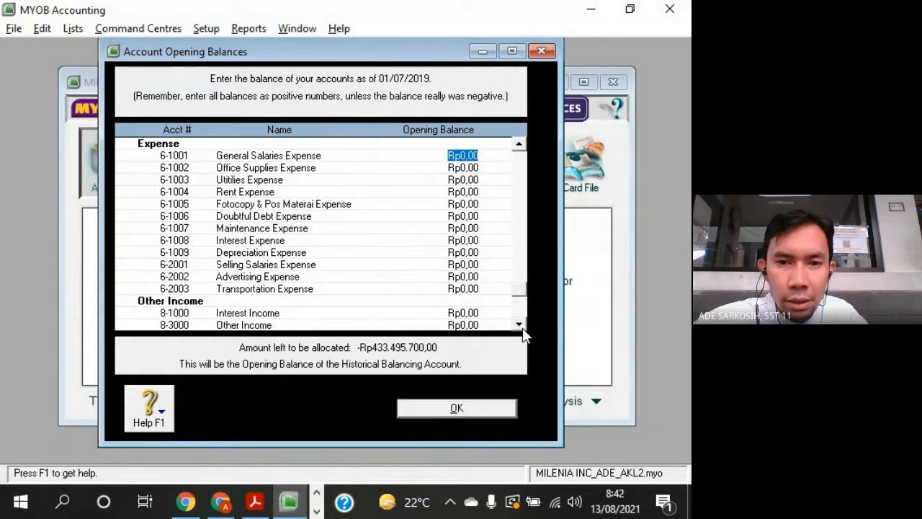
{"action": "key", "text": "alt+Tab"}
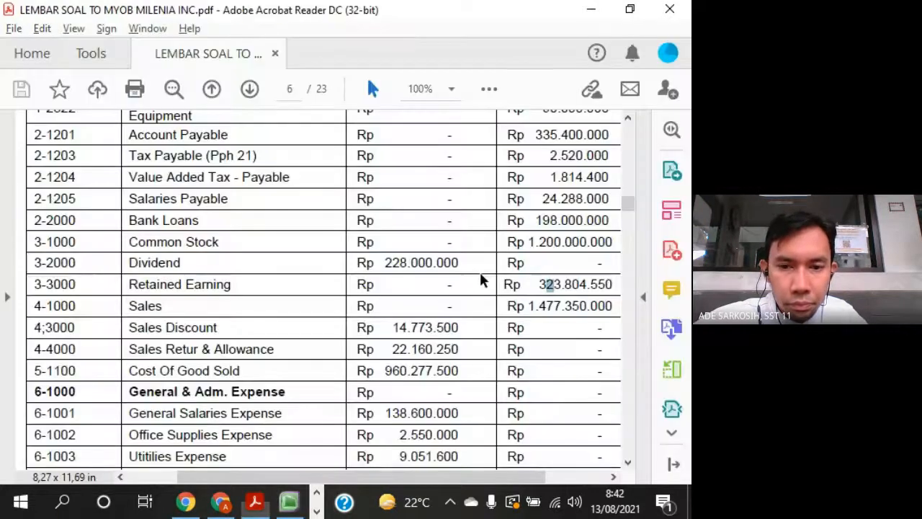
{"action": "scroll", "coordinate": [527, 408], "scroll_direction": "down", "scroll_amount": 2}
{"action": "scroll", "coordinate": [526, 408], "scroll_direction": "down", "scroll_amount": 4}
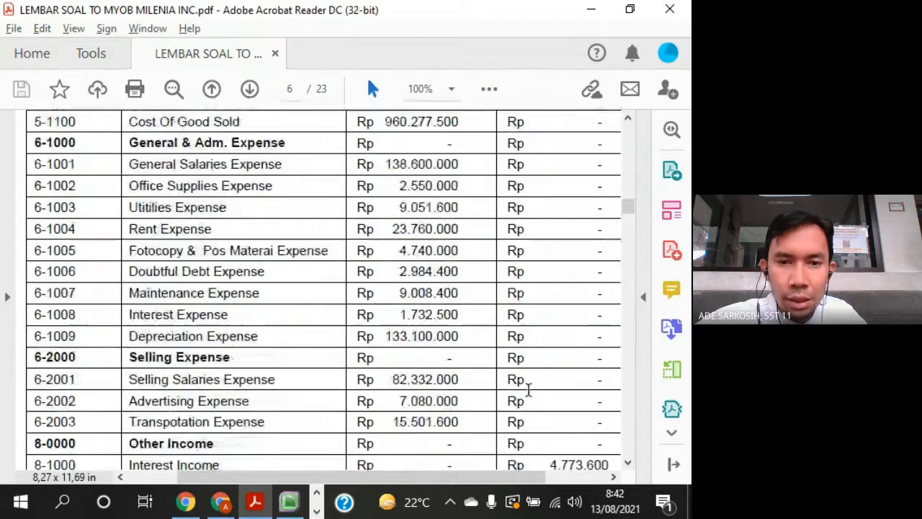
{"action": "key", "text": "alt+Tab"}
{"action": "type", "text": "1"}
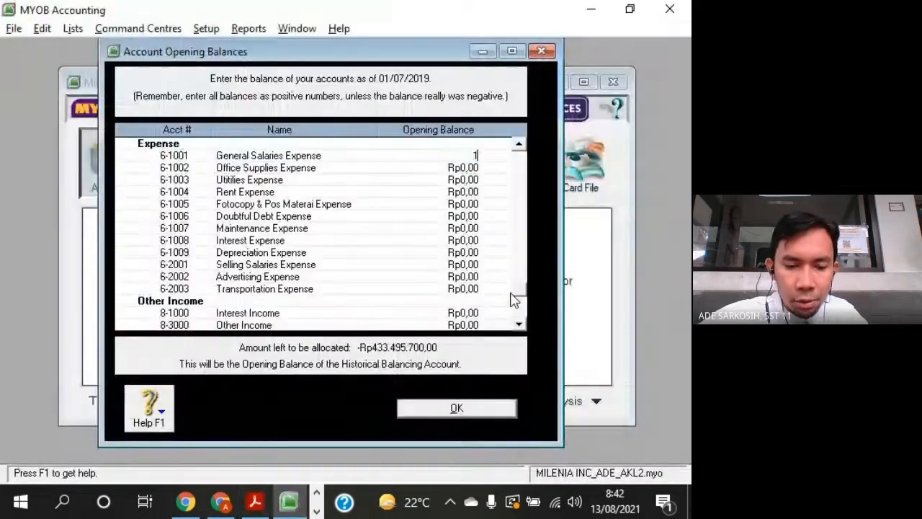
{"action": "type", "text": "38.600"}
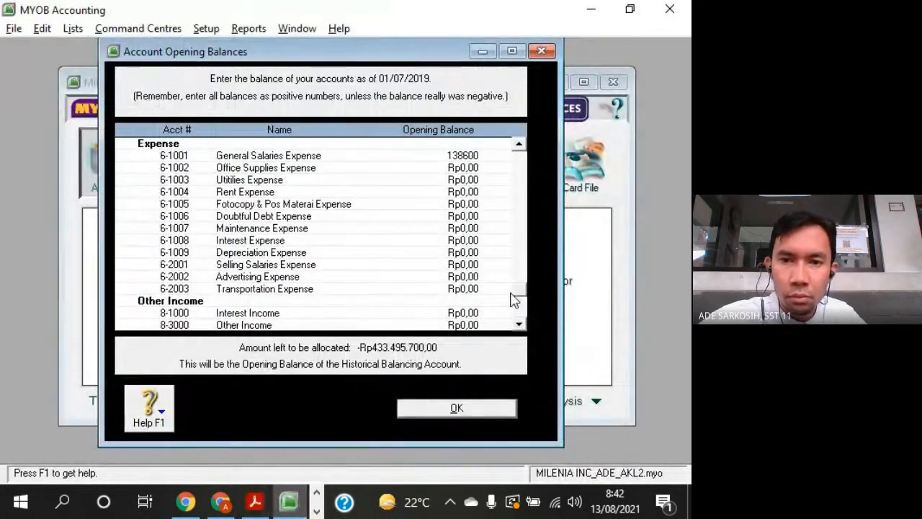
{"action": "type", "text": ".0000"}
{"action": "key", "text": "Tab"}
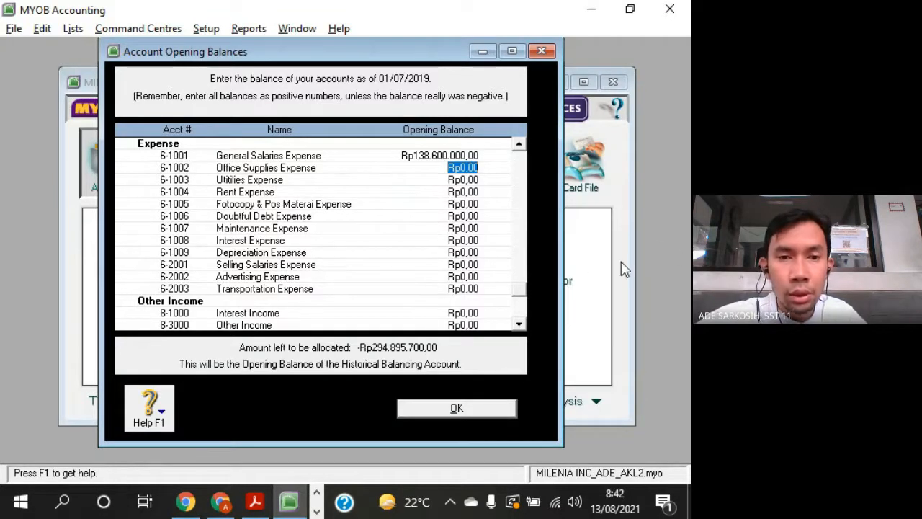
- Look up Office Supplies Expense in the PDF trial balance and enter its opening balance of 2550000 in MYOB
{"action": "key", "text": "alt+Tab"}
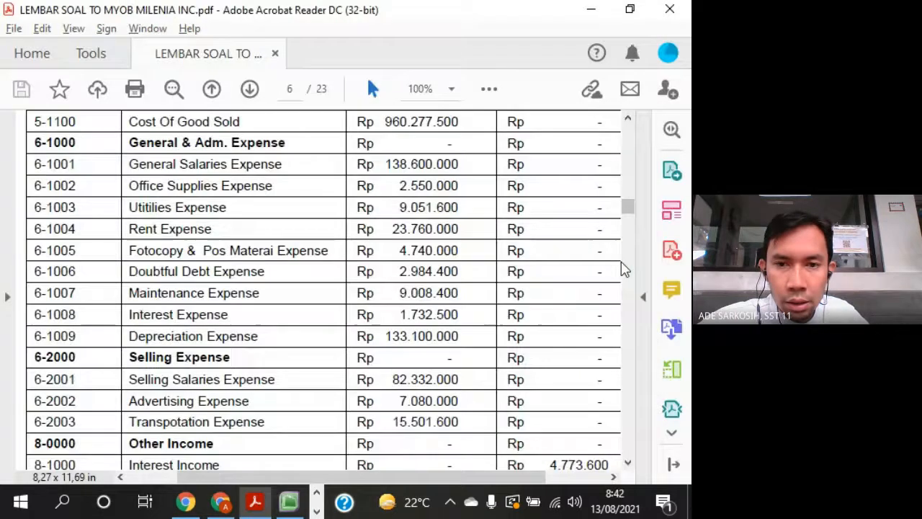
{"action": "key", "text": "alt+Tab"}
{"action": "type", "text": "2550"}
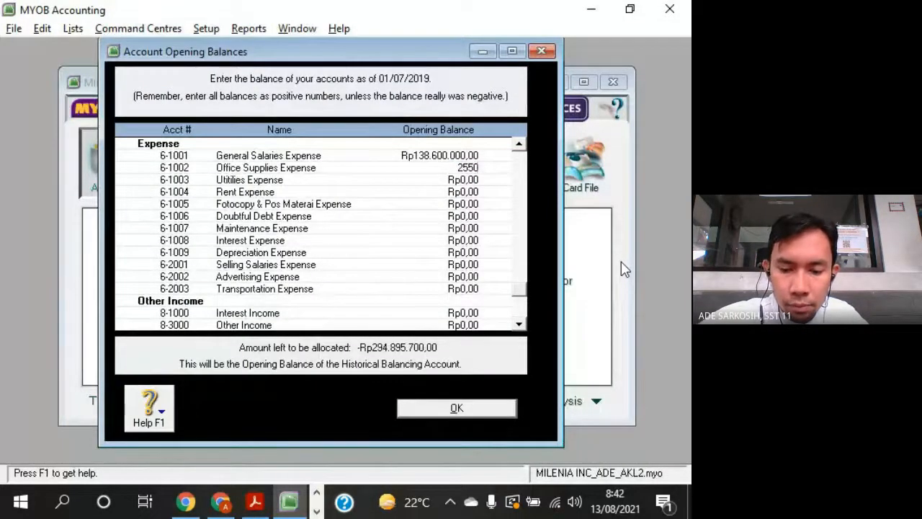
{"action": "key", "text": "Tab"}
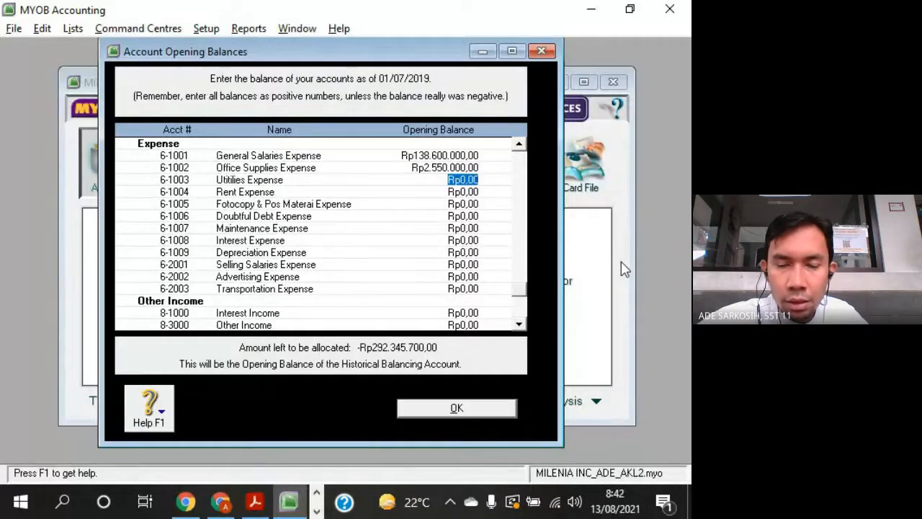
- Look up Utitilies Expense in the PDF trial balance and enter its opening balance of 9051600 in MYOB
{"action": "key", "text": "alt+Tab"}
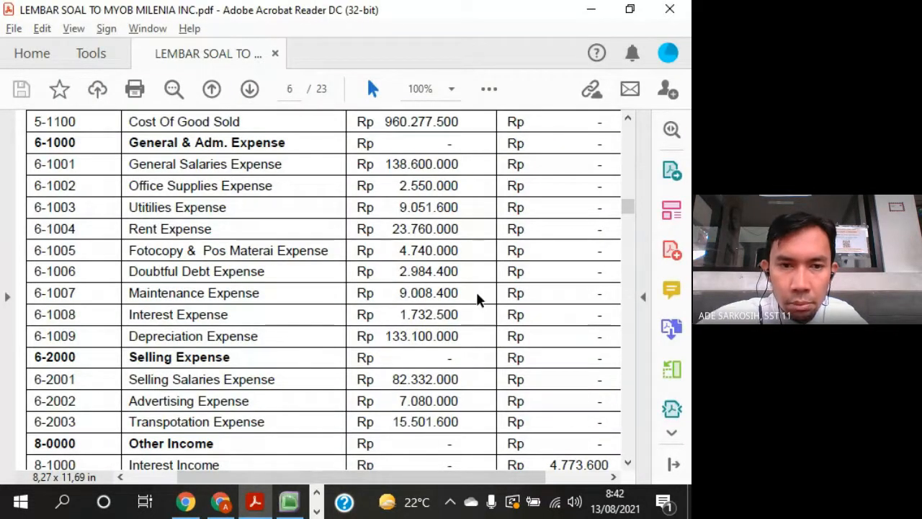
{"action": "key", "text": "alt+Tab"}
{"action": "type", "text": "9051"}
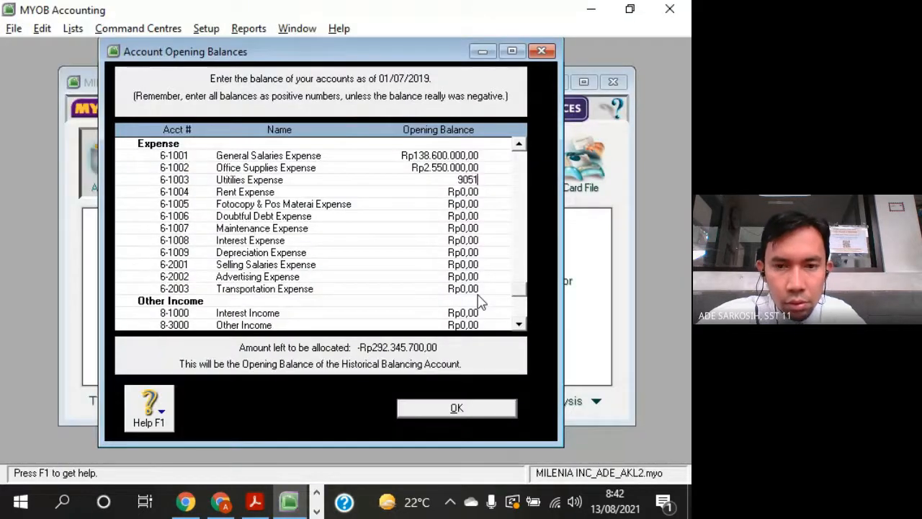
{"action": "key", "text": "alt+Tab"}
- Look up Rent Expense in the PDF trial balance and enter its opening balance of 23760000 in MYOB
{"action": "key", "text": "alt+Tab"}
{"action": "type", "text": "6"}
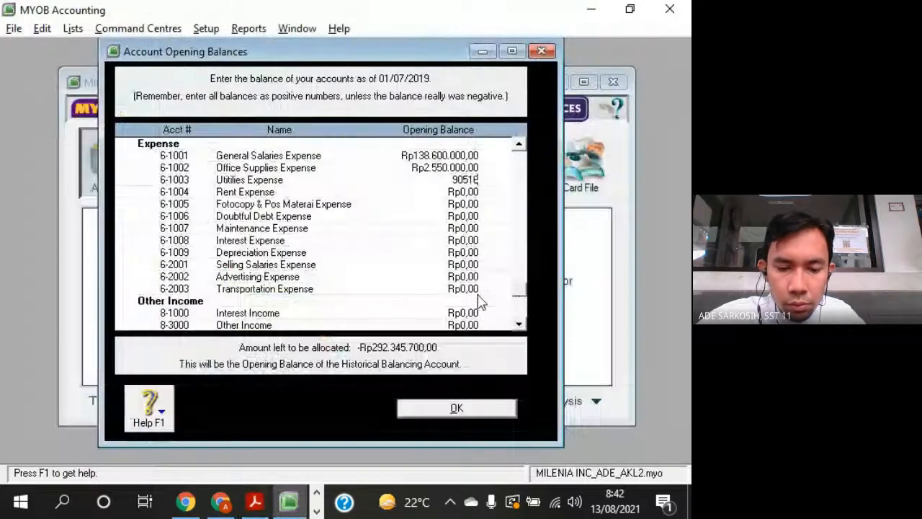
{"action": "type", "text": "00"}
{"action": "key", "text": "Tab"}
{"action": "key", "text": "alt+Tab"}
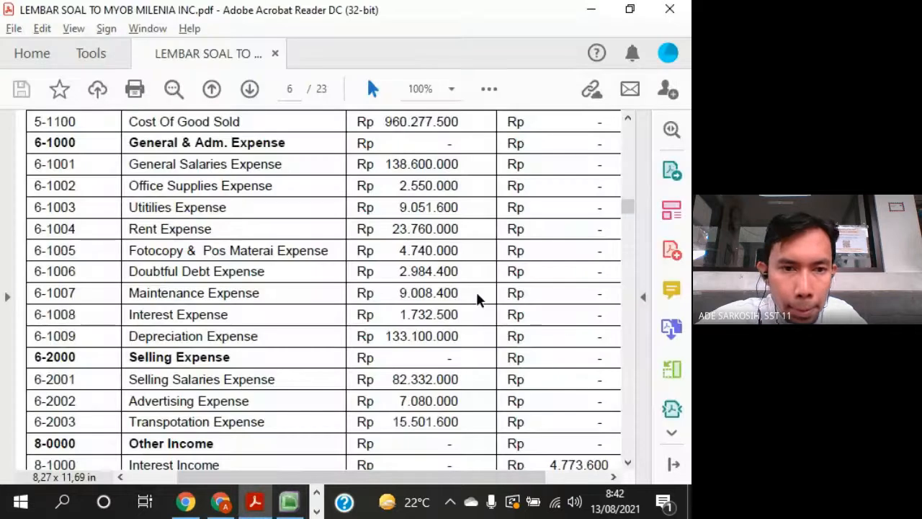
{"action": "key", "text": "alt+Tab"}
{"action": "type", "text": "23."}
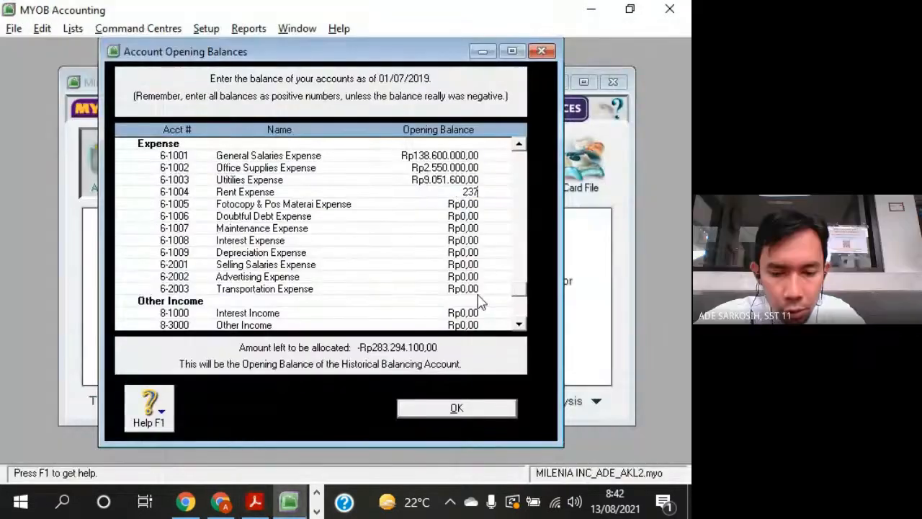
{"action": "type", "text": "760.000"}
{"action": "key", "text": "Tab"}
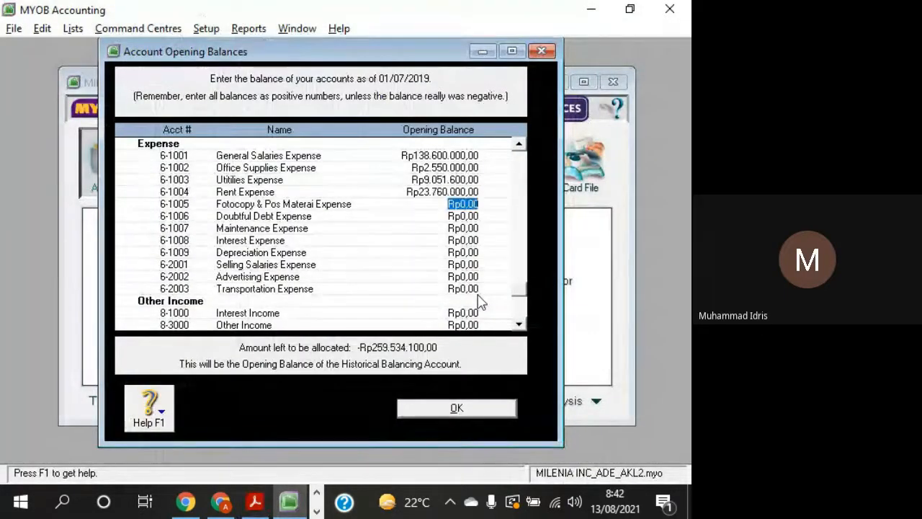
- Look up Fotocopy & Pos Materai Expense in the PDF trial balance and enter its opening balance of 4740000 in MYOB
{"action": "key", "text": "alt+Tab"}
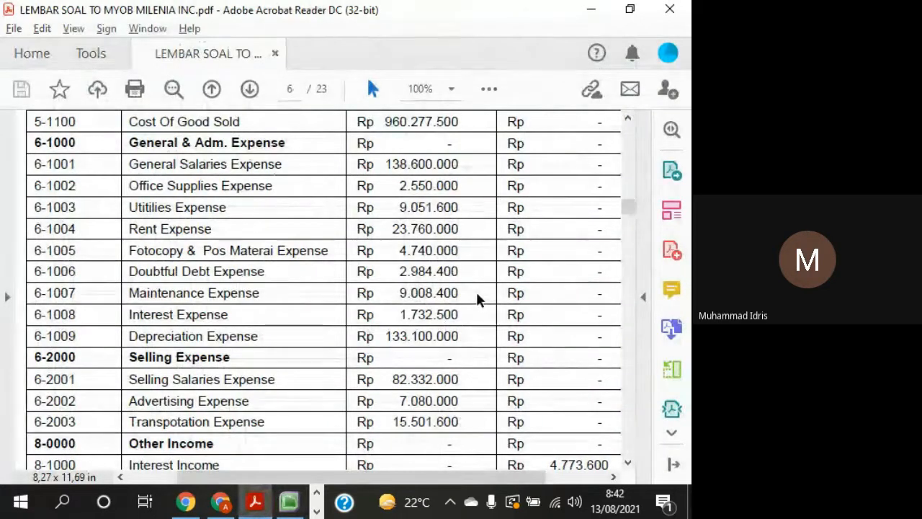
{"action": "key", "text": "alt+Tab"}
{"action": "type", "text": "4.740."}
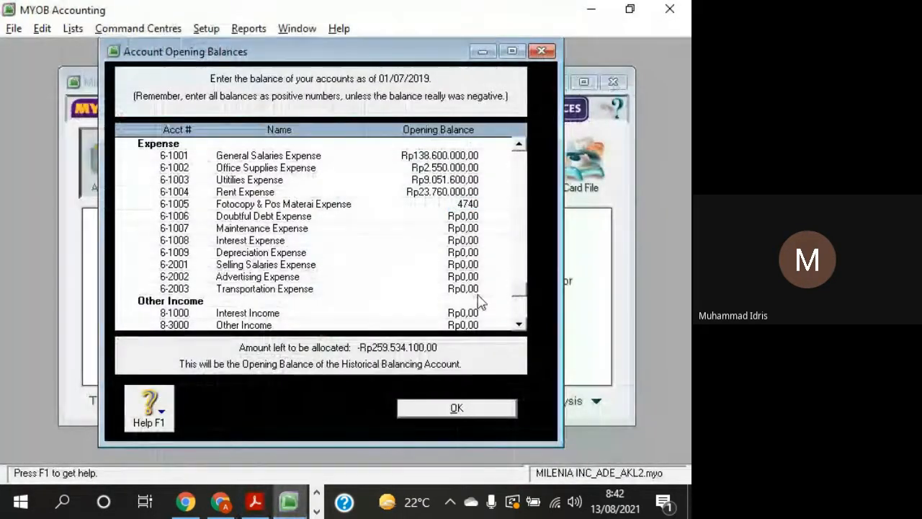
{"action": "type", "text": "000"}
{"action": "key", "text": "Tab"}
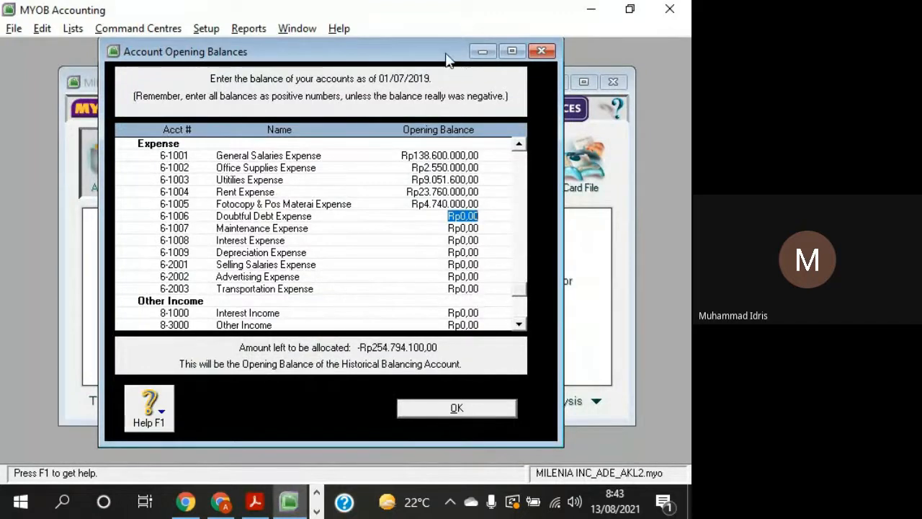
- Move the Account Opening Balances window slightly and minimize it to reveal the Command Centre
{"action": "left_click_drag", "start_coordinate": [441, 54], "coordinate": [454, 77]}
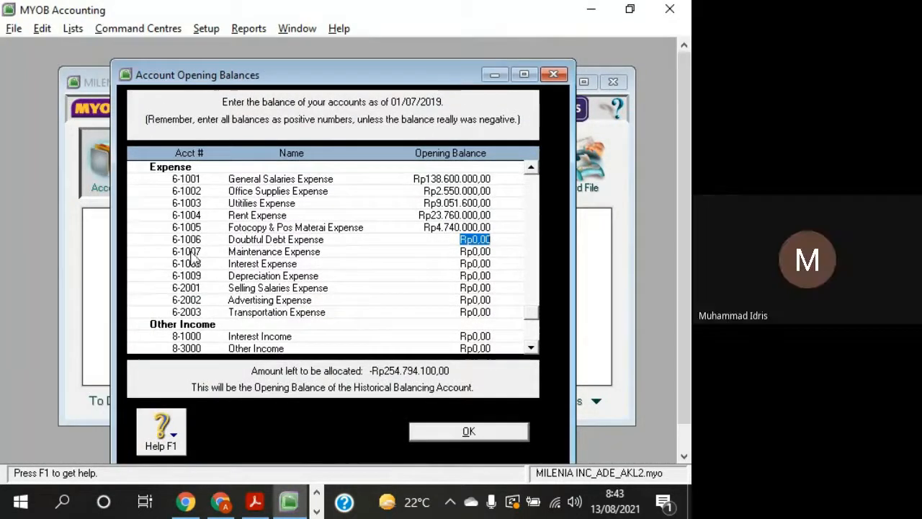
{"action": "left_click", "coordinate": [495, 74]}
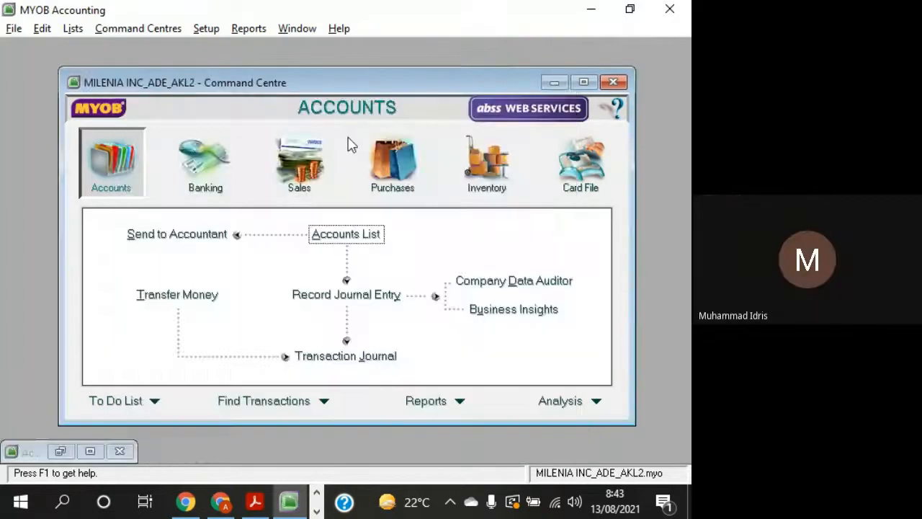
{"action": "left_click", "coordinate": [62, 452]}
{"action": "left_click", "coordinate": [495, 74]}
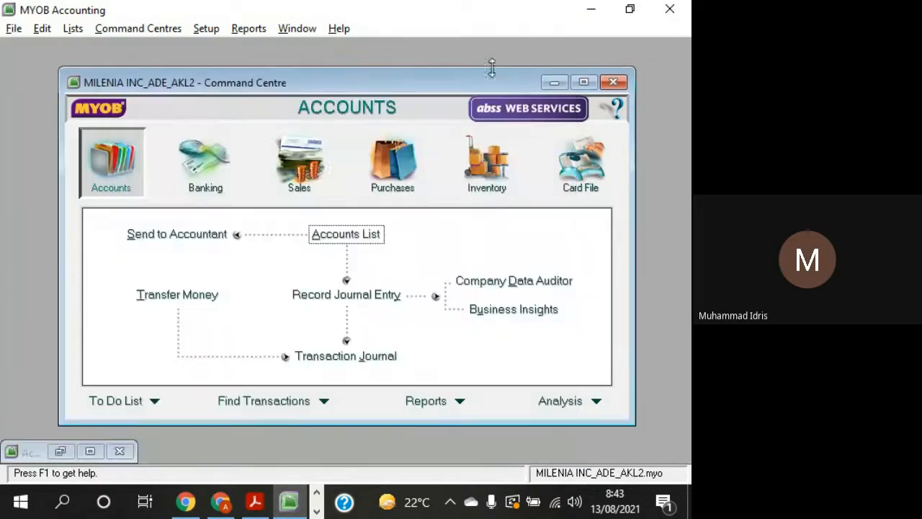
- Open the Accounts List and examine the CURRENT ASSETS and Cash and Bank header accounts among the asset accounts
{"action": "left_click", "coordinate": [356, 241]}
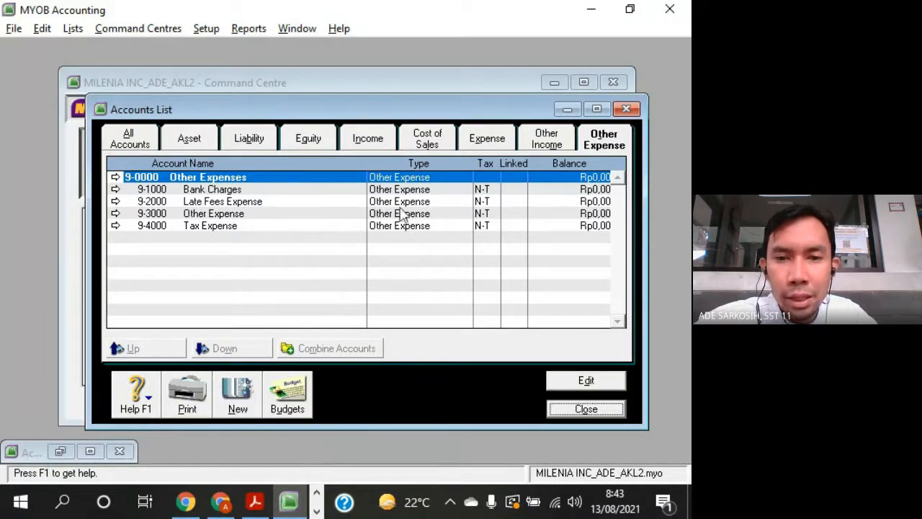
{"action": "left_click", "coordinate": [190, 145]}
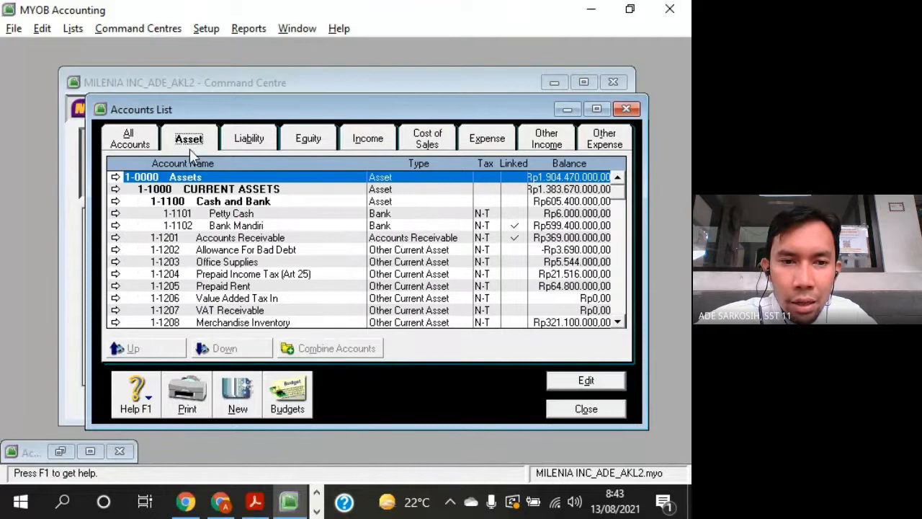
{"action": "left_click", "coordinate": [229, 203]}
{"action": "left_click", "coordinate": [226, 190]}
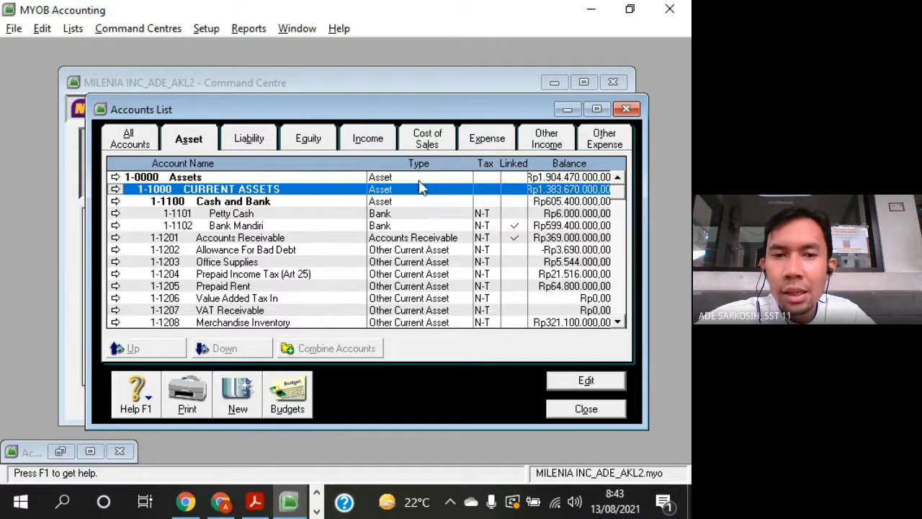
{"action": "left_click", "coordinate": [230, 203]}
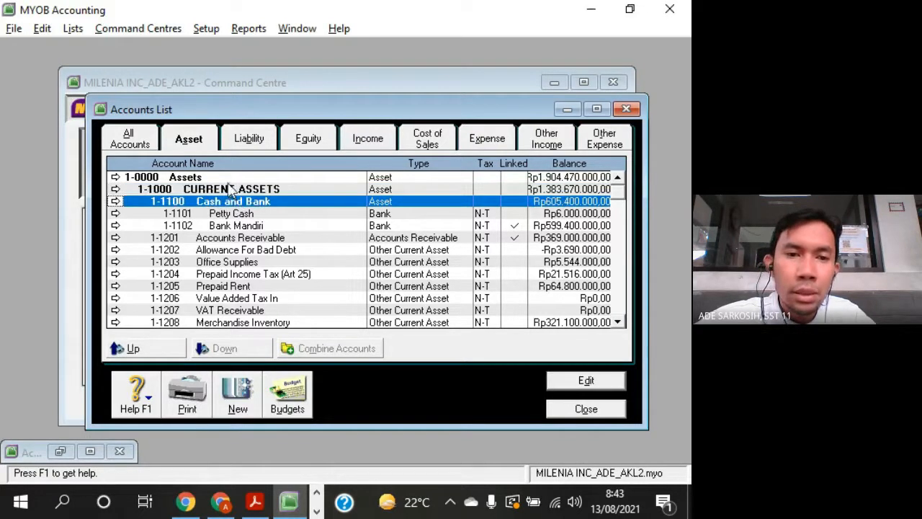
{"action": "left_click", "coordinate": [231, 192]}
{"action": "left_click", "coordinate": [231, 201]}
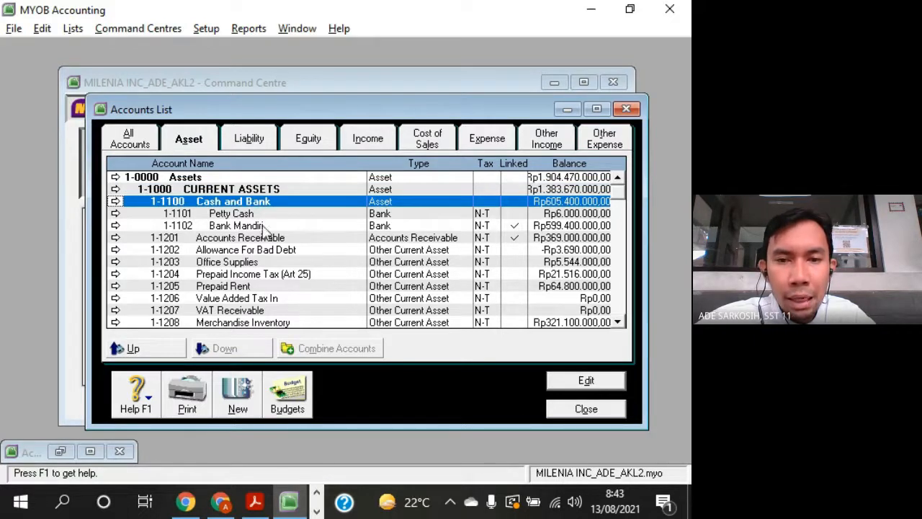
- Review the equity and expense accounts in the Accounts List and compare the expense accounts with the Account Opening Balances window
{"action": "left_click", "coordinate": [329, 142]}
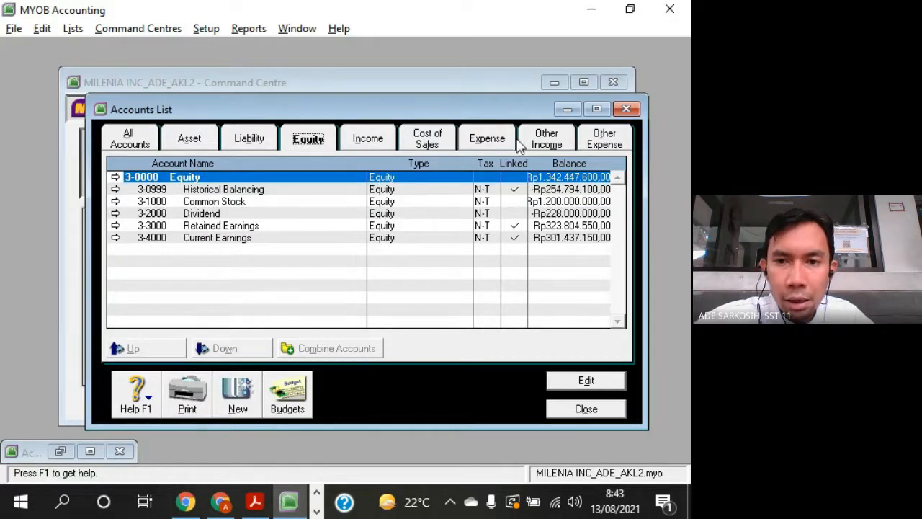
{"action": "left_click", "coordinate": [501, 144]}
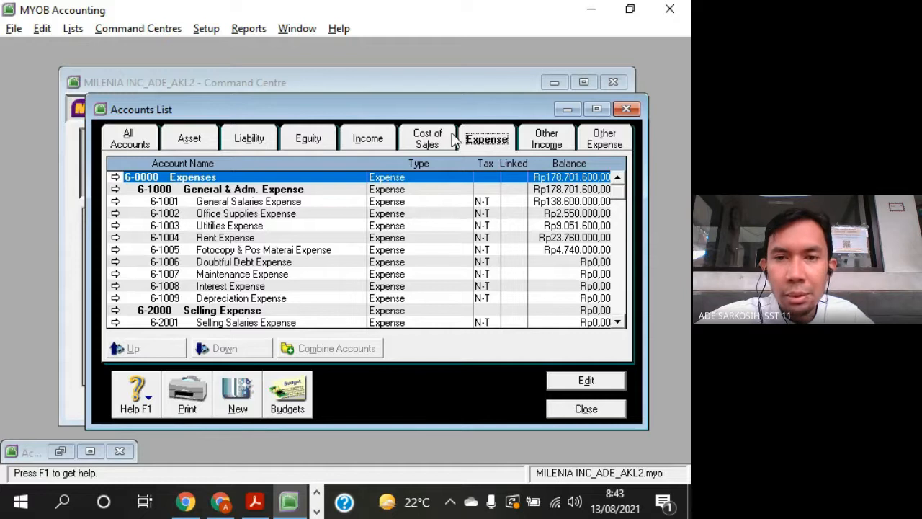
{"action": "left_click_drag", "start_coordinate": [446, 99], "coordinate": [438, 67]}
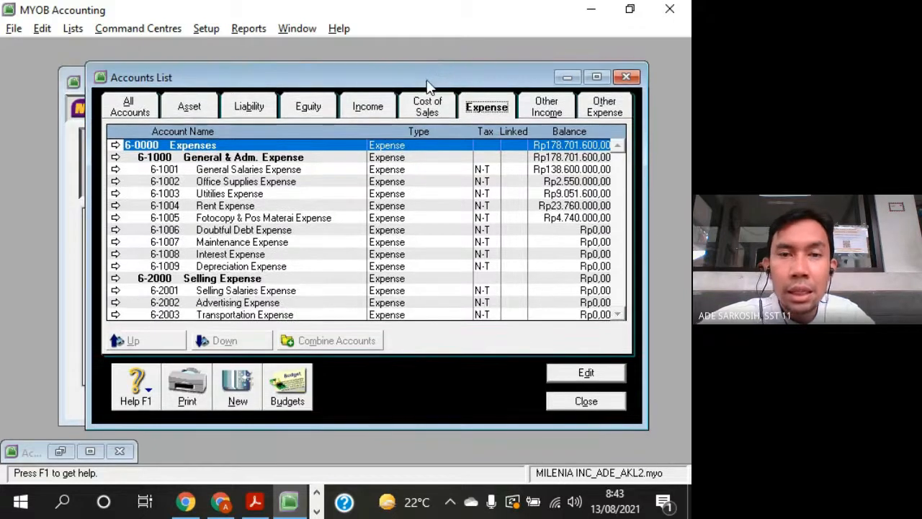
{"action": "left_click", "coordinate": [245, 242]}
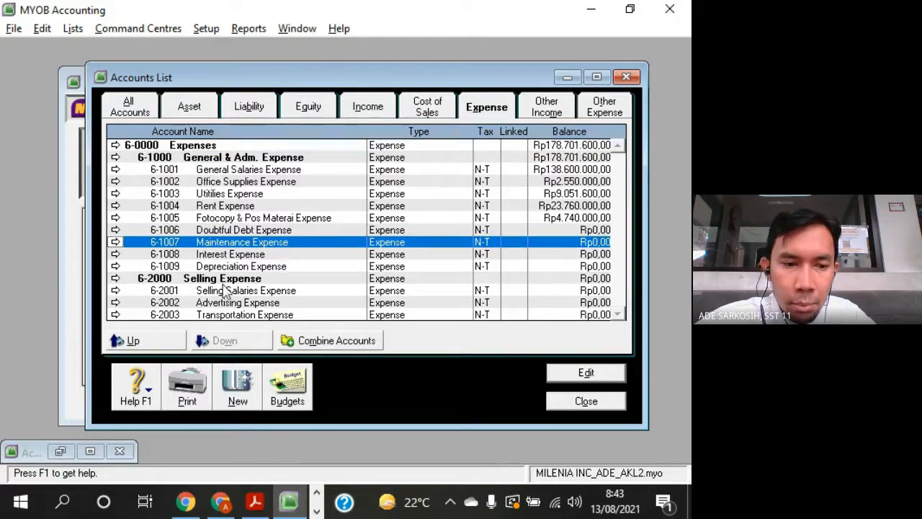
{"action": "left_click", "coordinate": [60, 451]}
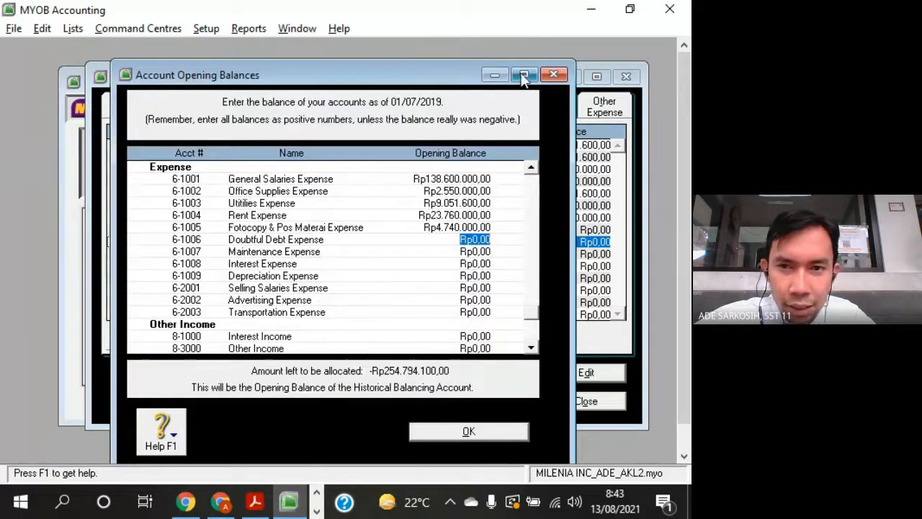
{"action": "left_click", "coordinate": [495, 75]}
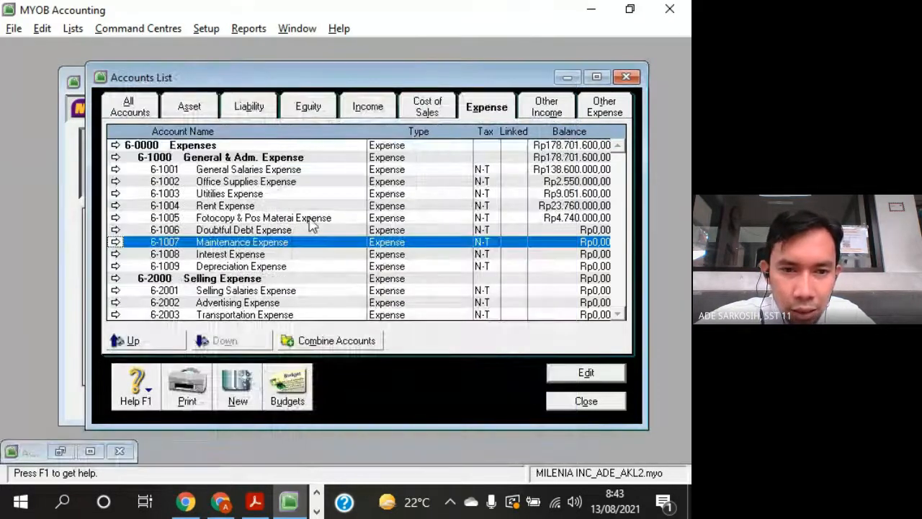
- Inspect the profile of the Maintenance Expense account without changing it, and close it and the Accounts List
{"action": "double_click", "coordinate": [248, 242]}
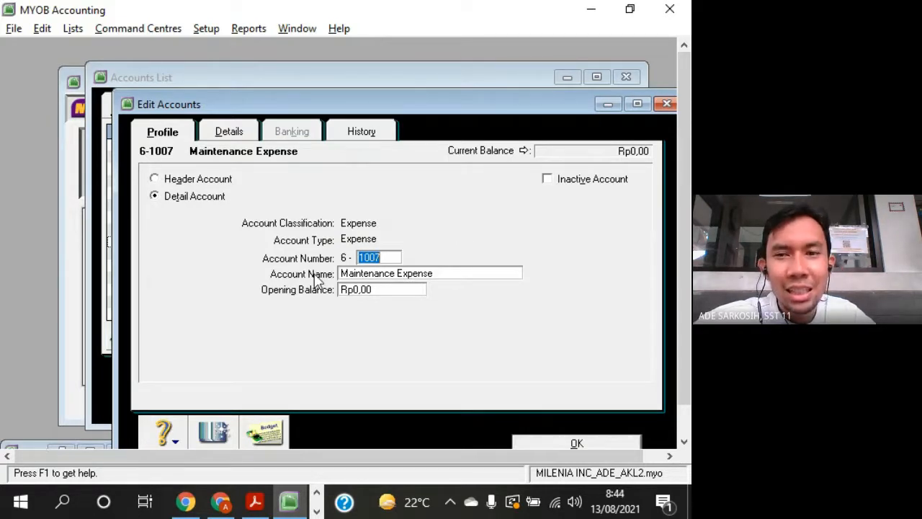
{"action": "left_click_drag", "start_coordinate": [484, 105], "coordinate": [423, 62]}
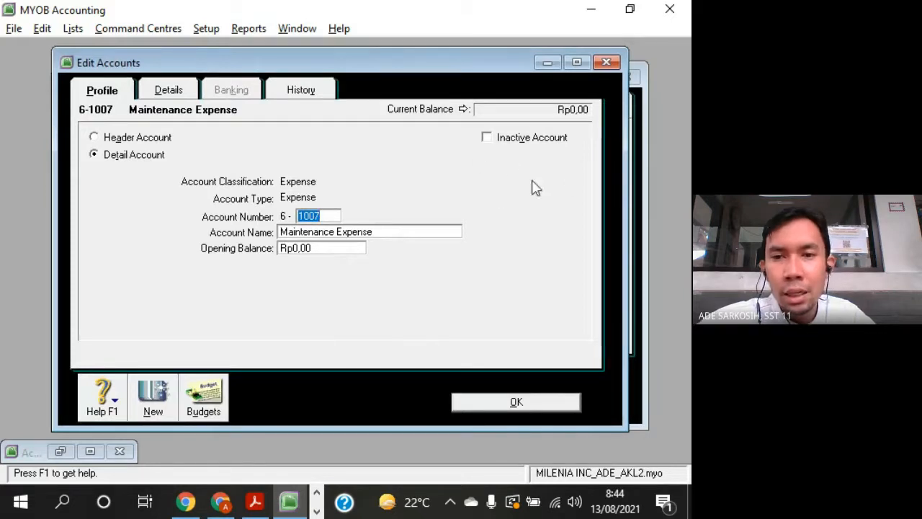
{"action": "left_click", "coordinate": [613, 65]}
{"action": "left_click", "coordinate": [269, 161]}
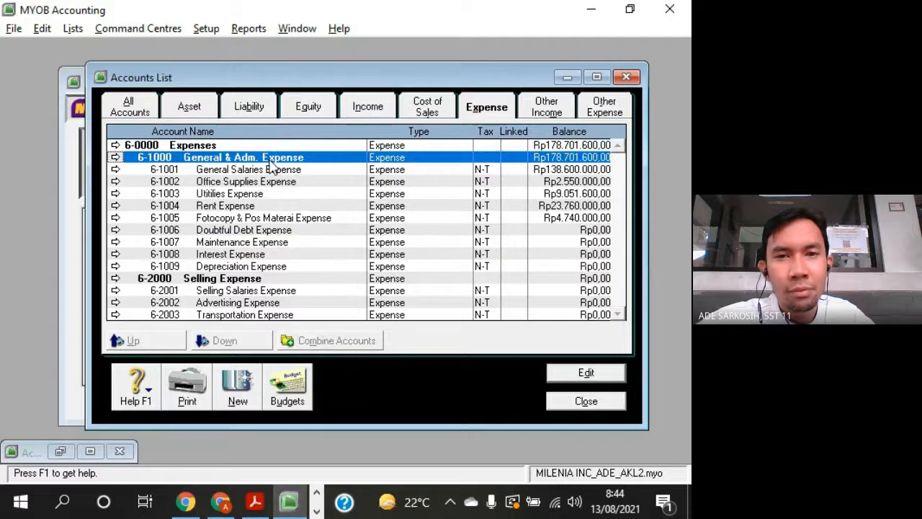
{"action": "left_click", "coordinate": [626, 76]}
- Restore the Account Opening Balances window, look up Doubtful Debt Expense in the PDF trial balance and enter its opening balance of 2984400
{"action": "left_click", "coordinate": [60, 451]}
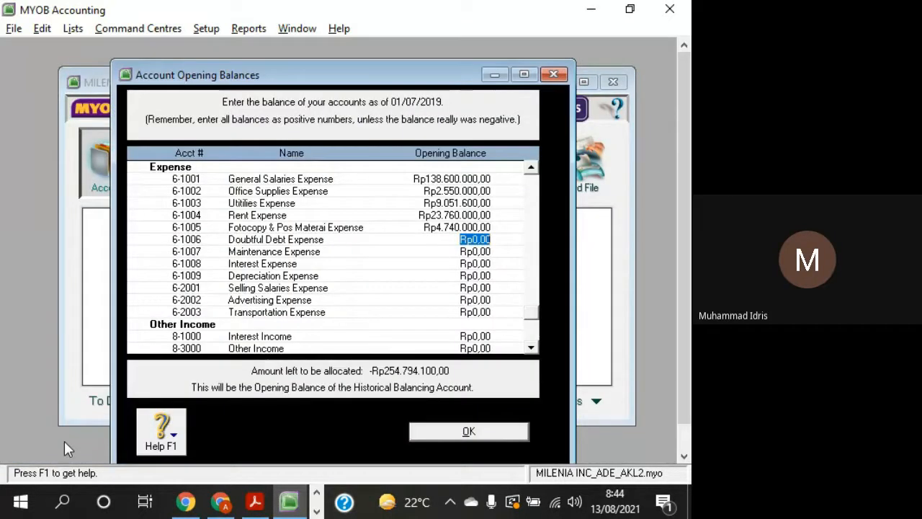
{"action": "left_click_drag", "start_coordinate": [405, 76], "coordinate": [401, 62]}
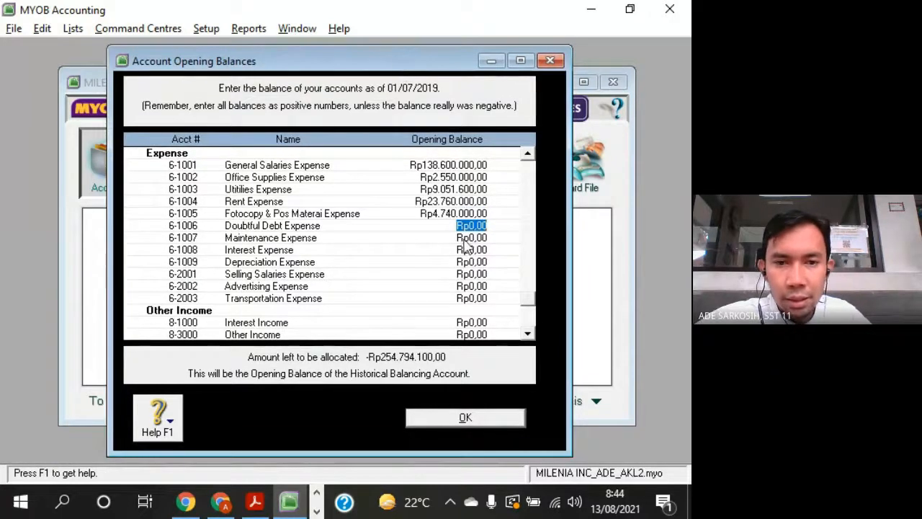
{"action": "key", "text": "alt+Tab"}
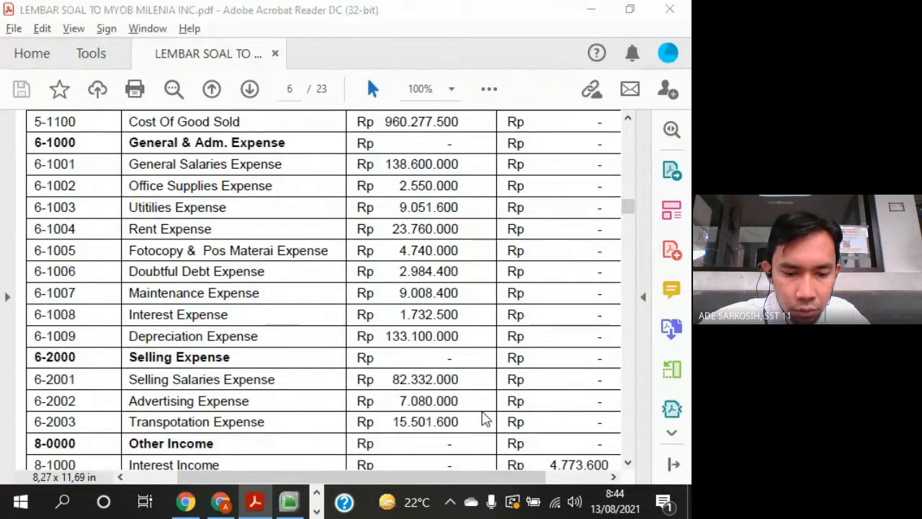
{"action": "key", "text": "alt+Tab"}
{"action": "type", "text": "2.984.400"}
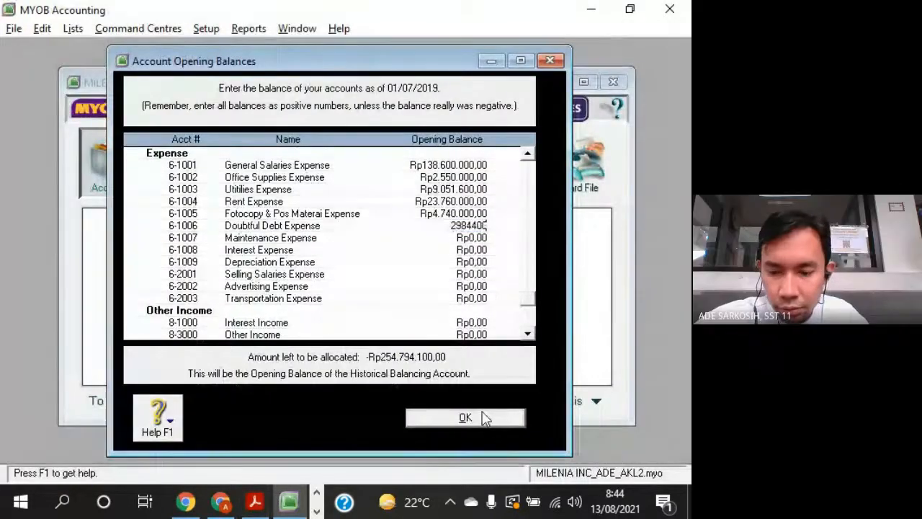
{"action": "key", "text": "Tab"}
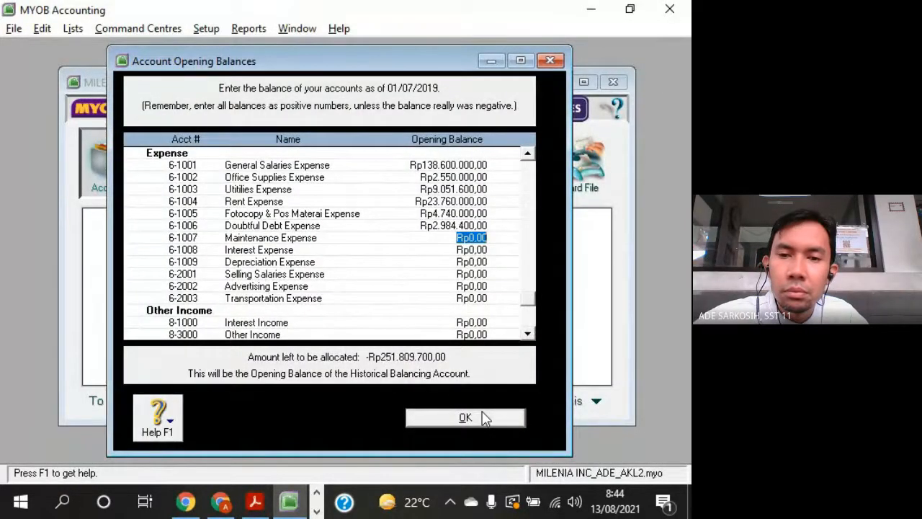
- Switch to the Excel table of normal balances and clear the stray value in cell F2
{"action": "key", "text": "alt+Tab"}
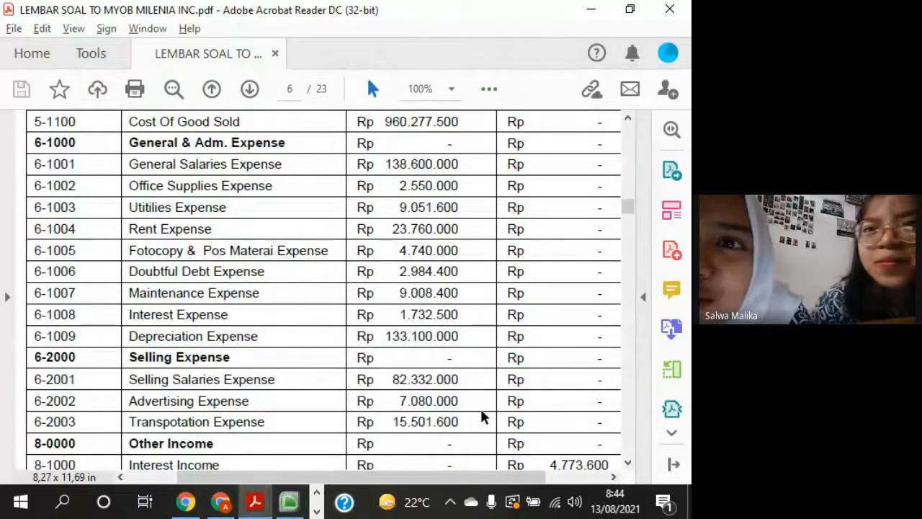
{"action": "left_click", "coordinate": [301, 487]}
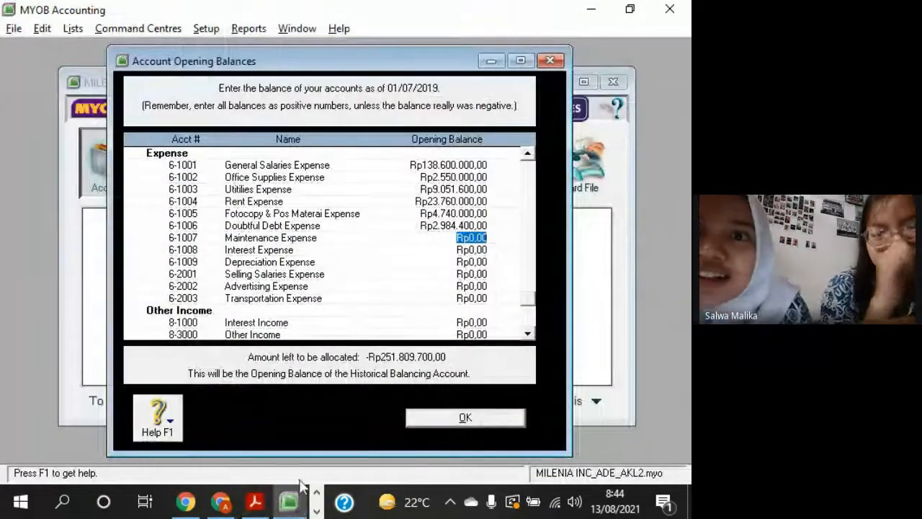
{"action": "left_click", "coordinate": [317, 510]}
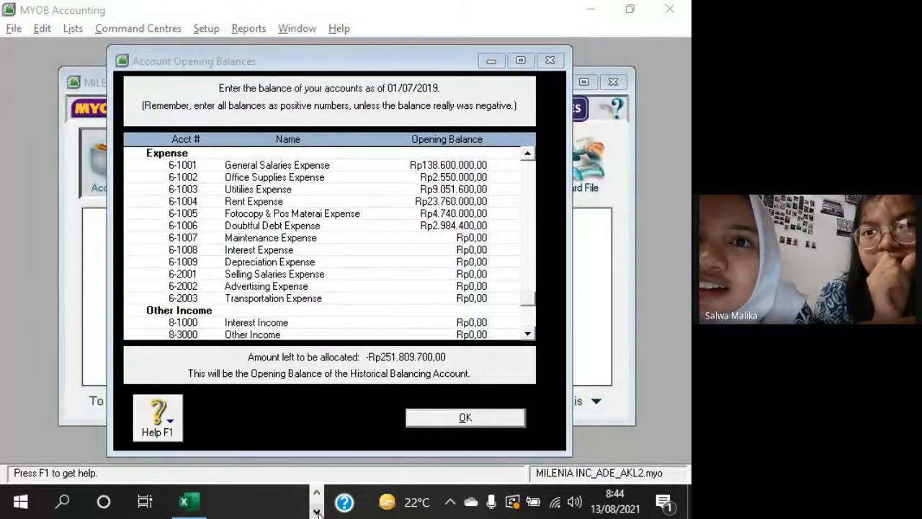
{"action": "left_click", "coordinate": [182, 508]}
{"action": "left_click", "coordinate": [360, 323]}
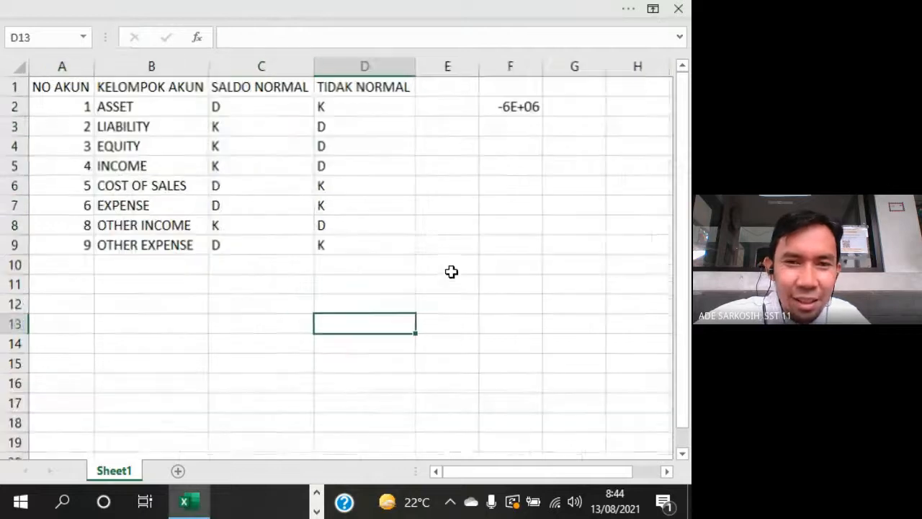
{"action": "scroll", "coordinate": [451, 270], "scroll_direction": "up", "scroll_amount": 2}
{"action": "key", "text": "Delete"}
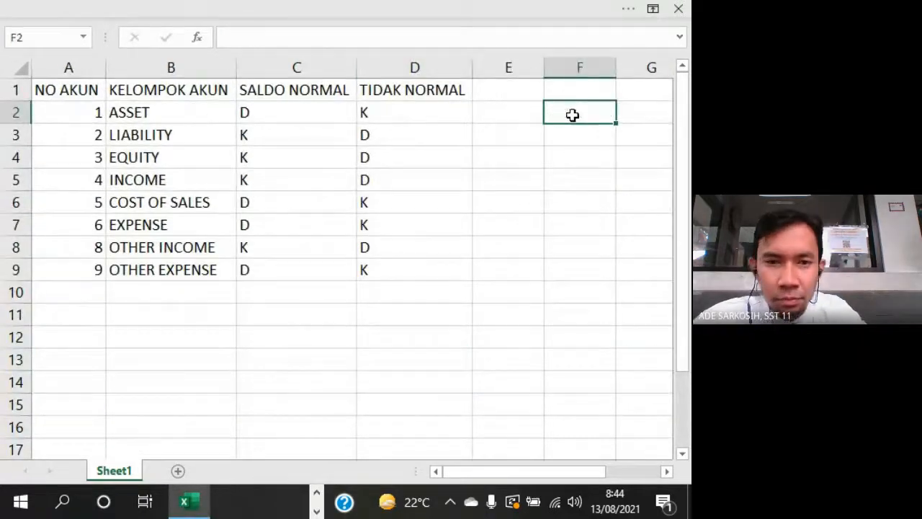
{"action": "left_click", "coordinate": [539, 313]}
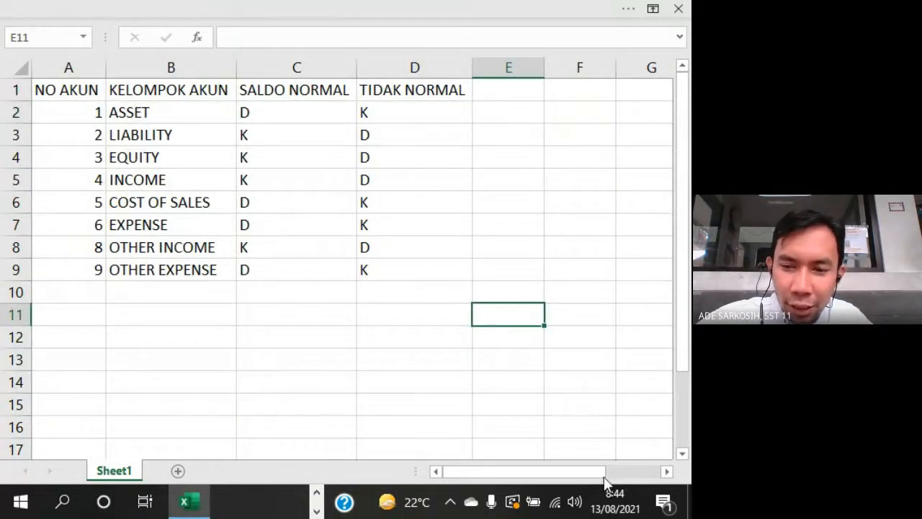
{"action": "left_click_drag", "start_coordinate": [603, 476], "coordinate": [596, 474]}
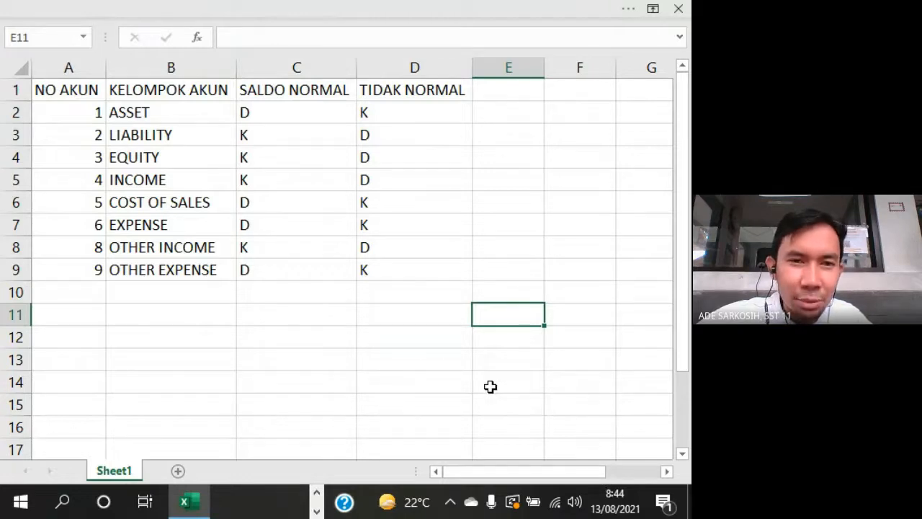
- Highlight the SALDO NORMAL column and the TIDAK NORMAL column of the table in turn to compare them
{"action": "scroll", "coordinate": [492, 395], "scroll_direction": "up", "scroll_amount": 2}
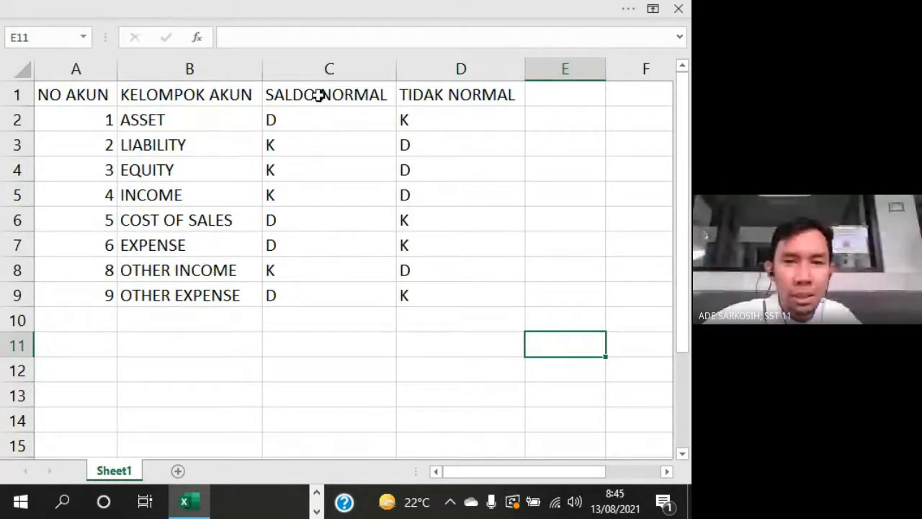
{"action": "left_click_drag", "start_coordinate": [322, 94], "coordinate": [323, 301]}
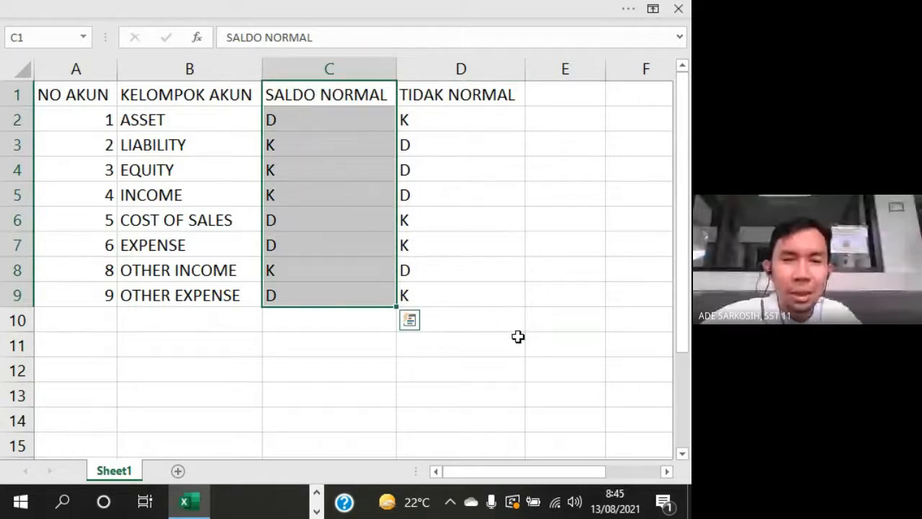
{"action": "left_click_drag", "start_coordinate": [455, 95], "coordinate": [451, 304]}
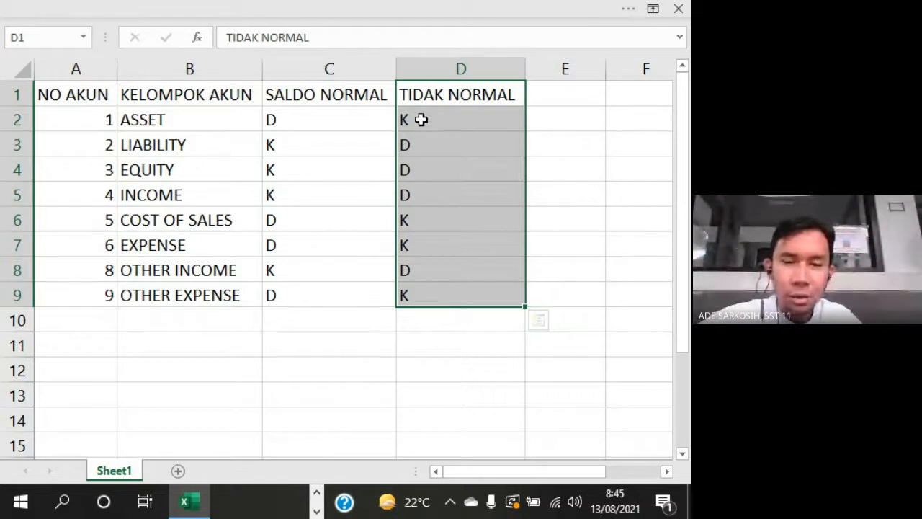
- Switch back to MYOB and review the opening balances entered for the Income and Cost of Sales accounts
{"action": "left_click", "coordinate": [317, 492]}
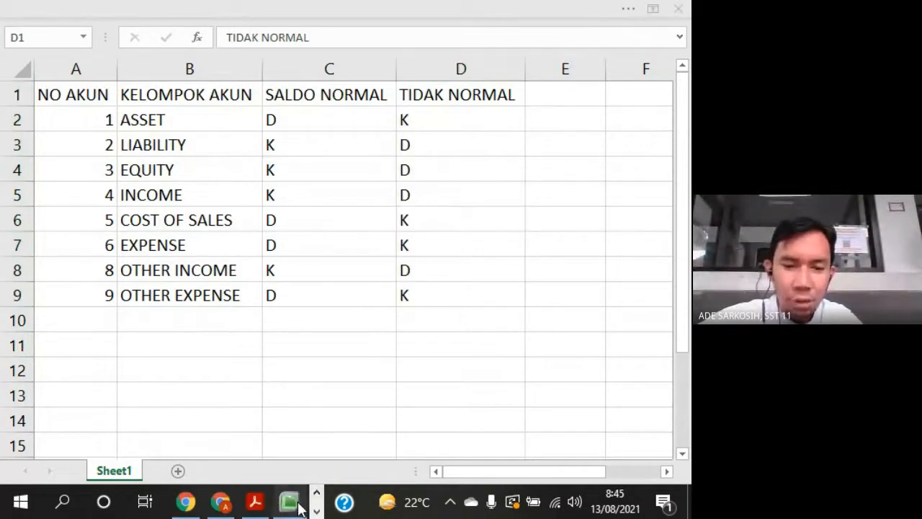
{"action": "left_click", "coordinate": [299, 503]}
{"action": "scroll", "coordinate": [513, 249], "scroll_direction": "up", "scroll_amount": 2}
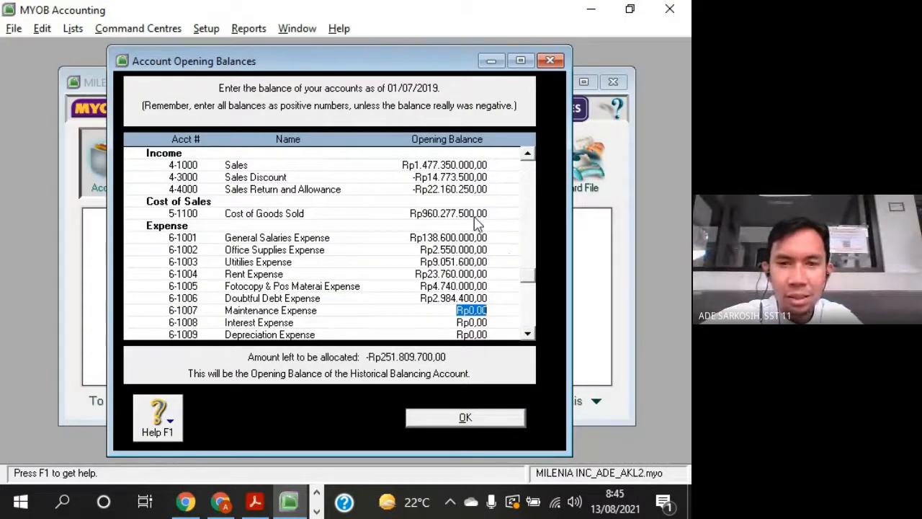
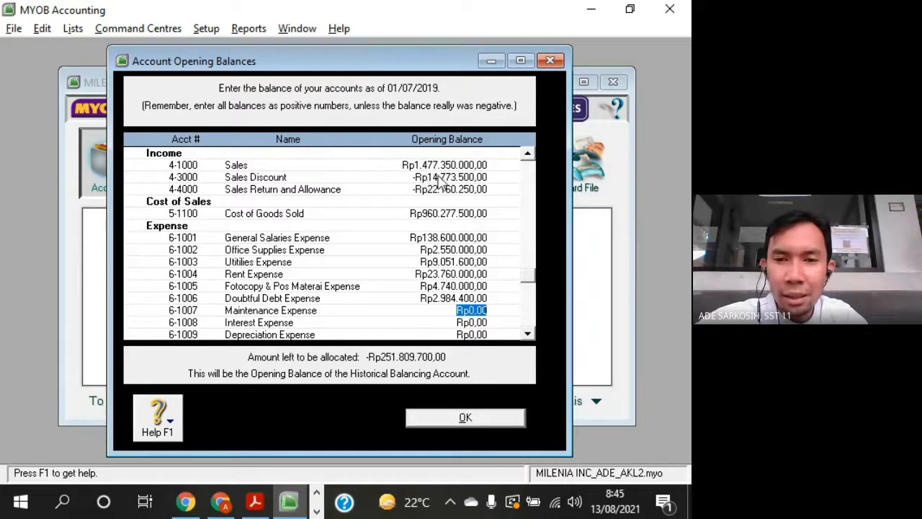
- Review the negative opening balances of Sales Discount and Sales Return and Allowance among the income accounts
{"action": "left_click", "coordinate": [440, 177]}
{"action": "left_click", "coordinate": [440, 189]}
{"action": "left_click", "coordinate": [445, 178]}
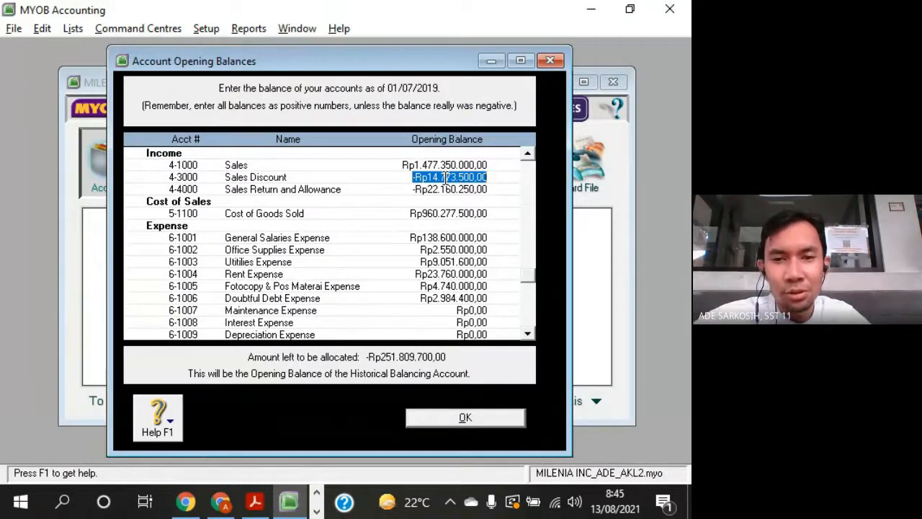
{"action": "left_click", "coordinate": [532, 334]}
{"action": "left_click", "coordinate": [531, 334]}
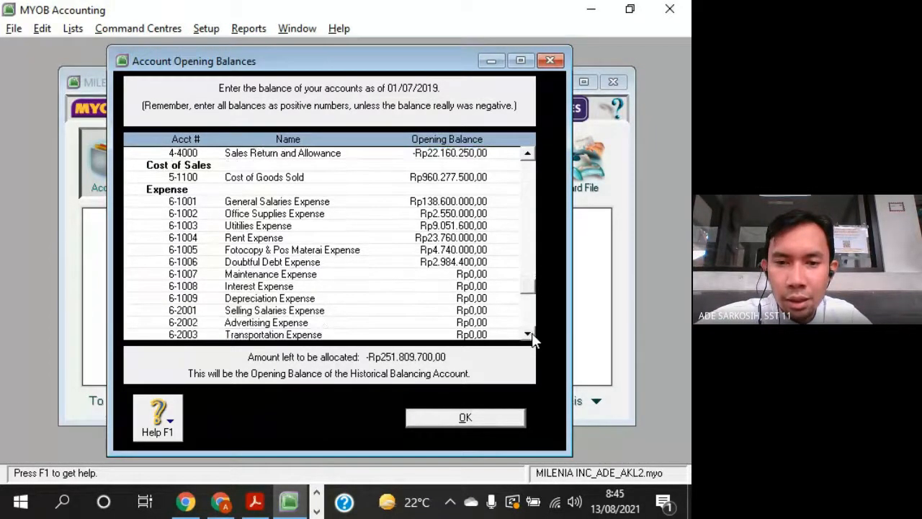
{"action": "left_click", "coordinate": [531, 334]}
{"action": "left_click", "coordinate": [527, 154]}
{"action": "left_click", "coordinate": [528, 154]}
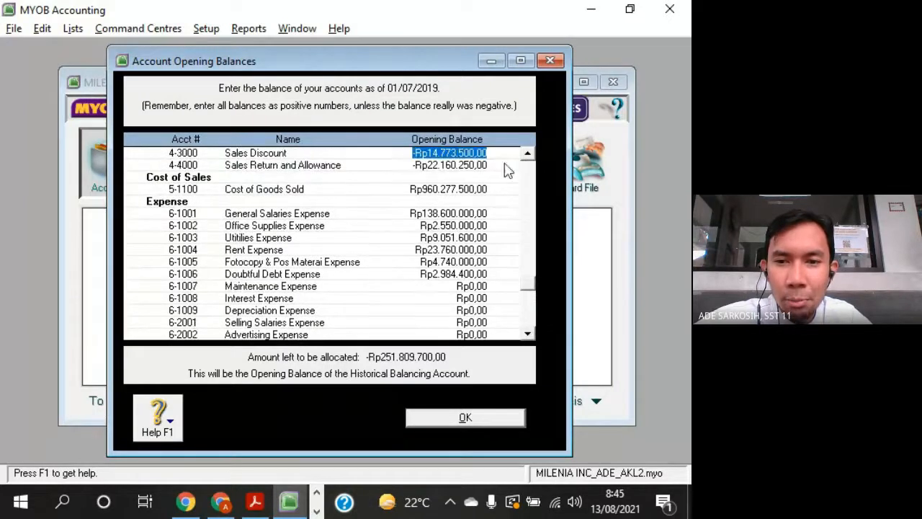
{"action": "left_click", "coordinate": [452, 166]}
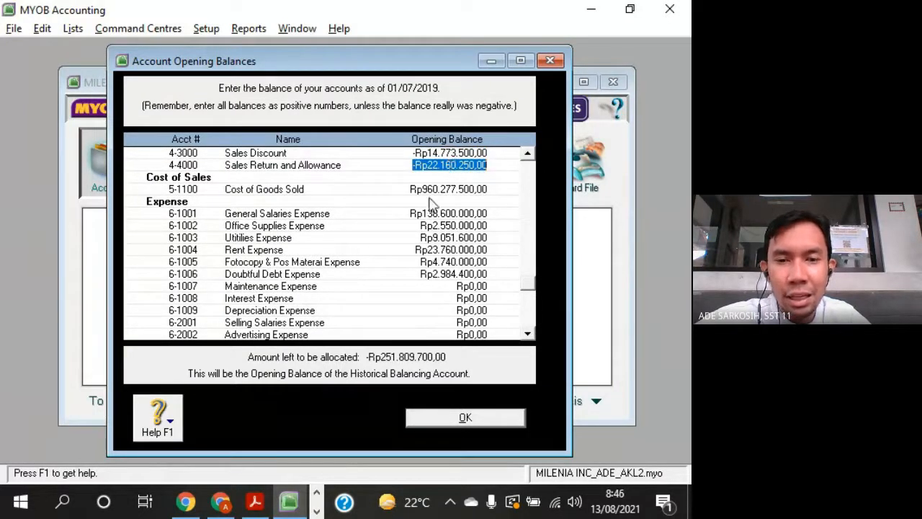
- Select the Maintenance Expense opening balance and switch to Acrobat Reader to consult the expense amounts in the question sheet PDF
{"action": "left_click", "coordinate": [462, 287]}
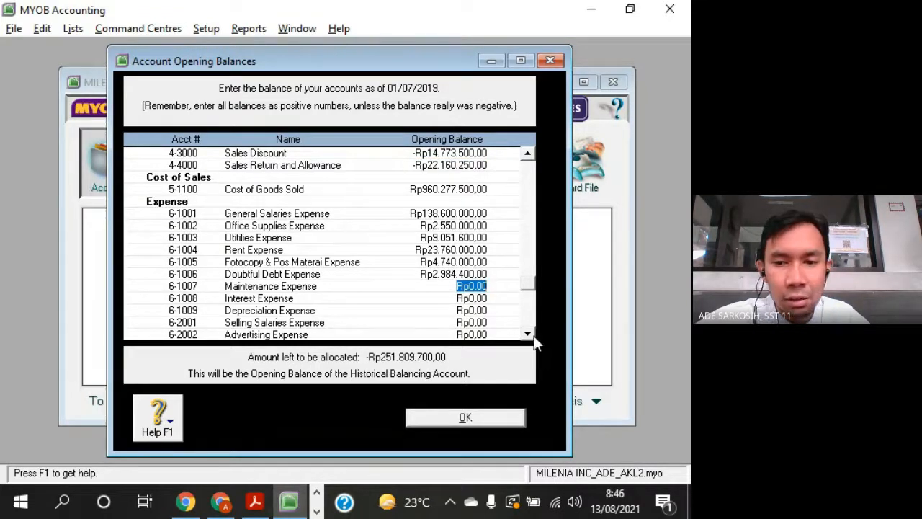
{"action": "left_click", "coordinate": [529, 335]}
{"action": "left_click", "coordinate": [530, 335]}
{"action": "left_click", "coordinate": [530, 335]}
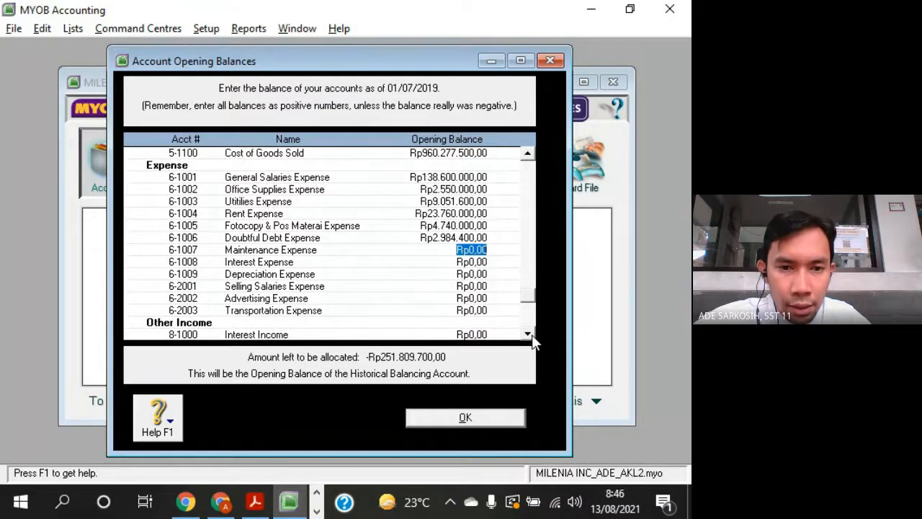
{"action": "key", "text": "alt+Tab"}
{"action": "key", "text": "alt+Tab"}
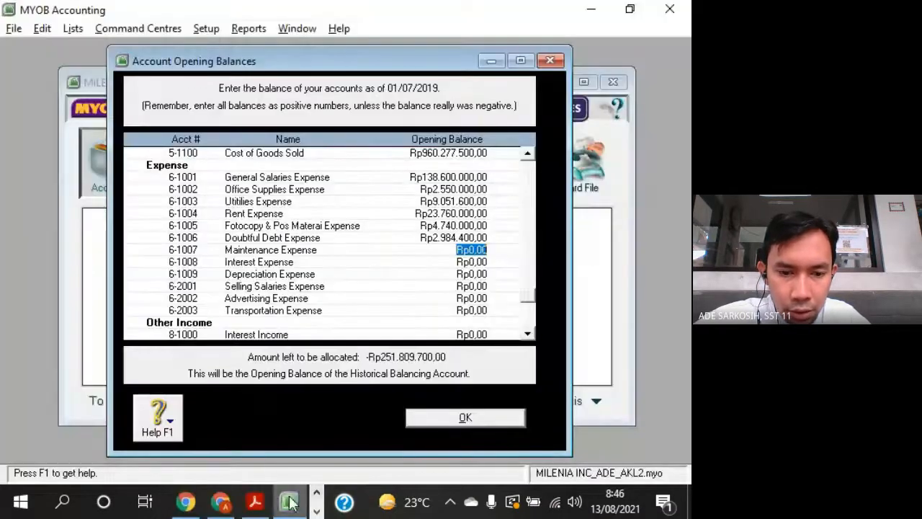
{"action": "left_click", "coordinate": [255, 503]}
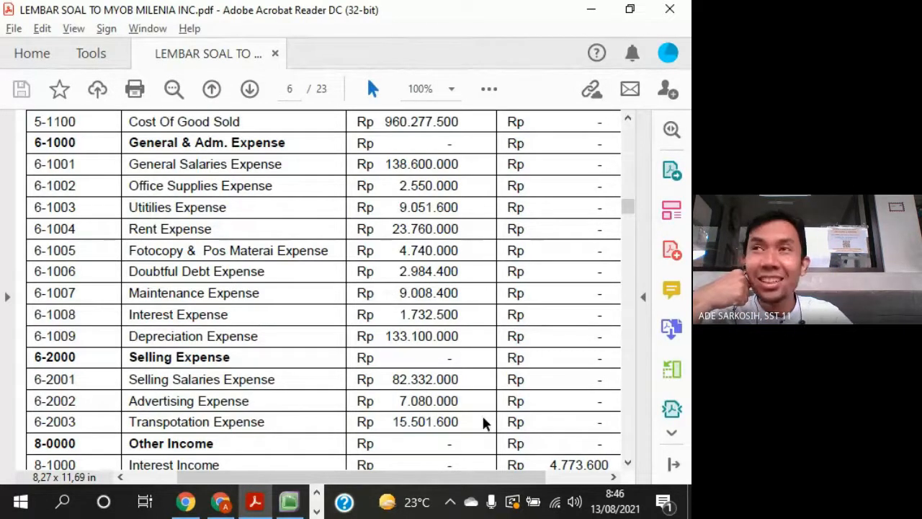
{"action": "left_click", "coordinate": [555, 507]}
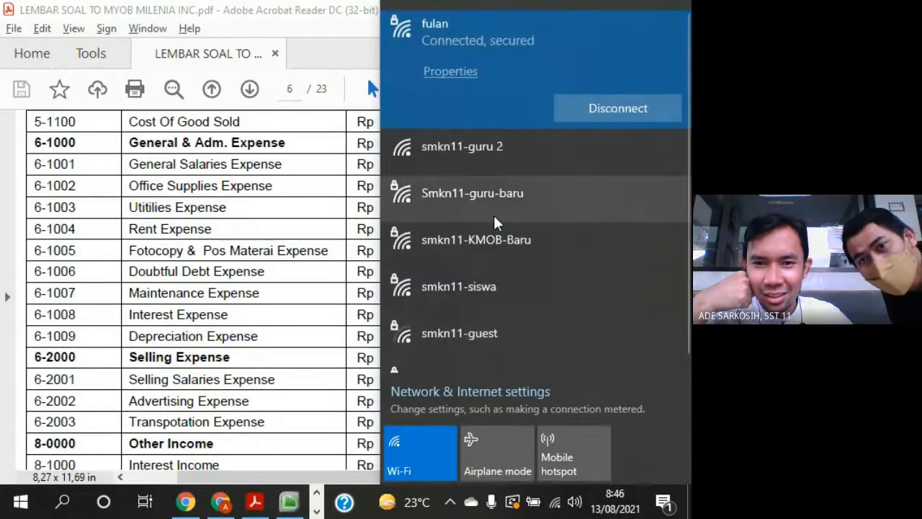
{"action": "left_click", "coordinate": [484, 206]}
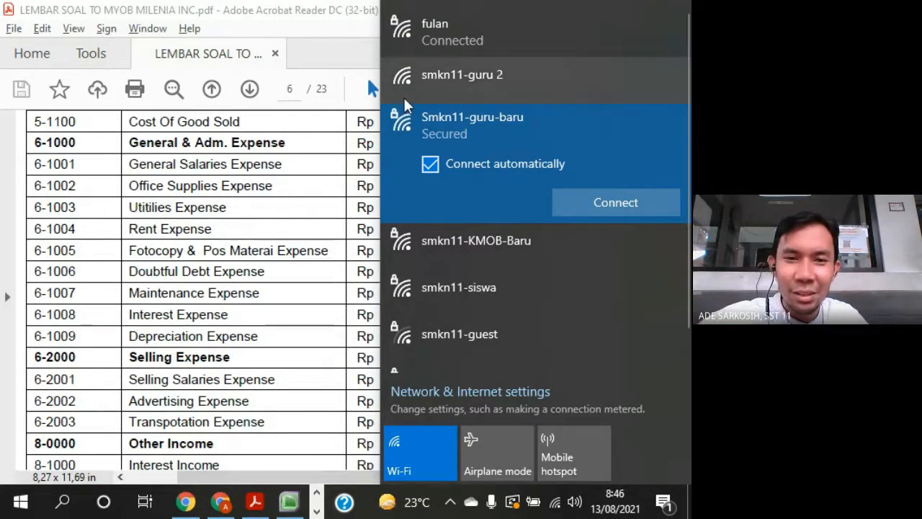
{"action": "left_click", "coordinate": [313, 144]}
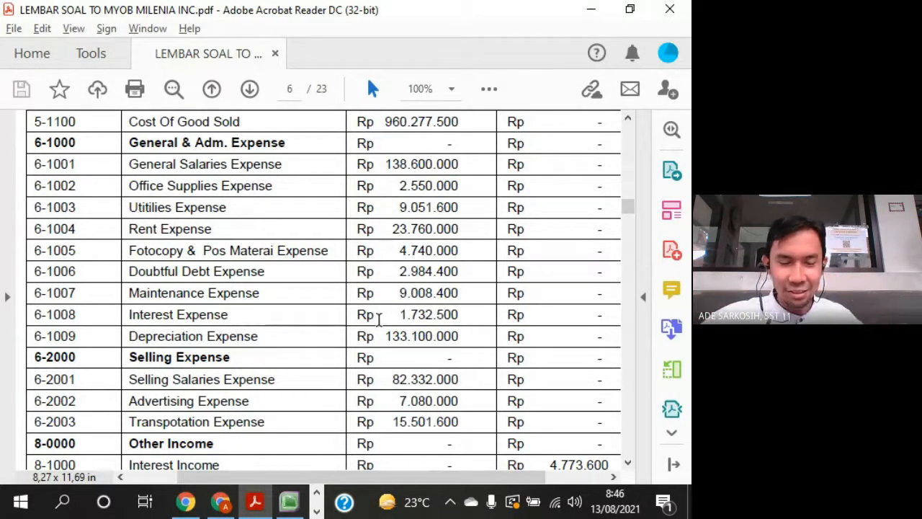
- Return to MYOB Accounting and set the opening balance of account 6-1007 Maintenance Expense to Rp9.008.400
{"action": "key", "text": "alt+Tab"}
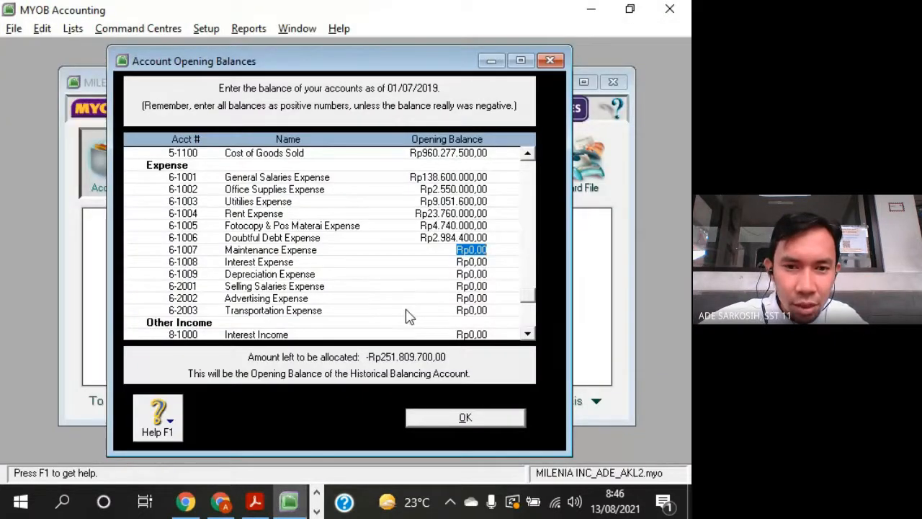
{"action": "key", "text": "alt+Tab"}
{"action": "key", "text": "alt+Tab"}
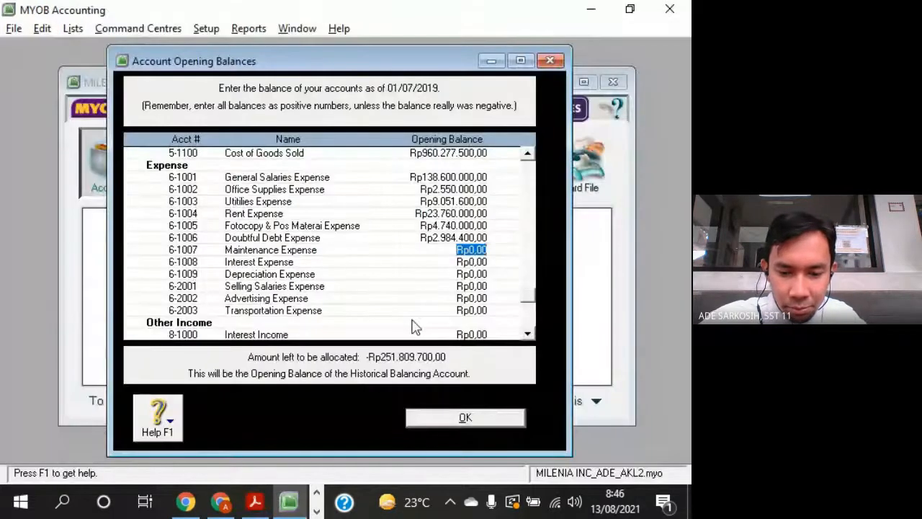
{"action": "type", "text": "0"}
{"action": "type", "text": "008"}
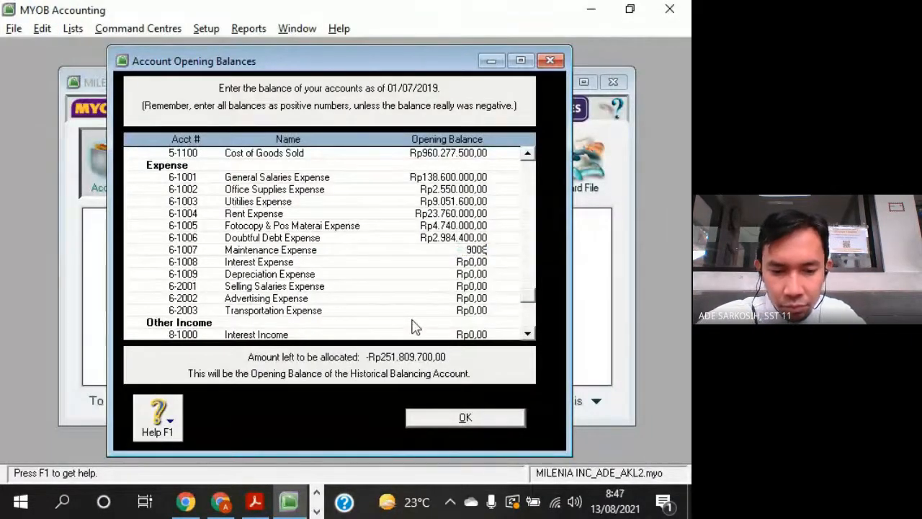
{"action": "type", "text": "400"}
{"action": "key", "text": "Tab"}
- Set the opening balance of account 6-1008 Interest Expense to Rp1.732.500, as given in the question sheet PDF
{"action": "key", "text": "alt+Tab"}
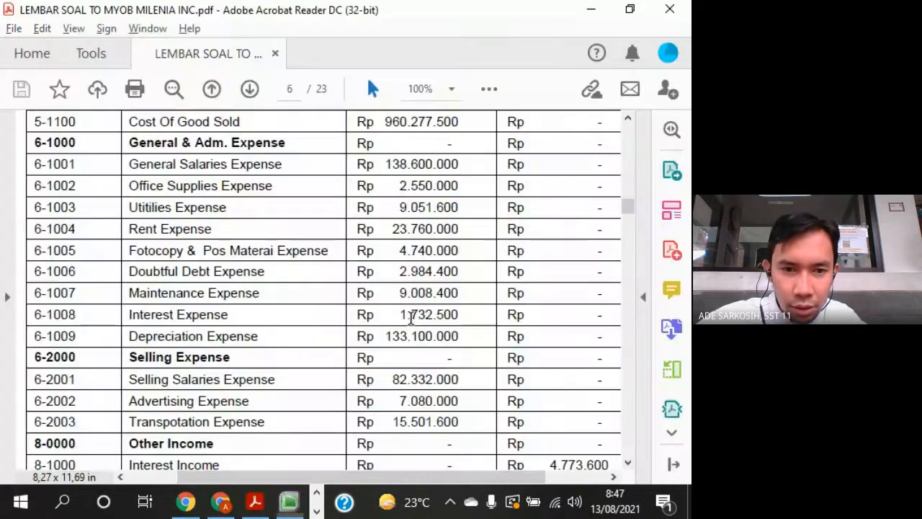
{"action": "key", "text": "alt+Tab"}
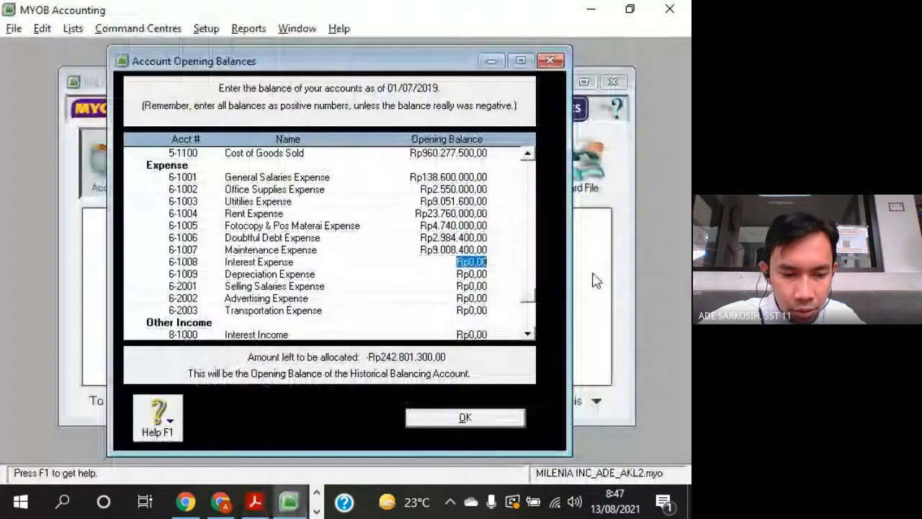
{"action": "type", "text": "1732"}
{"action": "key", "text": "alt+Tab"}
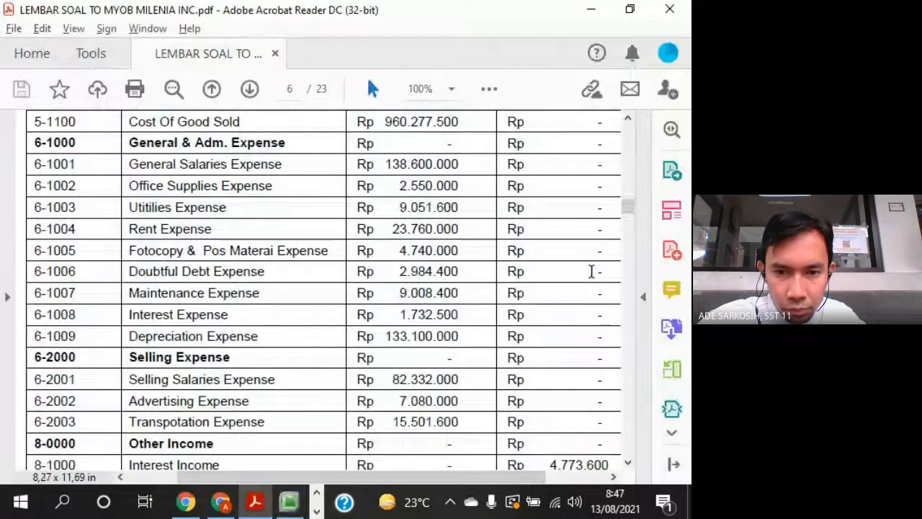
{"action": "key", "text": "alt+Tab"}
{"action": "type", "text": "500"}
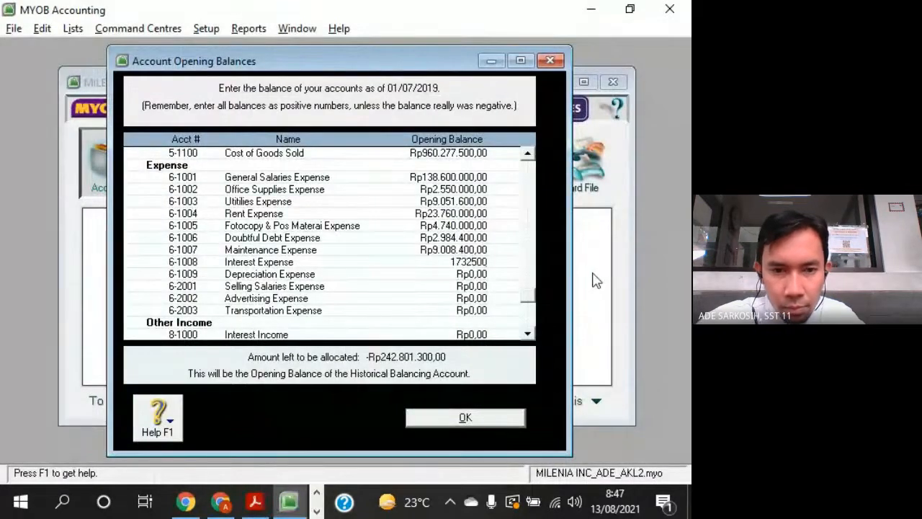
{"action": "key", "text": "Tab"}
- Set the opening balance of account 6-1009 Depreciation Expense to Rp133.100.000 from the question sheet
{"action": "key", "text": "alt+Tab"}
{"action": "key", "text": "alt+Tab"}
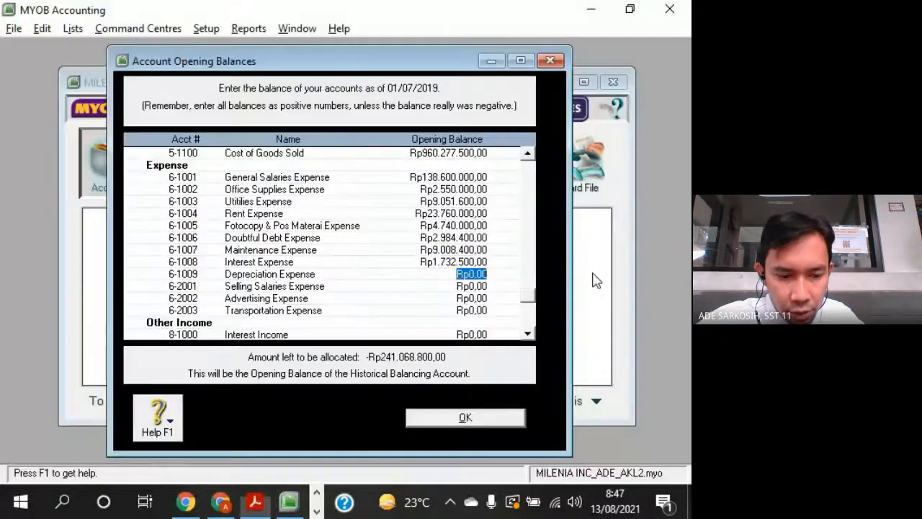
{"action": "type", "text": "133100000"}
{"action": "key", "text": "Tab"}
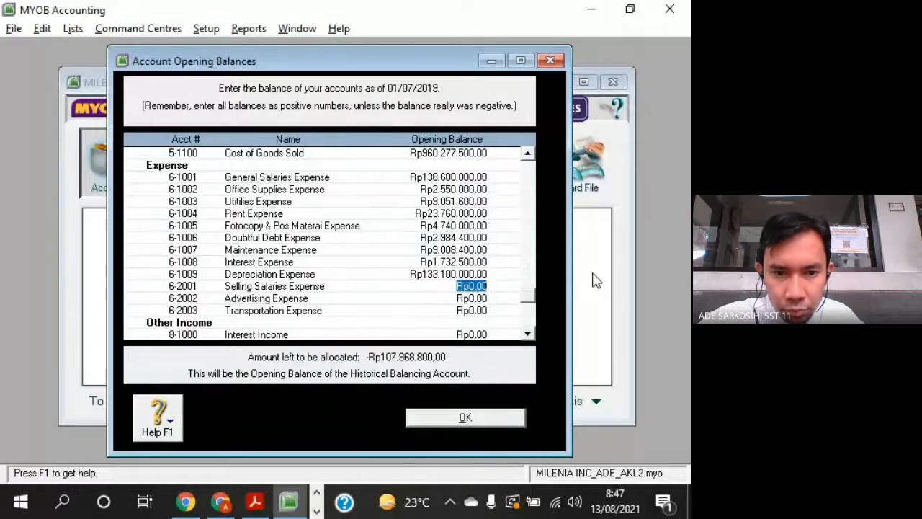
- Look up account 6-2001 Selling Salaries Expense in the question sheet and set its opening balance to Rp82.332.000
{"action": "key", "text": "alt+Tab"}
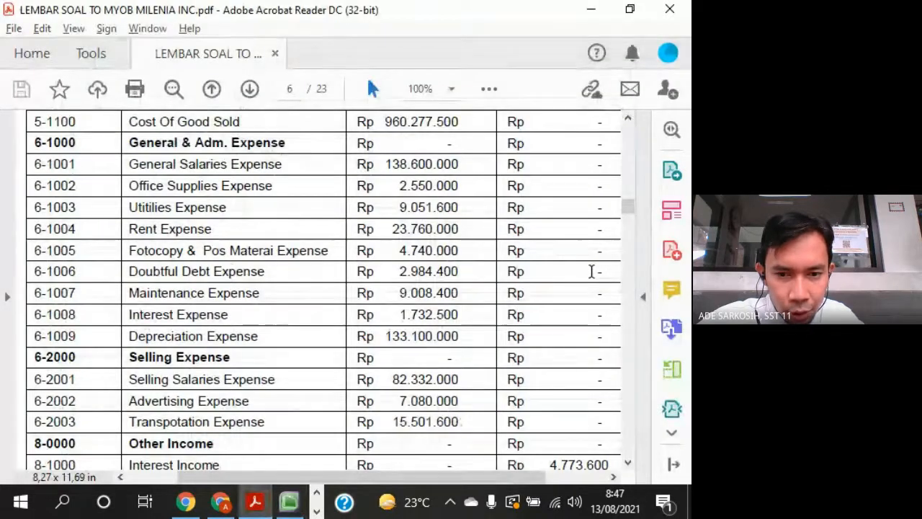
{"action": "key", "text": "alt+Tab"}
{"action": "type", "text": "82.33"}
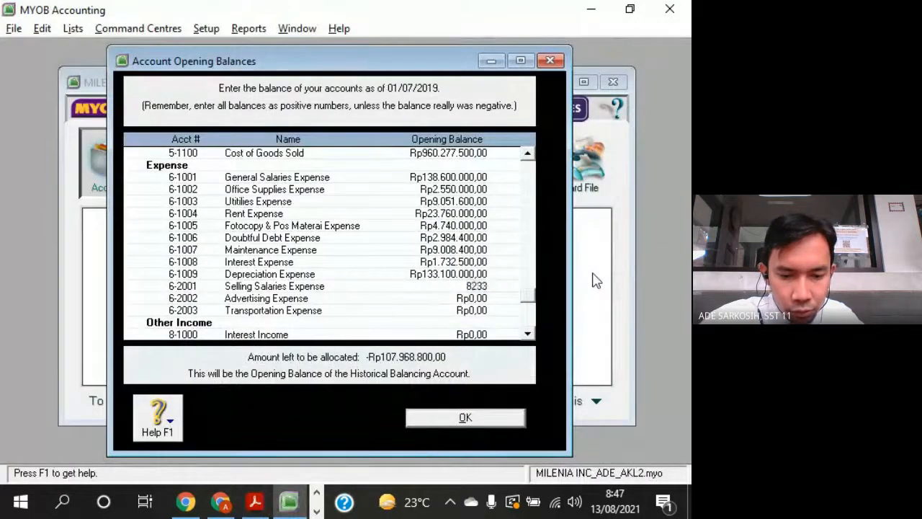
{"action": "type", "text": "2.00"}
{"action": "type", "text": "000"}
{"action": "key", "text": "Tab"}
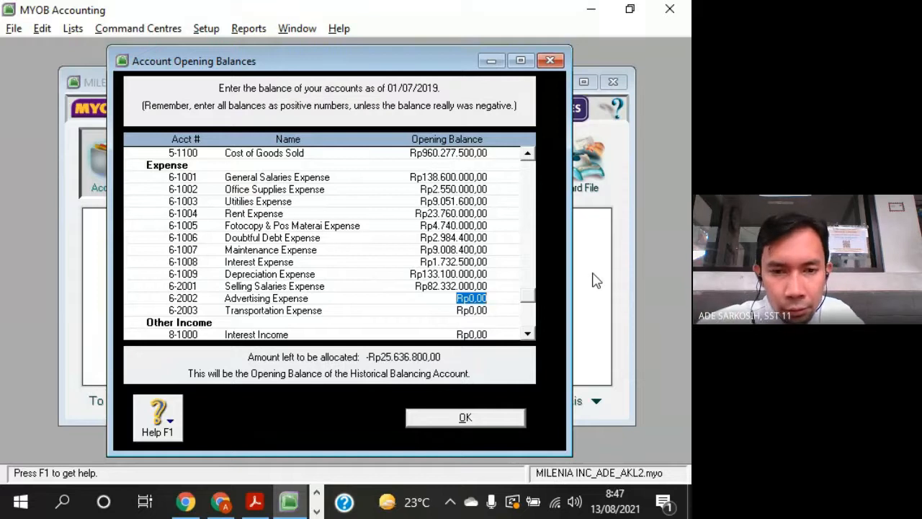
- Set the opening balance of account 6-2002 Advertising Expense to Rp7.080.000 from the question sheet
{"action": "key", "text": "alt+Tab"}
{"action": "key", "text": "alt+Tab"}
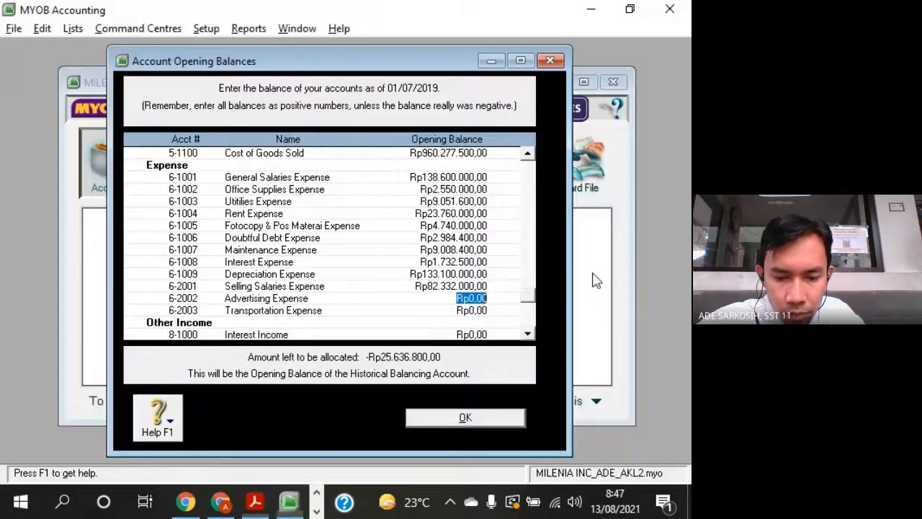
{"action": "type", "text": "7080000"}
{"action": "key", "text": "Tab"}
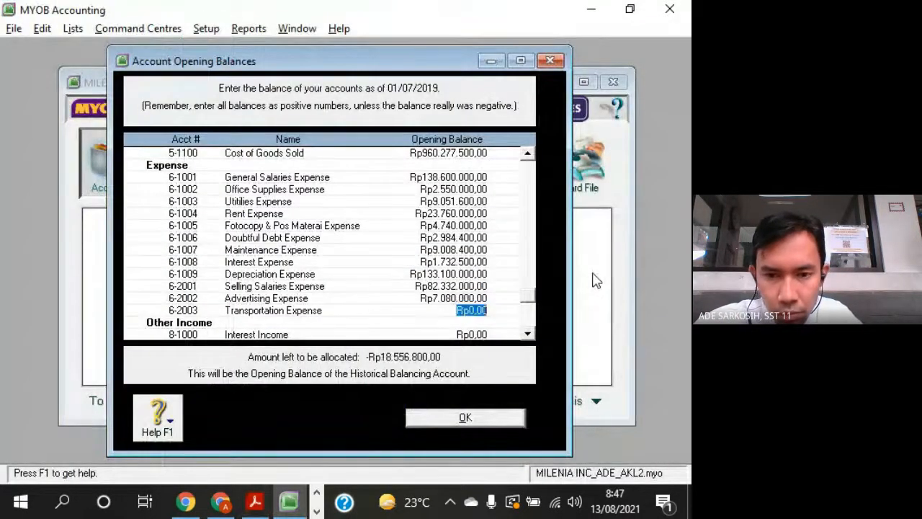
- Set the opening balance of account 6-2003 Transportation Expense to Rp15.501.600, checking the amount against the question sheet
{"action": "key", "text": "alt+Tab"}
{"action": "key", "text": "alt+Tab"}
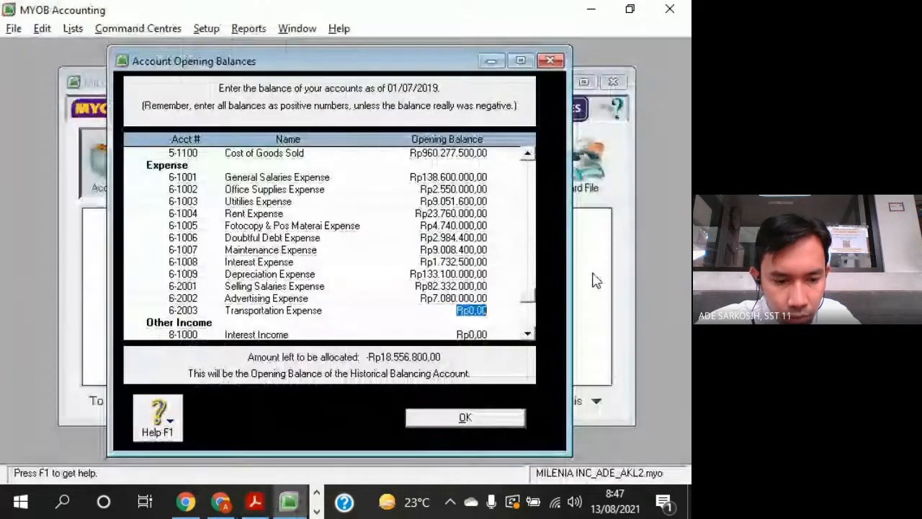
{"action": "type", "text": "15501"}
{"action": "key", "text": "alt+Tab"}
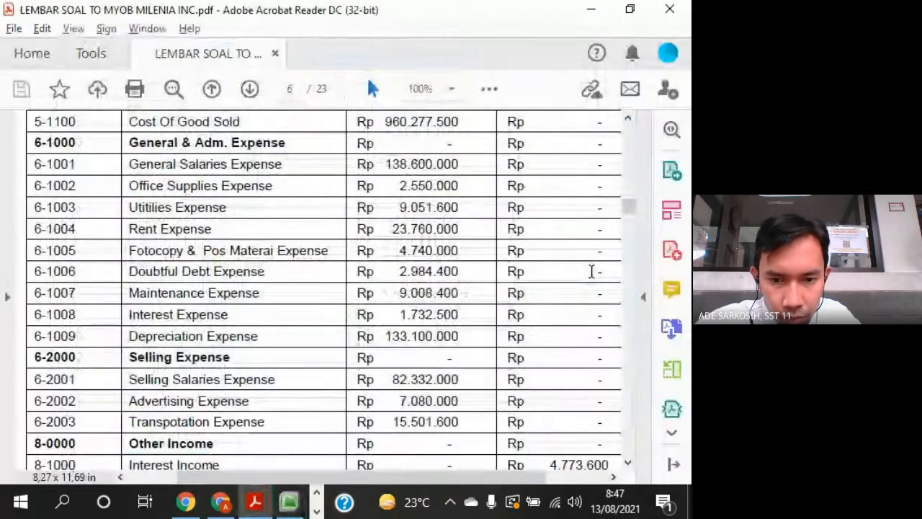
{"action": "key", "text": "alt+Tab"}
{"action": "type", "text": "600"}
{"action": "key", "text": "Tab"}
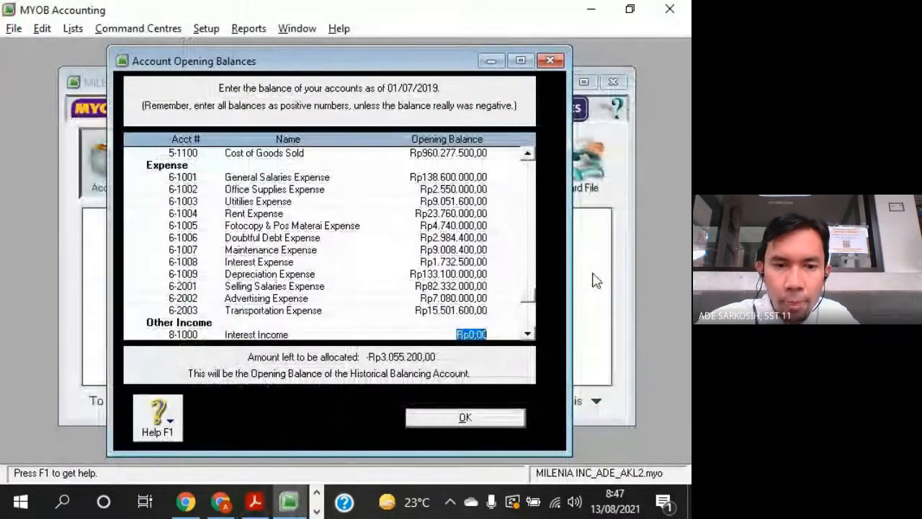
- Consult the Other Income section of the question sheet and enter Rp4.775.600 as the opening balance of account 8-1000 Interest Income
{"action": "scroll", "coordinate": [501, 265], "scroll_direction": "down", "scroll_amount": 2}
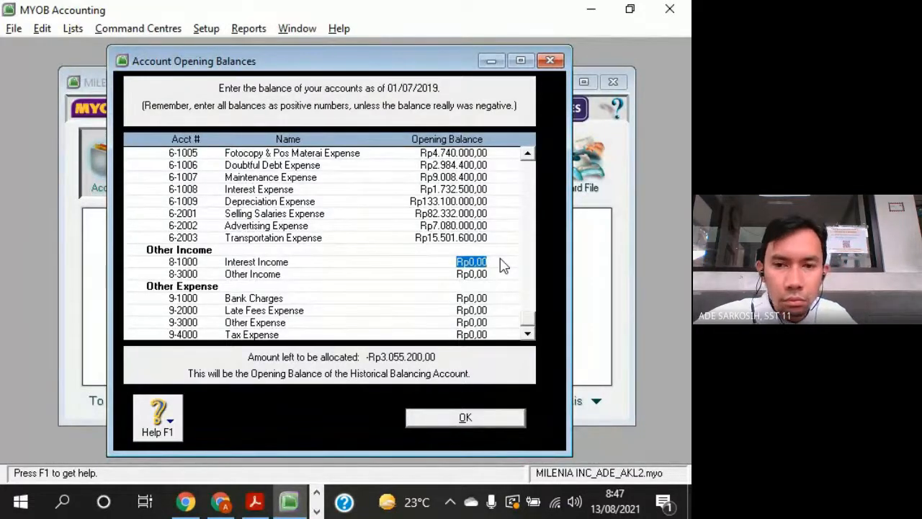
{"action": "key", "text": "alt+Tab"}
{"action": "scroll", "coordinate": [510, 304], "scroll_direction": "down", "scroll_amount": 5}
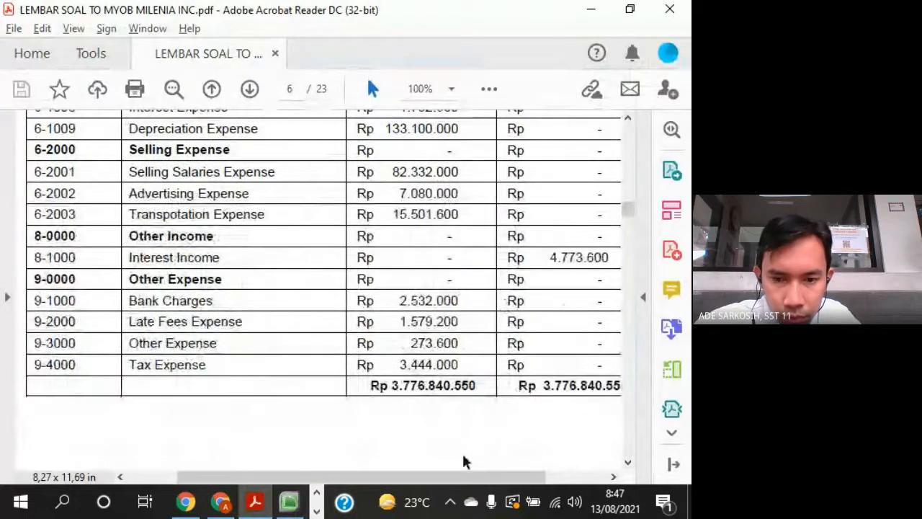
{"action": "left_click_drag", "start_coordinate": [451, 477], "coordinate": [484, 447]}
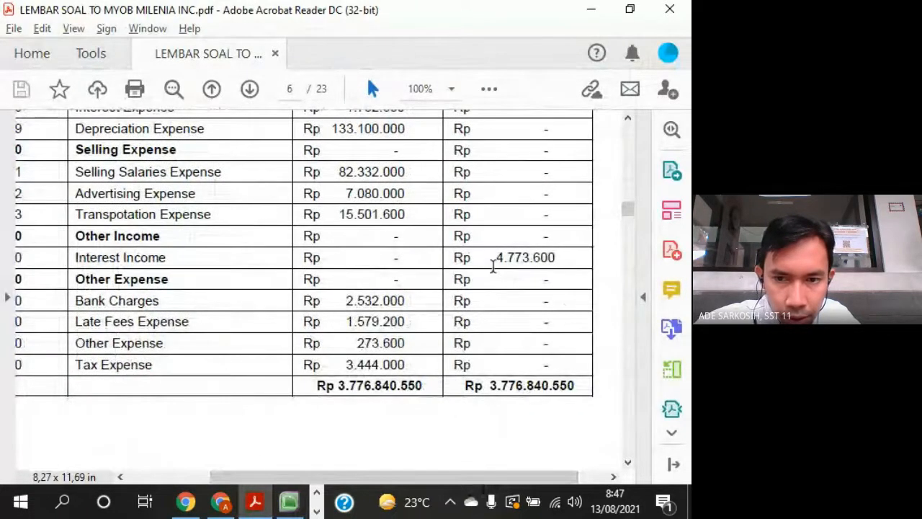
{"action": "key", "text": "alt+Tab"}
{"action": "type", "text": "4775"}
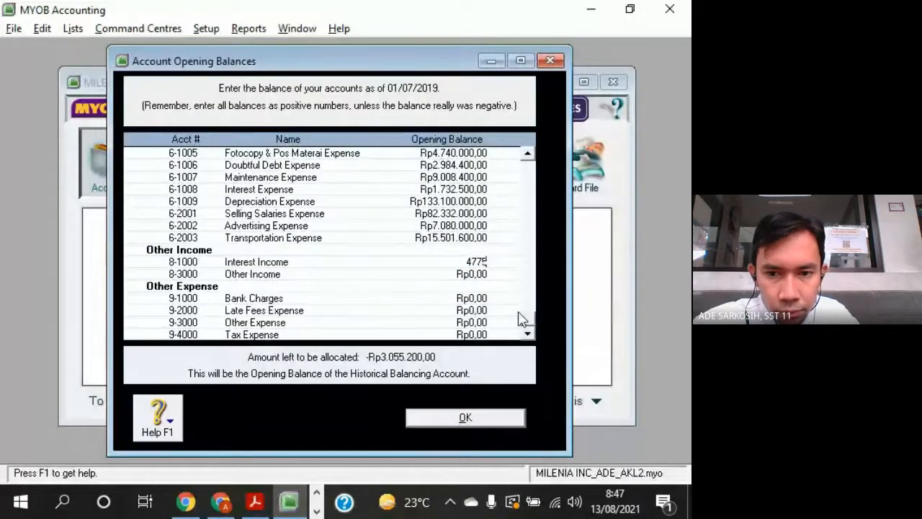
{"action": "key", "text": "alt+Tab"}
{"action": "key", "text": "alt+Tab"}
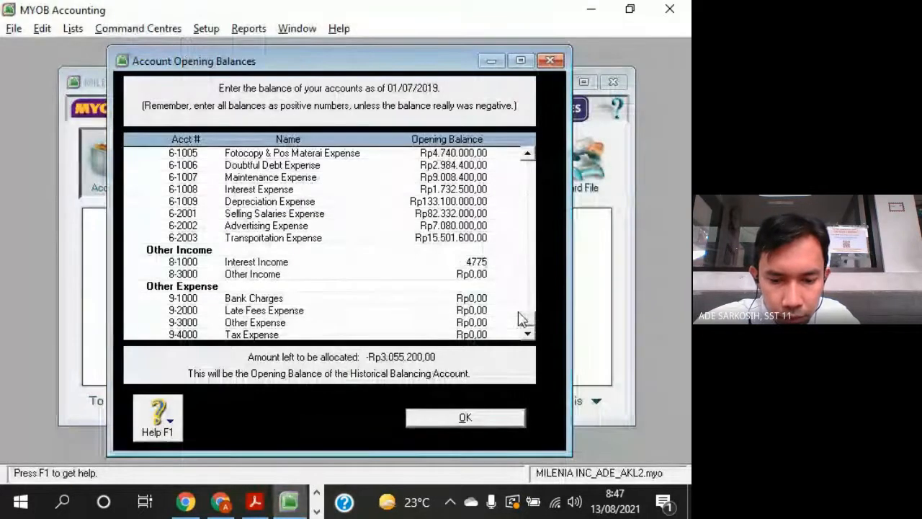
{"action": "type", "text": "600"}
{"action": "key", "text": "Tab"}
{"action": "key", "text": "Tab"}
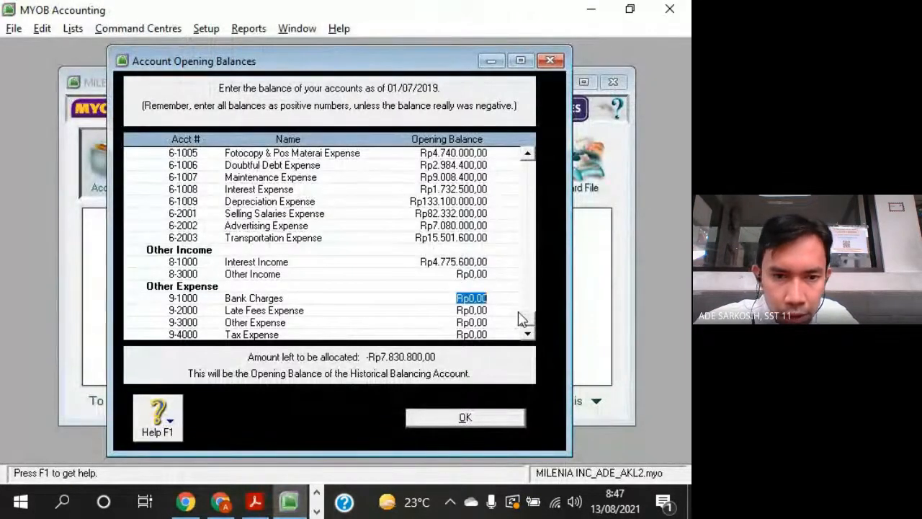
- Set the opening balances of accounts 9-1000 Bank Charges to Rp2.532.000 and 9-2000 Late Fees Expense to Rp1.579.200 from the question sheet
{"action": "key", "text": "alt+Tab"}
{"action": "type", "text": "532000"}
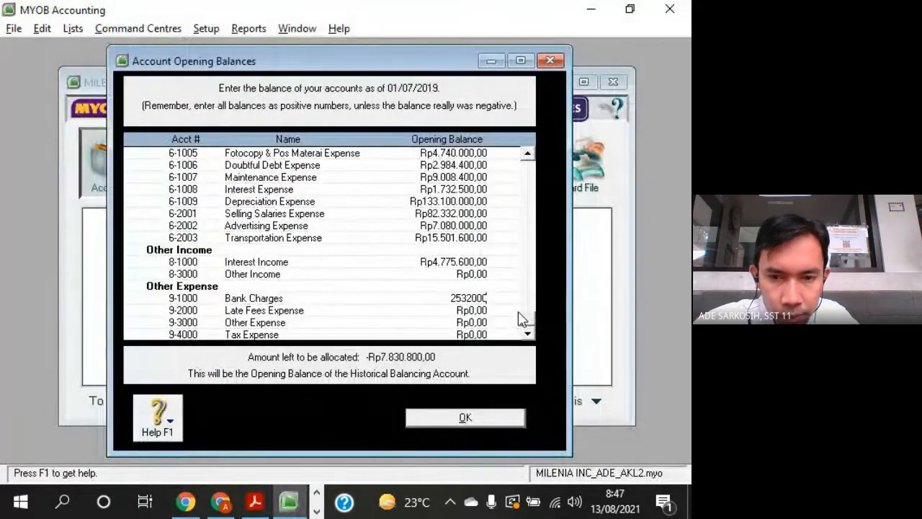
{"action": "key", "text": "Tab"}
{"action": "key", "text": "alt+Tab"}
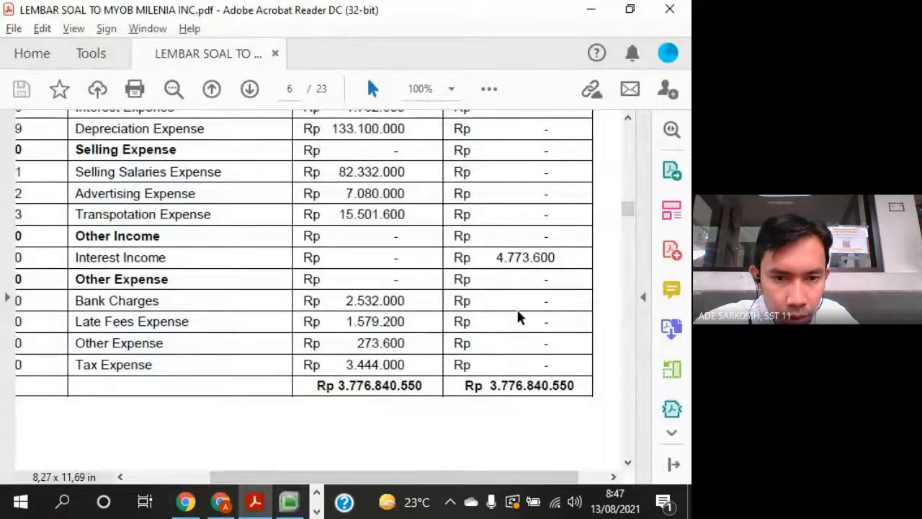
{"action": "key", "text": "alt+Tab"}
{"action": "type", "text": "1579200"}
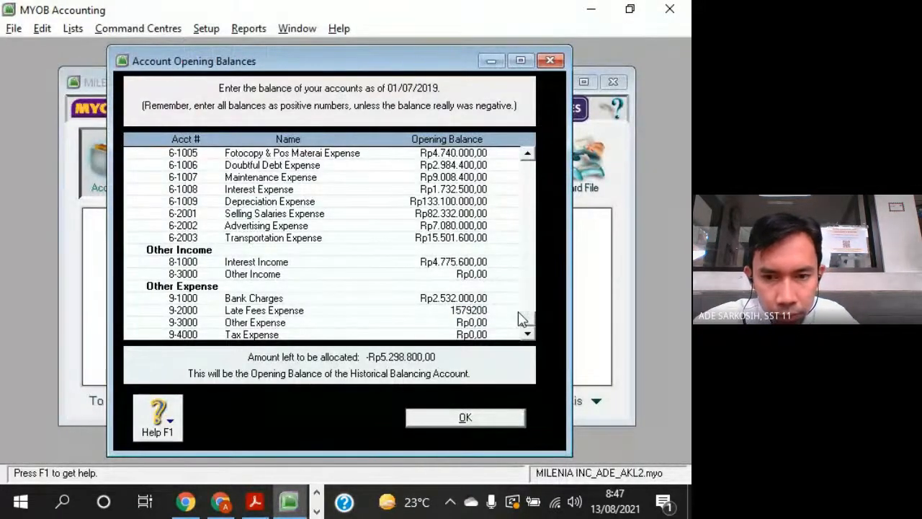
{"action": "key", "text": "Tab"}
- Look up account 9-3000 Other Expense in the question sheet and set its opening balance to Rp273.600
{"action": "key", "text": "alt+Tab"}
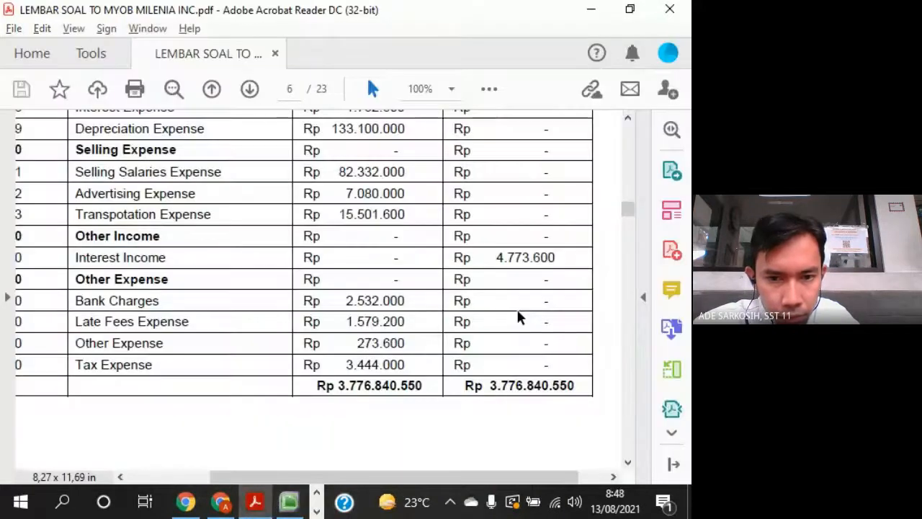
{"action": "key", "text": "alt+Tab"}
{"action": "type", "text": "27"}
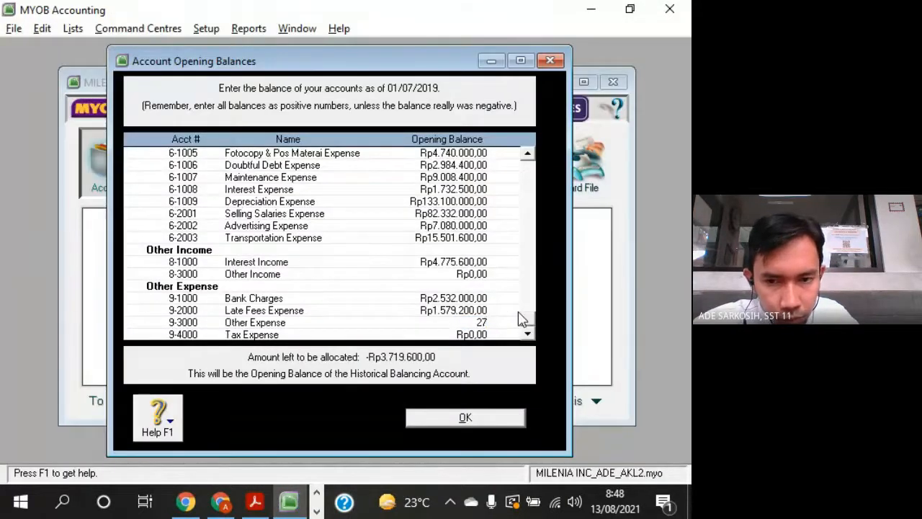
{"action": "type", "text": "3"}
{"action": "key", "text": "alt+Tab"}
- Set the opening balance of account 9-4000 Tax Expense to Rp3.444.000 according to the question sheet
{"action": "key", "text": "alt+Tab"}
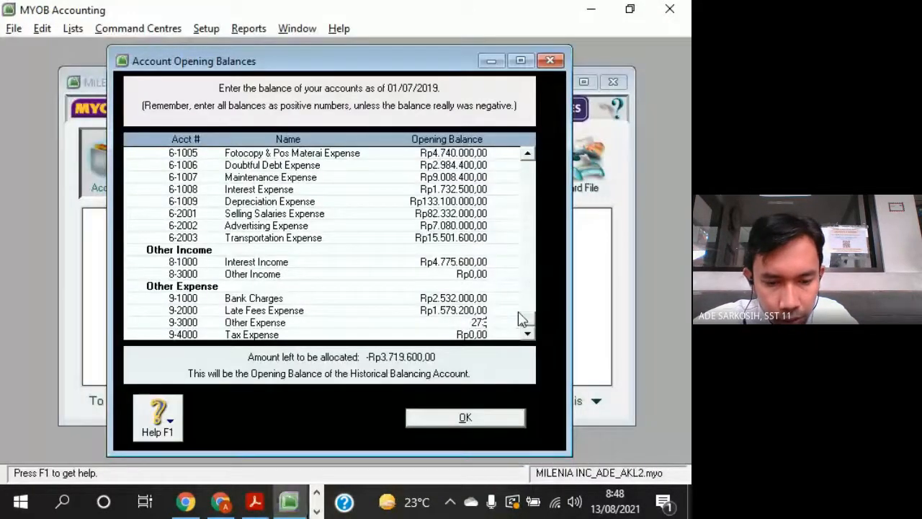
{"action": "type", "text": "600"}
{"action": "key", "text": "Tab"}
{"action": "key", "text": "alt+Tab"}
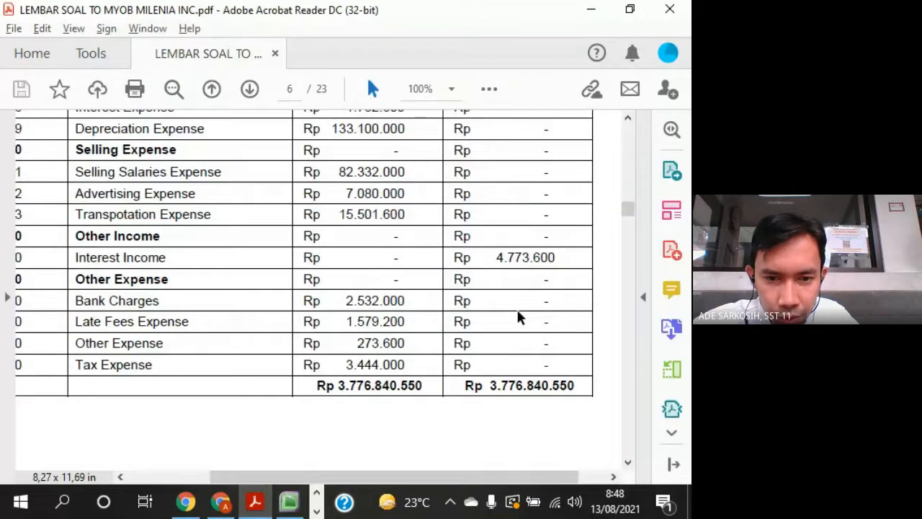
{"action": "key", "text": "alt+Tab"}
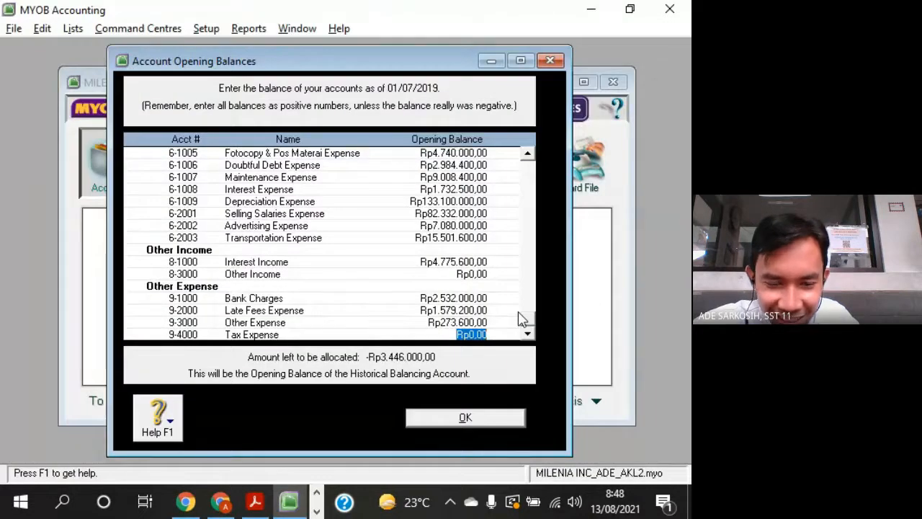
{"action": "key", "text": "alt+Tab"}
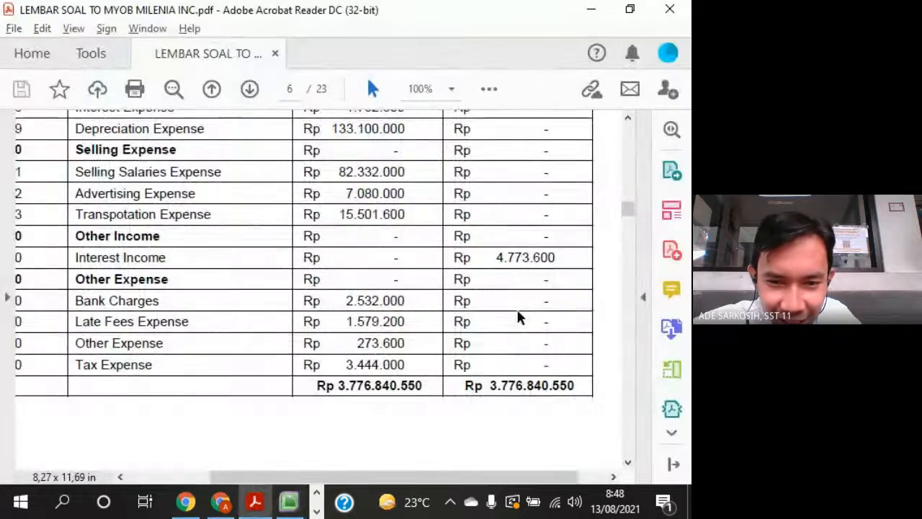
{"action": "key", "text": "alt+Tab"}
{"action": "type", "text": "3"}
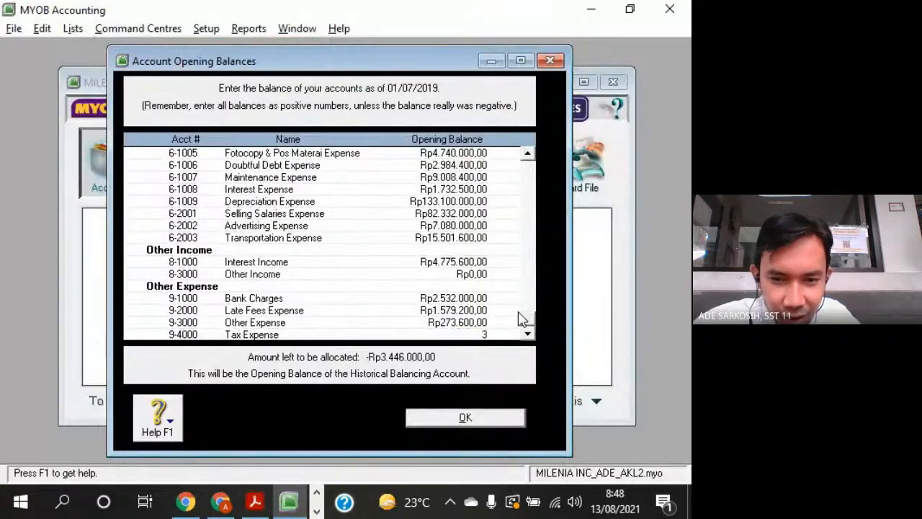
{"action": "type", "text": ".444"}
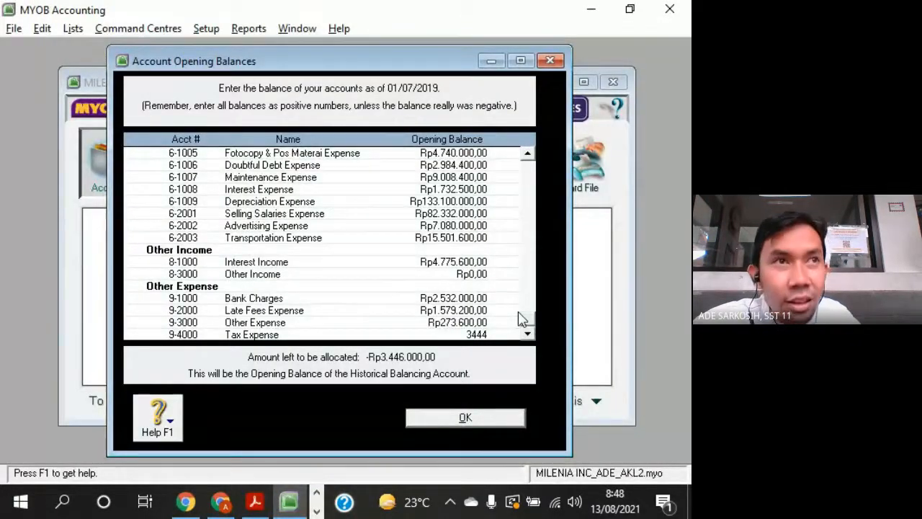
{"action": "type", "text": ".000"}
{"action": "key", "text": "Tab"}
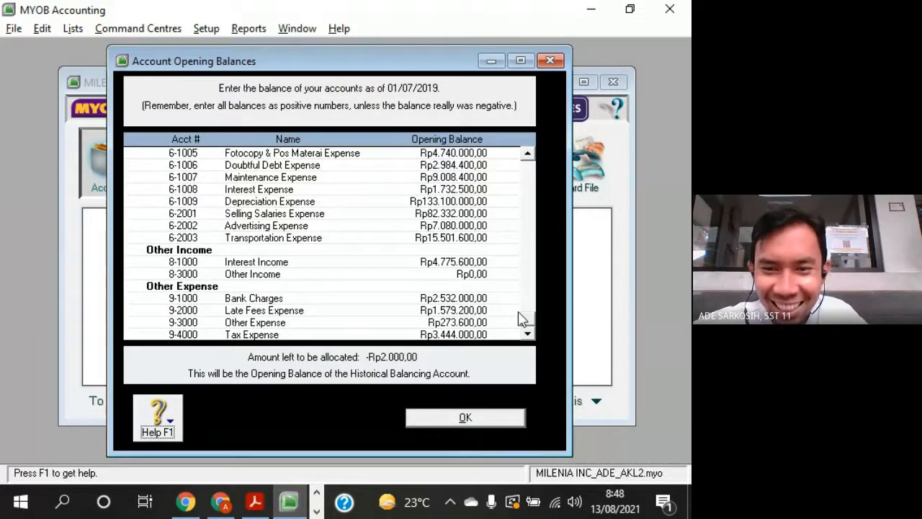
- Recheck the entered balances against the question sheet and correct the opening balance of account 8-1000 Interest Income to Rp4.773.600
{"action": "left_click_drag", "start_coordinate": [464, 48], "coordinate": [463, 43]}
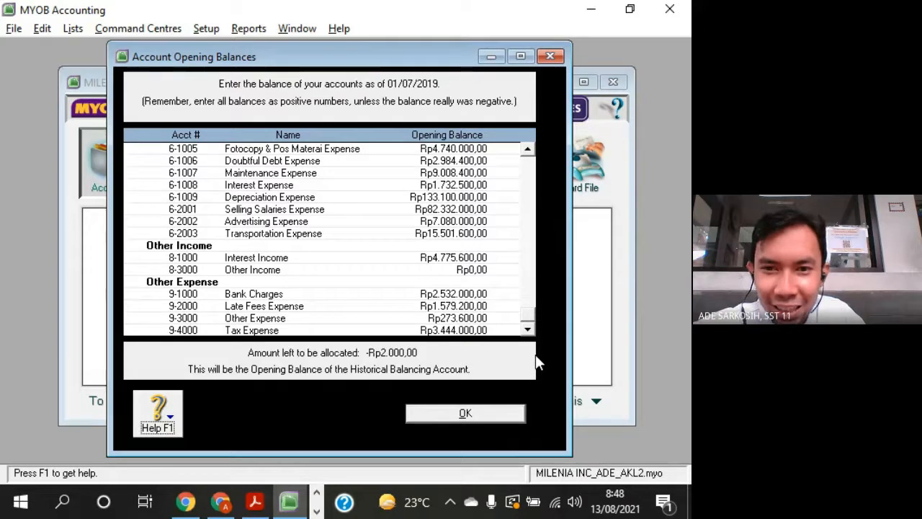
{"action": "key", "text": "alt+Tab"}
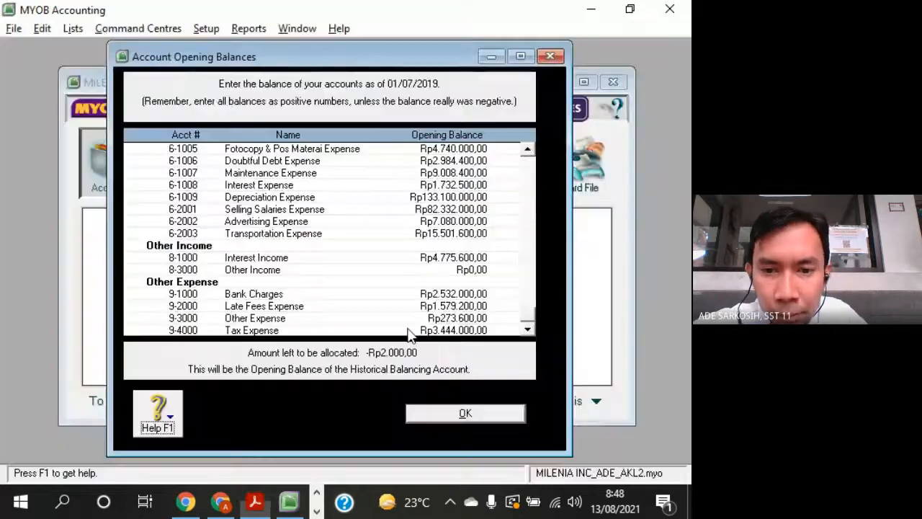
{"action": "key", "text": "alt+Tab"}
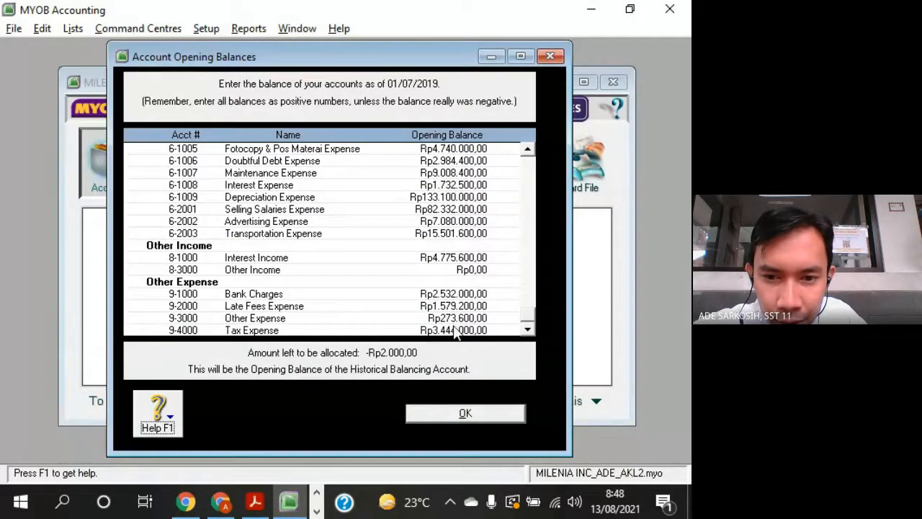
{"action": "key", "text": "alt+Tab"}
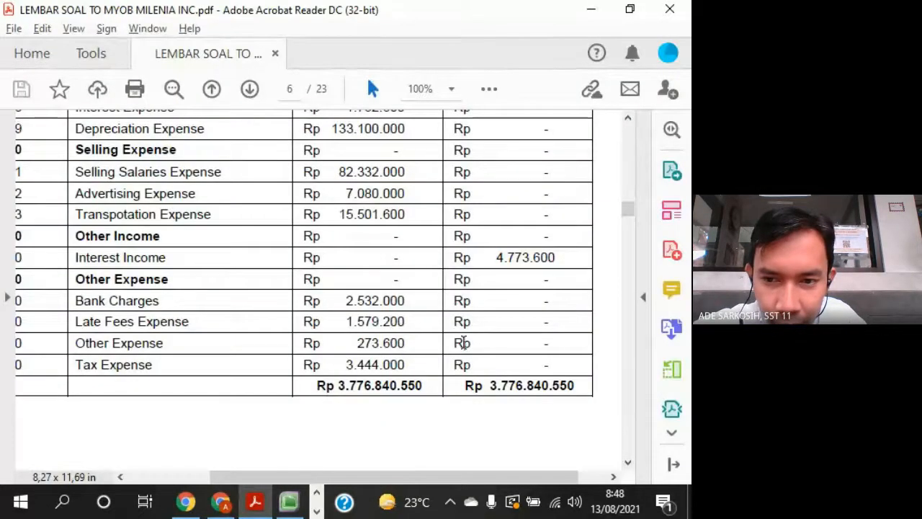
{"action": "key", "text": "alt+Tab"}
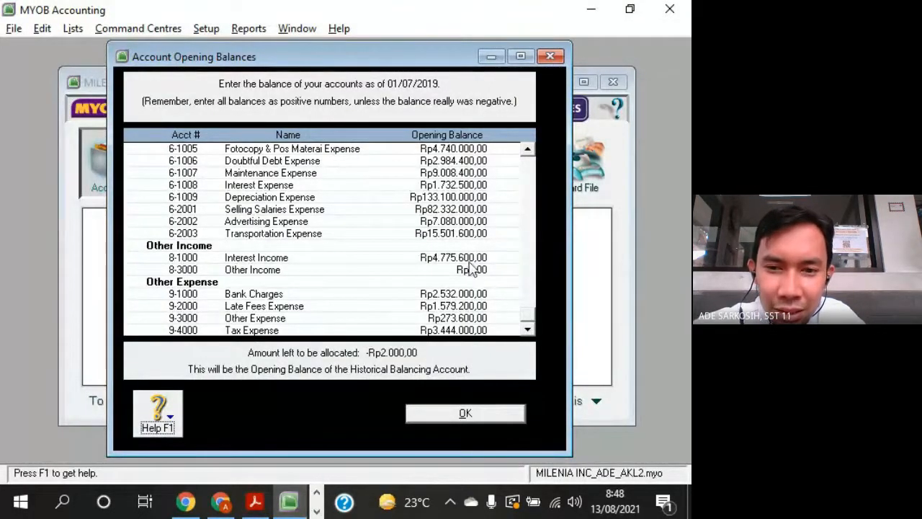
{"action": "left_click", "coordinate": [432, 257]}
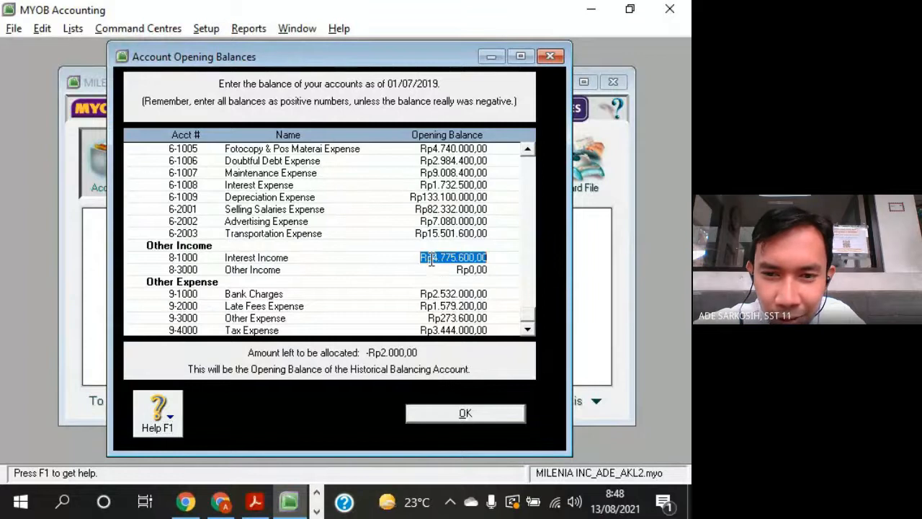
{"action": "key", "text": "alt+Tab"}
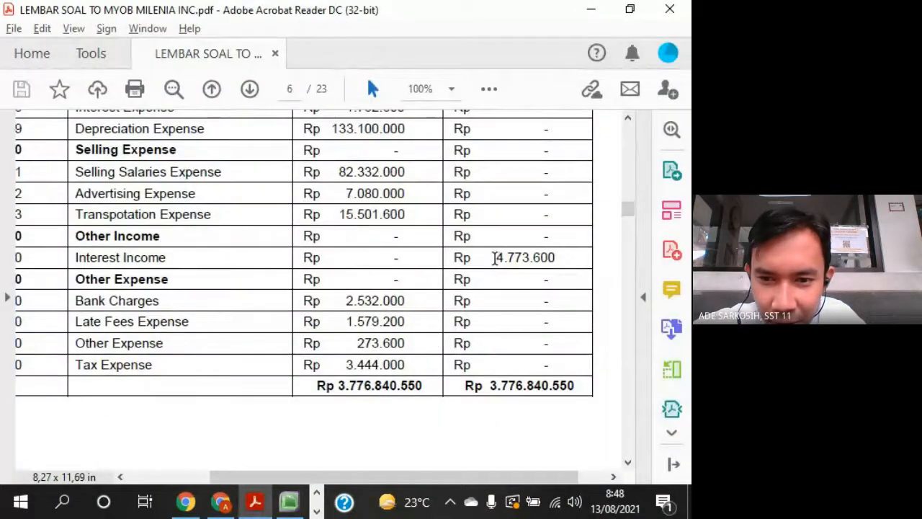
{"action": "left_click_drag", "start_coordinate": [495, 257], "coordinate": [529, 258]}
{"action": "key", "text": "alt+Tab"}
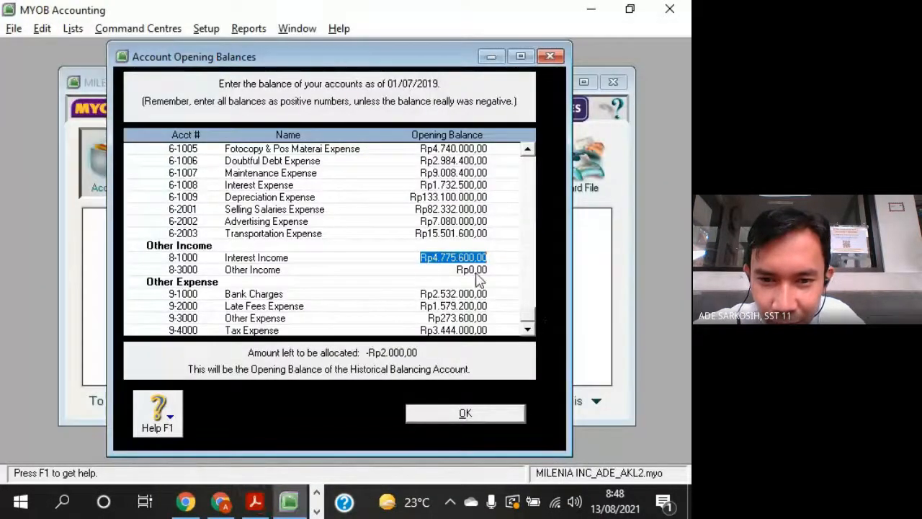
{"action": "type", "text": "477"}
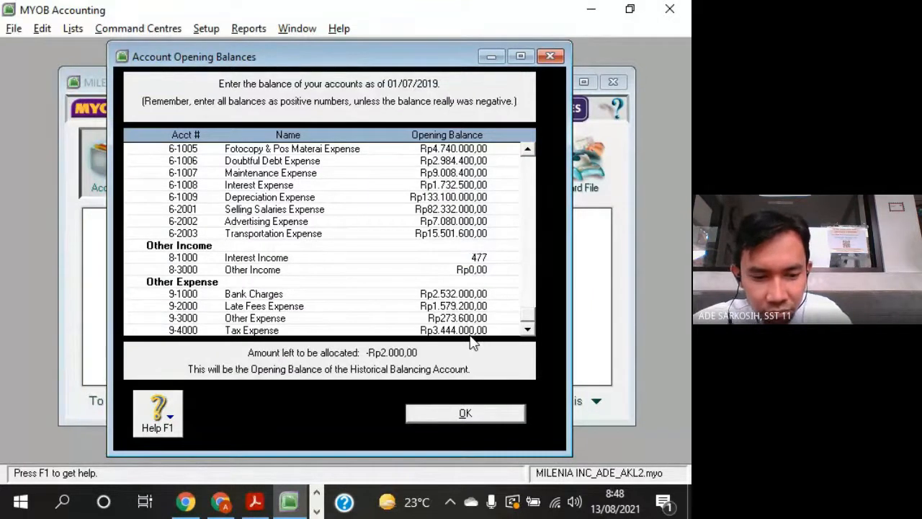
{"action": "type", "text": "3600"}
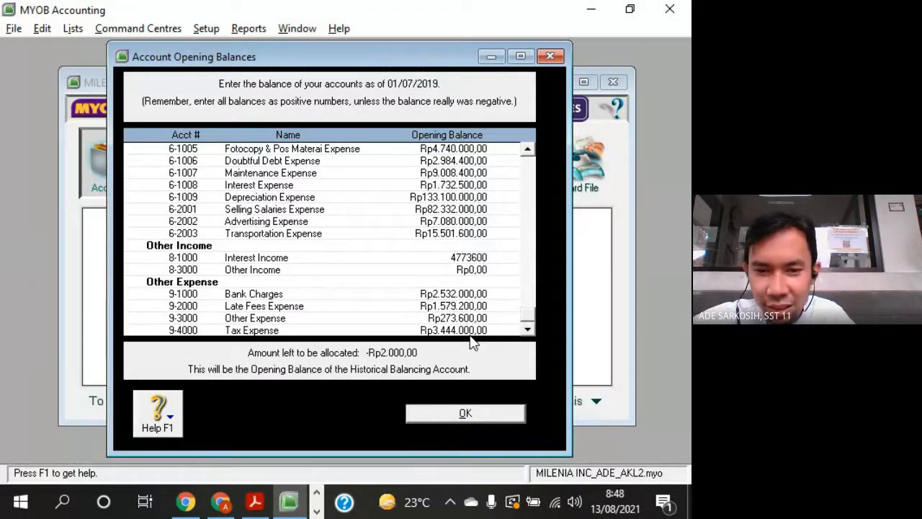
{"action": "key", "text": "Tab"}
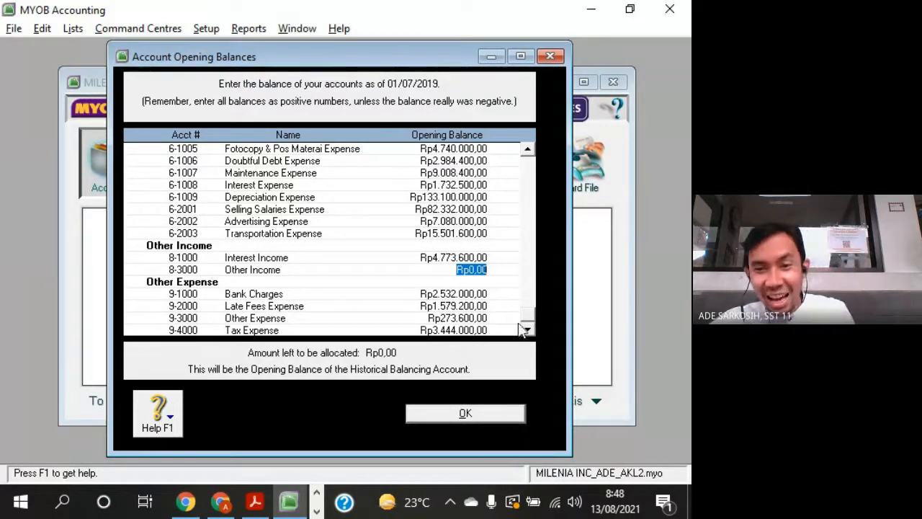
- Set the opening balance of account 1-1101 Petty Cash to Rp0
{"action": "scroll", "coordinate": [447, 173], "scroll_direction": "up", "scroll_amount": 15}
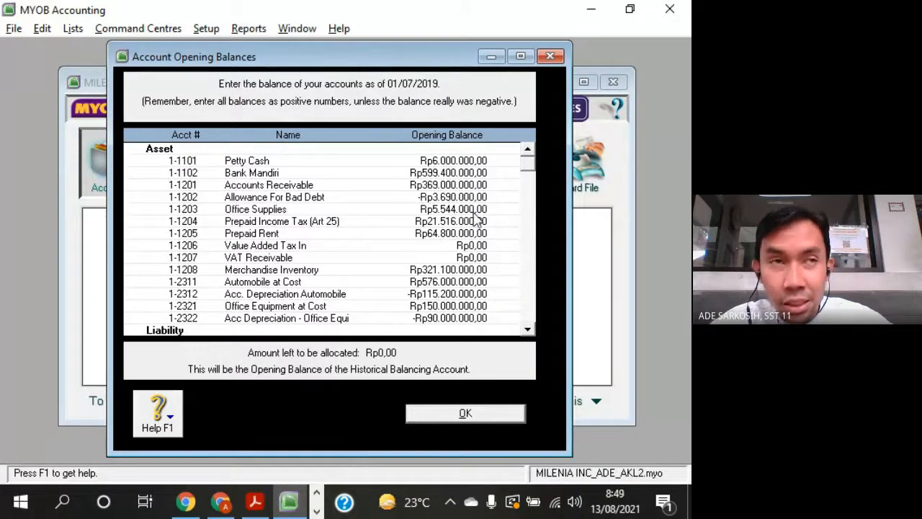
{"action": "left_click", "coordinate": [477, 160]}
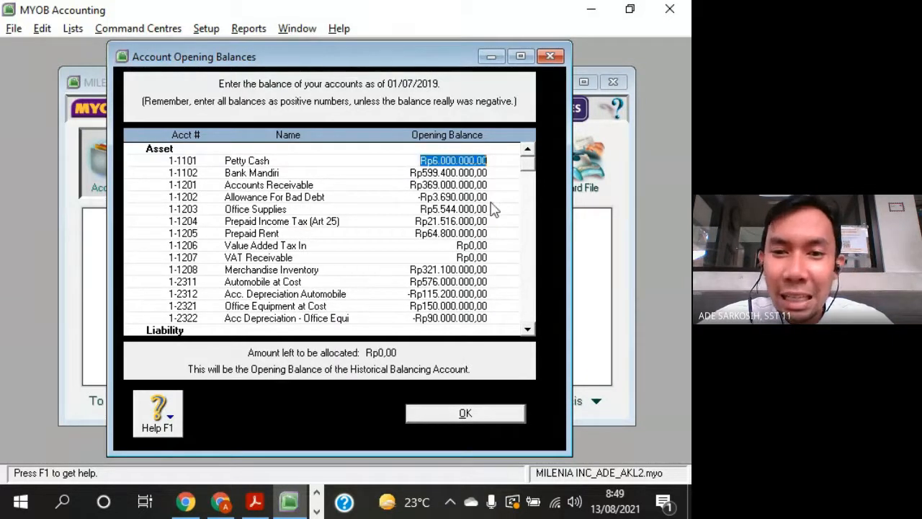
{"action": "type", "text": "0"}
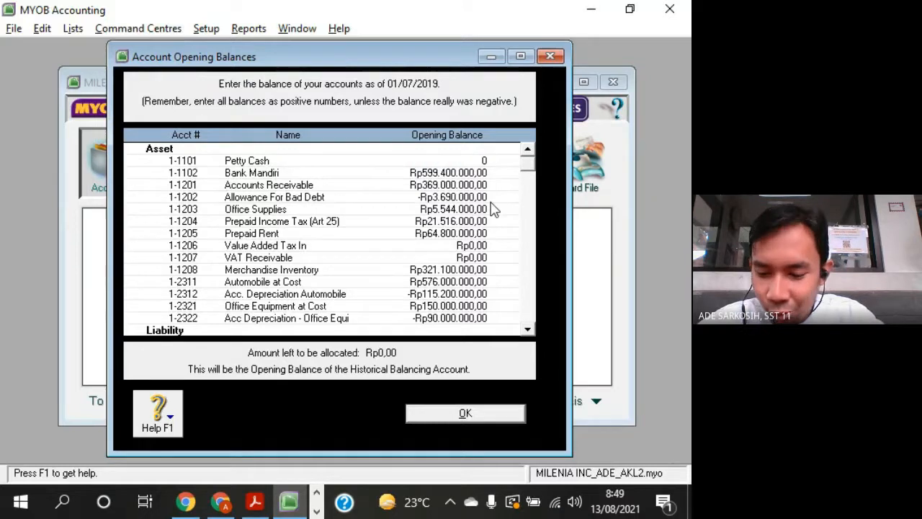
{"action": "key", "text": "Tab"}
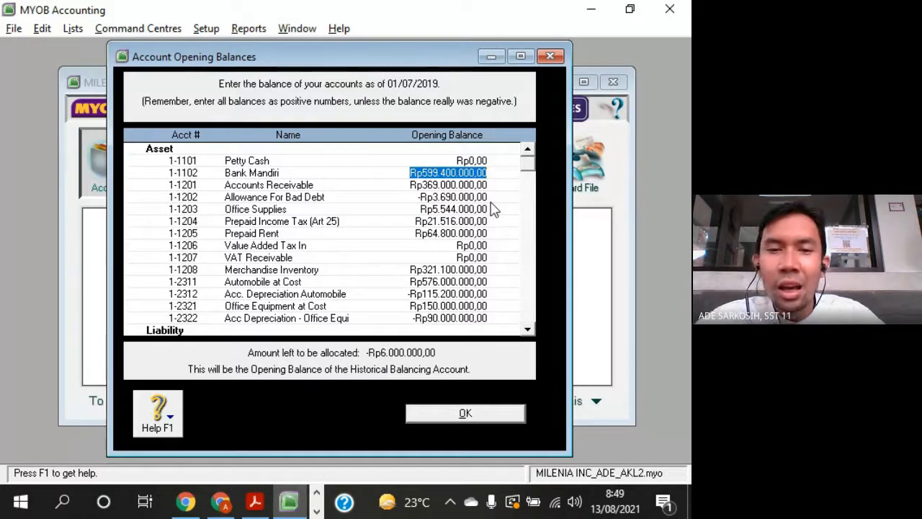
- Restore the opening balance of account 1-1101 Petty Cash to Rp6.000.000
{"action": "key", "text": "shift+Tab"}
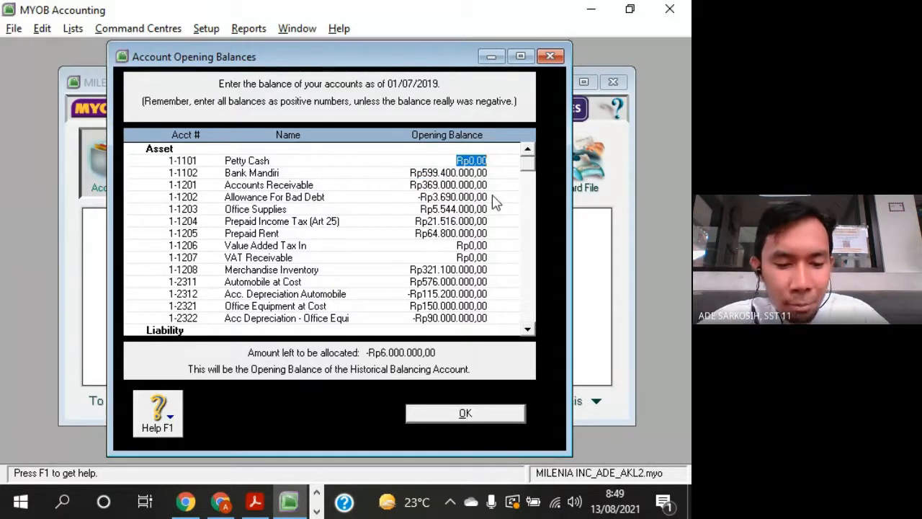
{"action": "type", "text": "6.000."}
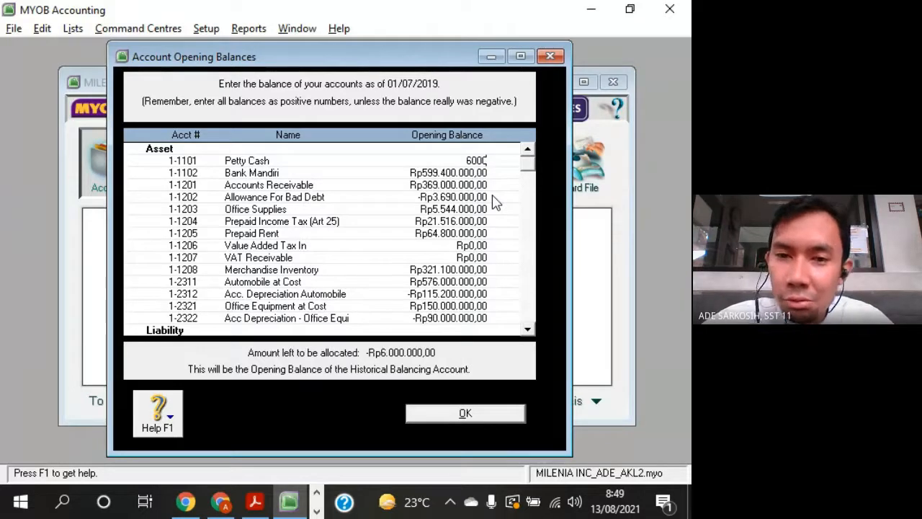
{"action": "type", "text": "000"}
{"action": "key", "text": "Tab"}
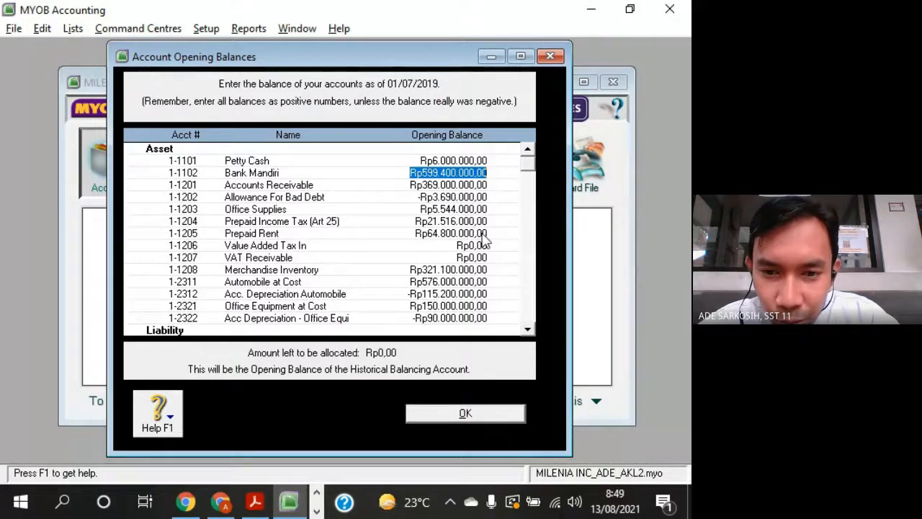
{"action": "scroll", "coordinate": [484, 240], "scroll_direction": "down", "scroll_amount": 6}
{"action": "scroll", "coordinate": [484, 240], "scroll_direction": "down", "scroll_amount": 7}
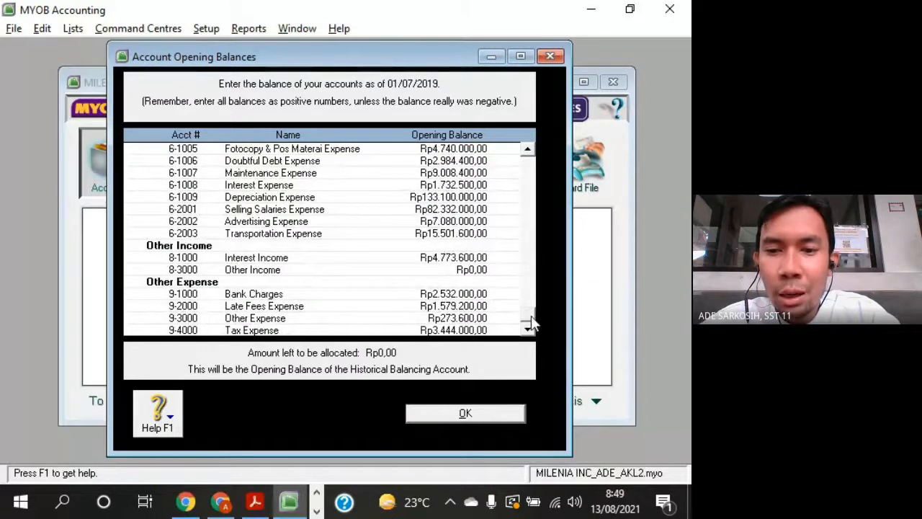
{"action": "left_click_drag", "start_coordinate": [551, 157], "coordinate": [550, 154]}
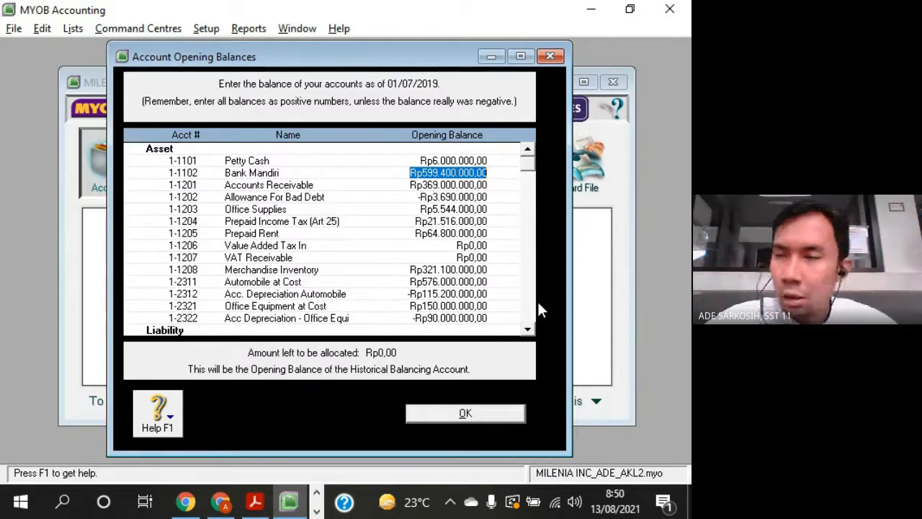
{"action": "left_click", "coordinate": [579, 506]}
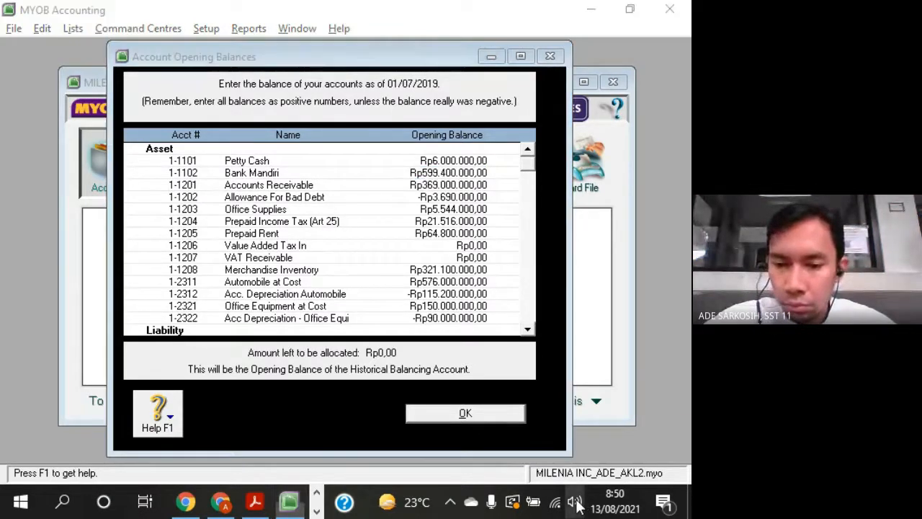
{"action": "mouse_move", "coordinate": [587, 463]}
{"action": "left_mouse_down"}
{"action": "mouse_move", "coordinate": [578, 465]}
{"action": "mouse_move", "coordinate": [587, 463]}
{"action": "left_mouse_up"}
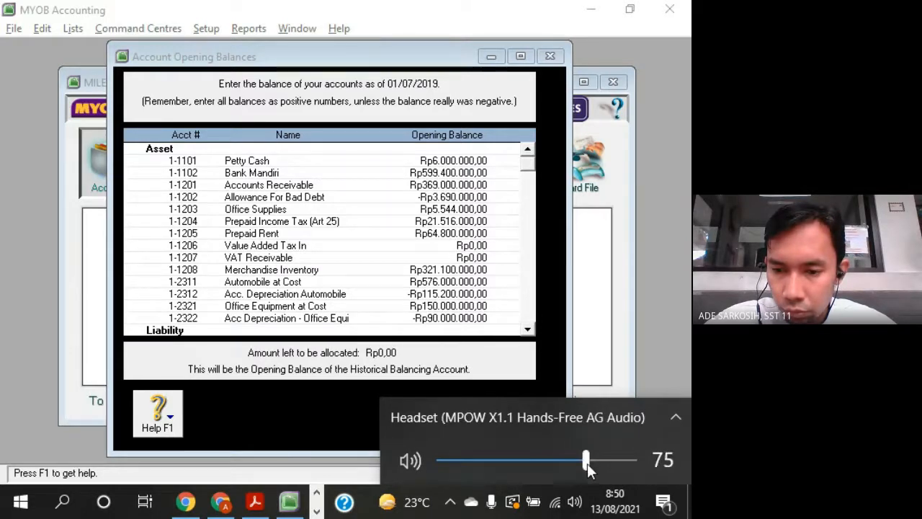
{"action": "left_click", "coordinate": [442, 62]}
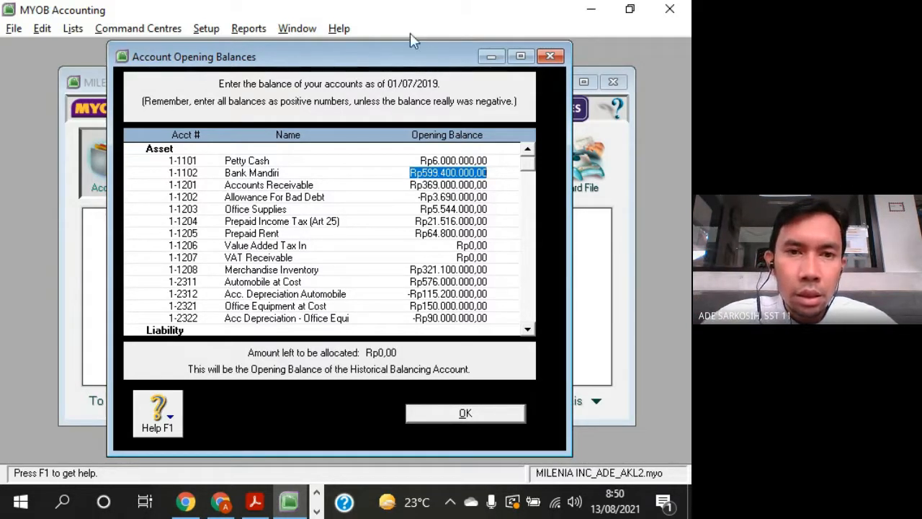
- Accept the account opening balances, then reopen them to check the saved amounts and close them again
{"action": "left_click_drag", "start_coordinate": [341, 57], "coordinate": [365, 59]}
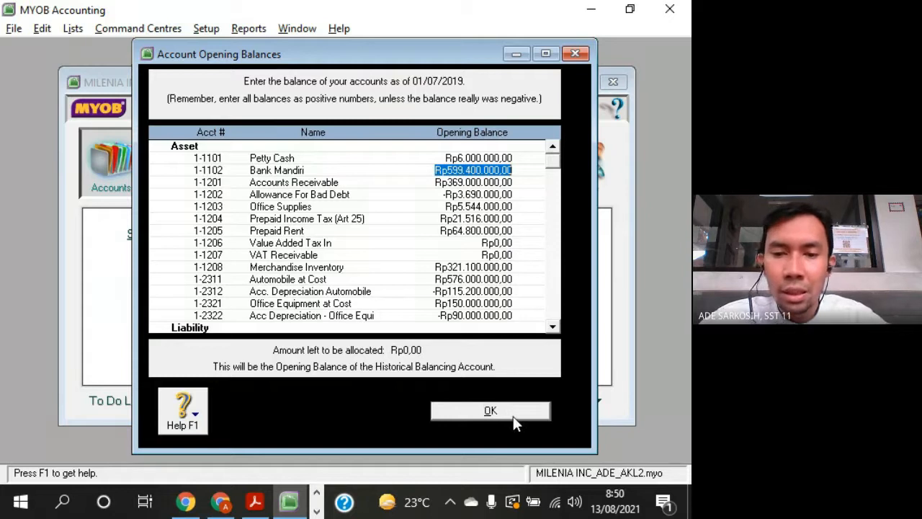
{"action": "left_click", "coordinate": [490, 411]}
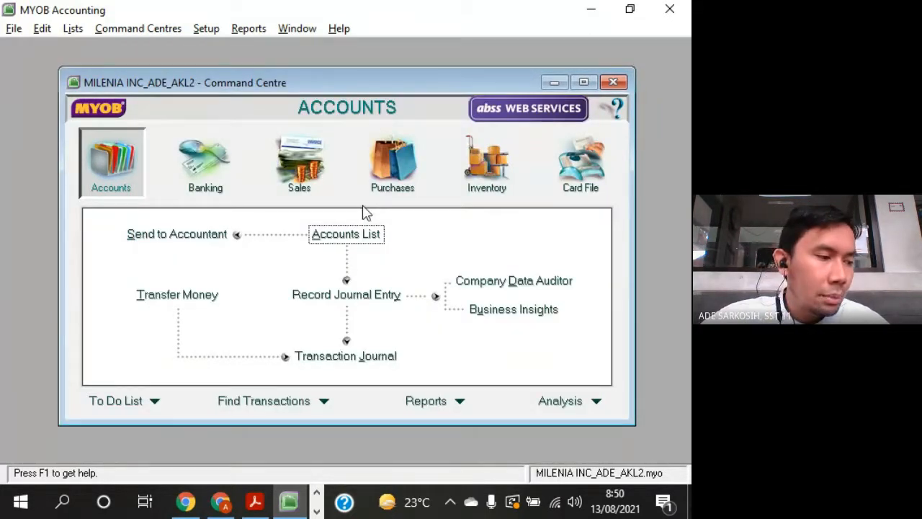
{"action": "left_click", "coordinate": [213, 29]}
{"action": "mouse_move", "coordinate": [251, 76]}
{"action": "left_click", "coordinate": [433, 66]}
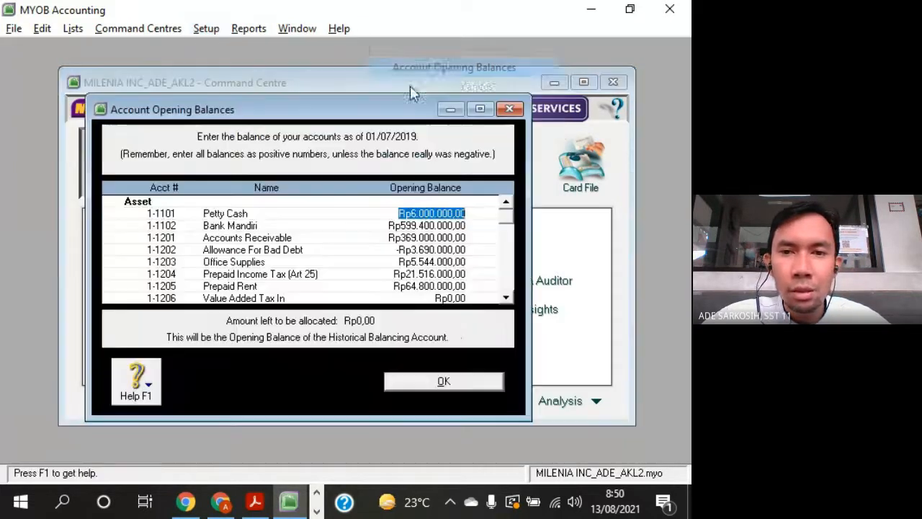
{"action": "left_click", "coordinate": [506, 298]}
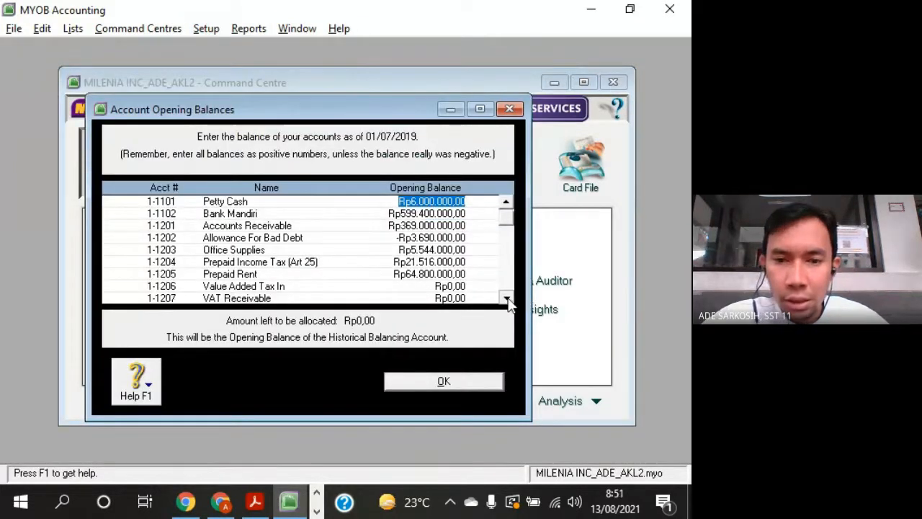
{"action": "scroll", "coordinate": [507, 297], "scroll_direction": "down", "scroll_amount": 1}
{"action": "left_click", "coordinate": [474, 383]}
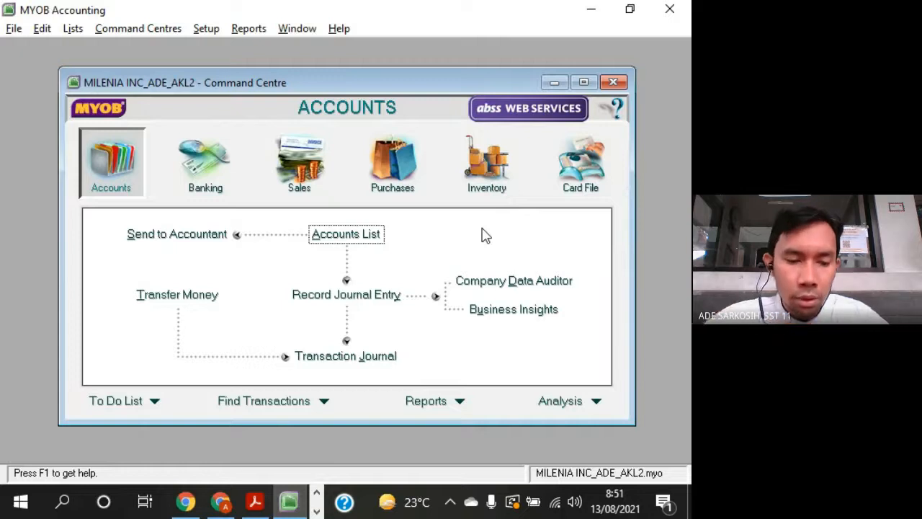
- Consult the customer and supplier lists in the question sheet PDF and return to MYOB
{"action": "key", "text": "alt+Tab"}
{"action": "scroll", "coordinate": [484, 313], "scroll_direction": "down", "scroll_amount": 5}
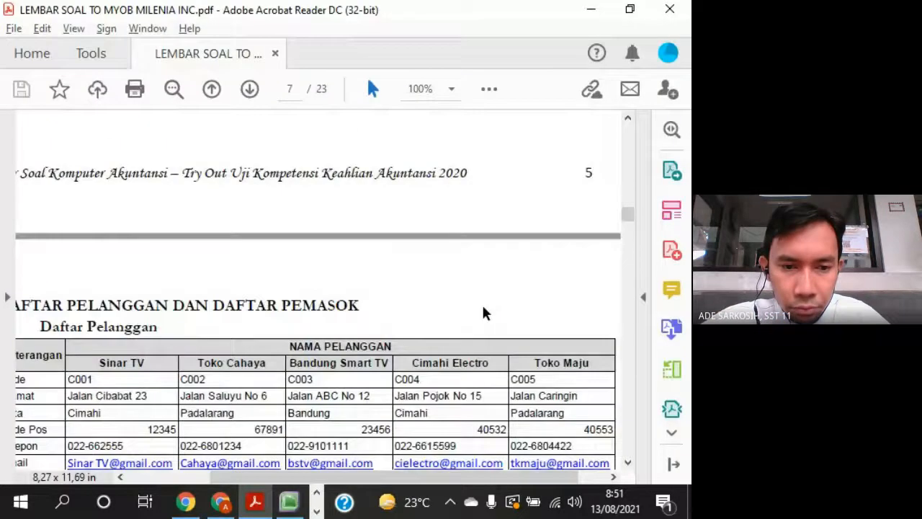
{"action": "scroll", "coordinate": [452, 452], "scroll_direction": "left", "scroll_amount": 2}
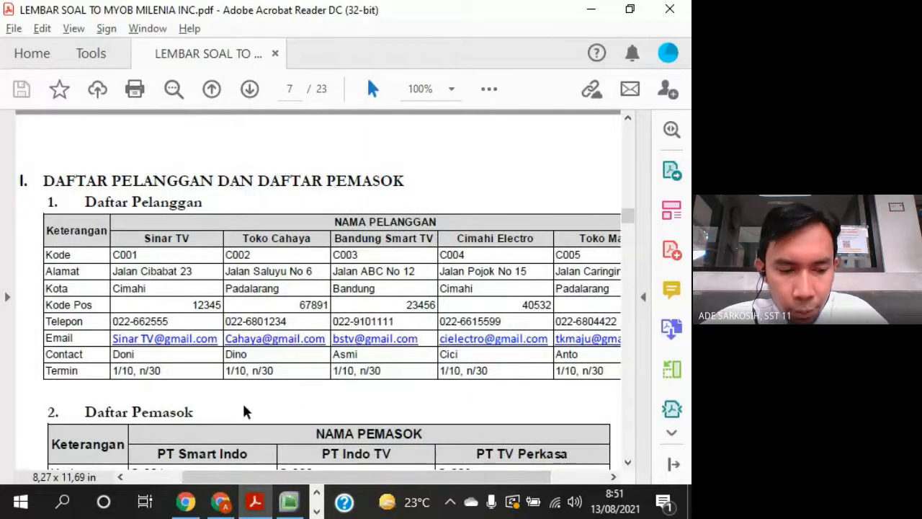
{"action": "key", "text": "alt+Tab"}
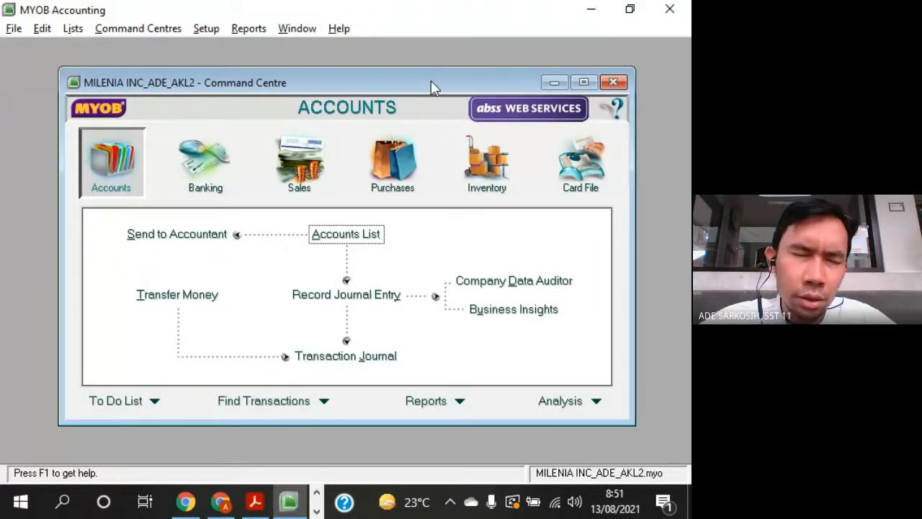
- View the existing tax codes in the tax code list and close it
{"action": "left_click_drag", "start_coordinate": [431, 85], "coordinate": [420, 69]}
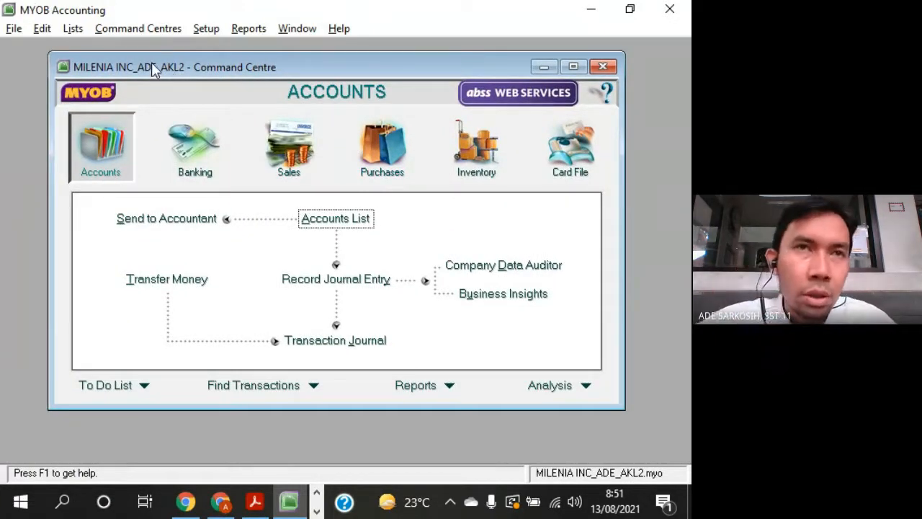
{"action": "left_click", "coordinate": [73, 29]}
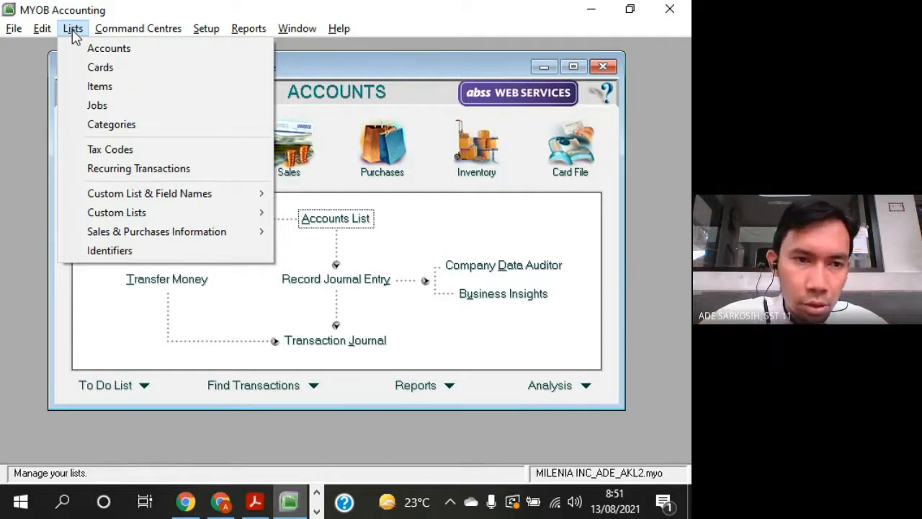
{"action": "left_click", "coordinate": [155, 156]}
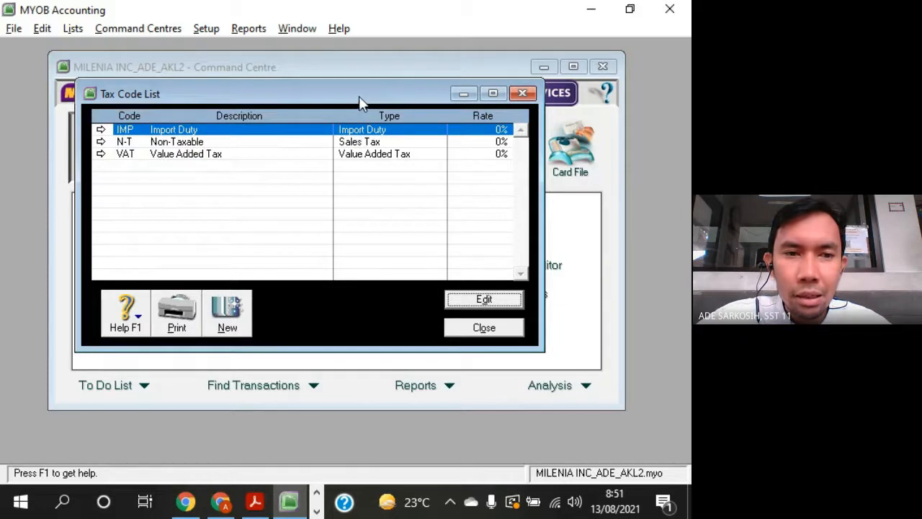
{"action": "left_click_drag", "start_coordinate": [372, 98], "coordinate": [386, 85]}
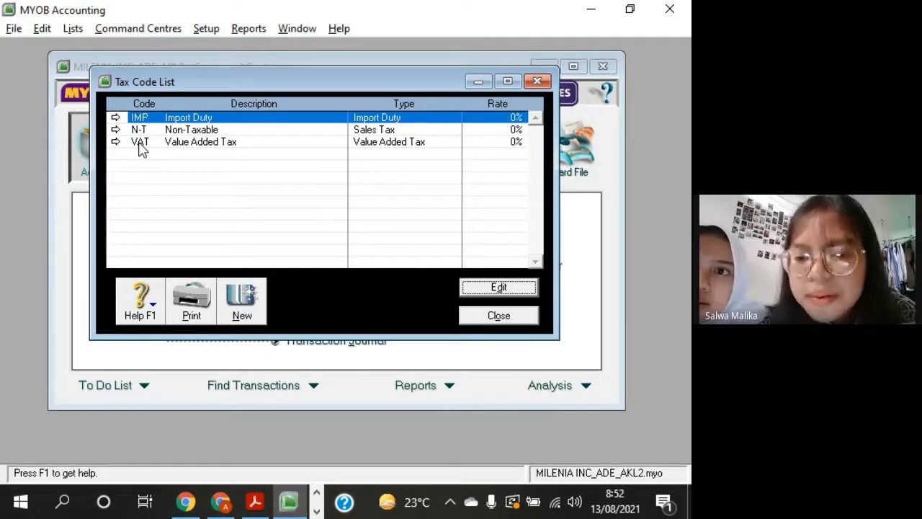
{"action": "left_click", "coordinate": [537, 80]}
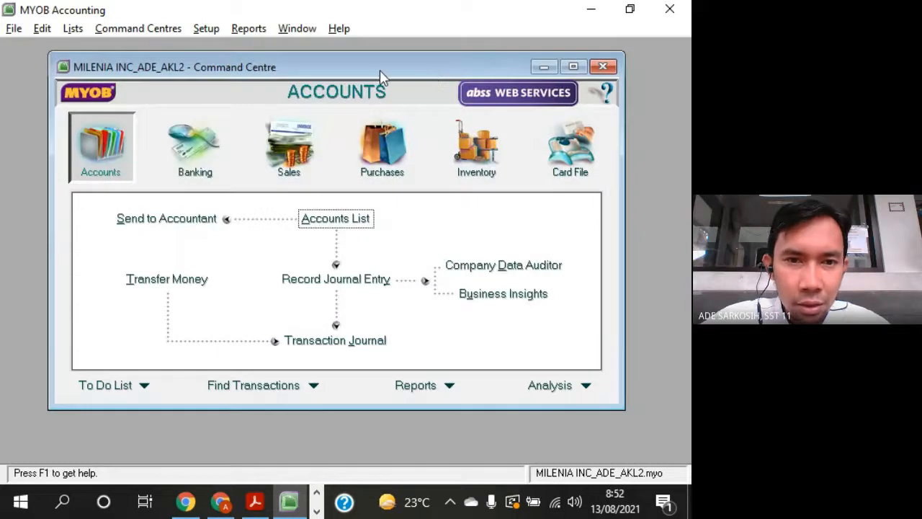
{"action": "left_click_drag", "start_coordinate": [379, 70], "coordinate": [386, 84]}
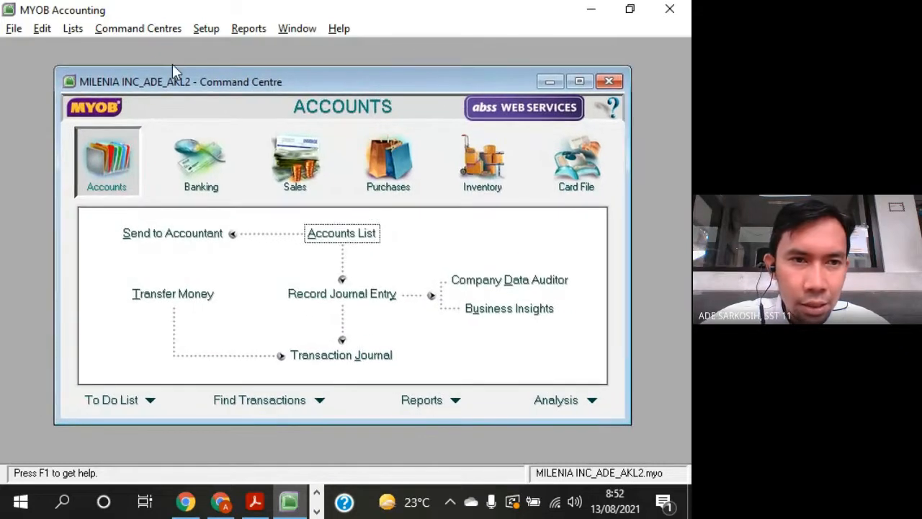
- Delete the IMP Import Duty tax code from the tax code list
{"action": "left_click", "coordinate": [80, 30]}
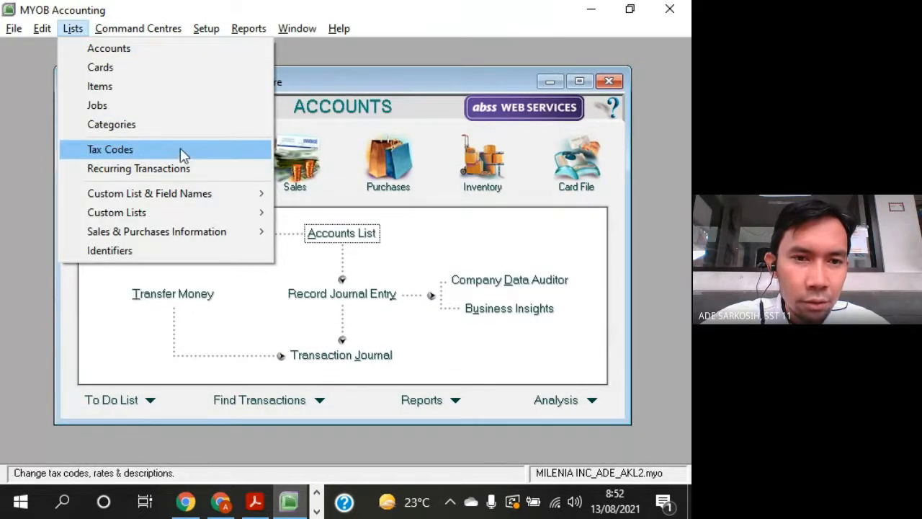
{"action": "left_click", "coordinate": [251, 156]}
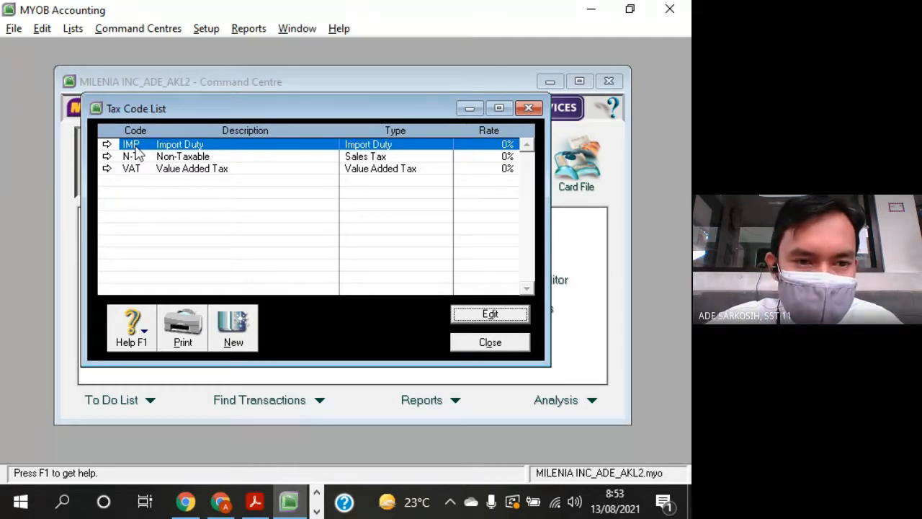
{"action": "right_click", "coordinate": [289, 149]}
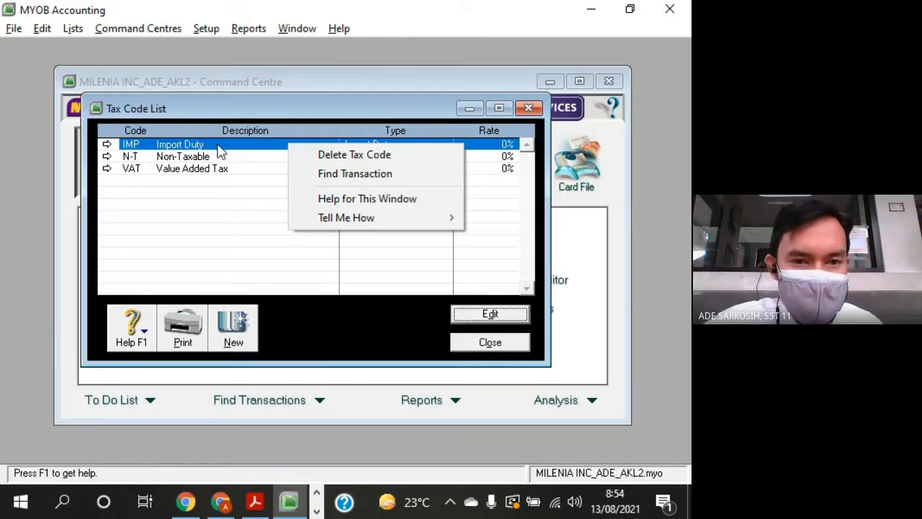
{"action": "left_click", "coordinate": [257, 215]}
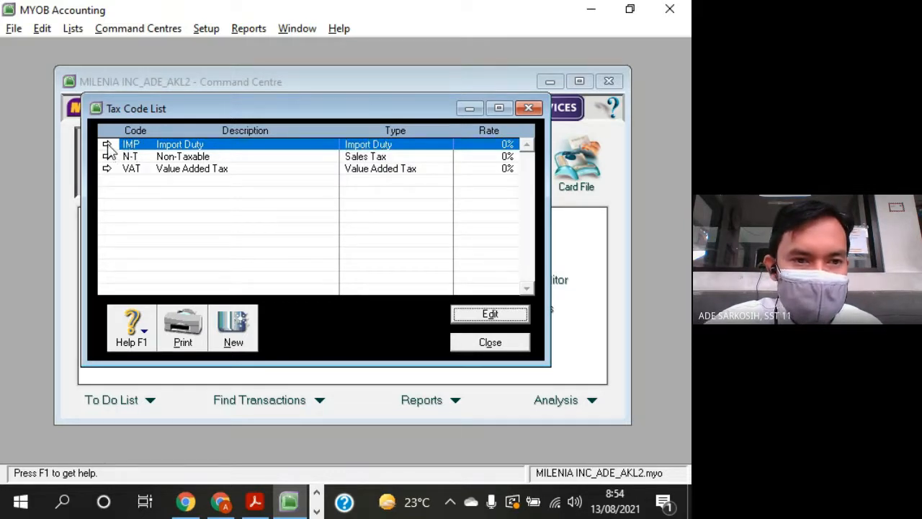
{"action": "right_click", "coordinate": [231, 149]}
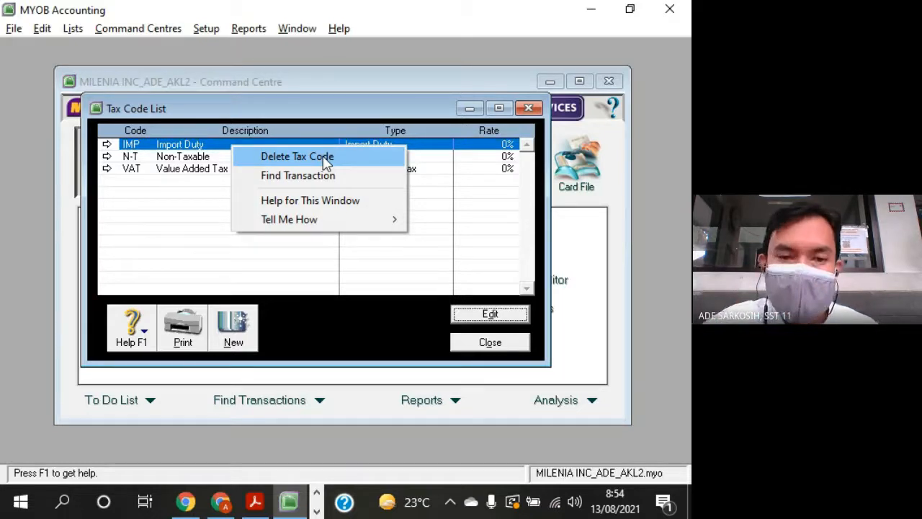
{"action": "left_click", "coordinate": [370, 157]}
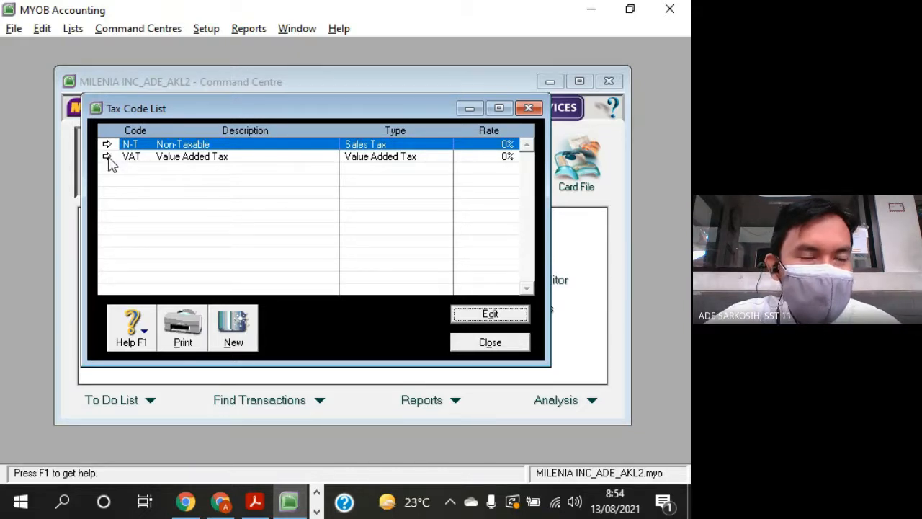
- Open the VAT Value Added Tax code for editing and change its tax code to PPN
{"action": "left_click", "coordinate": [238, 164]}
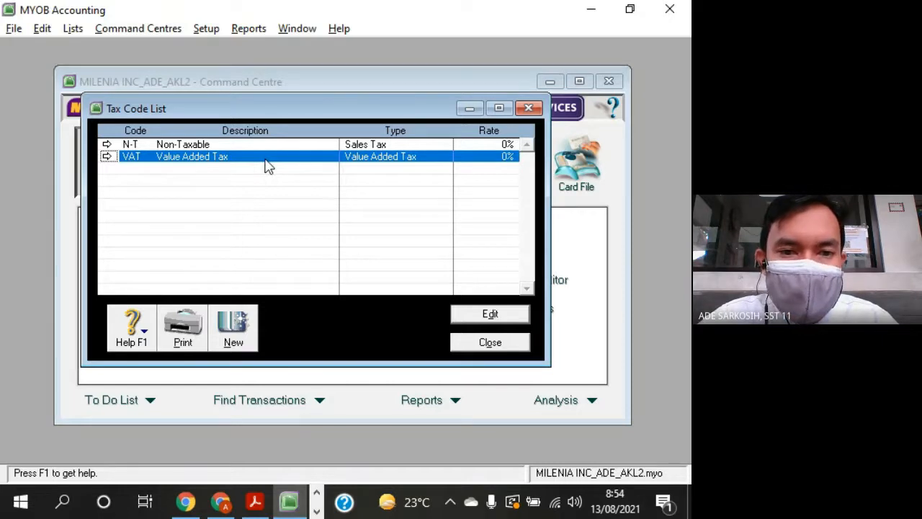
{"action": "double_click", "coordinate": [266, 166]}
{"action": "left_click_drag", "start_coordinate": [264, 136], "coordinate": [265, 56]}
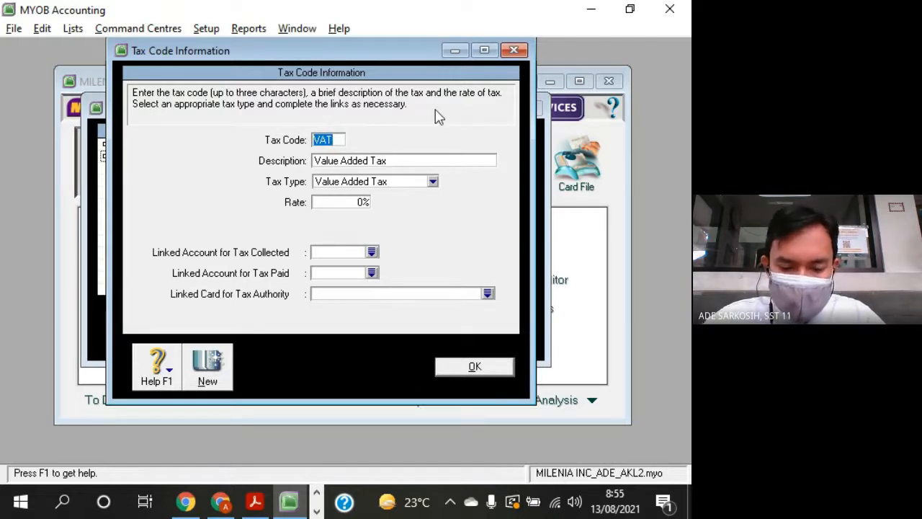
{"action": "type", "text": "PPN"}
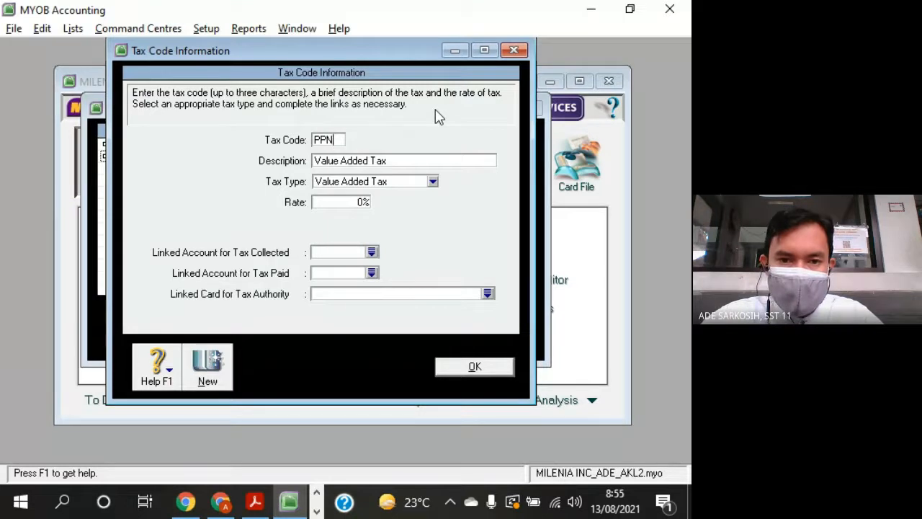
- Replace the PPN tax code's description with "Pajak Pertambahan Nilai"
{"action": "left_click", "coordinate": [386, 160]}
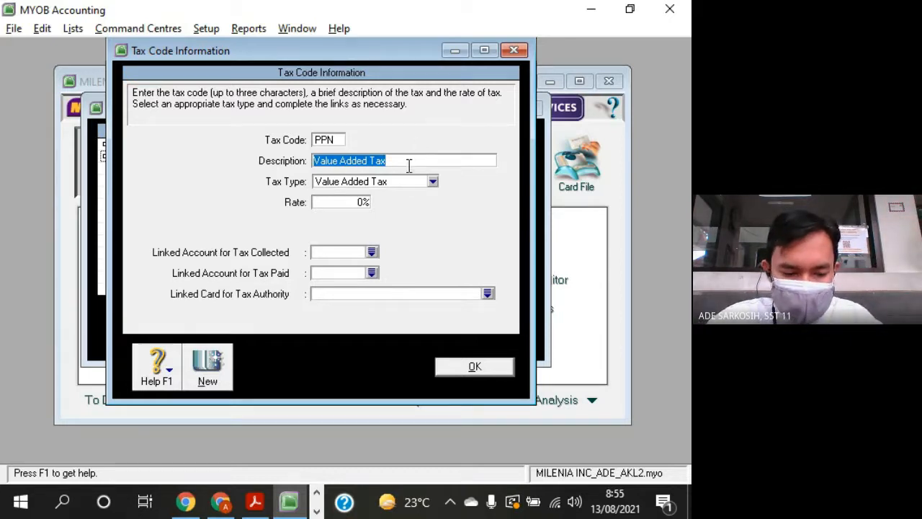
{"action": "type", "text": "pAJAK"}
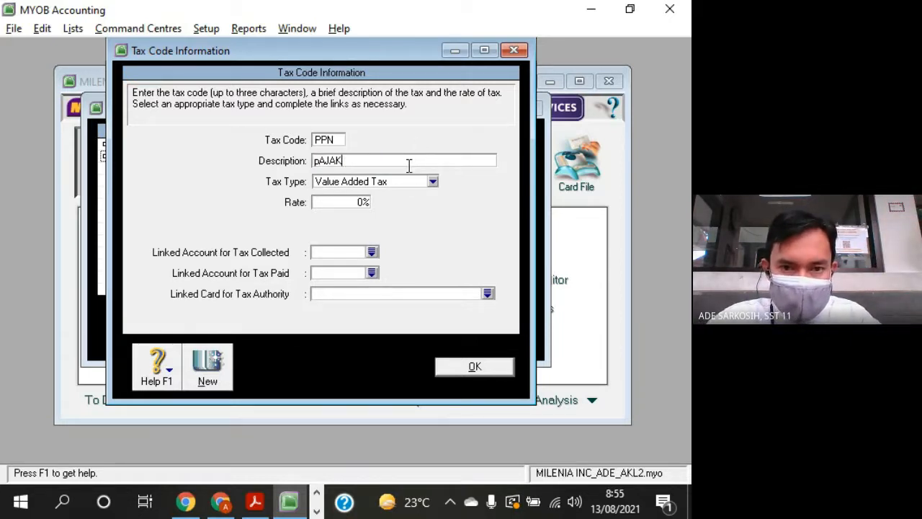
{"action": "key", "text": "BackSpace"}
{"action": "key", "text": "BackSpace"}
{"action": "key", "text": "BackSpace"}
{"action": "key", "text": "BackSpace"}
{"action": "key", "text": "BackSpace"}
{"action": "type", "text": "Pajak "}
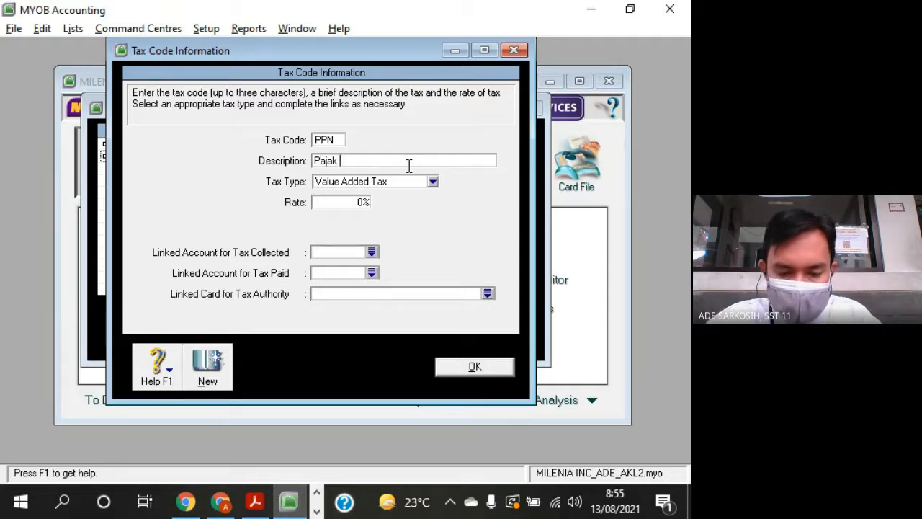
{"action": "type", "text": "Pertamb"}
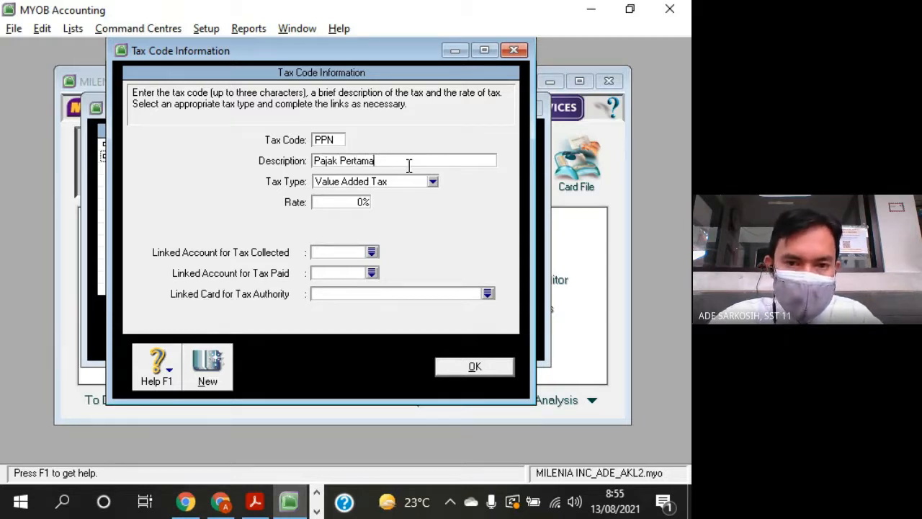
{"action": "type", "text": "bahan Nila"}
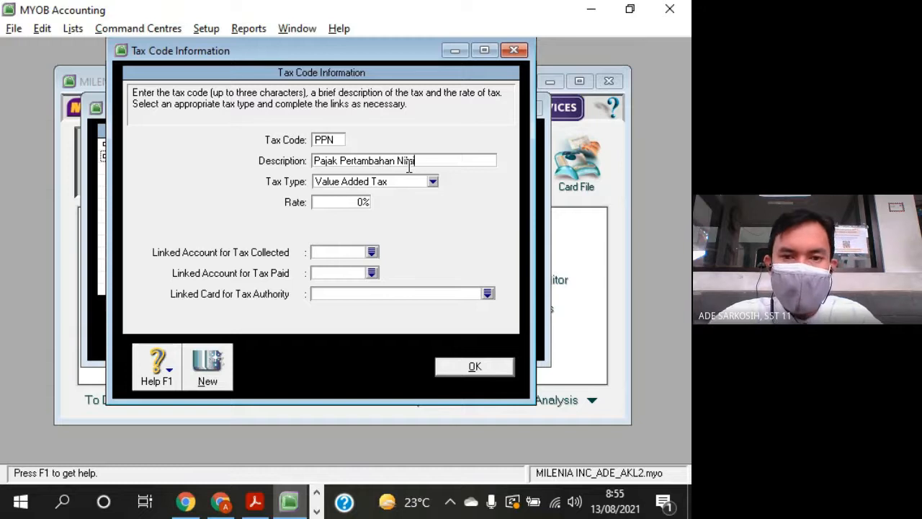
{"action": "type", "text": "i"}
- Set the PPN tax code's rate to 10%
{"action": "left_click", "coordinate": [363, 203]}
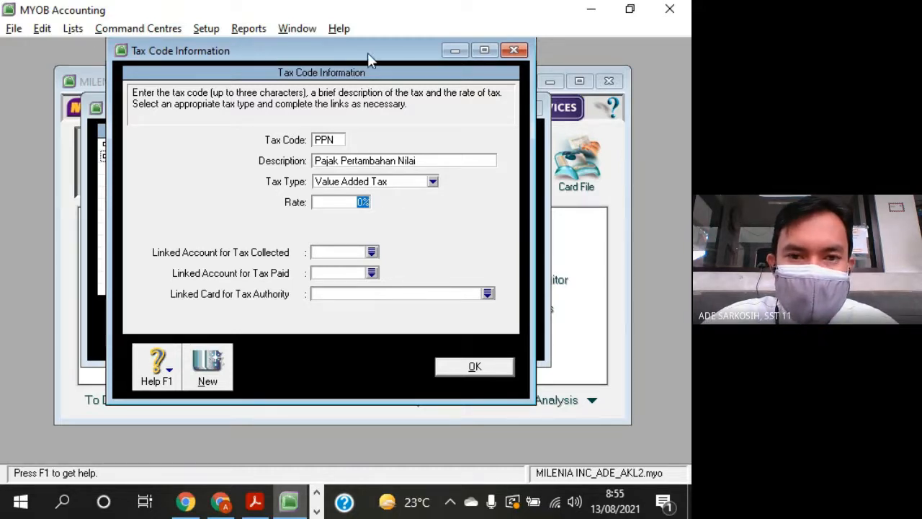
{"action": "left_click_drag", "start_coordinate": [368, 53], "coordinate": [381, 178]}
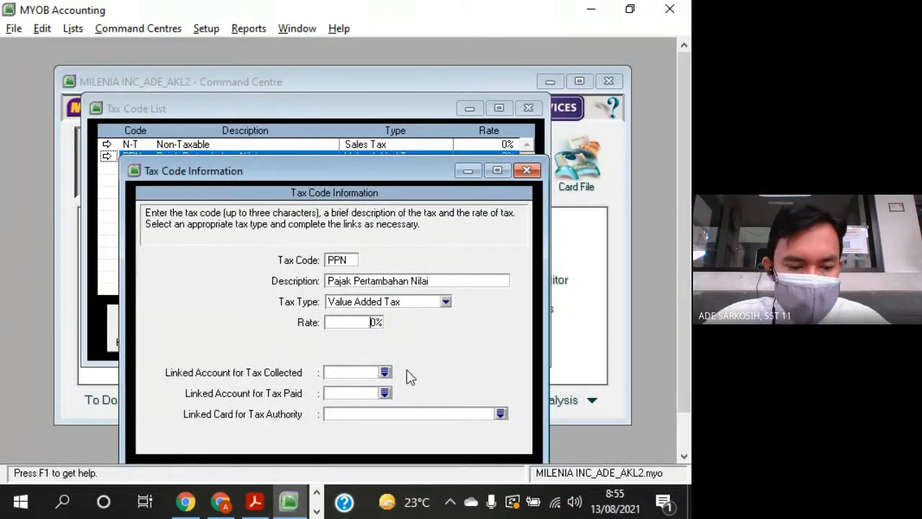
{"action": "type", "text": "1"}
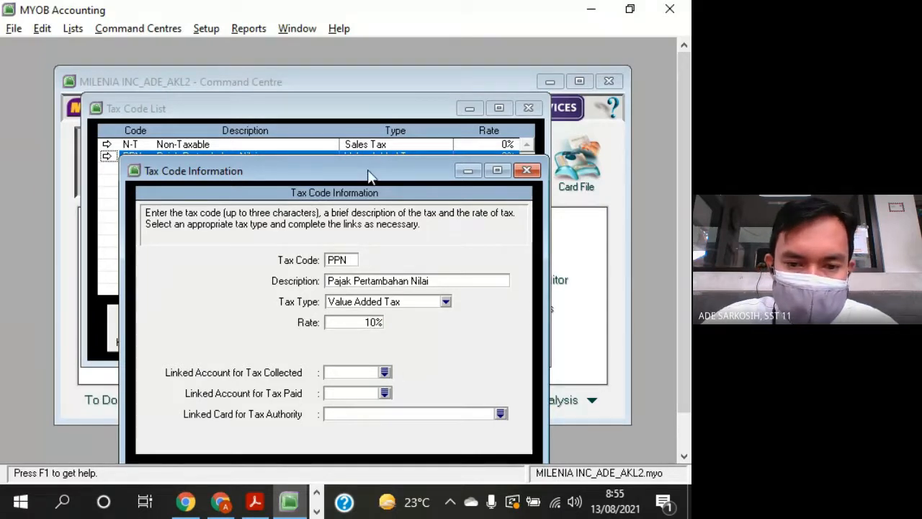
{"action": "left_click_drag", "start_coordinate": [368, 173], "coordinate": [459, 61]}
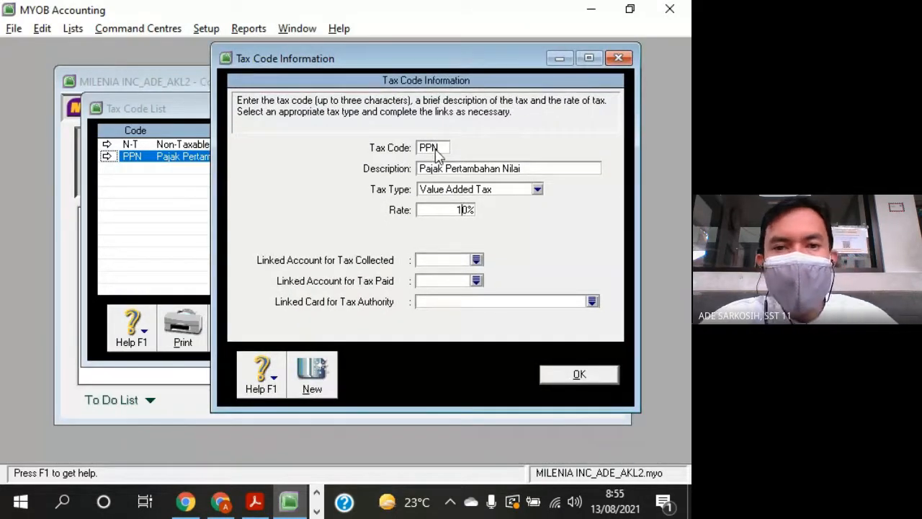
{"action": "left_click", "coordinate": [459, 210]}
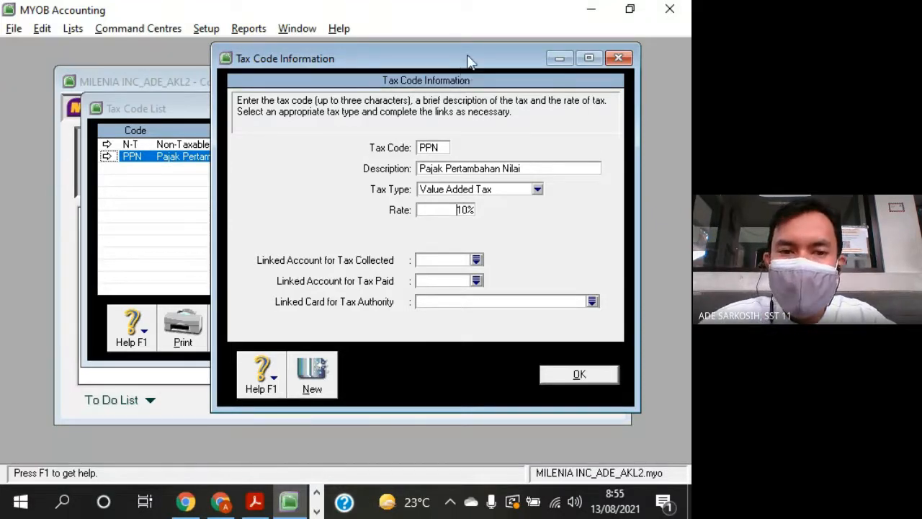
- Link the PPN tax code's tax collected account to 2-1202 Value Added Tax Out
{"action": "mouse_move", "coordinate": [468, 61]}
{"action": "left_mouse_down"}
{"action": "mouse_move", "coordinate": [472, 81]}
{"action": "mouse_move", "coordinate": [426, 181]}
{"action": "mouse_move", "coordinate": [500, 160]}
{"action": "mouse_move", "coordinate": [514, 62]}
{"action": "mouse_move", "coordinate": [536, 58]}
{"action": "mouse_move", "coordinate": [485, 59]}
{"action": "left_mouse_up"}
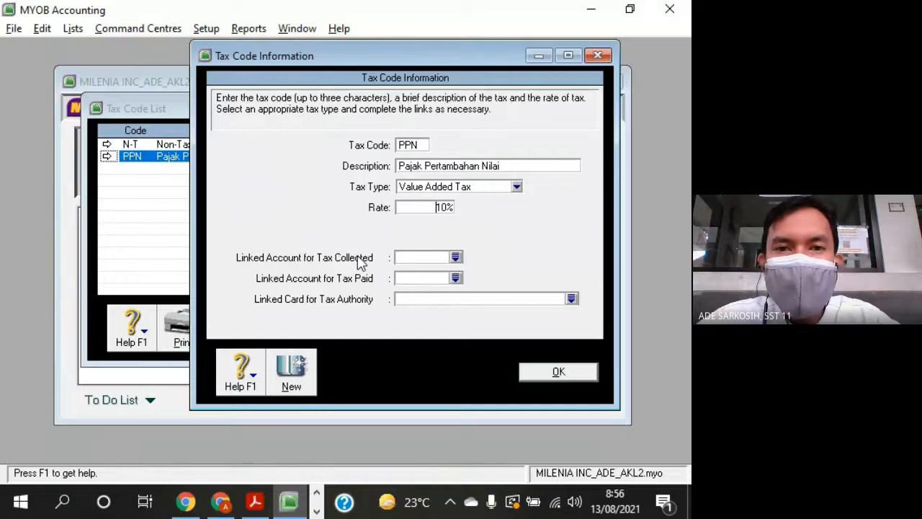
{"action": "left_click", "coordinate": [455, 257]}
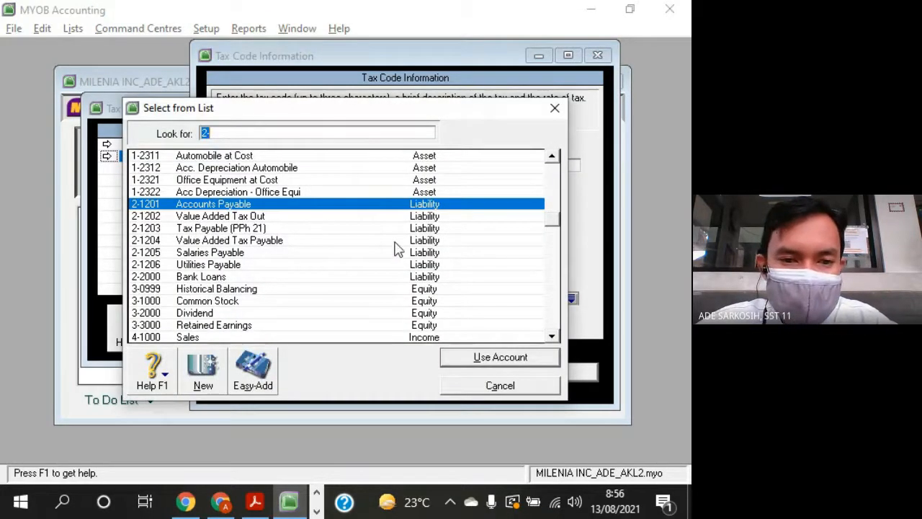
{"action": "type", "text": "2-1202"}
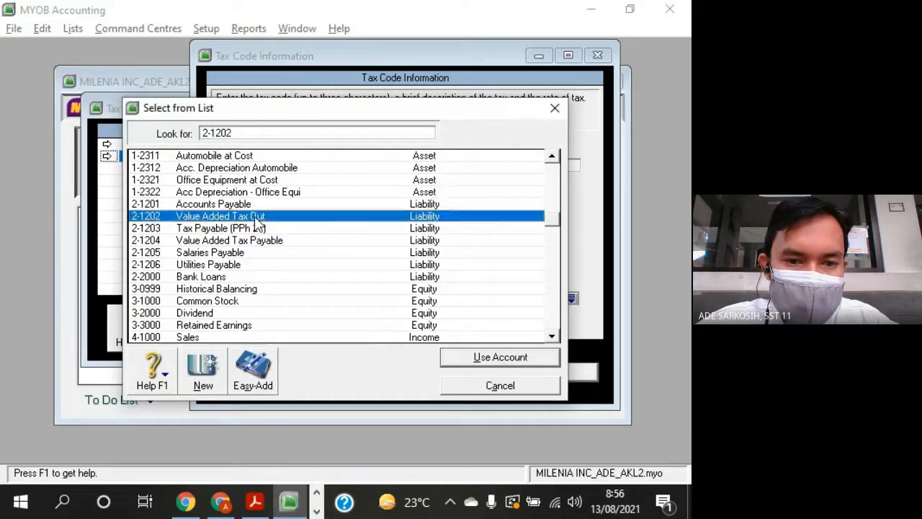
{"action": "left_click", "coordinate": [449, 364]}
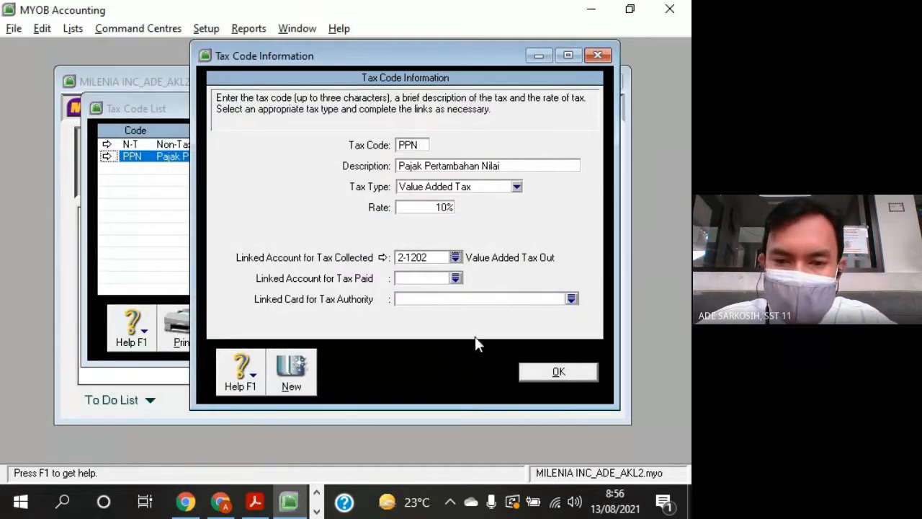
- Link the PPN tax code's tax paid account to 1-1206 Value Added Tax In
{"action": "left_click", "coordinate": [456, 279]}
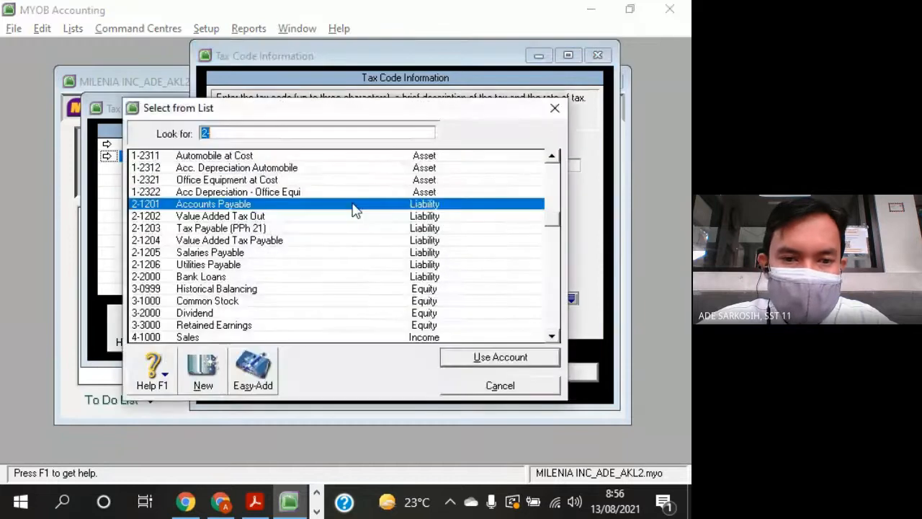
{"action": "scroll", "coordinate": [349, 206], "scroll_direction": "up", "scroll_amount": 3}
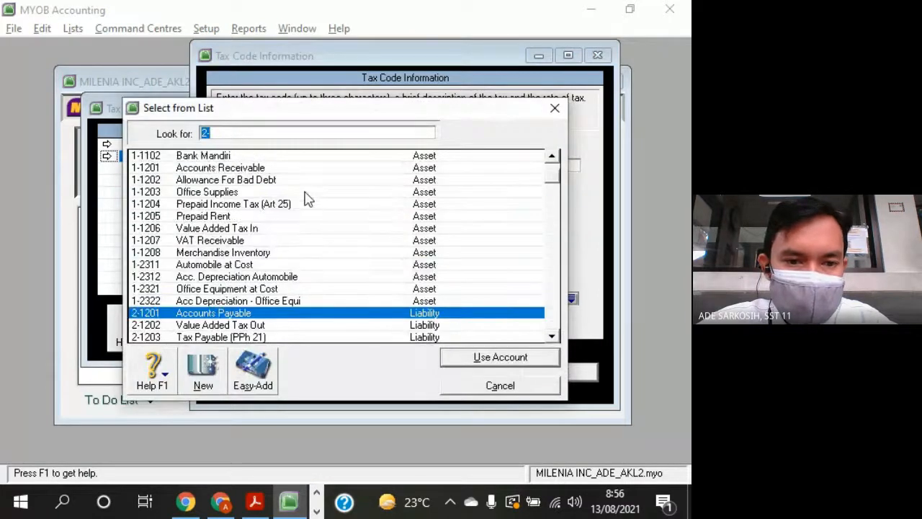
{"action": "double_click", "coordinate": [254, 228]}
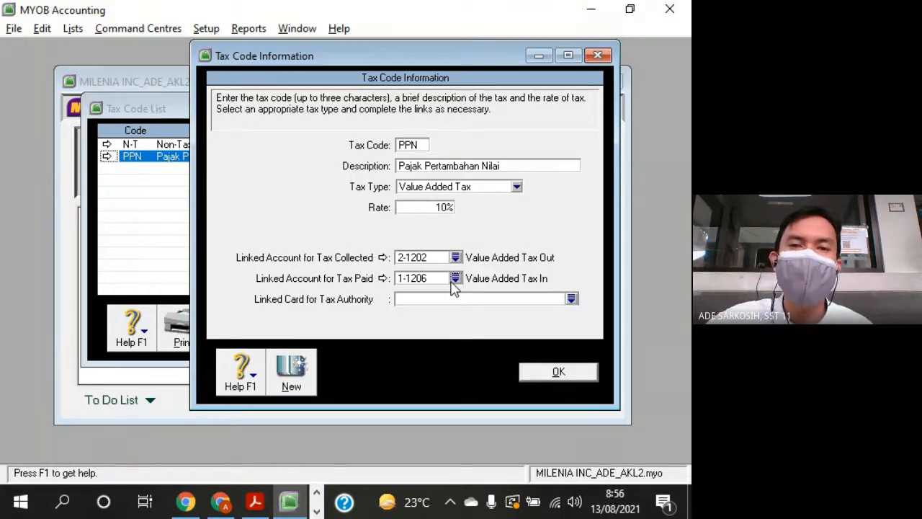
{"action": "left_click", "coordinate": [437, 261]}
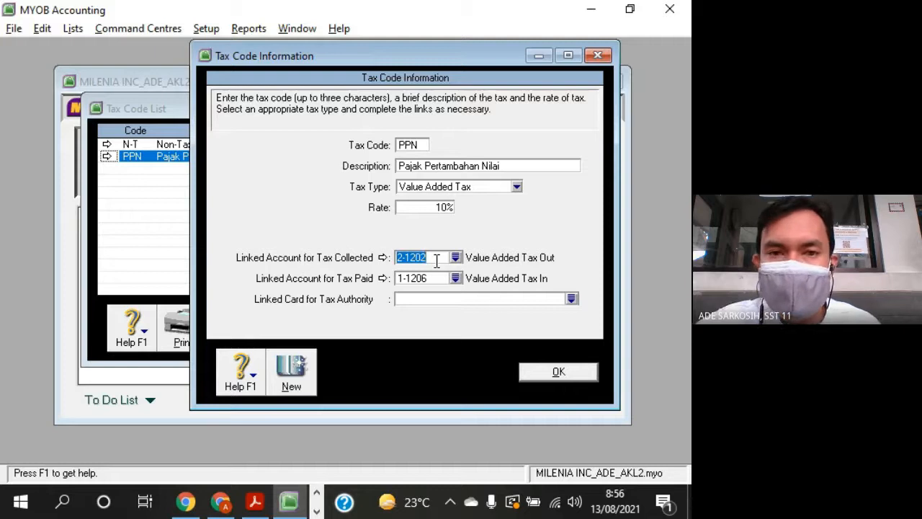
{"action": "left_click", "coordinate": [435, 281]}
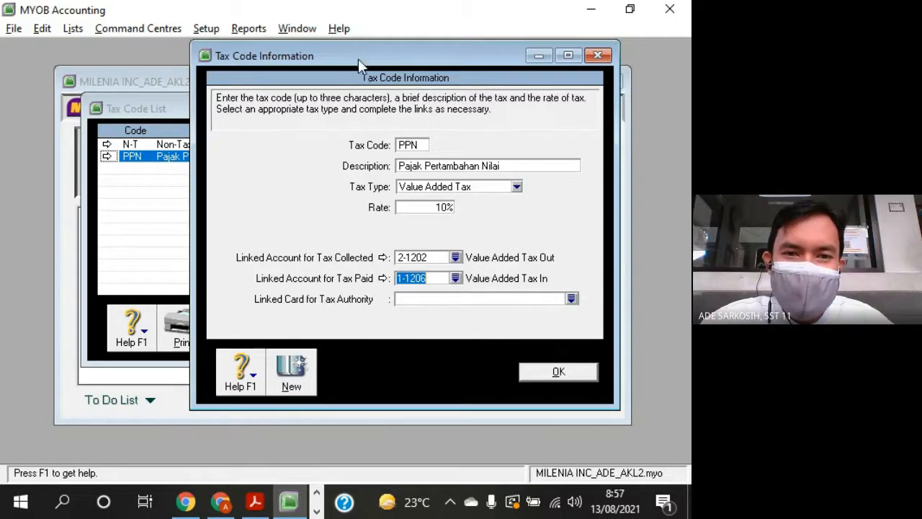
- Check the Value Added Tax In account among the asset accounts and the tax types available for the PPN code
{"action": "left_click_drag", "start_coordinate": [358, 56], "coordinate": [416, 63]}
{"action": "left_click", "coordinate": [177, 107]}
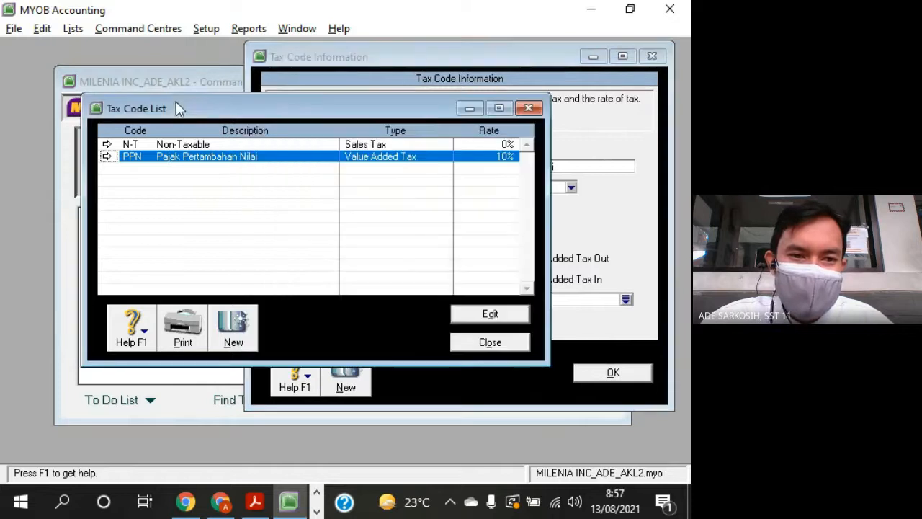
{"action": "left_click_drag", "start_coordinate": [177, 107], "coordinate": [217, 158]}
{"action": "left_click", "coordinate": [209, 99]}
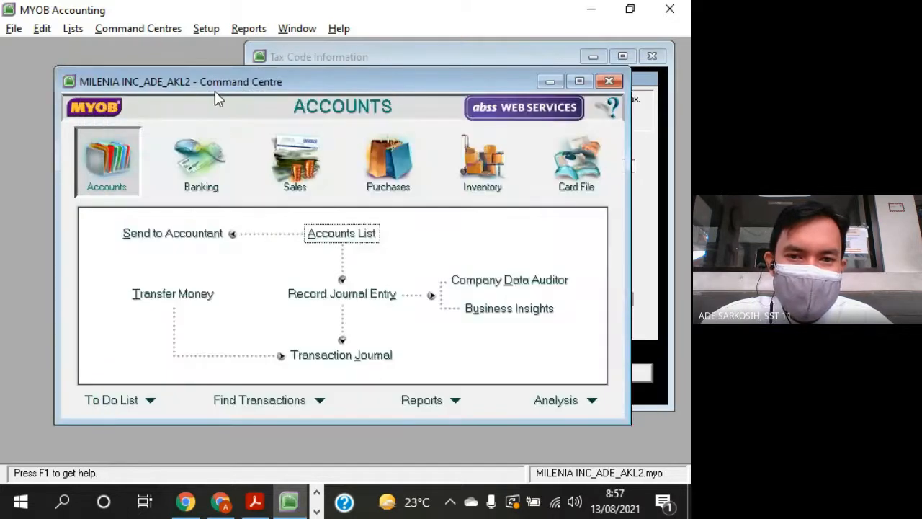
{"action": "left_click_drag", "start_coordinate": [496, 85], "coordinate": [431, 79]}
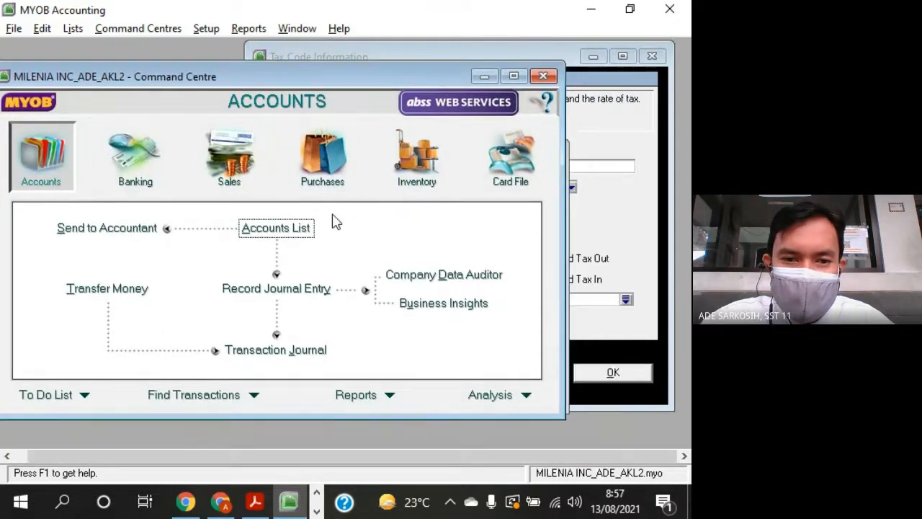
{"action": "left_click", "coordinate": [612, 223]}
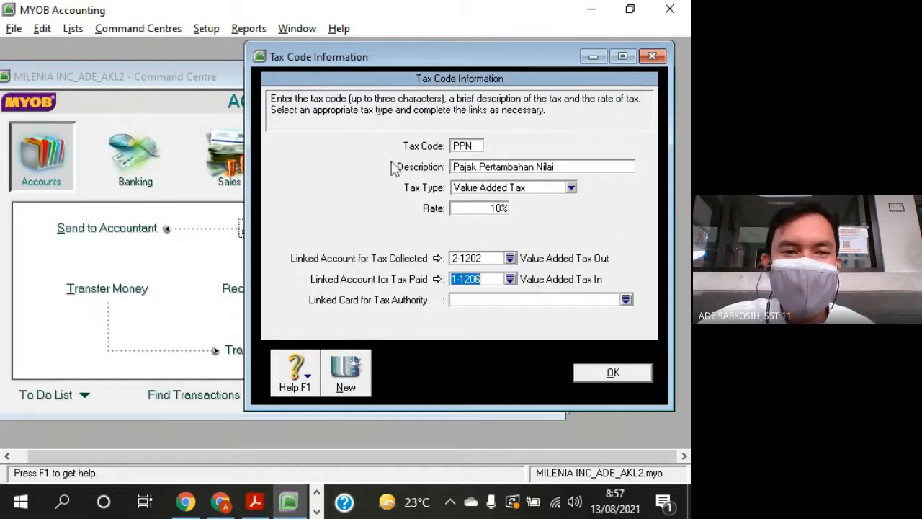
{"action": "left_click", "coordinate": [180, 94]}
{"action": "left_click", "coordinate": [276, 229]}
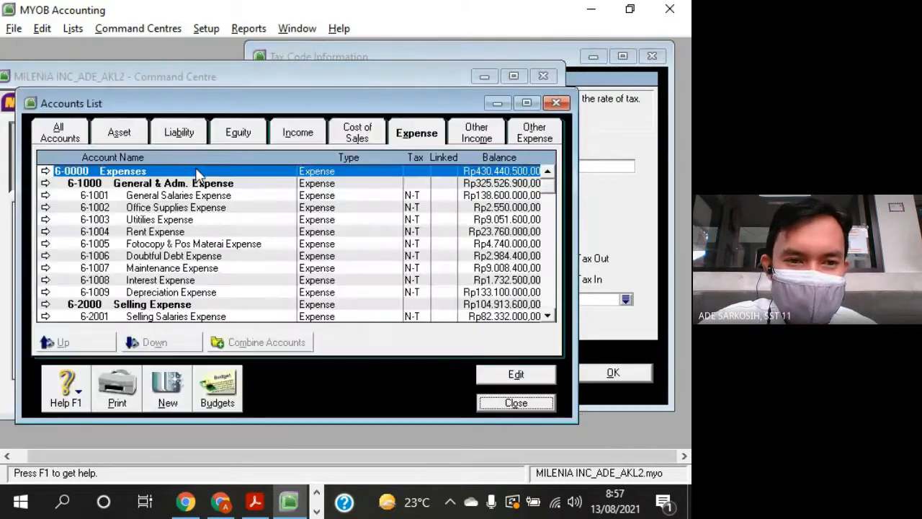
{"action": "left_click", "coordinate": [119, 134]}
{"action": "left_click", "coordinate": [200, 293]}
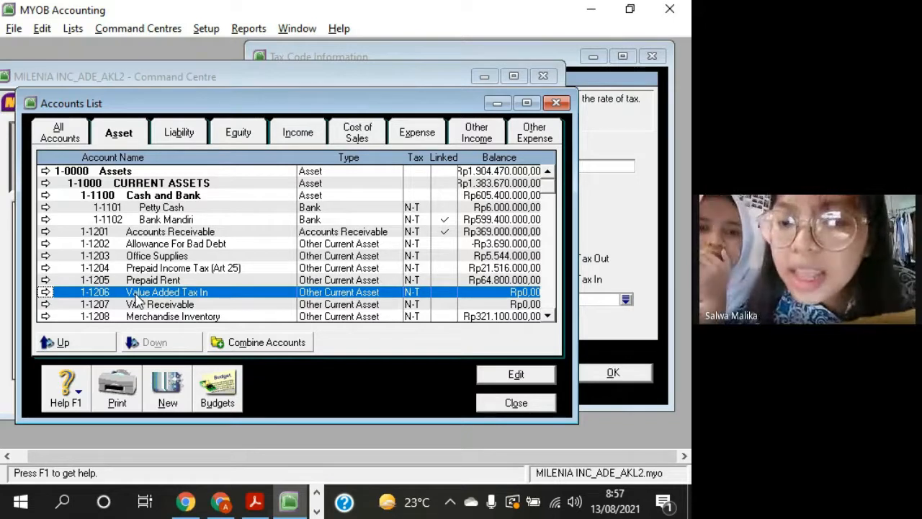
{"action": "left_click", "coordinate": [516, 403]}
{"action": "left_click", "coordinate": [617, 218]}
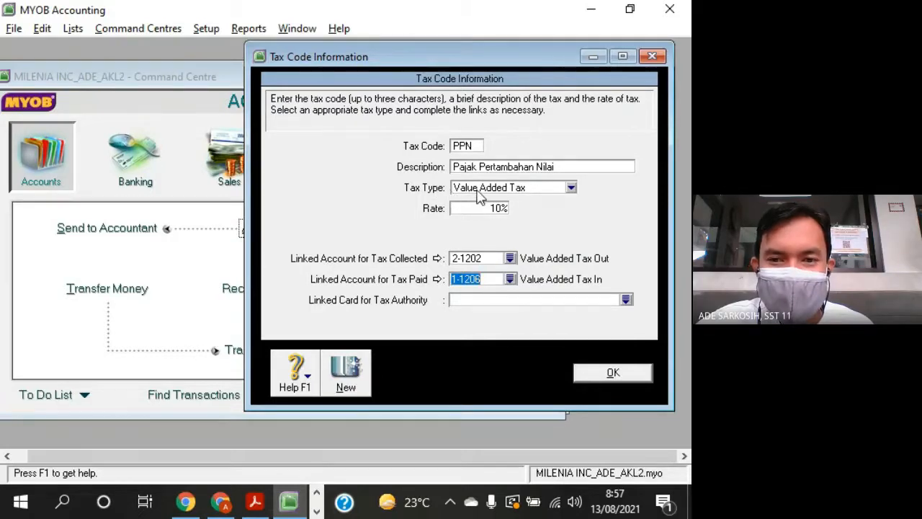
{"action": "left_click", "coordinate": [570, 189]}
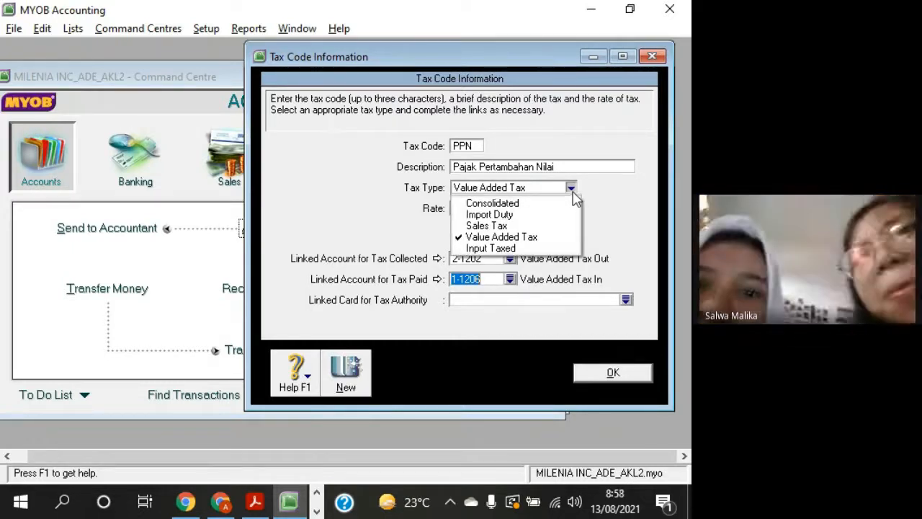
- Switch to the Google Meet call in Chrome and pin the speaking participant to the screen
{"action": "left_click", "coordinate": [220, 503]}
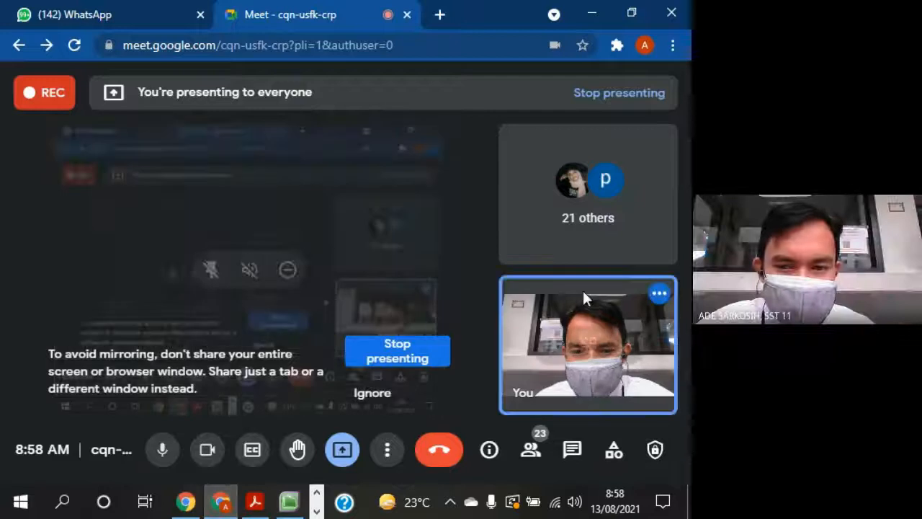
{"action": "left_click", "coordinate": [531, 450]}
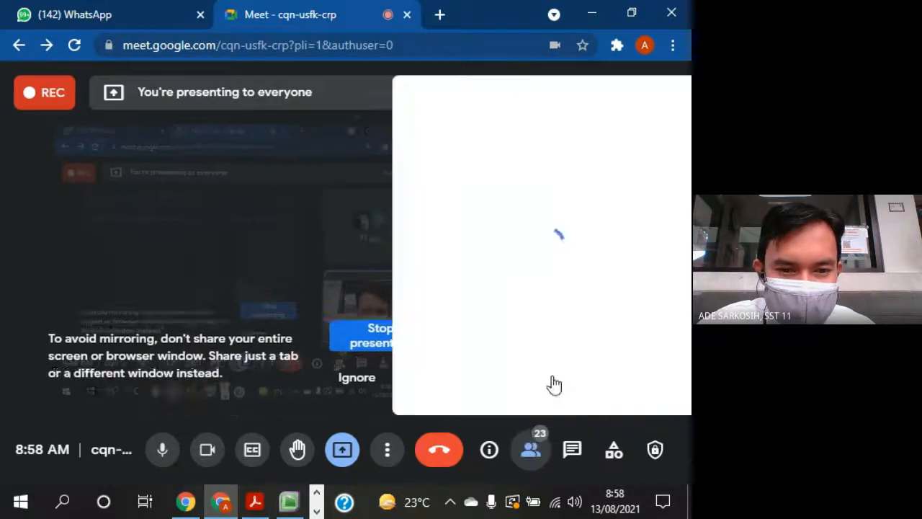
{"action": "scroll", "coordinate": [611, 326], "scroll_direction": "down", "scroll_amount": 5}
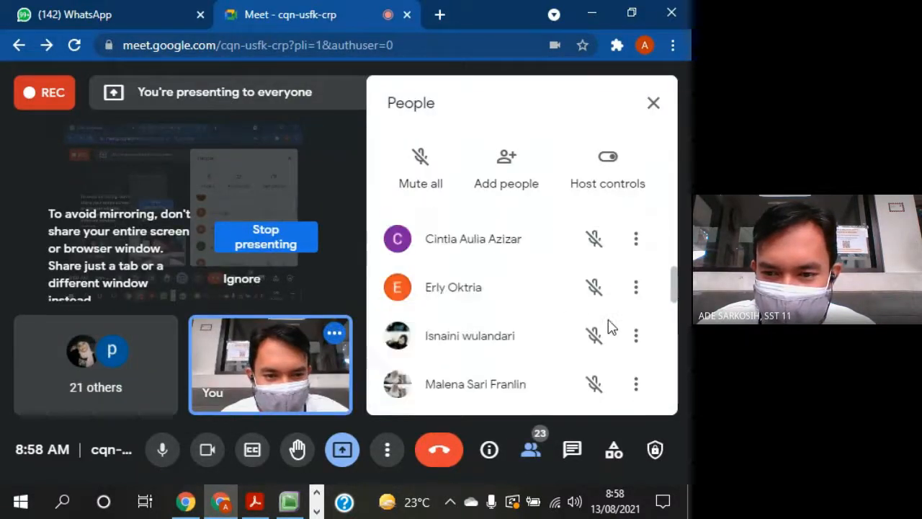
{"action": "scroll", "coordinate": [611, 326], "scroll_direction": "down", "scroll_amount": 5}
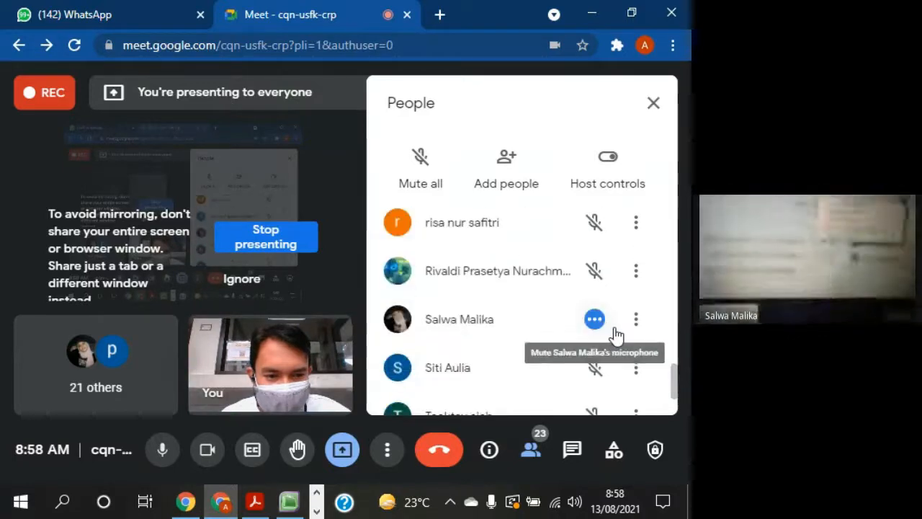
{"action": "left_click", "coordinate": [634, 323]}
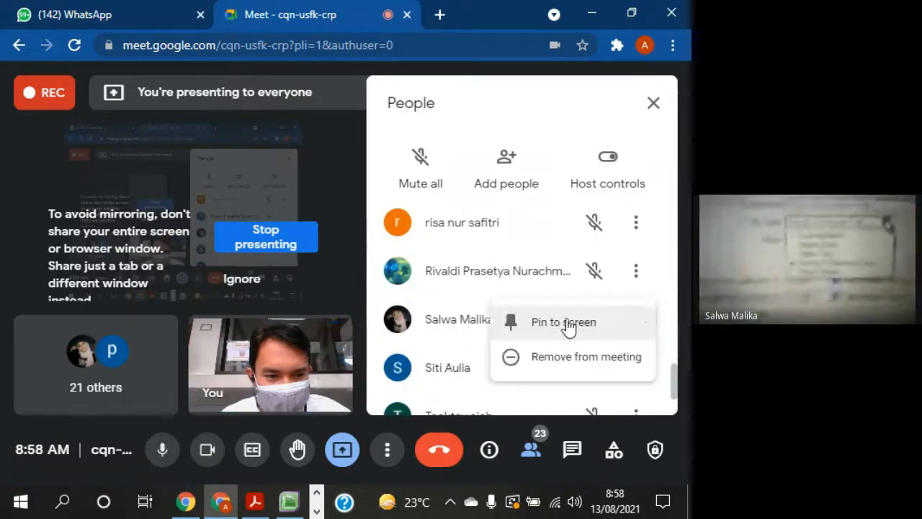
{"action": "left_click", "coordinate": [555, 323]}
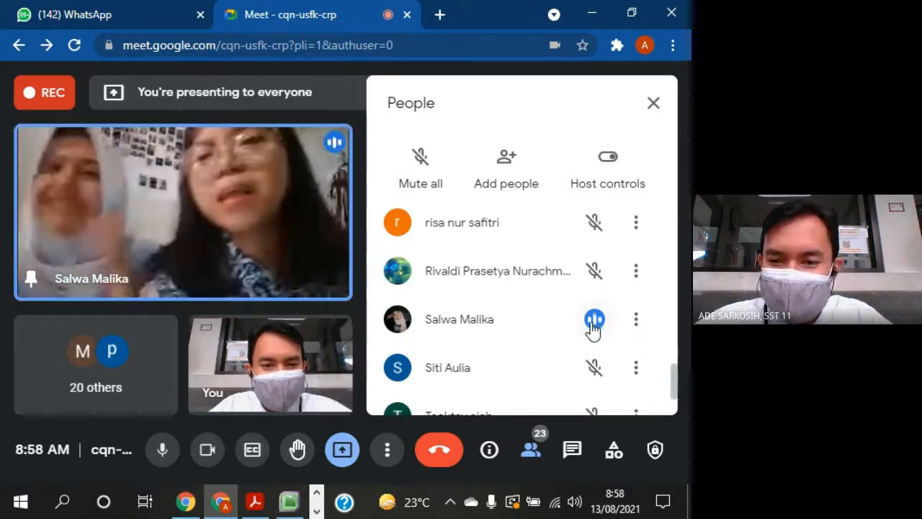
- Unpin the participant in the Google Meet call and look through the participant list
{"action": "left_click", "coordinate": [635, 323]}
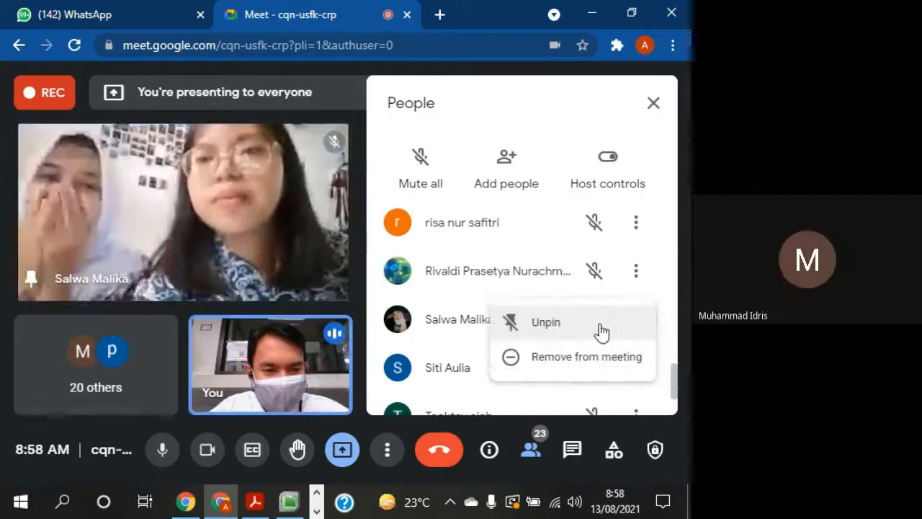
{"action": "left_click", "coordinate": [573, 325]}
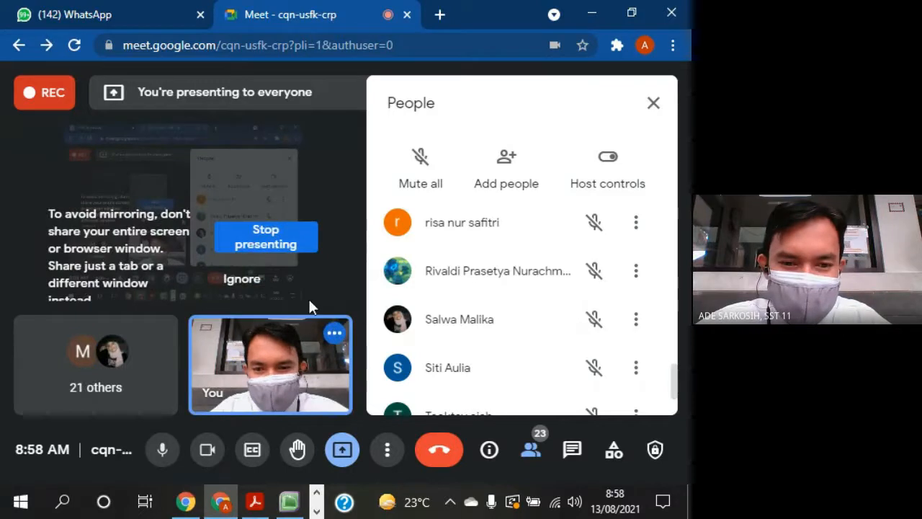
{"action": "scroll", "coordinate": [555, 346], "scroll_direction": "down", "scroll_amount": 2}
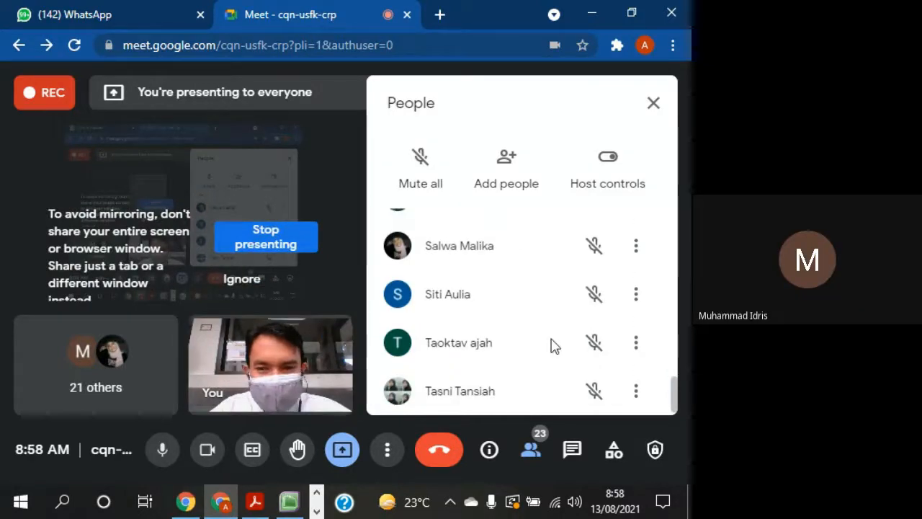
{"action": "scroll", "coordinate": [552, 346], "scroll_direction": "up", "scroll_amount": 5}
{"action": "scroll", "coordinate": [552, 346], "scroll_direction": "up", "scroll_amount": 10}
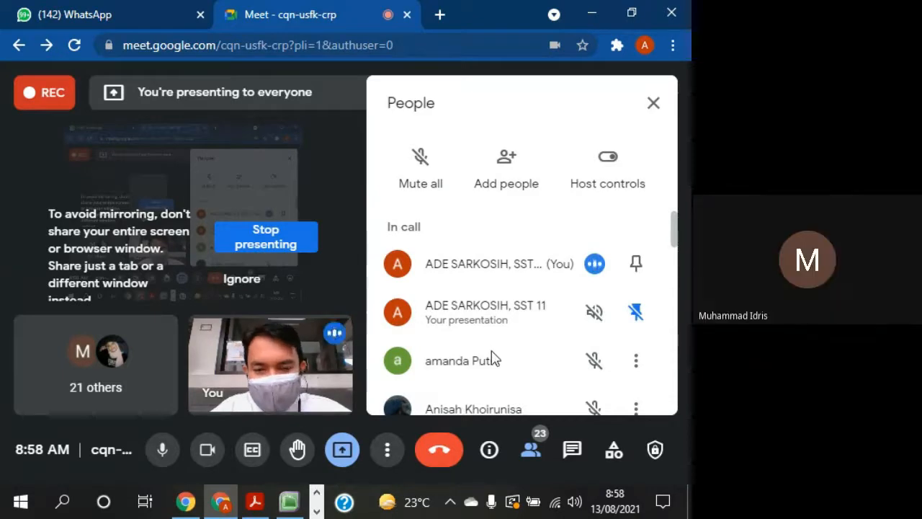
- Switch back to MYOB Accounting, open the Accounts List and enlarge its window to show more asset accounts
{"action": "left_click", "coordinate": [289, 502]}
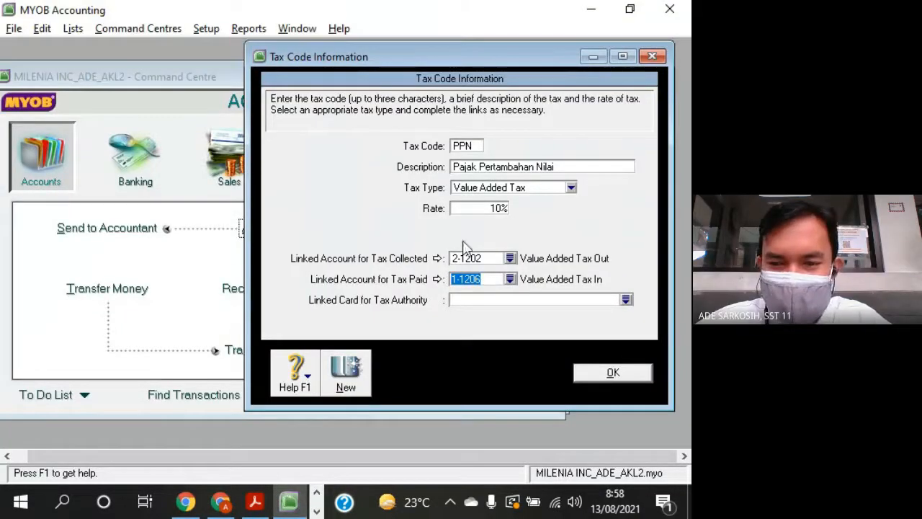
{"action": "left_click", "coordinate": [181, 268]}
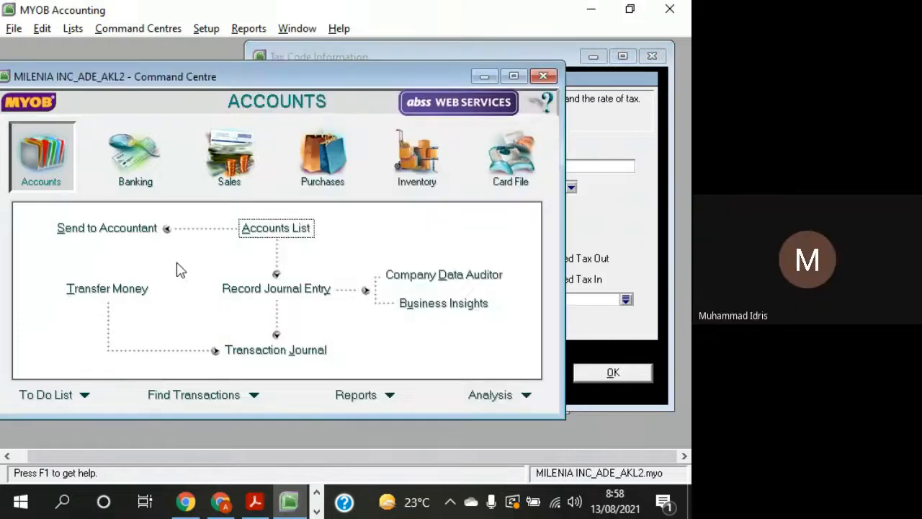
{"action": "left_click", "coordinate": [293, 235]}
{"action": "left_click_drag", "start_coordinate": [263, 421], "coordinate": [259, 448]}
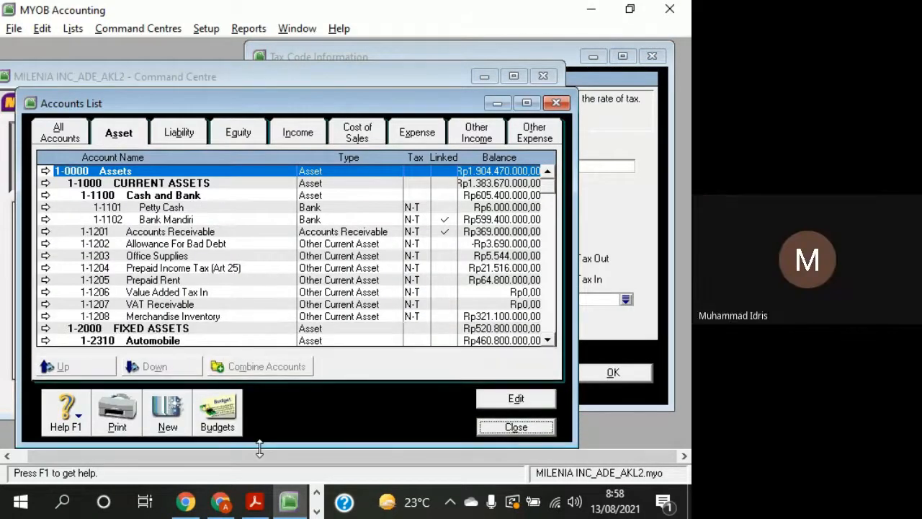
{"action": "left_click_drag", "start_coordinate": [346, 88], "coordinate": [373, 62]}
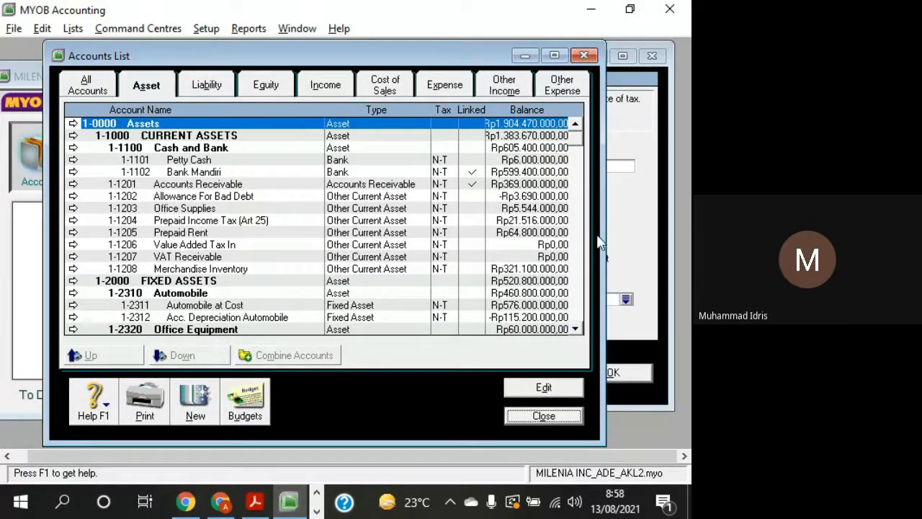
- Review the account categories from Liability through Other Expense, close the Accounts List and return to the PPN tax code
{"action": "left_click", "coordinate": [198, 91]}
{"action": "left_click", "coordinate": [267, 92]}
{"action": "left_click", "coordinate": [315, 89]}
{"action": "left_click", "coordinate": [383, 91]}
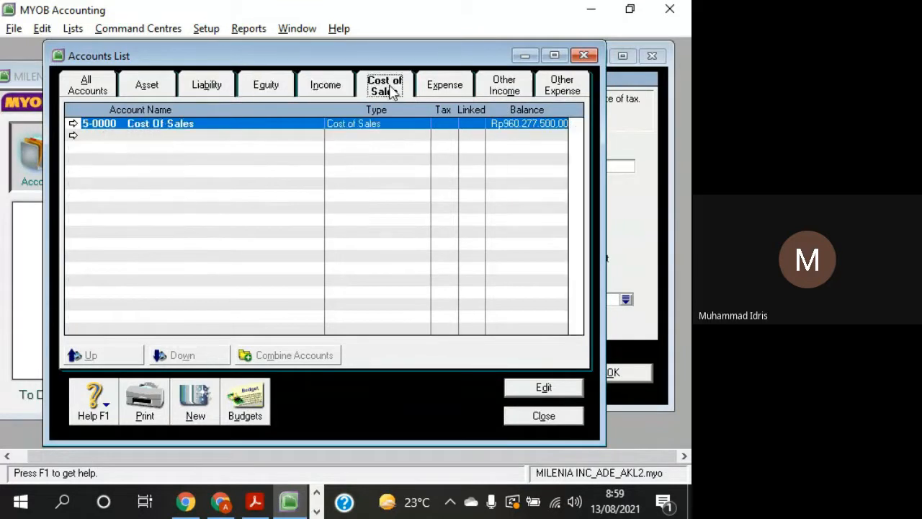
{"action": "left_click", "coordinate": [447, 86]}
{"action": "left_click", "coordinate": [504, 85]}
{"action": "left_click", "coordinate": [562, 85]}
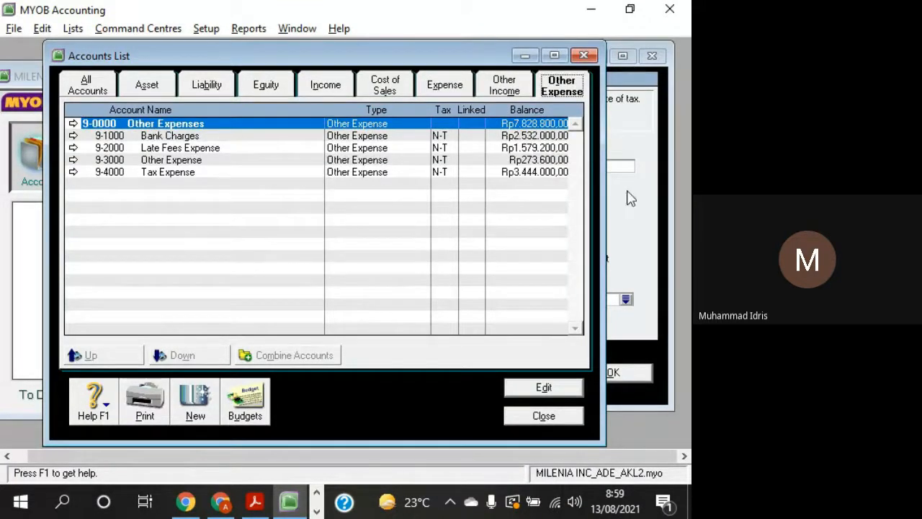
{"action": "left_click", "coordinate": [584, 55]}
{"action": "left_click", "coordinate": [618, 218]}
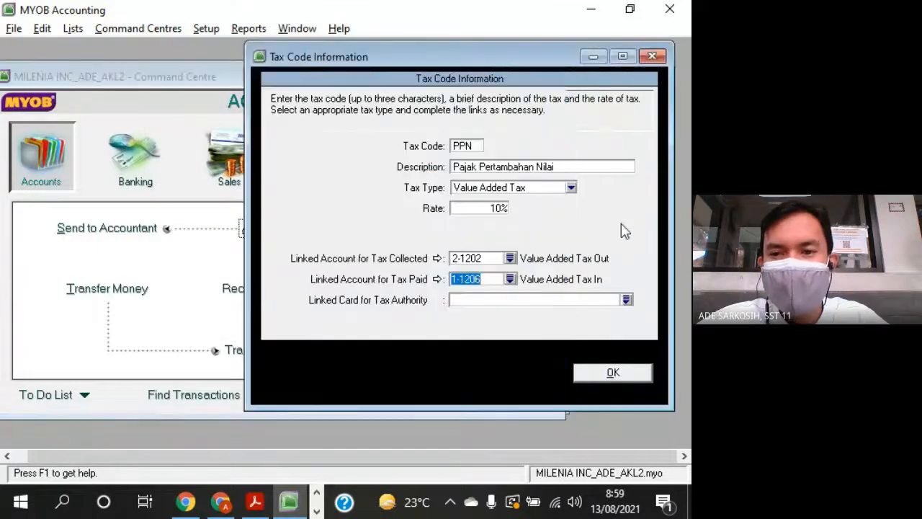
- Move the tax code window aside, open the Accounts List and look through the Asset, Liability, Equity and Income accounts
{"action": "left_click_drag", "start_coordinate": [529, 62], "coordinate": [576, 76]}
{"action": "left_click", "coordinate": [249, 88]}
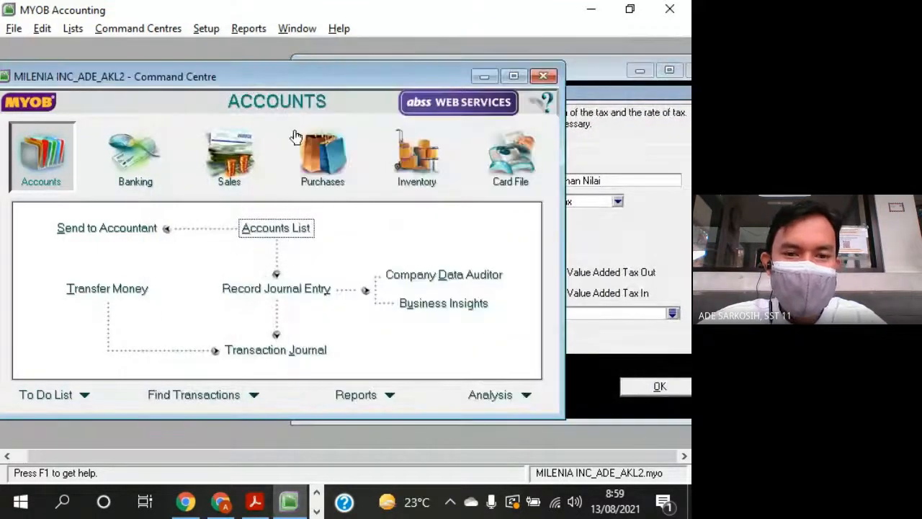
{"action": "left_click", "coordinate": [278, 229]}
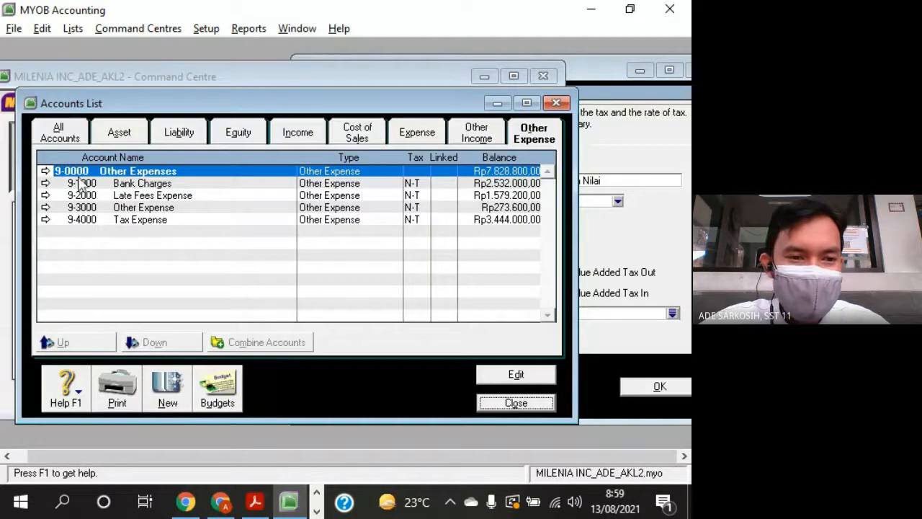
{"action": "left_click", "coordinate": [120, 134]}
{"action": "left_click", "coordinate": [179, 133]}
{"action": "left_click", "coordinate": [237, 133]}
{"action": "left_click", "coordinate": [296, 132]}
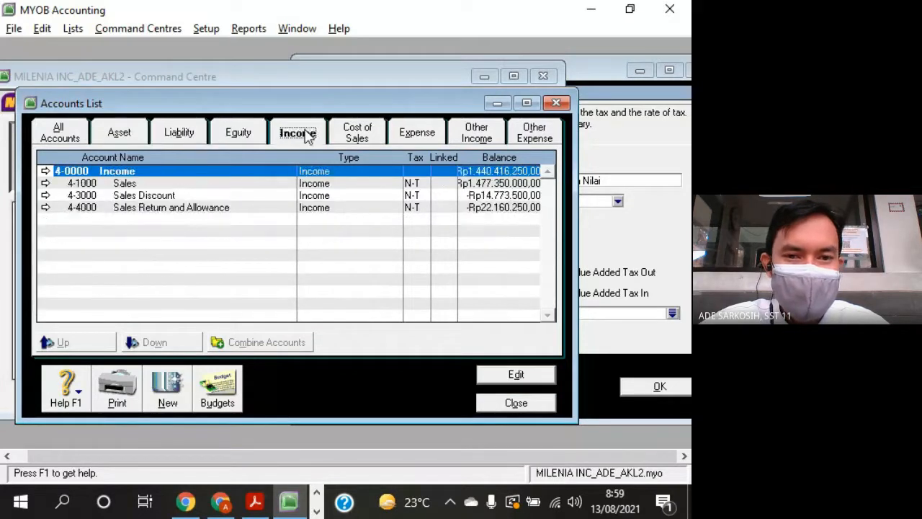
- Enlarge the Accounts List window, review the asset and liability accounts for the VAT accounts, and close the list
{"action": "left_click_drag", "start_coordinate": [364, 110], "coordinate": [386, 80]}
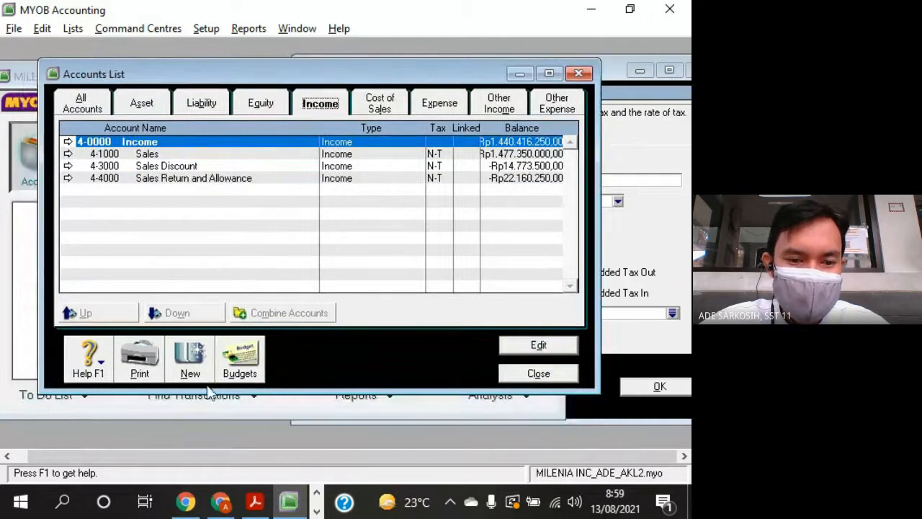
{"action": "left_click_drag", "start_coordinate": [196, 447], "coordinate": [196, 447]}
{"action": "left_click", "coordinate": [143, 103]}
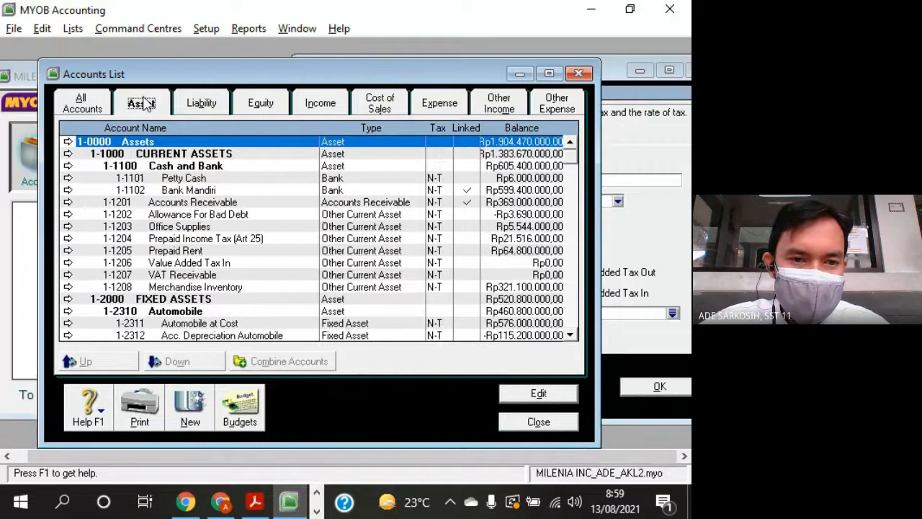
{"action": "left_click", "coordinate": [204, 107]}
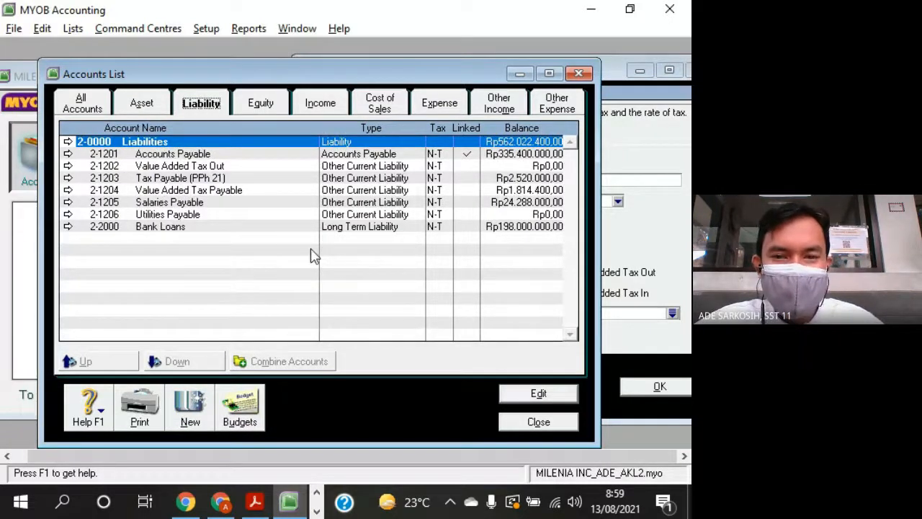
{"action": "left_click", "coordinate": [580, 73]}
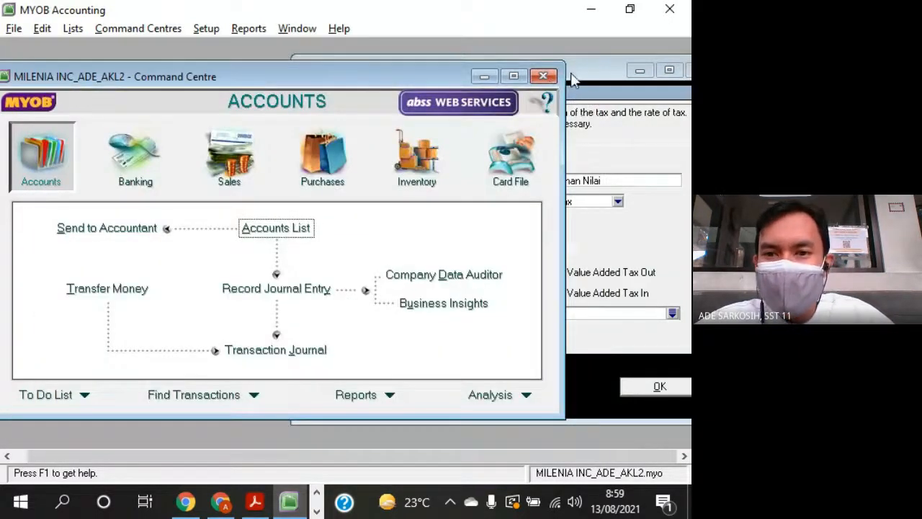
- Keep Value Added Tax as the PPN tax type, check the rate and both linked accounts, and confirm the tax code
{"action": "double_click", "coordinate": [591, 67]}
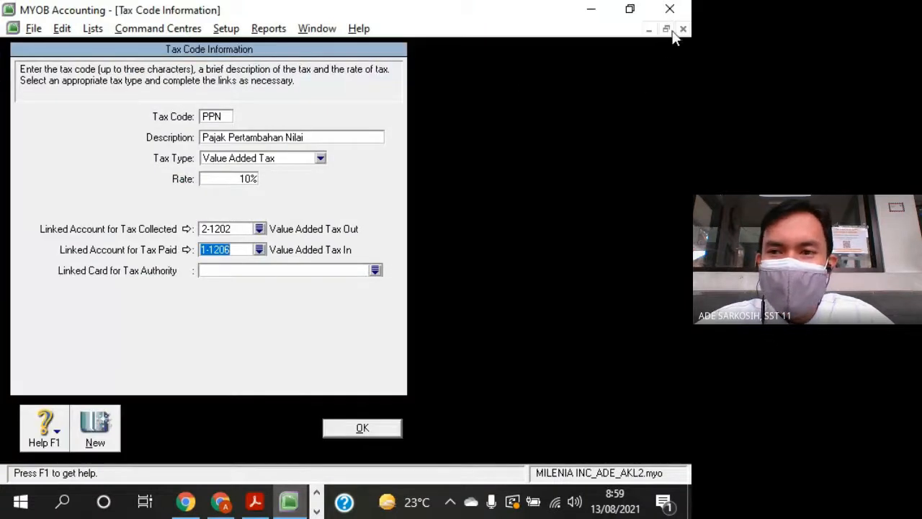
{"action": "left_click", "coordinate": [667, 30]}
{"action": "left_click_drag", "start_coordinate": [527, 66], "coordinate": [328, 61]}
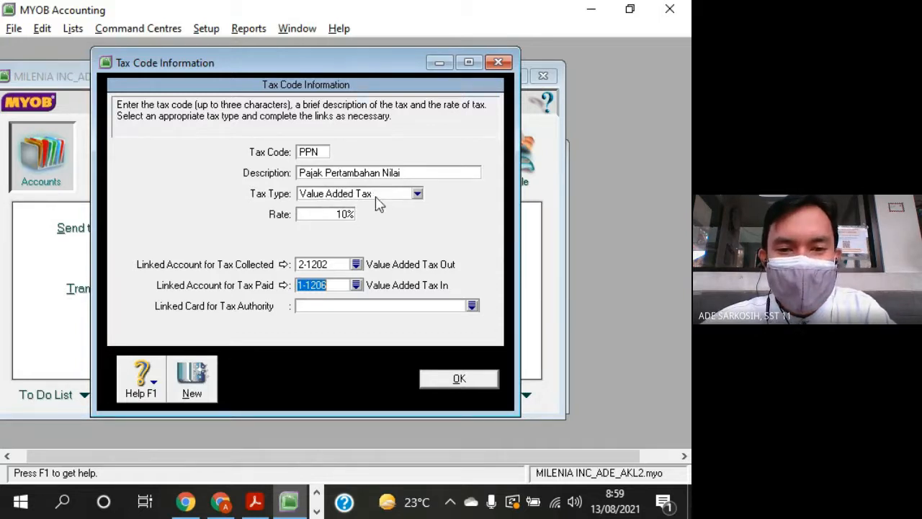
{"action": "left_click", "coordinate": [418, 194]}
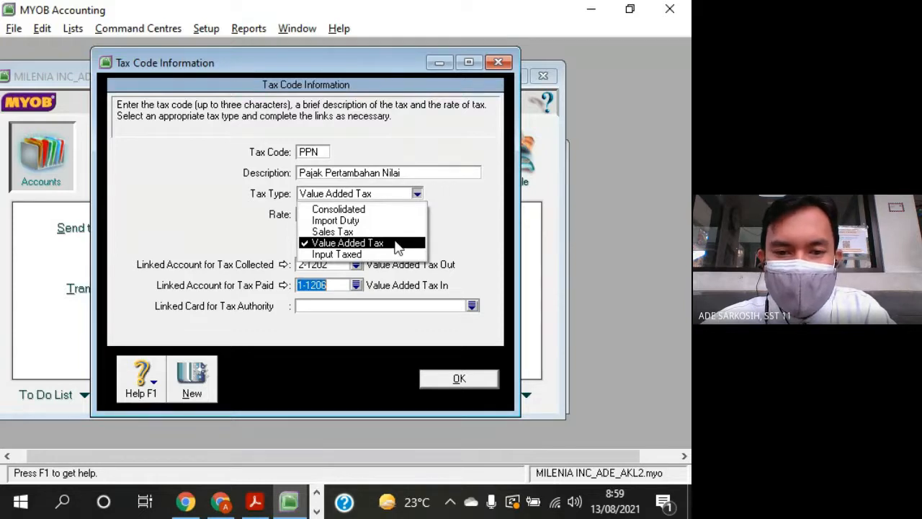
{"action": "left_click", "coordinate": [398, 244]}
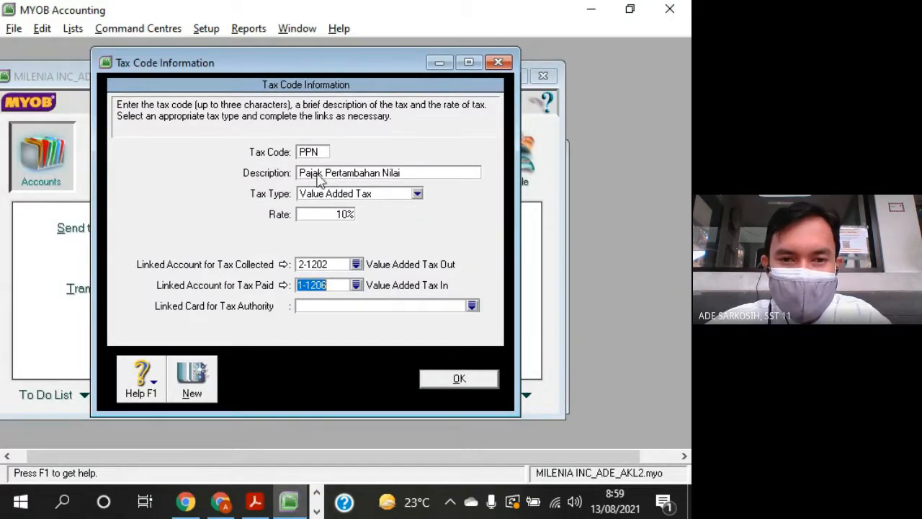
{"action": "left_click", "coordinate": [347, 215]}
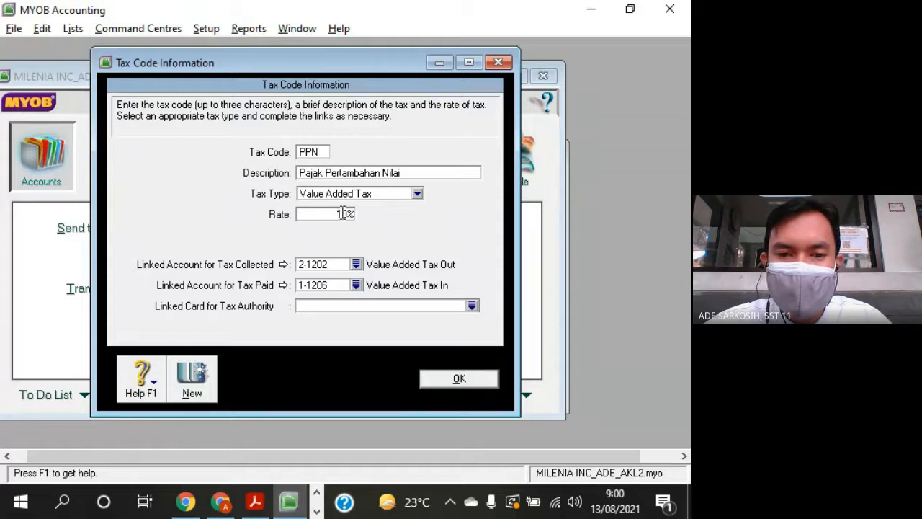
{"action": "left_click", "coordinate": [342, 266]}
{"action": "left_click", "coordinate": [338, 286]}
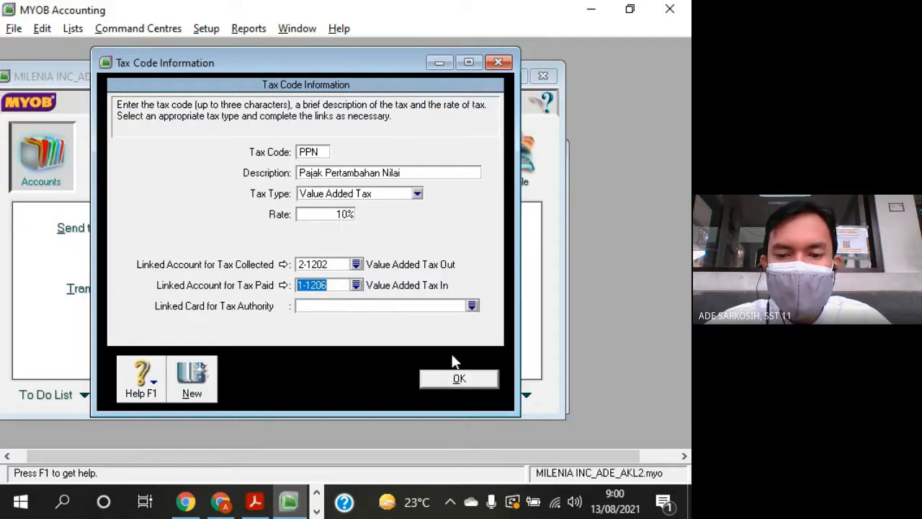
{"action": "left_click", "coordinate": [459, 379]}
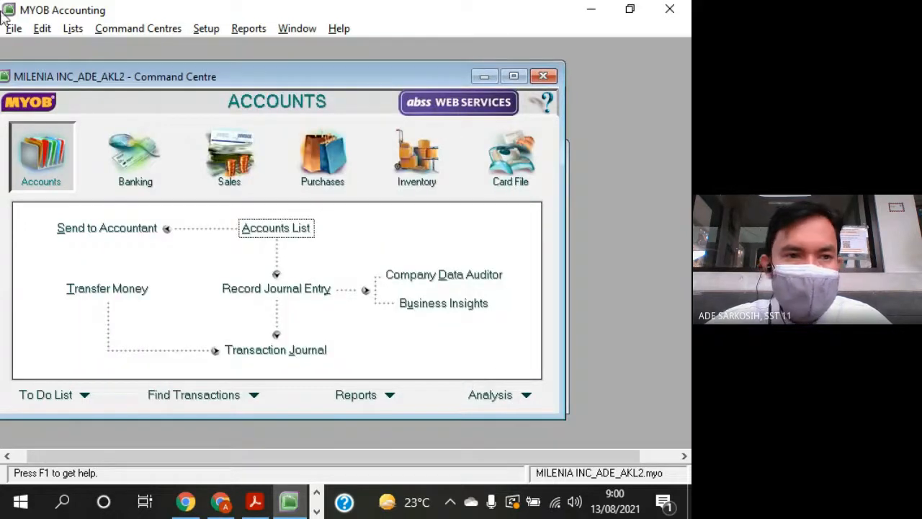
- Open the N-T tax code from the Tax Code List, check its linked account for tax collected, and close it
{"action": "left_click", "coordinate": [72, 28]}
{"action": "left_click", "coordinate": [123, 152]}
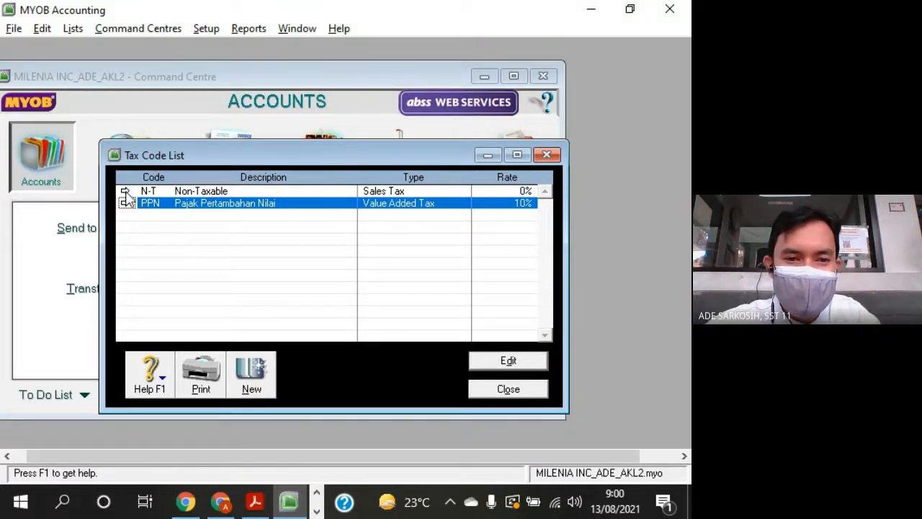
{"action": "left_click", "coordinate": [124, 191]}
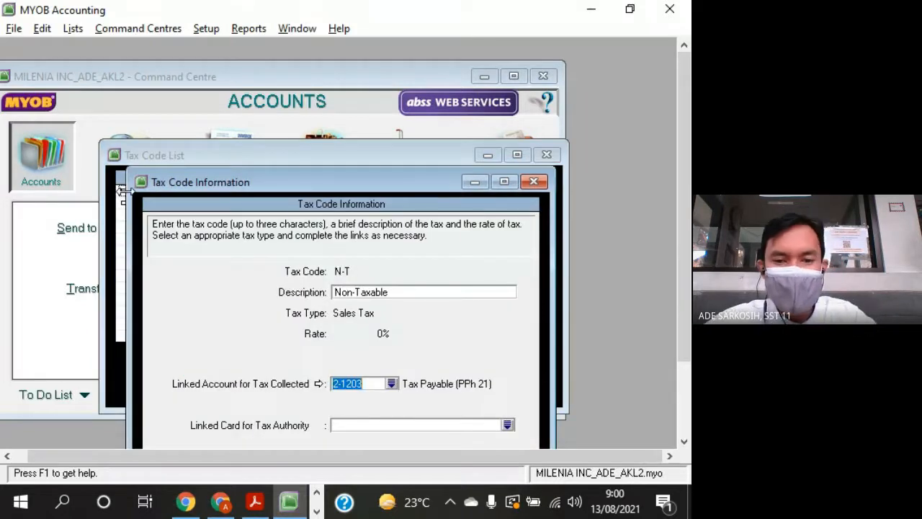
{"action": "left_click_drag", "start_coordinate": [345, 181], "coordinate": [346, 55]}
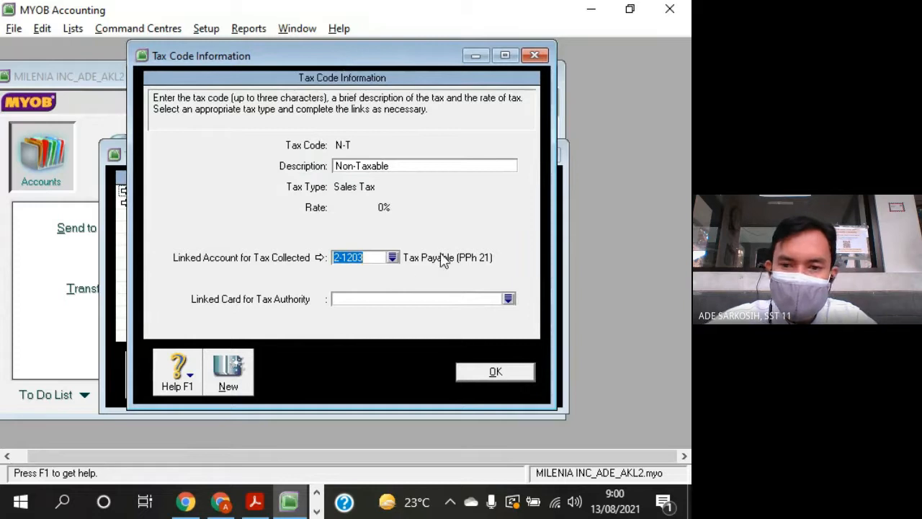
{"action": "left_click", "coordinate": [370, 257]}
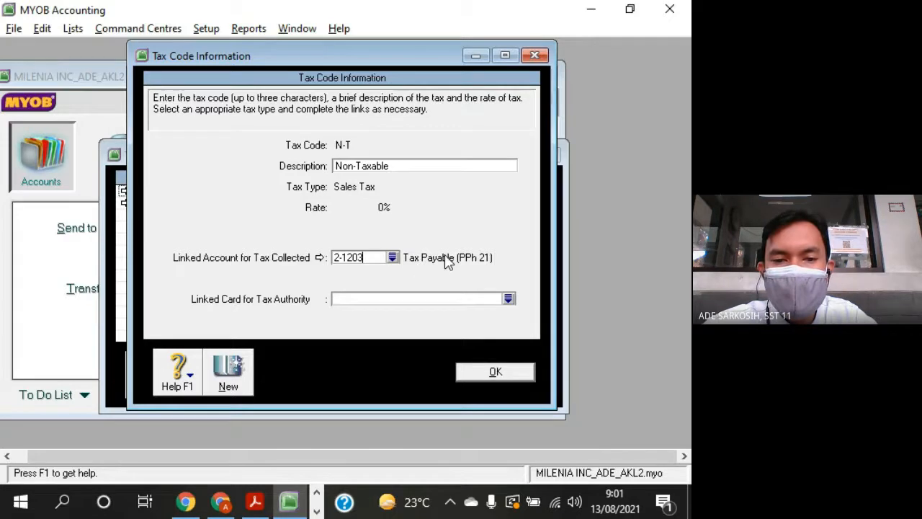
{"action": "left_click", "coordinate": [519, 372]}
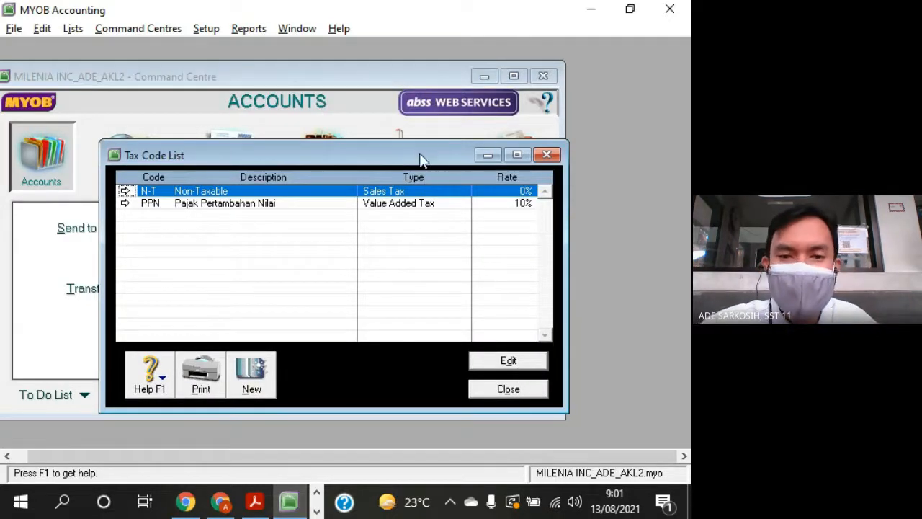
- Open the PPN tax code from the list to check its settings, and close both the code and the list
{"action": "left_click_drag", "start_coordinate": [421, 160], "coordinate": [417, 83]}
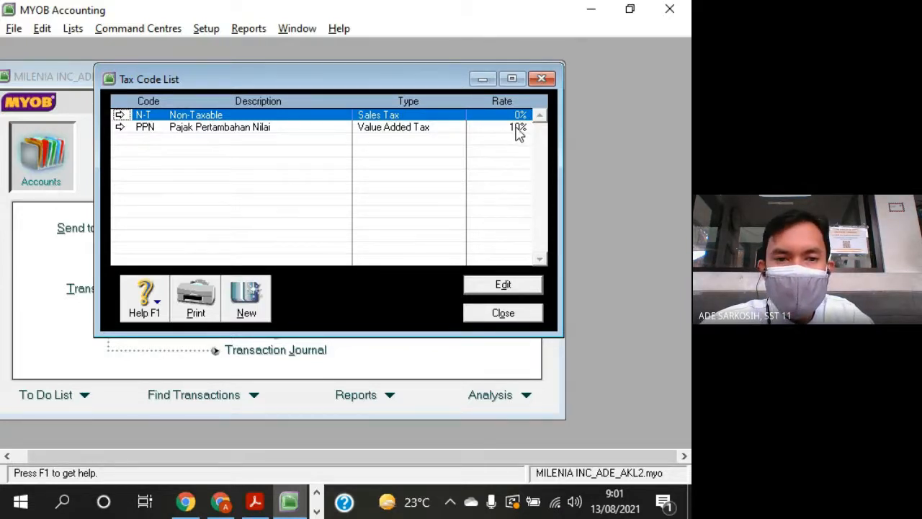
{"action": "double_click", "coordinate": [404, 129]}
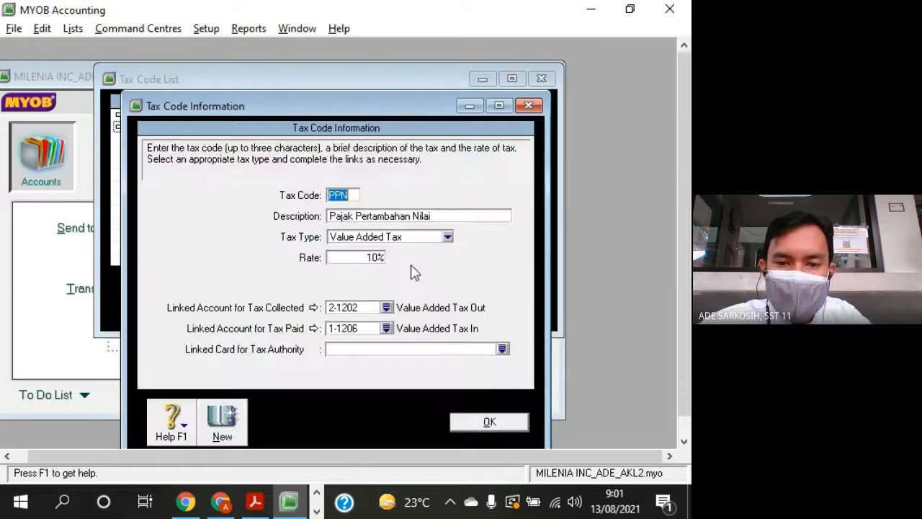
{"action": "left_click", "coordinate": [485, 422]}
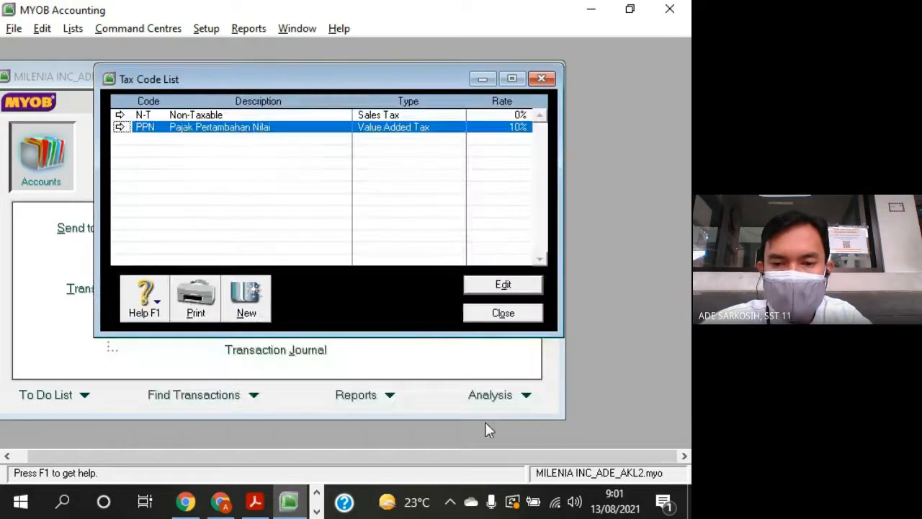
{"action": "left_click", "coordinate": [505, 314]}
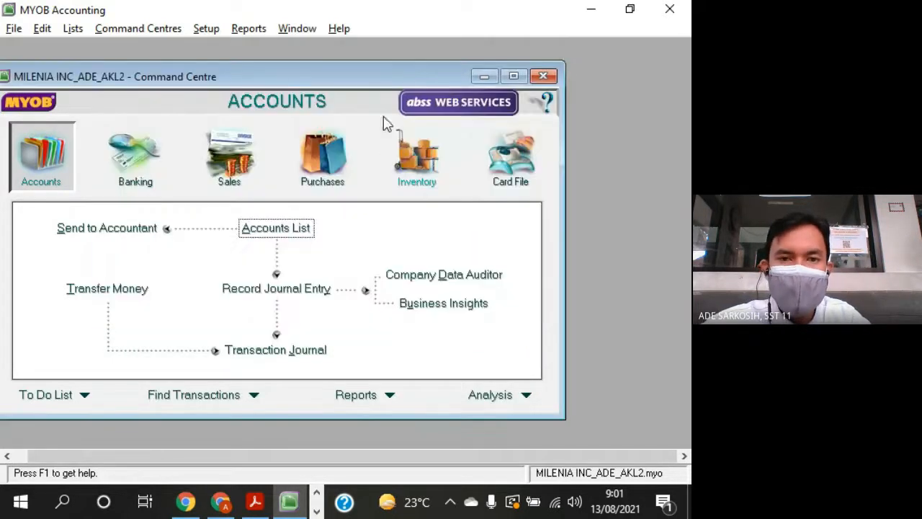
- Open the Accounts & Banking Linked Accounts, review the equity and undeposited funds accounts, and close the window
{"action": "left_click_drag", "start_coordinate": [374, 83], "coordinate": [438, 78]}
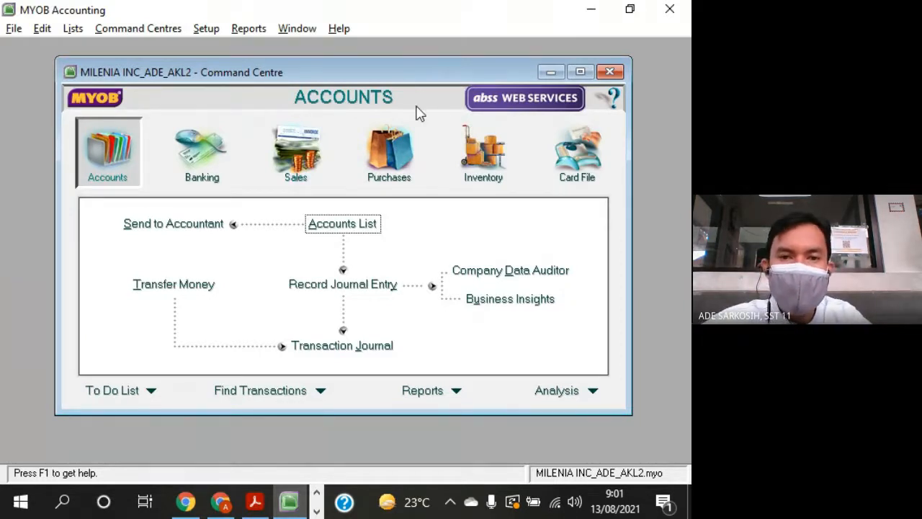
{"action": "left_click_drag", "start_coordinate": [430, 78], "coordinate": [422, 81]}
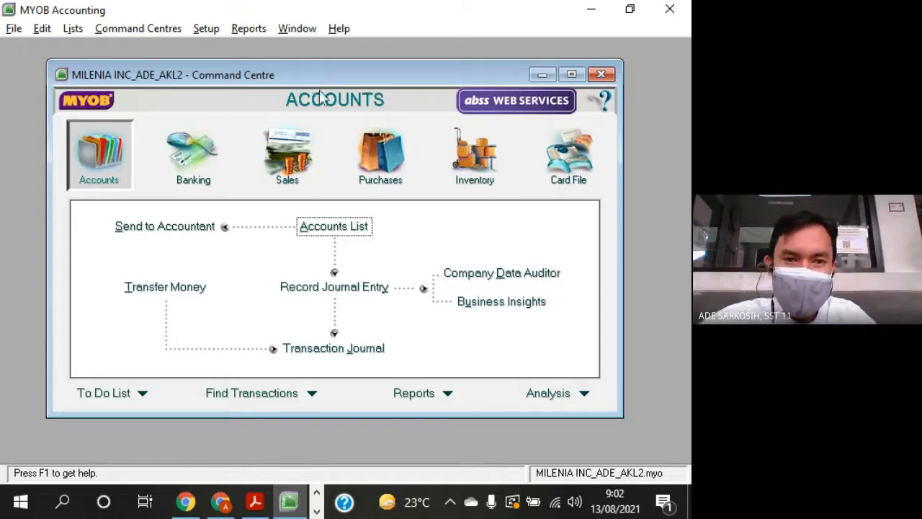
{"action": "left_click", "coordinate": [206, 29]}
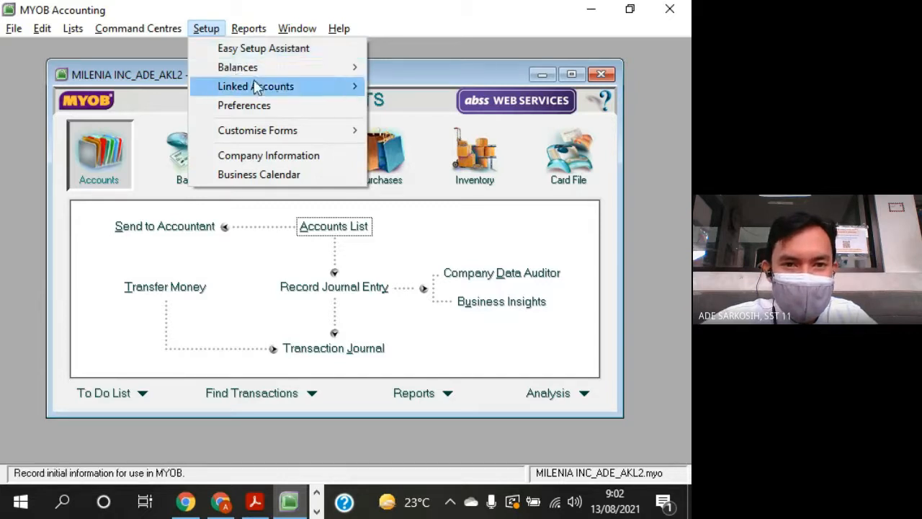
{"action": "mouse_move", "coordinate": [298, 92]}
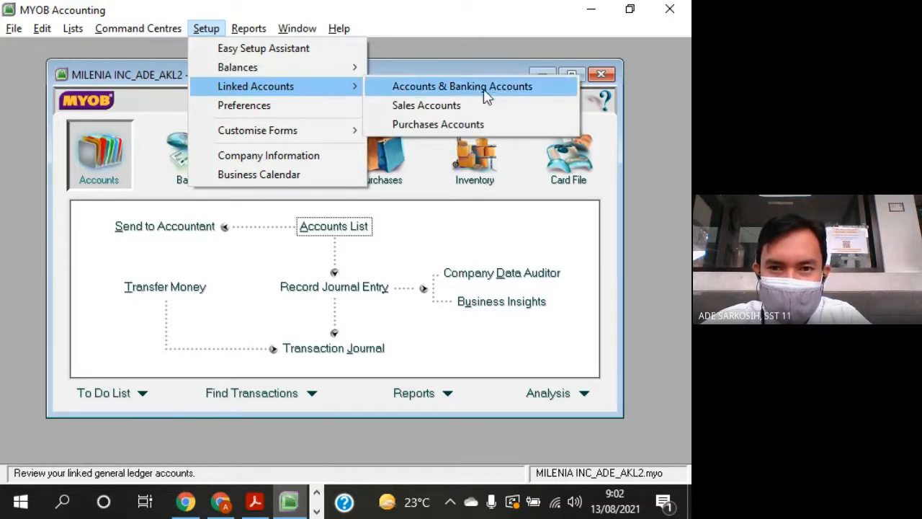
{"action": "left_click", "coordinate": [530, 94]}
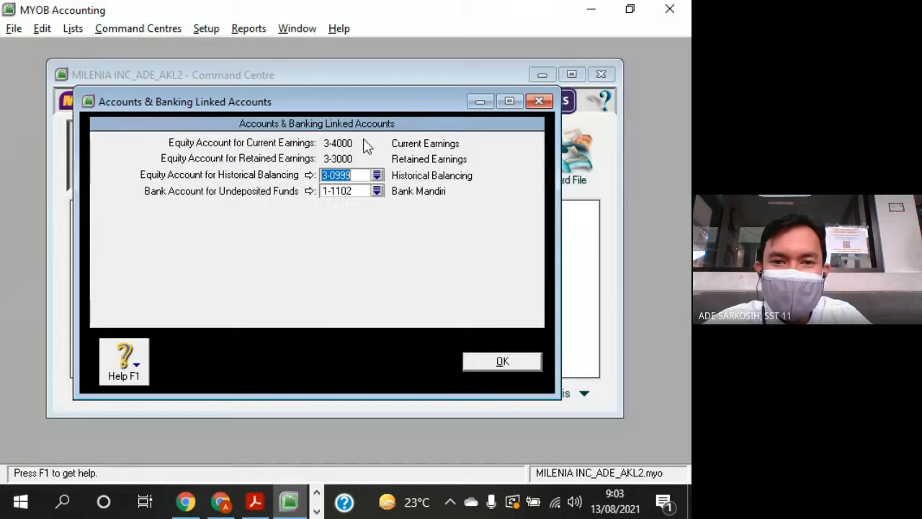
{"action": "left_click_drag", "start_coordinate": [366, 103], "coordinate": [385, 68]}
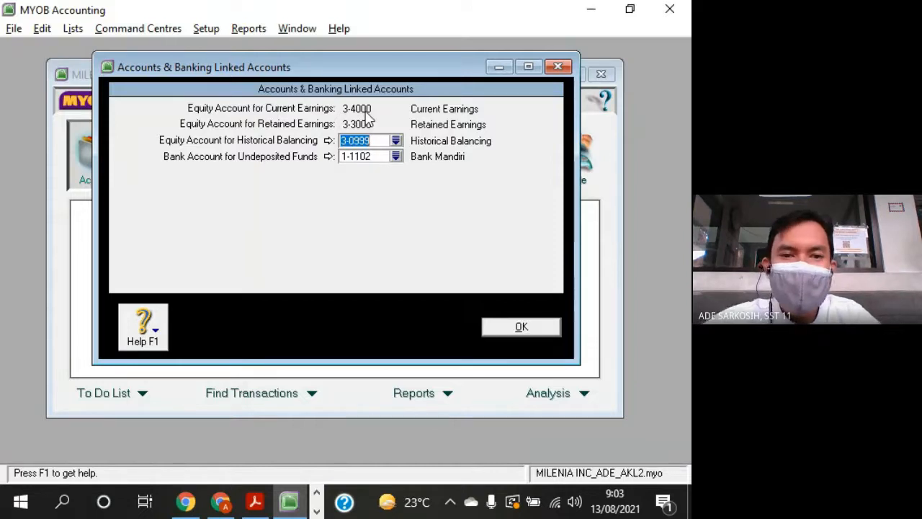
{"action": "left_click_drag", "start_coordinate": [192, 71], "coordinate": [182, 73]}
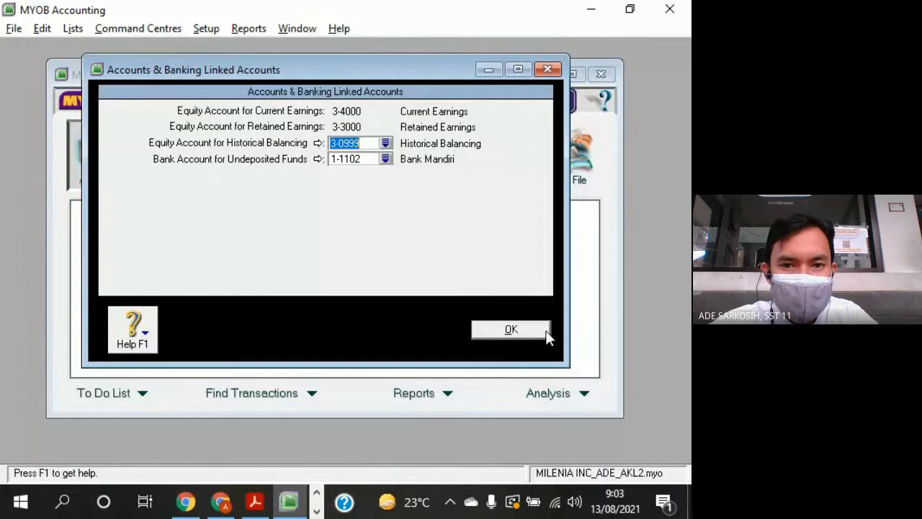
{"action": "left_click", "coordinate": [511, 329]}
- Open the Sales Linked Accounts and review the accounts for tracking receivables and for customer receipts
{"action": "left_click", "coordinate": [206, 30]}
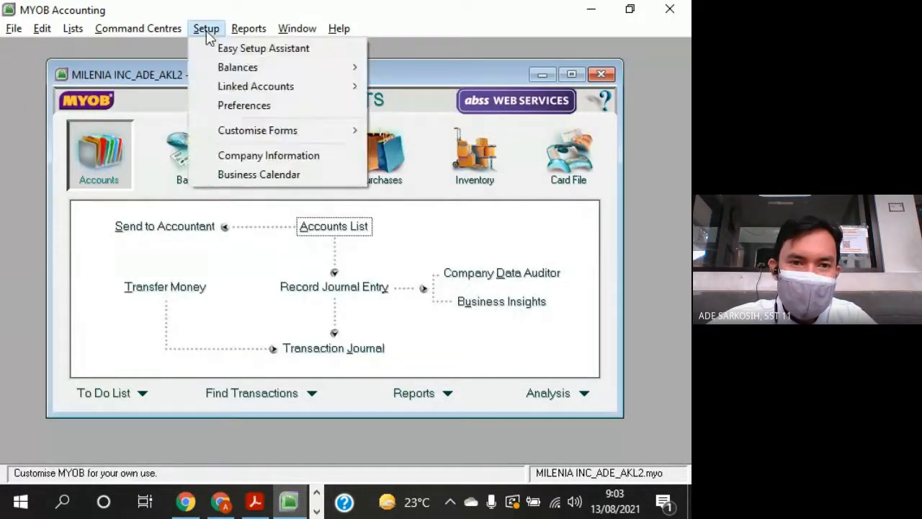
{"action": "mouse_move", "coordinate": [252, 89]}
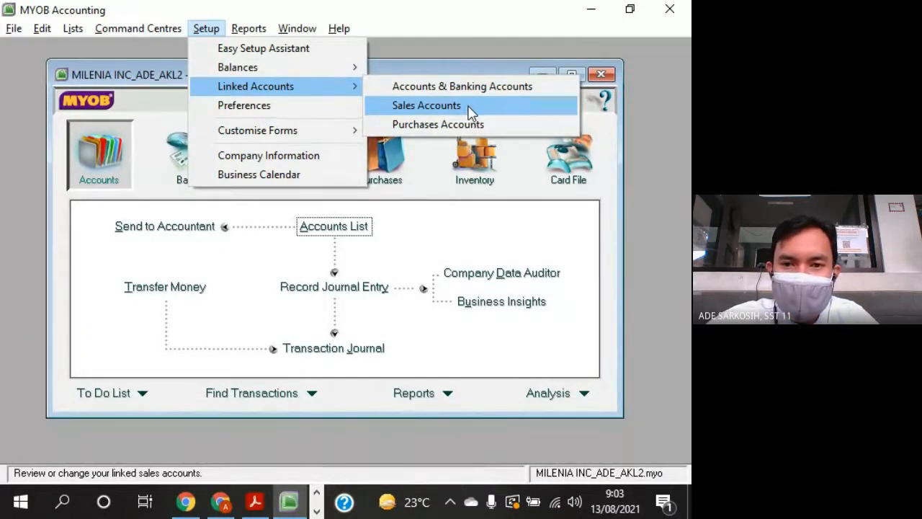
{"action": "left_click", "coordinate": [426, 106]}
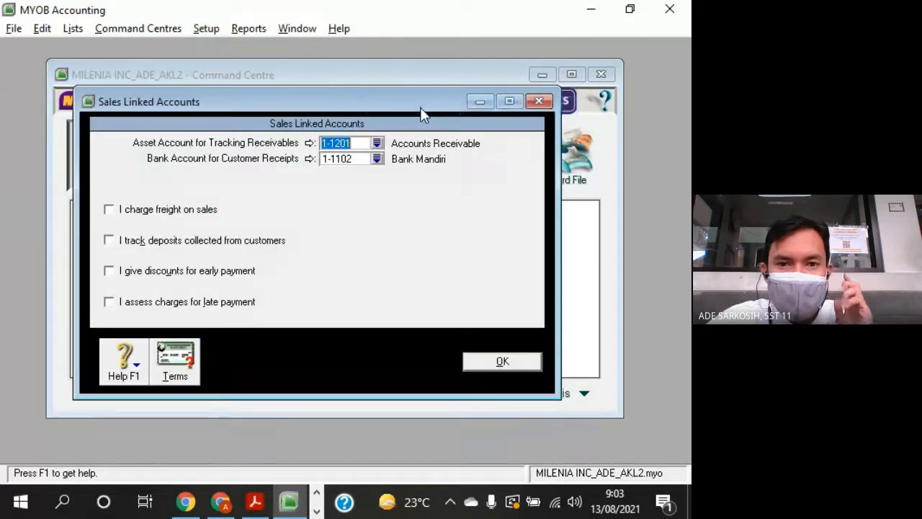
{"action": "left_click_drag", "start_coordinate": [413, 108], "coordinate": [461, 74]}
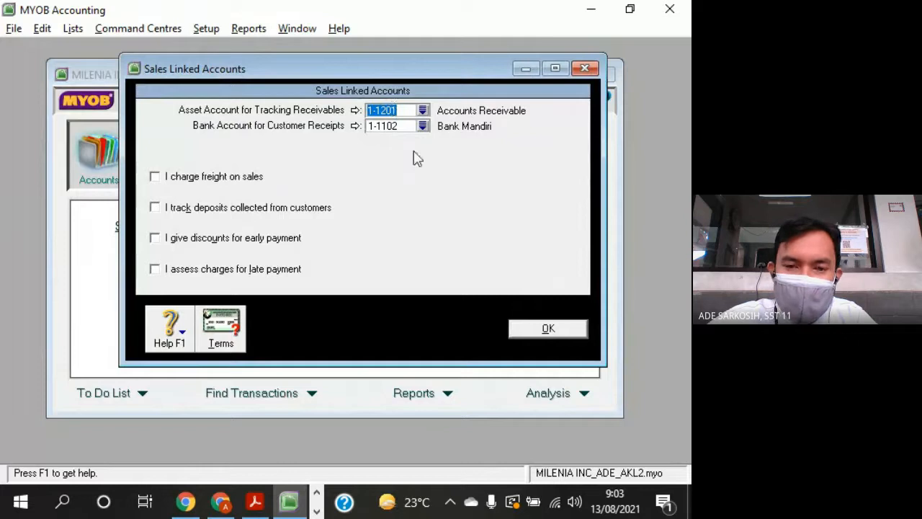
{"action": "left_click", "coordinate": [405, 111]}
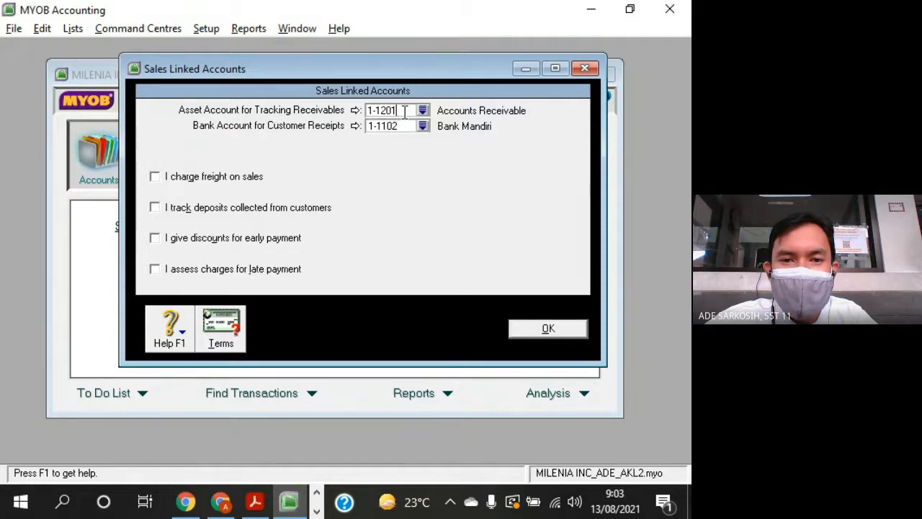
{"action": "left_click", "coordinate": [411, 124]}
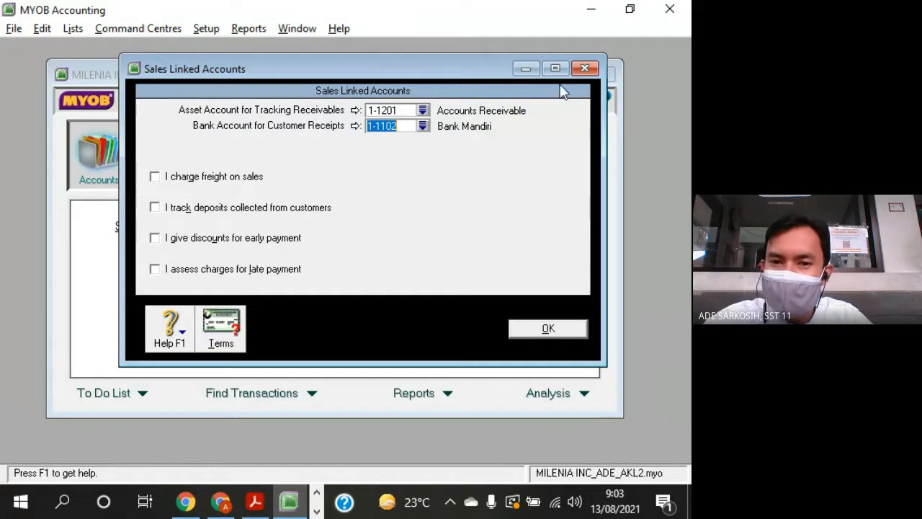
{"action": "left_click", "coordinate": [407, 109]}
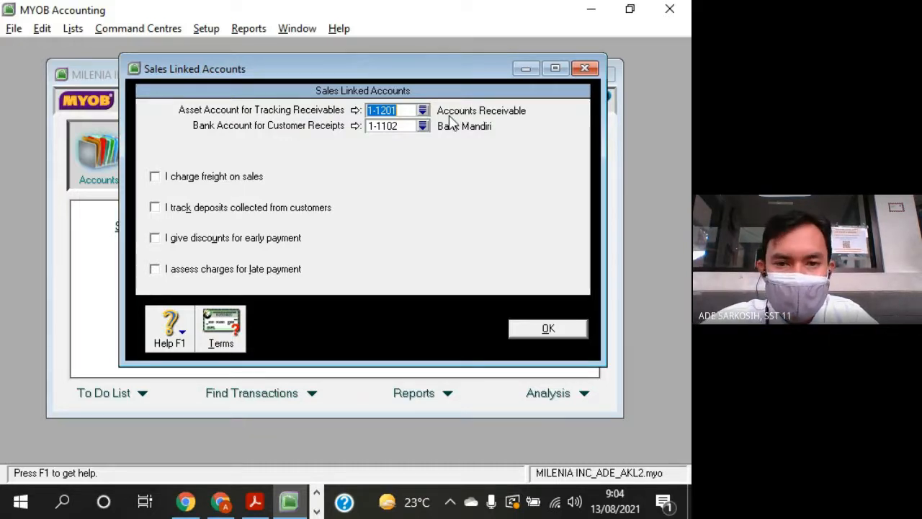
{"action": "left_click", "coordinate": [400, 126]}
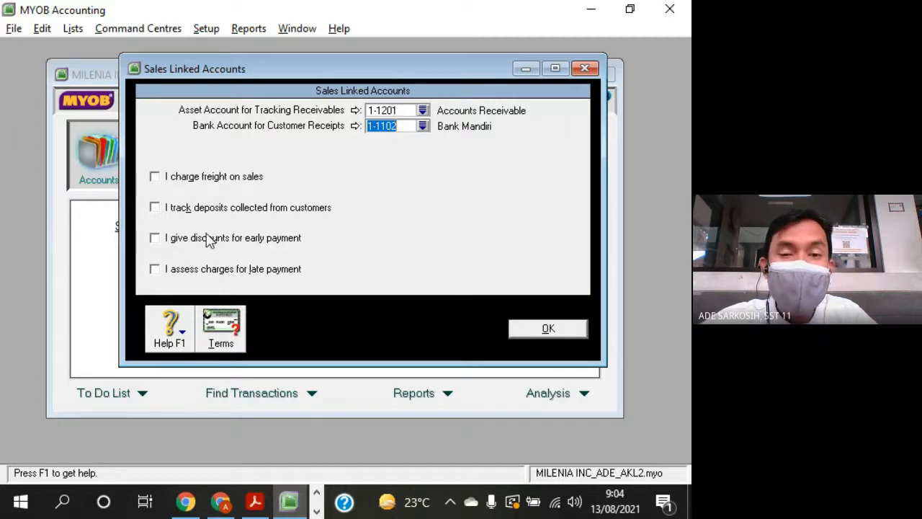
- Check the Other Income accounts in the question sheet in Acrobat Reader for a freight income account, comparing with the freight option in MYOB
{"action": "mouse_move", "coordinate": [257, 508]}
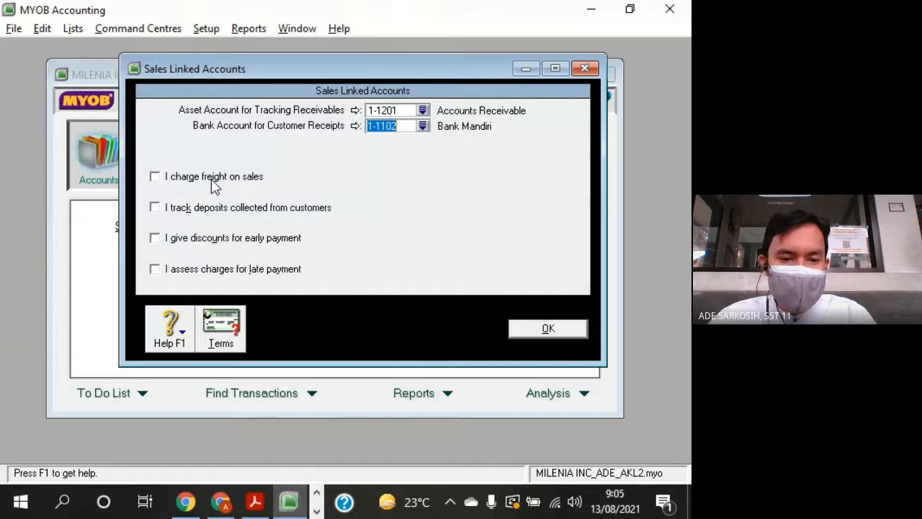
{"action": "left_click", "coordinate": [254, 502]}
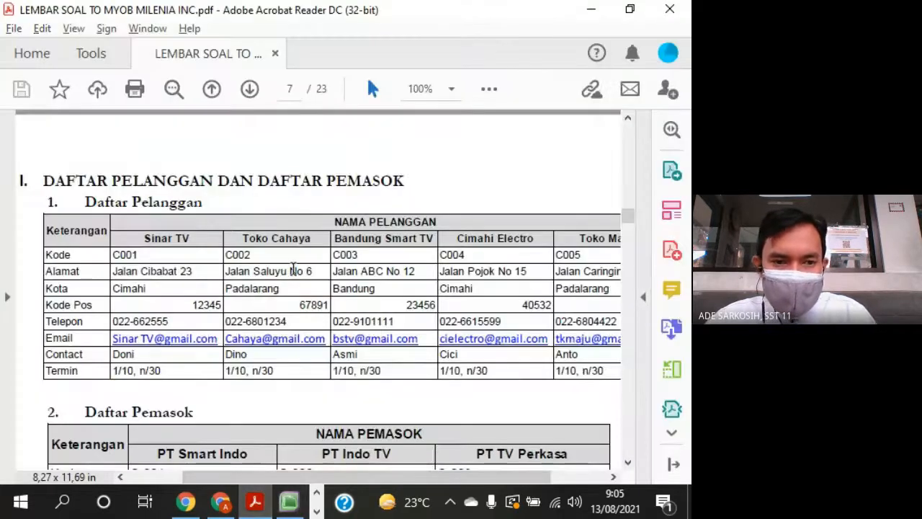
{"action": "scroll", "coordinate": [294, 269], "scroll_direction": "up", "scroll_amount": 5}
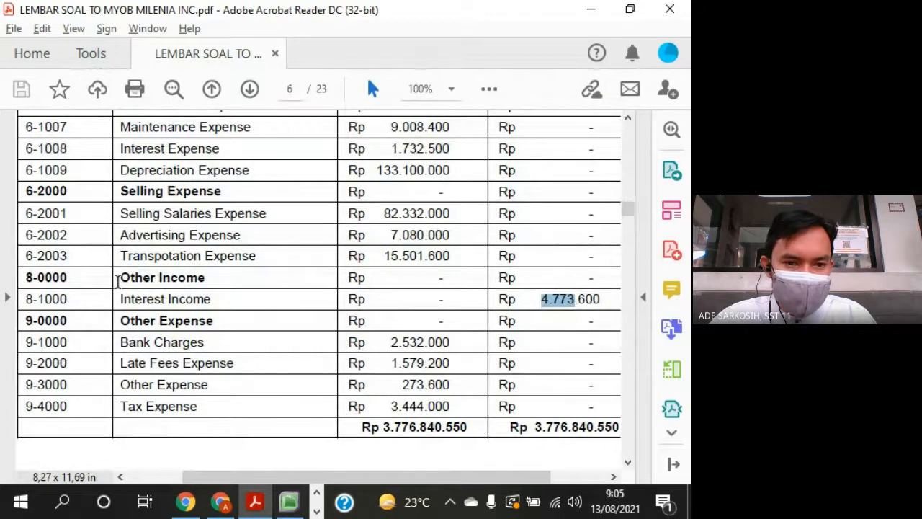
{"action": "left_click_drag", "start_coordinate": [117, 281], "coordinate": [169, 292]}
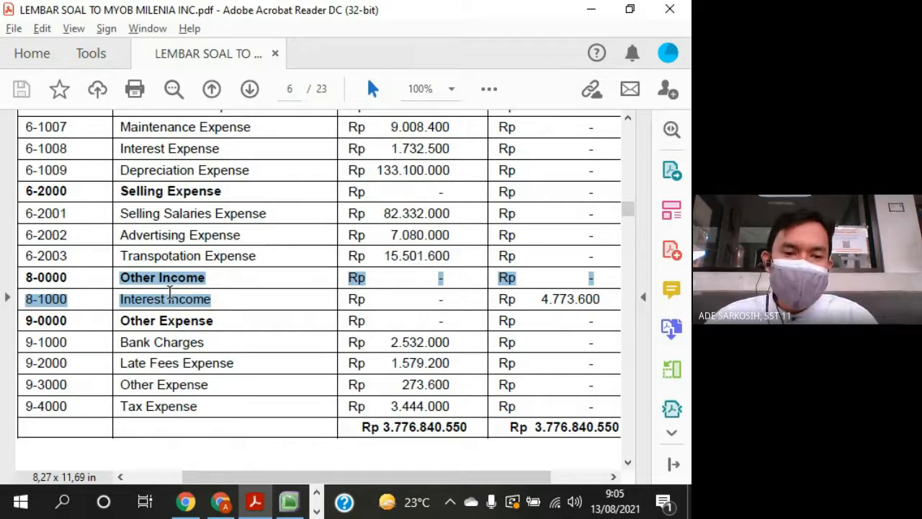
{"action": "left_click", "coordinate": [227, 301]}
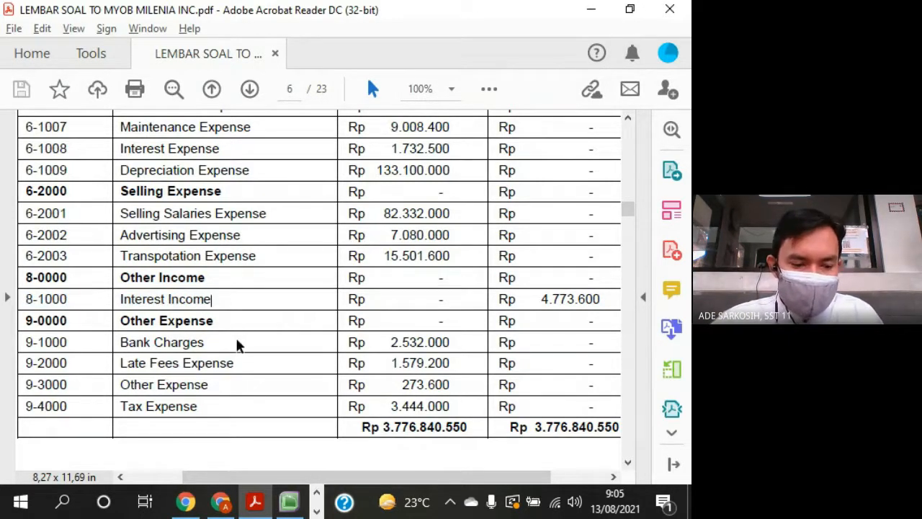
{"action": "key", "text": "alt+Tab"}
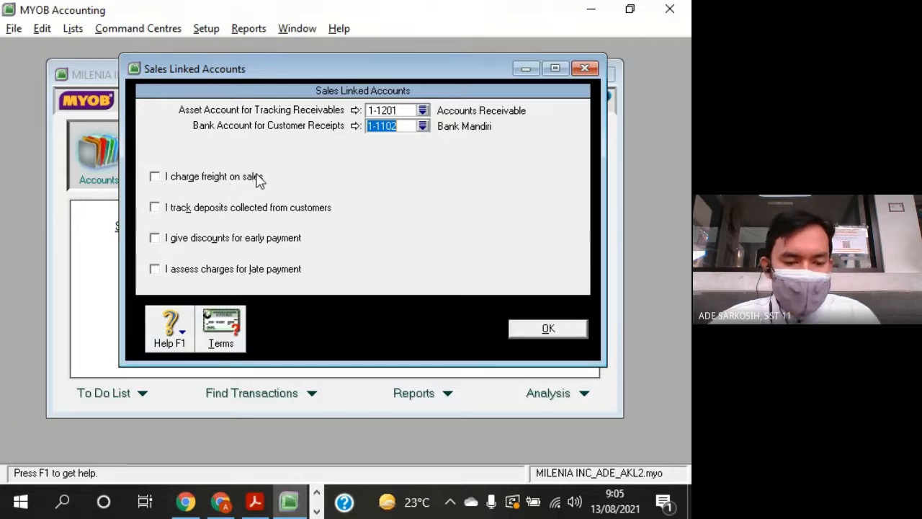
{"action": "key", "text": "alt+Tab"}
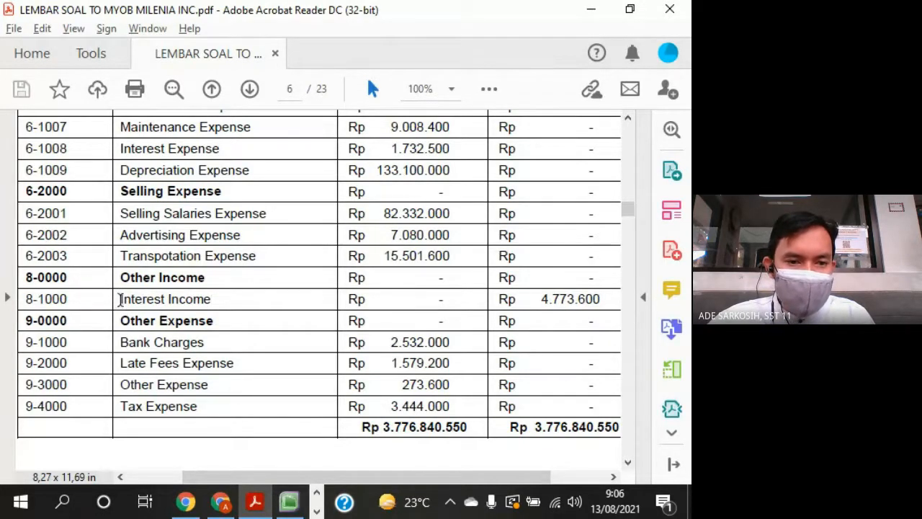
{"action": "left_click_drag", "start_coordinate": [120, 298], "coordinate": [211, 298]}
{"action": "key", "text": "alt+Tab"}
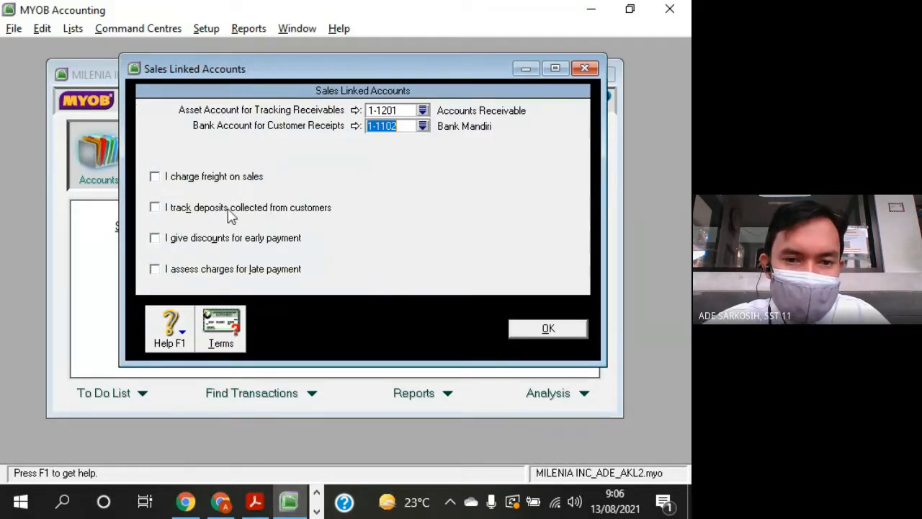
- Turn customer deposit tracking on and off to see the account it requires, and check the question sheet's liability accounts for it
{"action": "left_click", "coordinate": [155, 208]}
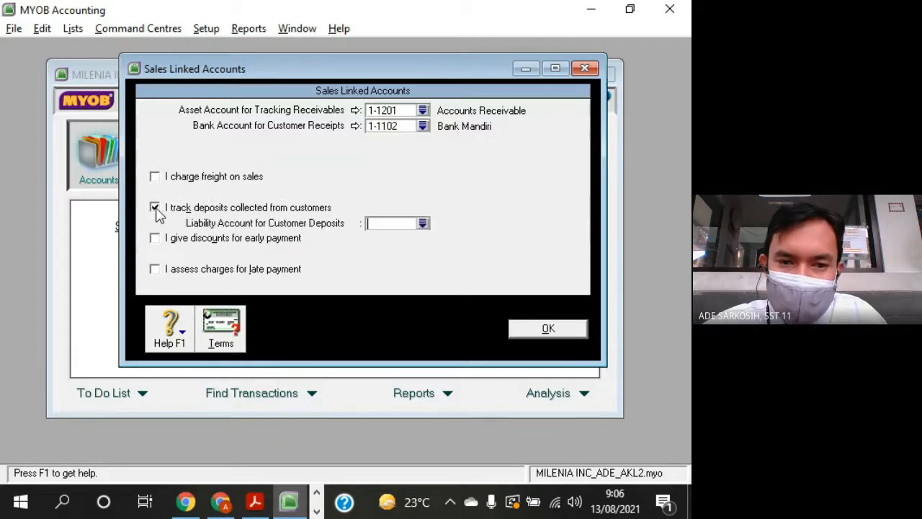
{"action": "left_click", "coordinate": [157, 209]}
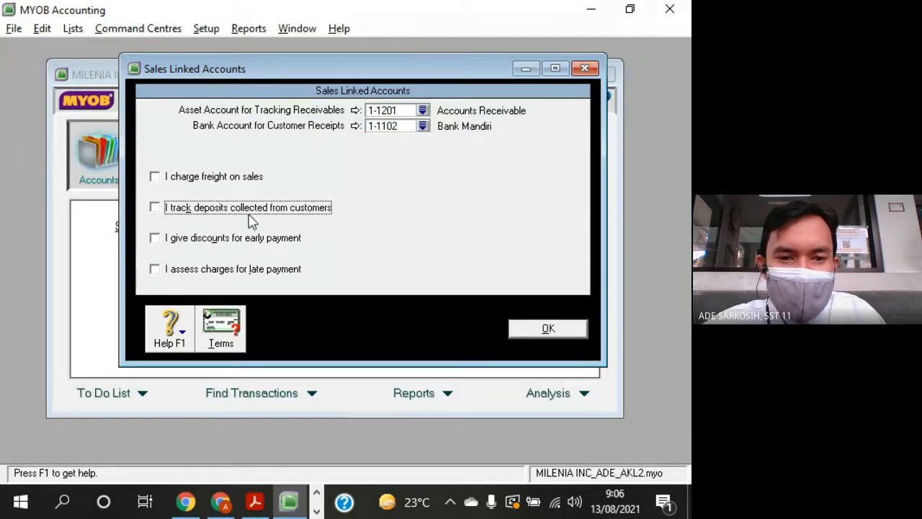
{"action": "key", "text": "alt+Tab"}
{"action": "scroll", "coordinate": [353, 245], "scroll_direction": "up", "scroll_amount": 15}
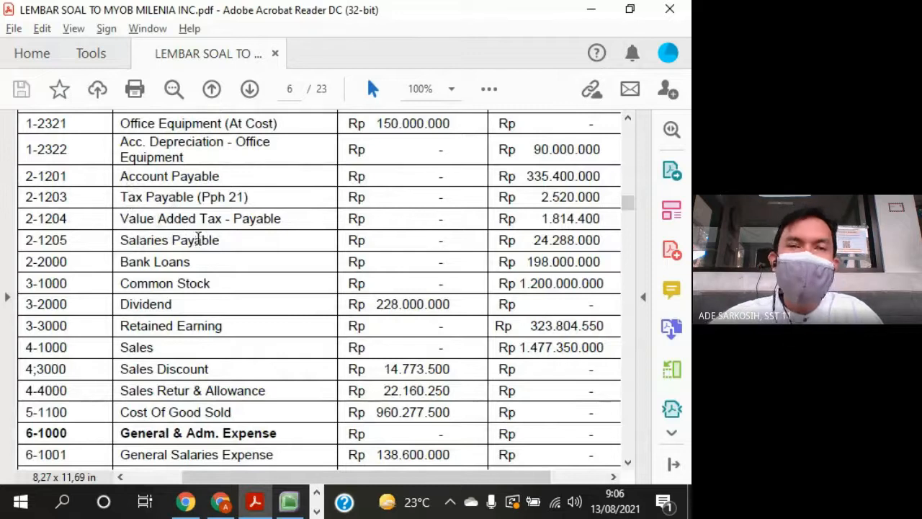
{"action": "key", "text": "alt+Tab"}
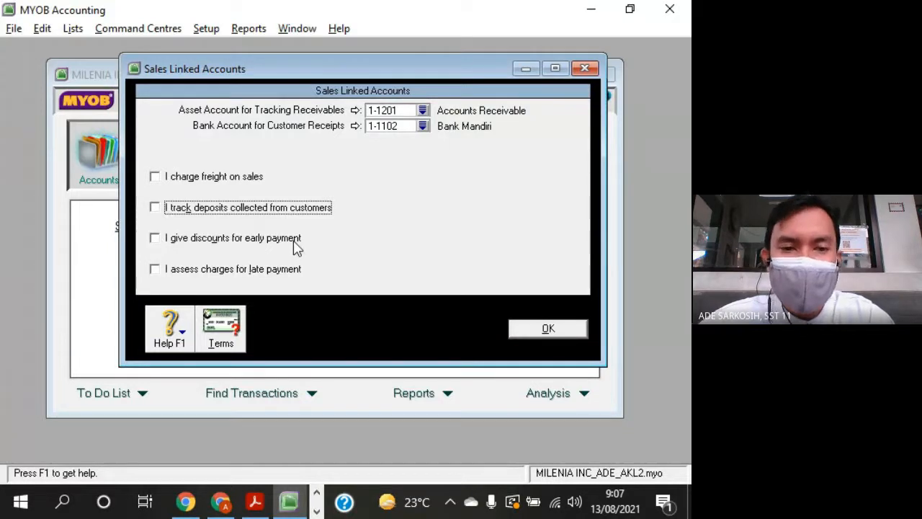
- Locate Sales Discount in the question sheet, enable discounts for early payment, and link them to account 4-3000 Sales Discount
{"action": "key", "text": "alt+Tab"}
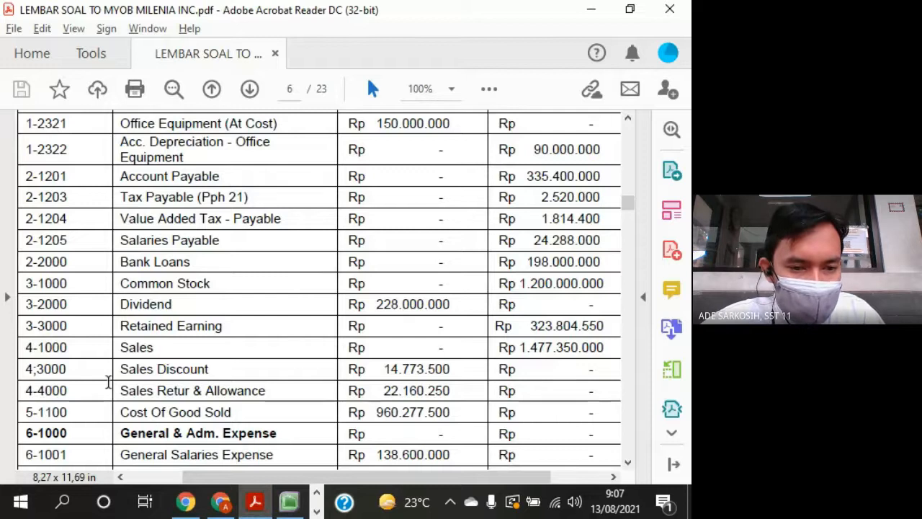
{"action": "left_click_drag", "start_coordinate": [118, 369], "coordinate": [213, 369]}
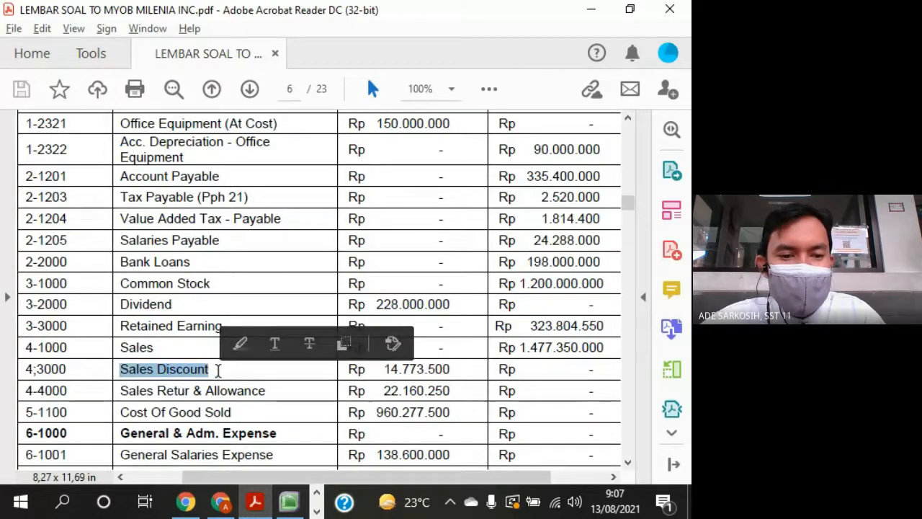
{"action": "key", "text": "alt+Tab"}
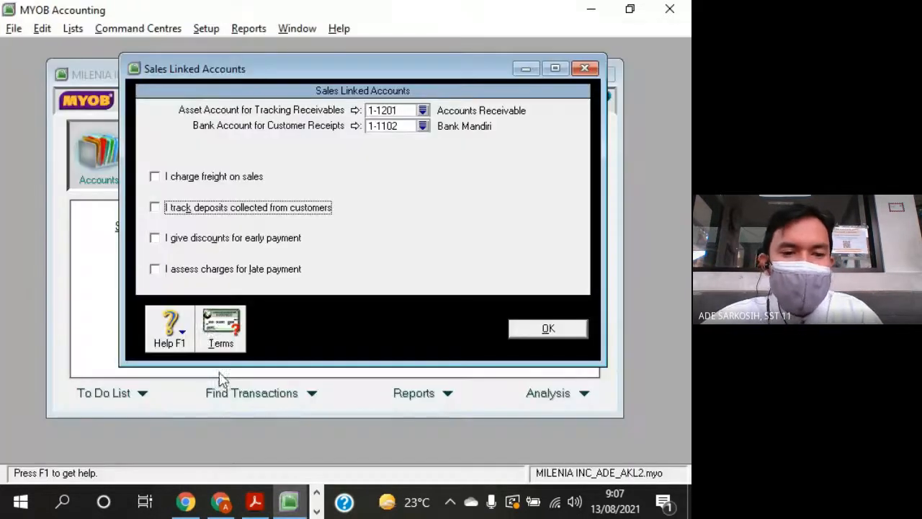
{"action": "left_click", "coordinate": [157, 240]}
{"action": "left_click", "coordinate": [423, 254]}
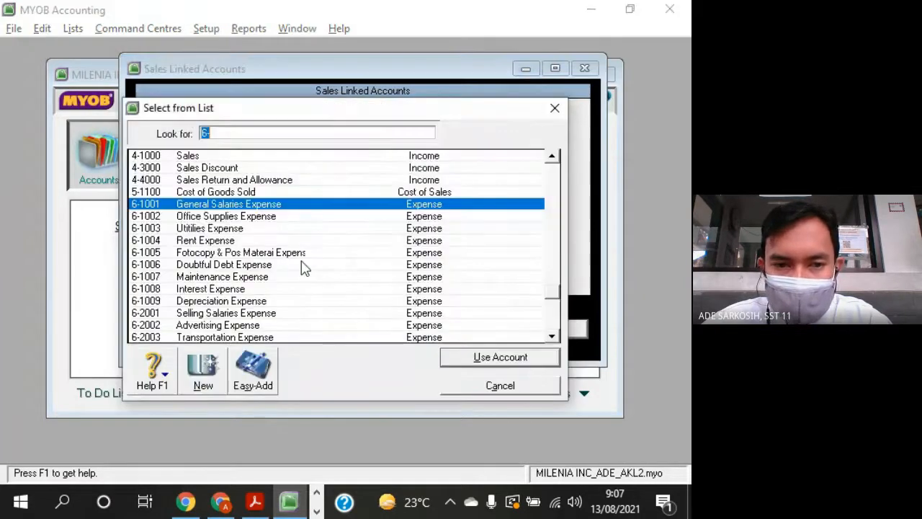
{"action": "double_click", "coordinate": [209, 169]}
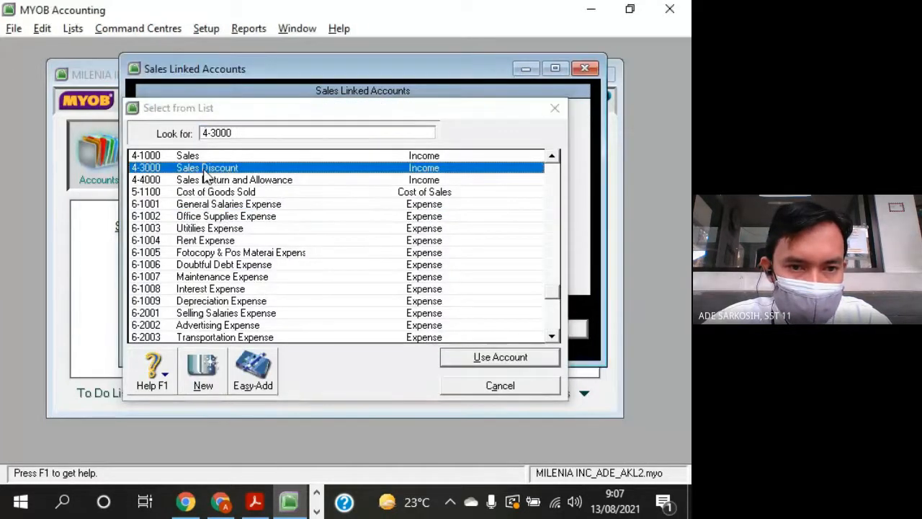
{"action": "left_click_drag", "start_coordinate": [304, 216], "coordinate": [347, 133]}
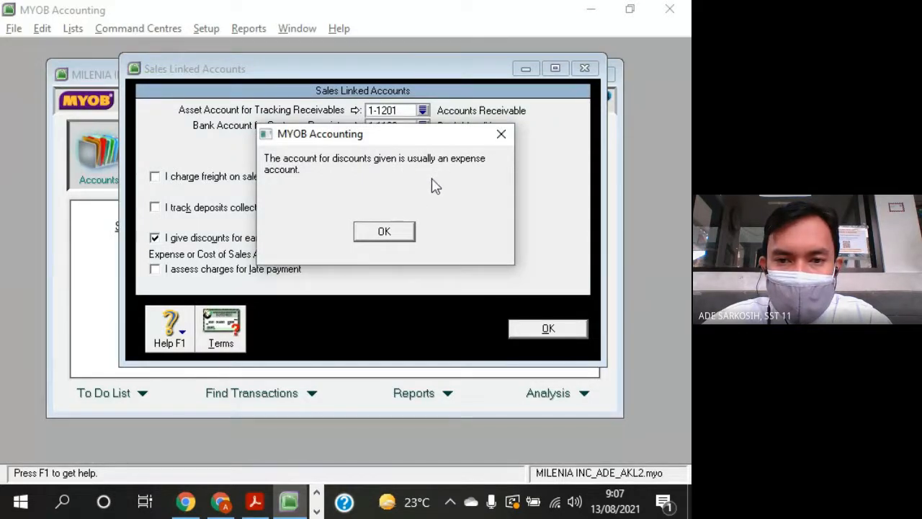
{"action": "left_click_drag", "start_coordinate": [406, 138], "coordinate": [461, 129]}
{"action": "left_click", "coordinate": [441, 223]}
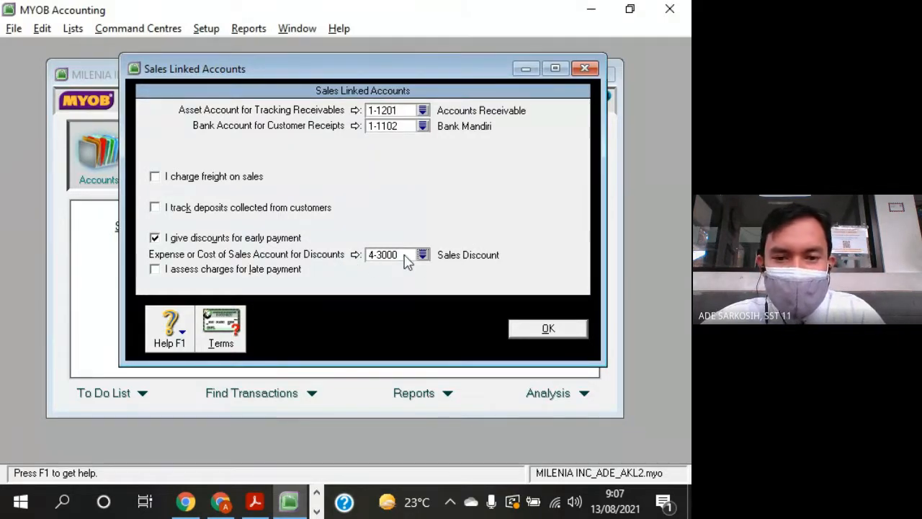
- Compare the classification of the sales and expense accounts in the question sheet with the discount link in MYOB
{"action": "key", "text": "alt+Tab"}
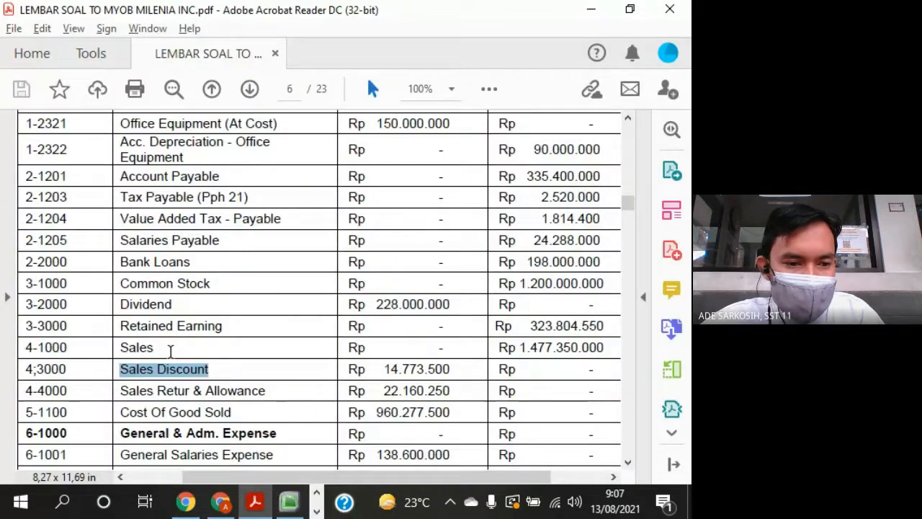
{"action": "left_click_drag", "start_coordinate": [120, 454], "coordinate": [166, 454]}
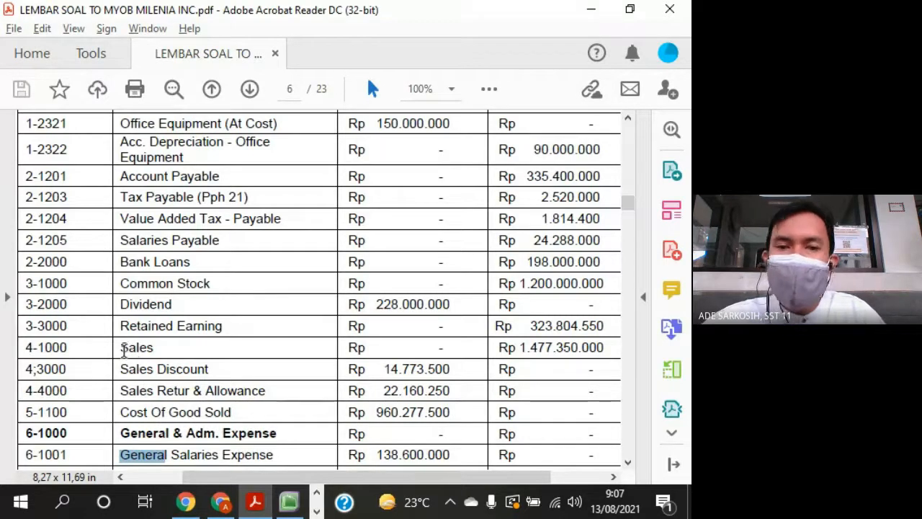
{"action": "mouse_move", "coordinate": [123, 348]}
{"action": "left_mouse_down"}
{"action": "mouse_move", "coordinate": [164, 350]}
{"action": "mouse_move", "coordinate": [127, 346]}
{"action": "left_mouse_up"}
{"action": "key", "text": "alt+Tab"}
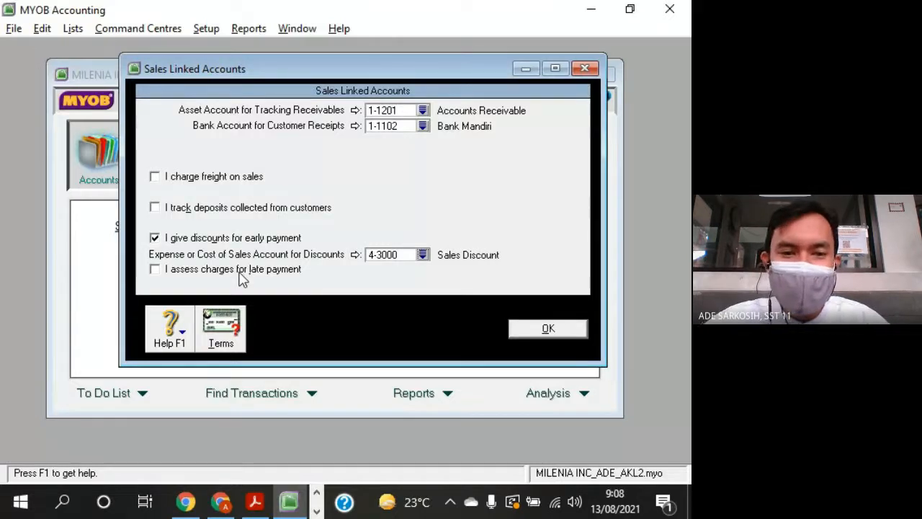
- Check the trial balance in the question sheet for an account suited to late payment charges, comparing Late Fees Expense and Interest Income
{"action": "key", "text": "alt+Tab"}
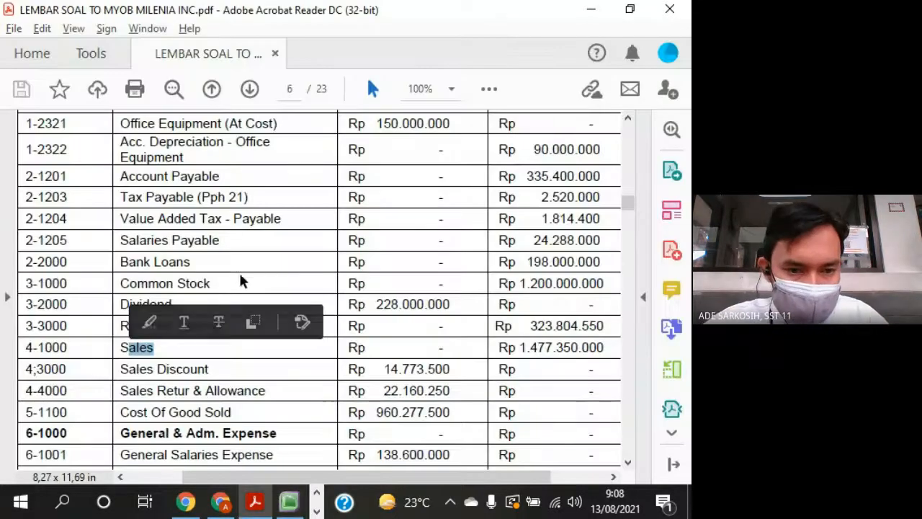
{"action": "left_click", "coordinate": [271, 353]}
{"action": "scroll", "coordinate": [271, 353], "scroll_direction": "down", "scroll_amount": 7}
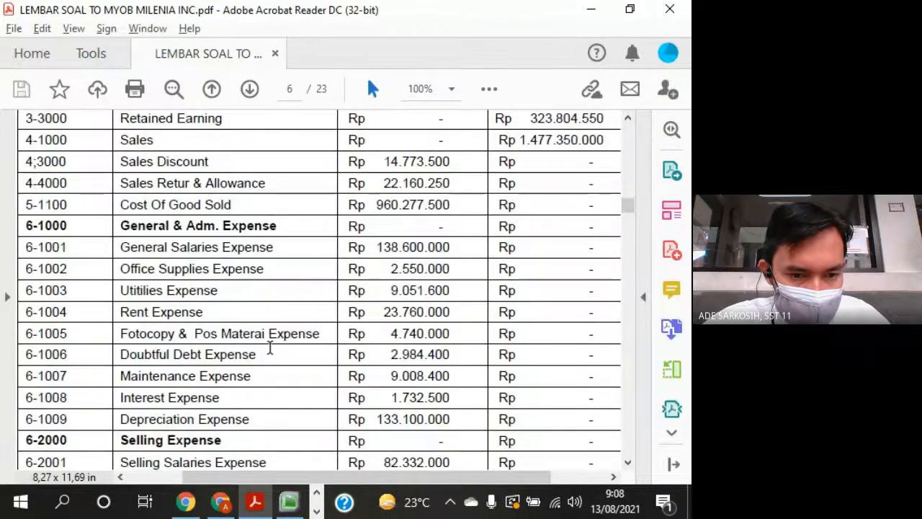
{"action": "scroll", "coordinate": [271, 353], "scroll_direction": "down", "scroll_amount": 6}
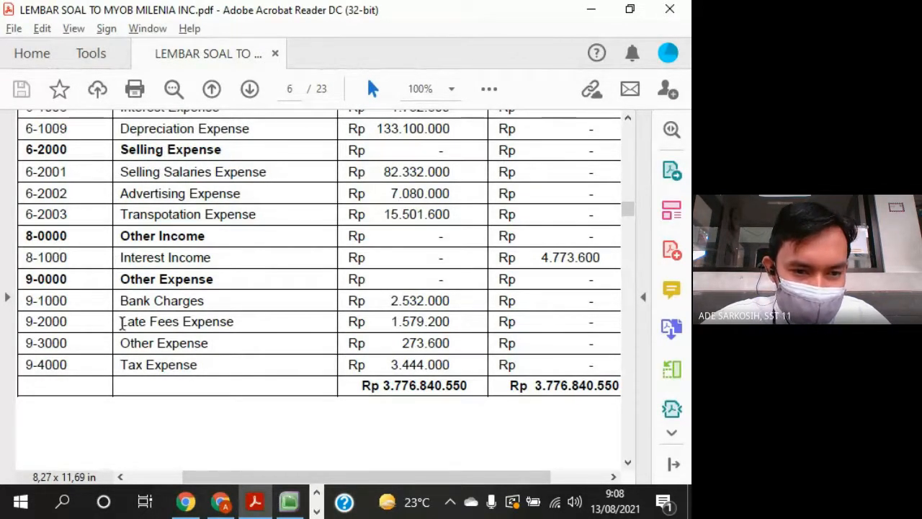
{"action": "left_click_drag", "start_coordinate": [121, 323], "coordinate": [235, 325]}
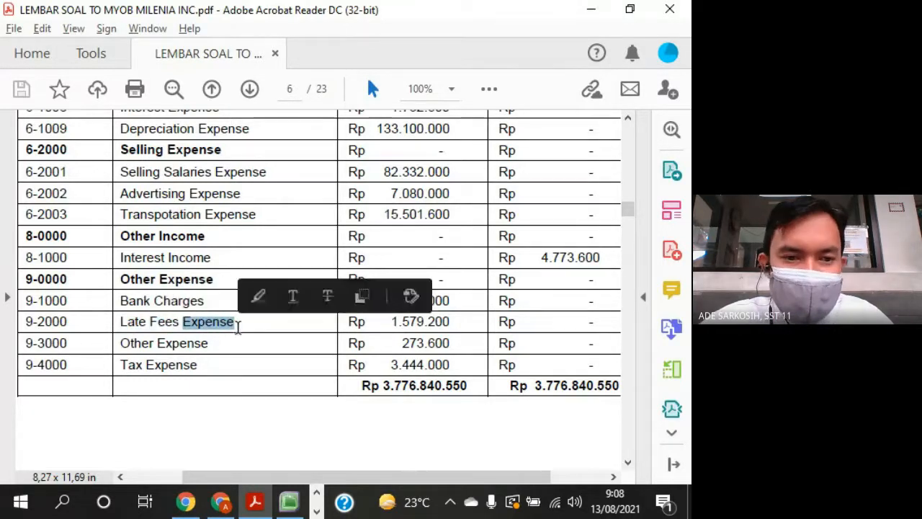
{"action": "left_click", "coordinate": [121, 260]}
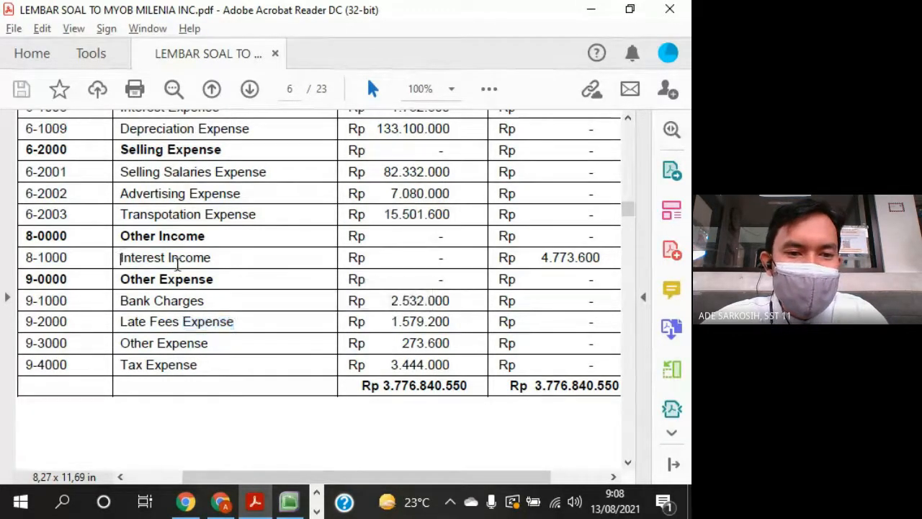
{"action": "key", "text": "alt+Tab"}
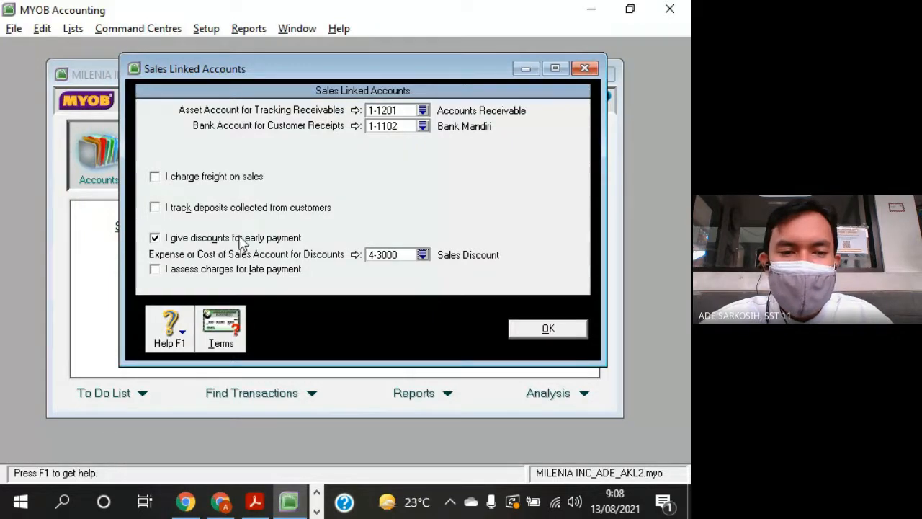
- Find account 8-3000 Other Income in the question sheet's chart of accounts and compare it with the late payment option in MYOB
{"action": "key", "text": "alt+Tab"}
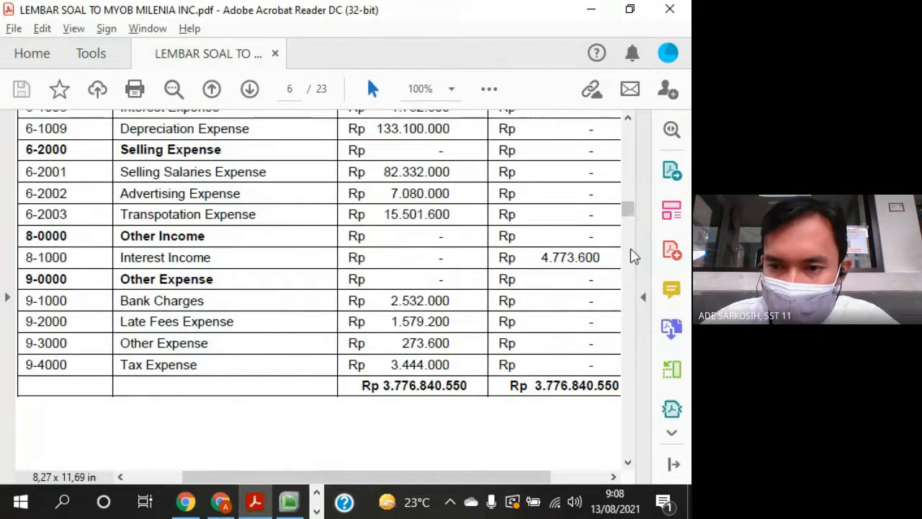
{"action": "left_click_drag", "start_coordinate": [631, 212], "coordinate": [632, 189]}
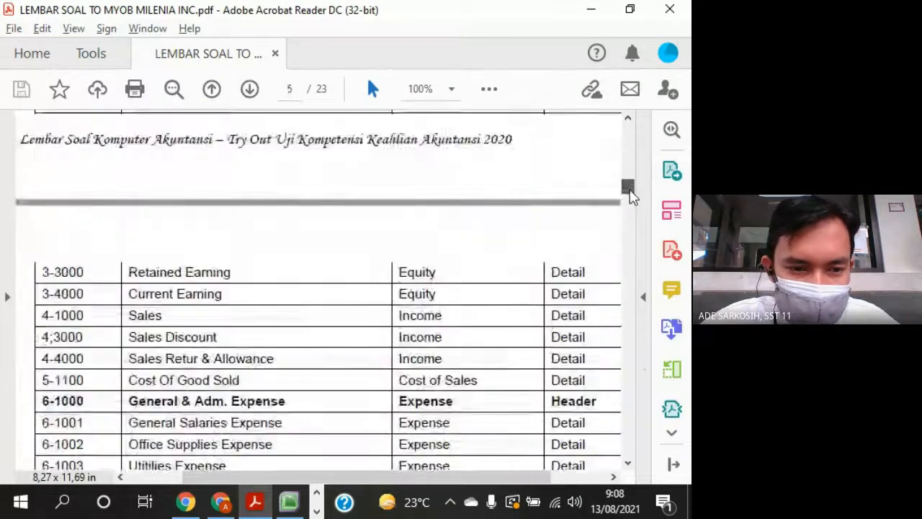
{"action": "scroll", "coordinate": [582, 249], "scroll_direction": "down", "scroll_amount": 1}
{"action": "scroll", "coordinate": [556, 301], "scroll_direction": "down", "scroll_amount": 3}
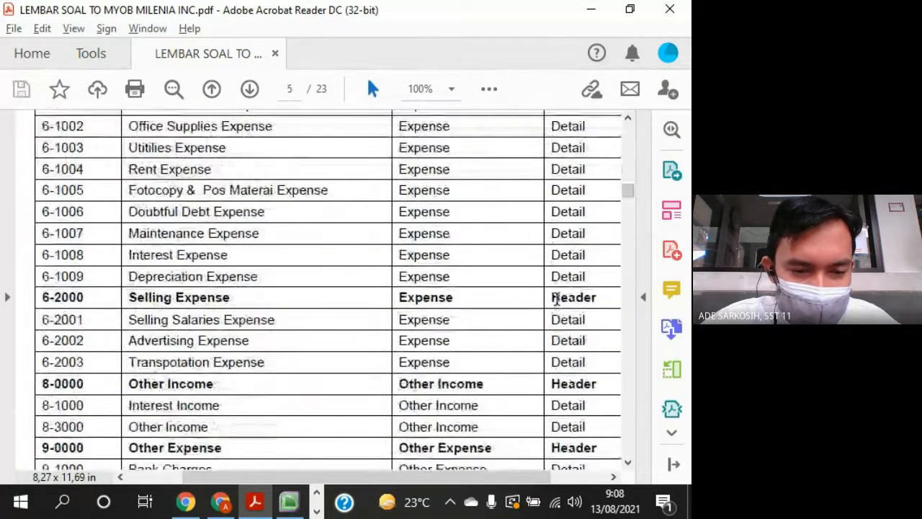
{"action": "scroll", "coordinate": [556, 301], "scroll_direction": "down", "scroll_amount": 3}
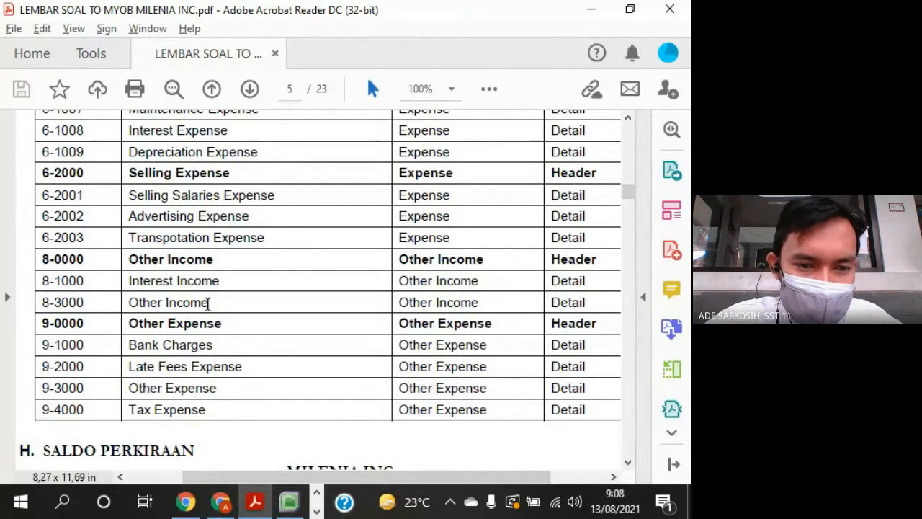
{"action": "left_click_drag", "start_coordinate": [209, 303], "coordinate": [128, 303]}
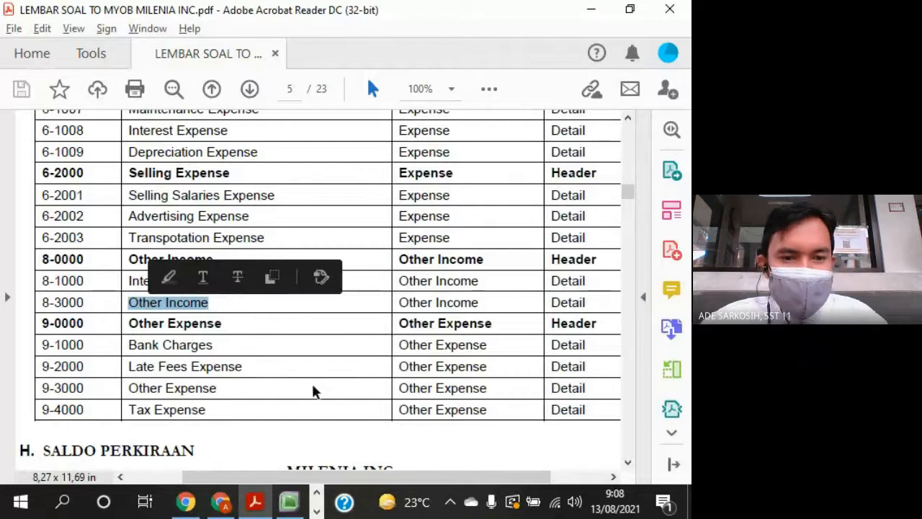
{"action": "key", "text": "alt+Tab"}
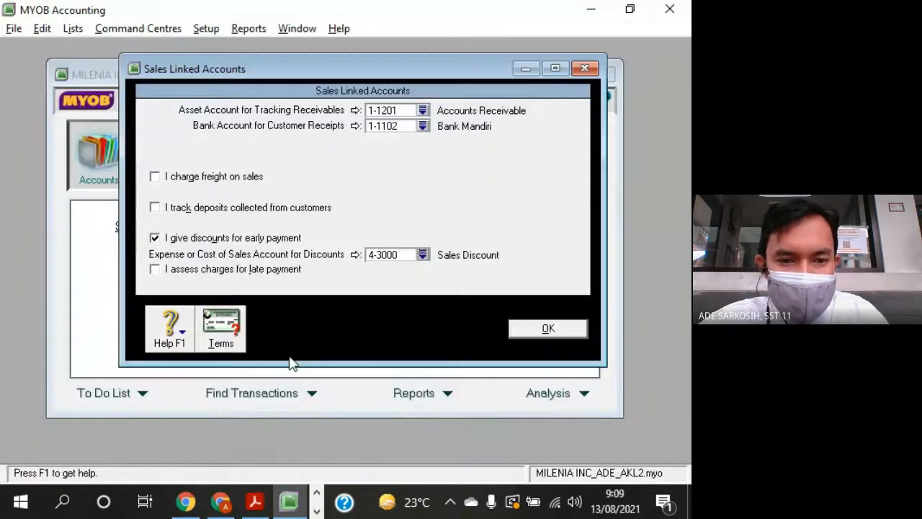
- Compare the Other Income accounts in the question sheet's trial balance with those in its chart of accounts
{"action": "key", "text": "alt+Tab"}
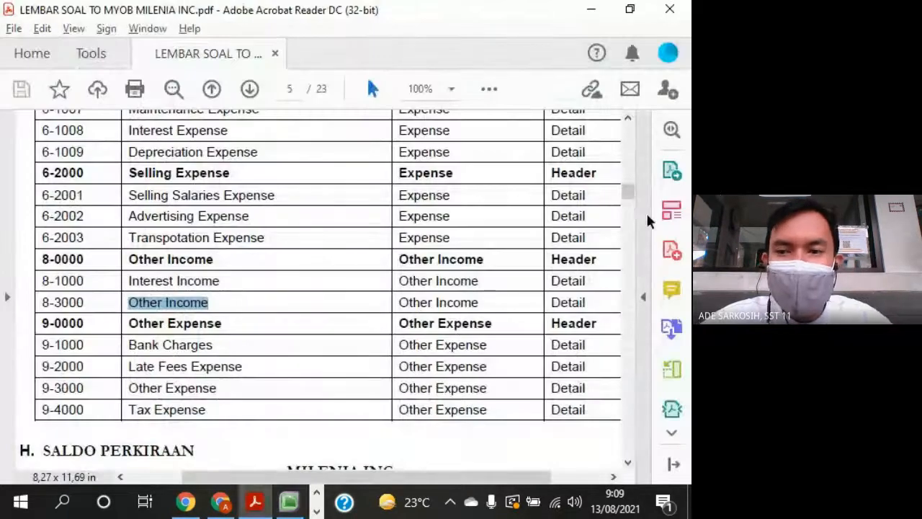
{"action": "left_click_drag", "start_coordinate": [628, 193], "coordinate": [630, 232]}
{"action": "scroll", "coordinate": [456, 298], "scroll_direction": "up", "scroll_amount": 15}
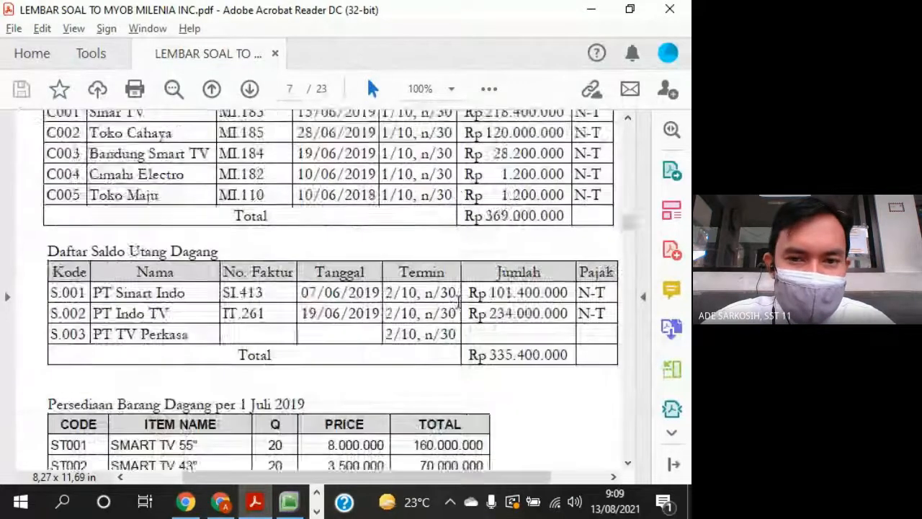
{"action": "scroll", "coordinate": [456, 297], "scroll_direction": "up", "scroll_amount": 5}
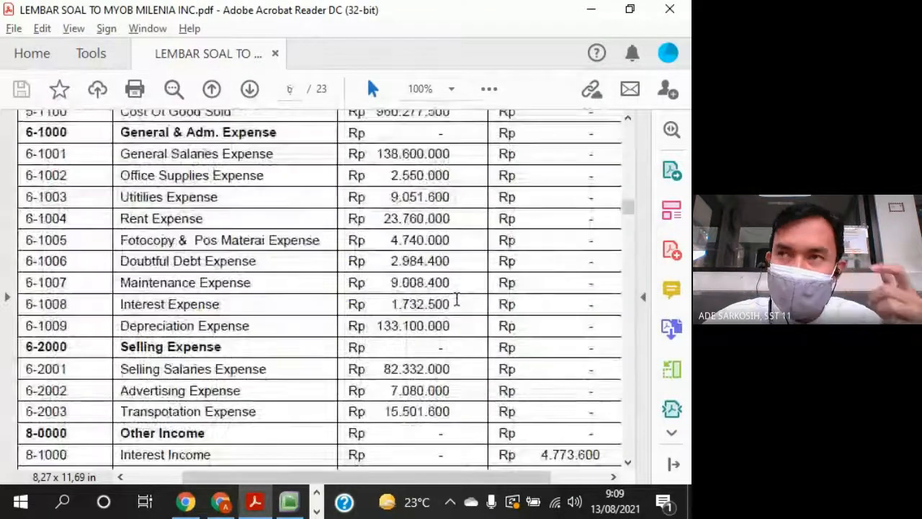
{"action": "scroll", "coordinate": [418, 317], "scroll_direction": "down", "scroll_amount": 3}
{"action": "scroll", "coordinate": [208, 317], "scroll_direction": "down", "scroll_amount": 1}
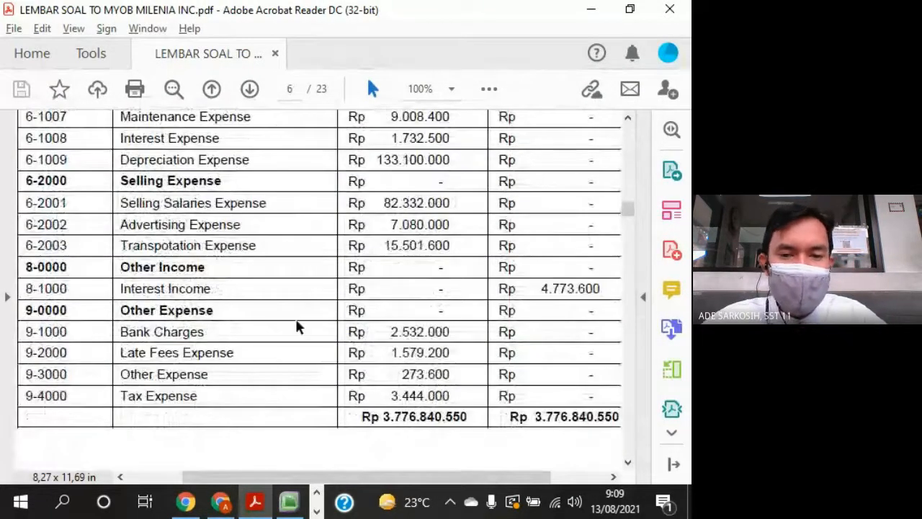
{"action": "mouse_move", "coordinate": [629, 211]}
{"action": "left_mouse_down"}
{"action": "mouse_move", "coordinate": [627, 193]}
{"action": "mouse_move", "coordinate": [630, 204]}
{"action": "left_mouse_up"}
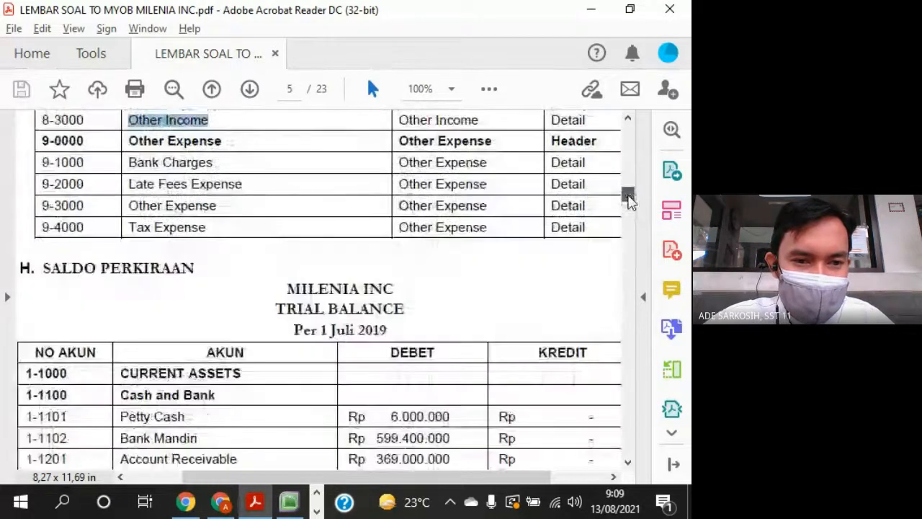
{"action": "scroll", "coordinate": [494, 288], "scroll_direction": "up", "scroll_amount": 4}
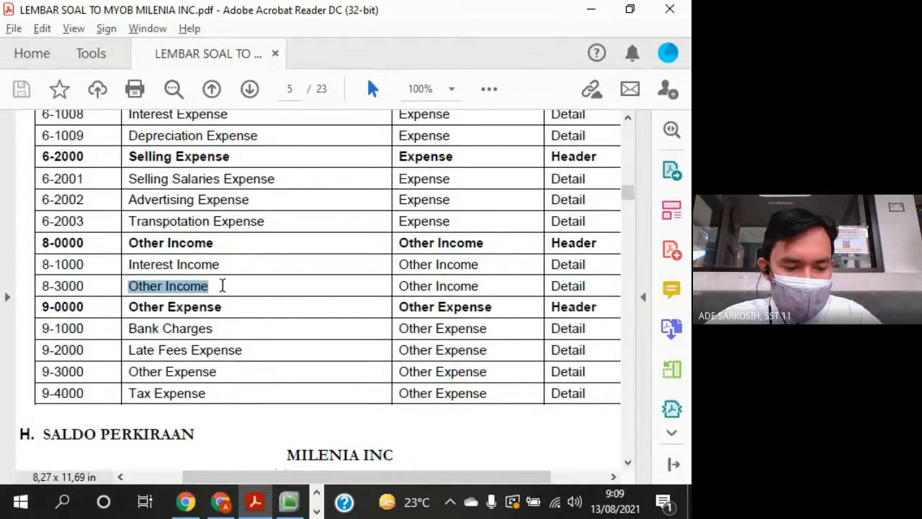
- In MYOB, enable charges for late payment on sales and link them to account 8-3000 Other Income
{"action": "key", "text": "alt+Tab"}
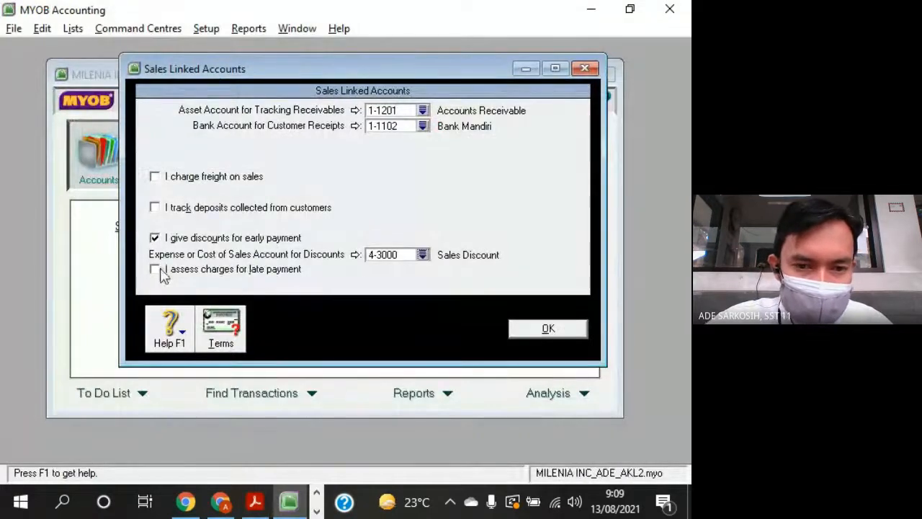
{"action": "left_click", "coordinate": [159, 271]}
{"action": "left_click", "coordinate": [424, 286]}
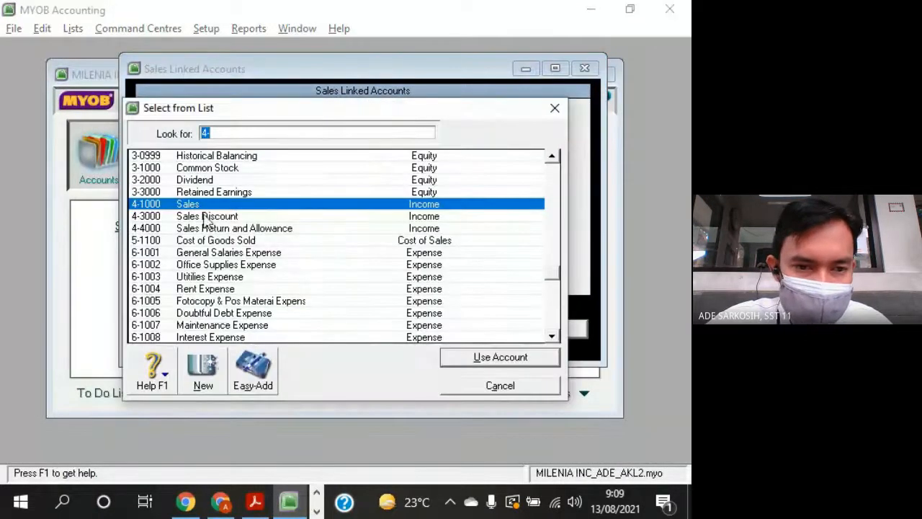
{"action": "scroll", "coordinate": [203, 343], "scroll_direction": "down", "scroll_amount": 4}
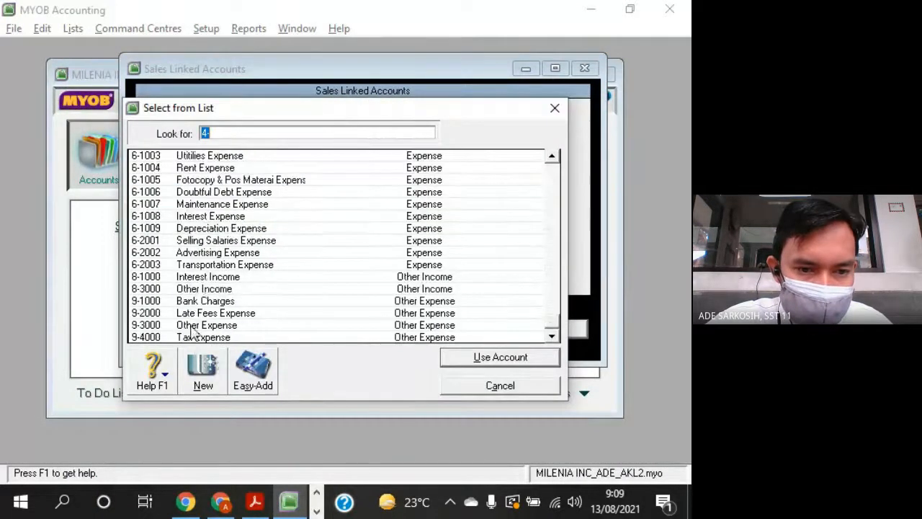
{"action": "double_click", "coordinate": [202, 288]}
{"action": "key", "text": "Return"}
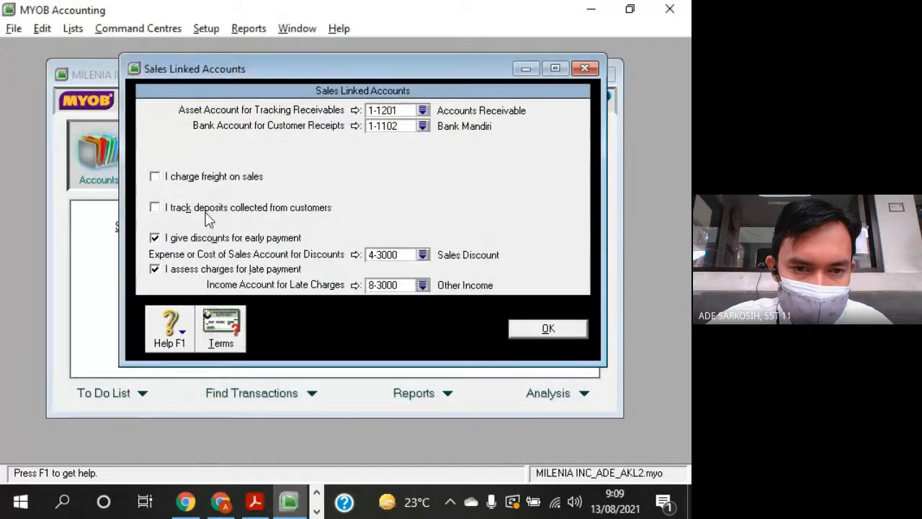
- Enable freight charges on sales and link the freight income to account 8-3000 Other Income
{"action": "left_click", "coordinate": [155, 177]}
{"action": "left_click", "coordinate": [424, 193]}
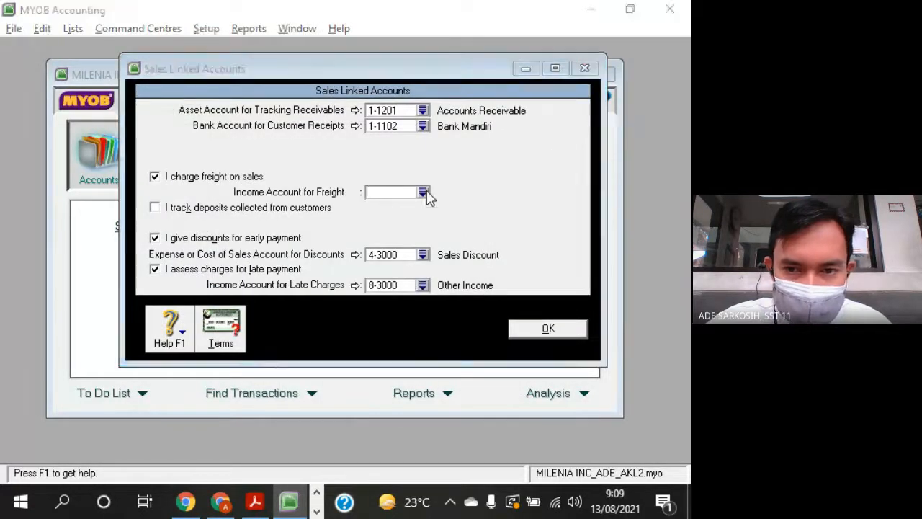
{"action": "scroll", "coordinate": [418, 236], "scroll_direction": "down", "scroll_amount": 4}
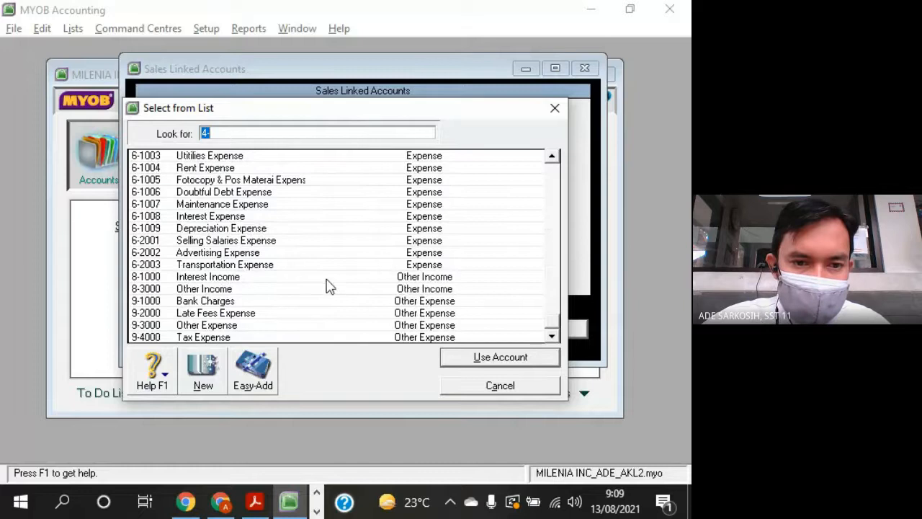
{"action": "double_click", "coordinate": [234, 289]}
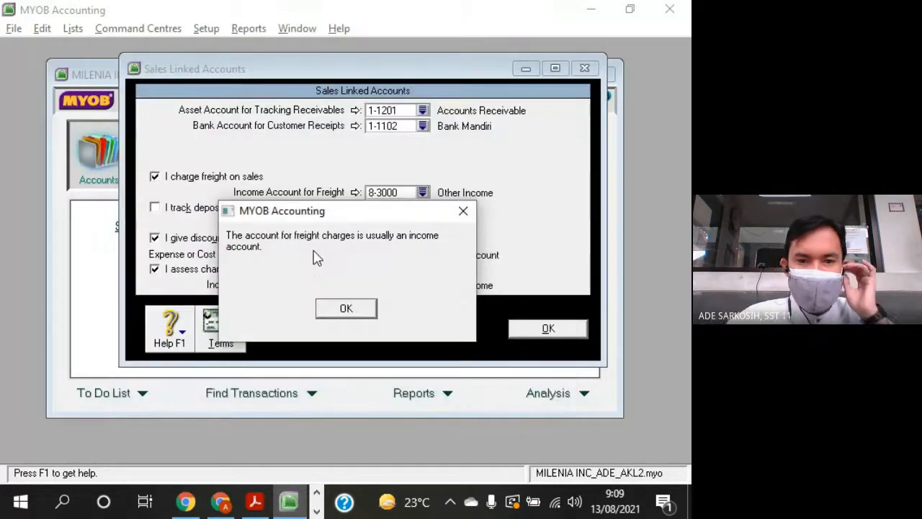
{"action": "left_click", "coordinate": [351, 310]}
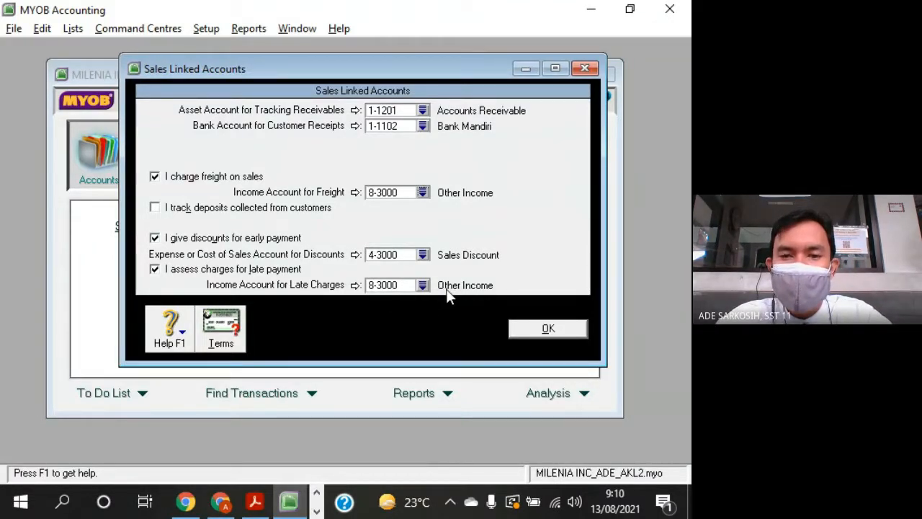
- Accept the sales linked accounts and open the linked accounts for purchases
{"action": "left_click_drag", "start_coordinate": [474, 70], "coordinate": [455, 79]}
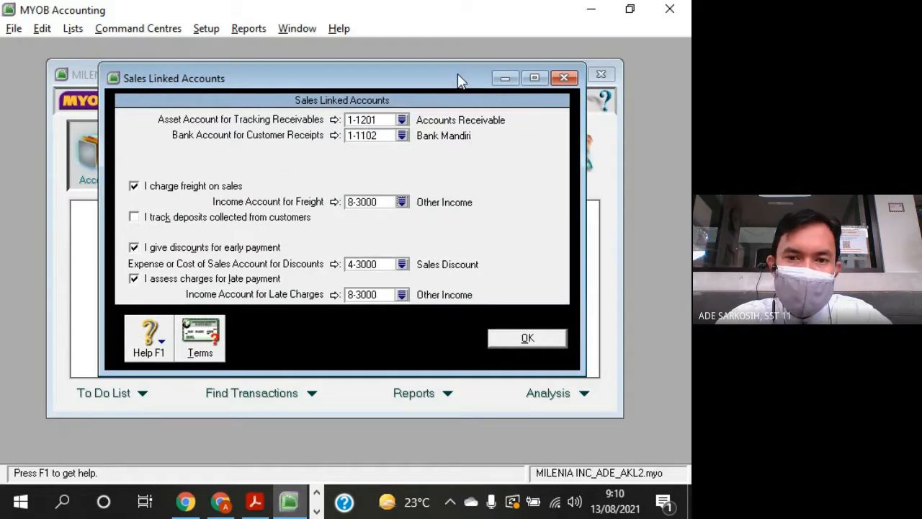
{"action": "left_click", "coordinate": [558, 341]}
{"action": "left_click", "coordinate": [209, 31]}
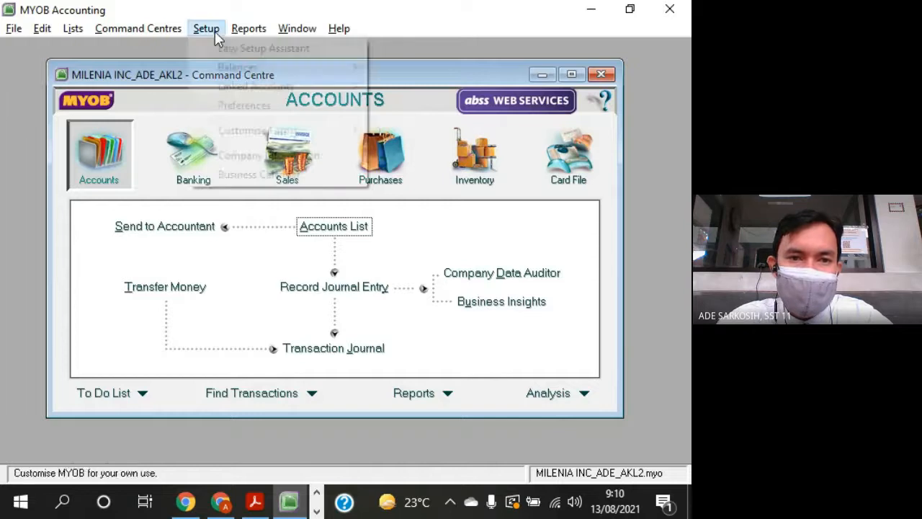
{"action": "mouse_move", "coordinate": [250, 89]}
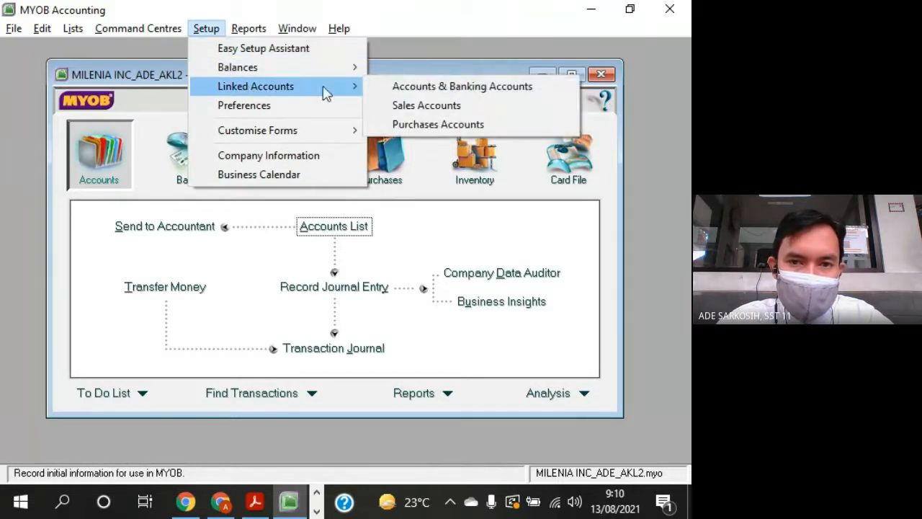
{"action": "left_click", "coordinate": [466, 125]}
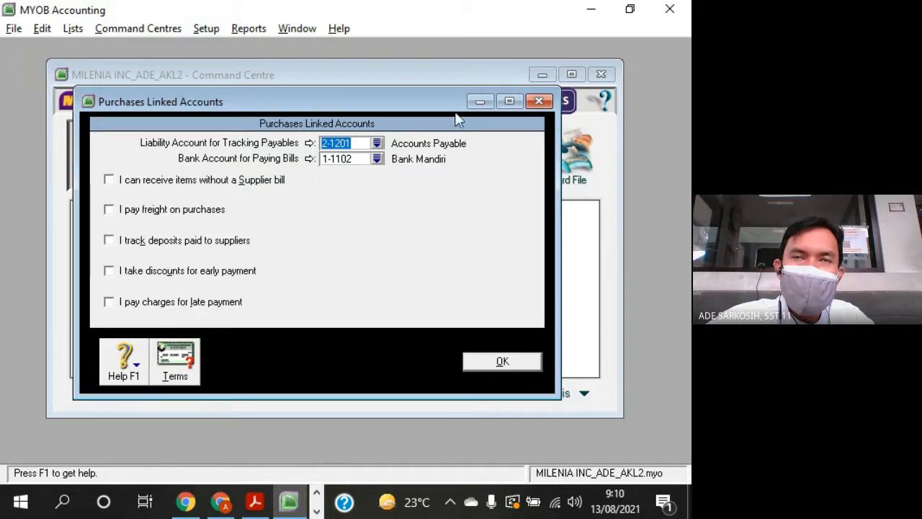
- Move the Purchases Linked Accounts window aside and review the liability accounts in the Accounts List
{"action": "left_click_drag", "start_coordinate": [396, 109], "coordinate": [461, 112]}
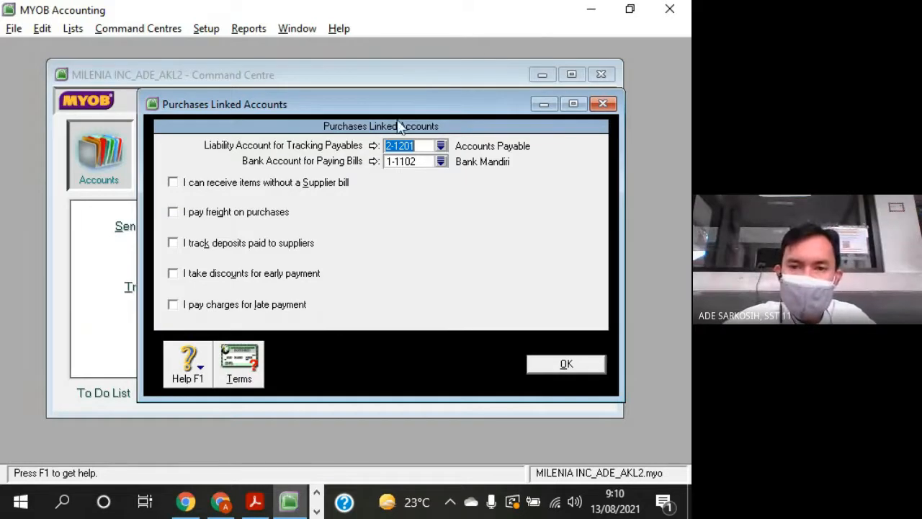
{"action": "left_click_drag", "start_coordinate": [427, 113], "coordinate": [389, 92]}
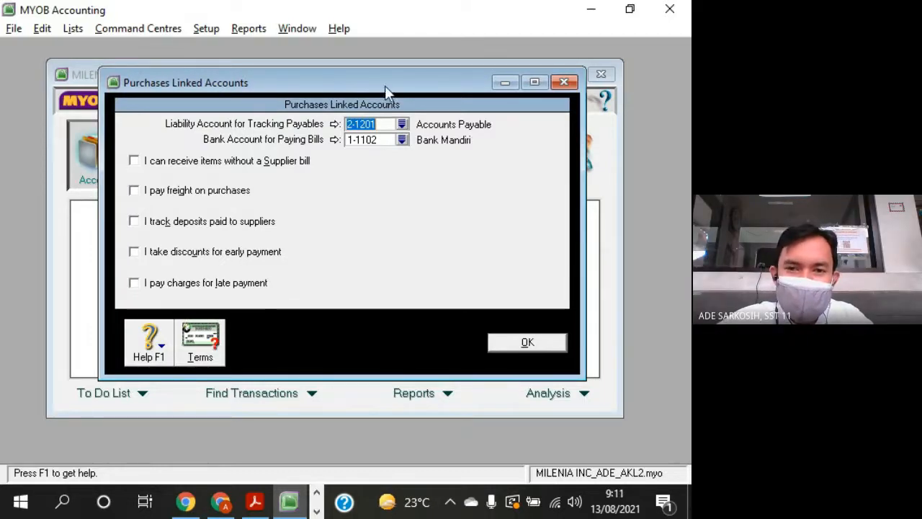
{"action": "left_click_drag", "start_coordinate": [401, 92], "coordinate": [419, 311]}
{"action": "left_click", "coordinate": [350, 229]}
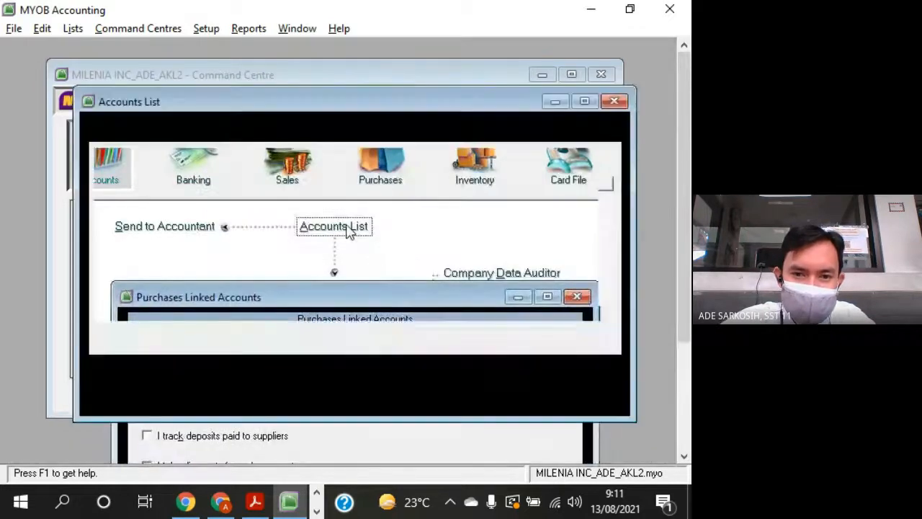
{"action": "left_click", "coordinate": [240, 134]}
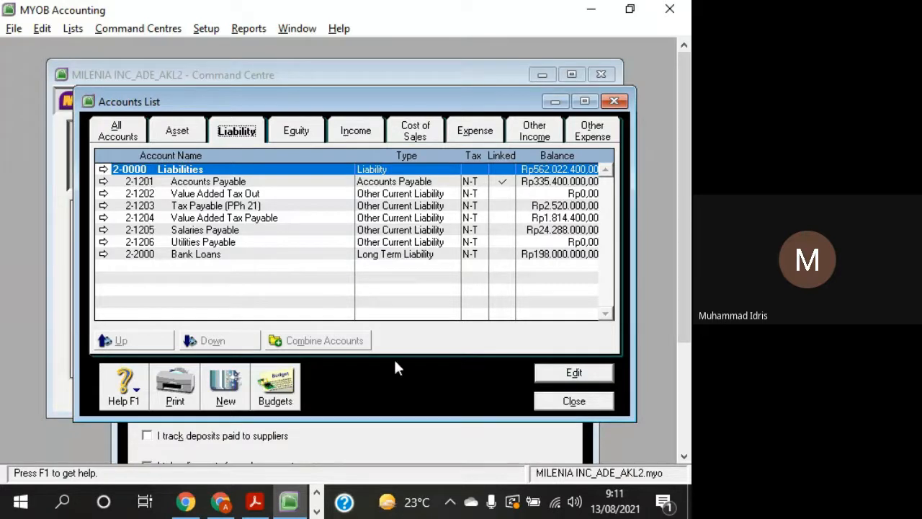
- Switch to the Google Meet call, pin the currently speaking participant to the screen, and close the participant list
{"action": "left_click", "coordinate": [229, 506]}
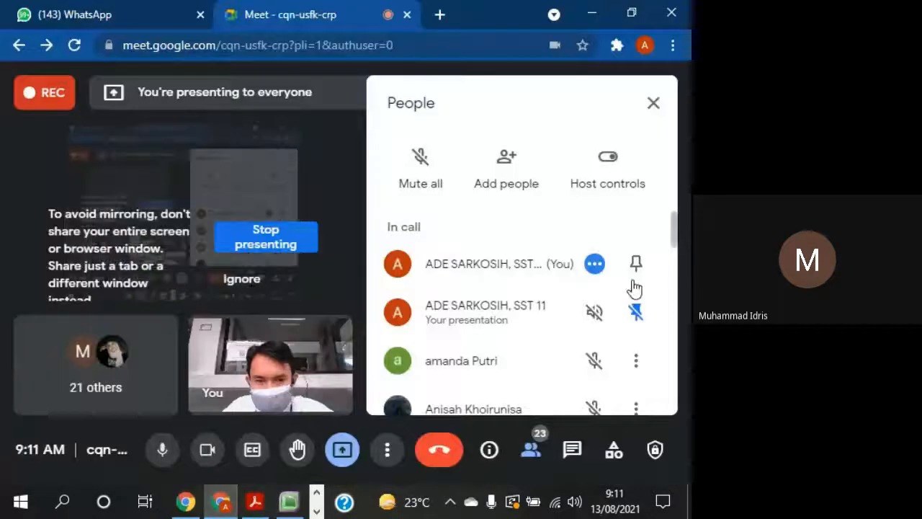
{"action": "scroll", "coordinate": [644, 354], "scroll_direction": "down", "scroll_amount": 5}
{"action": "scroll", "coordinate": [644, 353], "scroll_direction": "down", "scroll_amount": 2}
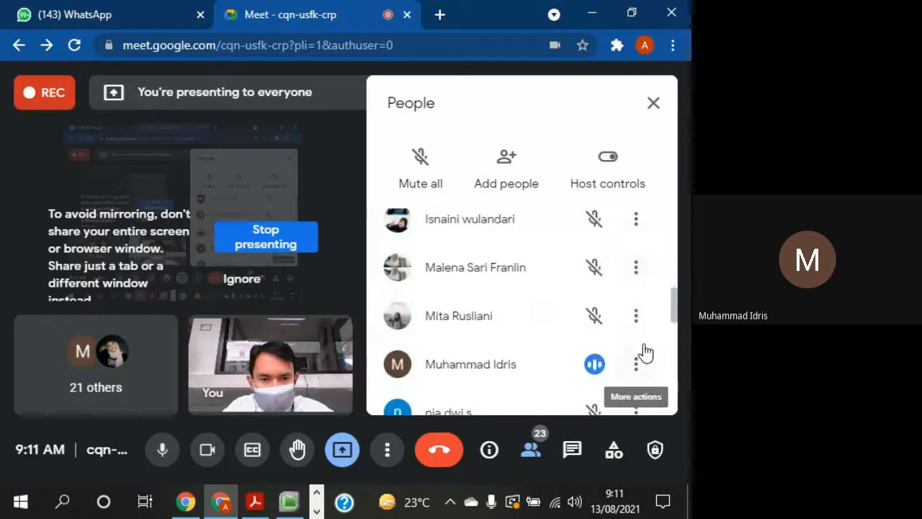
{"action": "left_click", "coordinate": [638, 364]}
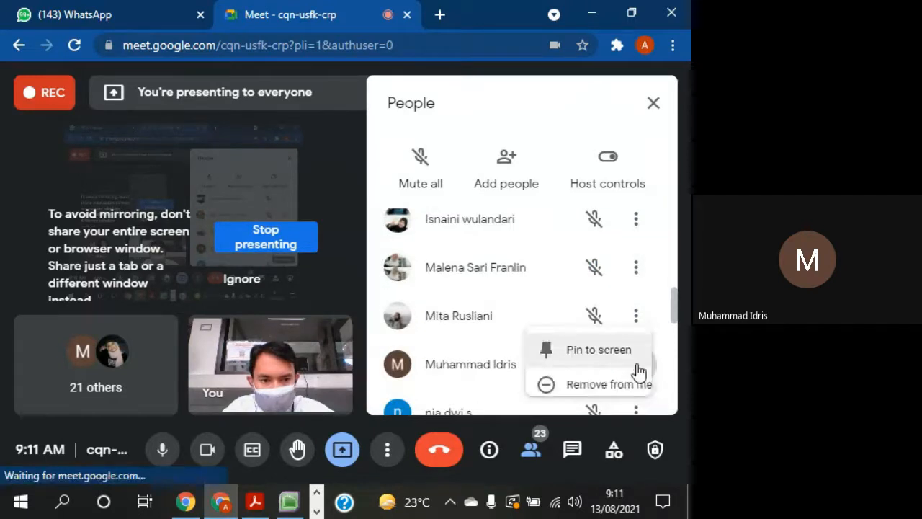
{"action": "left_click", "coordinate": [600, 349]}
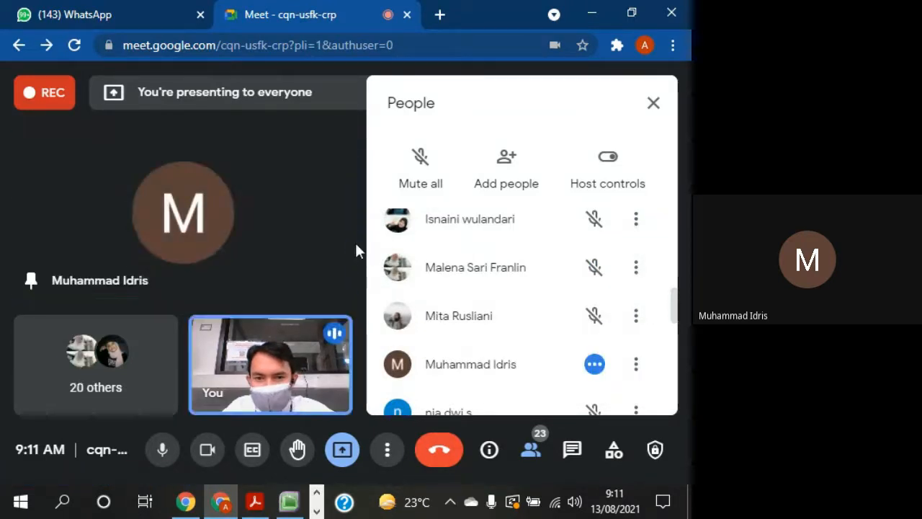
{"action": "left_click", "coordinate": [653, 105]}
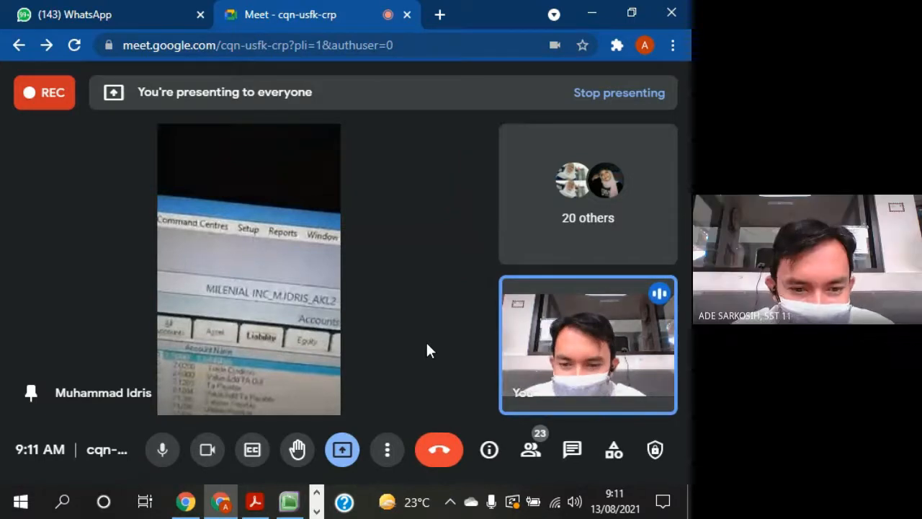
- Return to MYOB and go through the liability accounts from Accounts Payable to Bank Loans in the Accounts List
{"action": "left_click", "coordinate": [288, 502]}
{"action": "key", "text": "Down"}
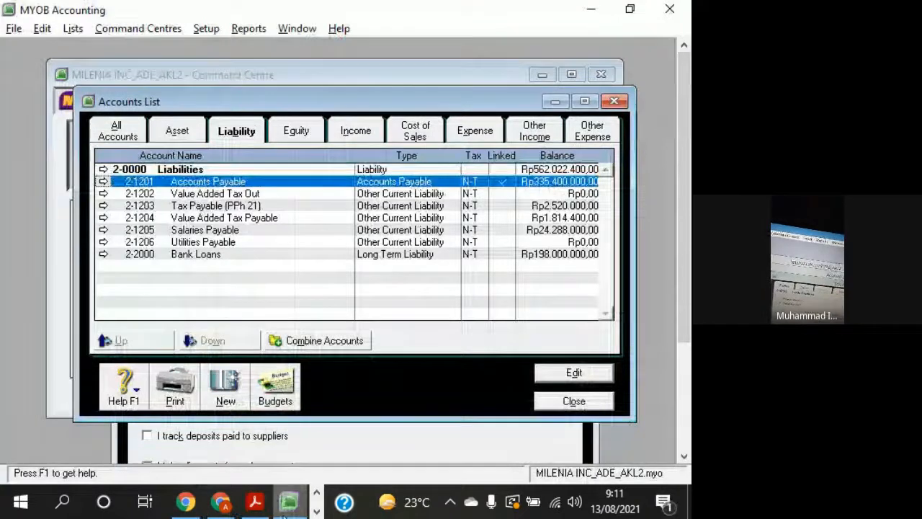
{"action": "left_click", "coordinate": [220, 502]}
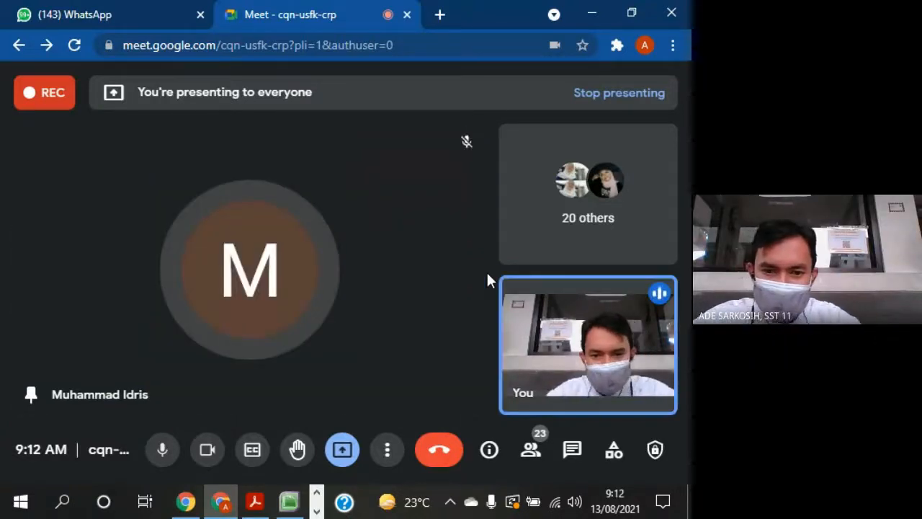
{"action": "left_click", "coordinate": [289, 501]}
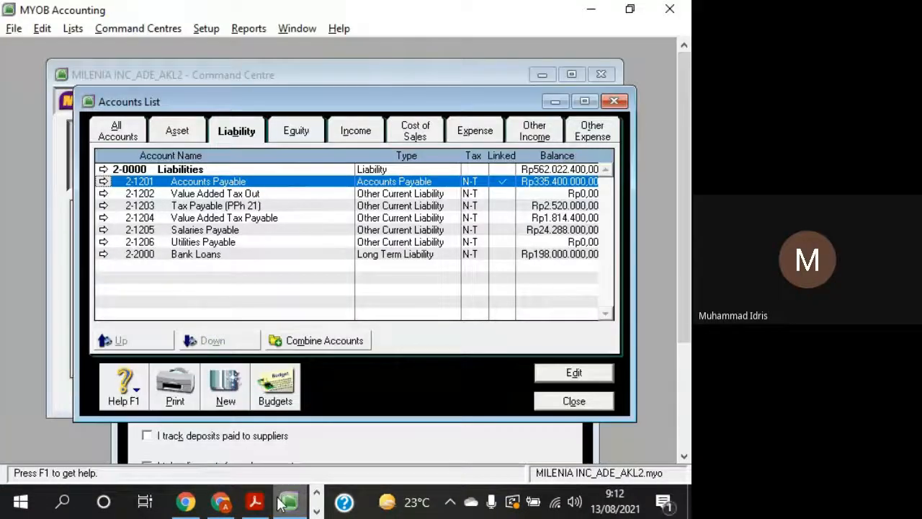
{"action": "left_click_drag", "start_coordinate": [327, 103], "coordinate": [303, 81]}
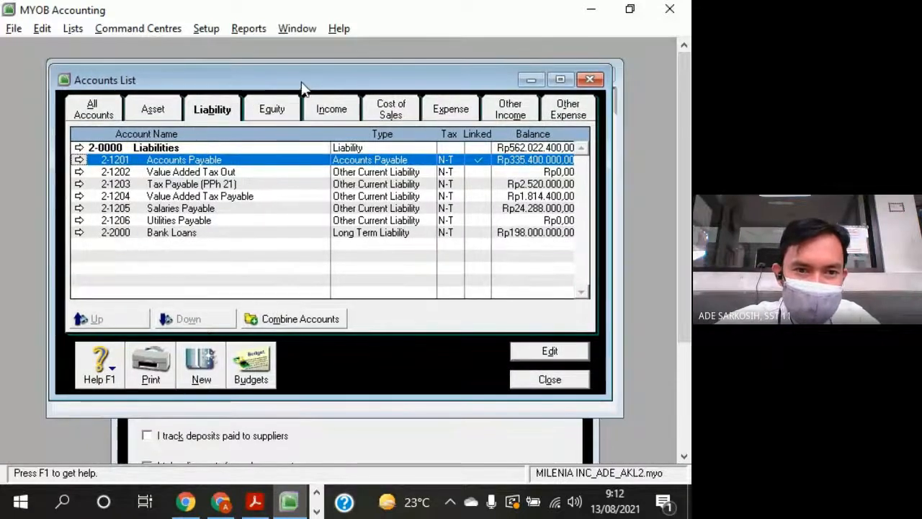
{"action": "left_click", "coordinate": [170, 176]}
{"action": "left_click", "coordinate": [170, 186]}
{"action": "left_click", "coordinate": [176, 196]}
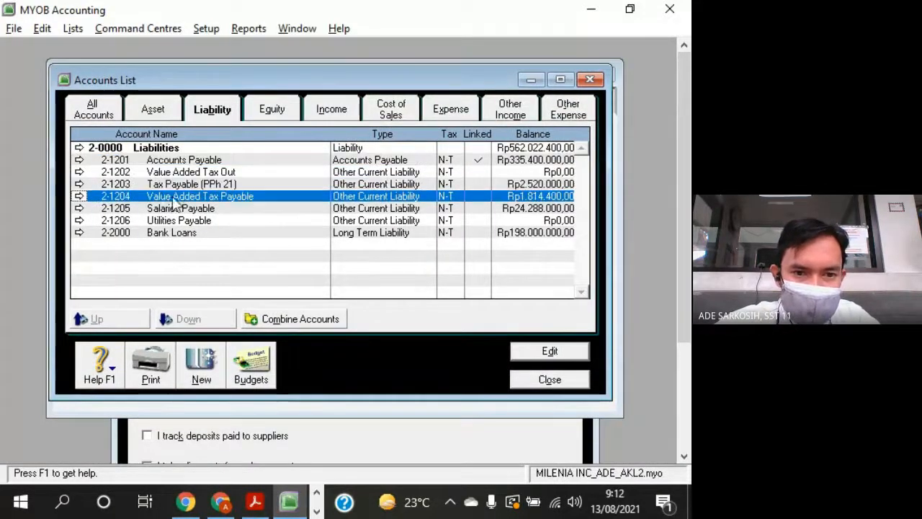
{"action": "left_click", "coordinate": [179, 209]}
{"action": "left_click", "coordinate": [180, 220]}
{"action": "left_click", "coordinate": [180, 233]}
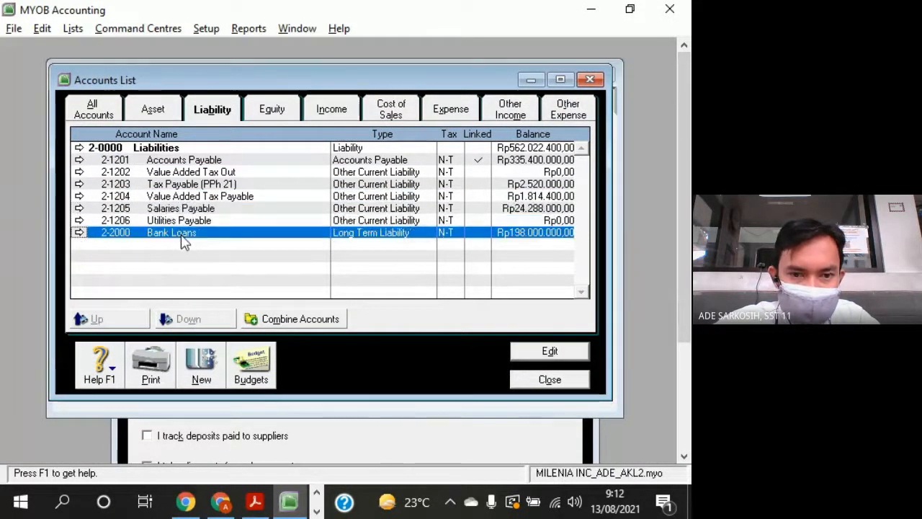
- Close the Accounts List and bring the Purchases Linked Accounts window fully into view over the Command Centre
{"action": "left_click", "coordinate": [550, 380]}
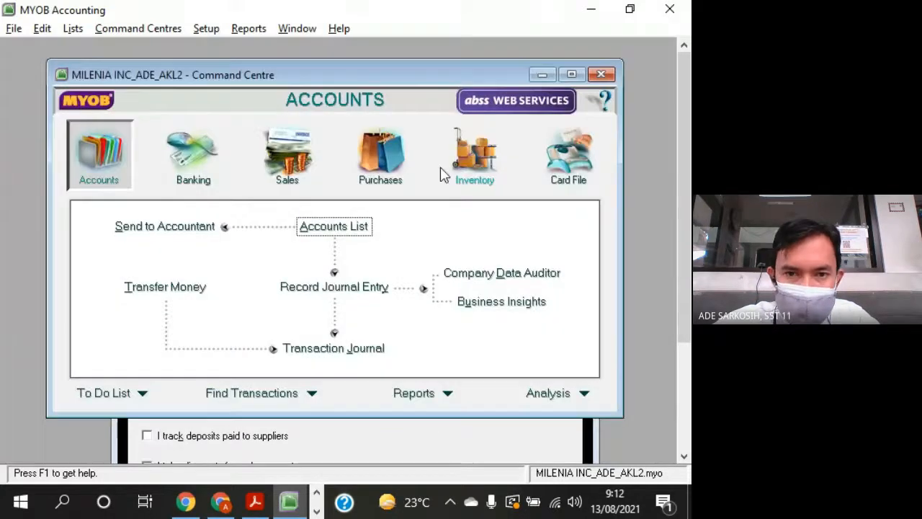
{"action": "left_click", "coordinate": [411, 441]}
{"action": "left_click_drag", "start_coordinate": [370, 299], "coordinate": [360, 96]}
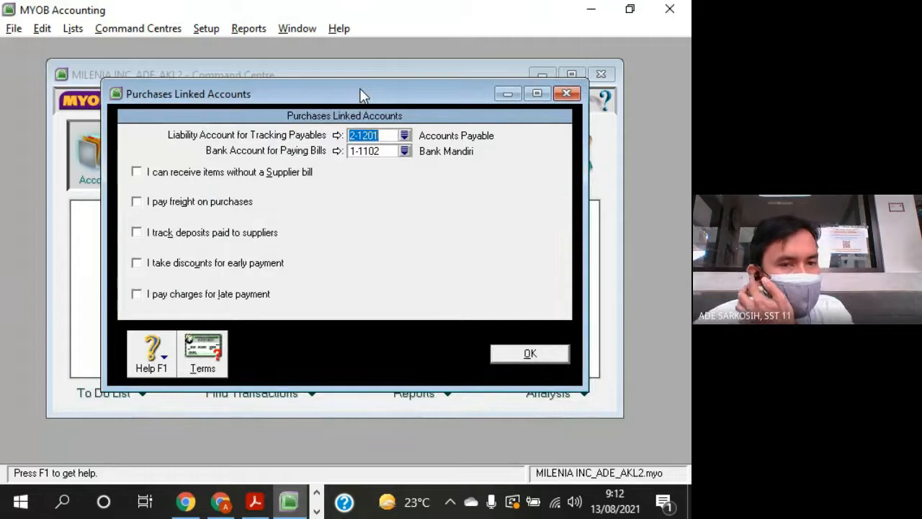
{"action": "left_click_drag", "start_coordinate": [371, 93], "coordinate": [394, 97]}
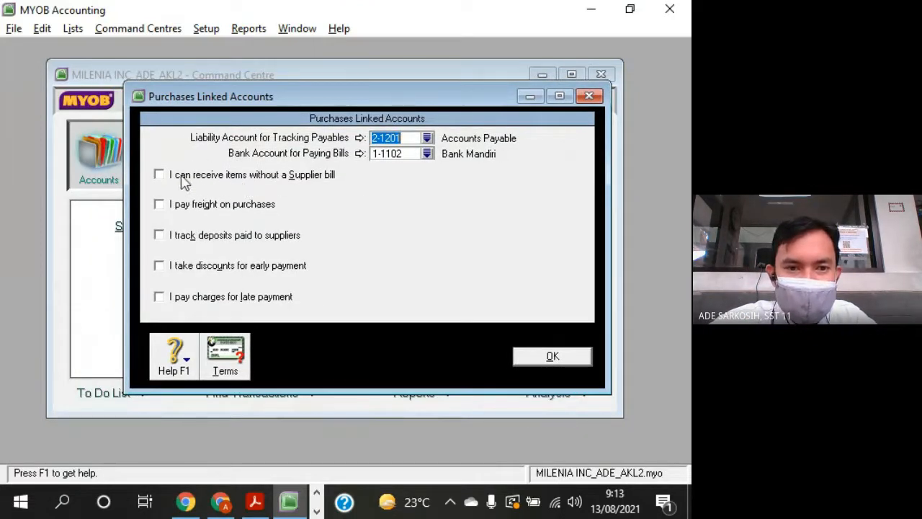
{"action": "left_click_drag", "start_coordinate": [247, 101], "coordinate": [235, 69]}
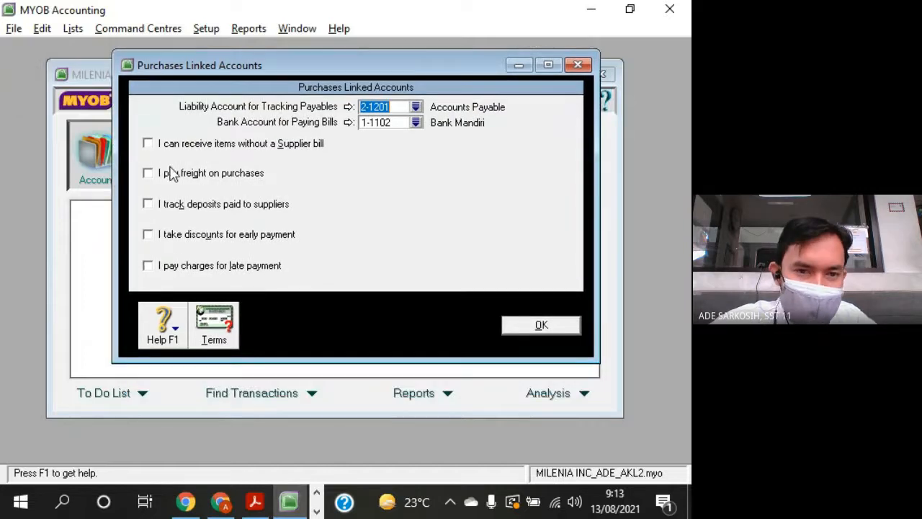
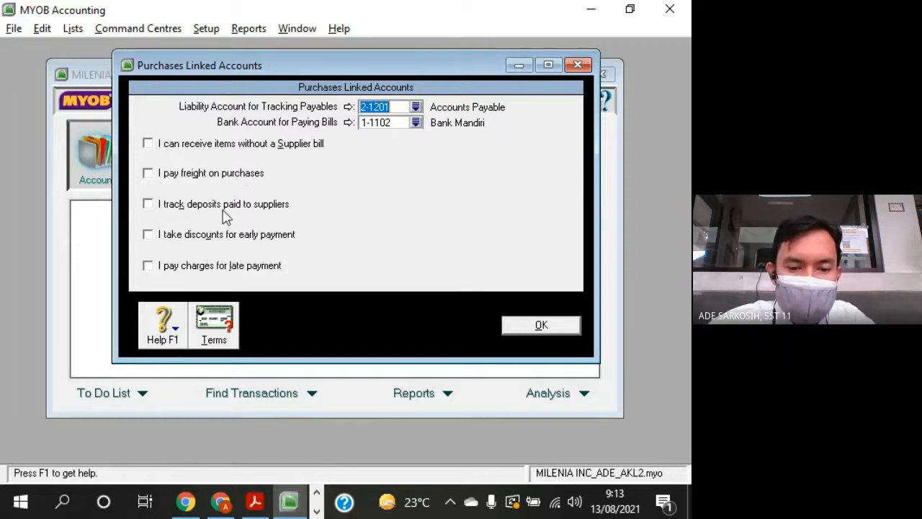
- Switch to the question sheet PDF and examine the expense accounts, including Other Expense and Transportation Expense, as candidates for the purchases links
{"action": "left_click", "coordinate": [254, 502]}
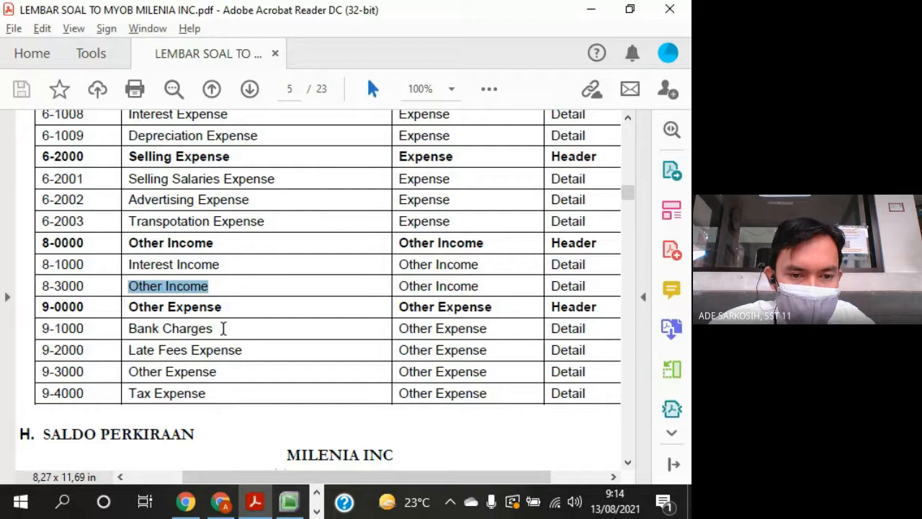
{"action": "left_click", "coordinate": [224, 328]}
{"action": "left_click_drag", "start_coordinate": [222, 376], "coordinate": [129, 372]}
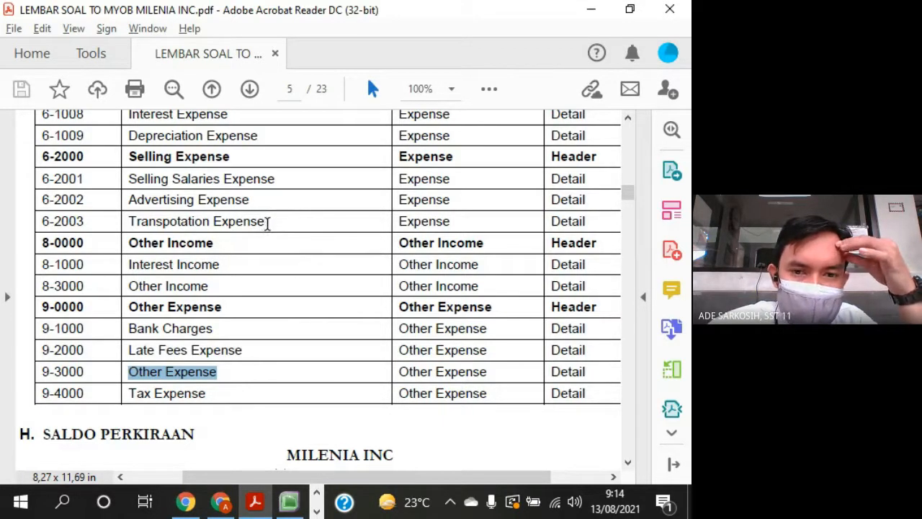
{"action": "left_click", "coordinate": [266, 224]}
{"action": "triple_click", "coordinate": [252, 220]}
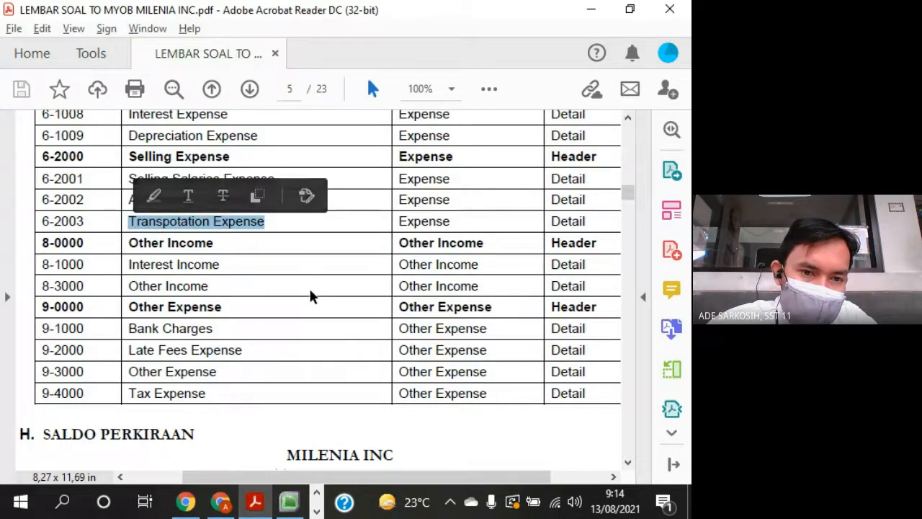
{"action": "scroll", "coordinate": [311, 295], "scroll_direction": "up", "scroll_amount": 1}
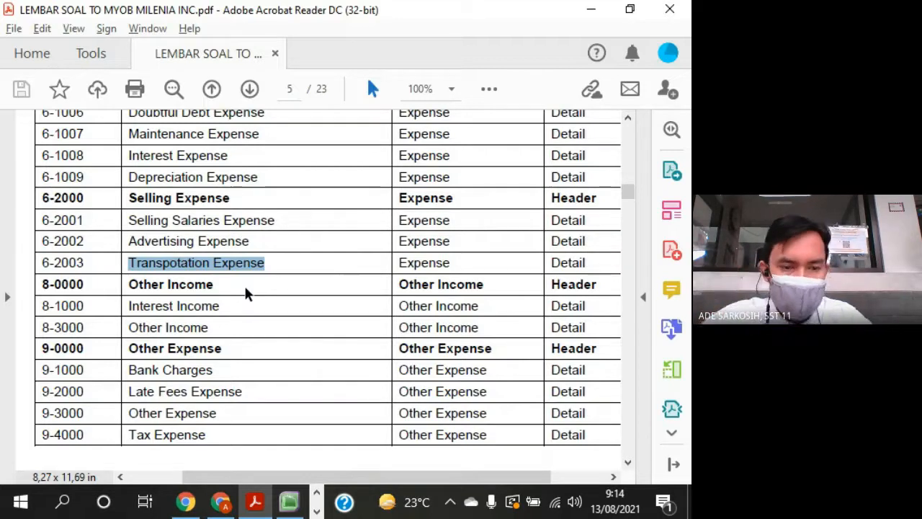
{"action": "left_click", "coordinate": [240, 310]}
{"action": "scroll", "coordinate": [241, 321], "scroll_direction": "down", "scroll_amount": 3}
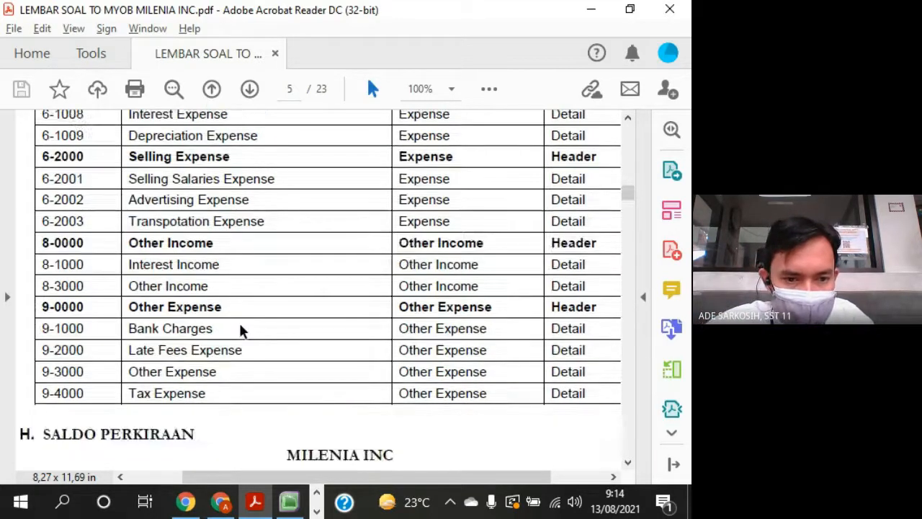
{"action": "key", "text": "alt+Tab"}
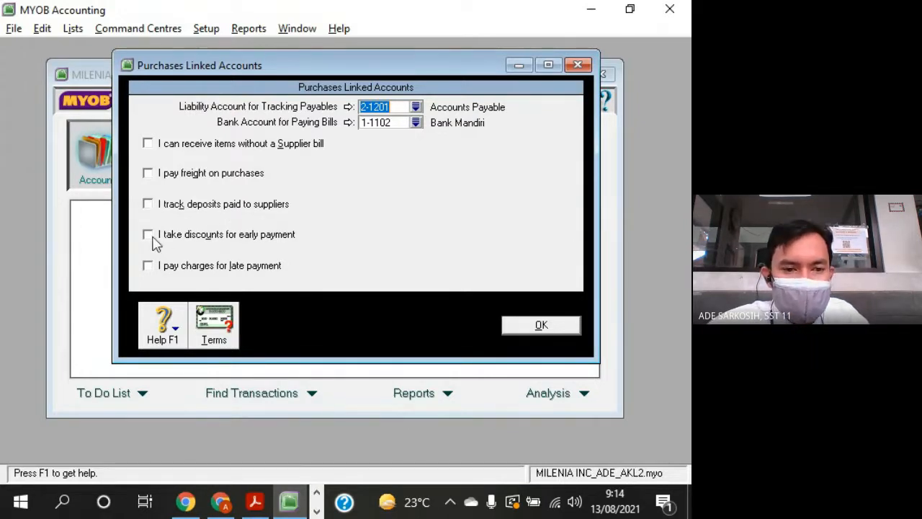
- Look up Cost Of Good Sold in the question sheet and enable discounts for early payment in MYOB, linked to 5-1100 Cost of Goods Sold
{"action": "key", "text": "alt+Tab"}
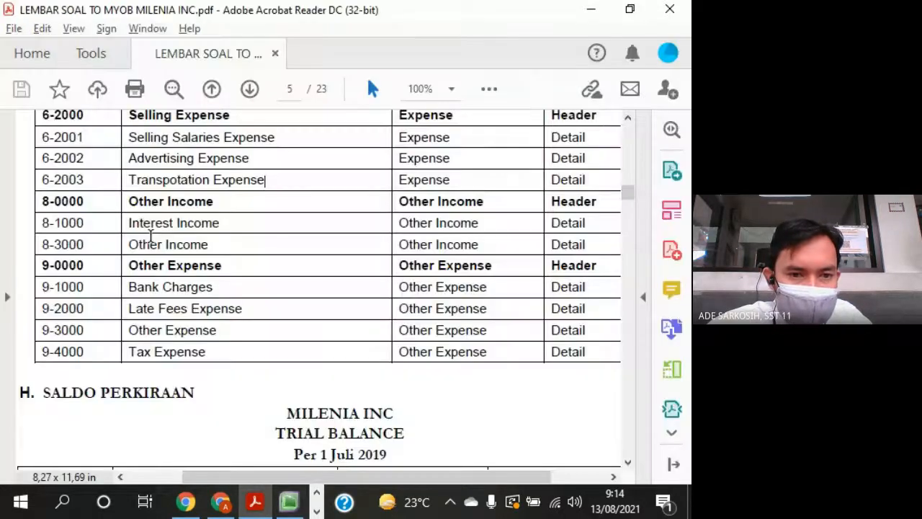
{"action": "scroll", "coordinate": [150, 235], "scroll_direction": "up", "scroll_amount": 3}
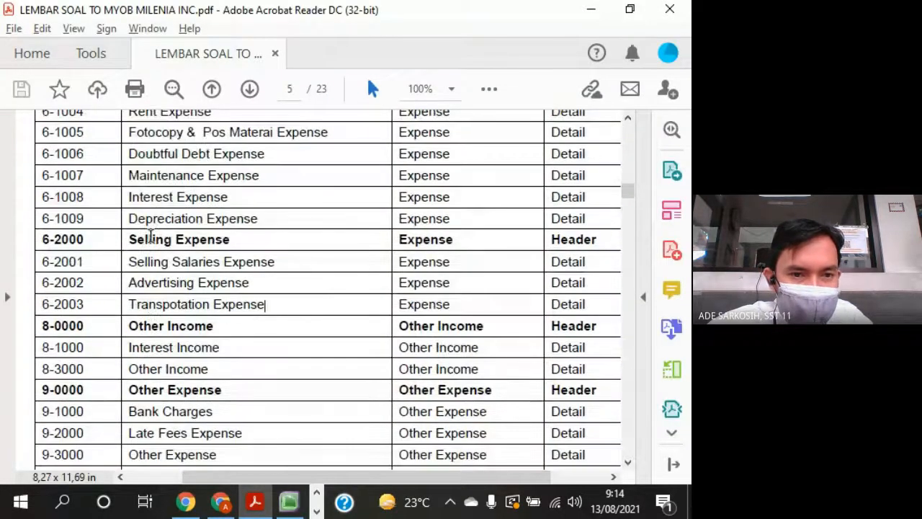
{"action": "scroll", "coordinate": [150, 234], "scroll_direction": "up", "scroll_amount": 4}
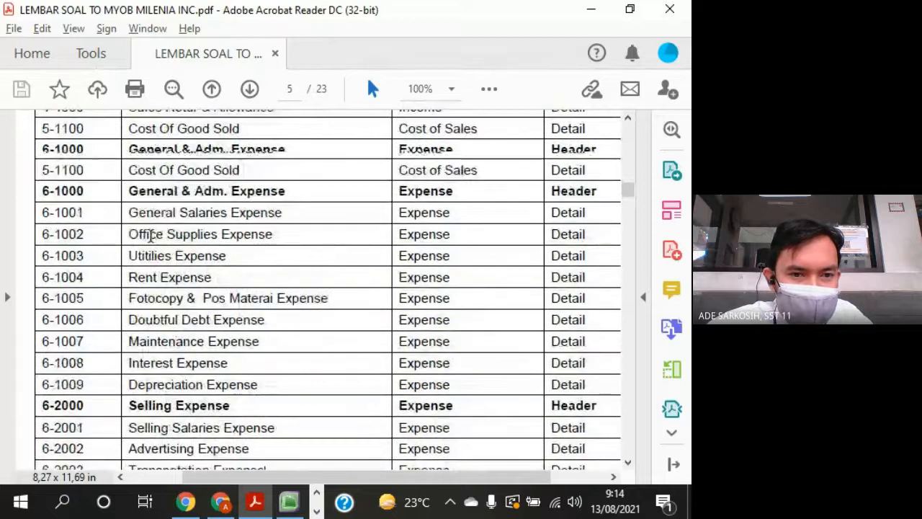
{"action": "scroll", "coordinate": [150, 235], "scroll_direction": "up", "scroll_amount": 1}
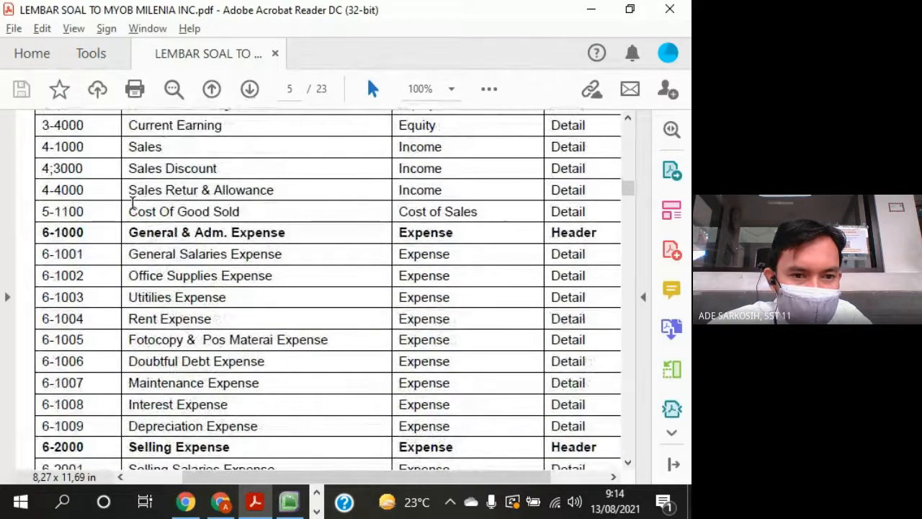
{"action": "left_click_drag", "start_coordinate": [126, 214], "coordinate": [241, 214]}
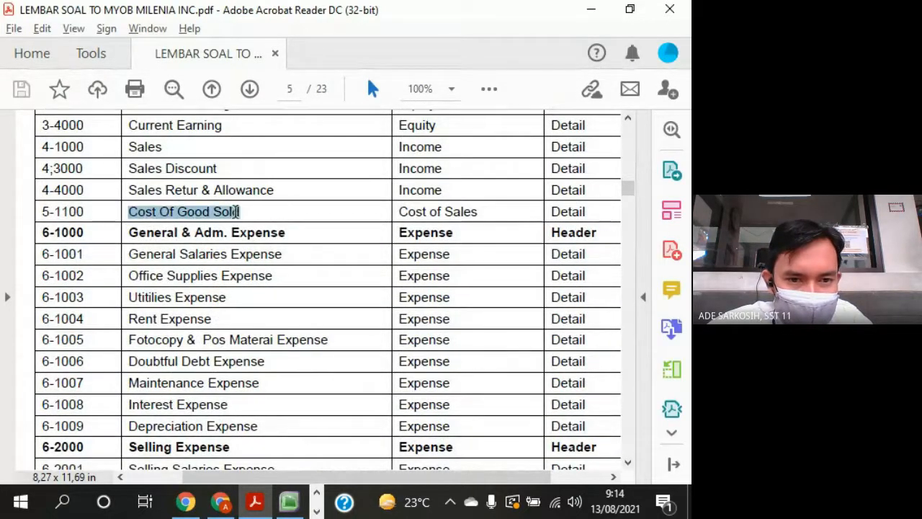
{"action": "key", "text": "alt+Tab"}
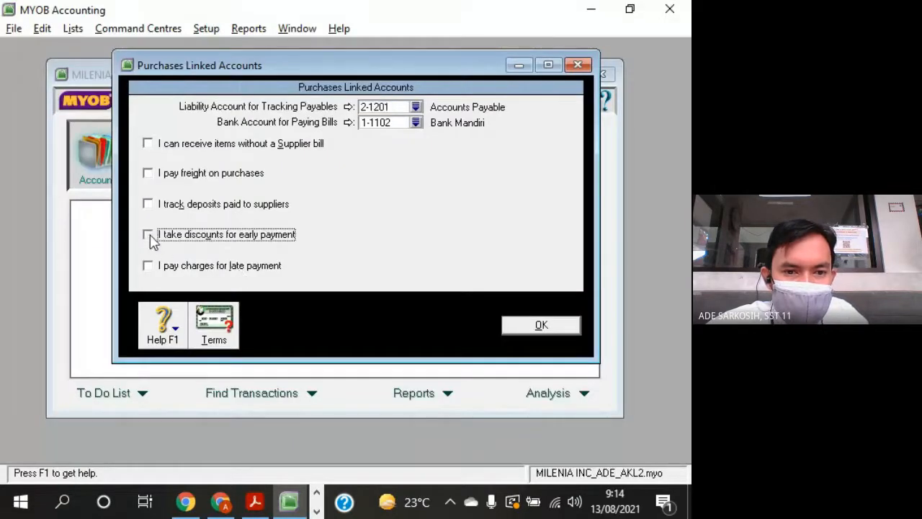
{"action": "left_click", "coordinate": [147, 235]}
{"action": "left_click", "coordinate": [416, 251]}
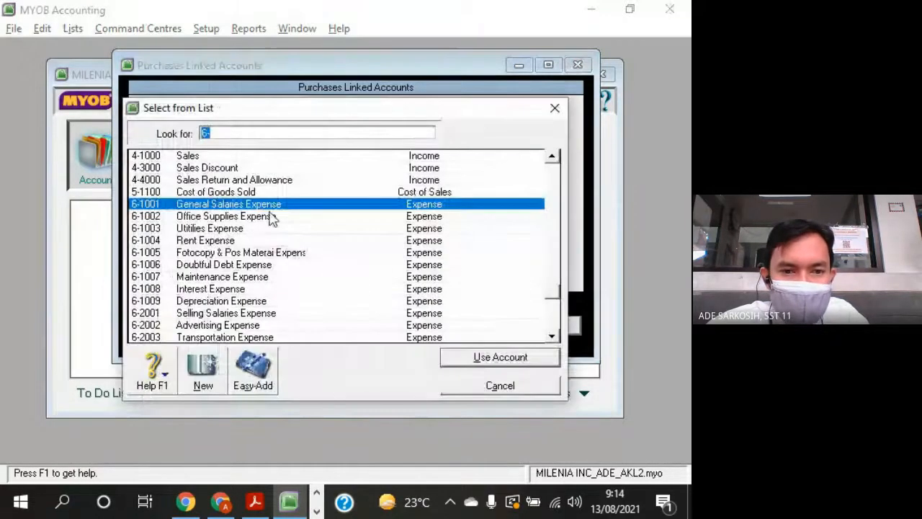
{"action": "double_click", "coordinate": [213, 192]}
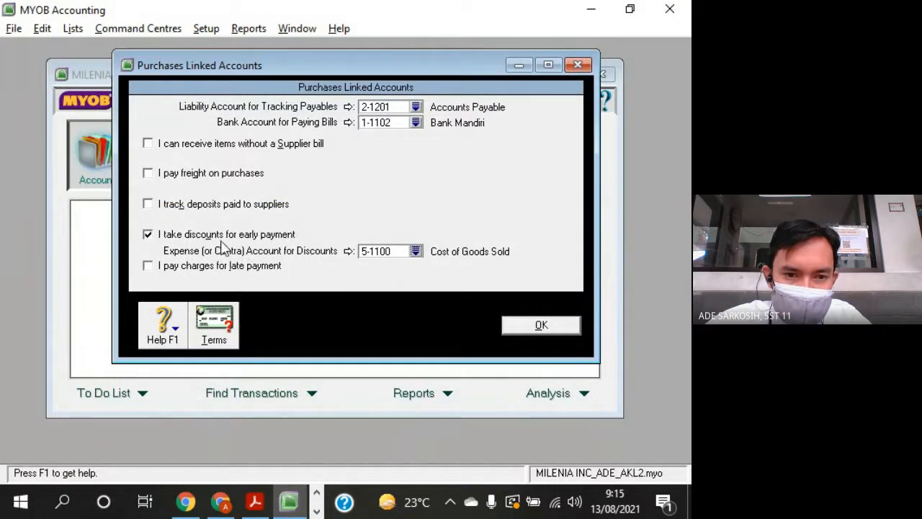
- Look up Late Fees Expense in the question sheet and enable charges for late payment in MYOB, linked to 9-2000 Late Fees Expense
{"action": "key", "text": "alt+Tab"}
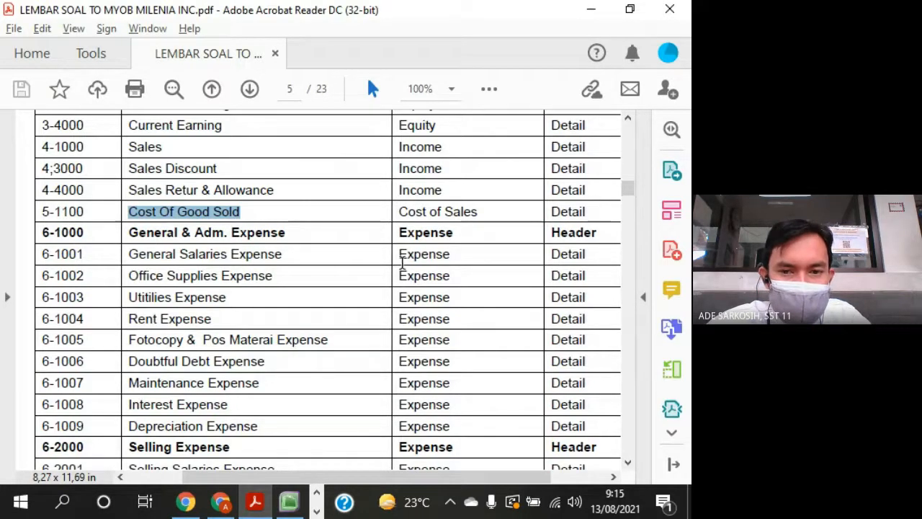
{"action": "key", "text": "alt+Tab"}
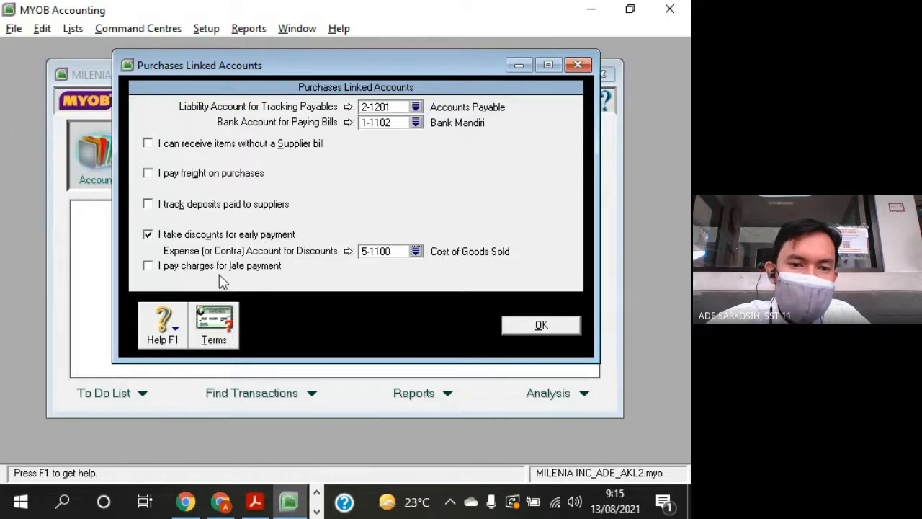
{"action": "key", "text": "alt+Tab"}
{"action": "scroll", "coordinate": [257, 268], "scroll_direction": "down", "scroll_amount": 10}
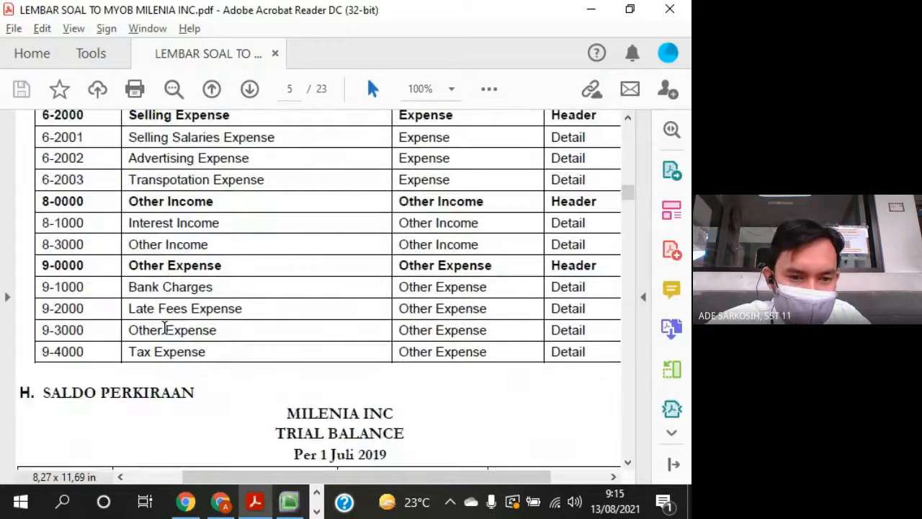
{"action": "left_click_drag", "start_coordinate": [124, 308], "coordinate": [237, 313]}
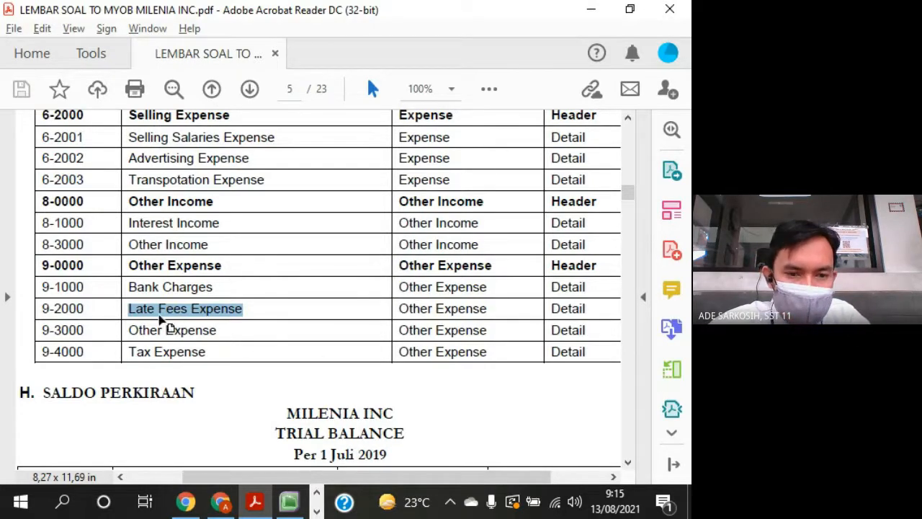
{"action": "key", "text": "alt+Tab"}
{"action": "left_click", "coordinate": [148, 265]}
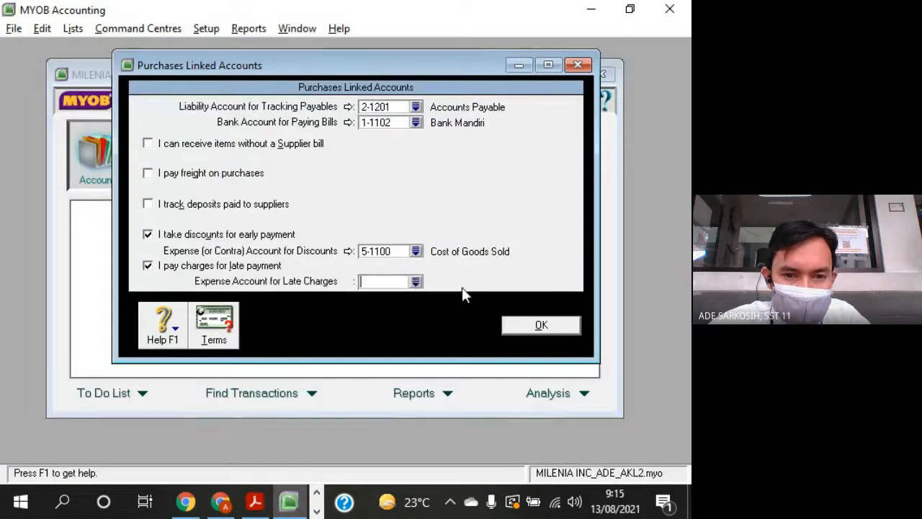
{"action": "left_click", "coordinate": [416, 282]}
{"action": "scroll", "coordinate": [411, 288], "scroll_direction": "down", "scroll_amount": 3}
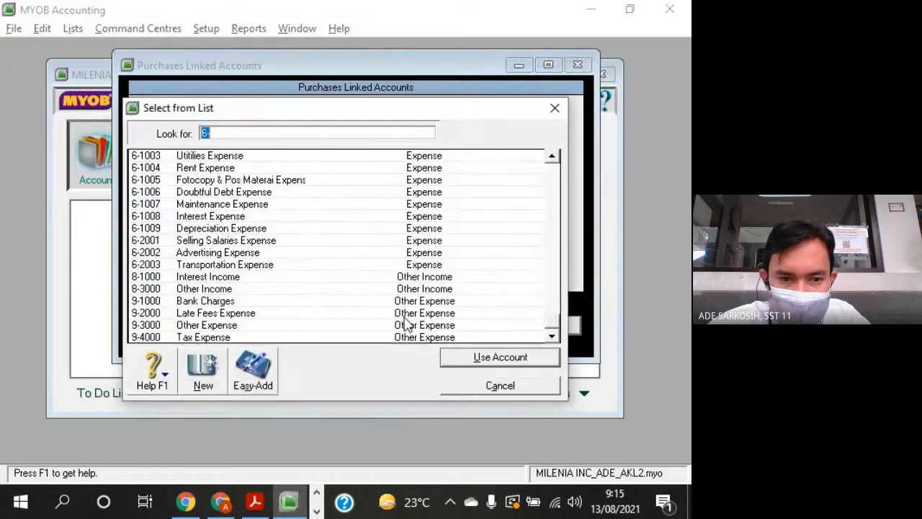
{"action": "double_click", "coordinate": [261, 313]}
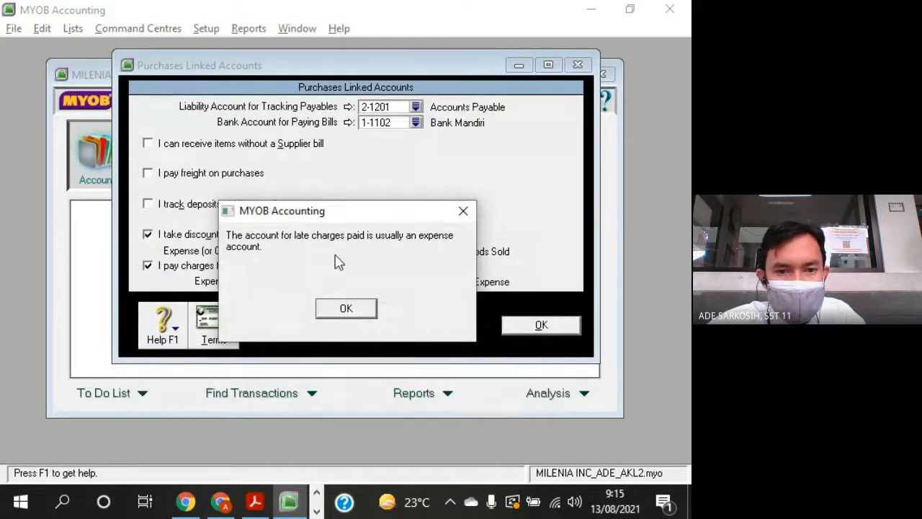
{"action": "left_click_drag", "start_coordinate": [337, 217], "coordinate": [373, 170]}
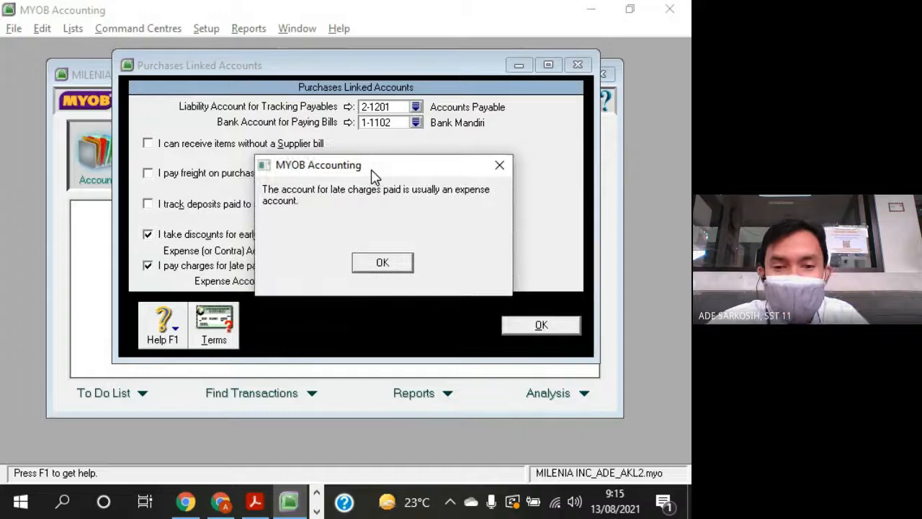
{"action": "left_click", "coordinate": [385, 263]}
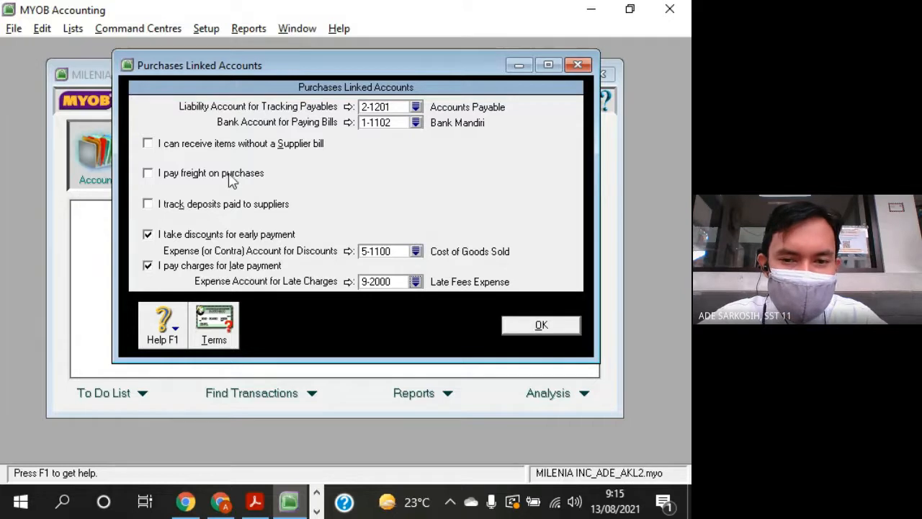
- Enable freight on purchases and link its expense or cost of sales account to 5-1100 Cost of Goods Sold
{"action": "left_click", "coordinate": [148, 174]}
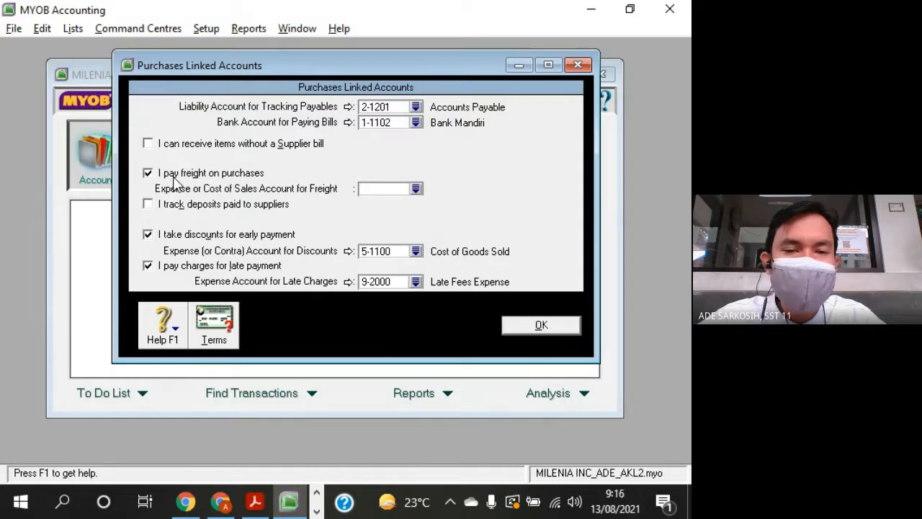
{"action": "left_click", "coordinate": [415, 188]}
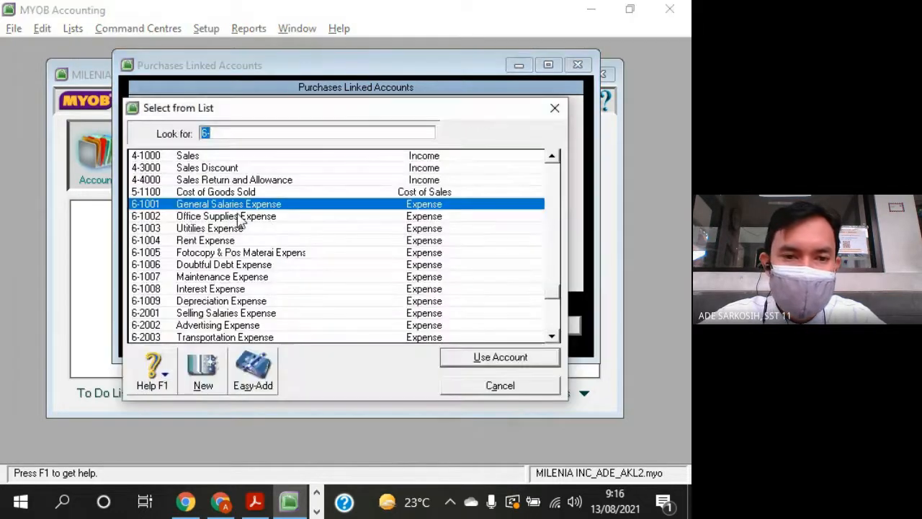
{"action": "type", "text": "5-1100"}
{"action": "key", "text": "Return"}
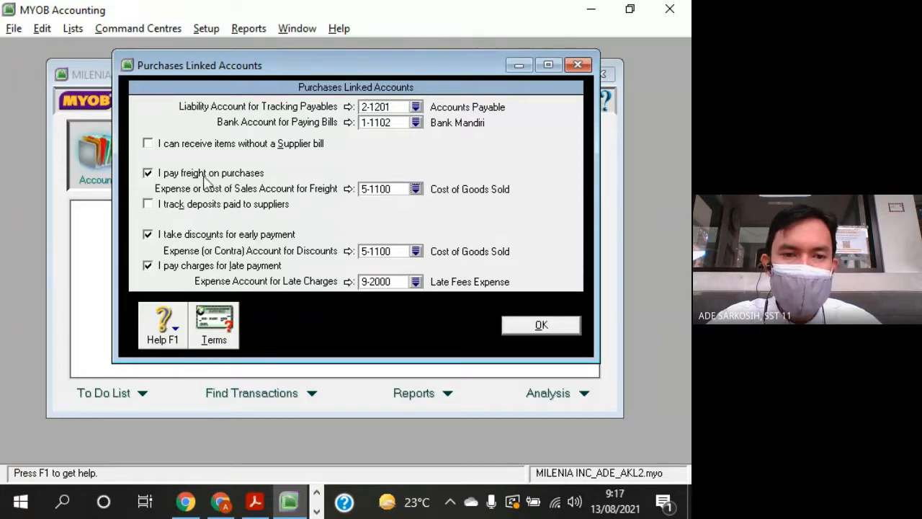
- Check the freight and discount accounts in the Purchases Linked Accounts window and accept the settings
{"action": "left_click", "coordinate": [396, 189]}
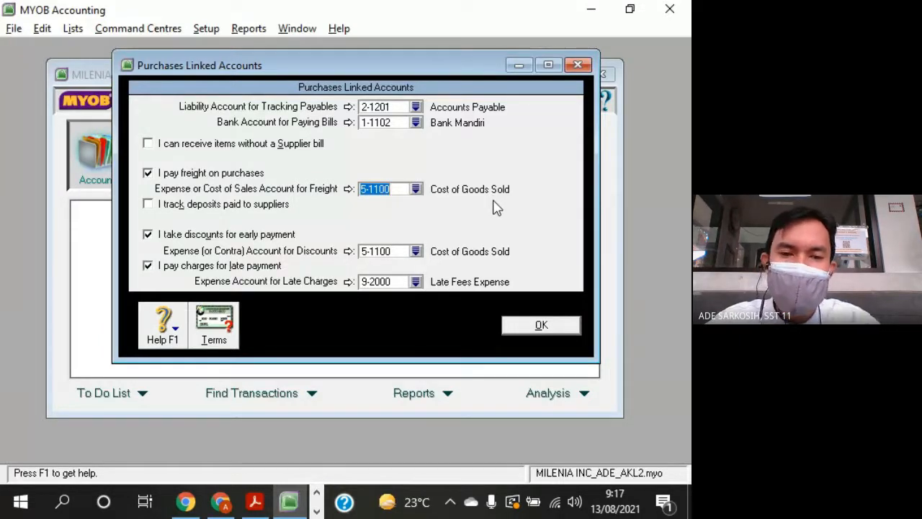
{"action": "left_click", "coordinate": [393, 251]}
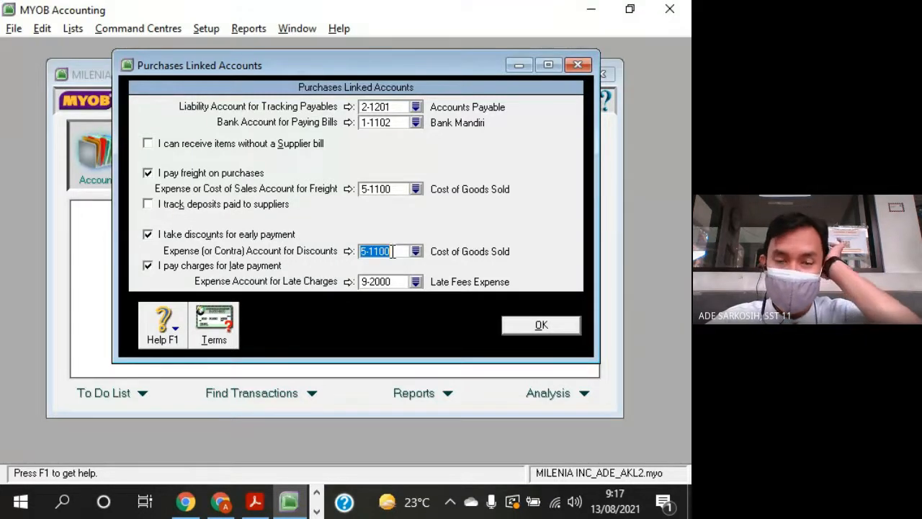
{"action": "left_click", "coordinate": [397, 190]}
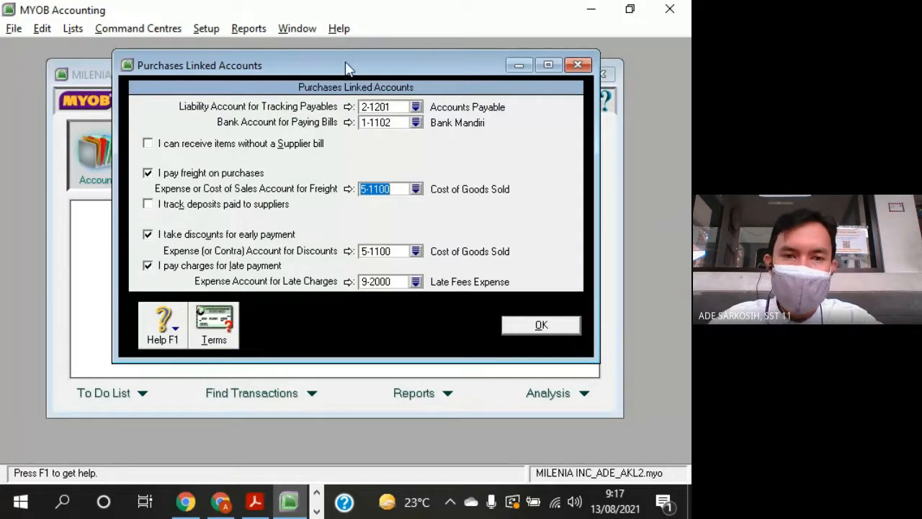
{"action": "mouse_move", "coordinate": [346, 69]}
{"action": "left_mouse_down"}
{"action": "mouse_move", "coordinate": [317, 82]}
{"action": "mouse_move", "coordinate": [330, 77]}
{"action": "left_mouse_up"}
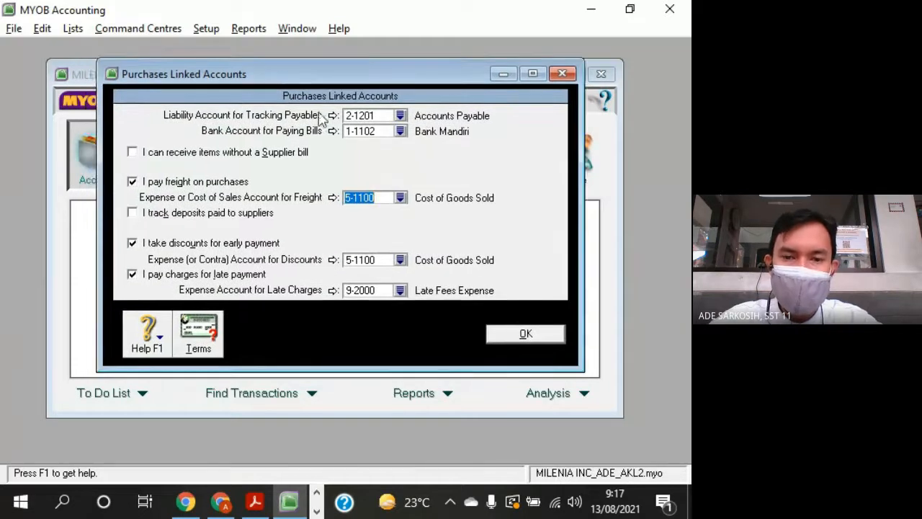
{"action": "left_click", "coordinate": [559, 336]}
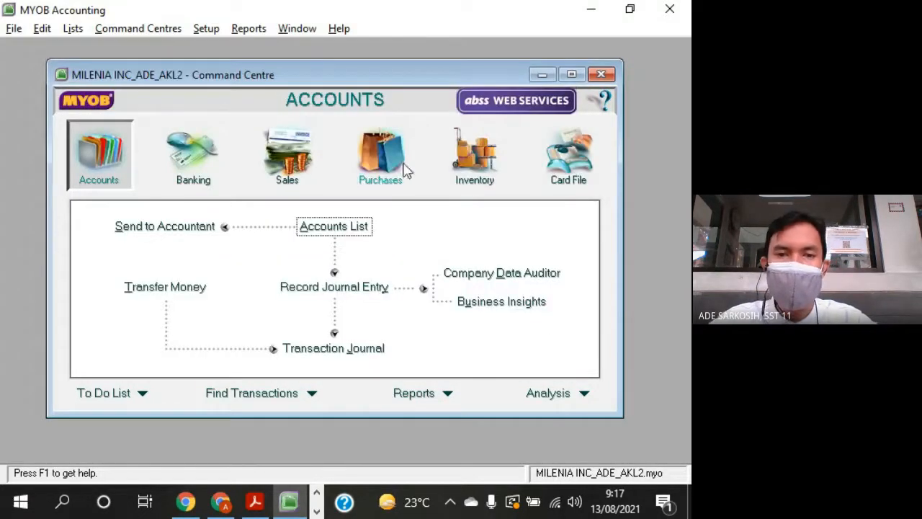
- Switch to the question sheet PDF and go past the trial balance to the customer list, Daftar Pelanggan, in section I
{"action": "left_click", "coordinate": [73, 28]}
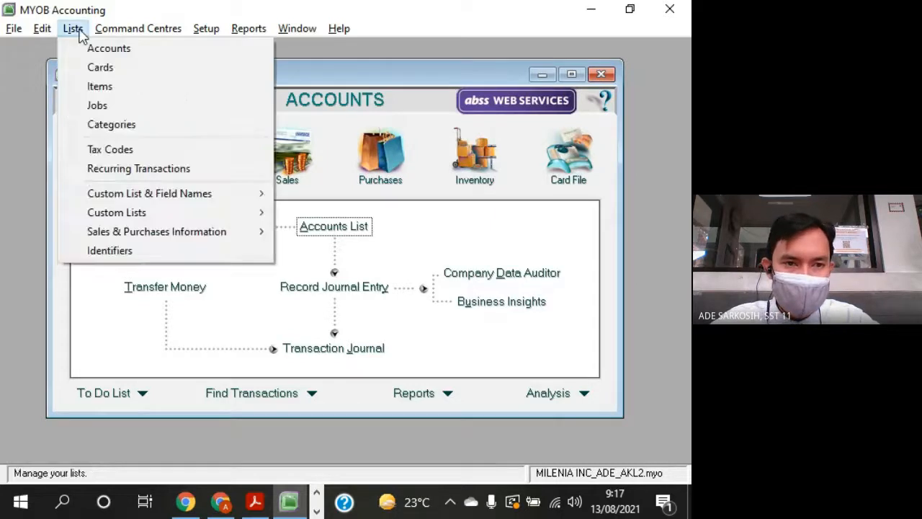
{"action": "left_click", "coordinate": [474, 240]}
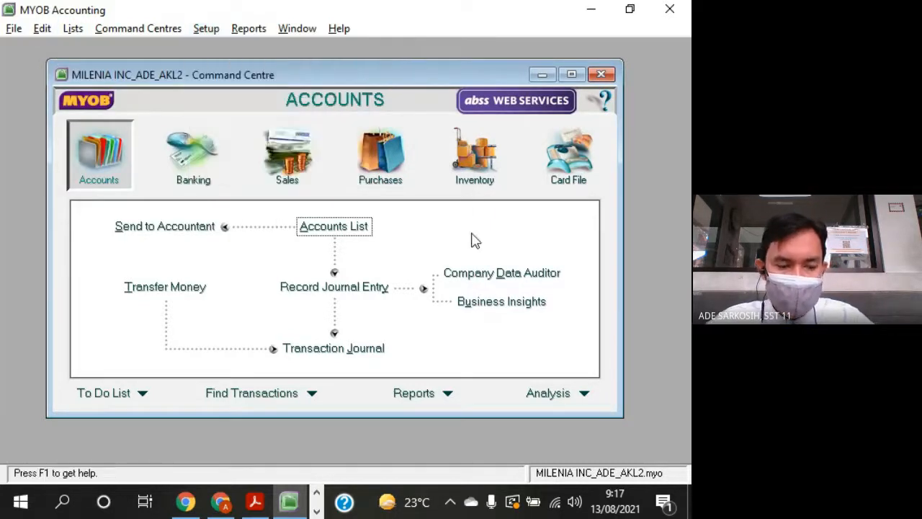
{"action": "key", "text": "alt+Tab"}
{"action": "scroll", "coordinate": [485, 291], "scroll_direction": "down", "scroll_amount": 15}
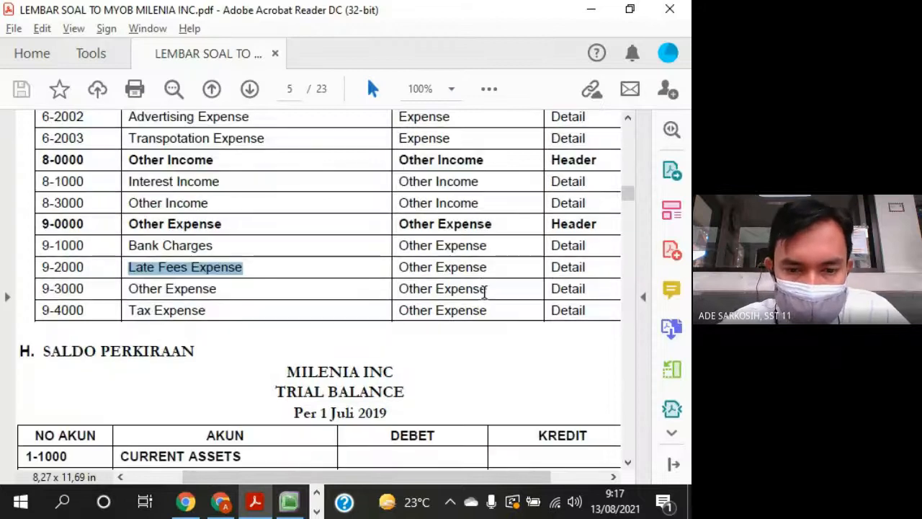
{"action": "scroll", "coordinate": [483, 302], "scroll_direction": "down", "scroll_amount": 20}
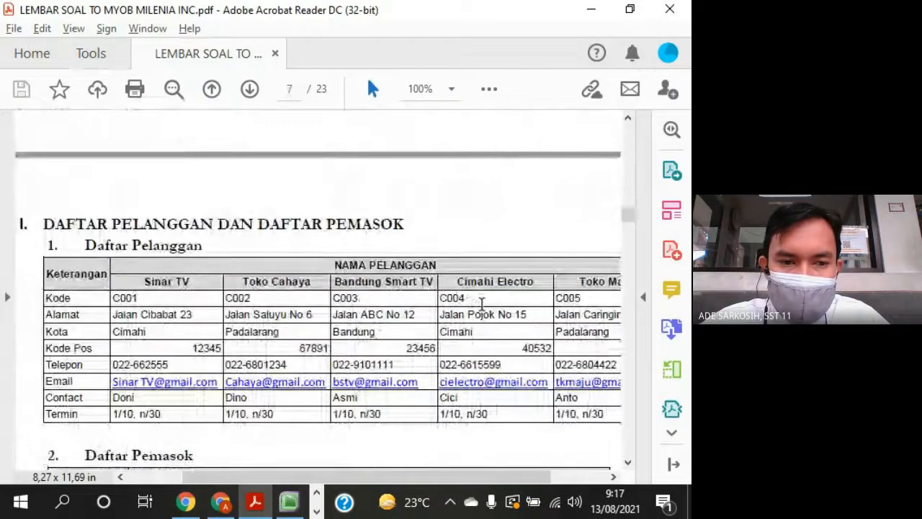
- Fit the question sheet to the page width and review the customer list and the supplier list, Daftar Pemasok
{"action": "scroll", "coordinate": [482, 300], "scroll_direction": "down", "scroll_amount": 1}
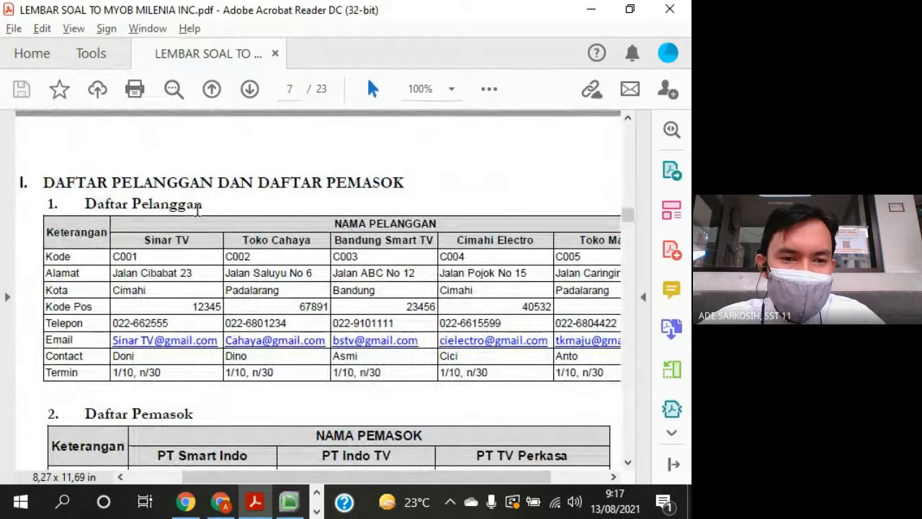
{"action": "left_click", "coordinate": [192, 241]}
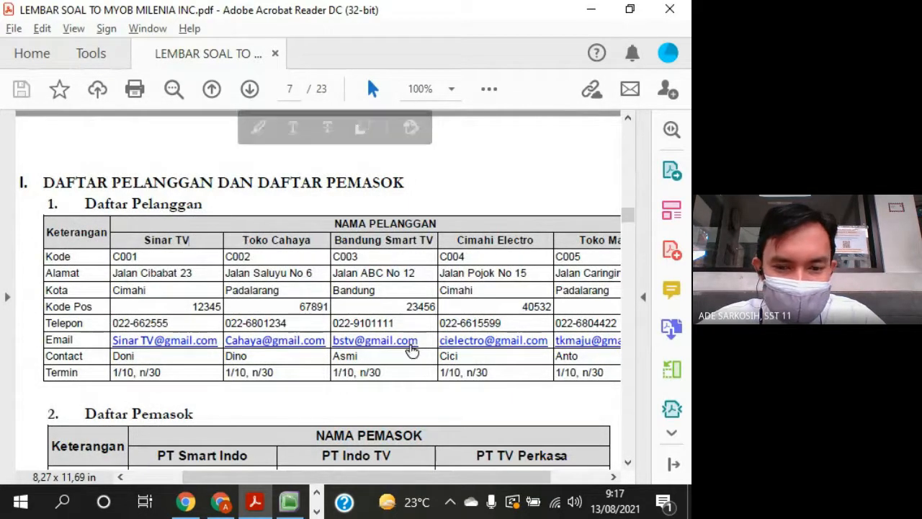
{"action": "left_click_drag", "start_coordinate": [419, 476], "coordinate": [431, 476]}
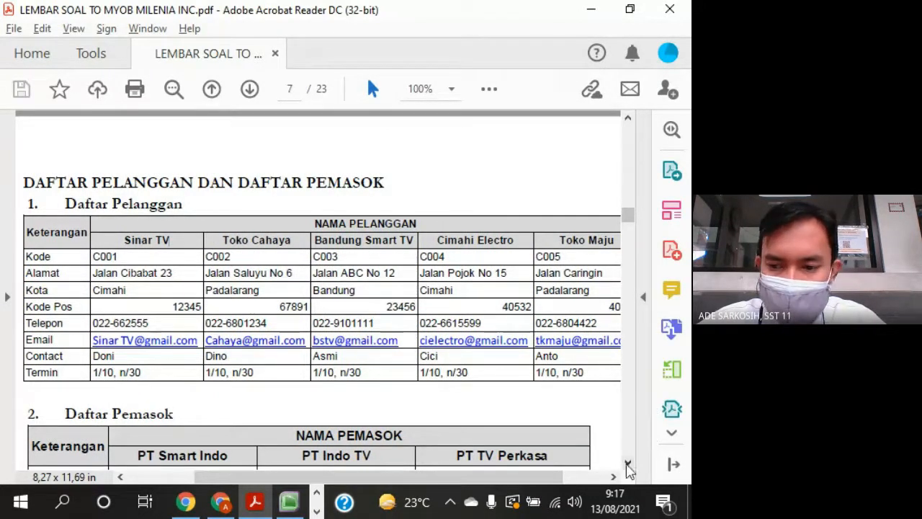
{"action": "key", "text": "ctrl+2"}
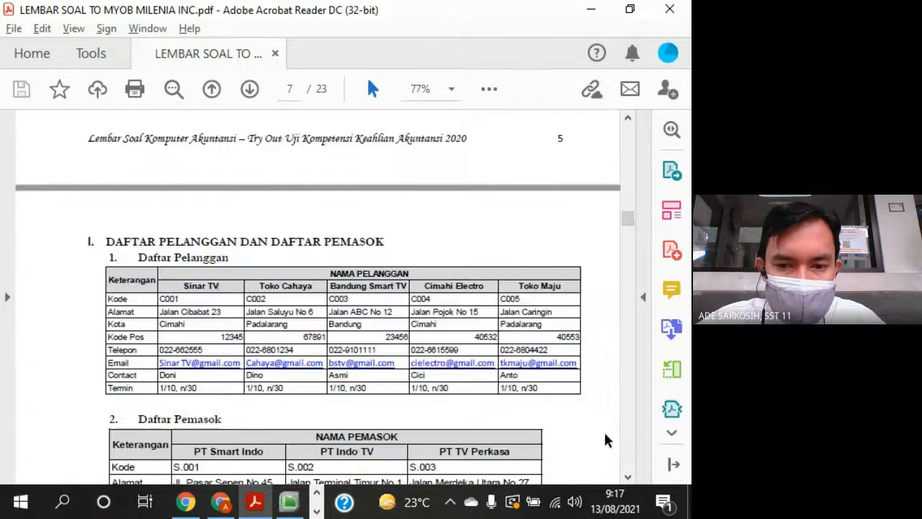
{"action": "scroll", "coordinate": [607, 448], "scroll_direction": "down", "scroll_amount": 3}
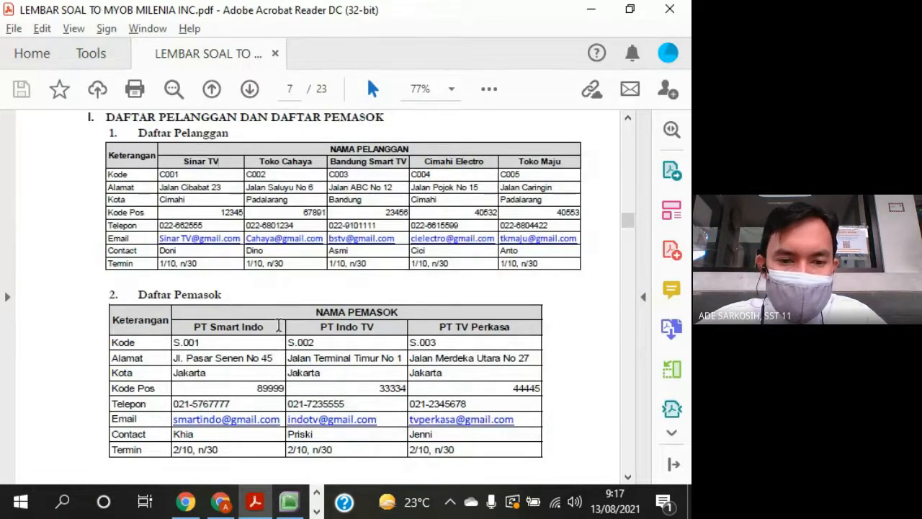
{"action": "left_click_drag", "start_coordinate": [278, 327], "coordinate": [446, 333]}
{"action": "left_click", "coordinate": [397, 329]}
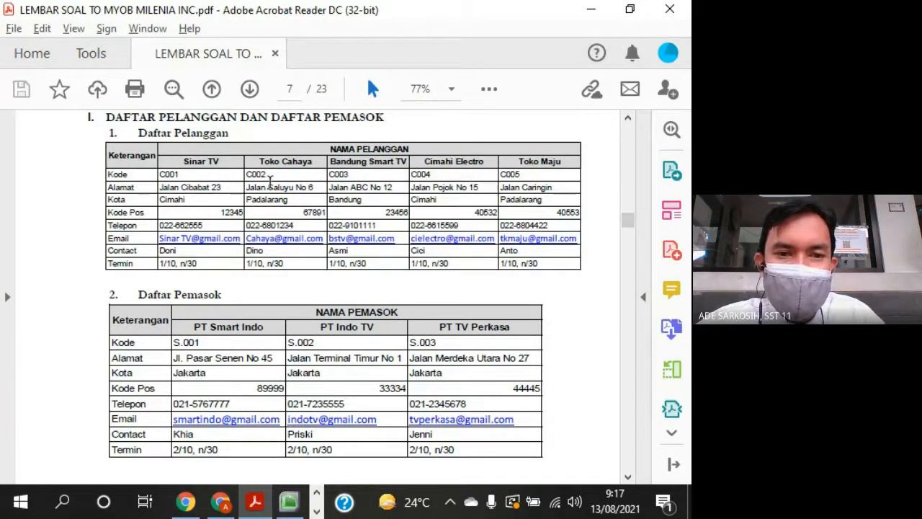
- Review the receivable and payable balance lists and the merchandise inventory per 1 Juli 2019, up to the first transaction document
{"action": "scroll", "coordinate": [433, 364], "scroll_direction": "down", "scroll_amount": 10}
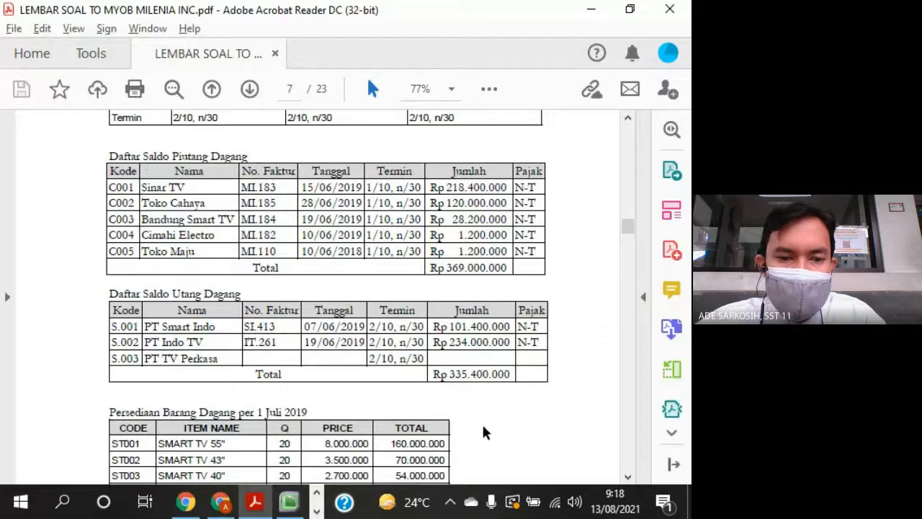
{"action": "scroll", "coordinate": [483, 433], "scroll_direction": "down", "scroll_amount": 5}
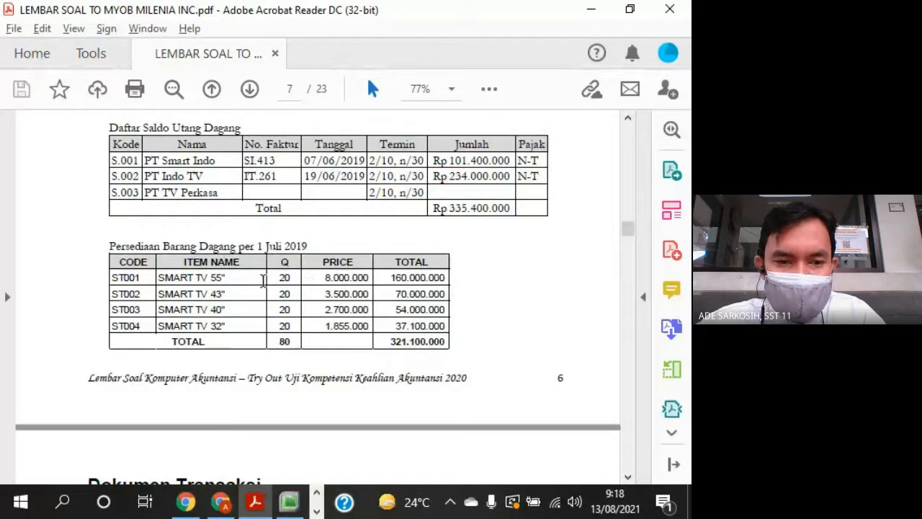
{"action": "left_click_drag", "start_coordinate": [323, 280], "coordinate": [337, 280]}
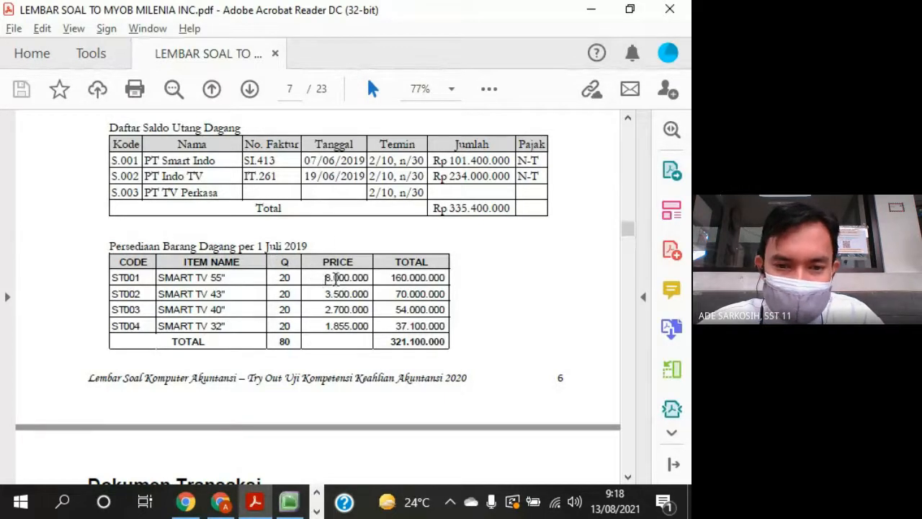
{"action": "scroll", "coordinate": [363, 362], "scroll_direction": "down", "scroll_amount": 6}
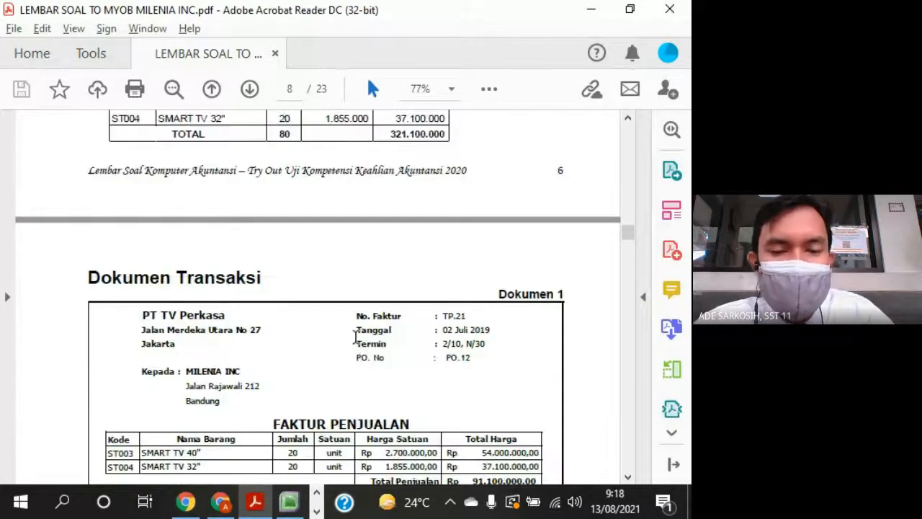
{"action": "scroll", "coordinate": [355, 337], "scroll_direction": "up", "scroll_amount": 13}
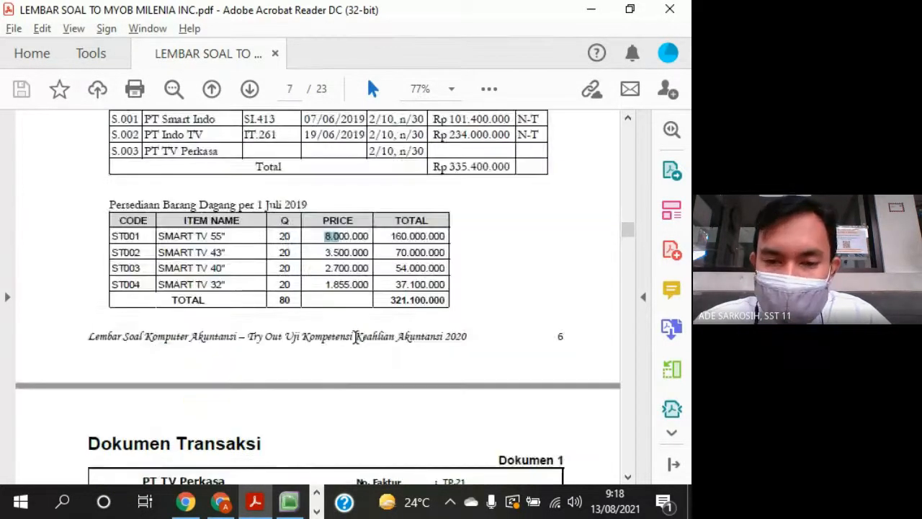
{"action": "scroll", "coordinate": [356, 337], "scroll_direction": "up", "scroll_amount": 8}
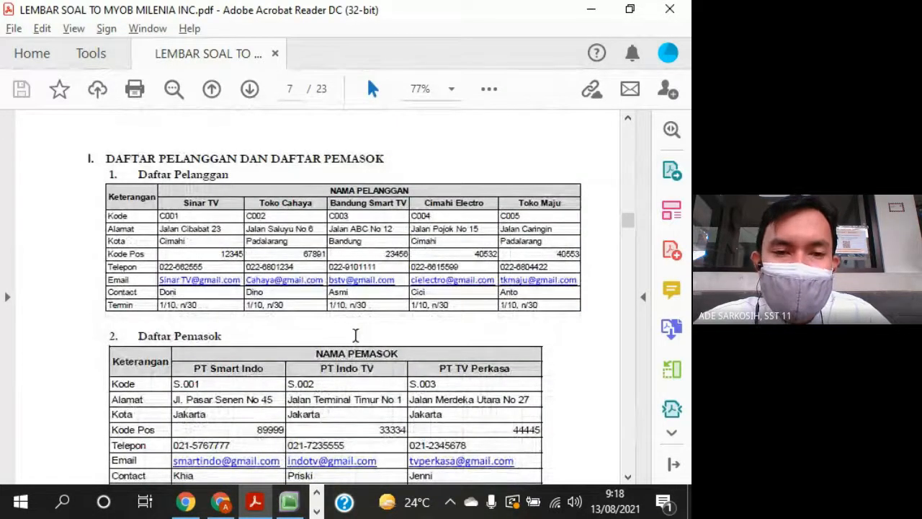
- Go over the customer, supplier, balance and inventory tables once more and return to the end of the trial balance
{"action": "scroll", "coordinate": [346, 328], "scroll_direction": "down", "scroll_amount": 1}
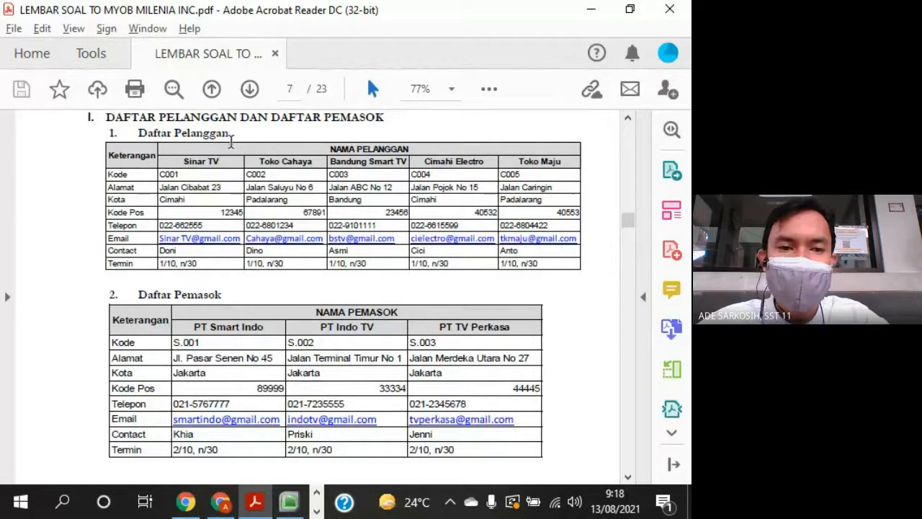
{"action": "scroll", "coordinate": [264, 321], "scroll_direction": "down", "scroll_amount": 3}
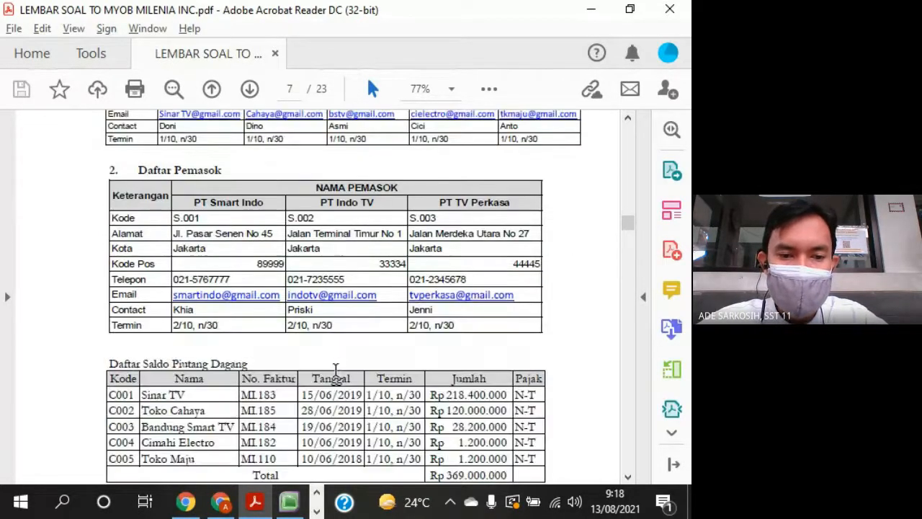
{"action": "scroll", "coordinate": [416, 425], "scroll_direction": "down", "scroll_amount": 5}
{"action": "scroll", "coordinate": [416, 425], "scroll_direction": "down", "scroll_amount": 3}
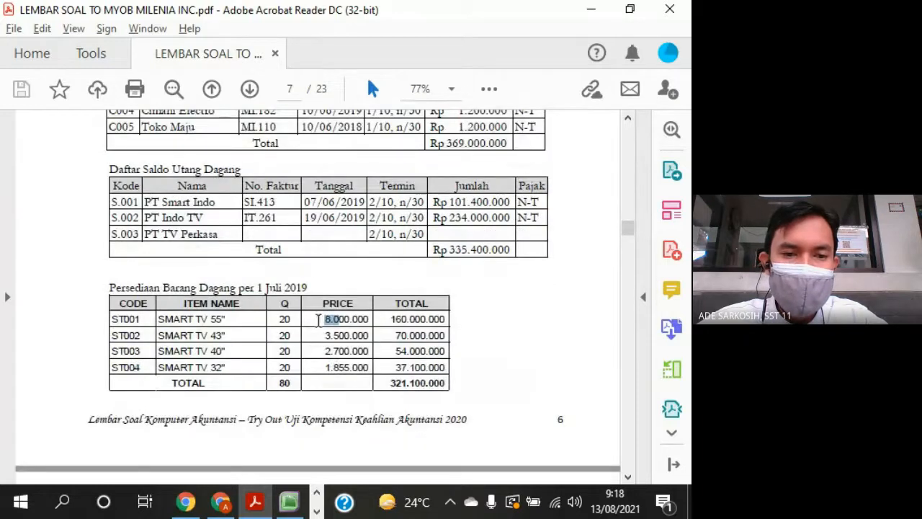
{"action": "scroll", "coordinate": [217, 461], "scroll_direction": "down", "scroll_amount": 3}
{"action": "scroll", "coordinate": [217, 461], "scroll_direction": "down", "scroll_amount": 2}
{"action": "scroll", "coordinate": [217, 462], "scroll_direction": "up", "scroll_amount": 12}
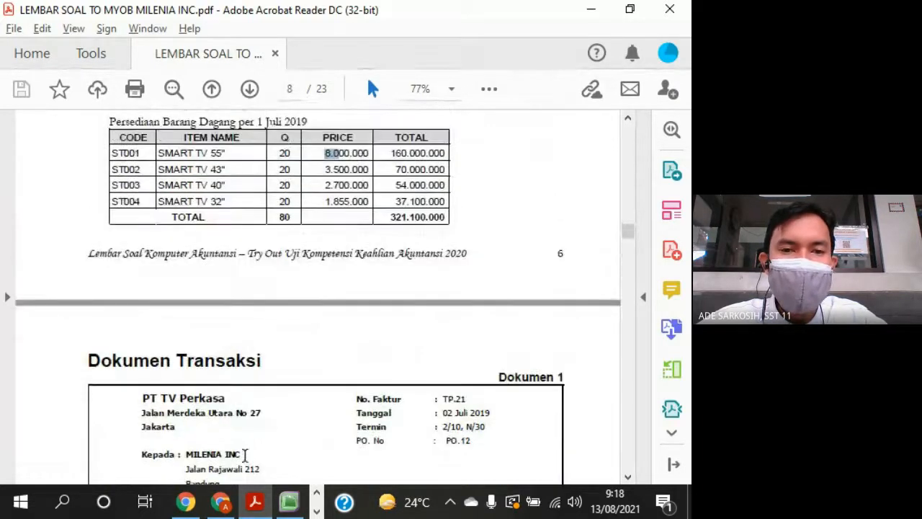
{"action": "scroll", "coordinate": [246, 462], "scroll_direction": "up", "scroll_amount": 10}
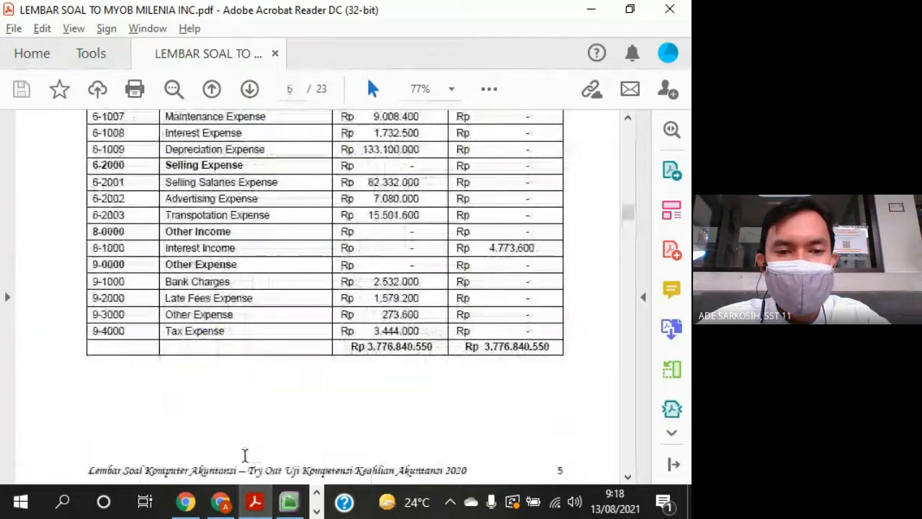
{"action": "scroll", "coordinate": [245, 462], "scroll_direction": "down", "scroll_amount": 11}
{"action": "scroll", "coordinate": [246, 462], "scroll_direction": "up", "scroll_amount": 11}
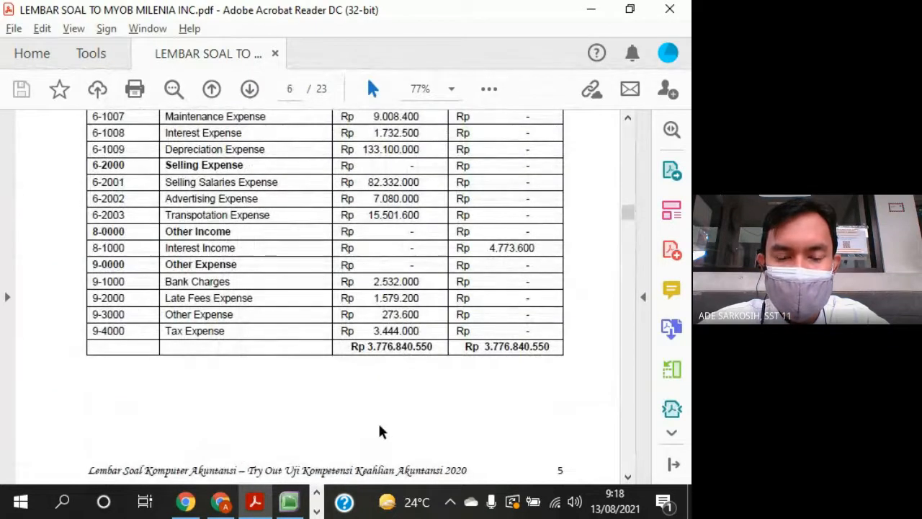
{"action": "scroll", "coordinate": [376, 429], "scroll_direction": "down", "scroll_amount": 1}
- Switch to MYOB Accounting, check the liability accounts in the Accounts List and close the list
{"action": "left_click", "coordinate": [289, 501]}
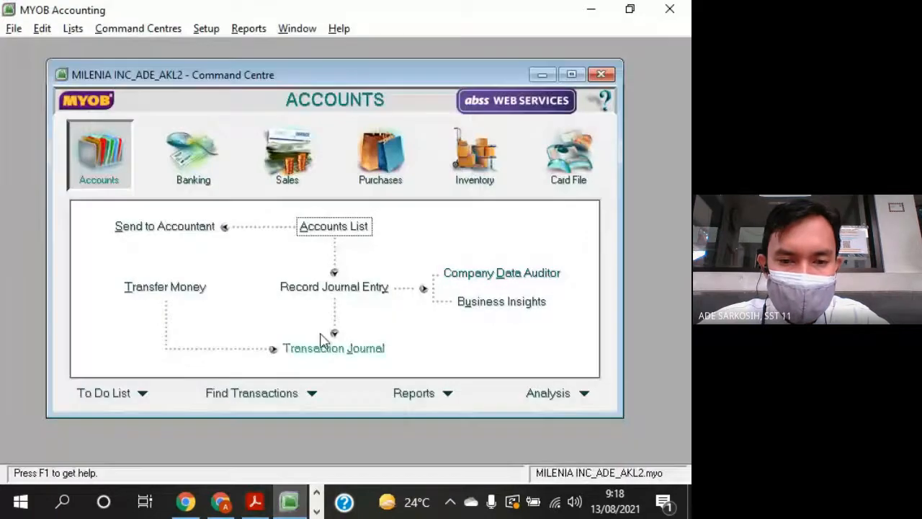
{"action": "left_click", "coordinate": [339, 238]}
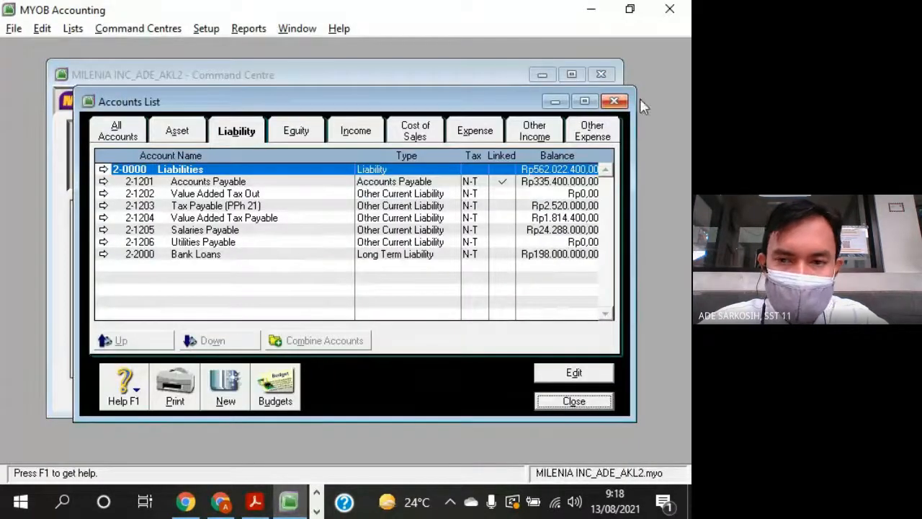
{"action": "left_click", "coordinate": [610, 124]}
{"action": "left_click", "coordinate": [613, 101]}
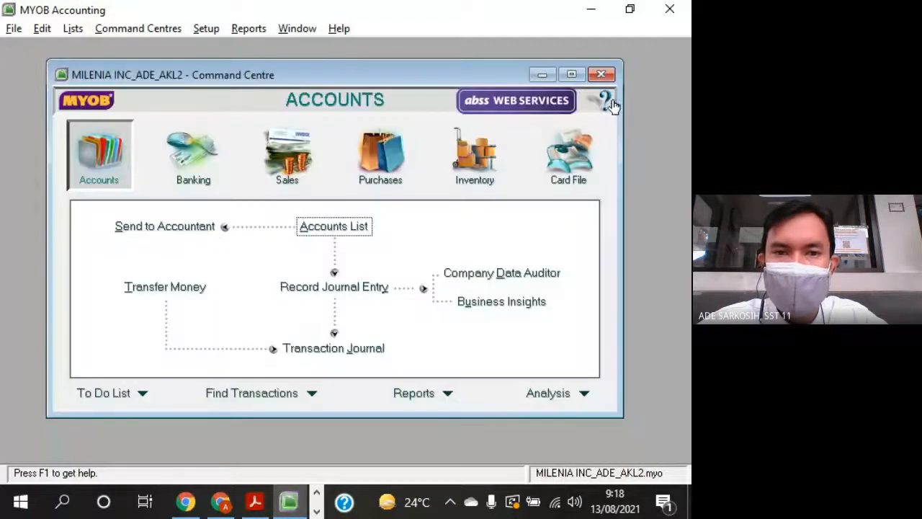
- Check the Account Opening Balances, including the amount left to be allocated, and accept them
{"action": "left_click", "coordinate": [210, 29]}
{"action": "mouse_move", "coordinate": [294, 72]}
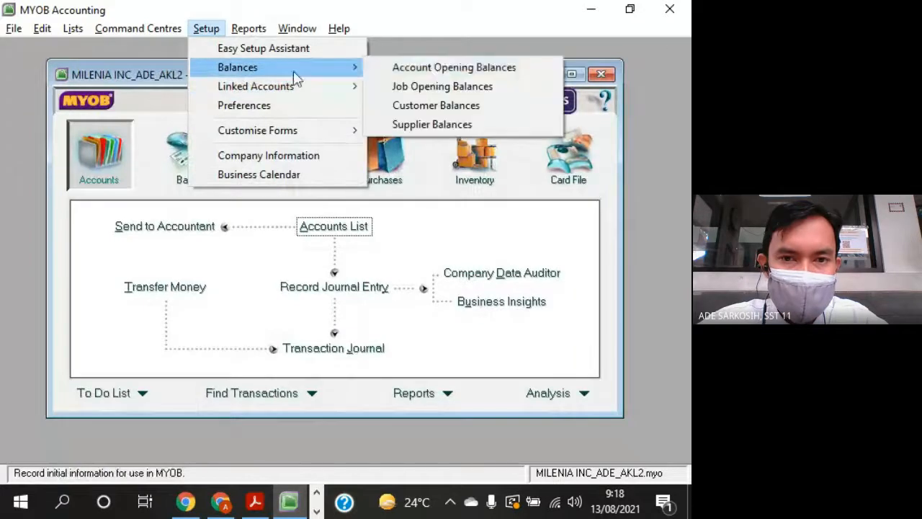
{"action": "left_click", "coordinate": [427, 67]}
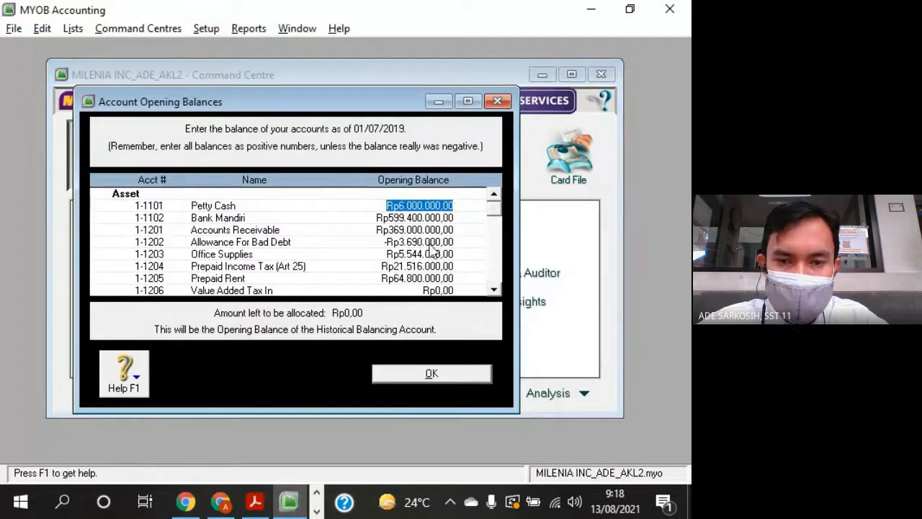
{"action": "left_click", "coordinate": [431, 375]}
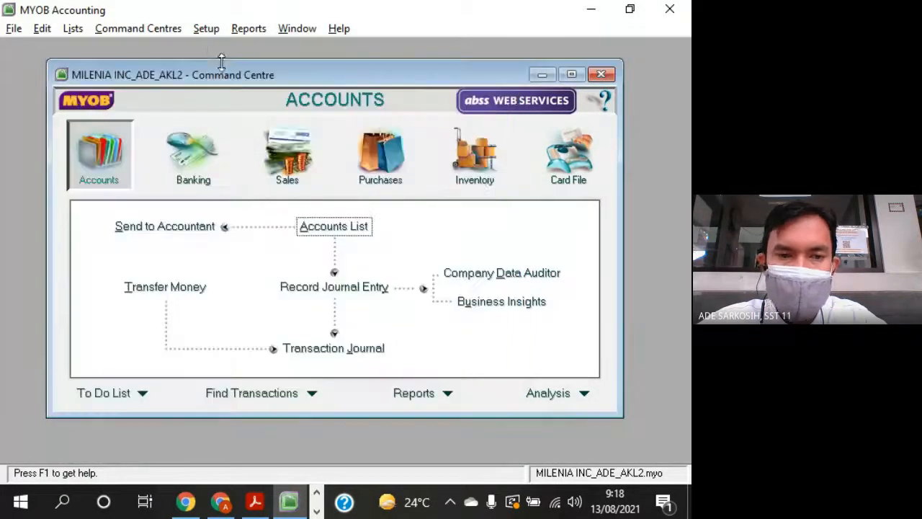
{"action": "left_click", "coordinate": [72, 28]}
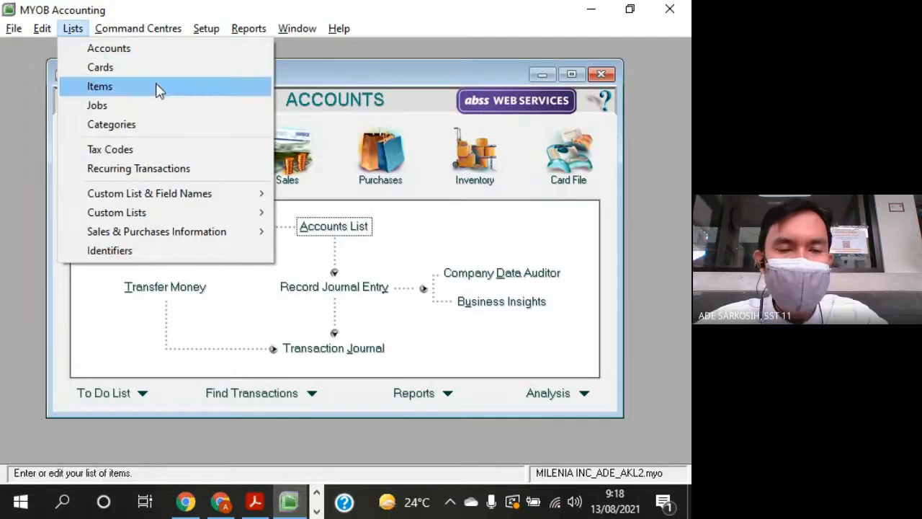
{"action": "left_click", "coordinate": [358, 87]}
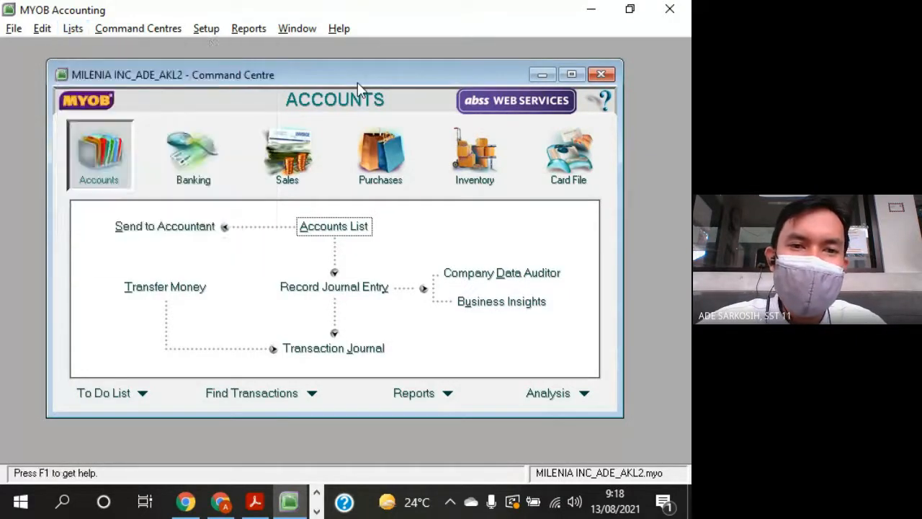
{"action": "left_click", "coordinate": [73, 28]}
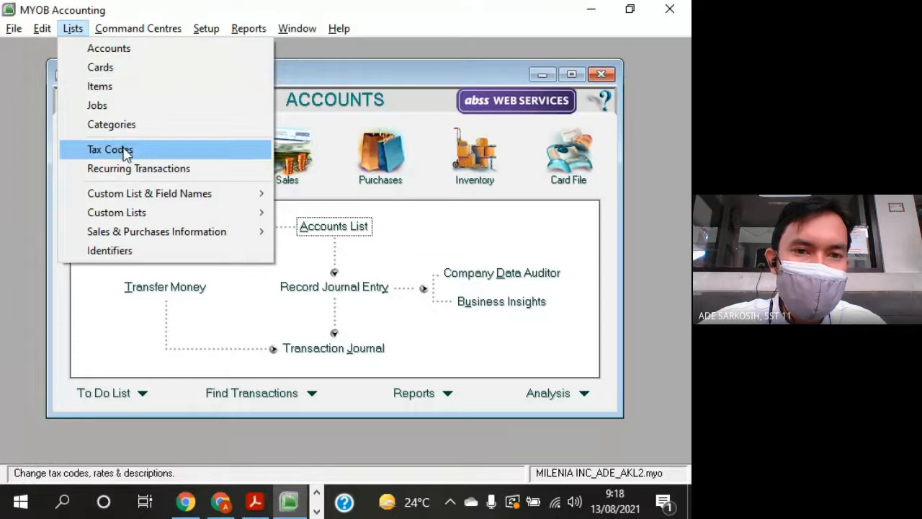
{"action": "left_click", "coordinate": [434, 84]}
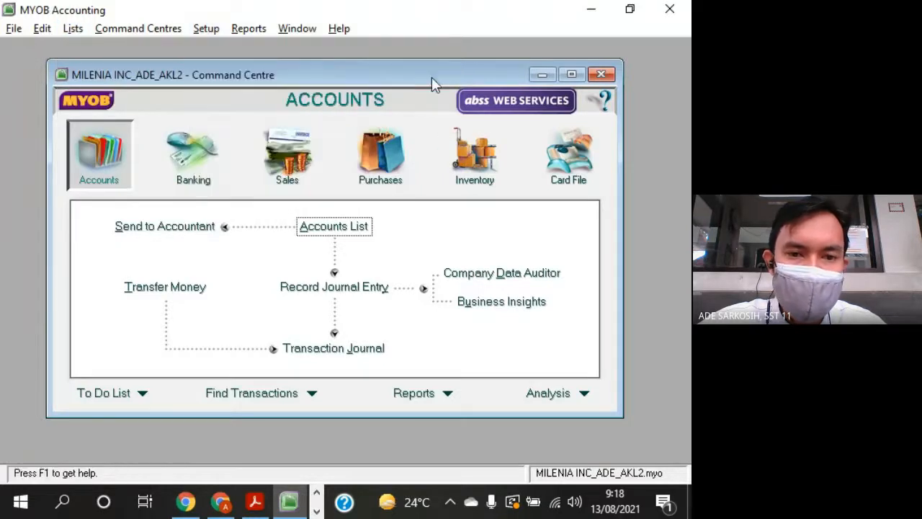
- Switch to the question sheet PDF and review the trial balance totals and the heading of the customer and supplier section
{"action": "left_click", "coordinate": [254, 502]}
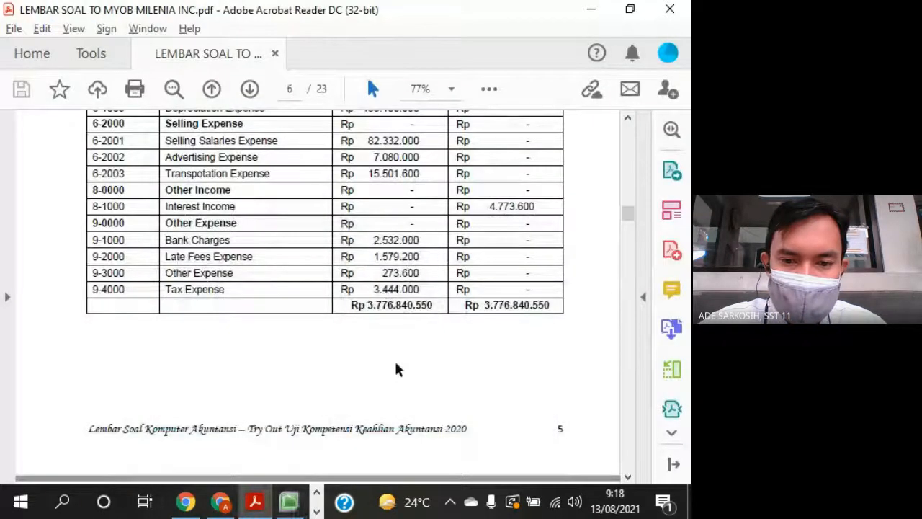
{"action": "scroll", "coordinate": [400, 360], "scroll_direction": "up", "scroll_amount": 4}
{"action": "scroll", "coordinate": [405, 349], "scroll_direction": "down", "scroll_amount": 9}
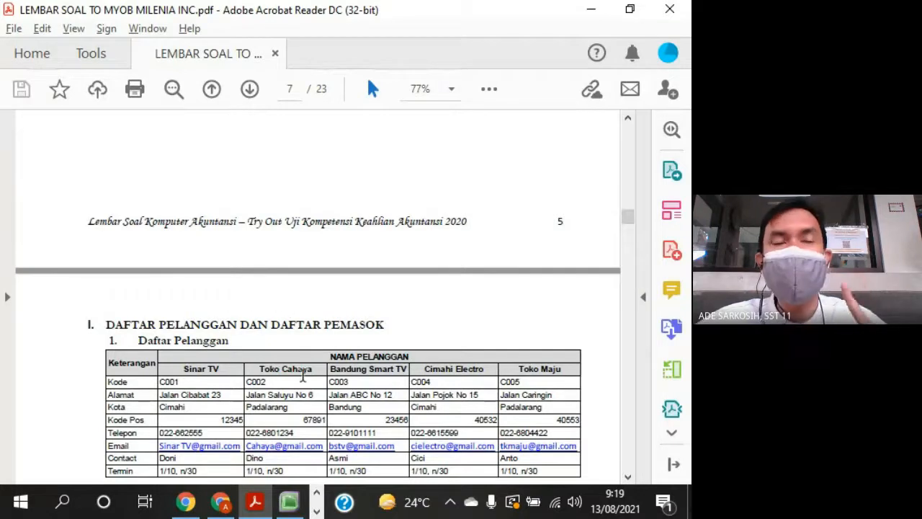
{"action": "scroll", "coordinate": [358, 355], "scroll_direction": "up", "scroll_amount": 4}
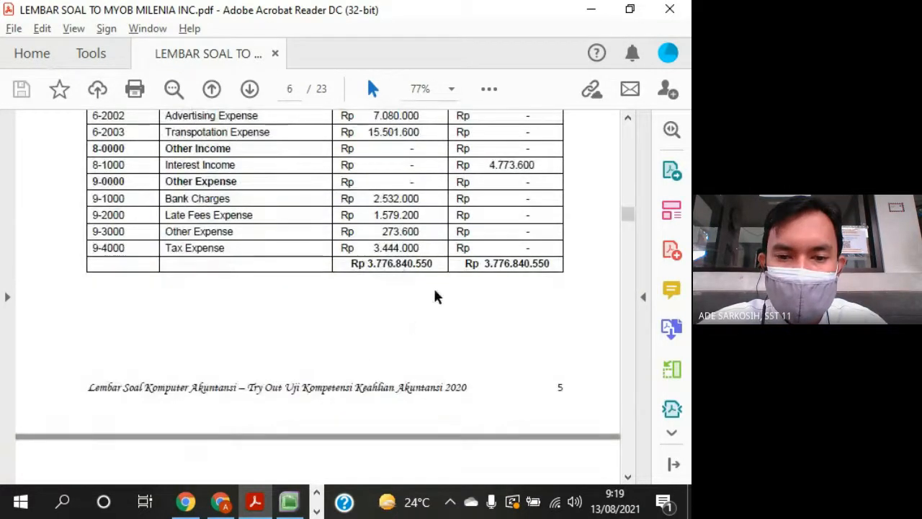
{"action": "left_click_drag", "start_coordinate": [433, 256], "coordinate": [376, 249]}
{"action": "scroll", "coordinate": [368, 332], "scroll_direction": "down", "scroll_amount": 3}
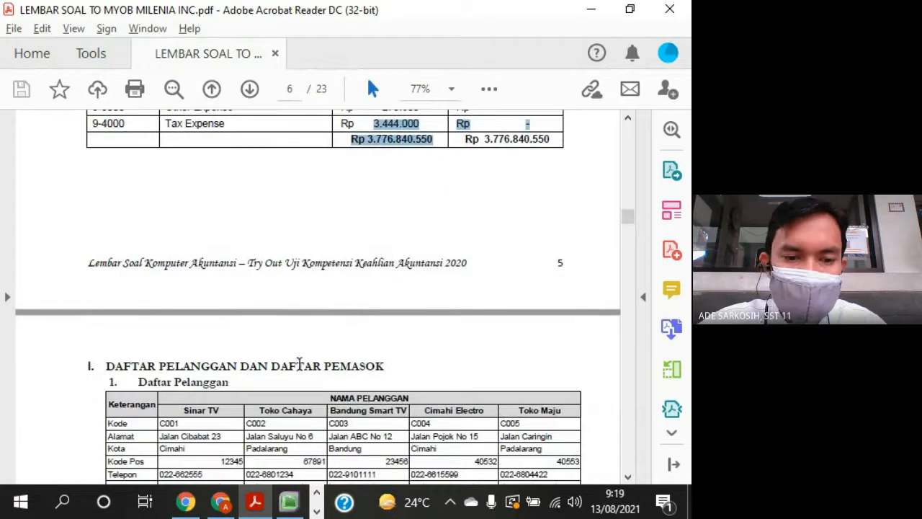
{"action": "left_click_drag", "start_coordinate": [303, 365], "coordinate": [317, 368]}
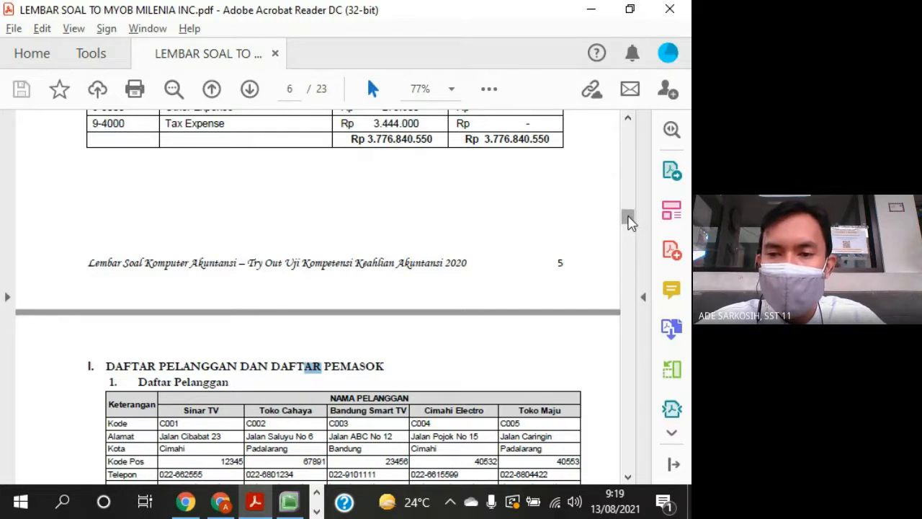
- Go to Petunjuk Khusus on page 2 and examine the task instructions, highlighting item e on Linked Account and Tax Code
{"action": "left_click_drag", "start_coordinate": [628, 220], "coordinate": [637, 130]}
{"action": "scroll", "coordinate": [513, 346], "scroll_direction": "down", "scroll_amount": 15}
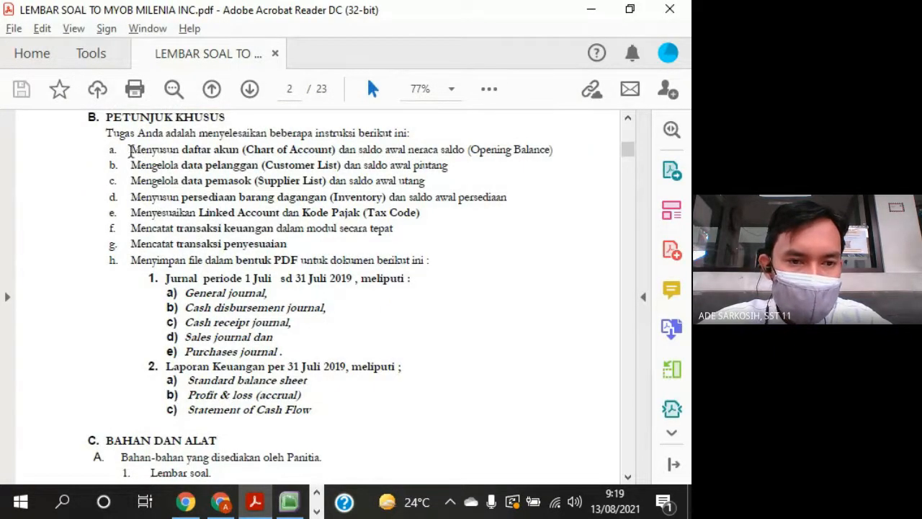
{"action": "left_click_drag", "start_coordinate": [134, 151], "coordinate": [387, 250]}
{"action": "left_click", "coordinate": [189, 209]}
{"action": "left_click_drag", "start_coordinate": [125, 210], "coordinate": [421, 235]}
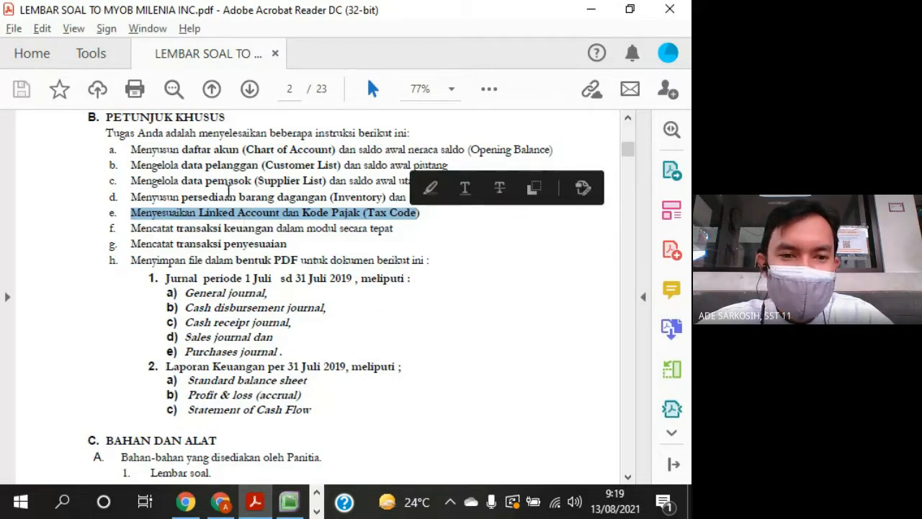
- Review items a to e of Petunjuk Khusus, highlighting daftar akun, the customer, supplier and inventory terms, and the Linked Account and Tax Code line
{"action": "left_click", "coordinate": [292, 244]}
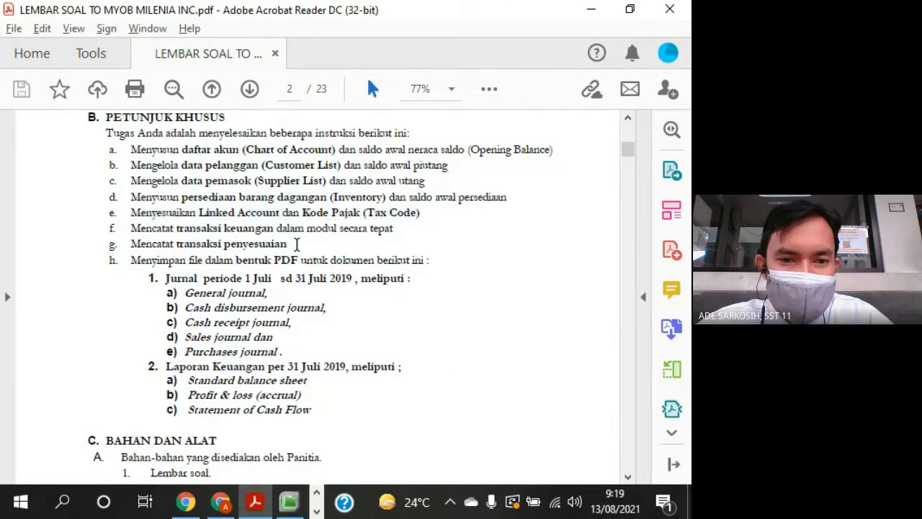
{"action": "left_click_drag", "start_coordinate": [197, 149], "coordinate": [239, 150]}
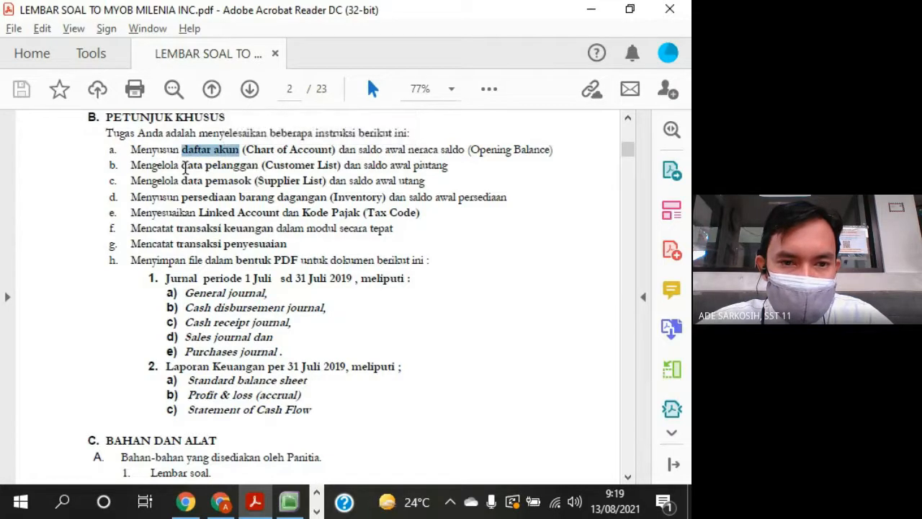
{"action": "double_click", "coordinate": [191, 166]}
{"action": "double_click", "coordinate": [191, 181]}
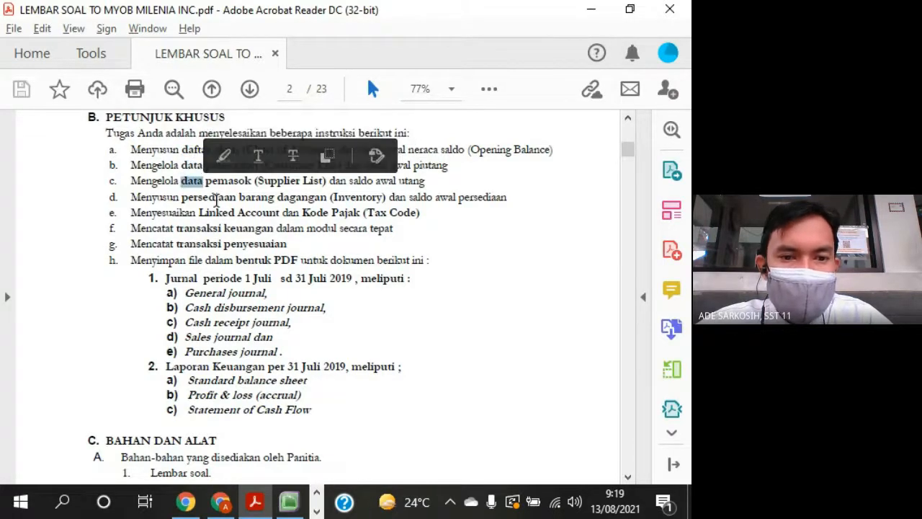
{"action": "left_click_drag", "start_coordinate": [196, 197], "coordinate": [188, 197]}
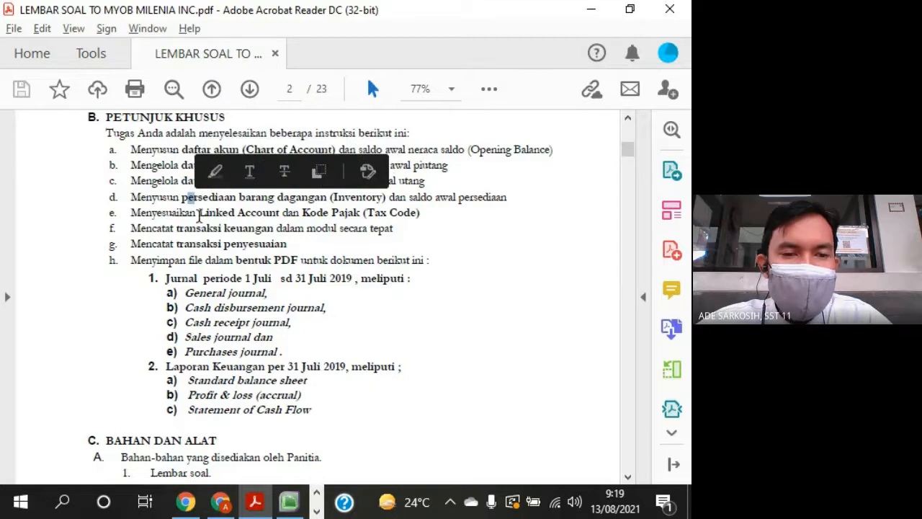
{"action": "left_click_drag", "start_coordinate": [131, 212], "coordinate": [420, 213]}
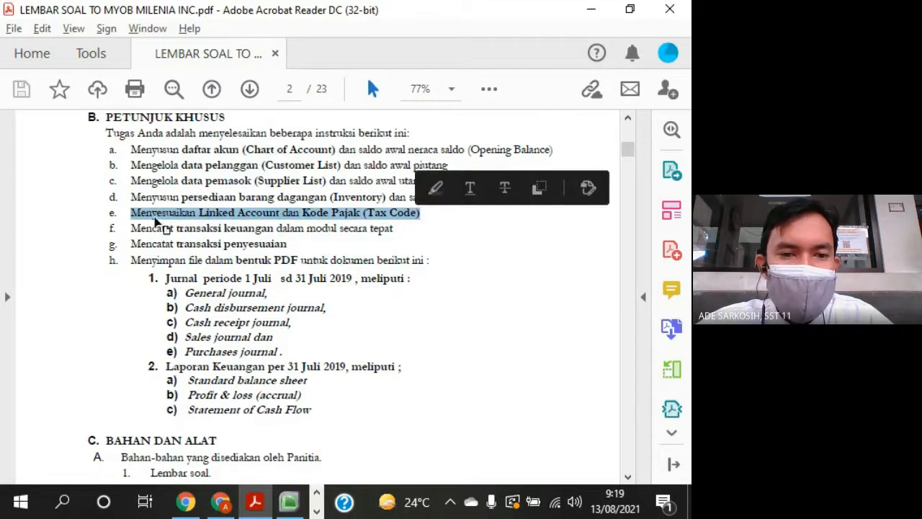
{"action": "left_click", "coordinate": [155, 218]}
{"action": "left_click_drag", "start_coordinate": [132, 213], "coordinate": [420, 212]}
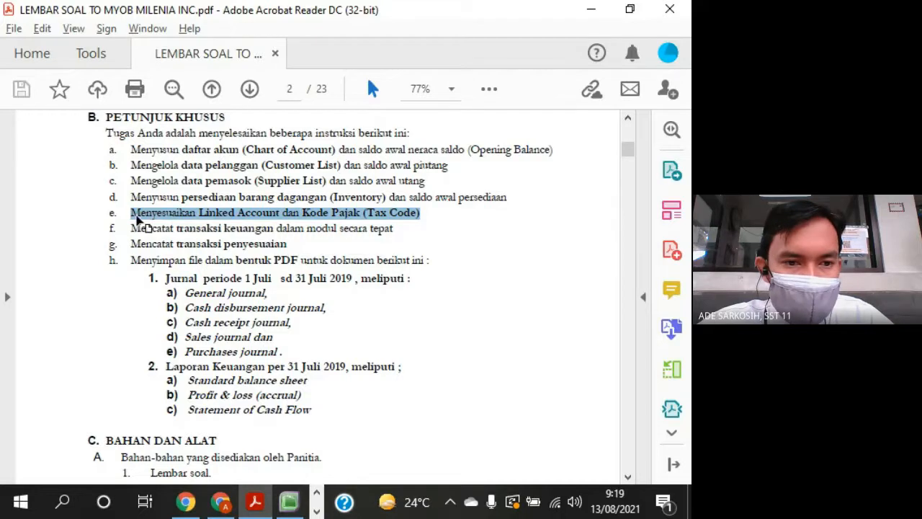
{"action": "left_click", "coordinate": [135, 217]}
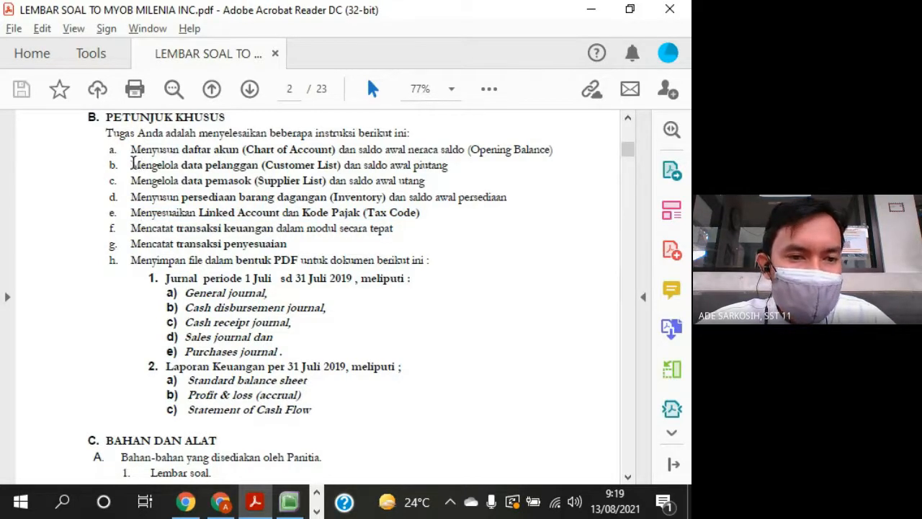
- Highlight items b to e of Petunjuk Khusus together and item e alone to compare the order of the tasks, clearing the selection
{"action": "mouse_move", "coordinate": [131, 164]}
{"action": "left_mouse_down"}
{"action": "mouse_move", "coordinate": [430, 204]}
{"action": "mouse_move", "coordinate": [435, 218]}
{"action": "left_mouse_up"}
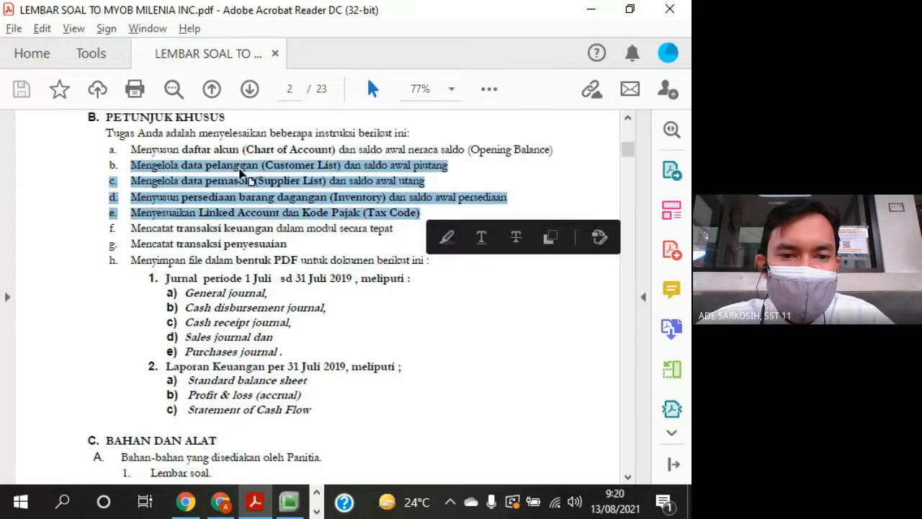
{"action": "left_click", "coordinate": [270, 218]}
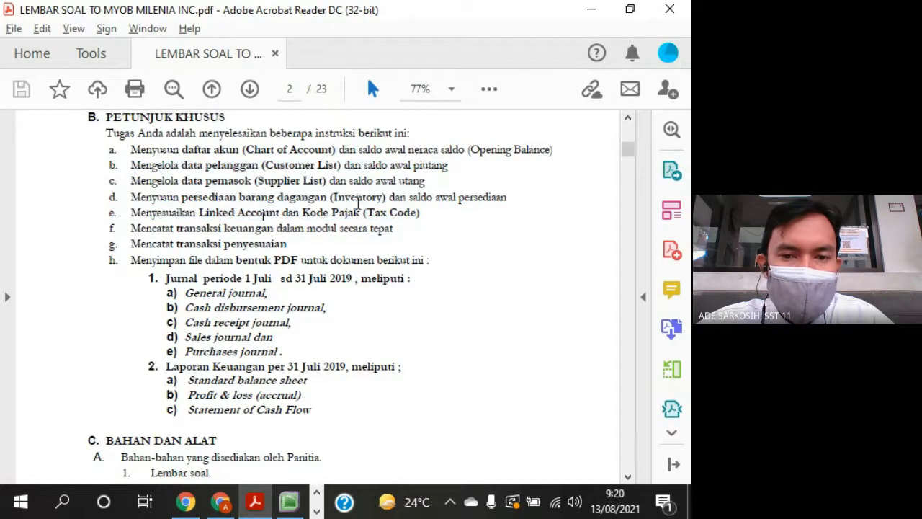
{"action": "left_click_drag", "start_coordinate": [419, 218], "coordinate": [134, 217]}
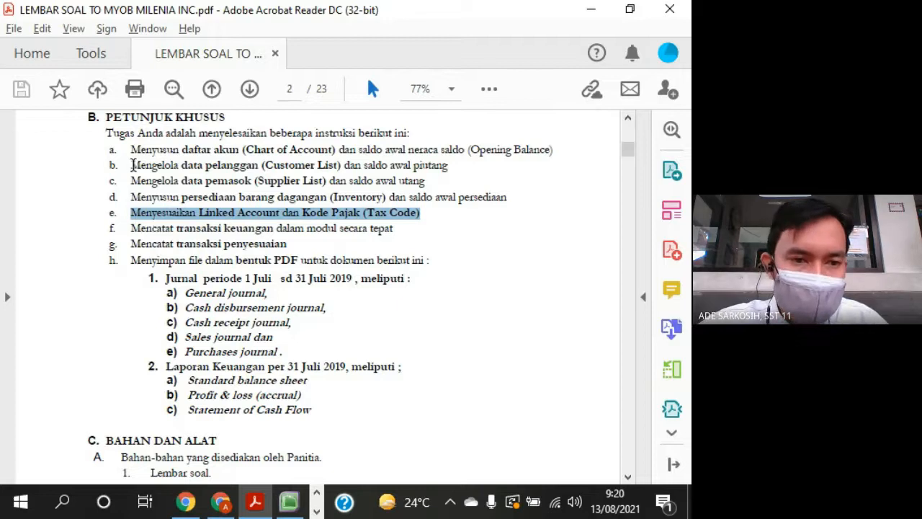
{"action": "left_click", "coordinate": [135, 165]}
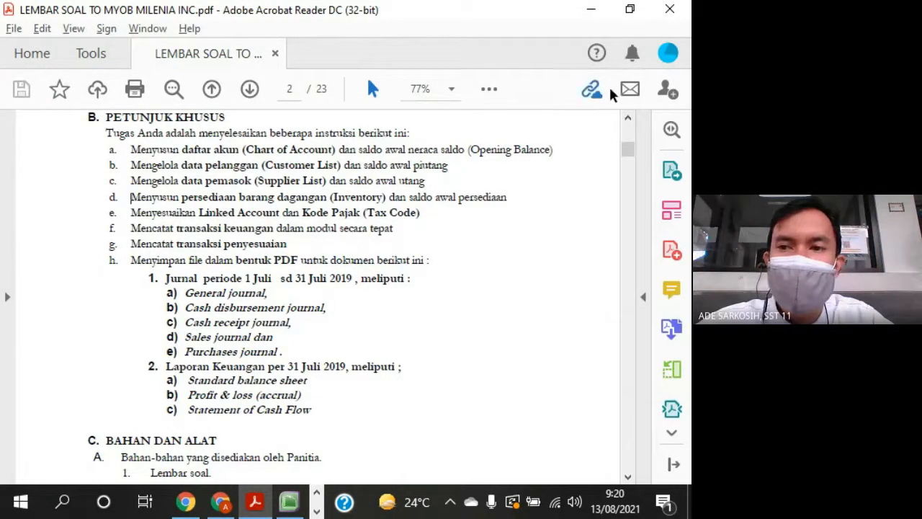
- Minimize the question sheet, Google Meet and the Excel account-group workbook, and bring MYOB Accounting to the front
{"action": "left_click", "coordinate": [589, 18]}
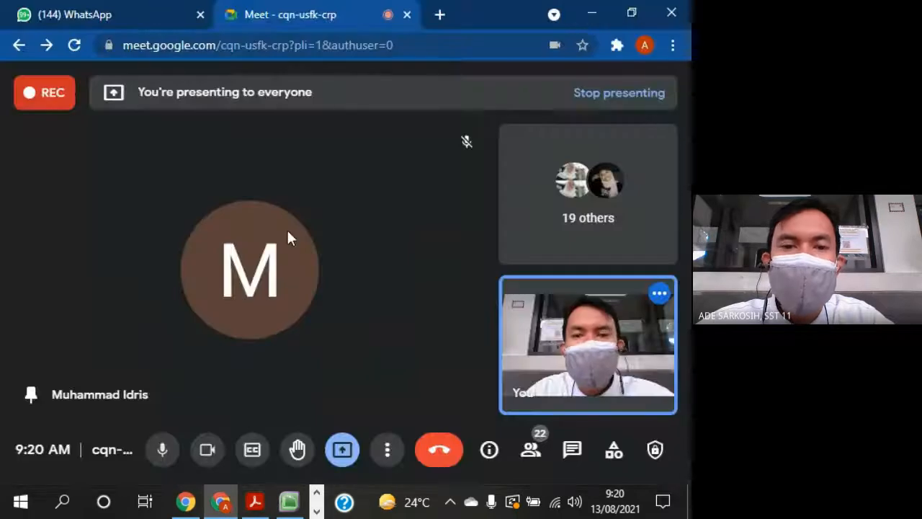
{"action": "left_click", "coordinate": [588, 17]}
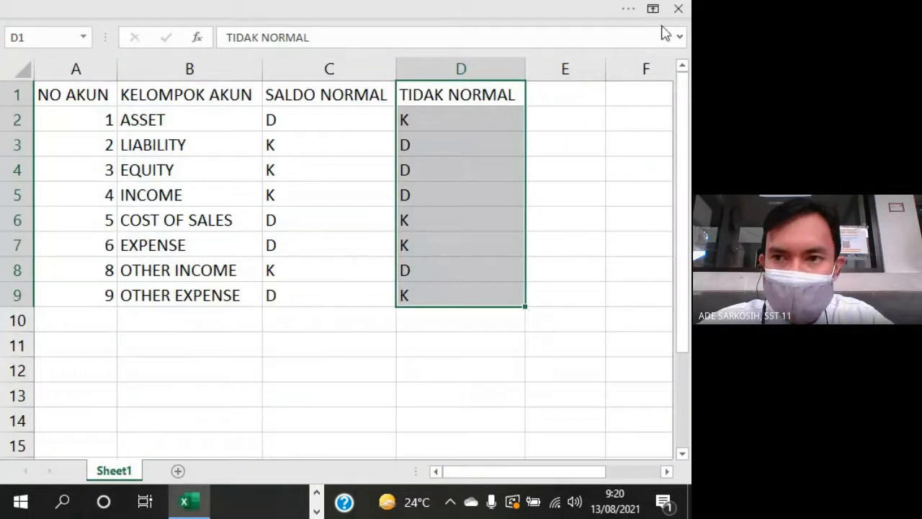
{"action": "left_click", "coordinate": [637, 16]}
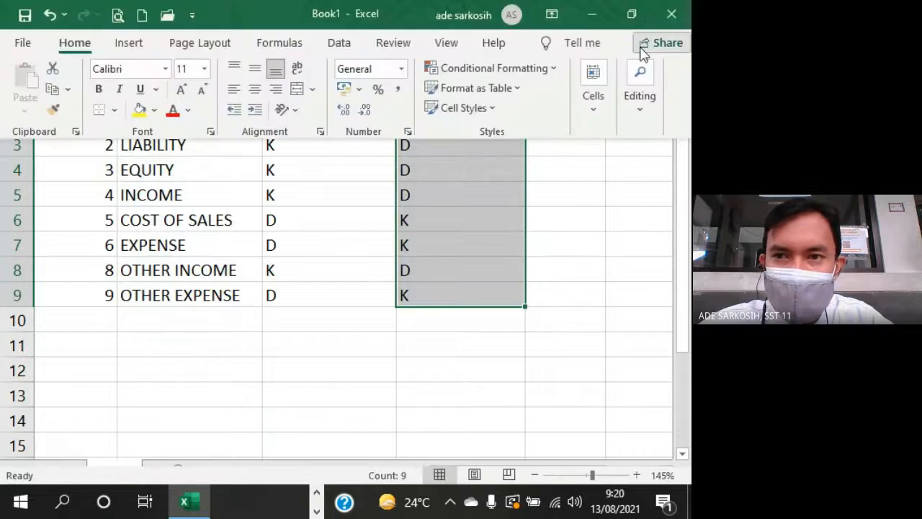
{"action": "left_click", "coordinate": [603, 13]}
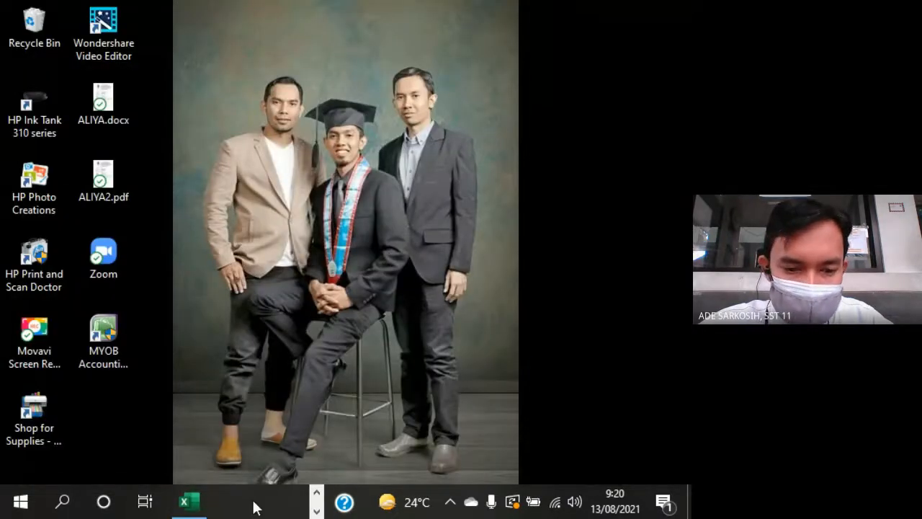
{"action": "left_click", "coordinate": [316, 495]}
{"action": "left_click", "coordinate": [289, 501]}
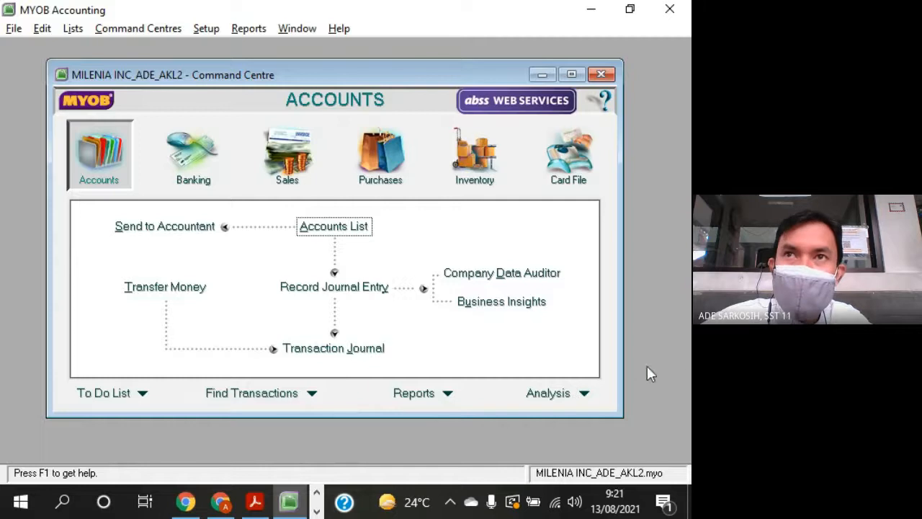
- Switch to Google Meet, pin the participant who is speaking to the screen and close the People list
{"action": "left_click", "coordinate": [226, 507]}
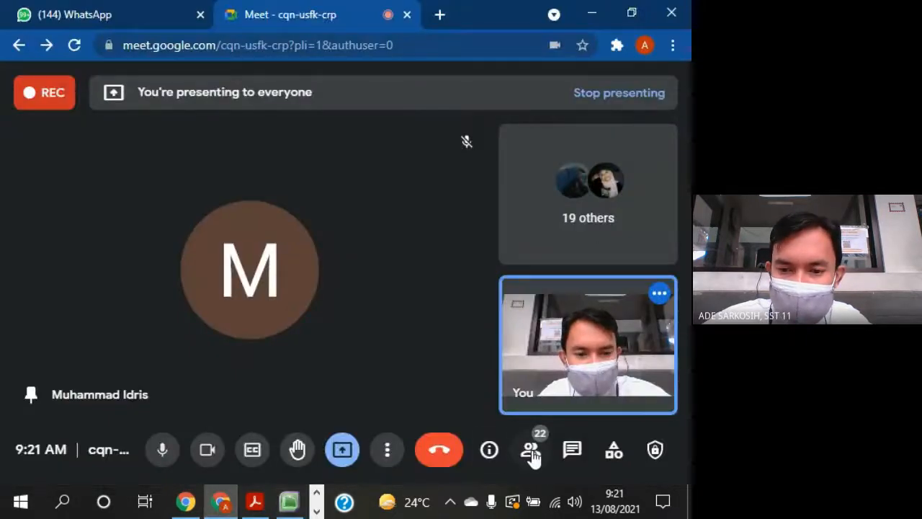
{"action": "left_click", "coordinate": [531, 452]}
{"action": "scroll", "coordinate": [617, 310], "scroll_direction": "down", "scroll_amount": 5}
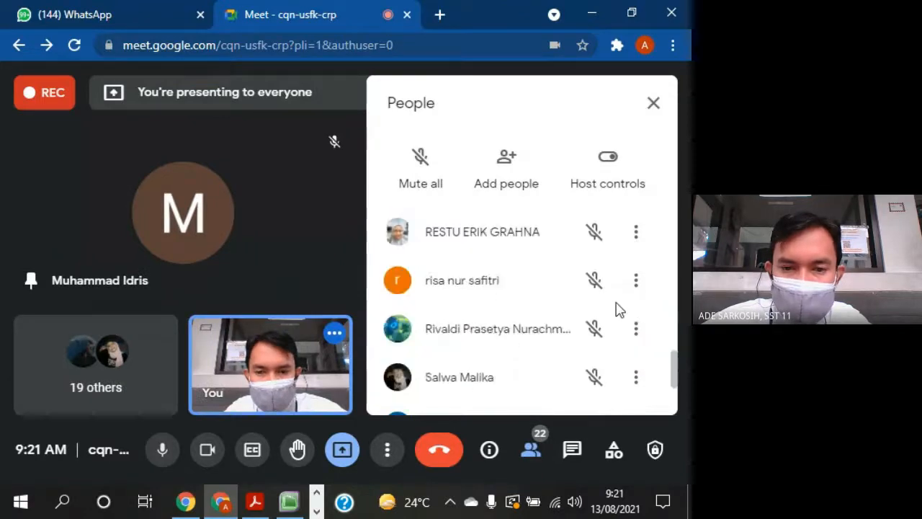
{"action": "scroll", "coordinate": [617, 310], "scroll_direction": "down", "scroll_amount": 3}
{"action": "scroll", "coordinate": [617, 310], "scroll_direction": "up", "scroll_amount": 10}
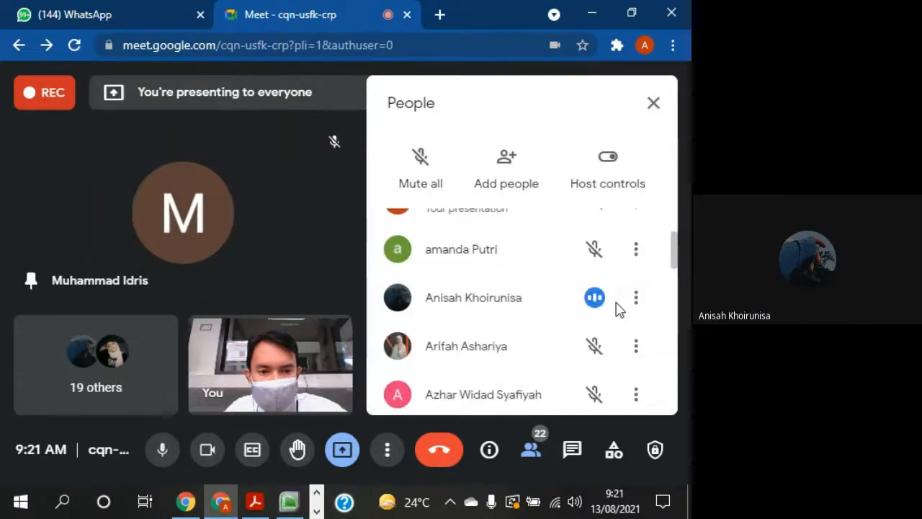
{"action": "left_click", "coordinate": [639, 301]}
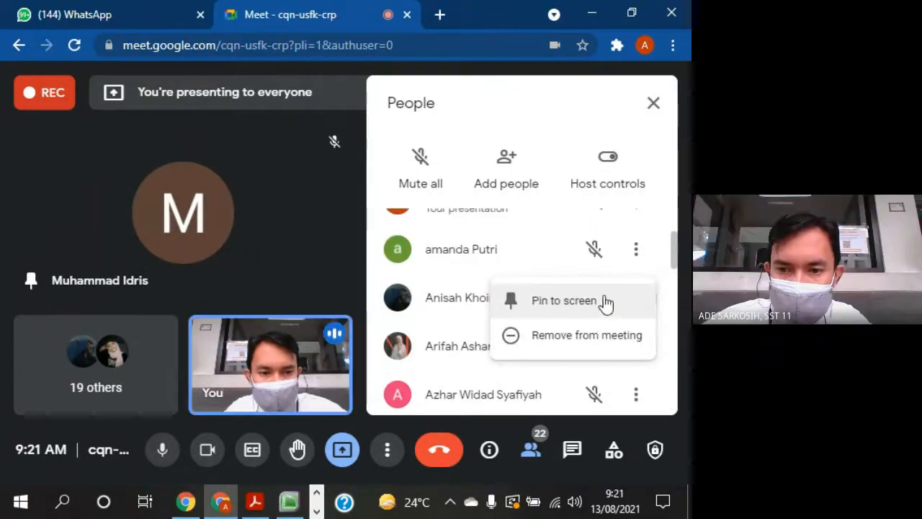
{"action": "left_click", "coordinate": [566, 301]}
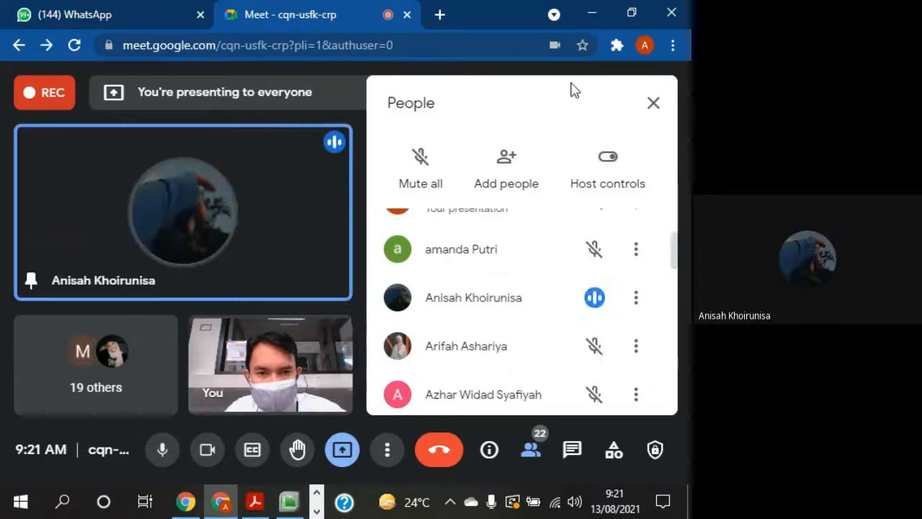
{"action": "left_click", "coordinate": [654, 104]}
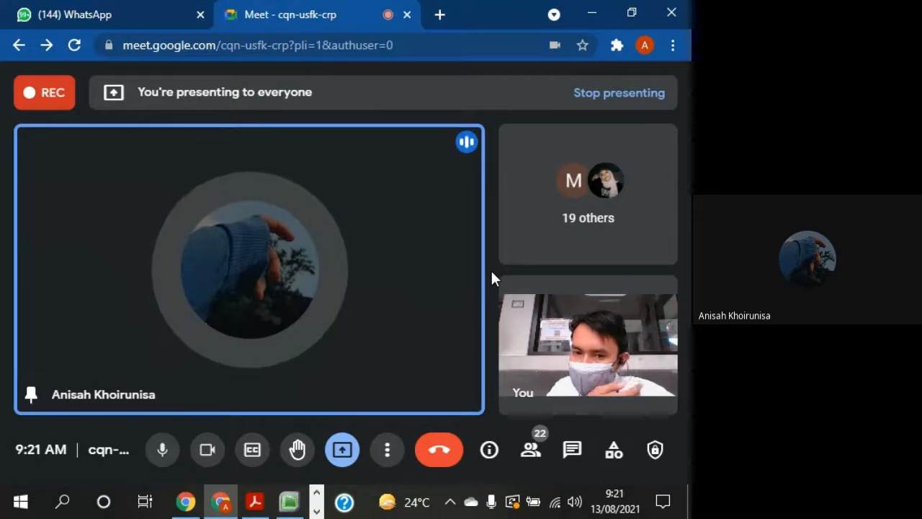
- Switch to MYOB Accounting, view the liability accounts in the Accounts List and return to the pinned participant's video in Google Meet
{"action": "left_click", "coordinate": [291, 504]}
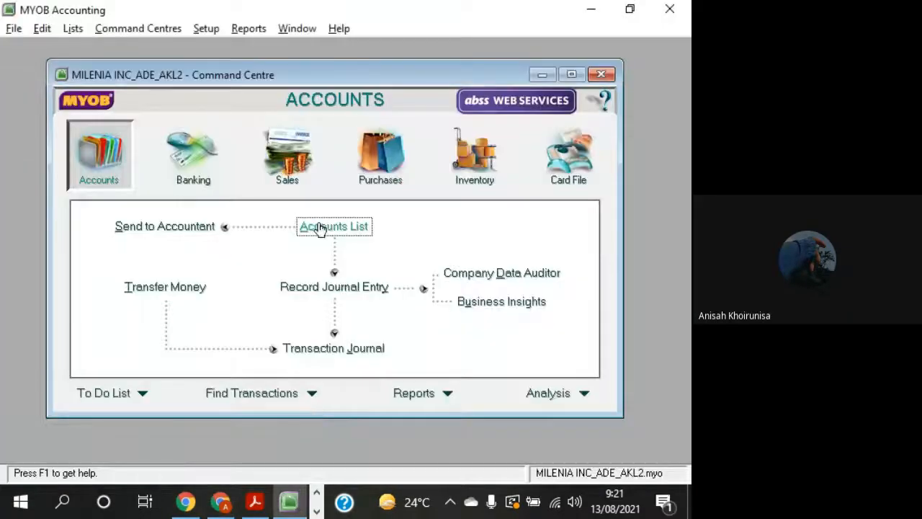
{"action": "left_click", "coordinate": [340, 230]}
{"action": "left_click", "coordinate": [196, 134]}
{"action": "left_click", "coordinate": [236, 130]}
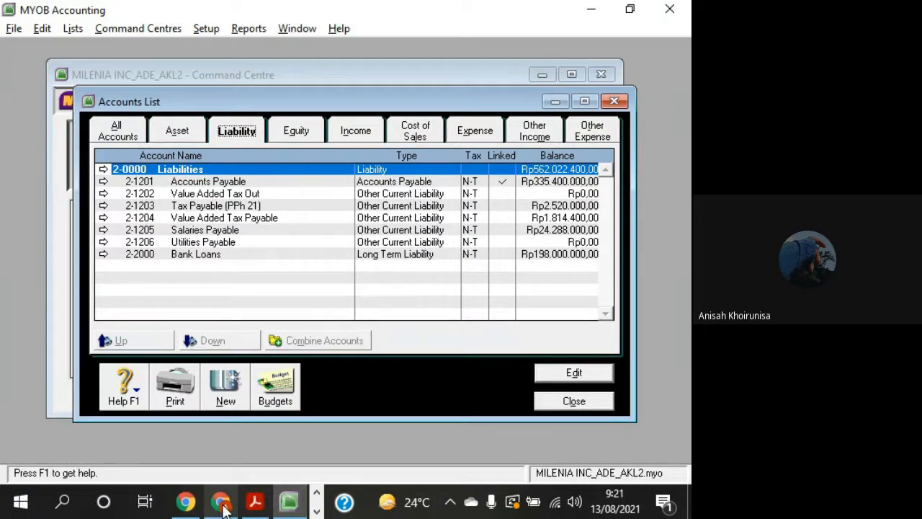
{"action": "mouse_move", "coordinate": [223, 508]}
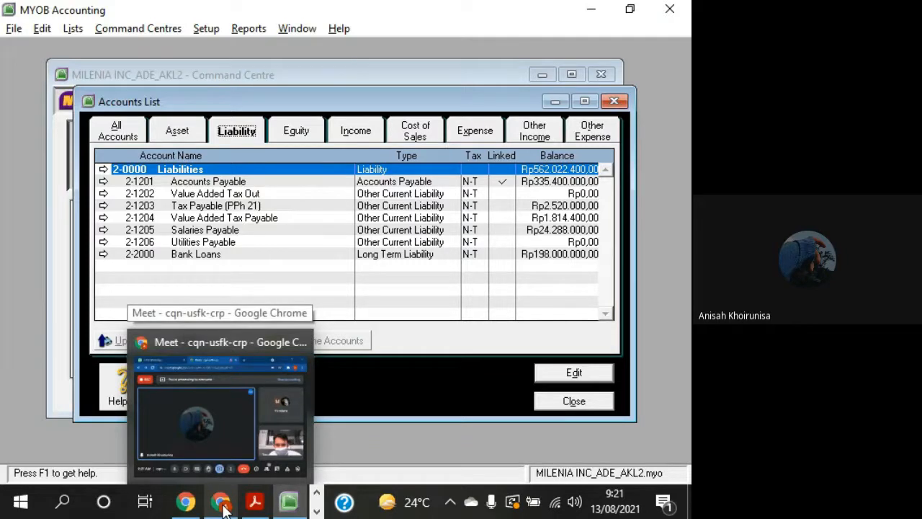
{"action": "left_click", "coordinate": [239, 402]}
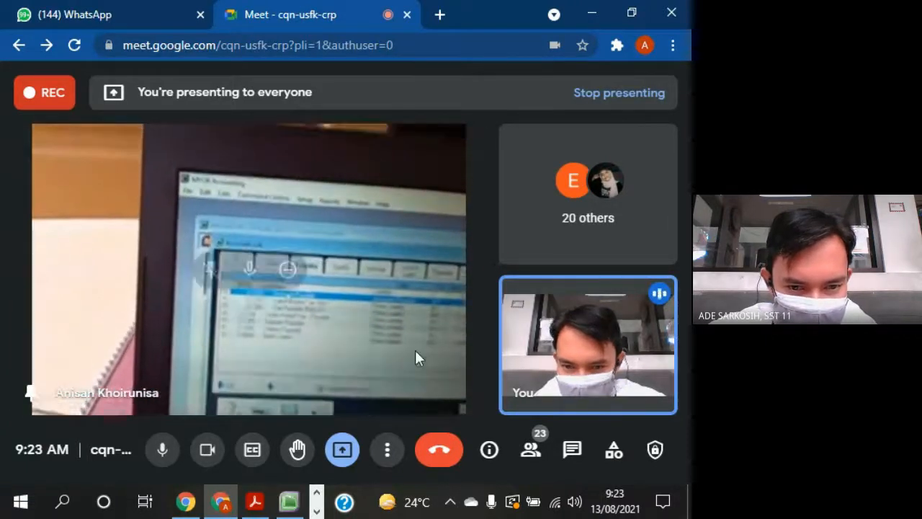
{"action": "mouse_move", "coordinate": [524, 311]}
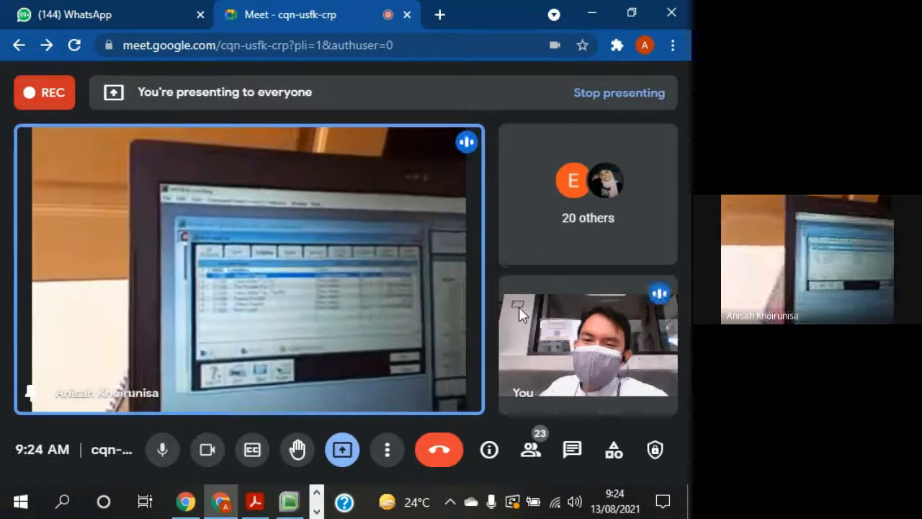
- Switch to MYOB Accounting, select Accounts Payable, close the Accounts List and return to Google Meet to examine the participant's account details
{"action": "left_click", "coordinate": [289, 502]}
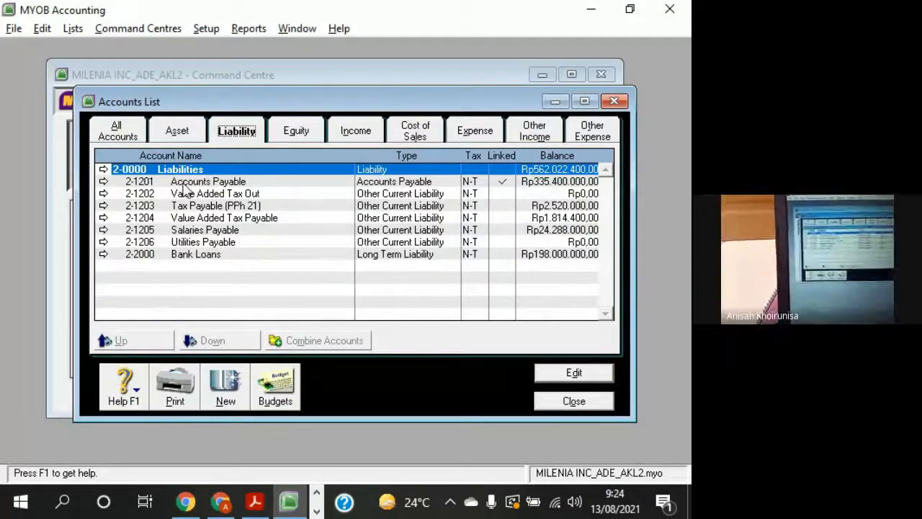
{"action": "left_click", "coordinate": [184, 185]}
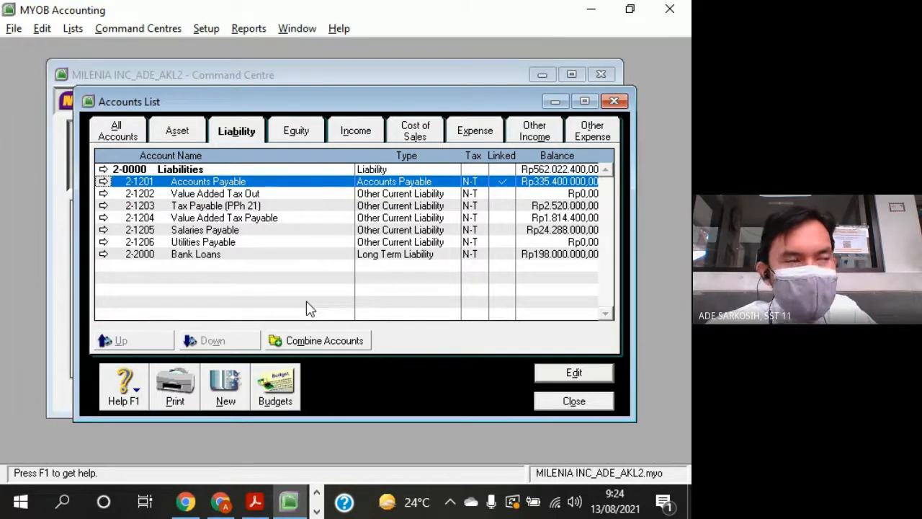
{"action": "left_click", "coordinate": [574, 401]}
{"action": "left_click", "coordinate": [221, 502]}
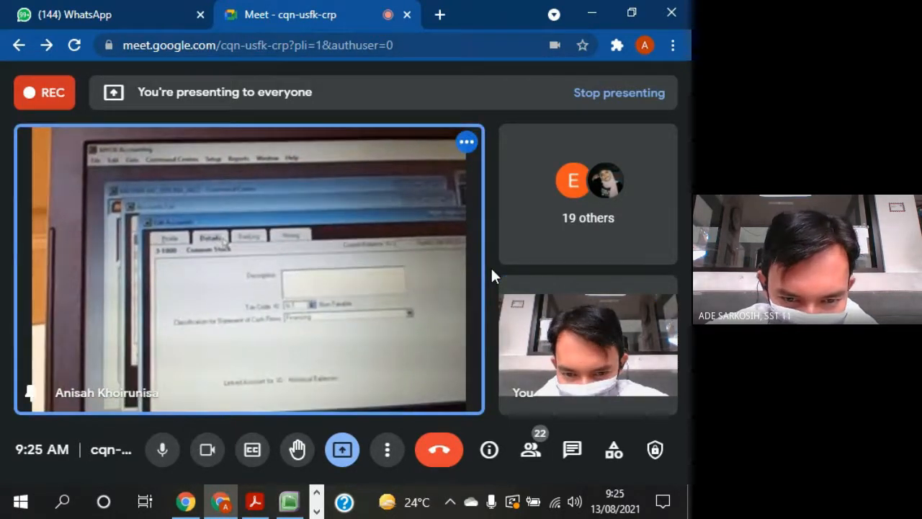
{"action": "mouse_move", "coordinate": [314, 388]}
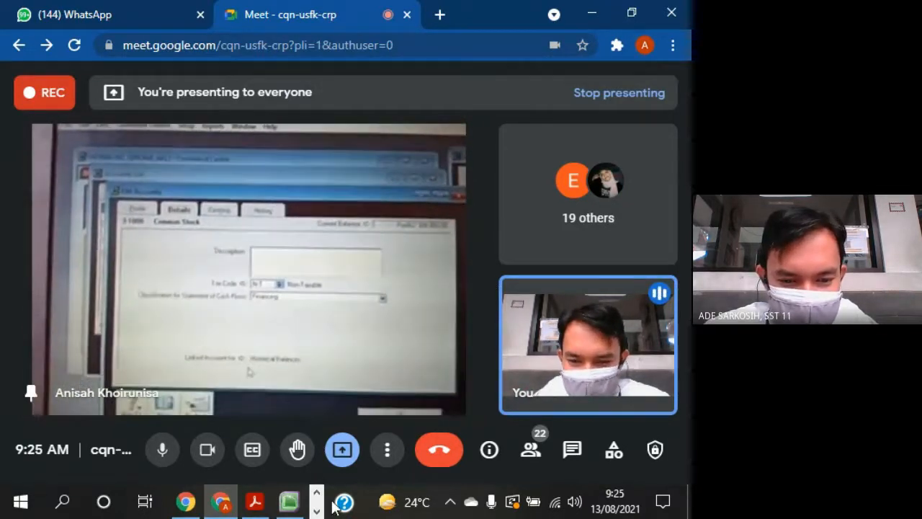
- Switch to MYOB Accounting, select Historical Balancing among the equity accounts in the Accounts List and return to Google Meet
{"action": "left_click", "coordinate": [290, 503]}
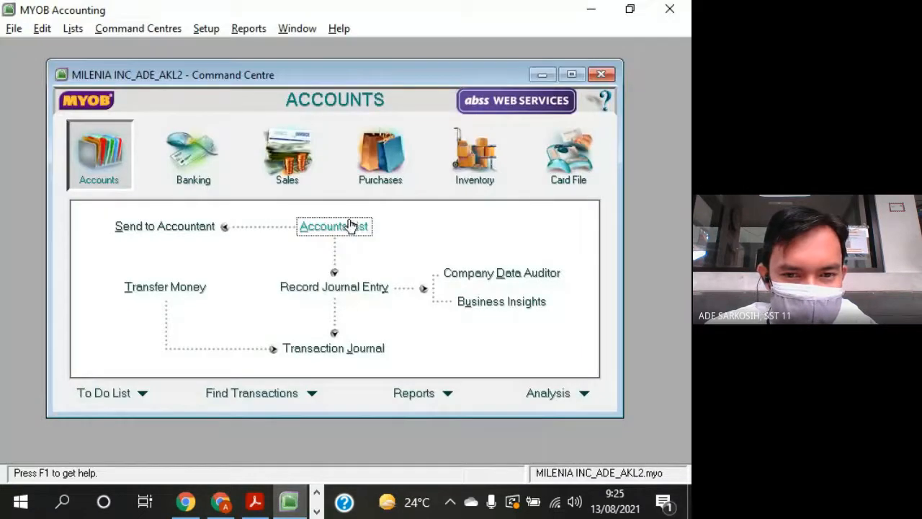
{"action": "left_click", "coordinate": [351, 227]}
{"action": "left_click", "coordinate": [302, 134]}
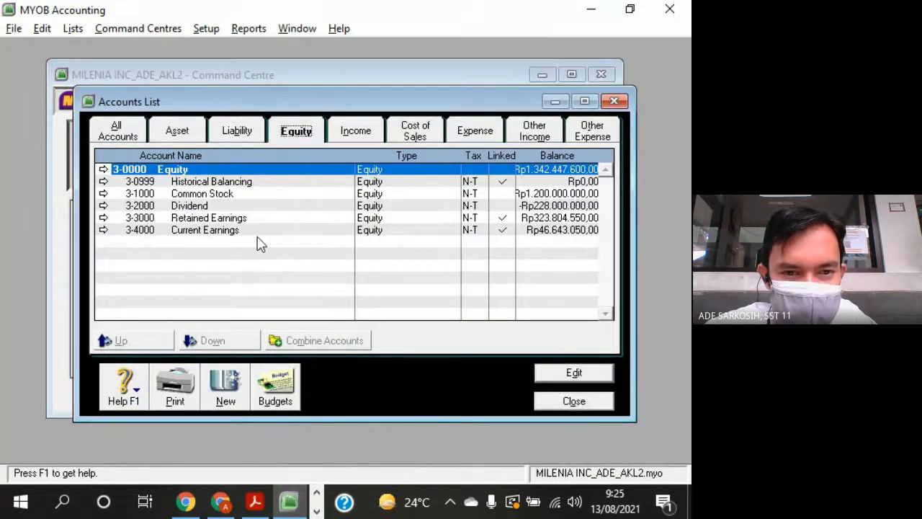
{"action": "left_click", "coordinate": [432, 182]}
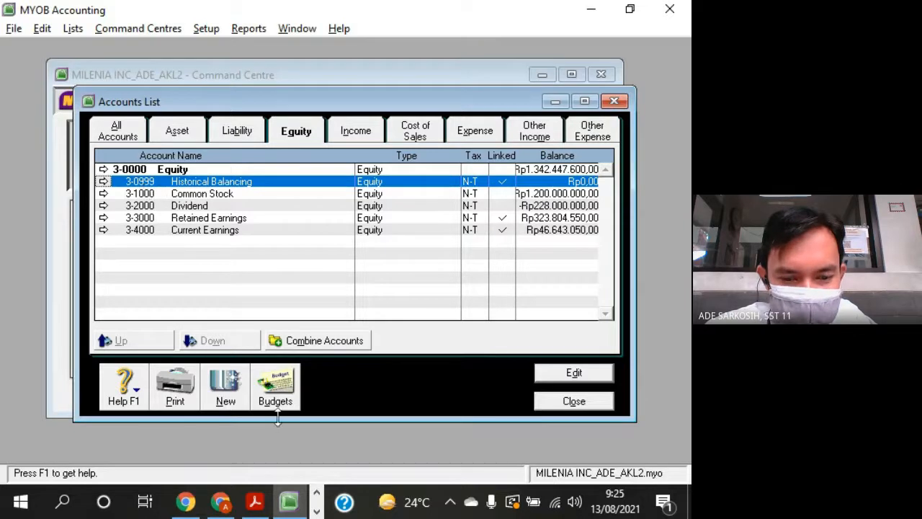
{"action": "left_click", "coordinate": [220, 502]}
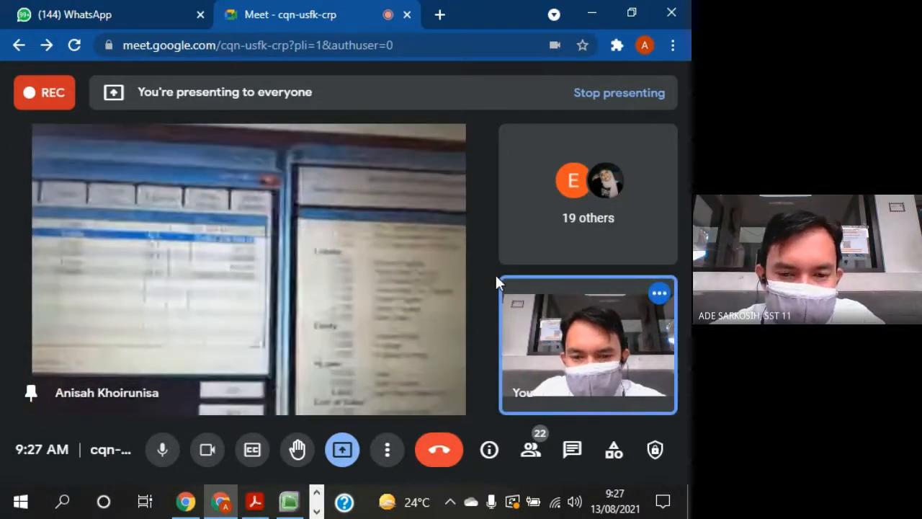
- Switch to MYOB Accounting, review the equity and income figures in Account Opening Balances and close that window
{"action": "mouse_move", "coordinate": [451, 274]}
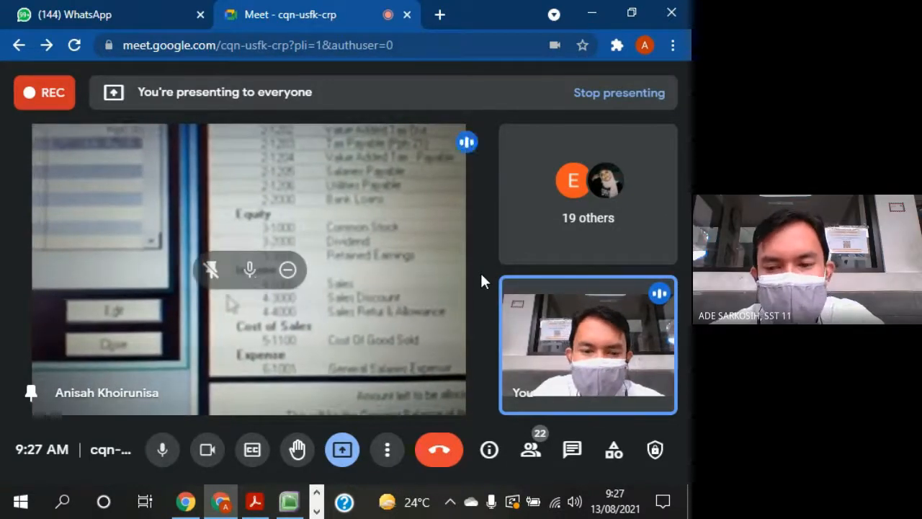
{"action": "left_click", "coordinate": [289, 502]}
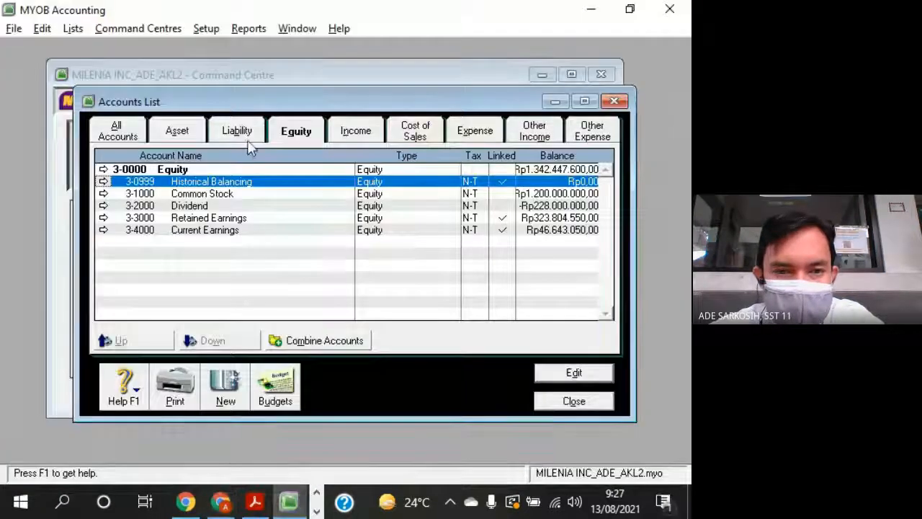
{"action": "left_click", "coordinate": [220, 29]}
{"action": "mouse_move", "coordinate": [252, 67]}
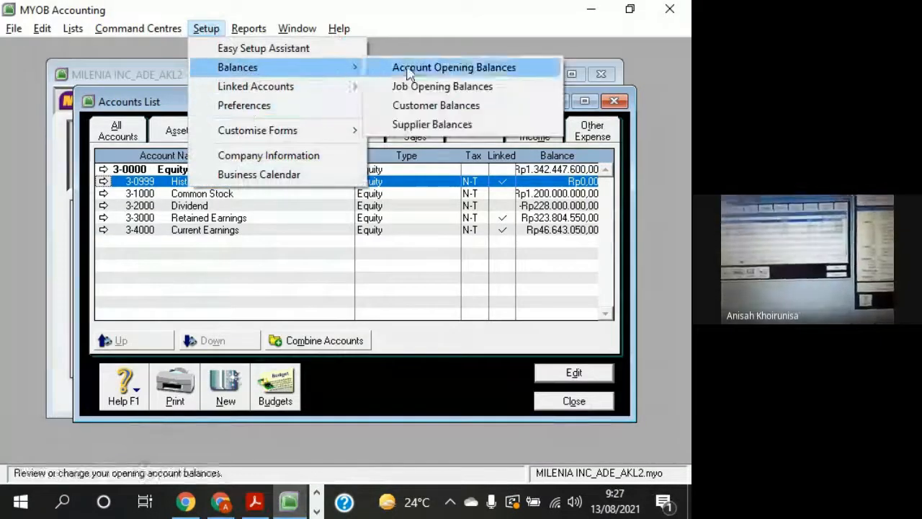
{"action": "left_click", "coordinate": [448, 65]}
{"action": "scroll", "coordinate": [382, 266], "scroll_direction": "down", "scroll_amount": 8}
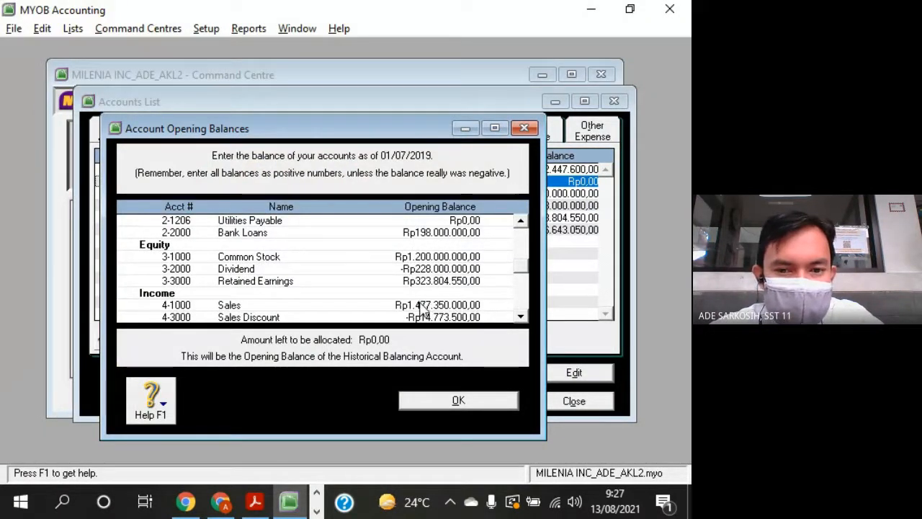
{"action": "mouse_move", "coordinate": [290, 510]}
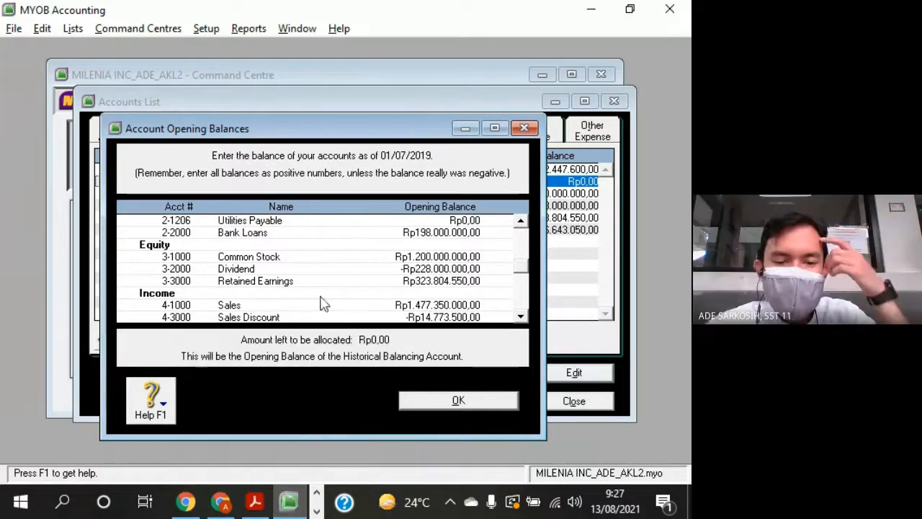
{"action": "left_click", "coordinate": [503, 406]}
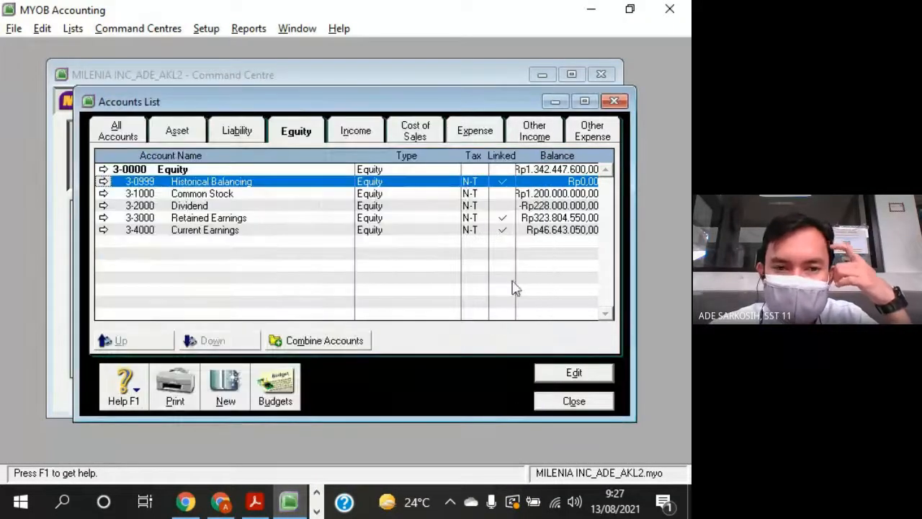
- Select Current Earnings, and look through the income, cost of sales, expense, other income and other expense accounts
{"action": "left_click", "coordinate": [229, 232]}
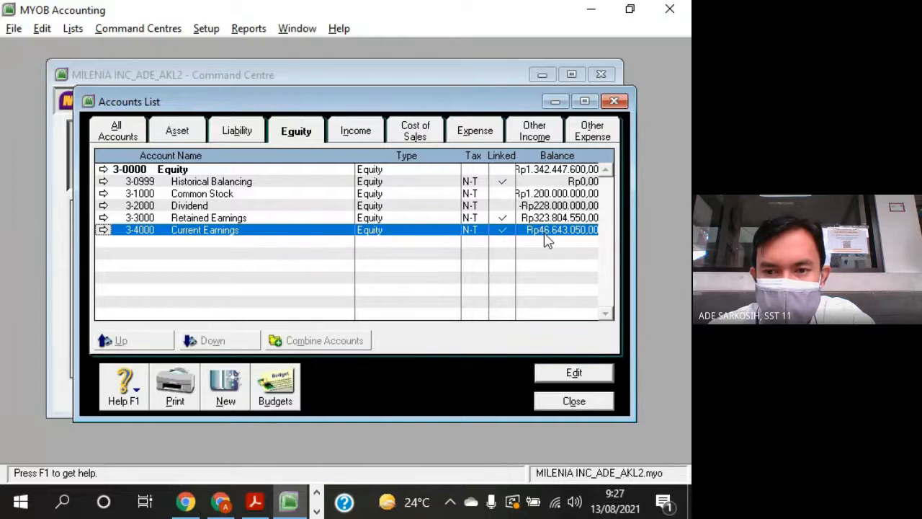
{"action": "left_click", "coordinate": [368, 132]}
{"action": "left_click", "coordinate": [431, 137]}
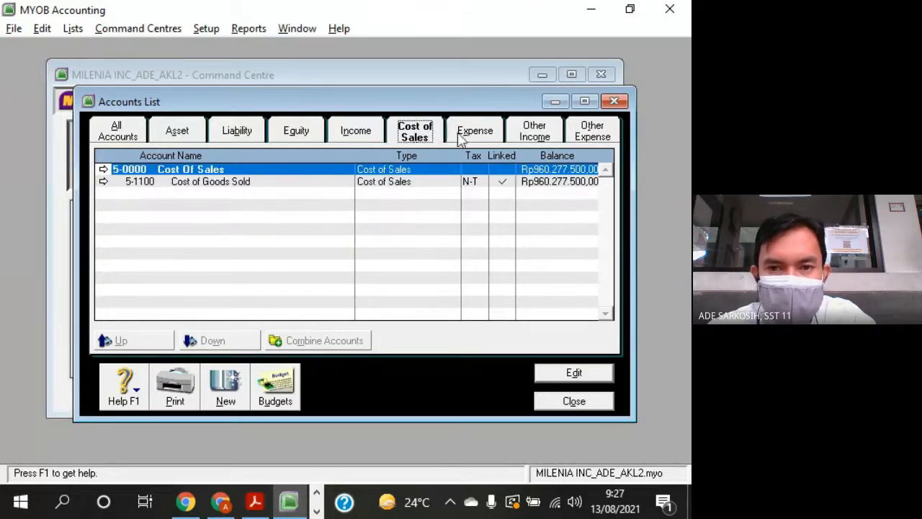
{"action": "left_click", "coordinate": [493, 139]}
{"action": "left_click", "coordinate": [544, 142]}
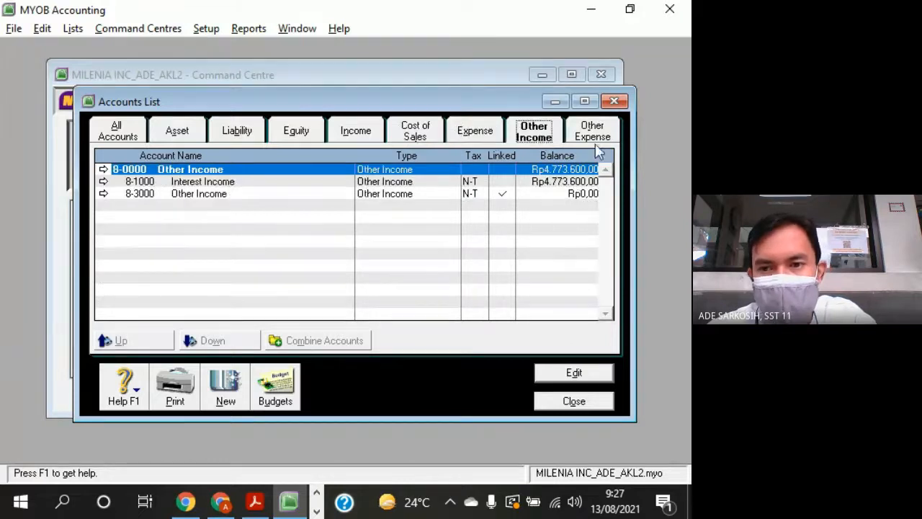
{"action": "left_click", "coordinate": [600, 146]}
- Return to the equity accounts, select Current Earnings and close the Accounts List
{"action": "left_click", "coordinate": [307, 133]}
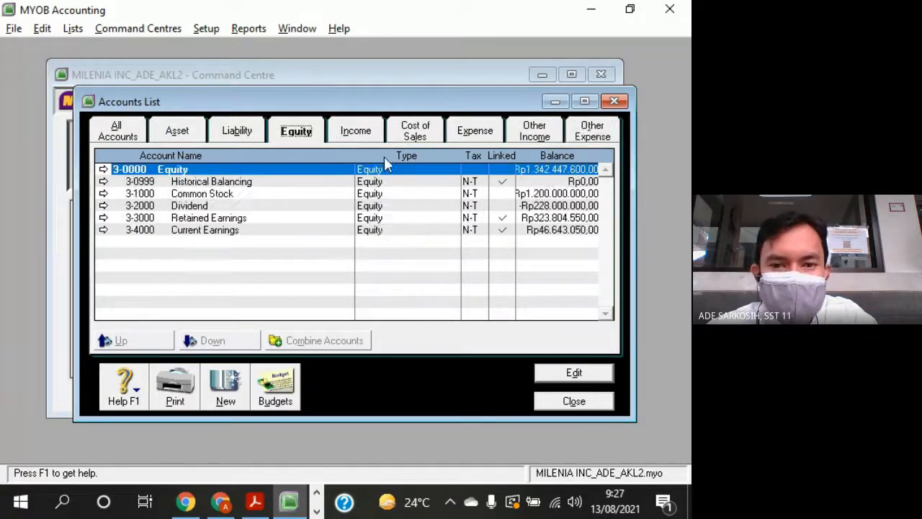
{"action": "left_click", "coordinate": [534, 232]}
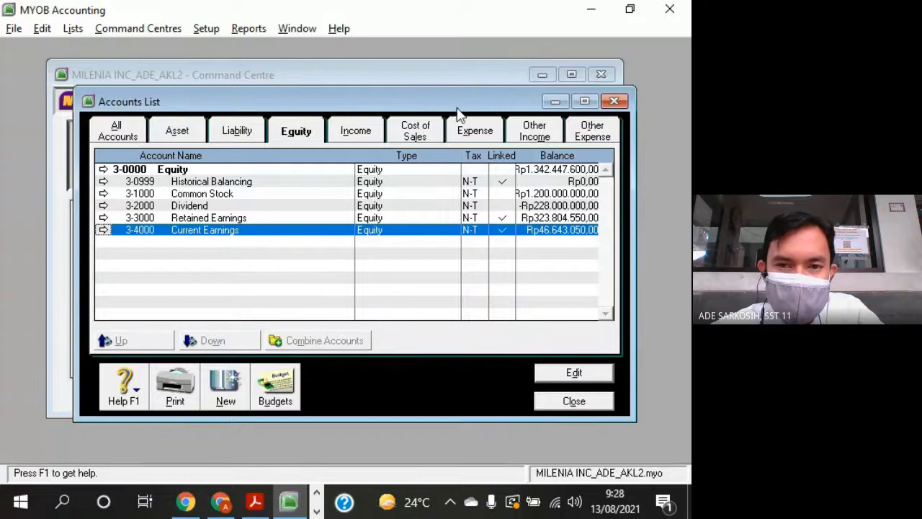
{"action": "left_click_drag", "start_coordinate": [457, 108], "coordinate": [432, 72]}
{"action": "left_click", "coordinate": [568, 369]}
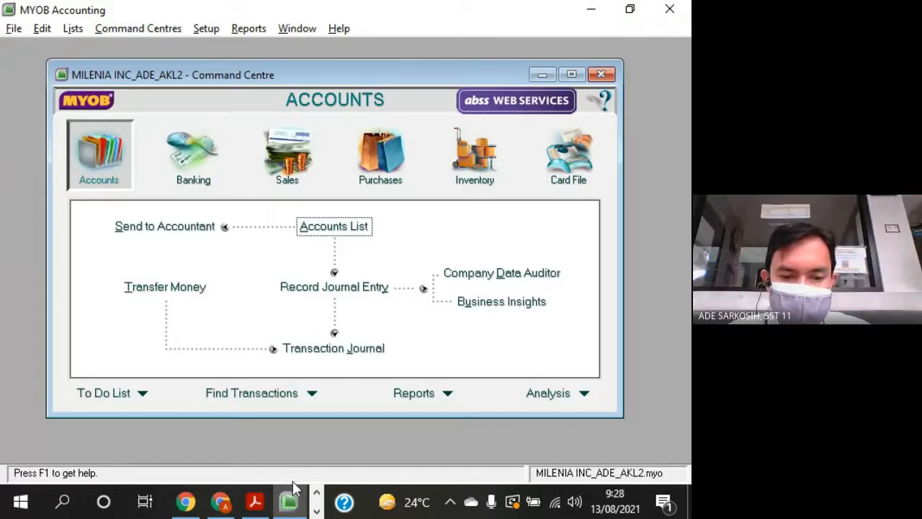
- Switch to Google Meet, replace the pinned participant with the one now speaking and close the People list
{"action": "left_click", "coordinate": [220, 502]}
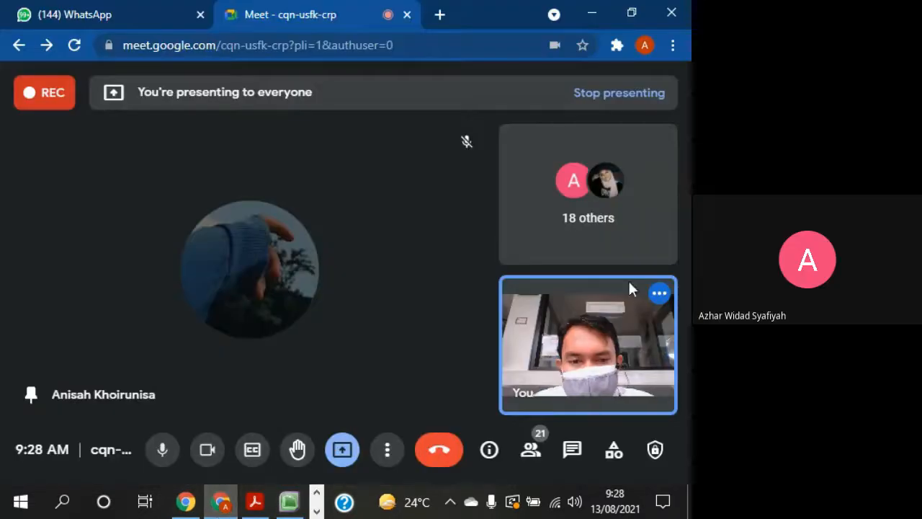
{"action": "mouse_move", "coordinate": [238, 284]}
{"action": "left_click", "coordinate": [214, 274]}
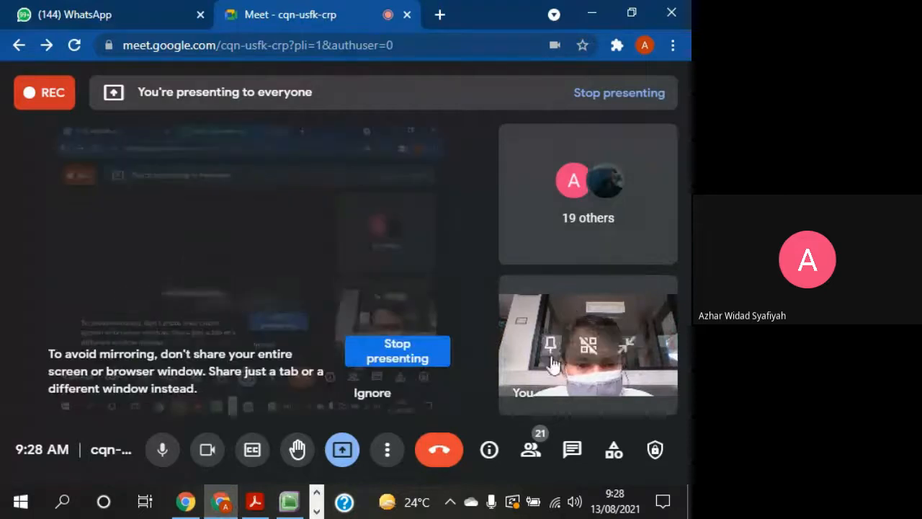
{"action": "left_click", "coordinate": [533, 450]}
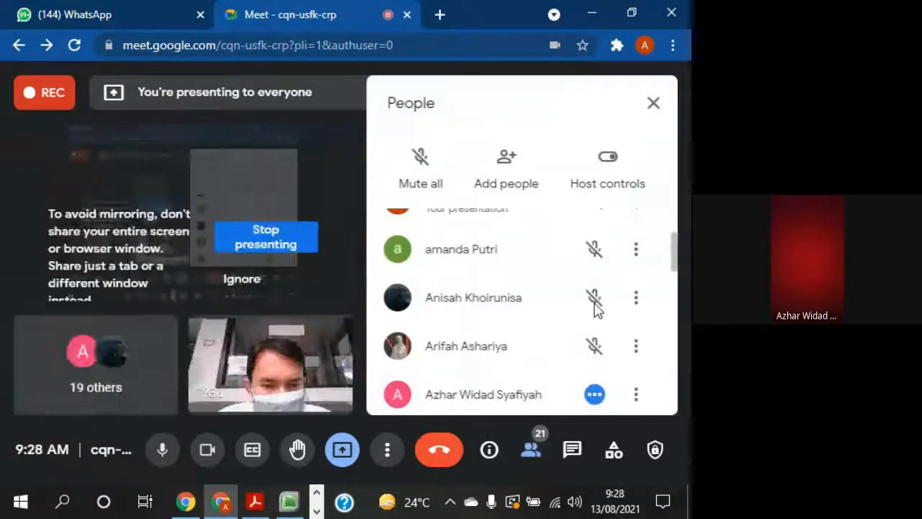
{"action": "left_click", "coordinate": [637, 394]}
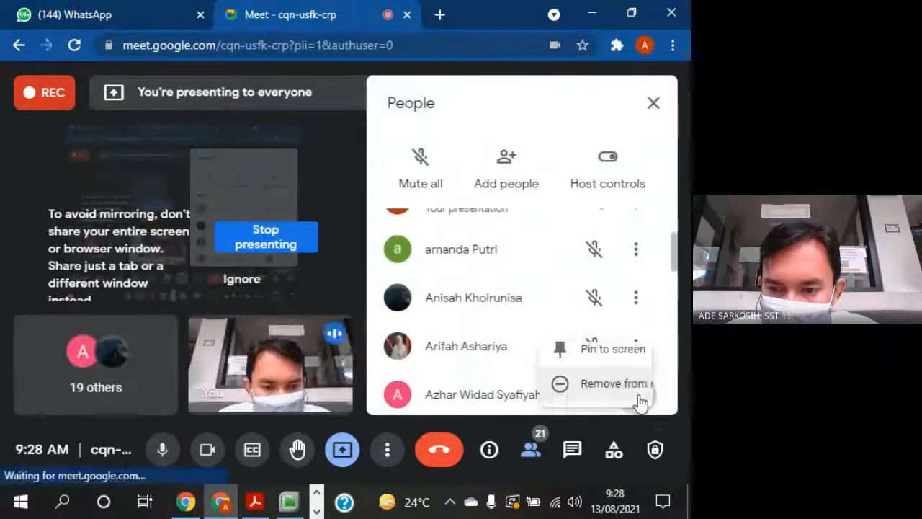
{"action": "left_click", "coordinate": [595, 350]}
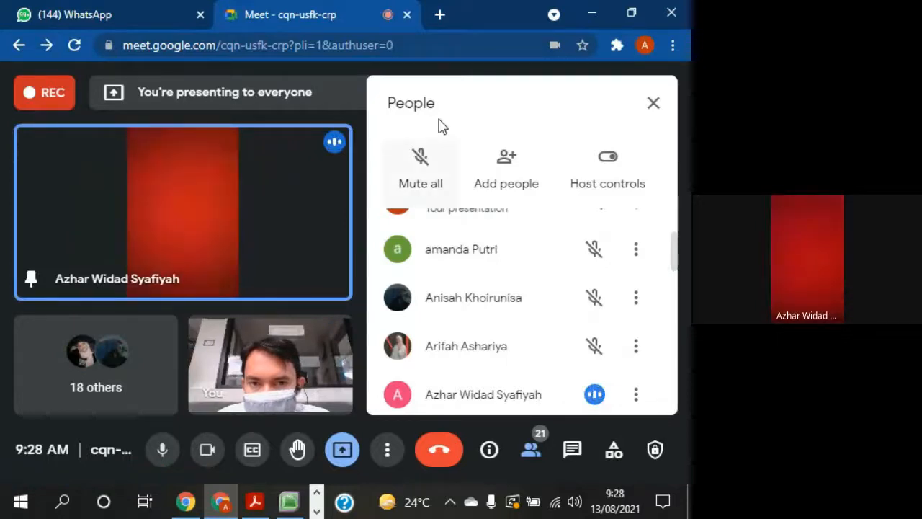
{"action": "left_click", "coordinate": [653, 104]}
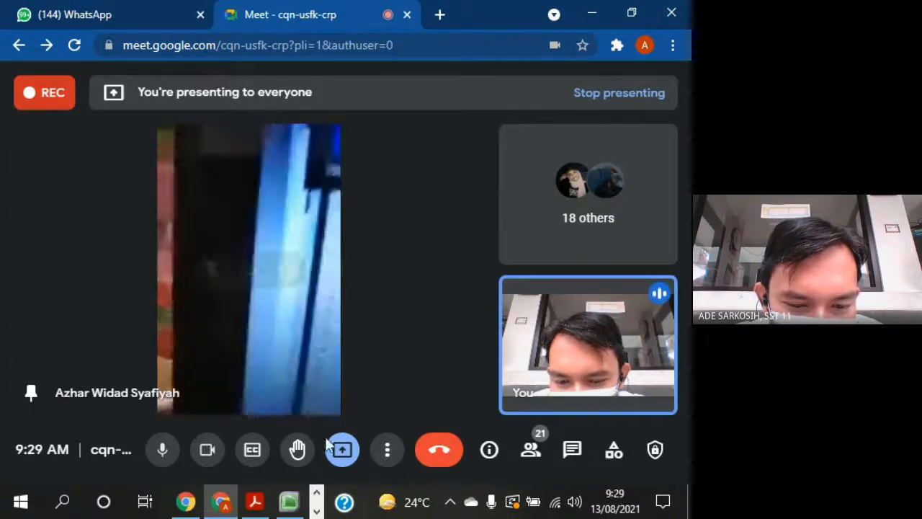
- Switch to the question sheet PDF in Acrobat Reader and select the digits 2000 of the FIXED ASSETS account number in the chart of accounts
{"action": "left_click", "coordinate": [255, 502]}
{"action": "scroll", "coordinate": [200, 313], "scroll_direction": "up", "scroll_amount": 3}
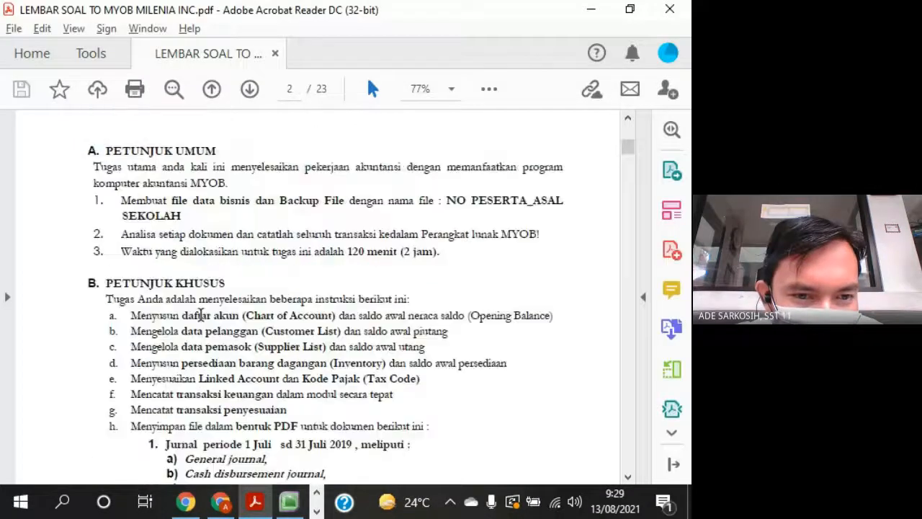
{"action": "scroll", "coordinate": [200, 313], "scroll_direction": "down", "scroll_amount": 6}
{"action": "scroll", "coordinate": [201, 314], "scroll_direction": "down", "scroll_amount": 15}
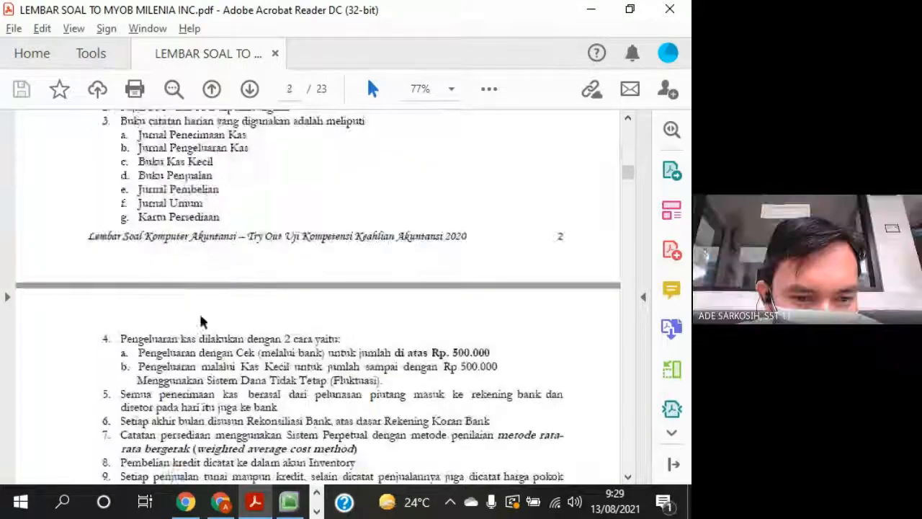
{"action": "scroll", "coordinate": [200, 313], "scroll_direction": "down", "scroll_amount": 3}
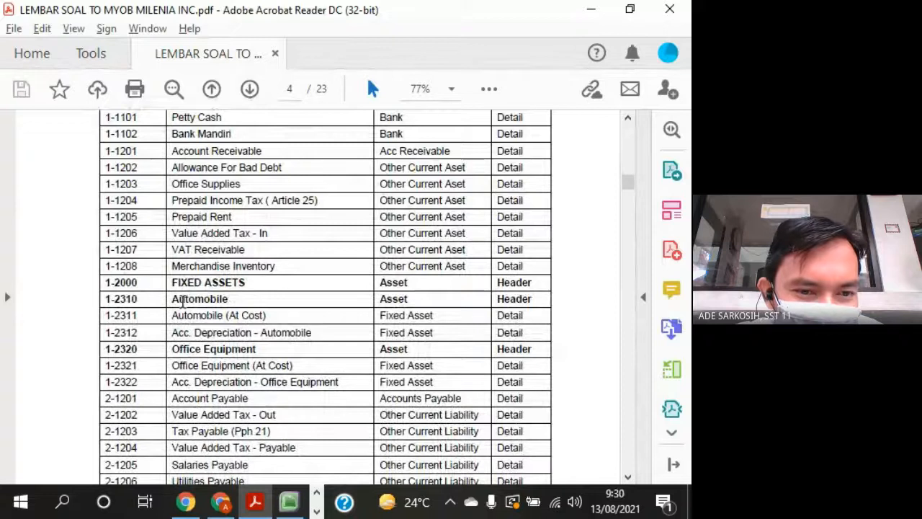
{"action": "left_click_drag", "start_coordinate": [142, 285], "coordinate": [113, 286]}
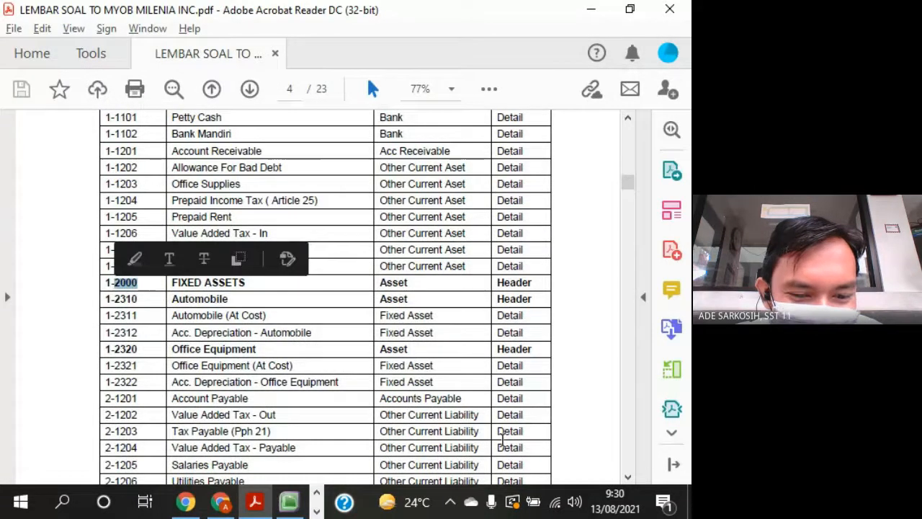
- Bring up MYOB Accounting briefly, return to Google Meet and unpin the participant
{"action": "left_click", "coordinate": [288, 501]}
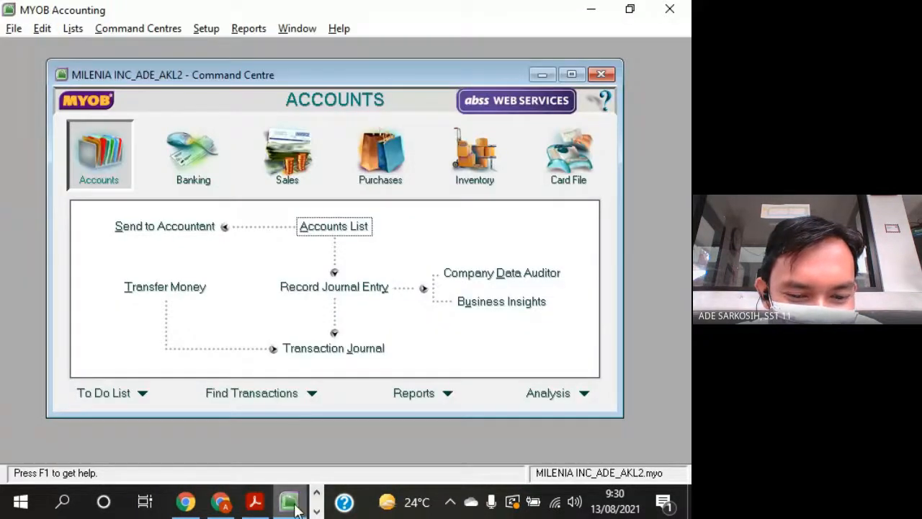
{"action": "left_click", "coordinate": [221, 501]}
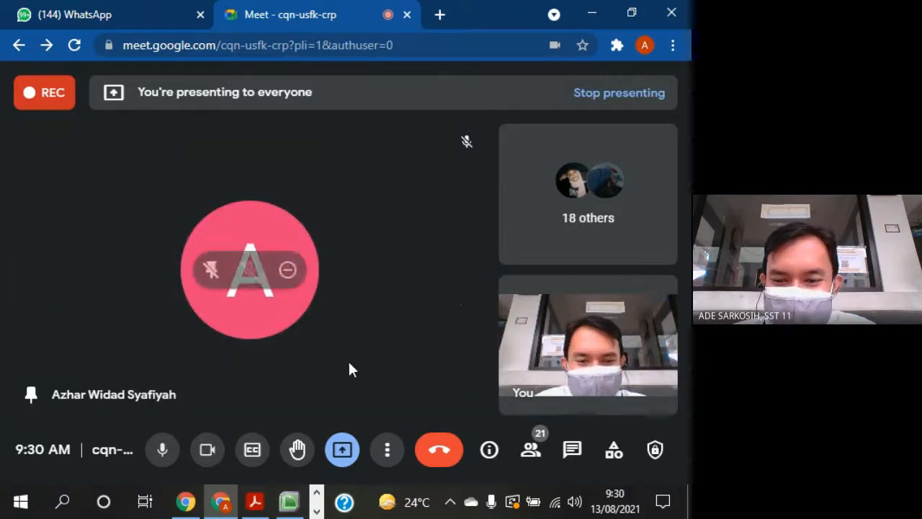
{"action": "left_click", "coordinate": [216, 273]}
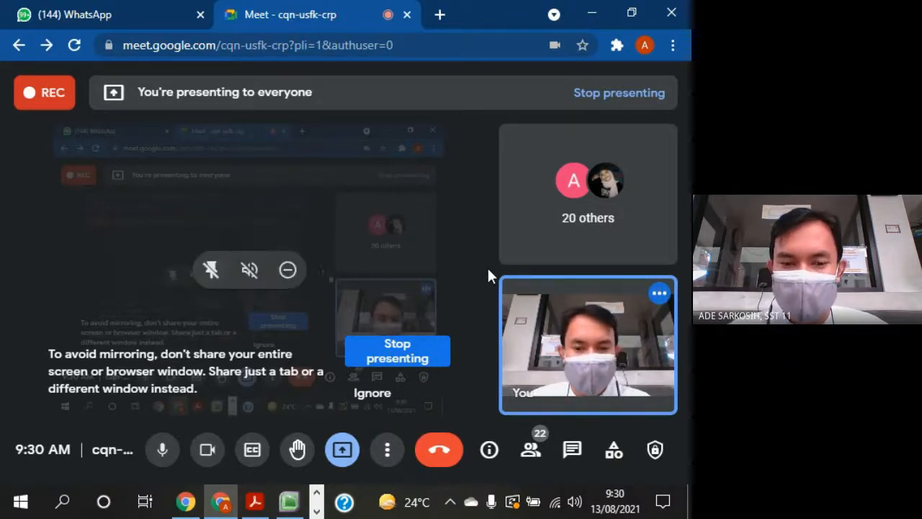
{"action": "left_click", "coordinate": [289, 502]}
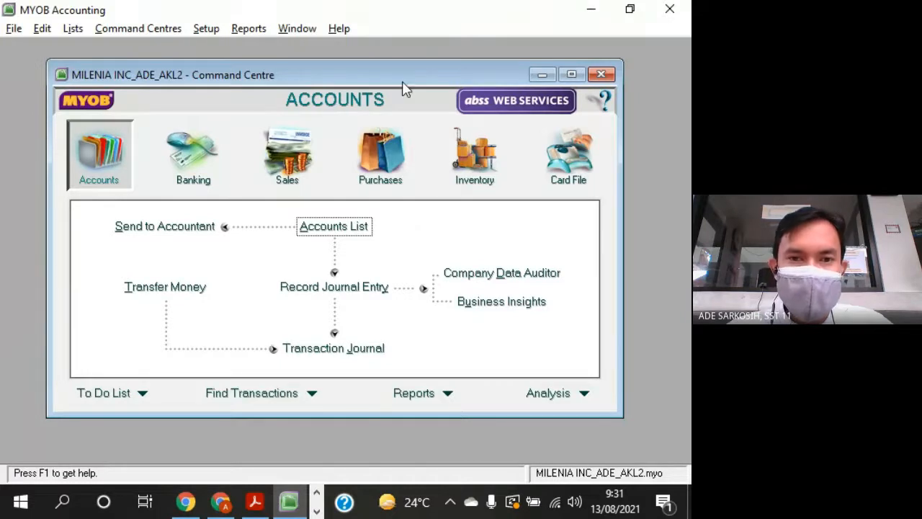
{"action": "mouse_move", "coordinate": [403, 85]}
{"action": "left_mouse_down"}
{"action": "mouse_move", "coordinate": [410, 72]}
{"action": "mouse_move", "coordinate": [402, 84]}
{"action": "left_mouse_up"}
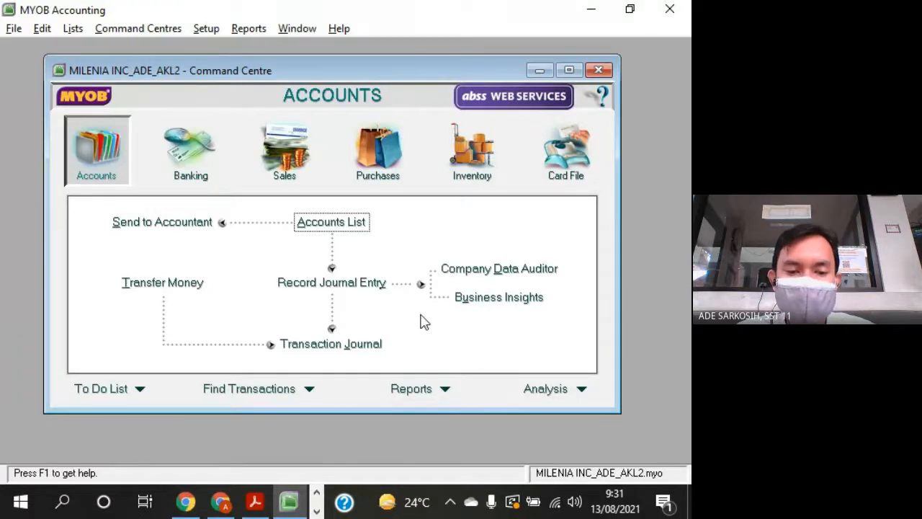
{"action": "left_click", "coordinate": [219, 502]}
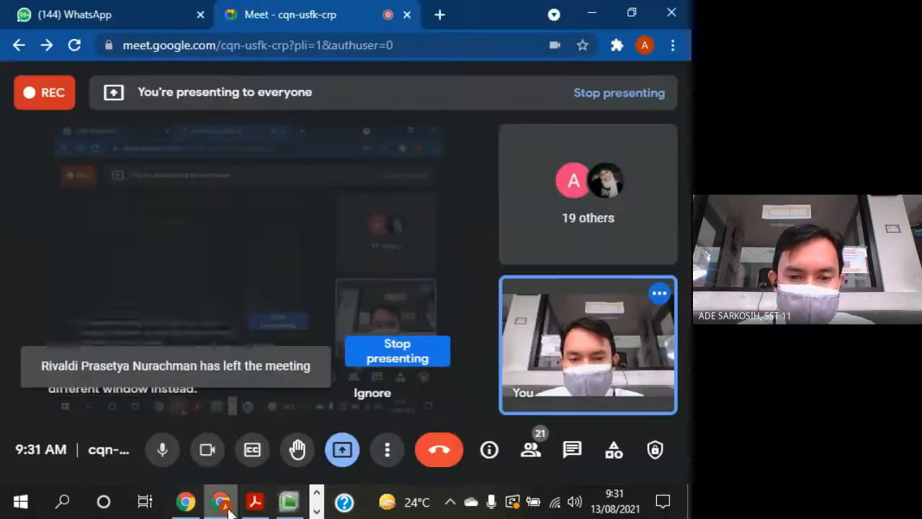